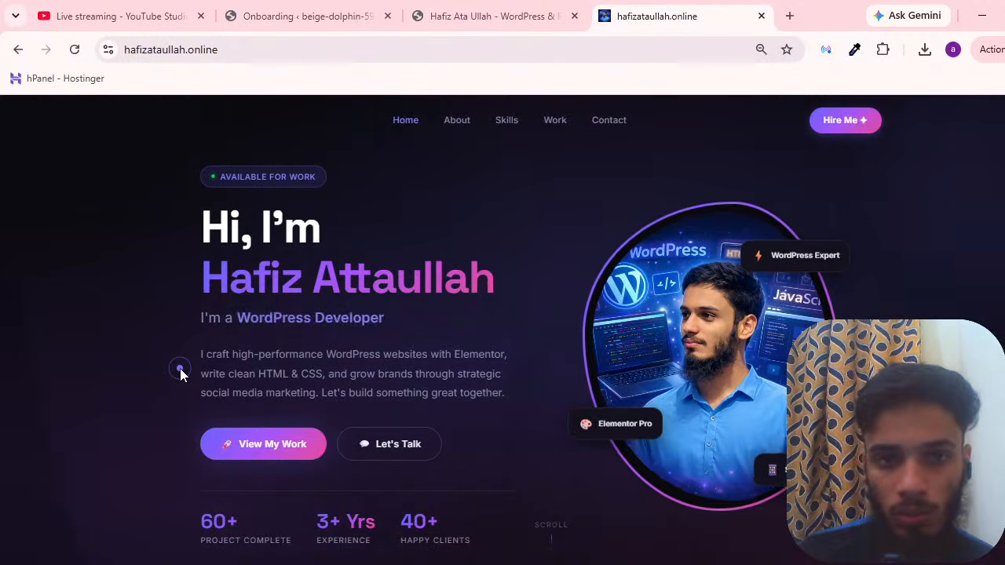
pyautogui.scroll(-5, 196, 368)
pyautogui.scroll(5, 209, 363)
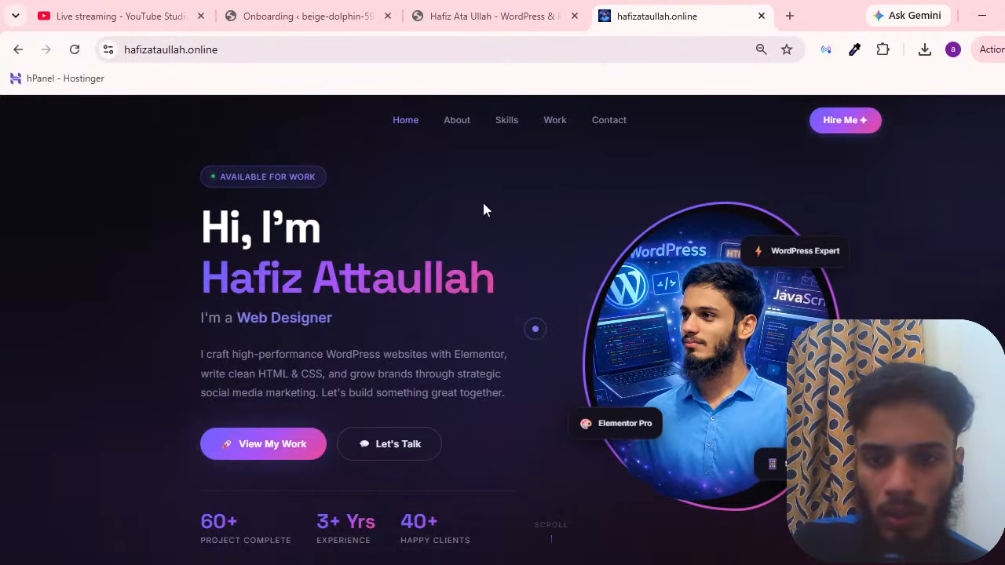
# Switch to the WordPress dashboard and open the form for uploading a new theme
pyautogui.click(339, 14)
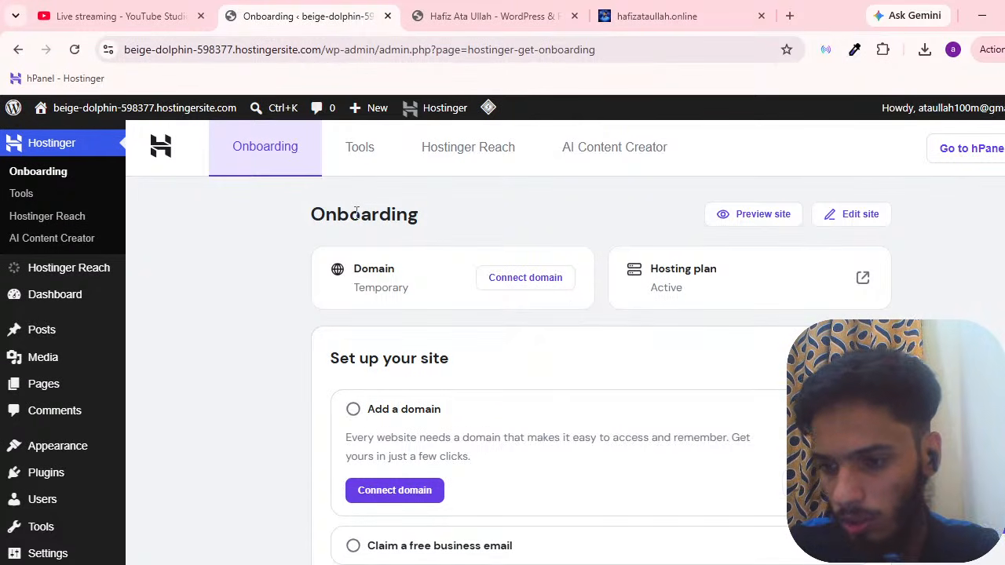
pyautogui.scroll(-3, 23, 427)
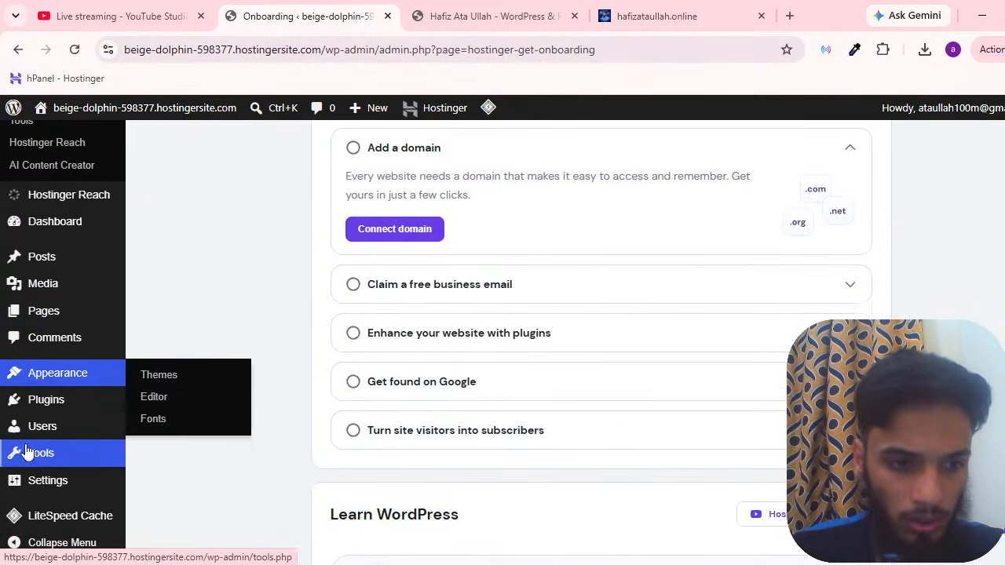
pyautogui.scroll(3, 118, 463)
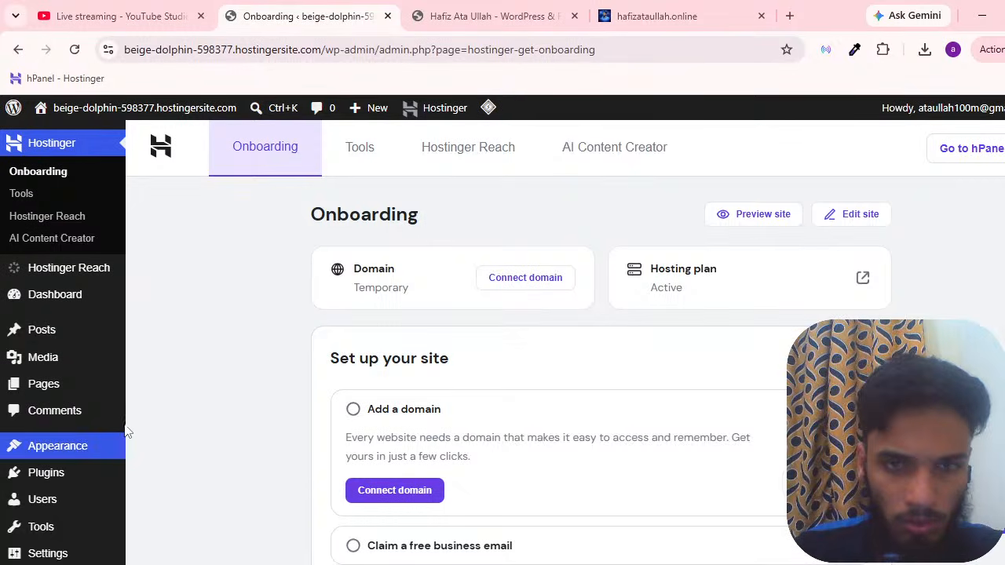
pyautogui.moveTo(119, 443)
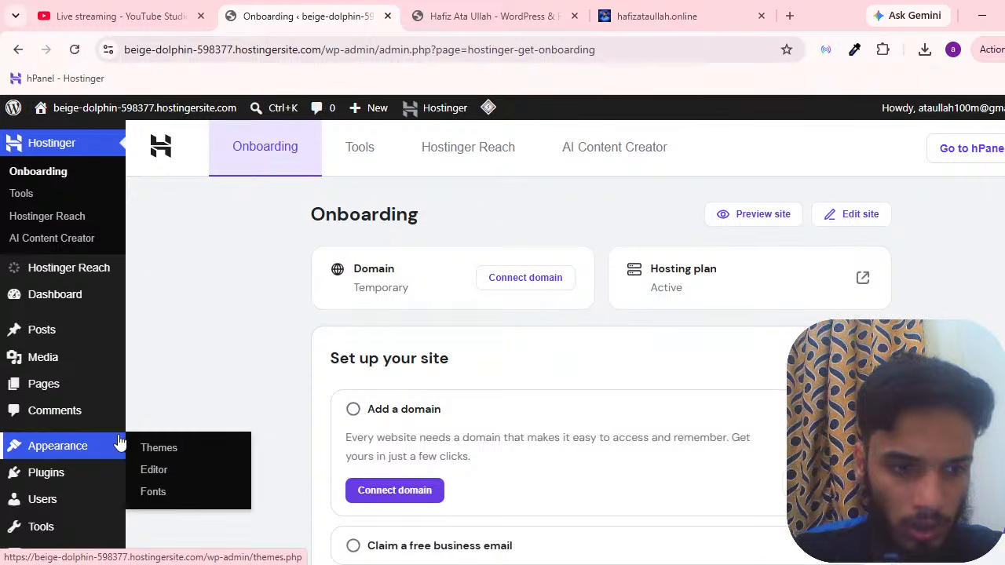
pyautogui.click(159, 448)
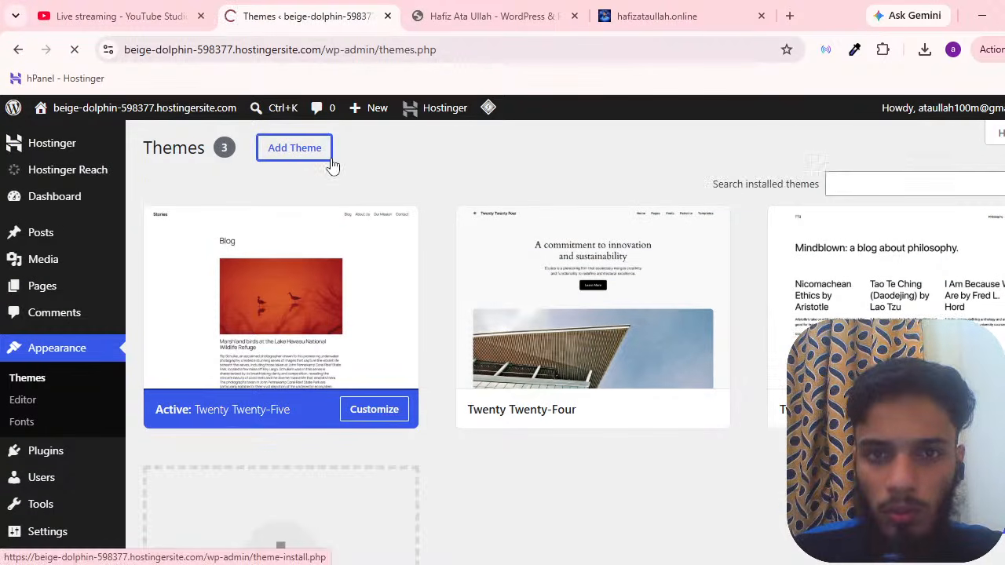
pyautogui.click(330, 161)
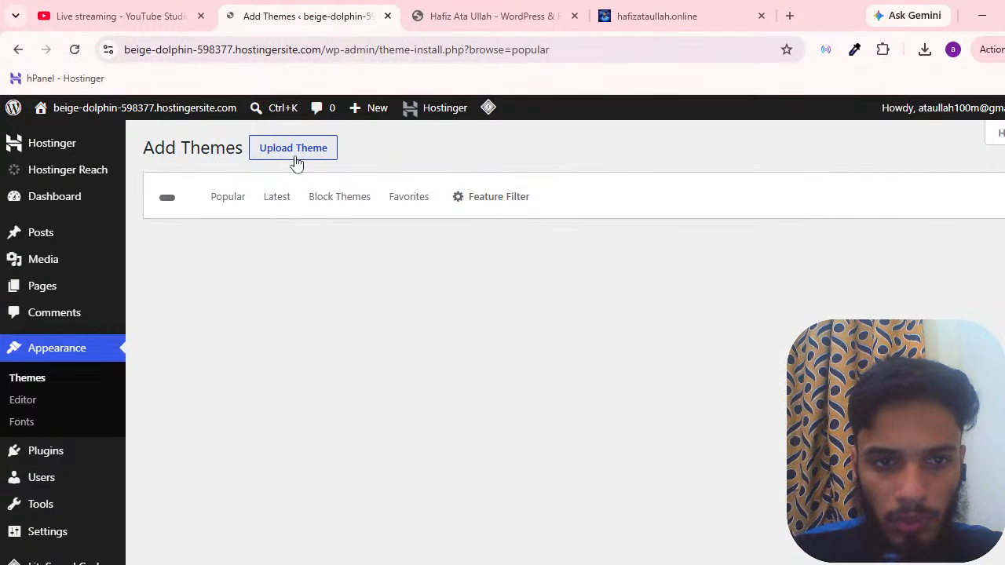
pyautogui.click(293, 162)
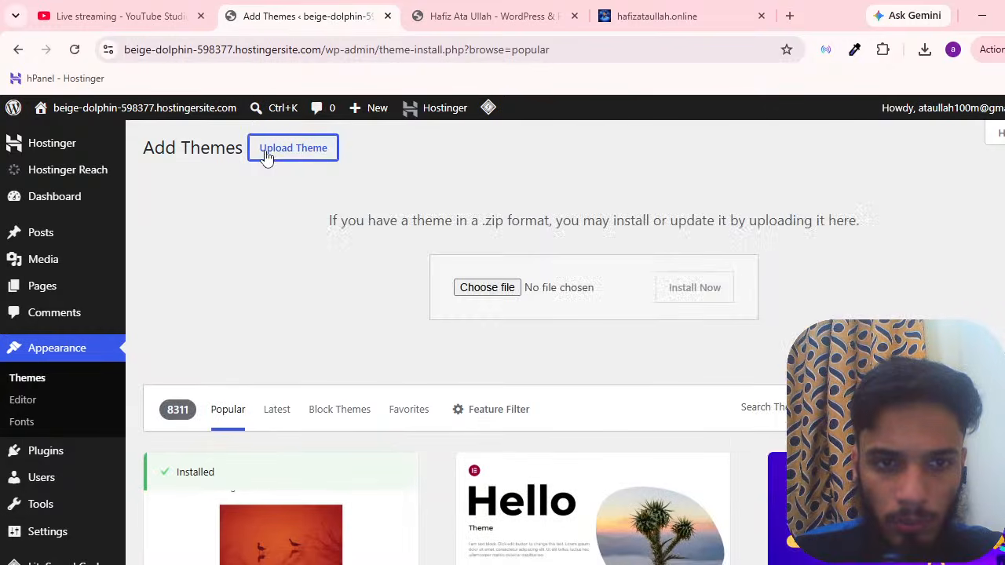
# Try to install the WoodMart theme from the woodmart_v8.5.4_install zip file in Downloads
pyautogui.click(493, 287)
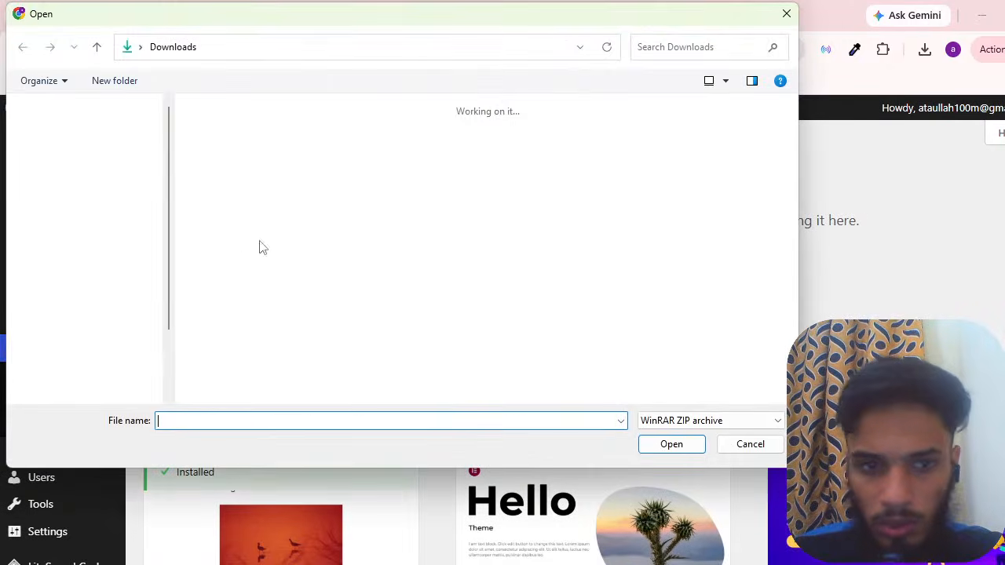
pyautogui.doubleClick(240, 206)
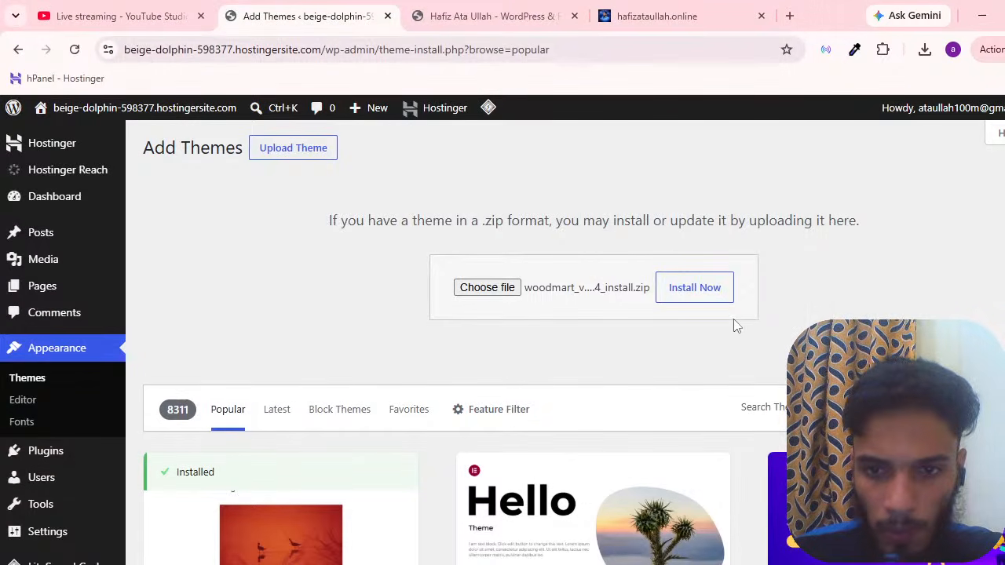
pyautogui.click(719, 292)
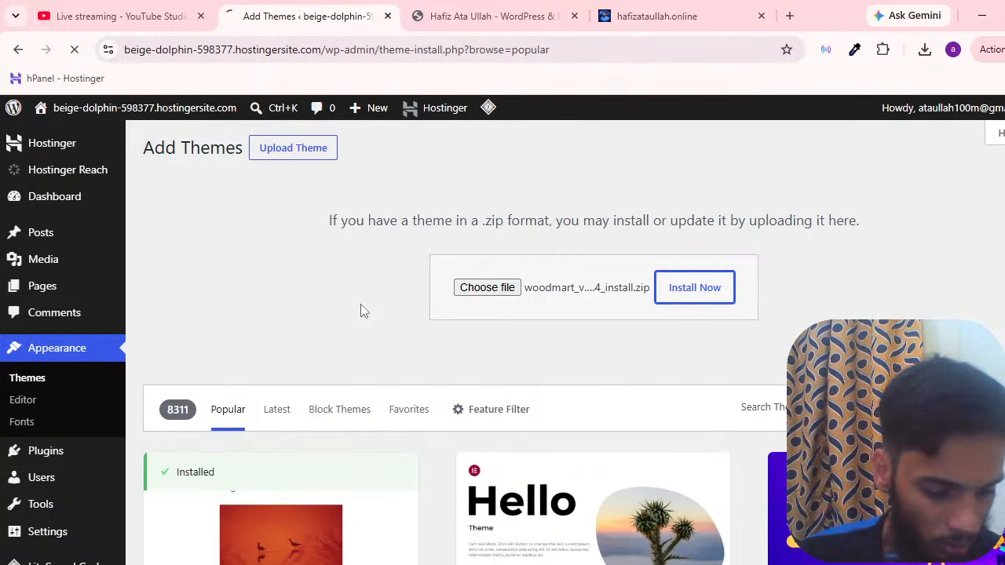
pyautogui.scroll(-3, 397, 296)
pyautogui.scroll(3, 398, 295)
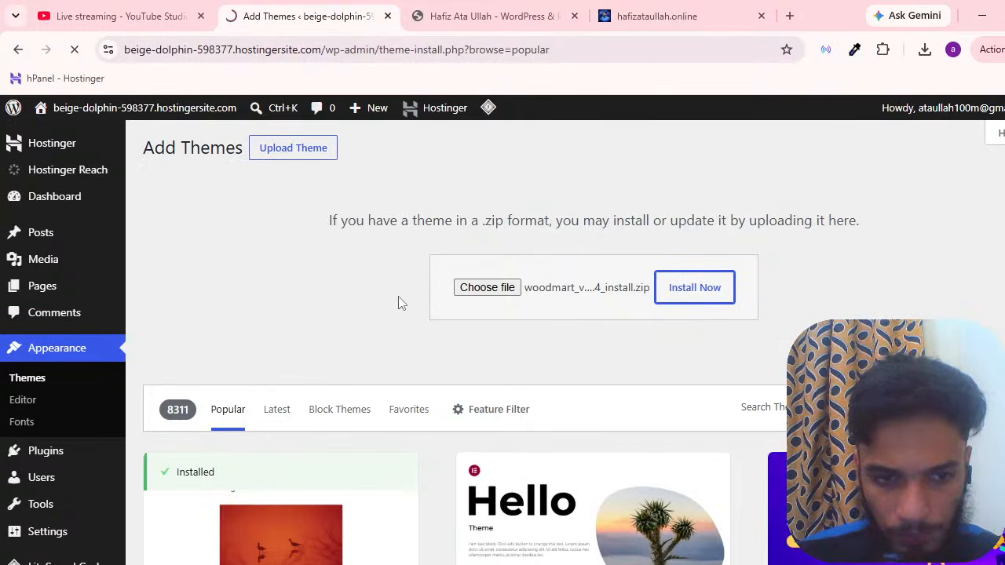
pyautogui.click(463, 16)
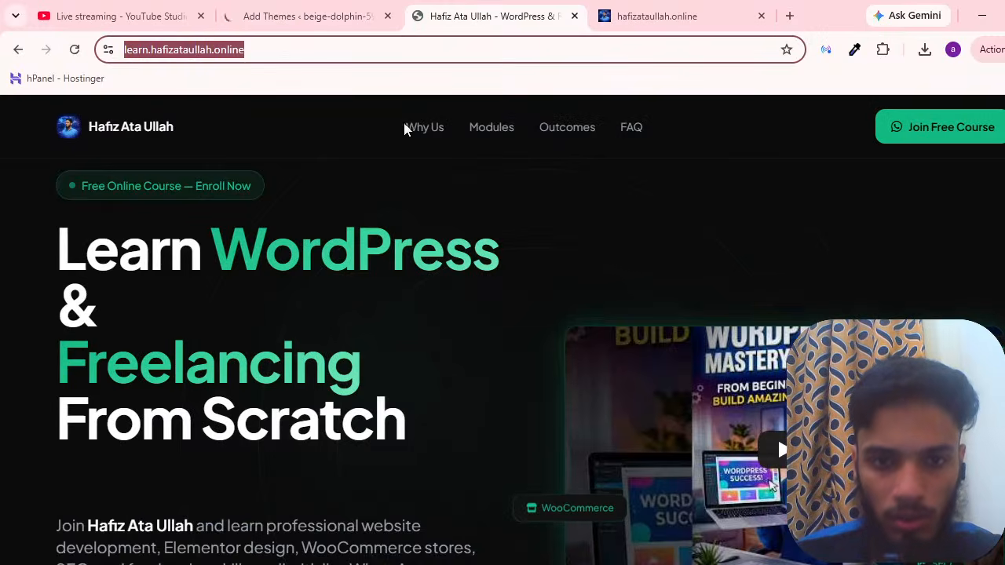
pyautogui.scroll(-10, 278, 329)
pyautogui.click(338, 16)
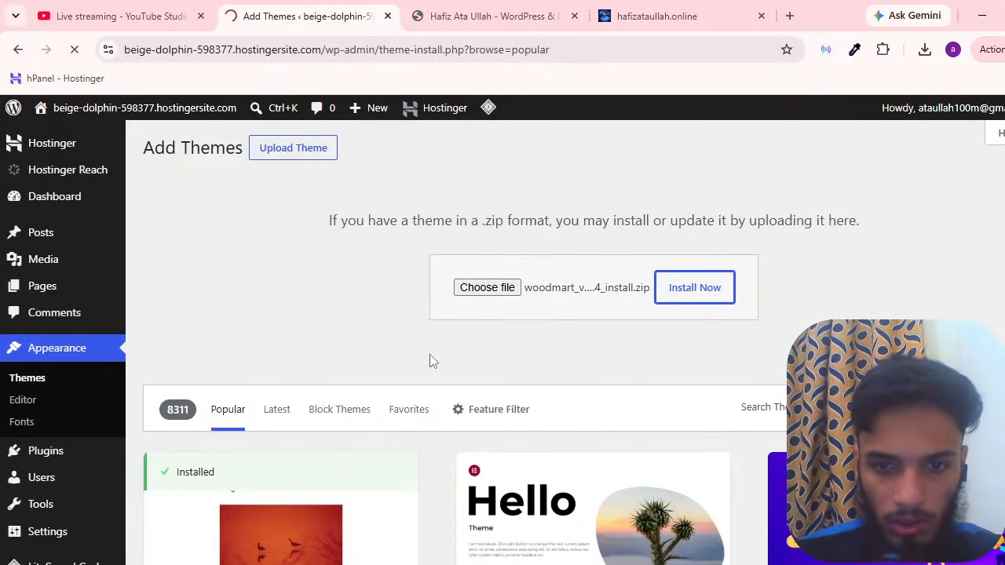
pyautogui.moveTo(562, 484)
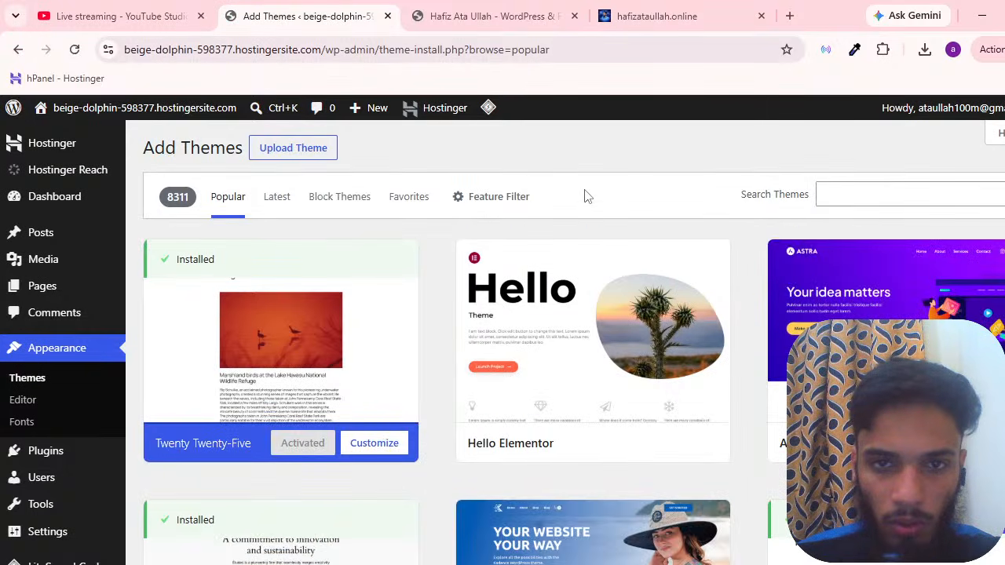
# Reopen the theme upload form and choose the woodmart_v8.5.4_install zip file again
pyautogui.click(292, 148)
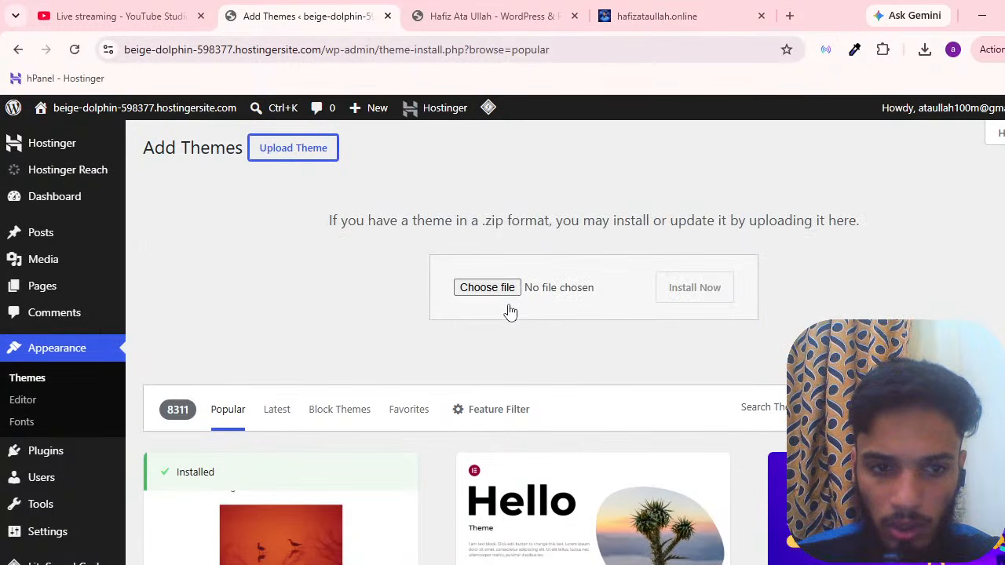
pyautogui.click(496, 291)
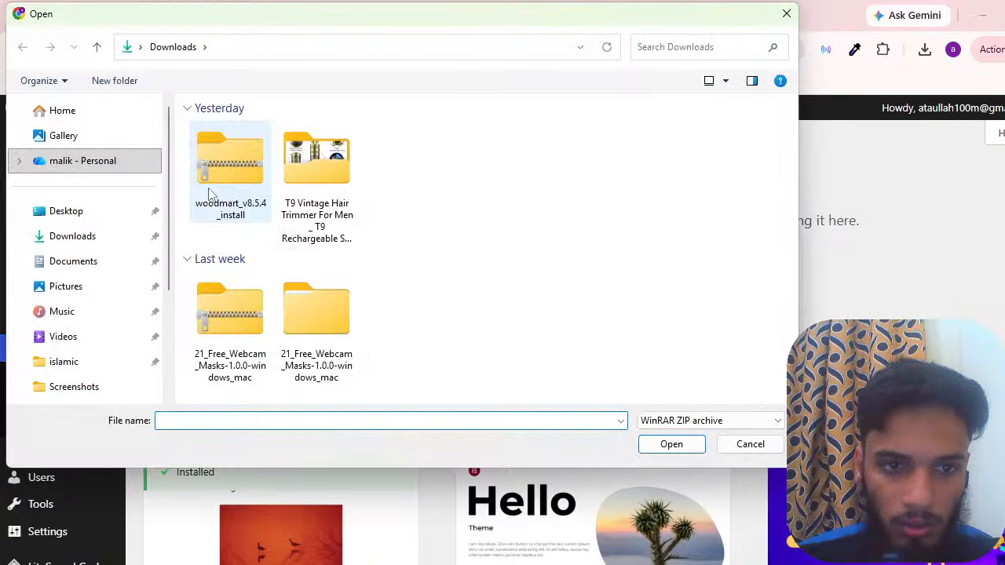
pyautogui.doubleClick(211, 194)
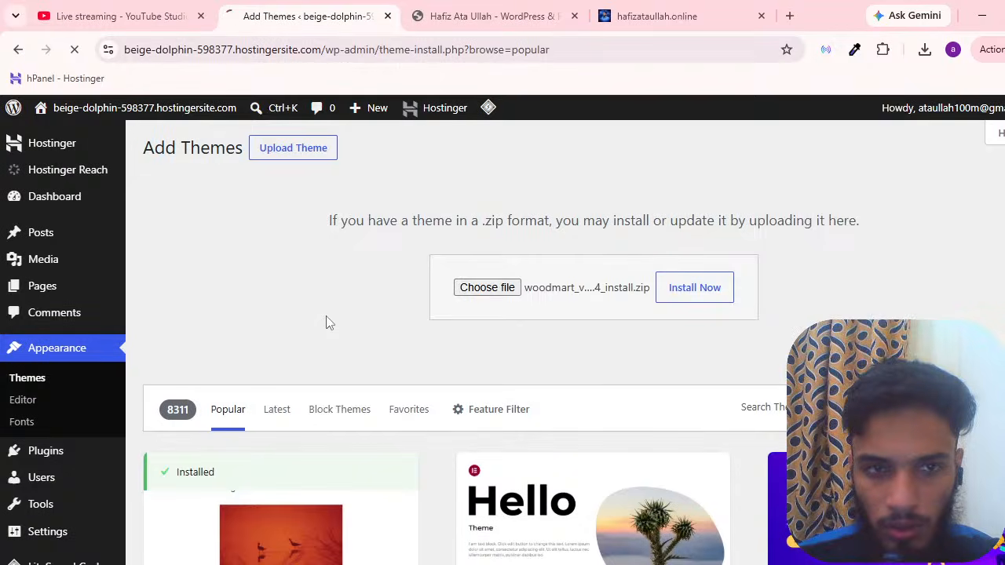
pyautogui.scroll(-3, 345, 331)
pyautogui.scroll(3, 367, 341)
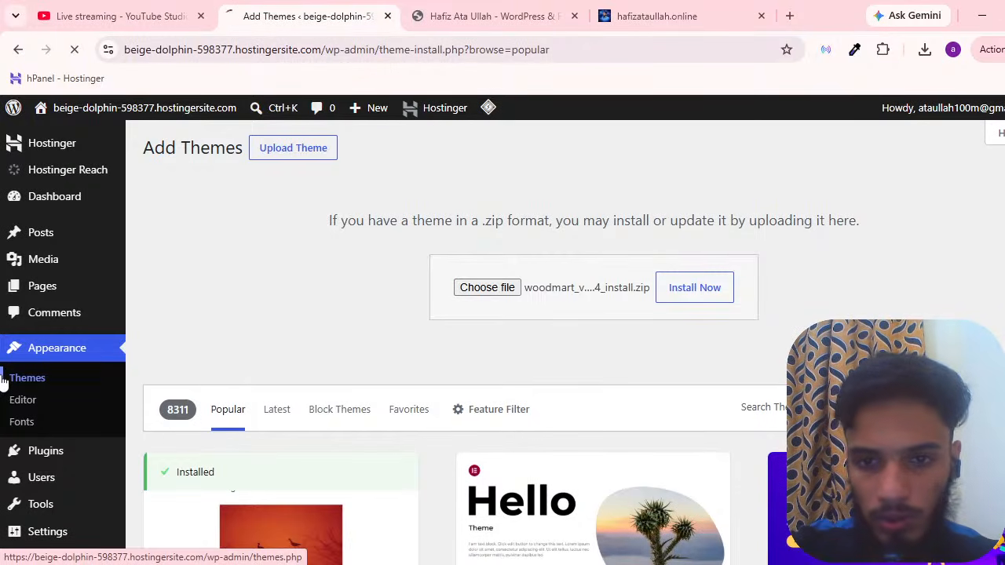
pyautogui.scroll(-3, 471, 424)
pyautogui.scroll(3, 505, 433)
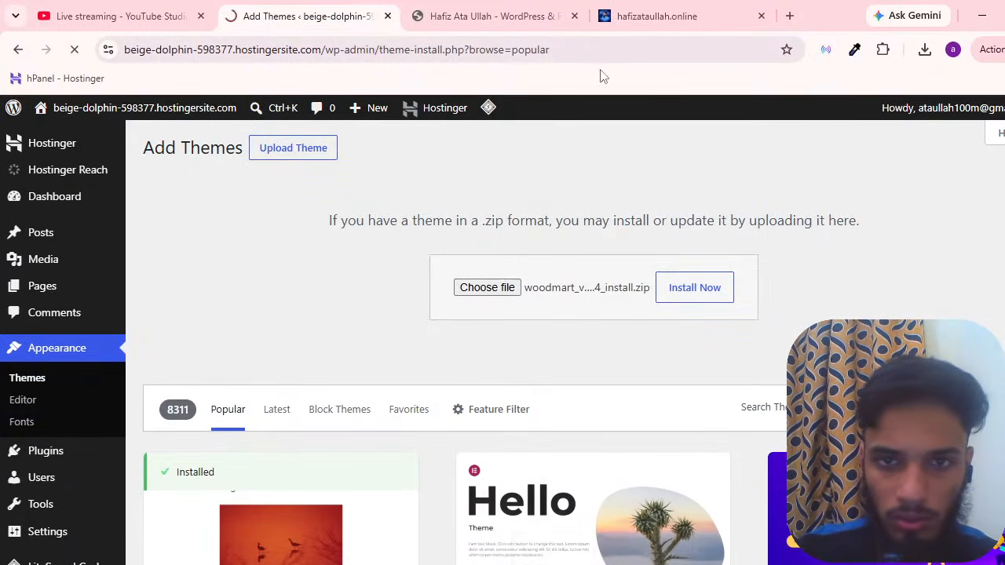
# Close the WordPress course page and portfolio website tabs
pyautogui.click(573, 16)
pyautogui.click(573, 15)
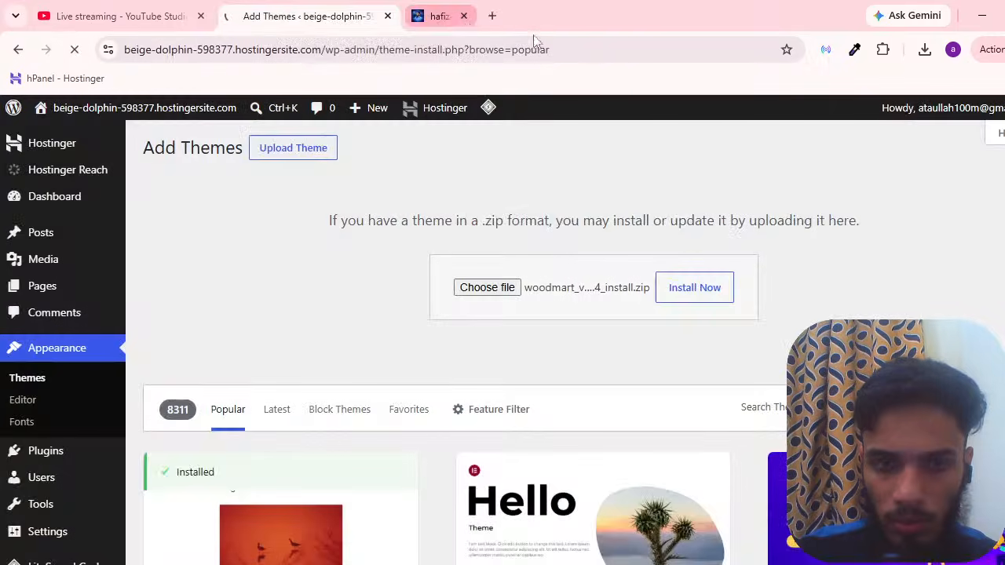
# Try to start installing the selected WoodMart theme archive again
pyautogui.scroll(-5, 377, 330)
pyautogui.scroll(5, 388, 366)
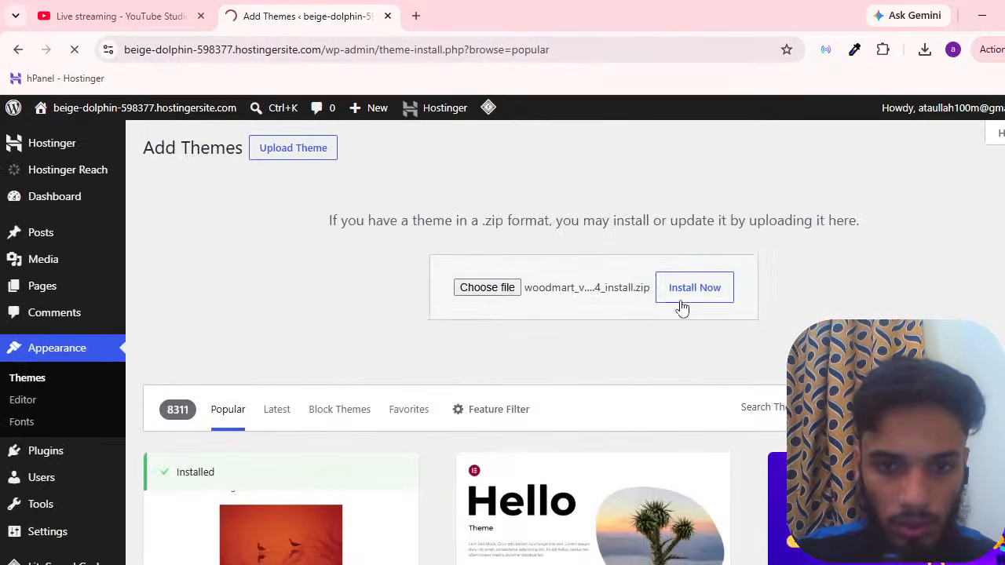
pyautogui.click(685, 303)
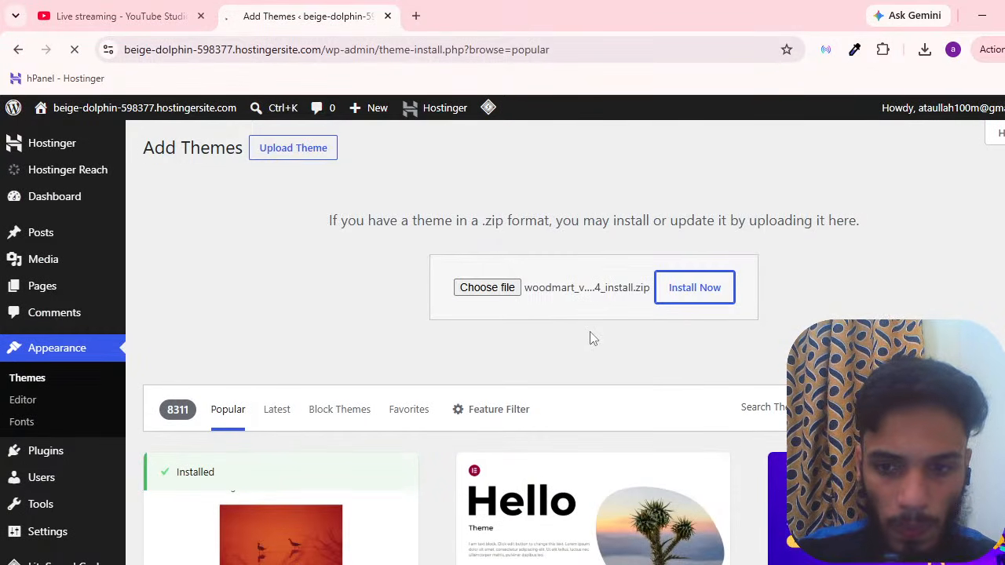
pyautogui.scroll(-8, 586, 337)
pyautogui.scroll(8, 578, 335)
pyautogui.scroll(-12, 533, 335)
pyautogui.scroll(4, 475, 349)
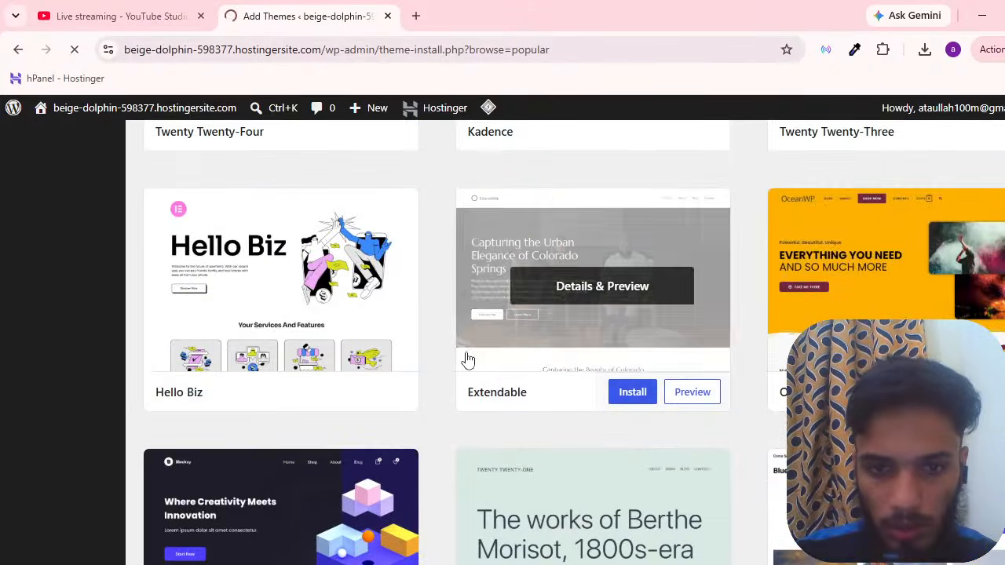
pyautogui.scroll(7, 467, 360)
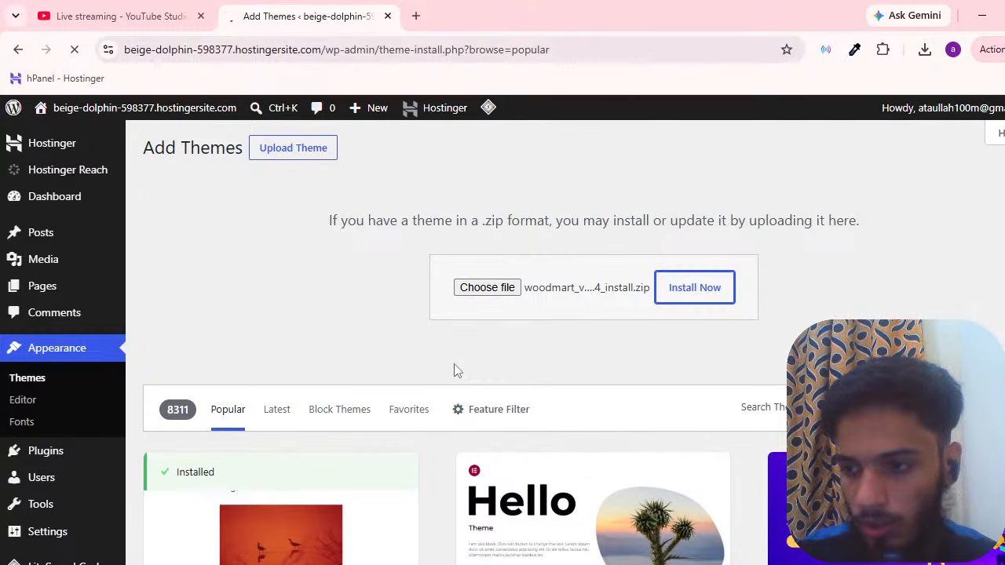
pyautogui.scroll(-3, 444, 367)
pyautogui.scroll(3, 445, 367)
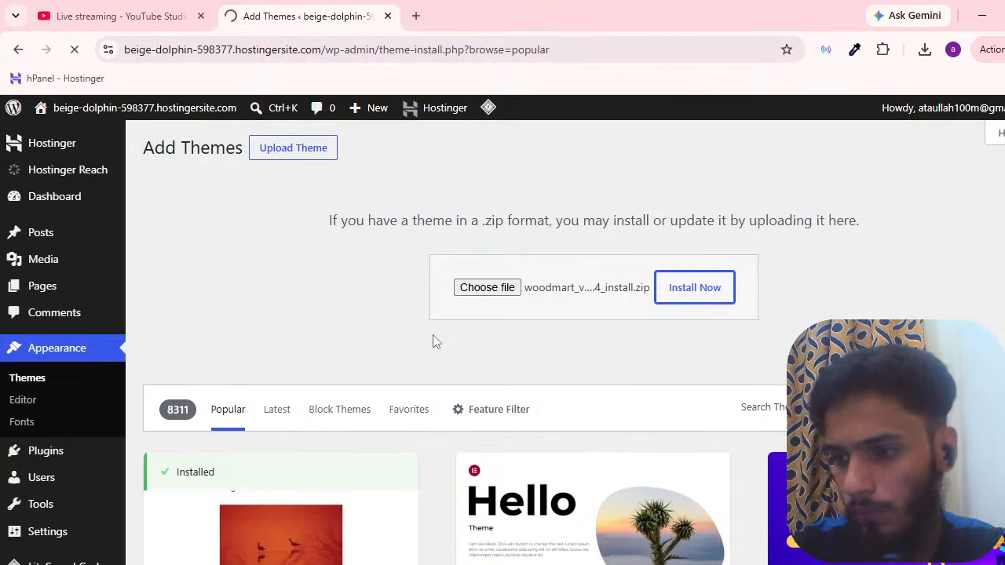
# Reload the Add Themes page and start installing the theme from the woodmart_v8.5.4_install zip file
pyautogui.click(81, 48)
pyautogui.click(76, 49)
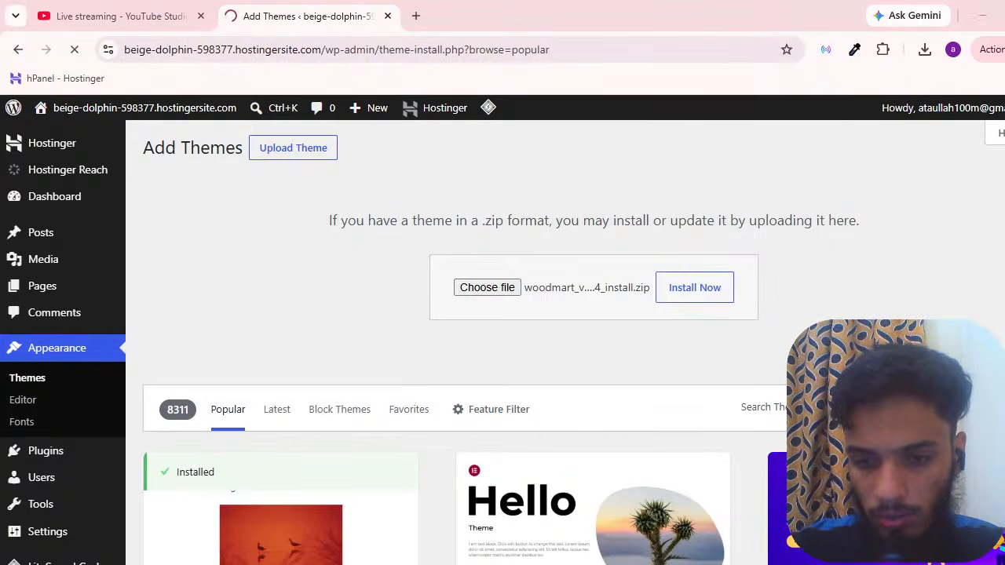
pyautogui.hotkey('alt', 'Tab')
pyautogui.hotkey('alt', 'Tab')
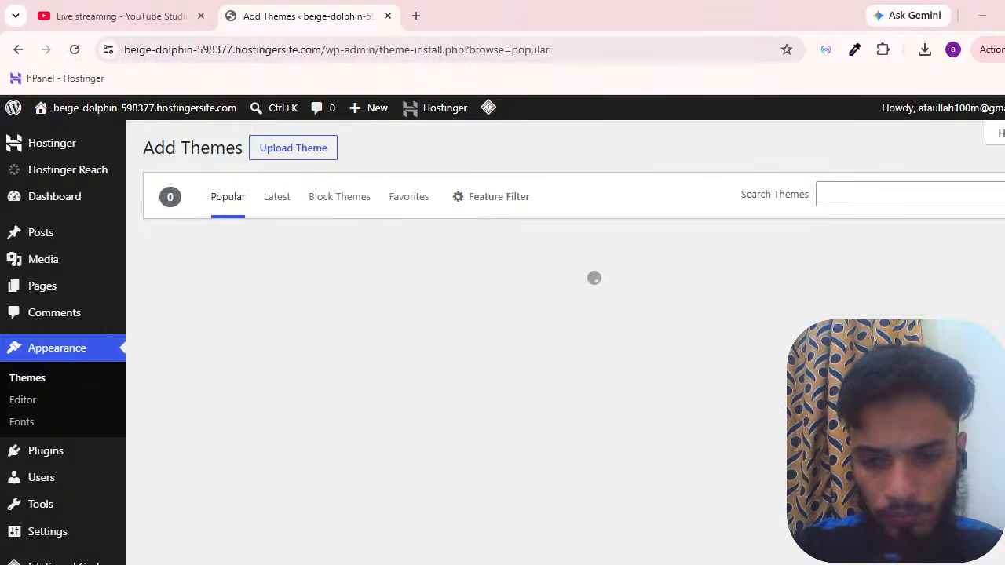
pyautogui.click(326, 151)
pyautogui.click(483, 292)
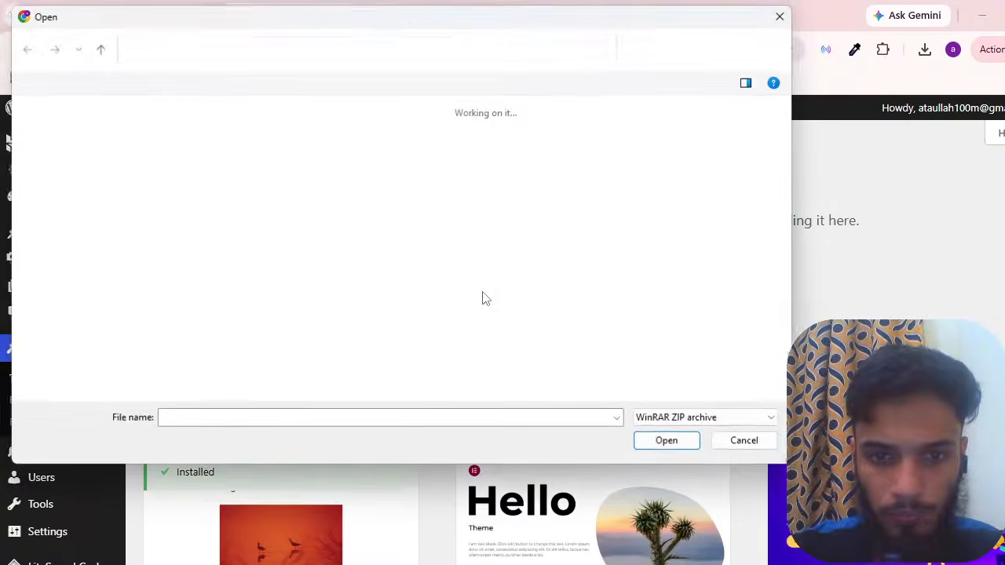
pyautogui.doubleClick(252, 188)
pyautogui.click(705, 297)
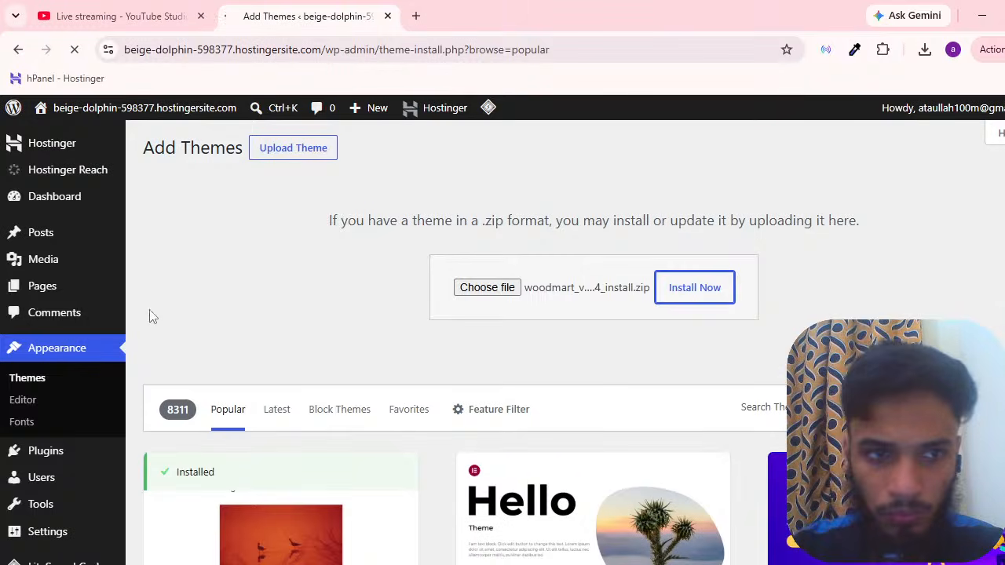
# Check the live stream dashboard in YouTube Studio and return to the theme upload page
pyautogui.click(117, 15)
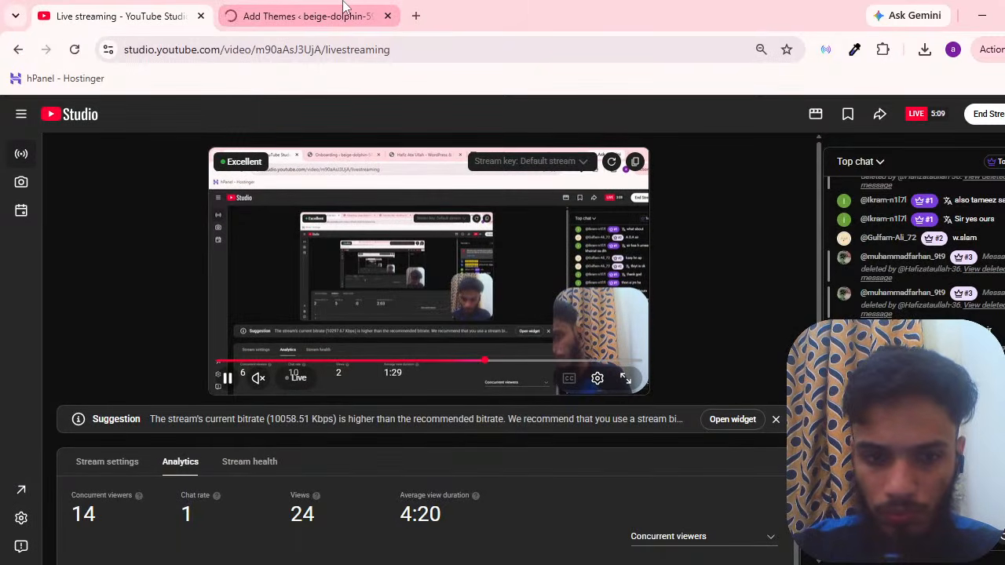
pyautogui.click(345, 16)
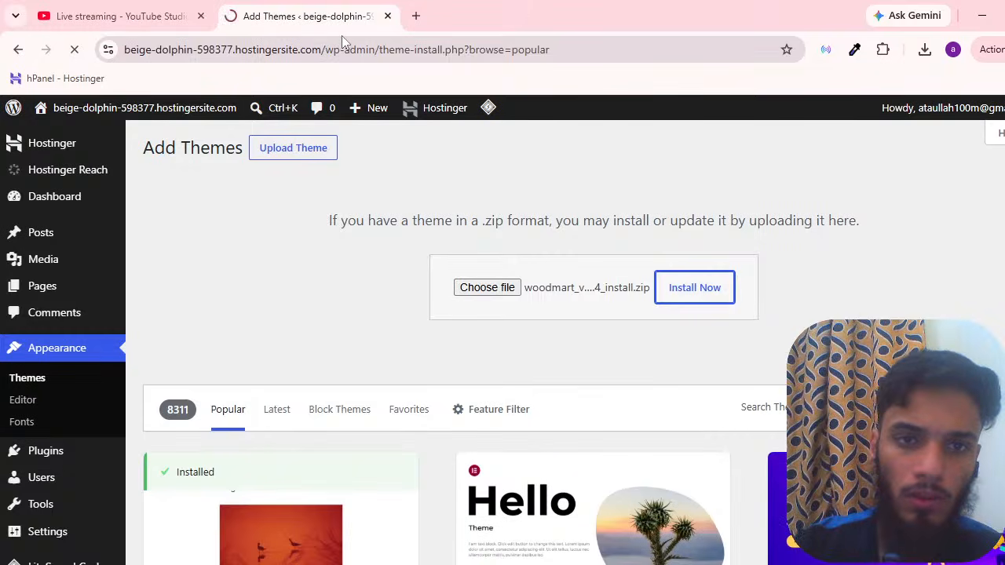
# Open the Hostinger hPanel in a new browser tab and return to the theme upload page
pyautogui.click(417, 15)
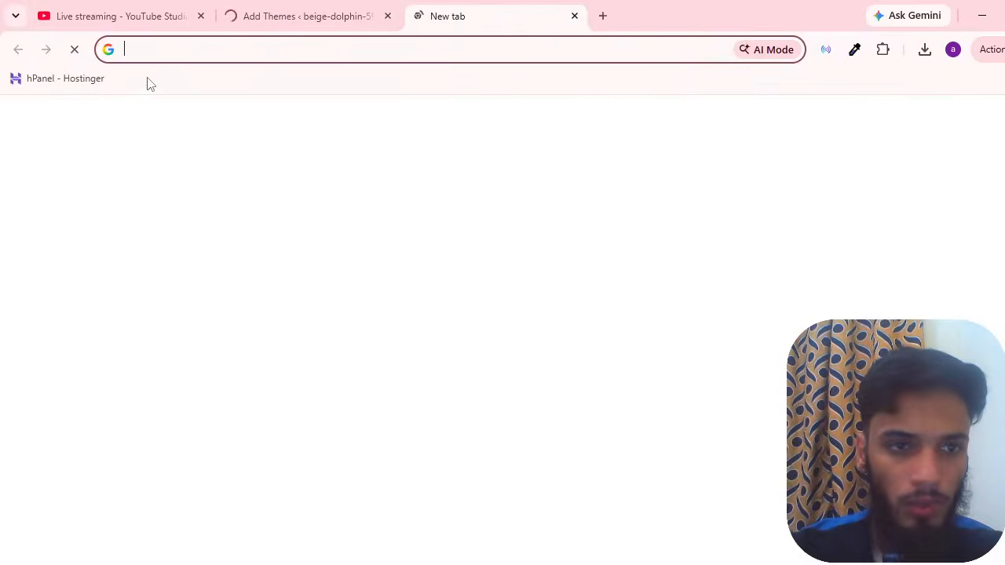
pyautogui.click(82, 79)
pyautogui.click(292, 16)
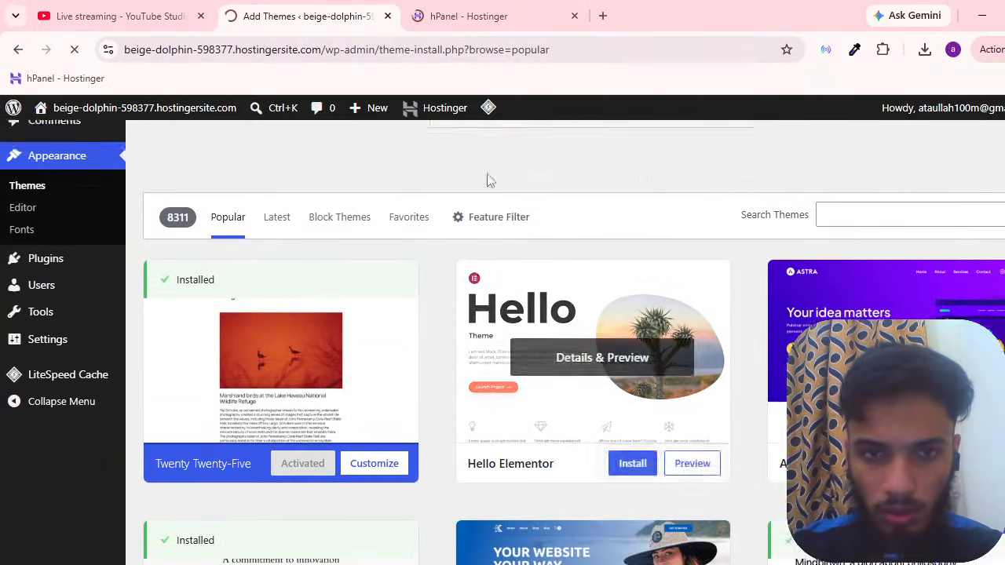
pyautogui.click(469, 16)
pyautogui.click(337, 13)
pyautogui.moveTo(421, 106)
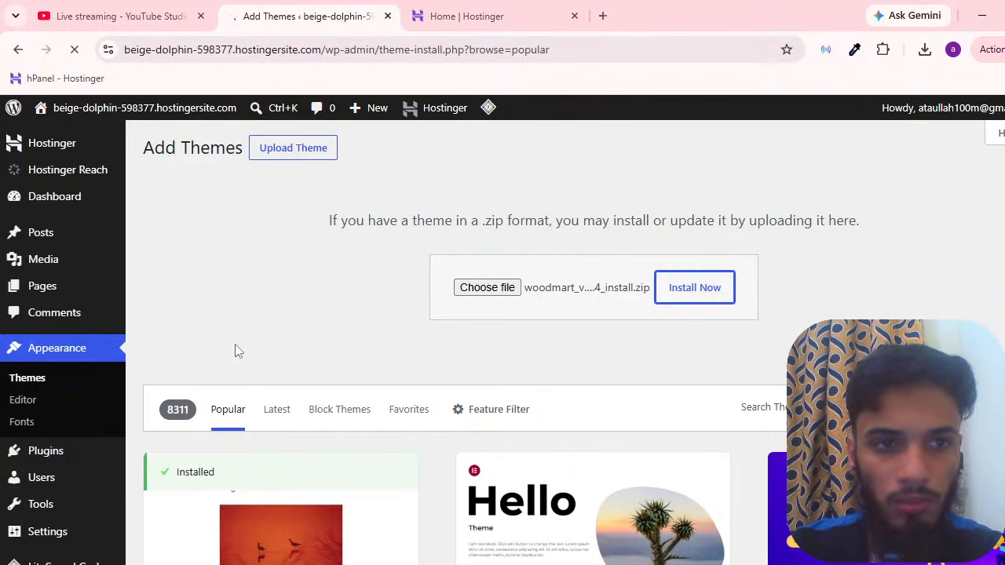
# Switch to OBS, temporarily hide the Display Capture source, show it again and return to the browser
pyautogui.moveTo(622, 496)
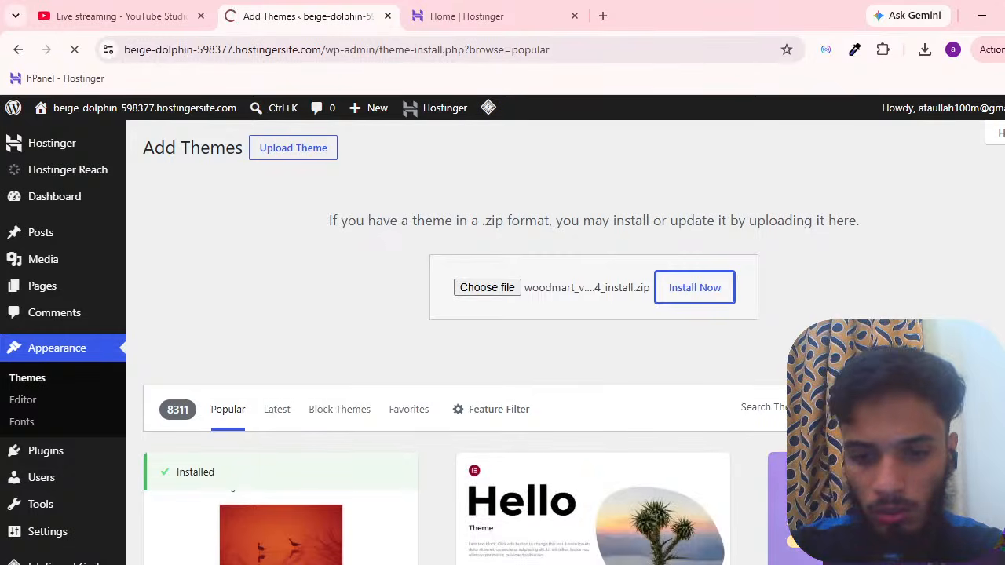
pyautogui.click(785, 564)
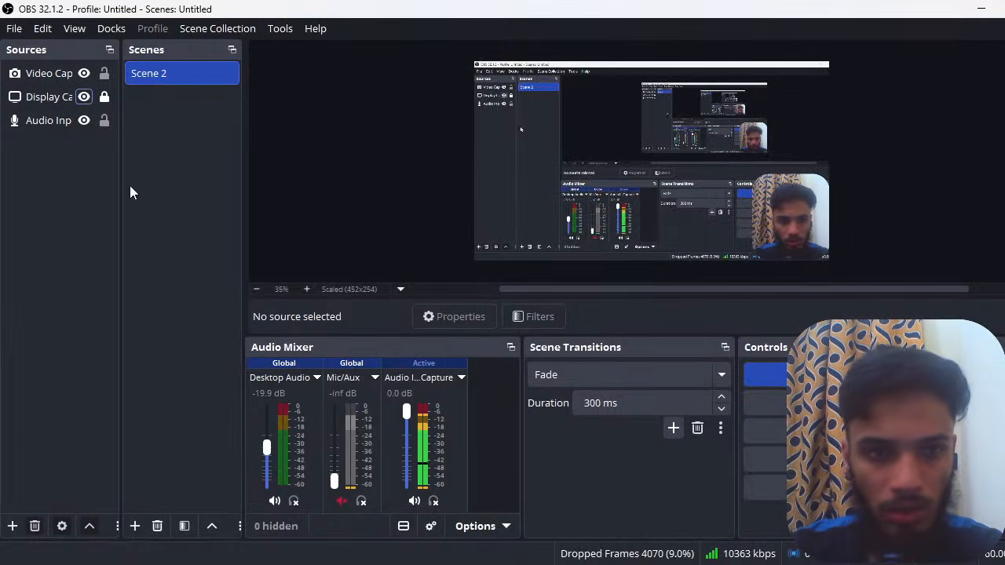
pyautogui.click(76, 101)
pyautogui.click(84, 98)
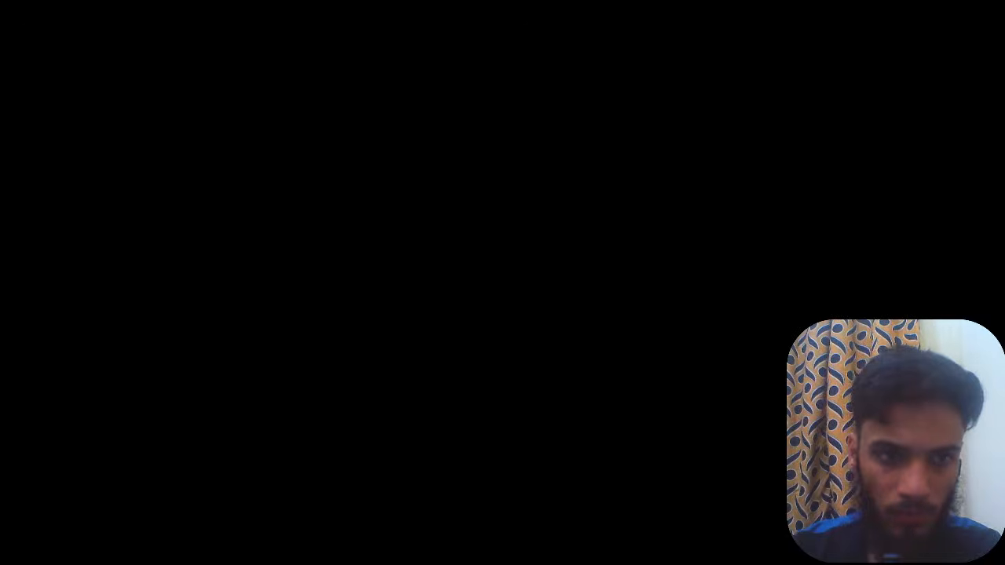
pyautogui.click(84, 96)
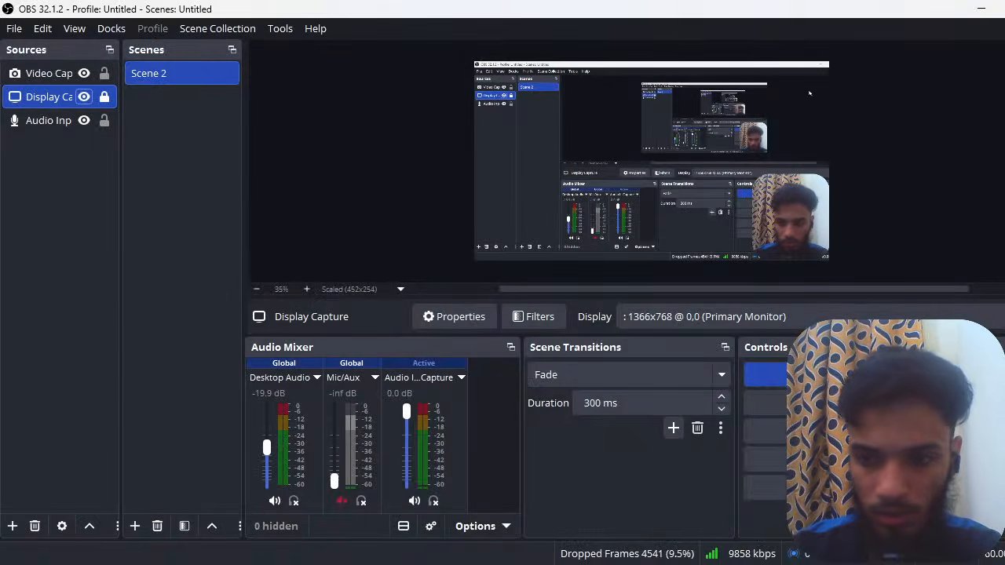
pyautogui.click(980, 8)
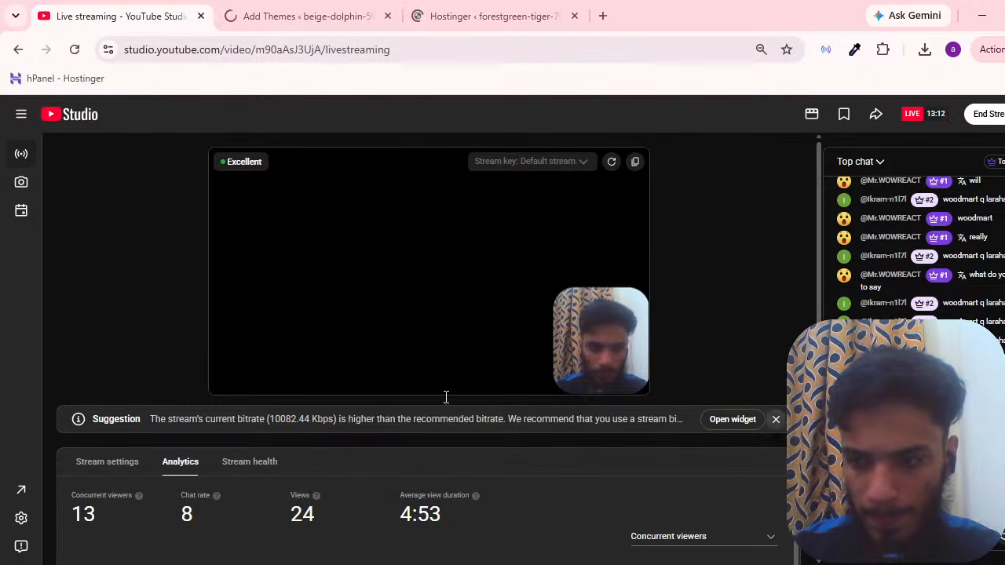
# Check the theme upload page alternately with the Hostinger Onboarding page of the forestgreen-tiger site
pyautogui.click(298, 10)
pyautogui.click(446, 12)
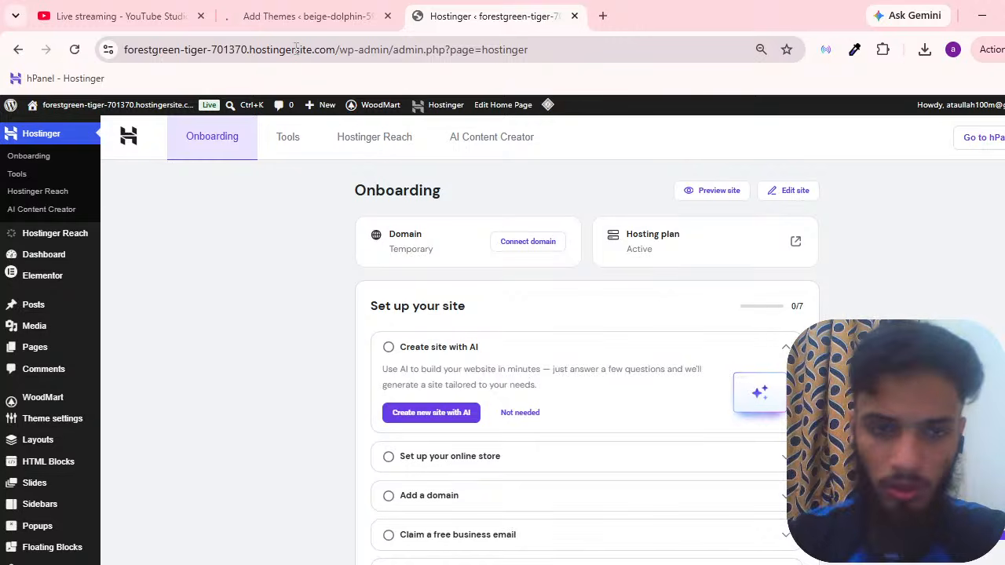
pyautogui.click(302, 16)
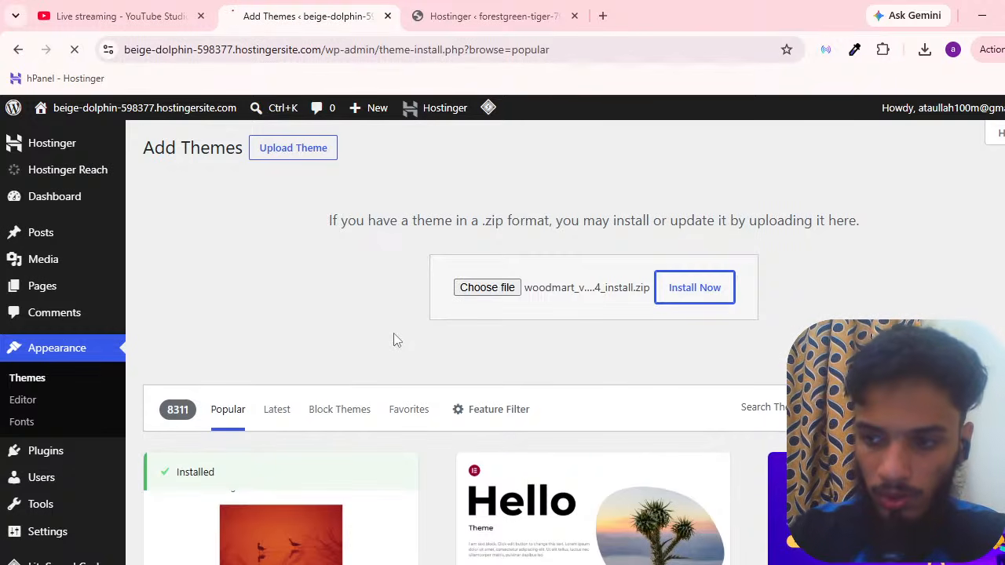
pyautogui.scroll(-3, 510, 271)
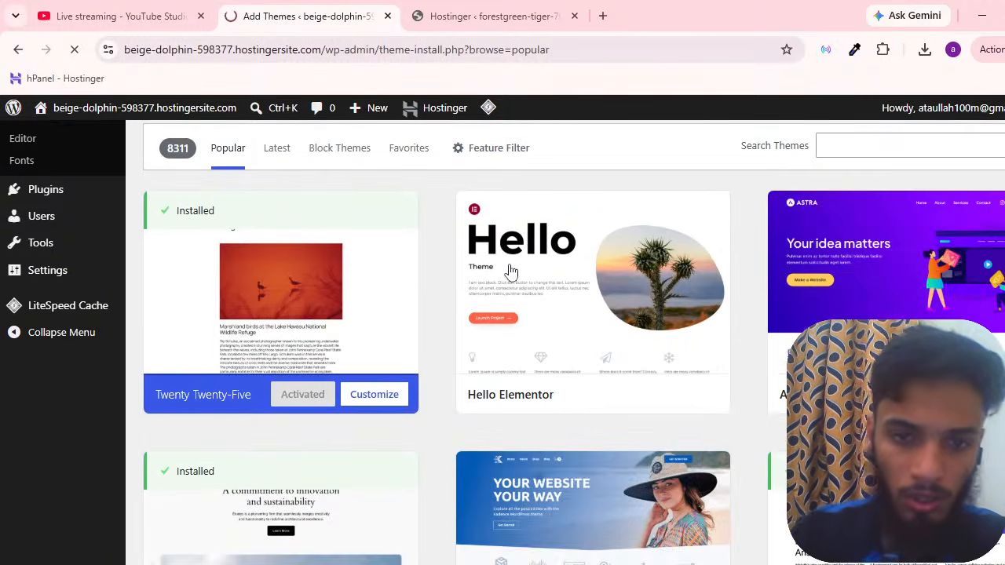
pyautogui.scroll(3, 510, 271)
pyautogui.click(515, 16)
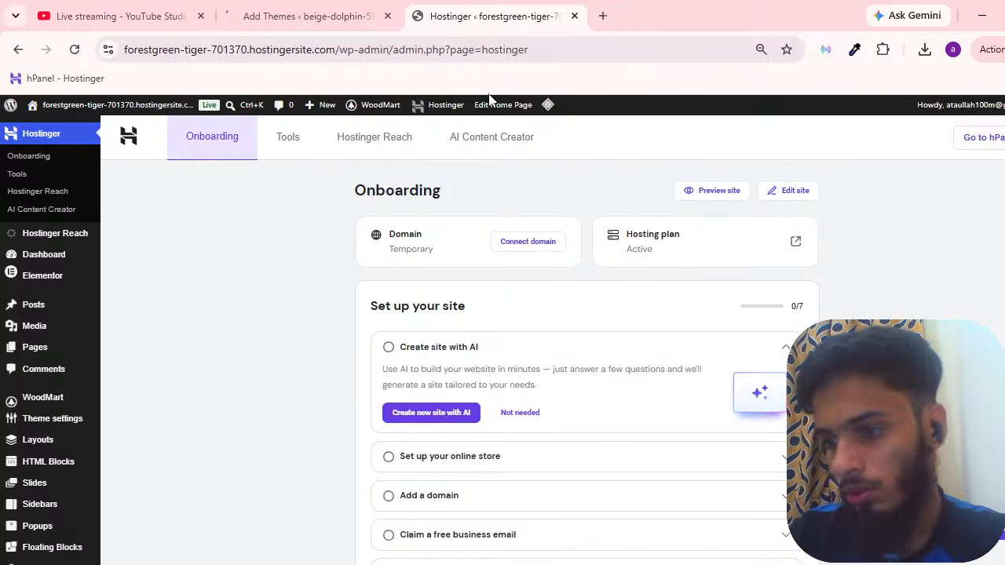
pyautogui.click(310, 15)
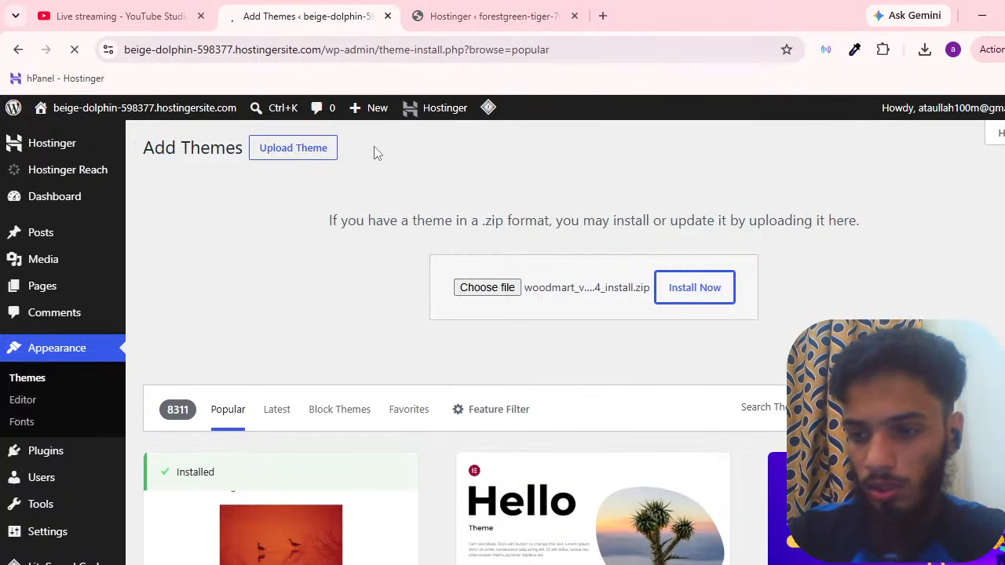
pyautogui.click(487, 16)
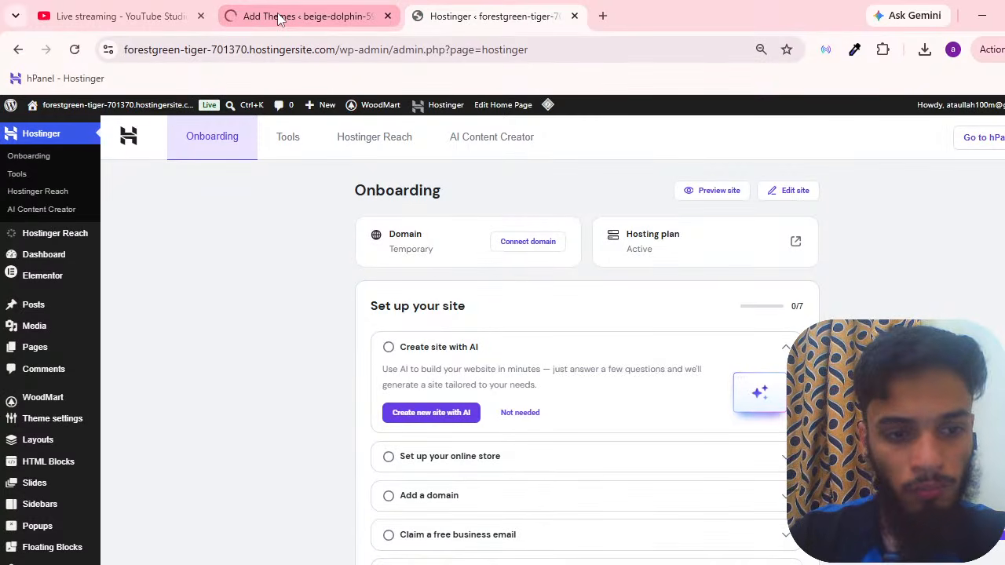
pyautogui.click(295, 28)
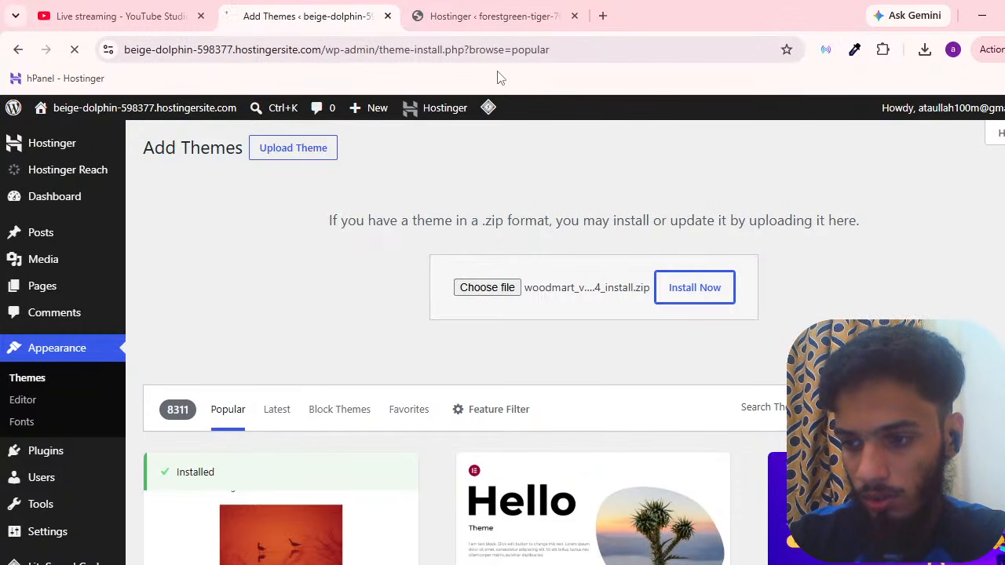
# Examine the WordPress admin sections of the forestgreen-tiger site, including the WoodMart, WooCommerce, Appearance and Plugins entries
pyautogui.click(484, 8)
pyautogui.scroll(-5, 155, 431)
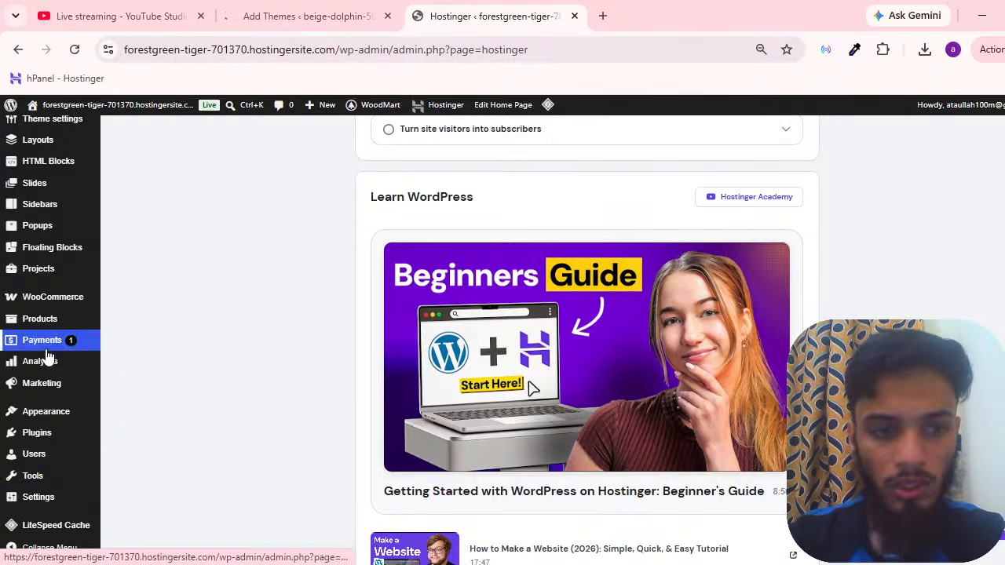
pyautogui.scroll(5, 36, 353)
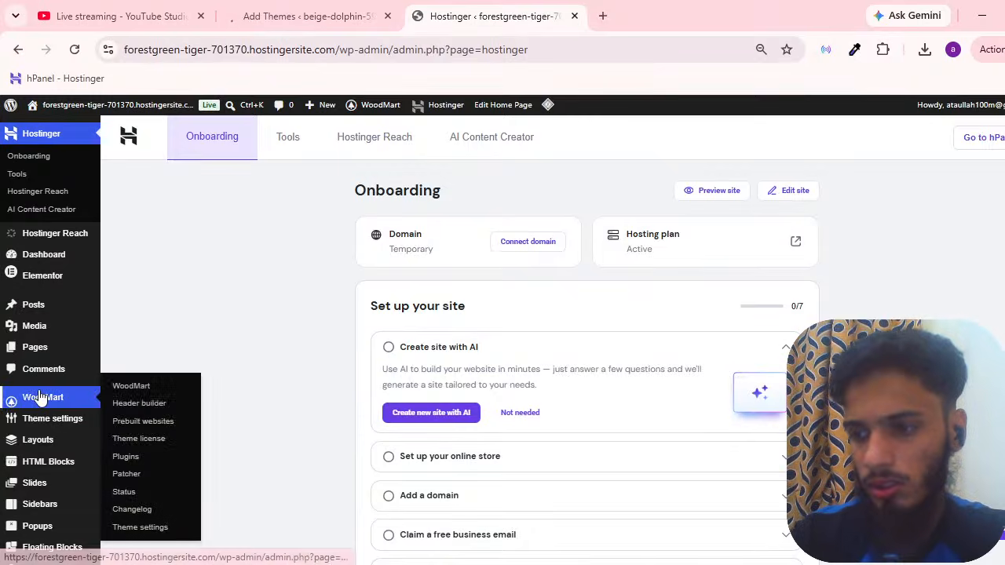
pyautogui.scroll(-3, 211, 342)
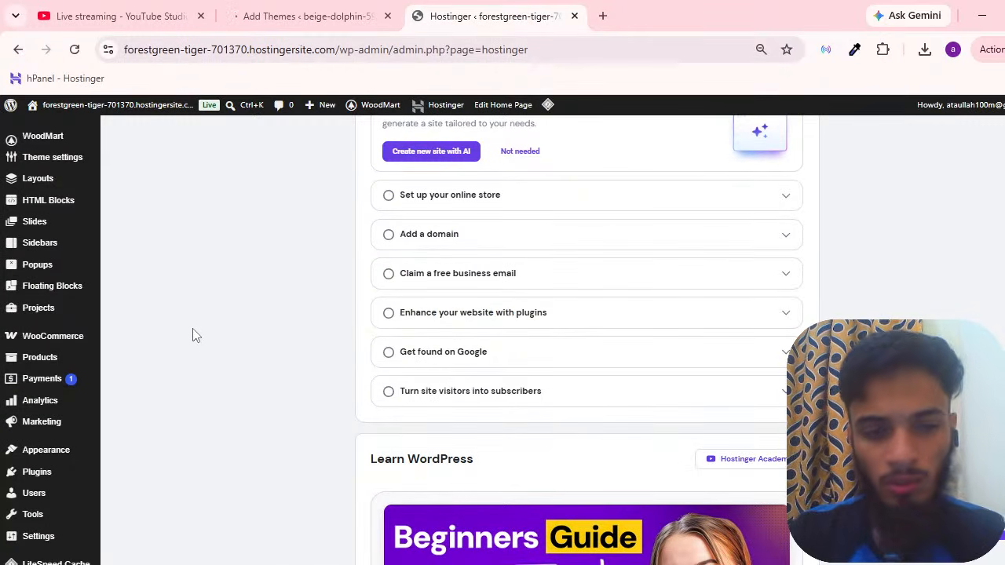
pyautogui.scroll(3, 161, 332)
pyautogui.click(314, 15)
pyautogui.click(483, 8)
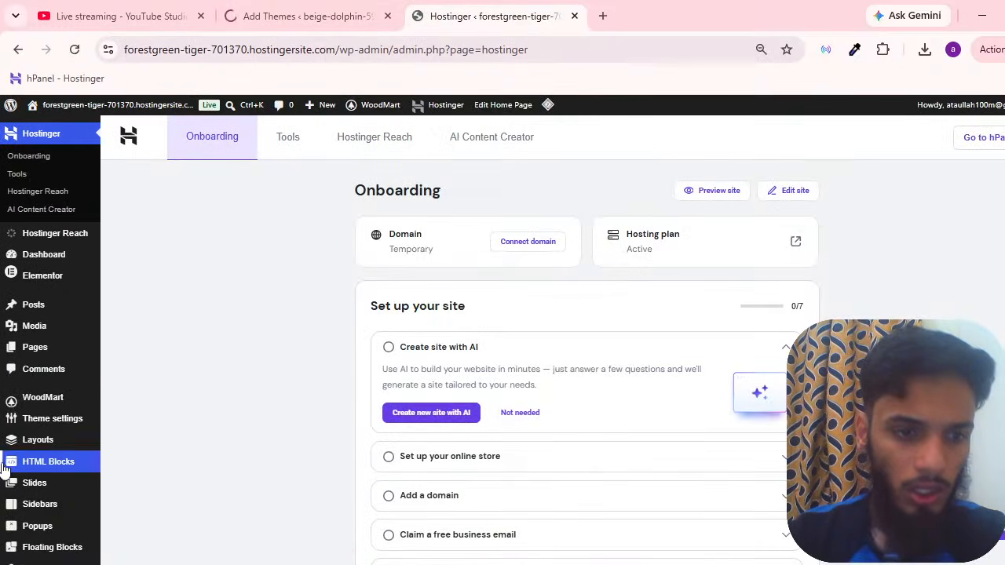
pyautogui.scroll(-3, 70, 477)
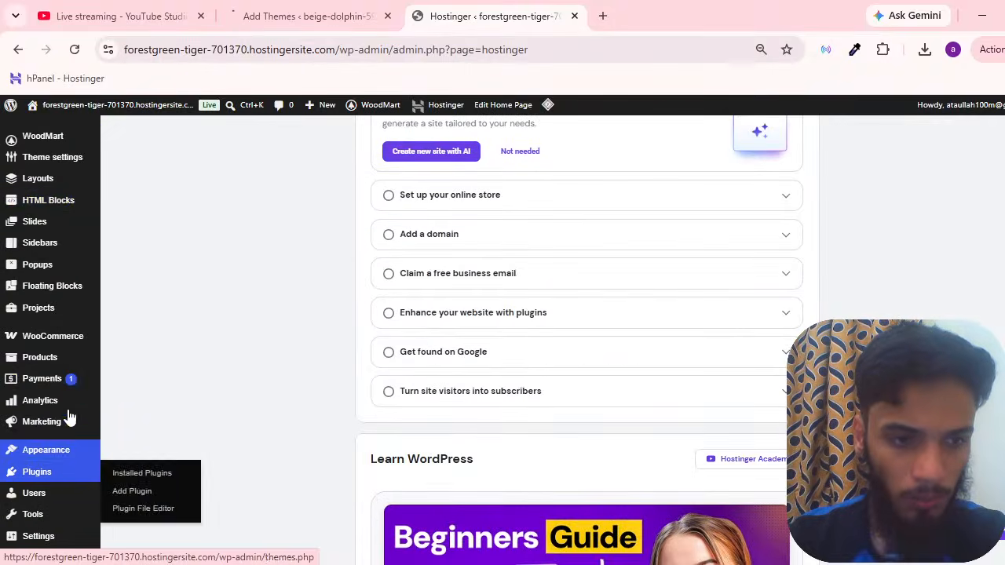
# Review the installed themes on the beige-dolphin site's Themes page
pyautogui.click(278, 15)
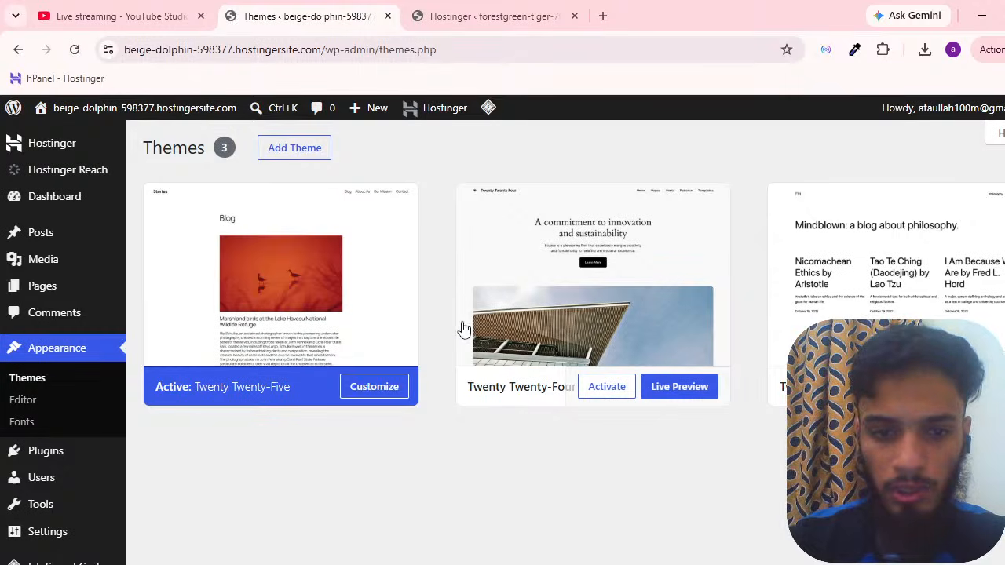
pyautogui.scroll(-3, 605, 392)
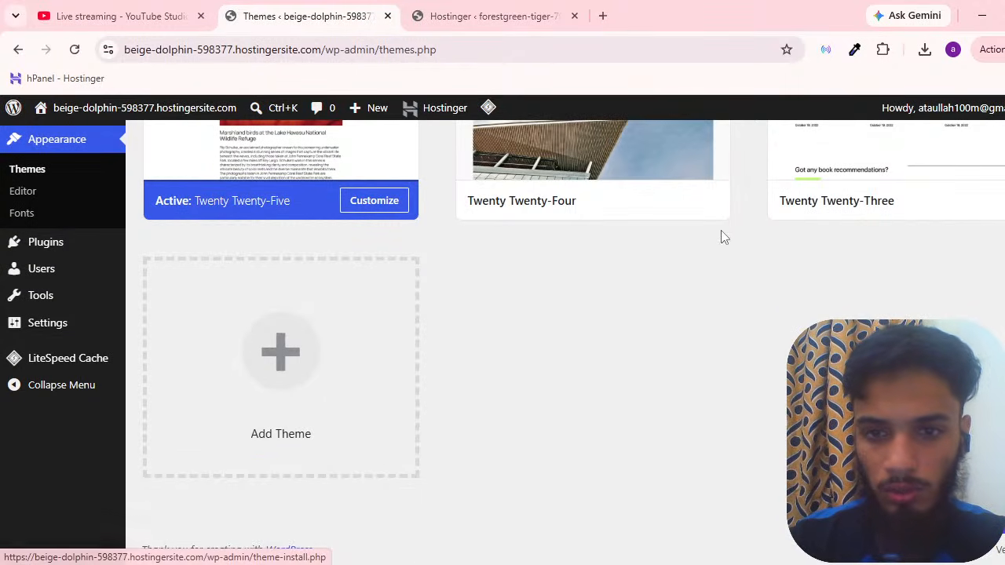
pyautogui.scroll(3, 722, 235)
# Add a new theme by upload, choose the woodmart_v8.5.4_install zip file from Downloads and start installing it
pyautogui.click(318, 151)
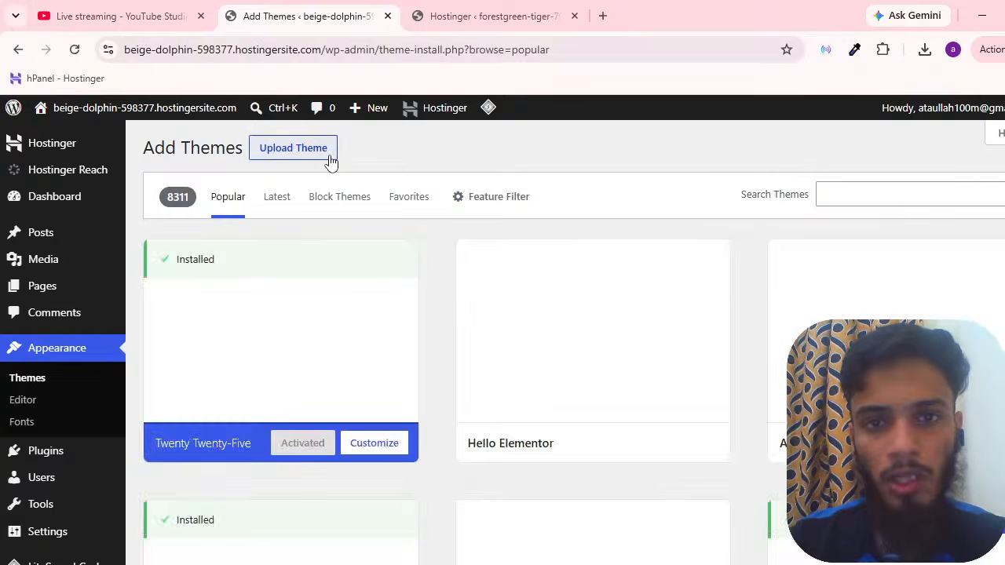
pyautogui.click(330, 160)
pyautogui.click(506, 286)
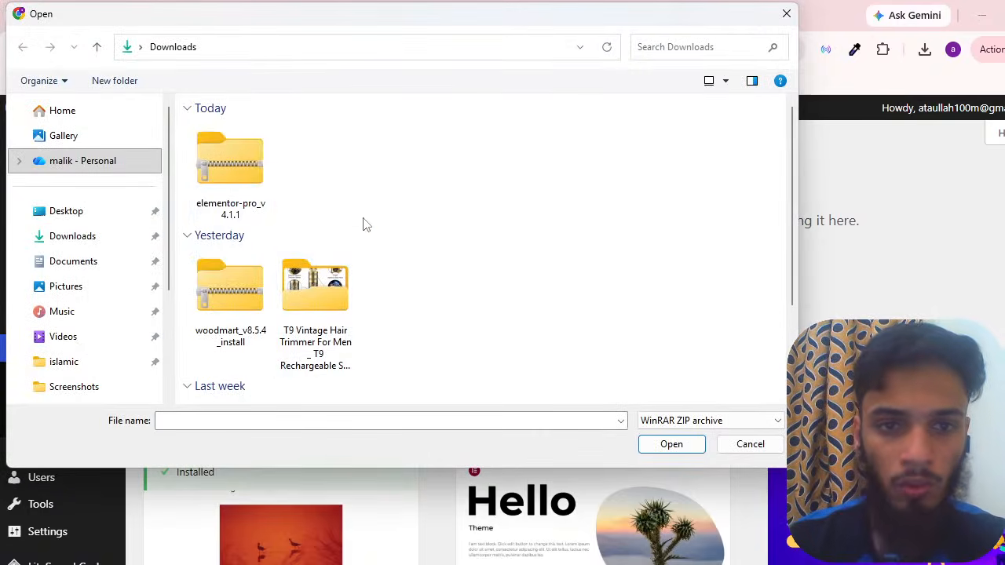
pyautogui.click(230, 161)
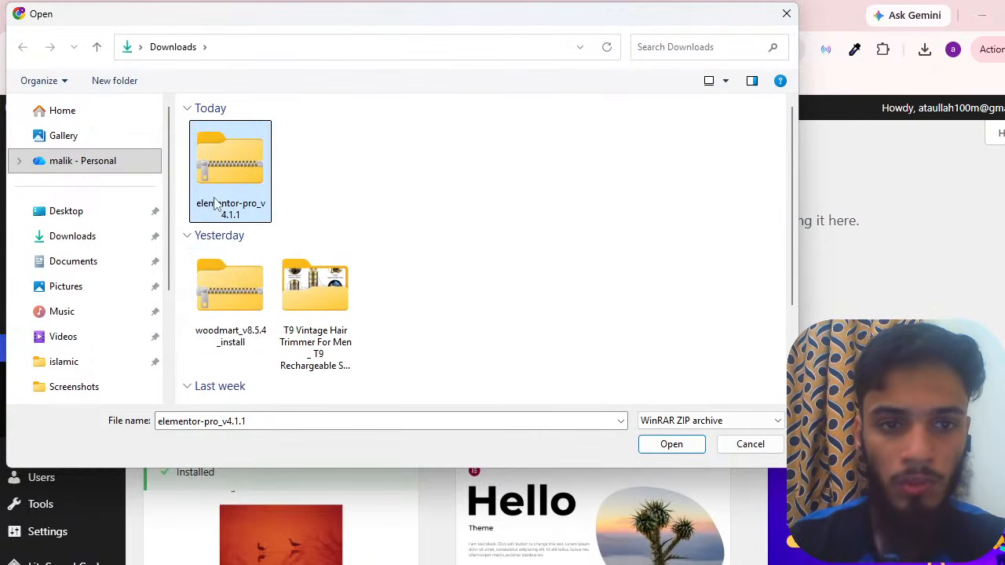
pyautogui.doubleClick(230, 278)
pyautogui.click(693, 288)
# Look over the forestgreen-tiger site's Onboarding page and admin sections while the theme upload runs
pyautogui.click(495, 16)
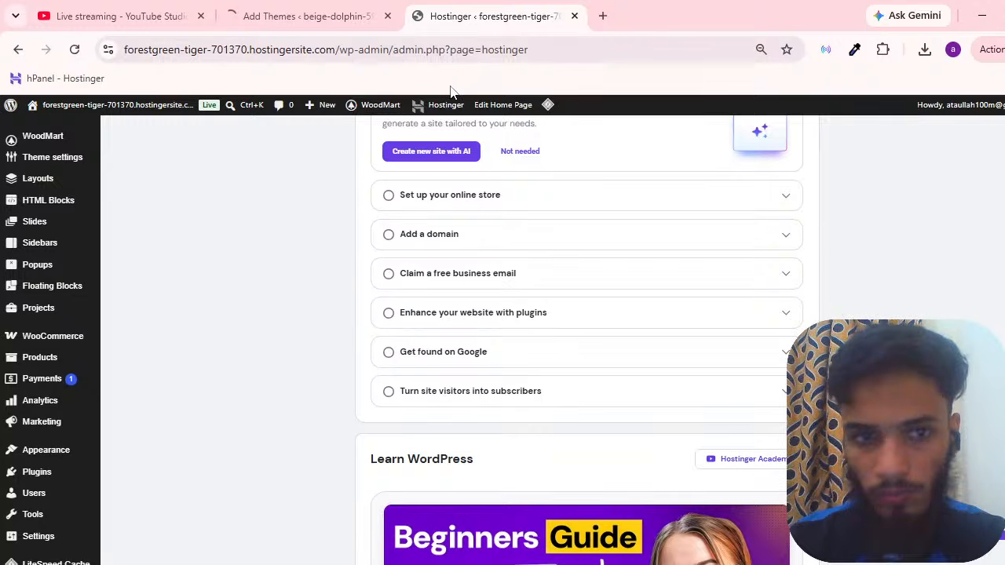
pyautogui.scroll(4, 260, 192)
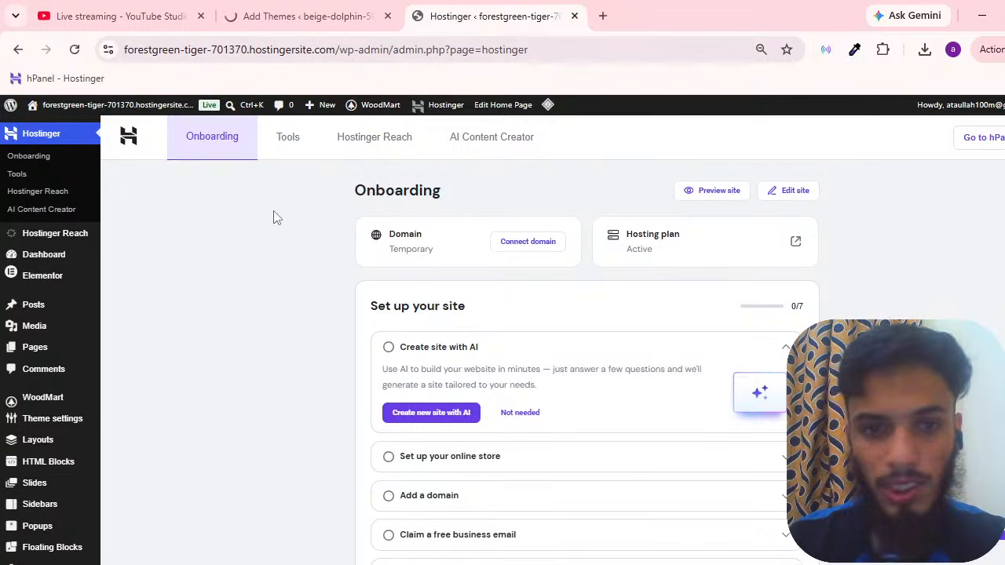
pyautogui.click(353, 13)
pyautogui.click(452, 12)
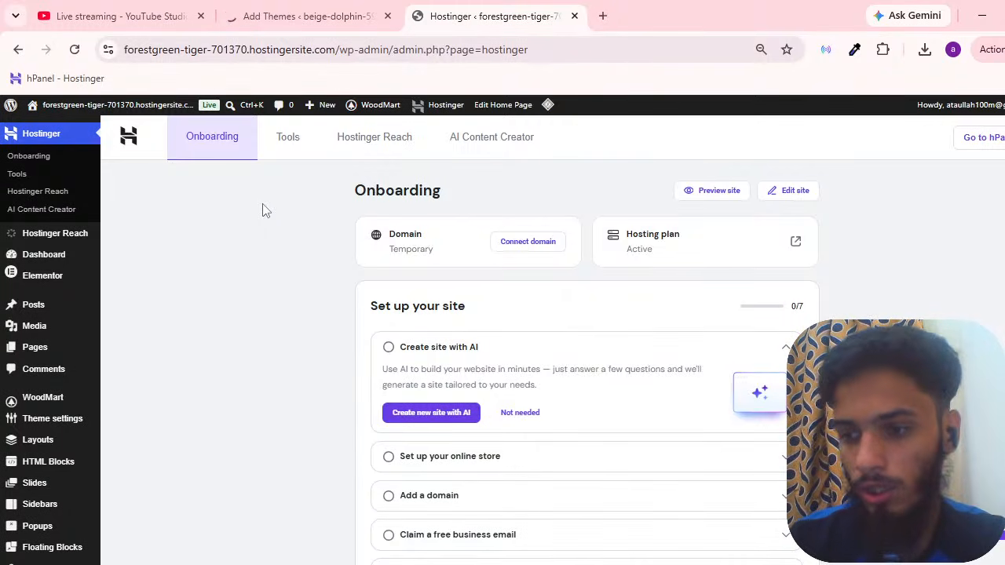
pyautogui.scroll(-8, 263, 219)
pyautogui.scroll(8, 262, 227)
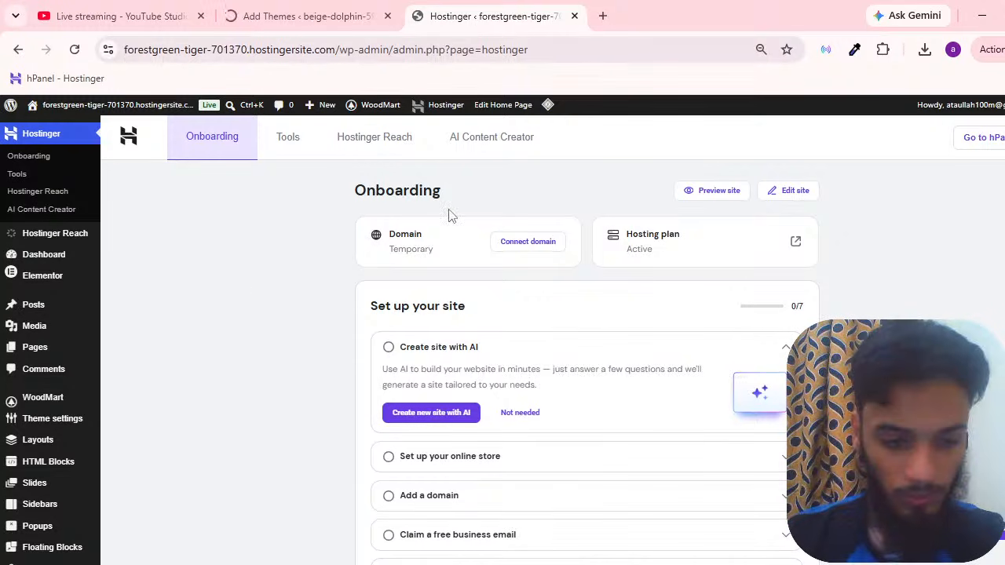
pyautogui.hotkey('ctrl', '+')
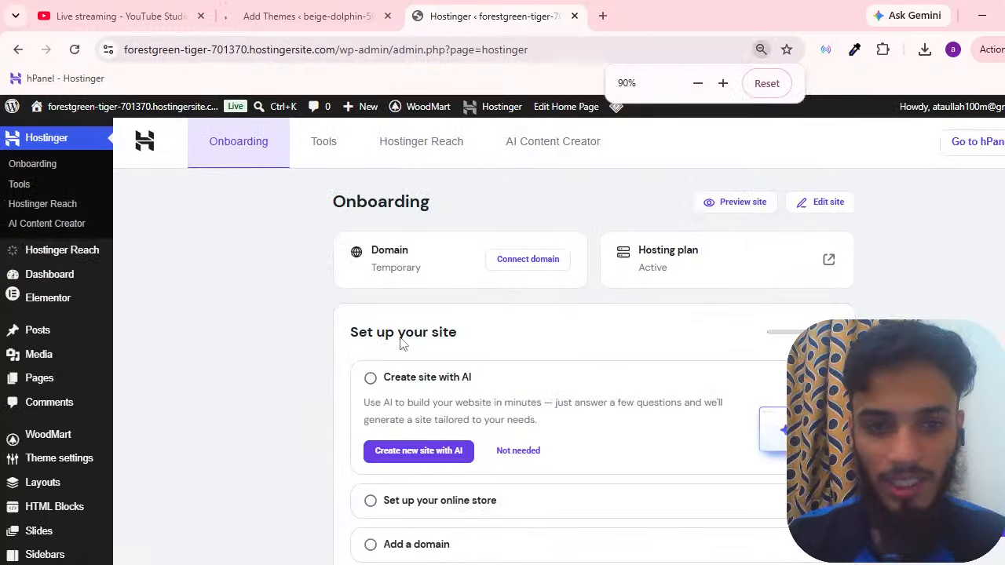
pyautogui.scroll(-5, 402, 343)
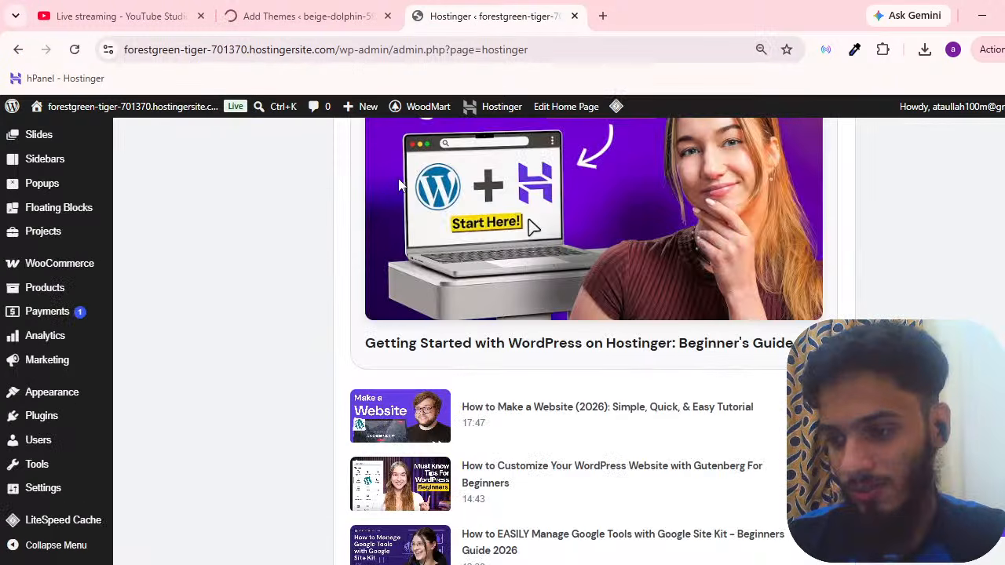
pyautogui.scroll(5, 400, 184)
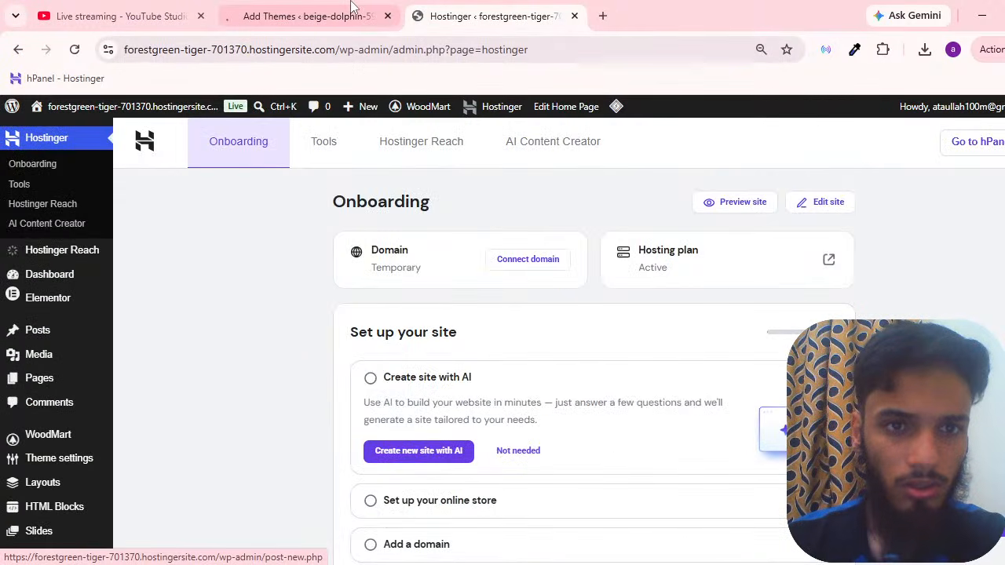
# Open the WoodMart dashboard in the forestgreen-tiger site's WordPress admin and shrink the page to 75%
pyautogui.scroll(-3, 63, 375)
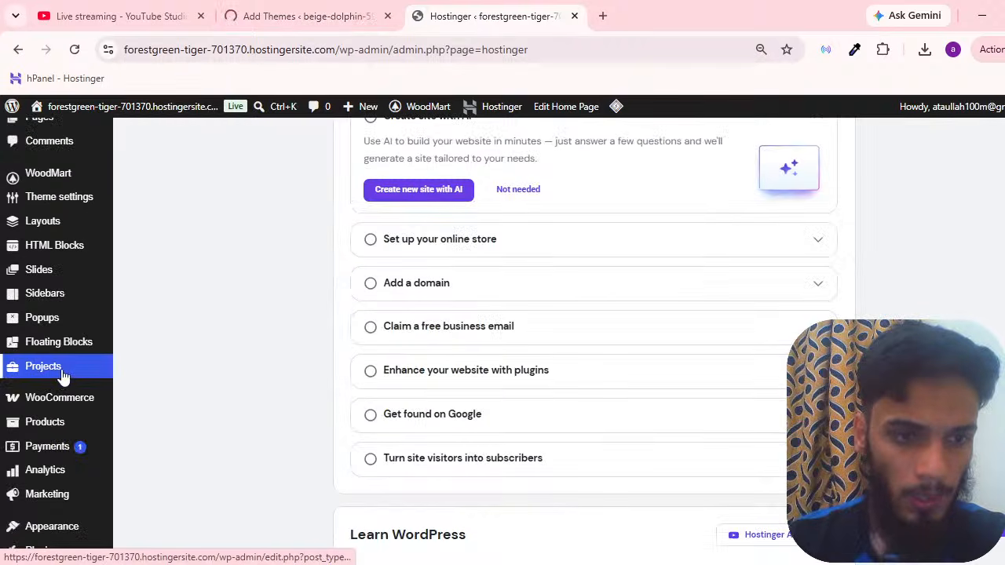
pyautogui.scroll(1, 63, 377)
pyautogui.click(48, 203)
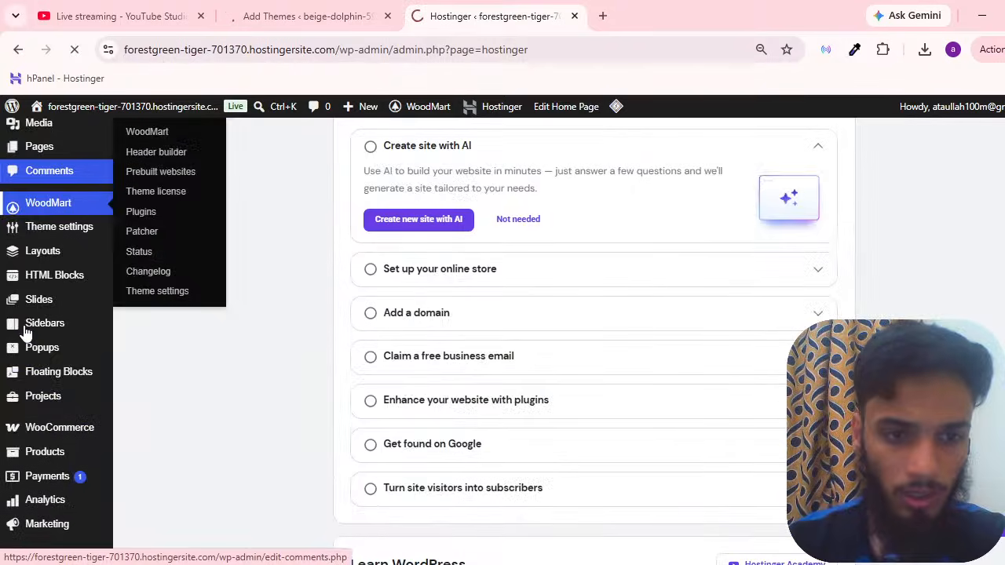
pyautogui.scroll(3, 25, 334)
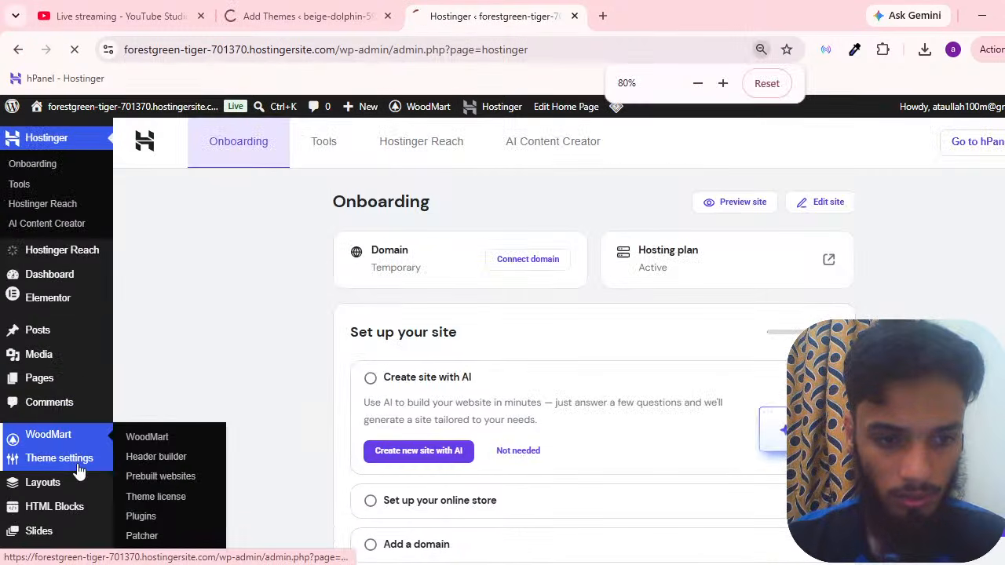
pyautogui.hotkey('ctrl', '-')
# Open the list of installed themes on the forestgreen-tiger site
pyautogui.scroll(-3, 57, 453)
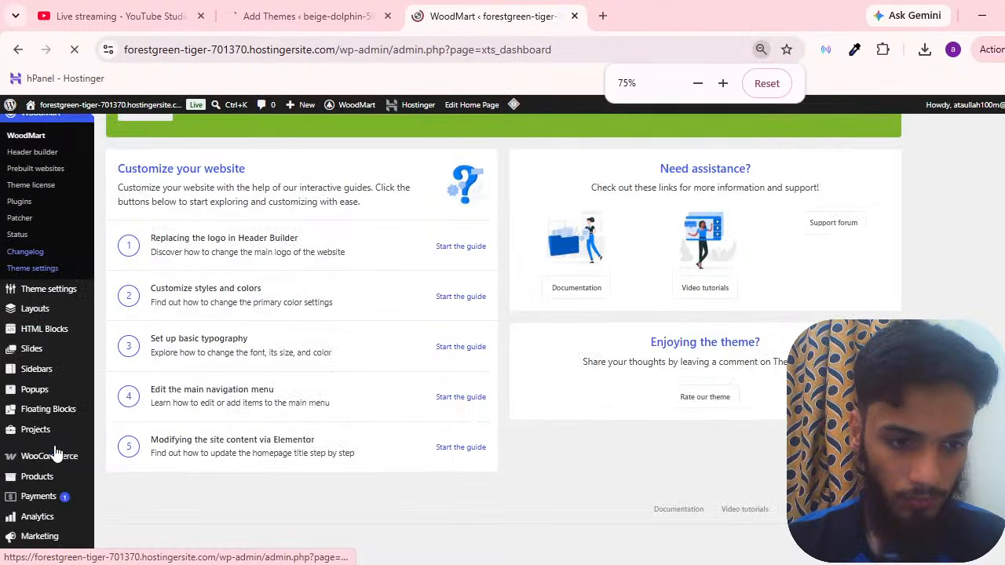
pyautogui.scroll(-1, 57, 453)
pyautogui.moveTo(162, 458)
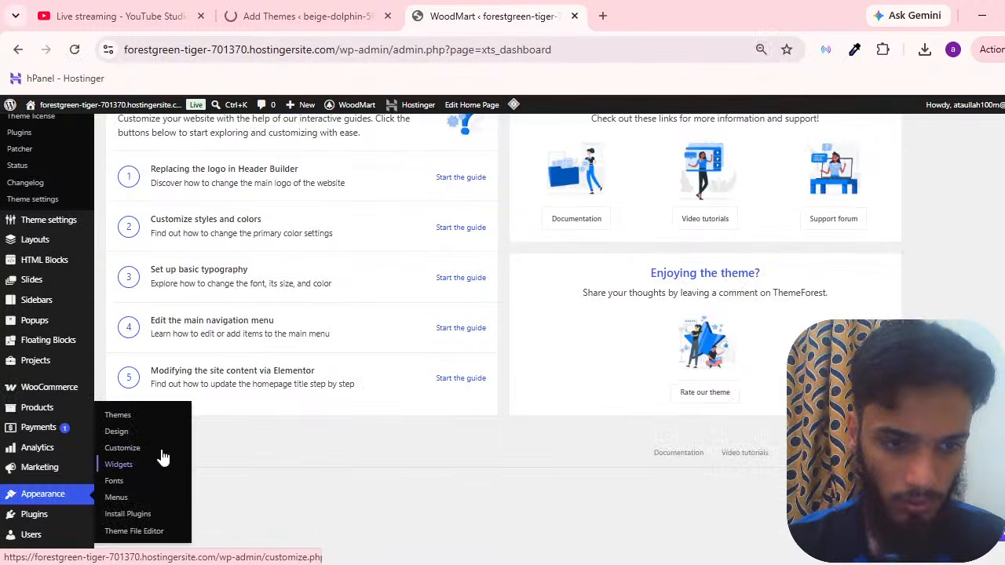
pyautogui.click(124, 420)
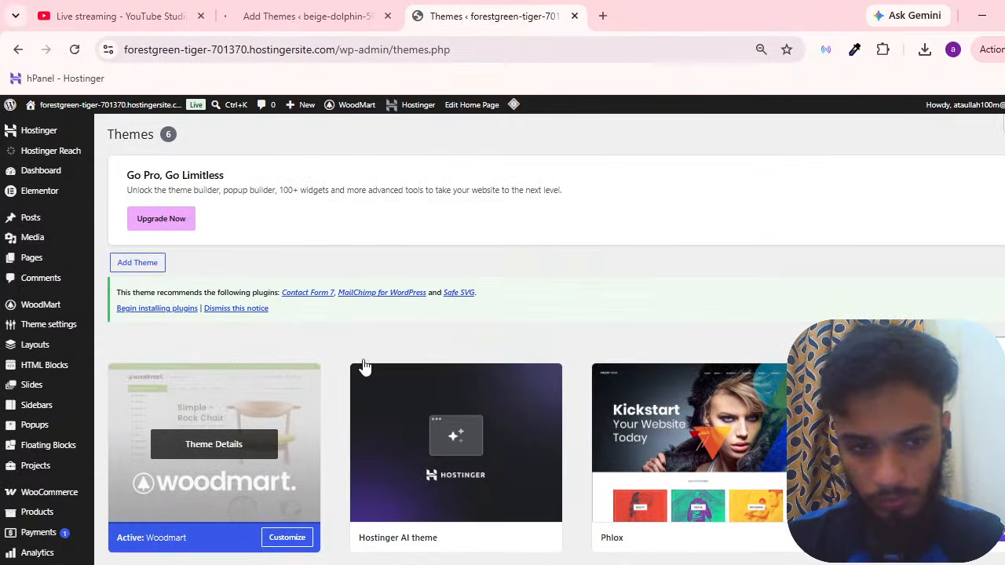
# Look through the installed themes on the forestgreen-tiger site, including the active Woodmart theme
pyautogui.scroll(-3, 750, 254)
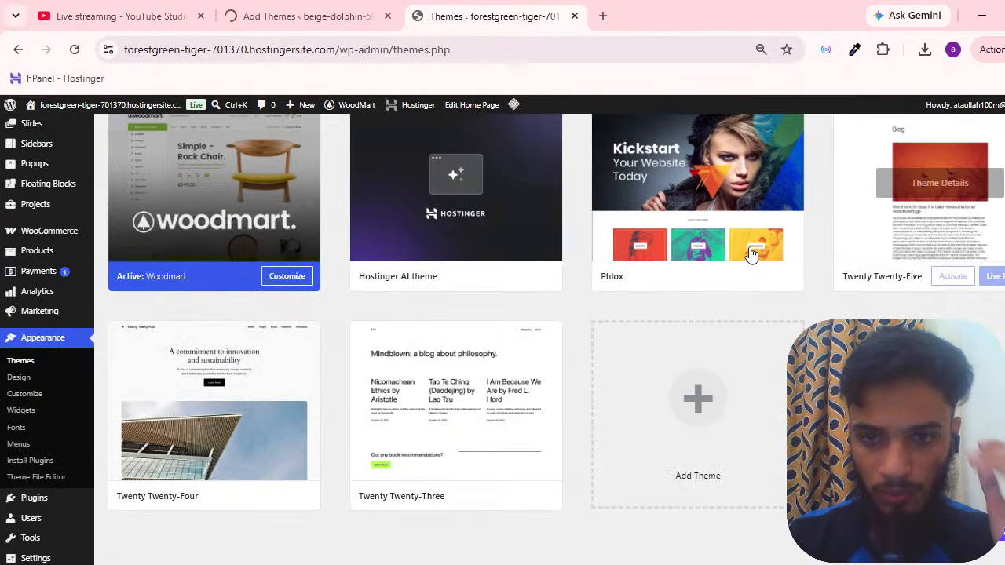
pyautogui.scroll(2, 536, 382)
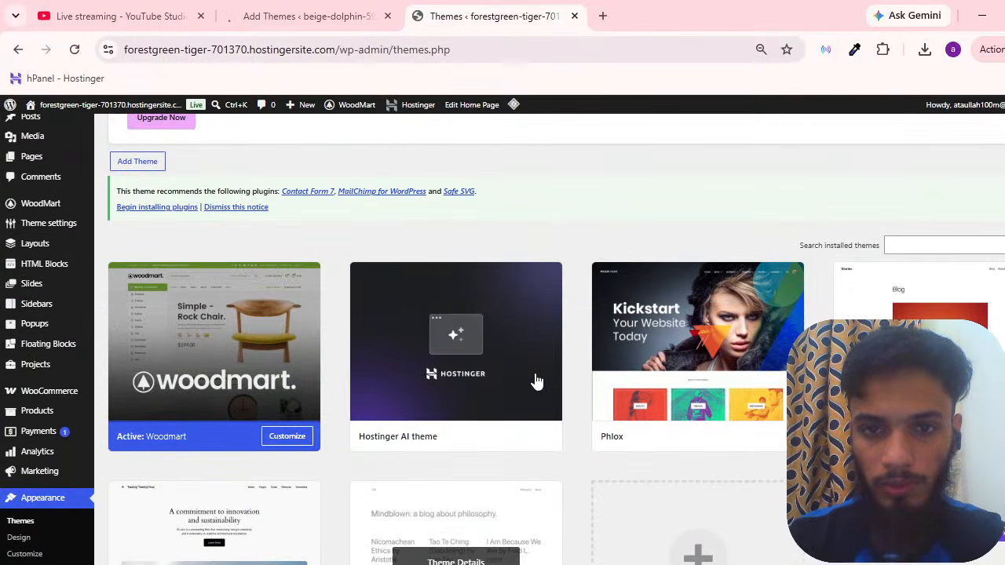
pyautogui.scroll(1, 408, 306)
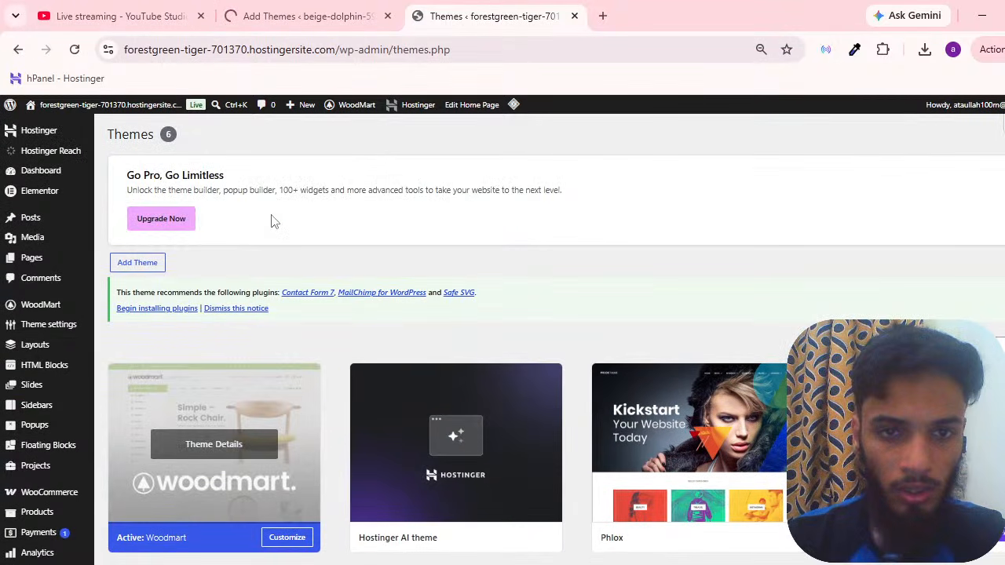
# Open the list of installed plugins on the forestgreen-tiger site and look it over
pyautogui.scroll(-4, 274, 222)
pyautogui.click(67, 444)
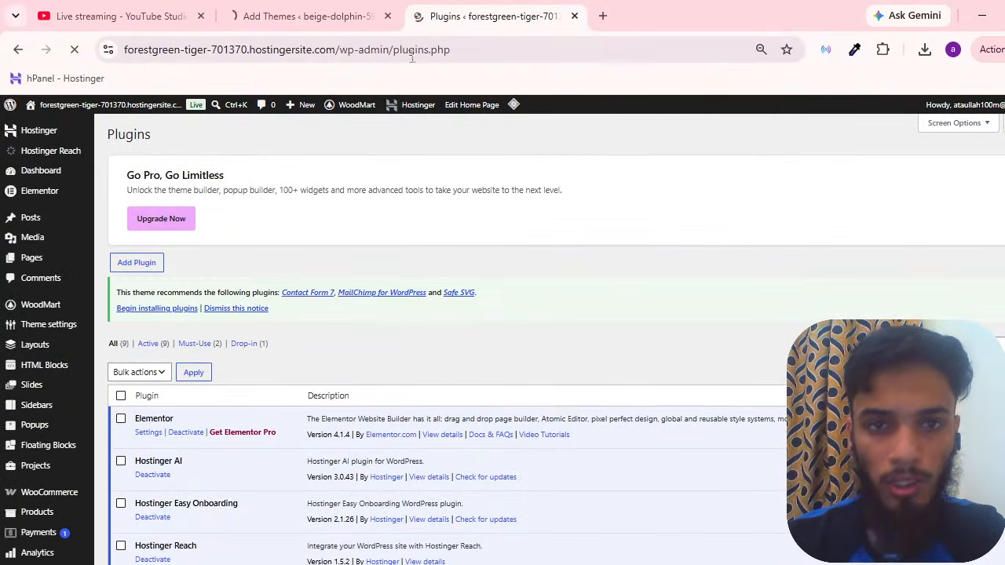
pyautogui.scroll(-2, 394, 370)
pyautogui.scroll(2, 395, 370)
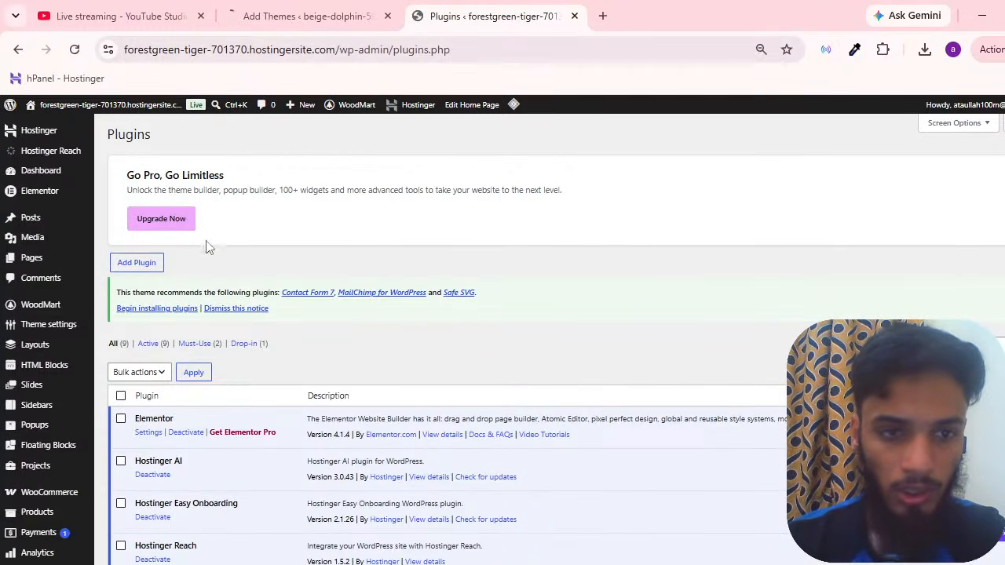
# Search the plugin directory for woocommerce and examine the WooCommerce plugin's entry in the results
pyautogui.click(148, 263)
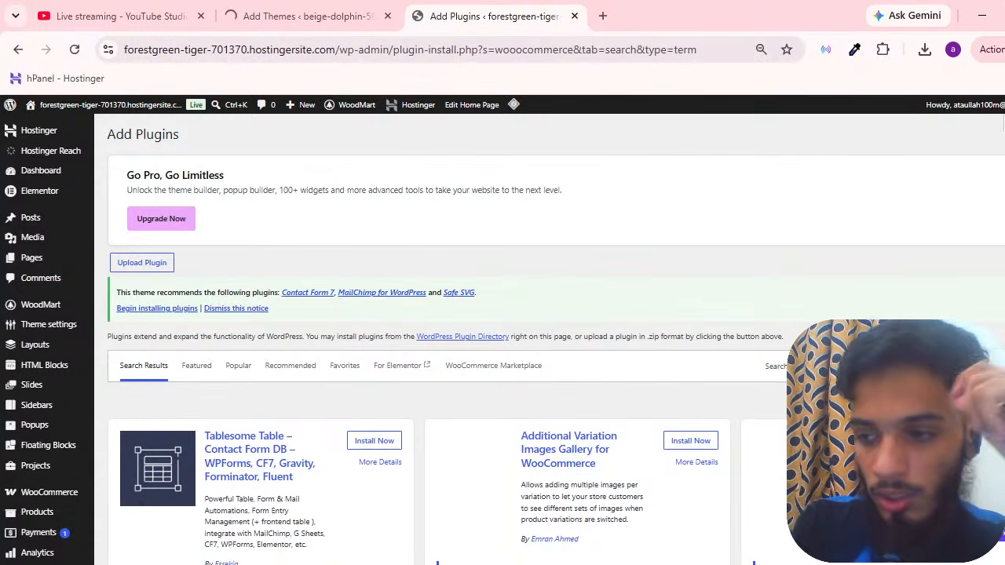
pyautogui.scroll(-3, 578, 303)
pyautogui.scroll(3, 639, 347)
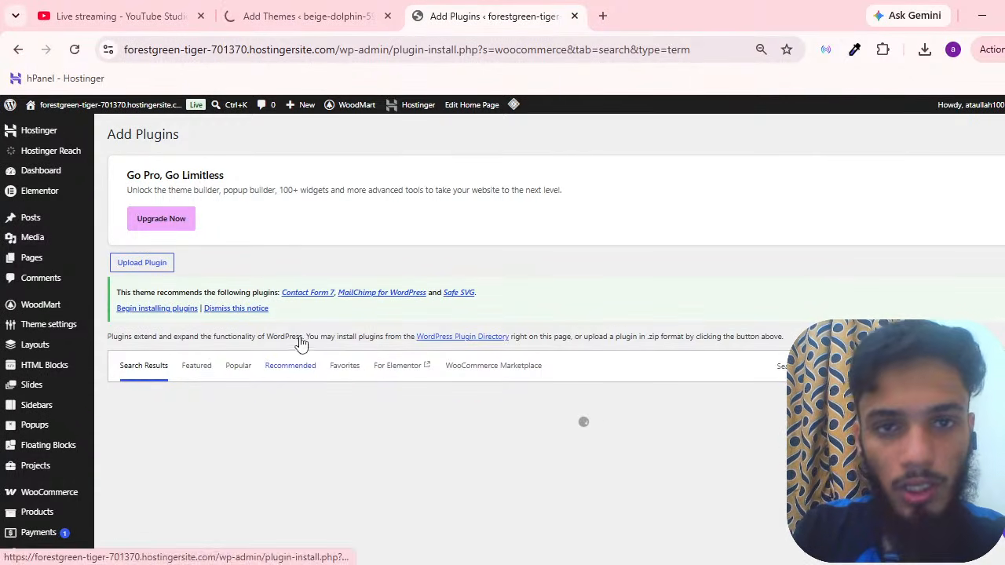
pyautogui.scroll(-5, 426, 347)
pyautogui.scroll(2, 383, 216)
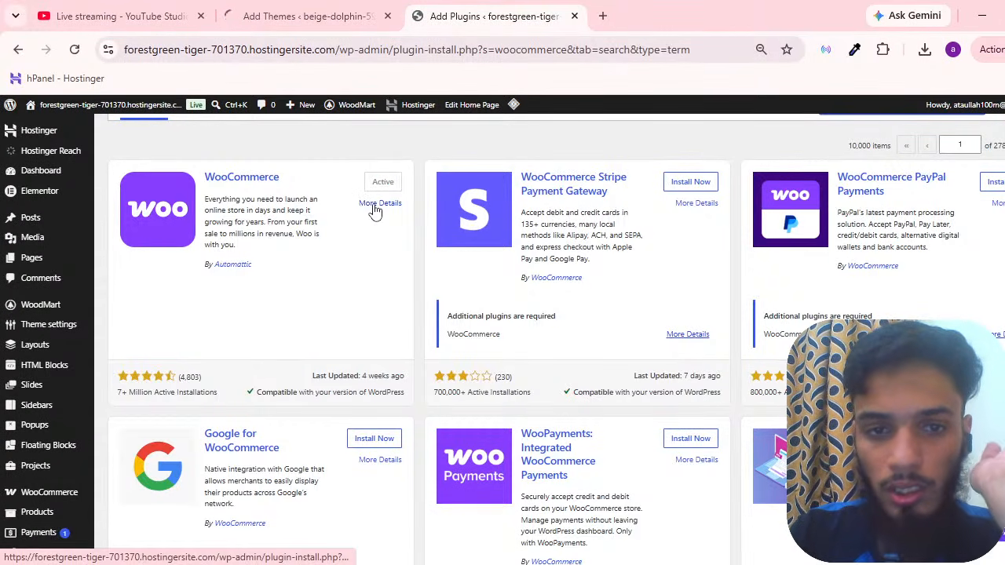
pyautogui.scroll(4, 408, 204)
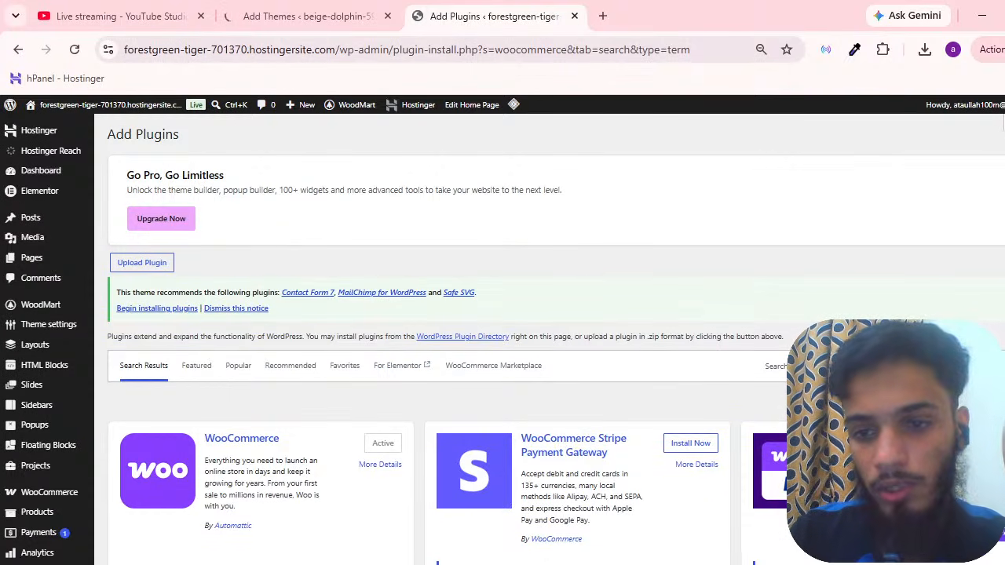
pyautogui.scroll(-5, 92, 425)
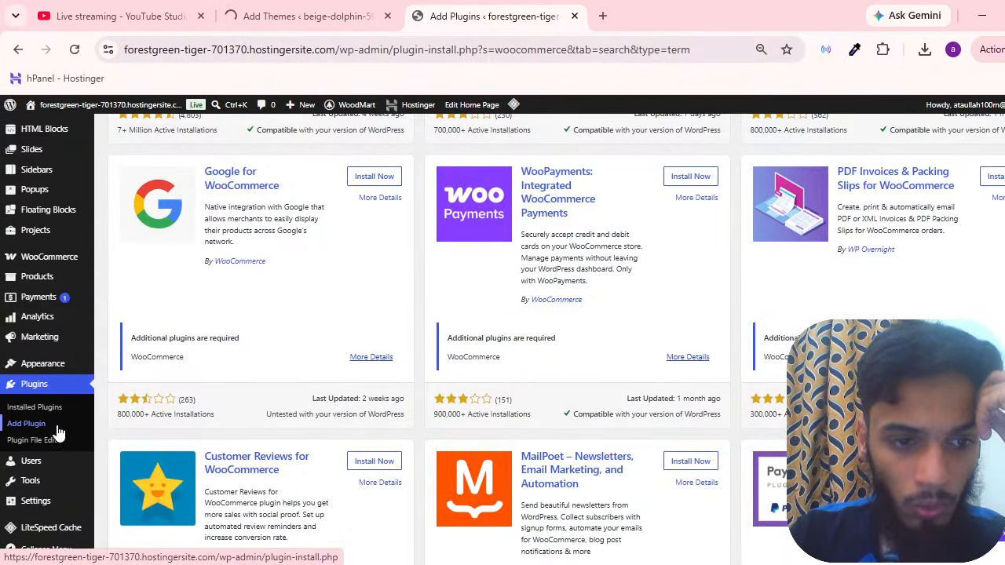
# Reload the Add Plugins page, check the theme upload on the beige-dolphin site, and return to the forestgreen-tiger site
pyautogui.click(63, 423)
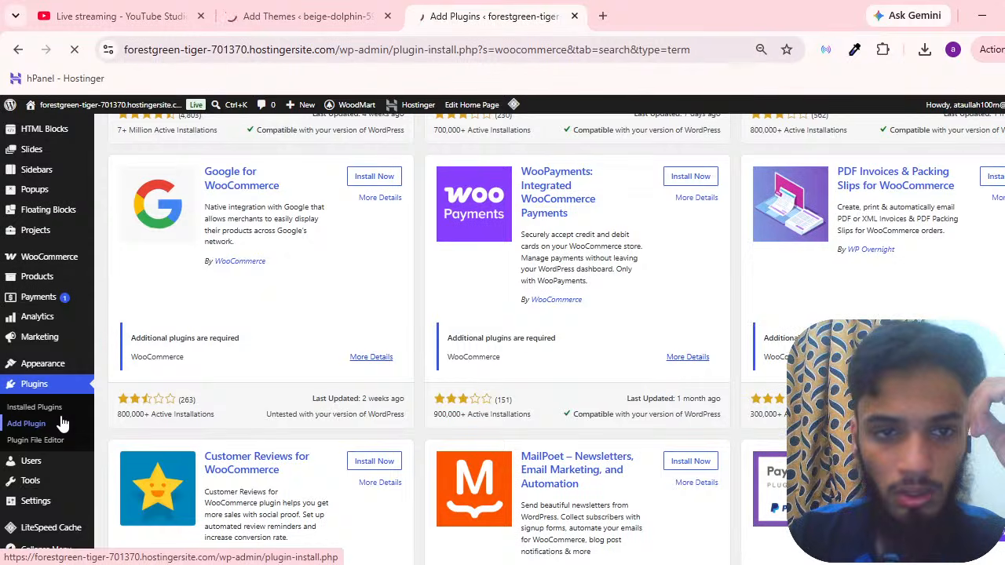
pyautogui.click(337, 15)
pyautogui.click(485, 6)
pyautogui.click(365, 14)
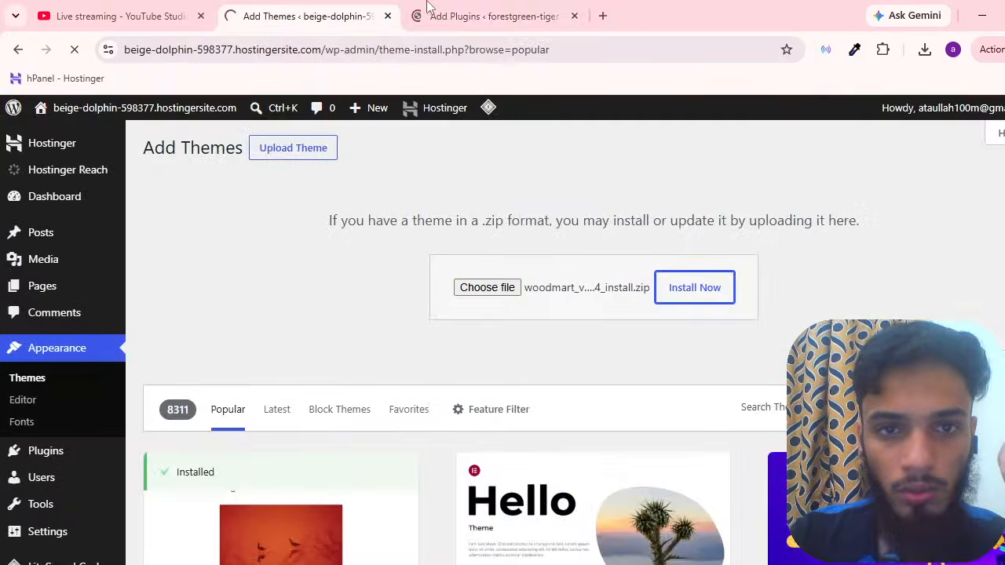
pyautogui.click(433, 10)
pyautogui.scroll(-10, 89, 410)
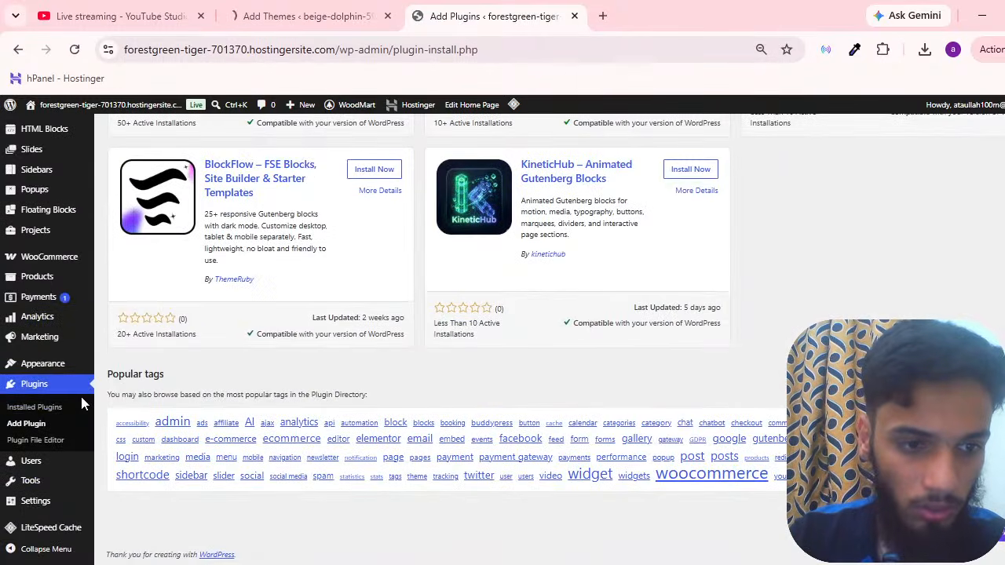
# Return to the installed plugins list and review which plugins the WoodMart site uses
pyautogui.click(67, 409)
pyautogui.scroll(10, 240, 416)
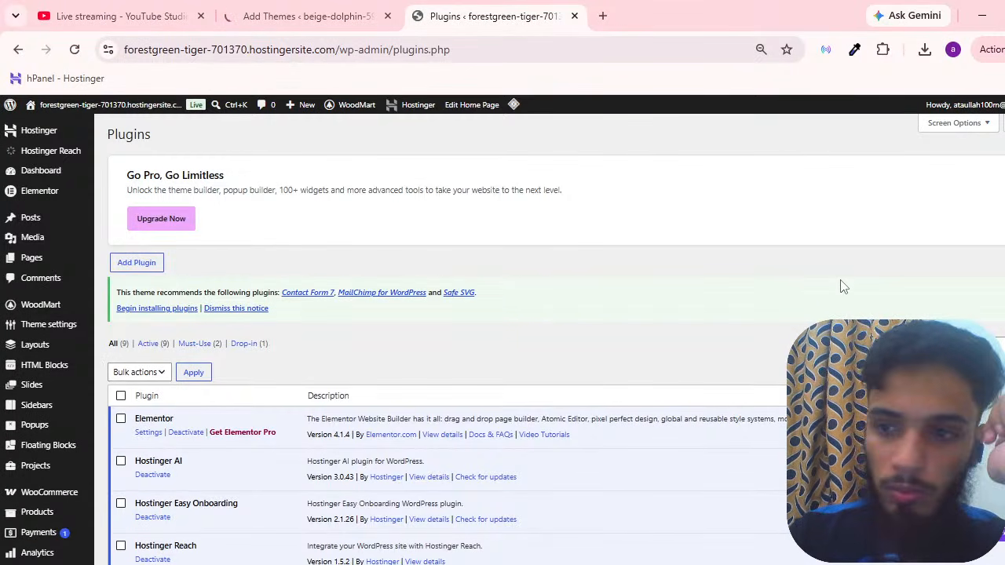
pyautogui.scroll(-3, 139, 307)
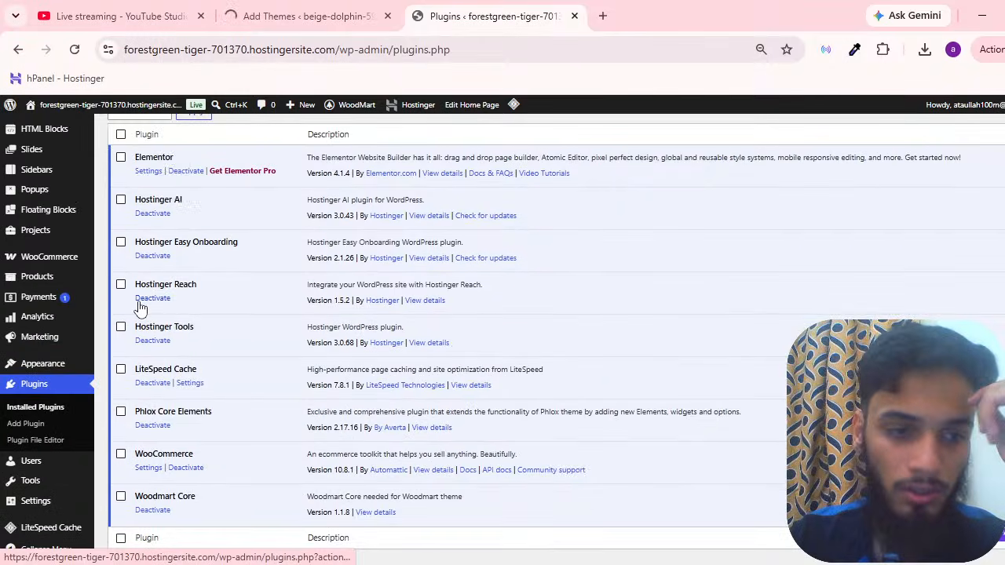
# Add a new plugin by upload, choosing elementor-pro_v4.1.1.zip from Downloads, and install it
pyautogui.click(69, 425)
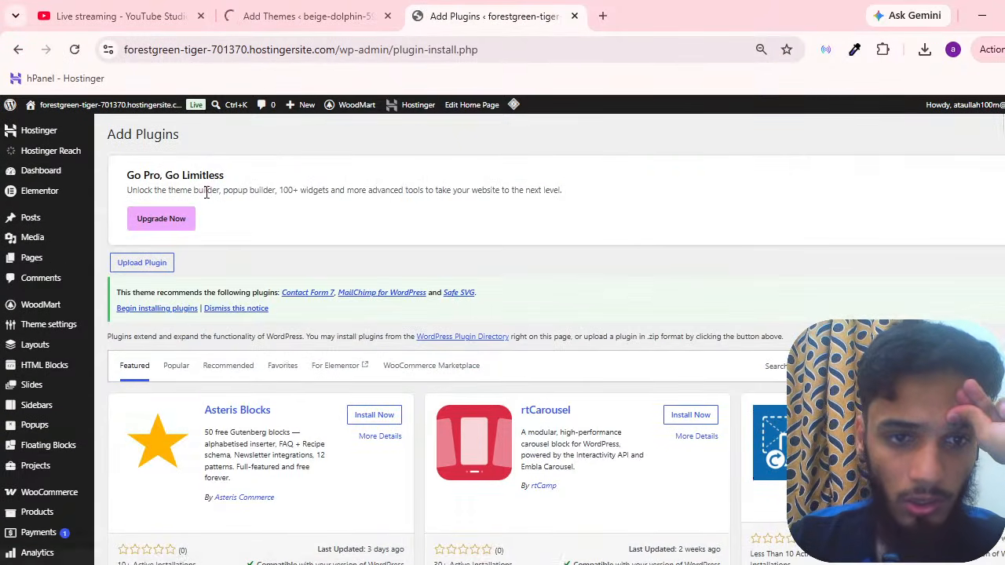
pyautogui.click(140, 264)
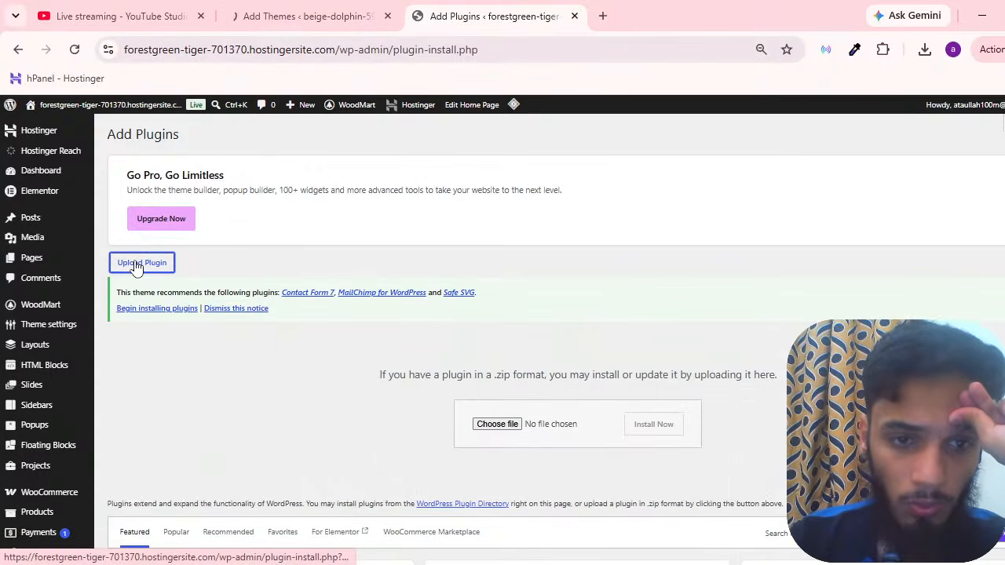
pyautogui.click(504, 427)
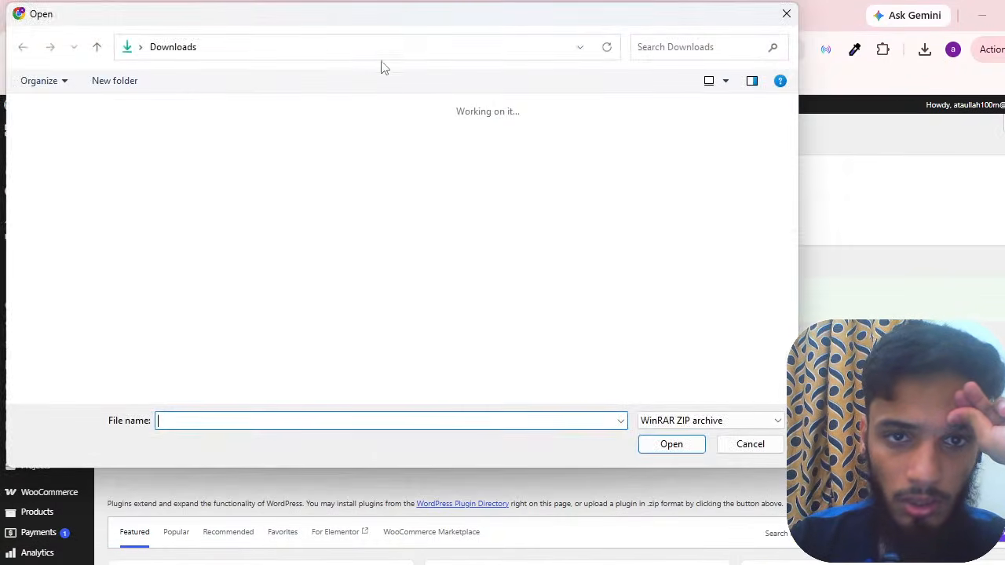
pyautogui.doubleClick(249, 156)
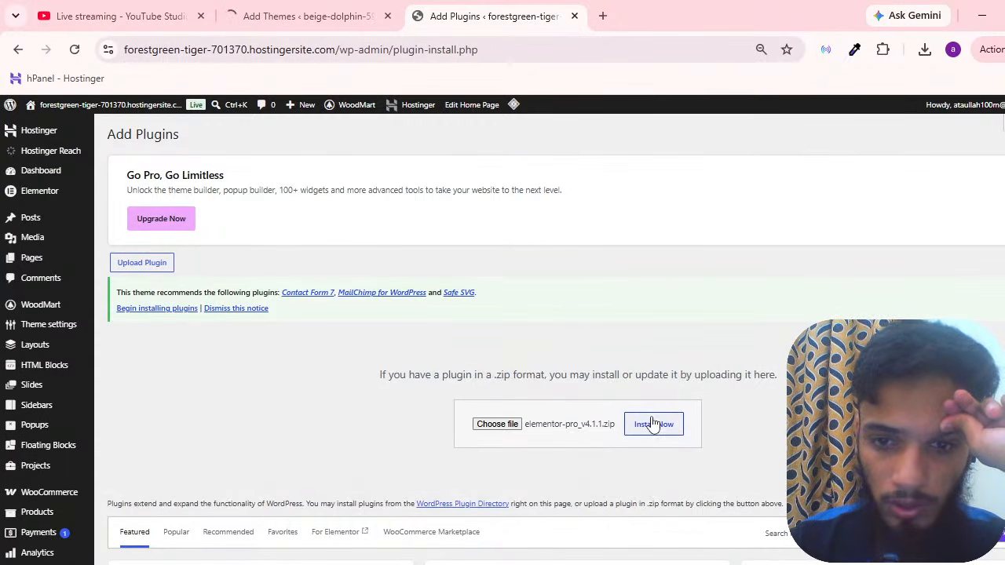
pyautogui.click(650, 422)
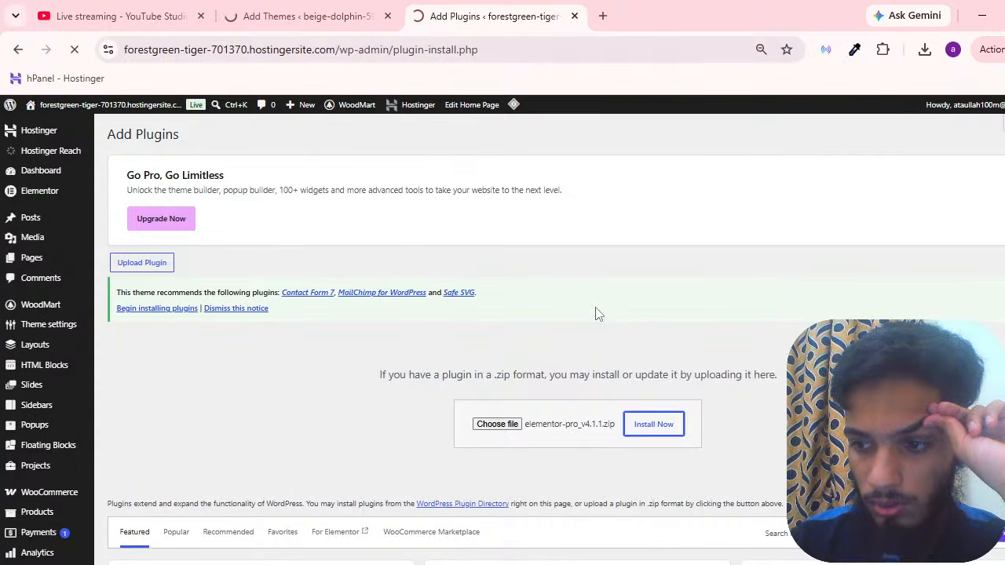
# Close the beige-dolphin site's Add Themes page and activate the uploaded Elementor Pro plugin on the forestgreen-tiger site
pyautogui.scroll(-3, 596, 313)
pyautogui.click(361, 16)
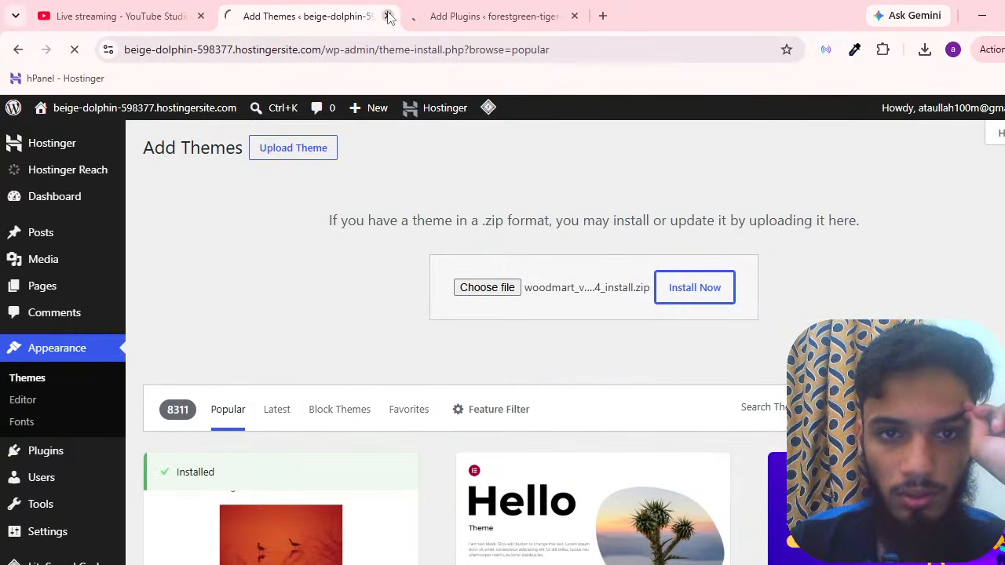
pyautogui.click(387, 15)
pyautogui.scroll(3, 404, 145)
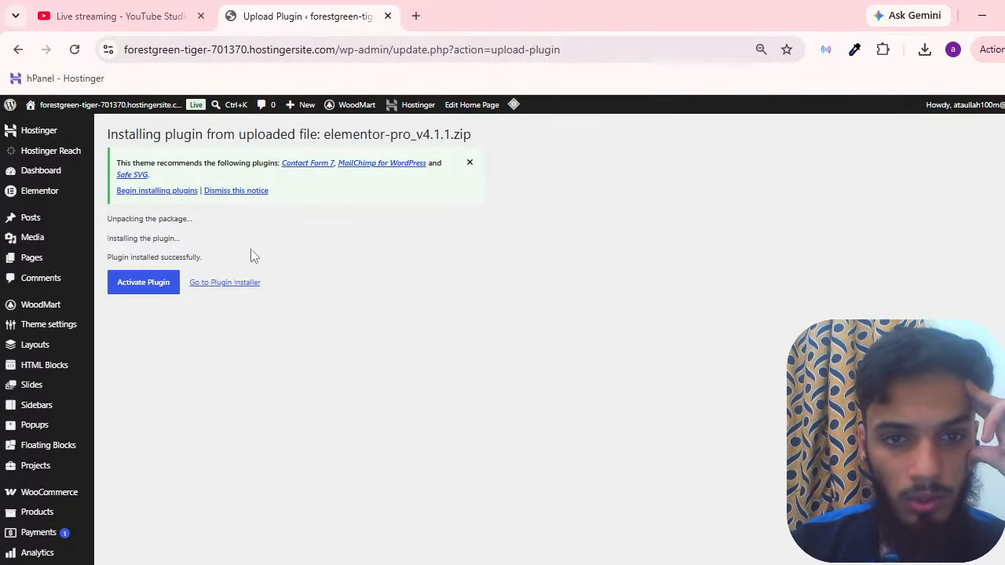
pyautogui.click(162, 289)
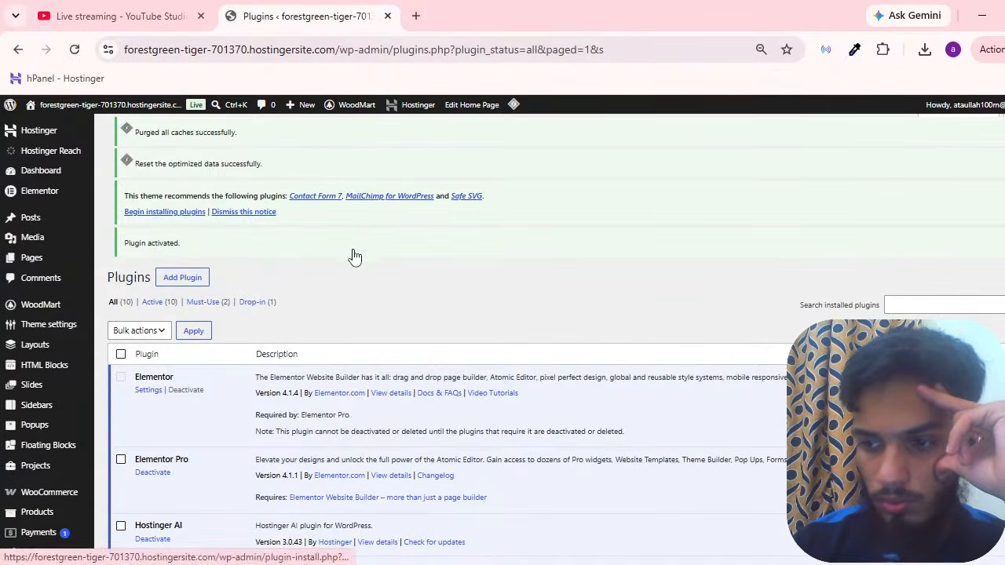
# Examine the notices and the installed plugins list after activating Elementor Pro
pyautogui.scroll(-5, 303, 260)
pyautogui.scroll(3, 298, 262)
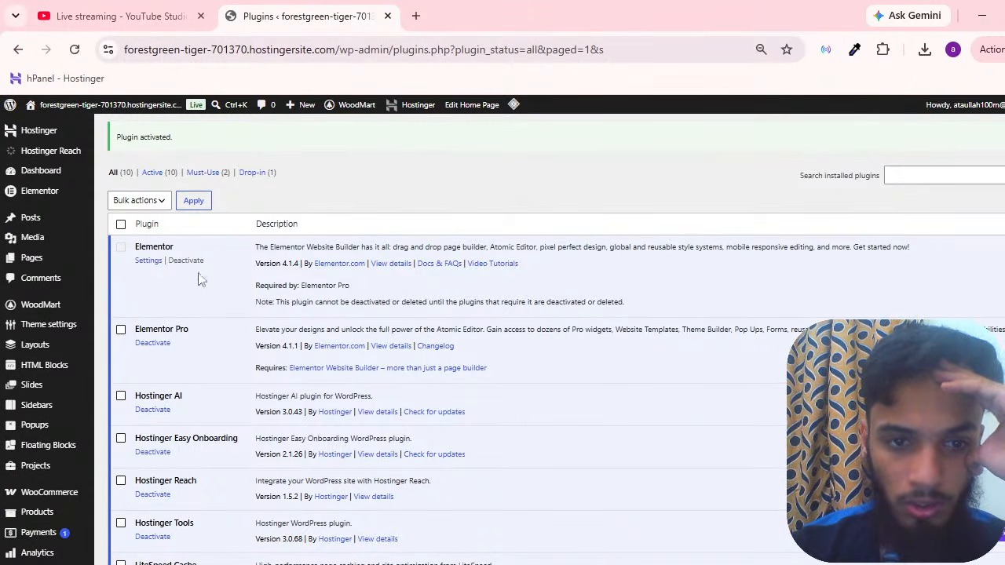
pyautogui.scroll(-3, 226, 251)
pyautogui.scroll(6, 225, 251)
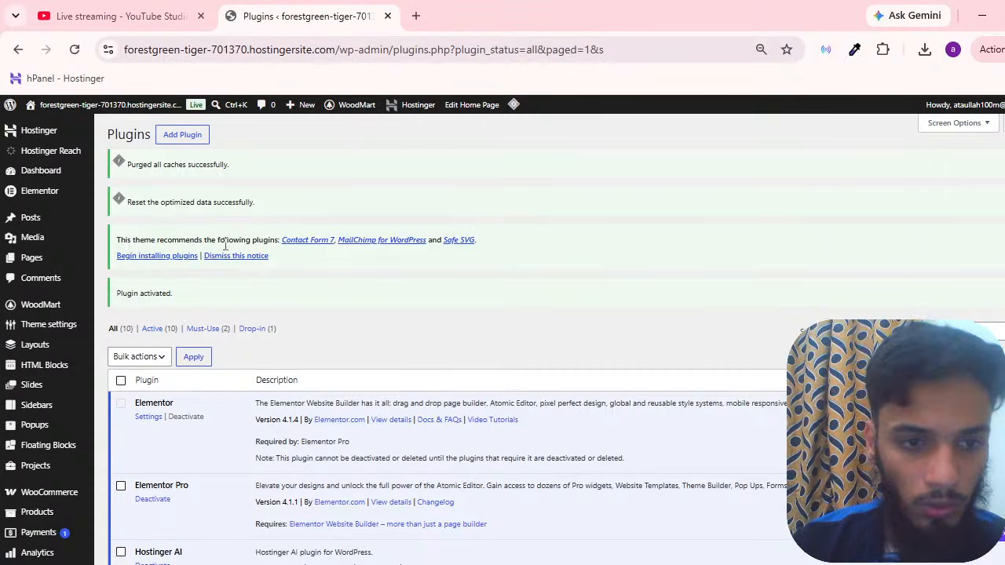
pyautogui.scroll(-2, 225, 251)
pyautogui.scroll(3, 225, 251)
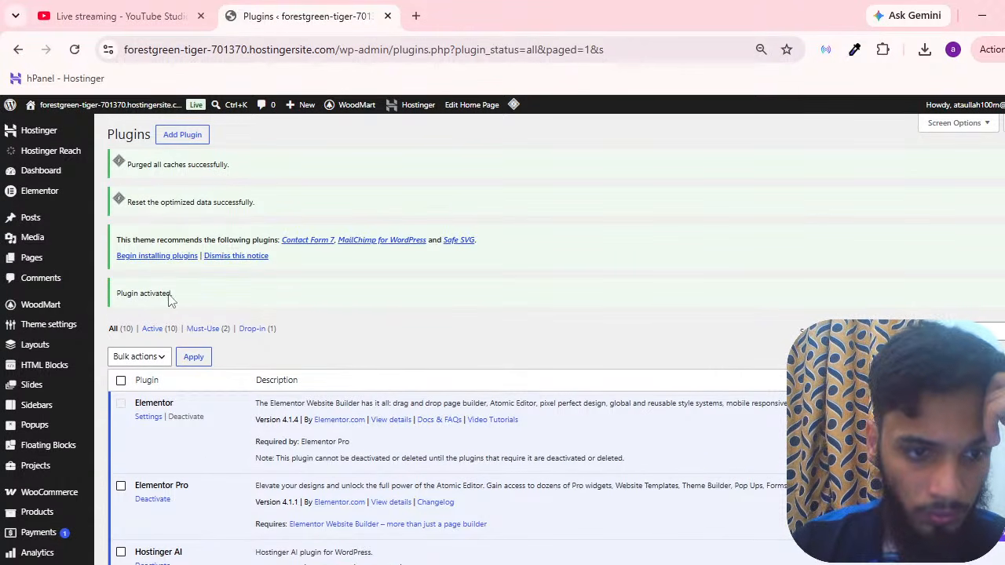
pyautogui.scroll(-3, 168, 330)
pyautogui.scroll(3, 296, 306)
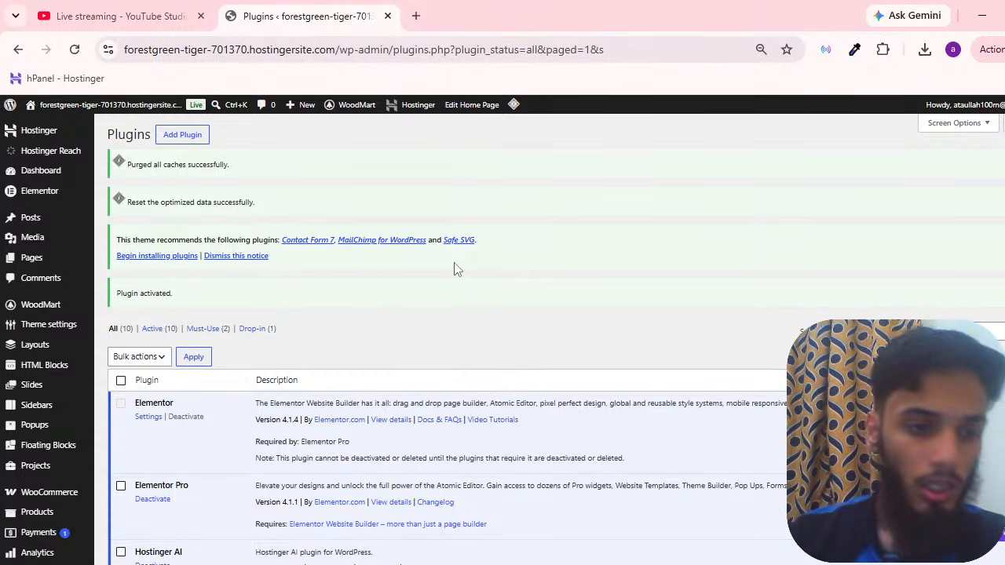
pyautogui.scroll(-3, 393, 289)
pyautogui.scroll(3, 393, 289)
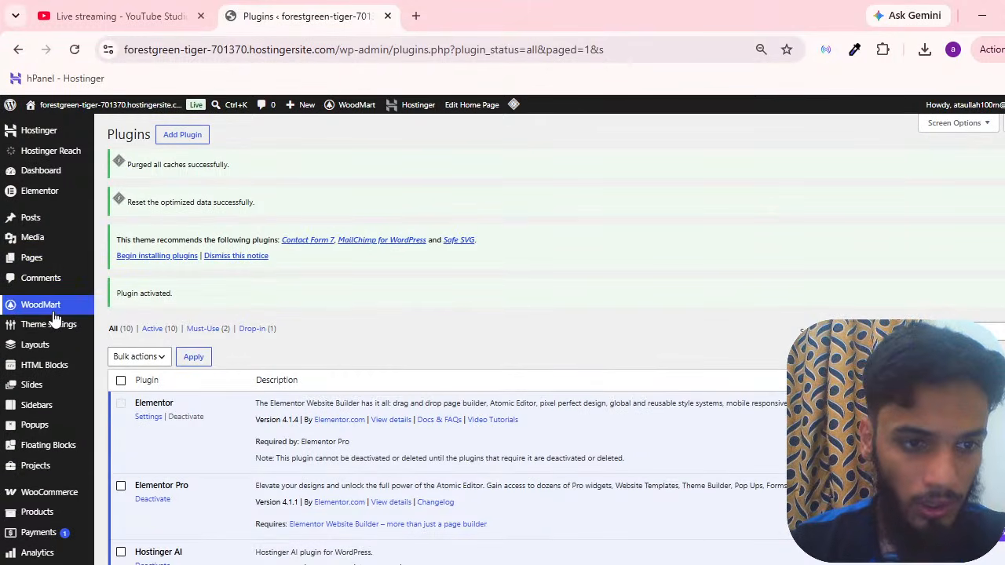
# Open the WoodMart dashboard and go to its Prebuilt websites page
pyautogui.moveTo(55, 312)
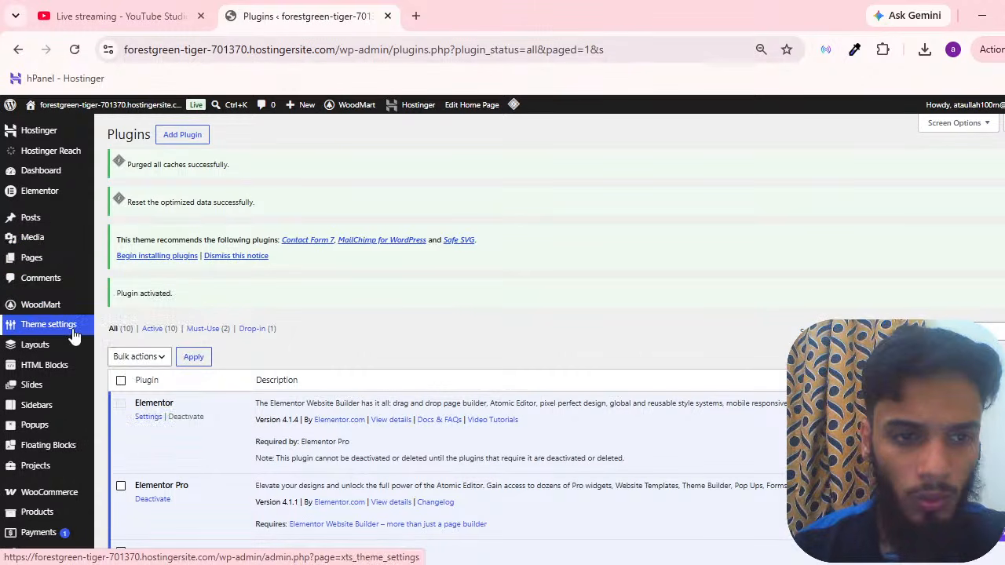
pyautogui.click(36, 312)
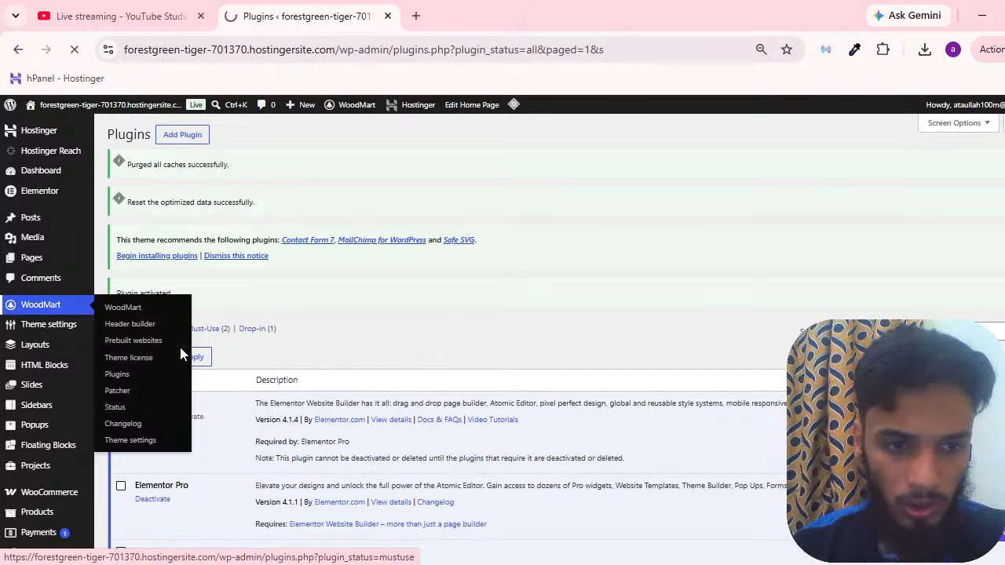
pyautogui.scroll(-1, 417, 282)
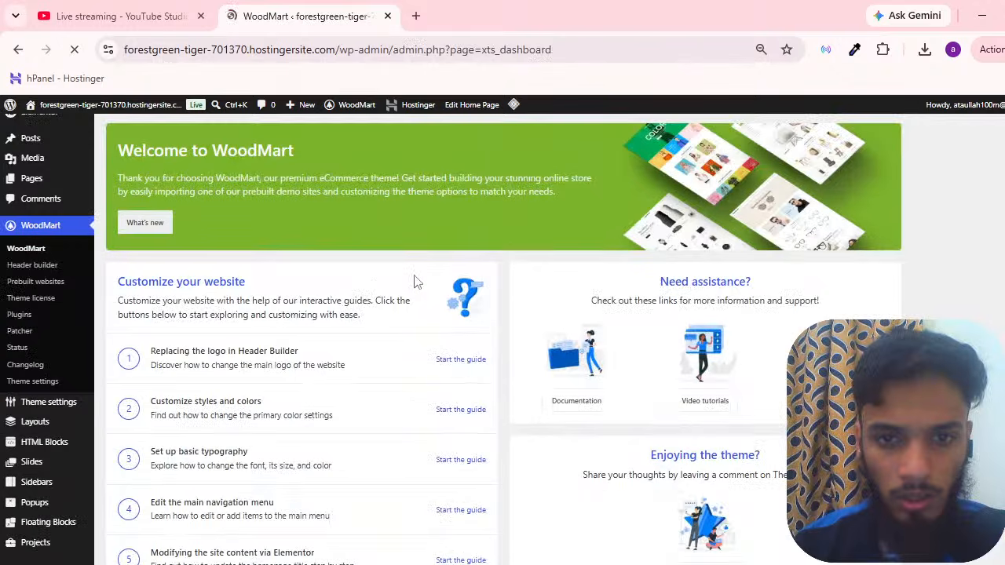
pyautogui.scroll(1, 417, 282)
pyautogui.moveTo(411, 179)
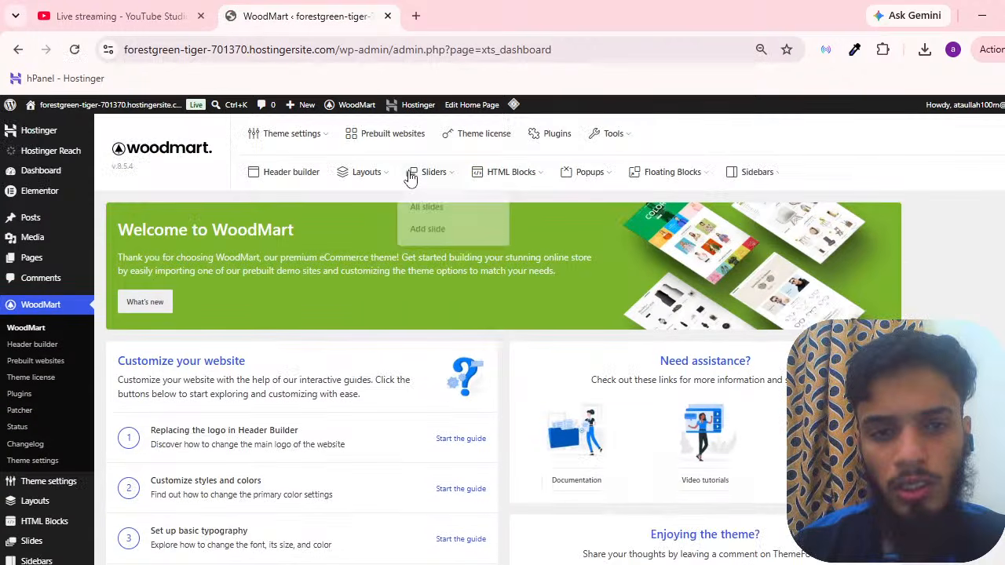
pyautogui.click(398, 148)
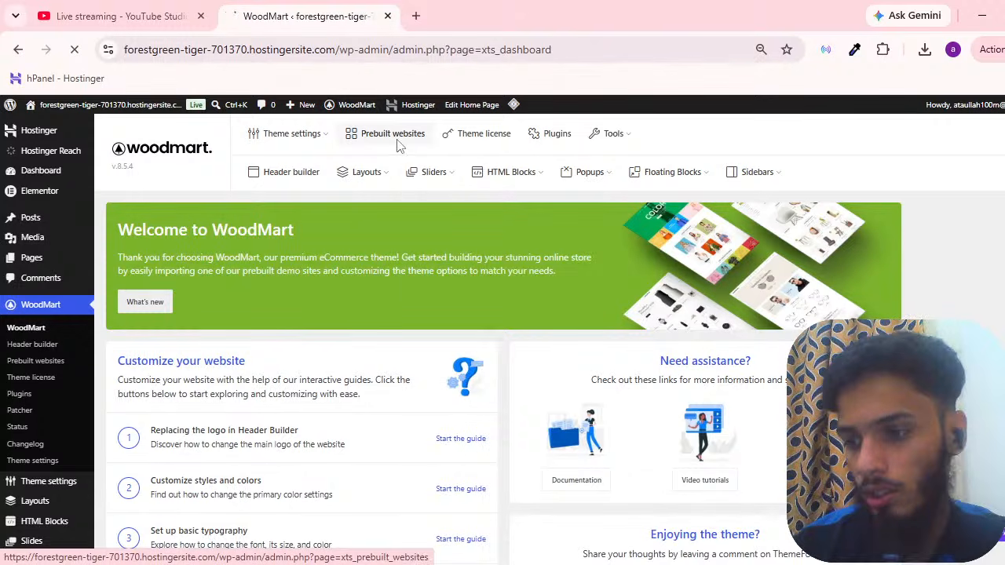
pyautogui.moveTo(431, 179)
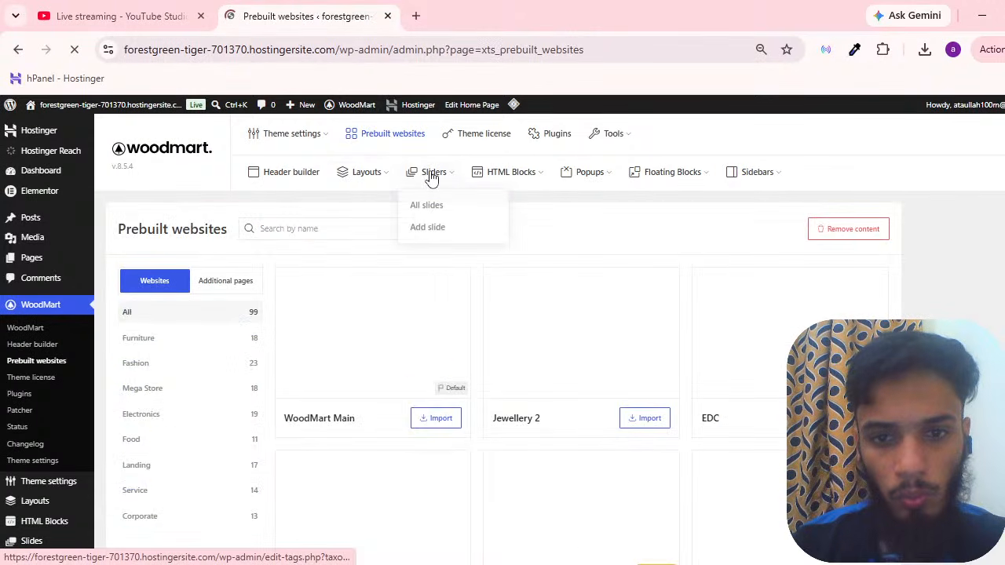
pyautogui.moveTo(118, 126)
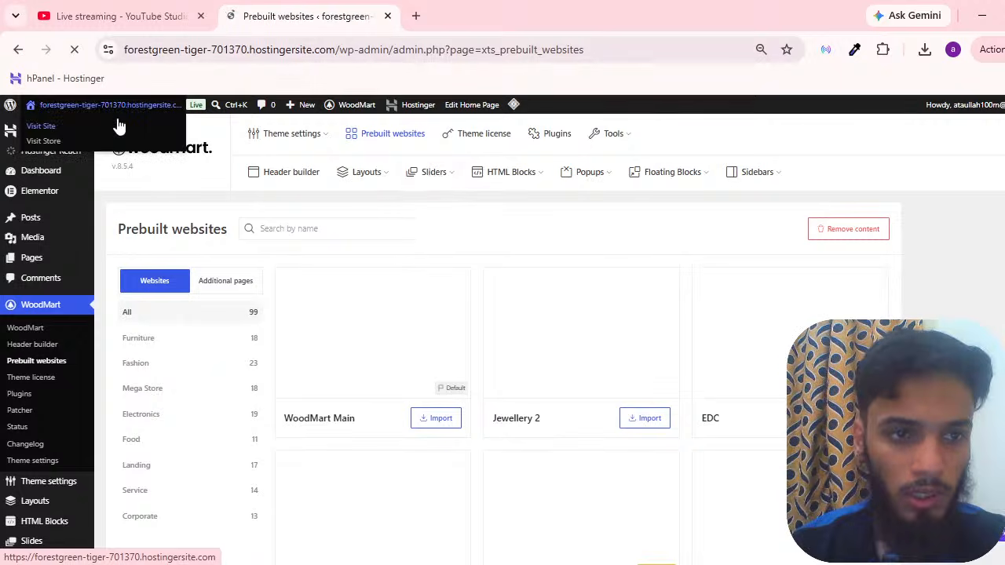
# Open the forestgreen-tiger site's storefront in a new tab and check it alongside the prebuilt websites list
pyautogui.middleClick(118, 126)
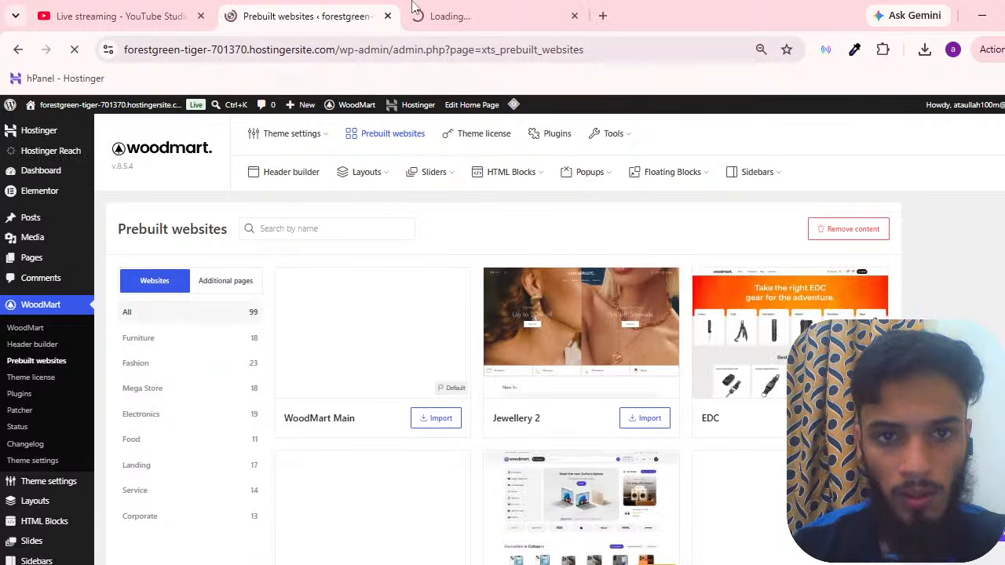
pyautogui.click(413, 6)
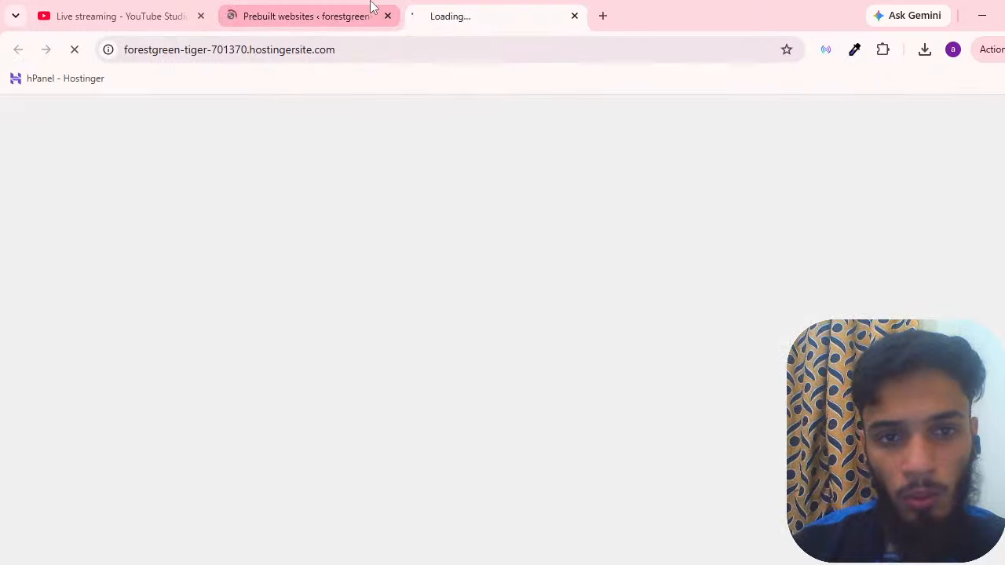
pyautogui.click(373, 6)
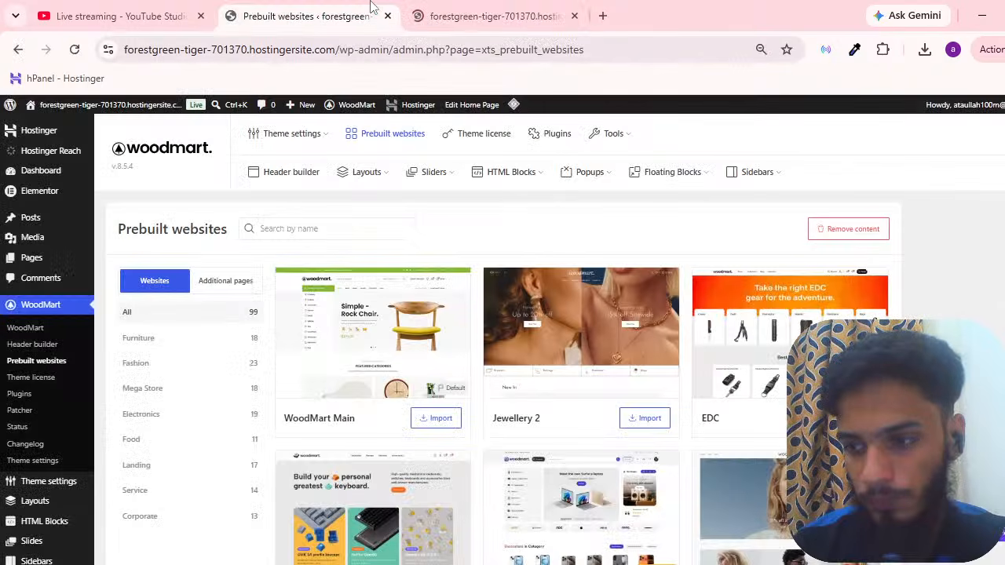
pyautogui.click(437, 9)
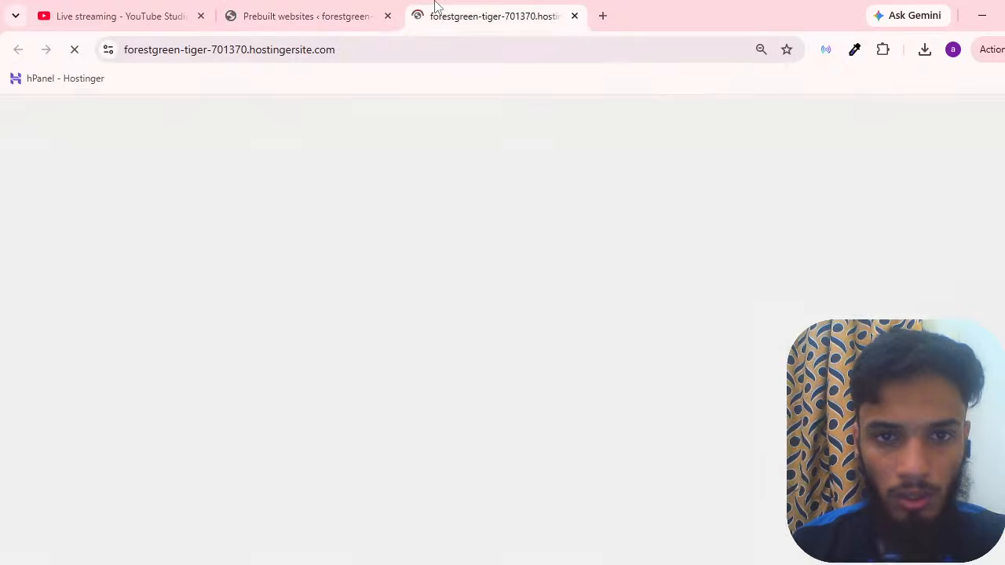
pyautogui.scroll(-10, 146, 209)
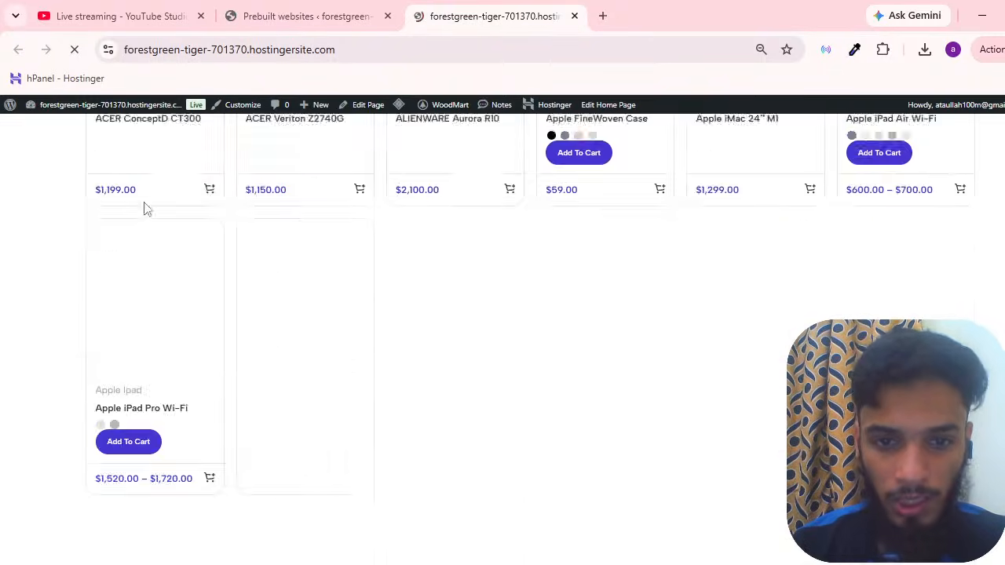
pyautogui.scroll(10, 146, 208)
pyautogui.click(374, 7)
pyautogui.scroll(-3, 93, 135)
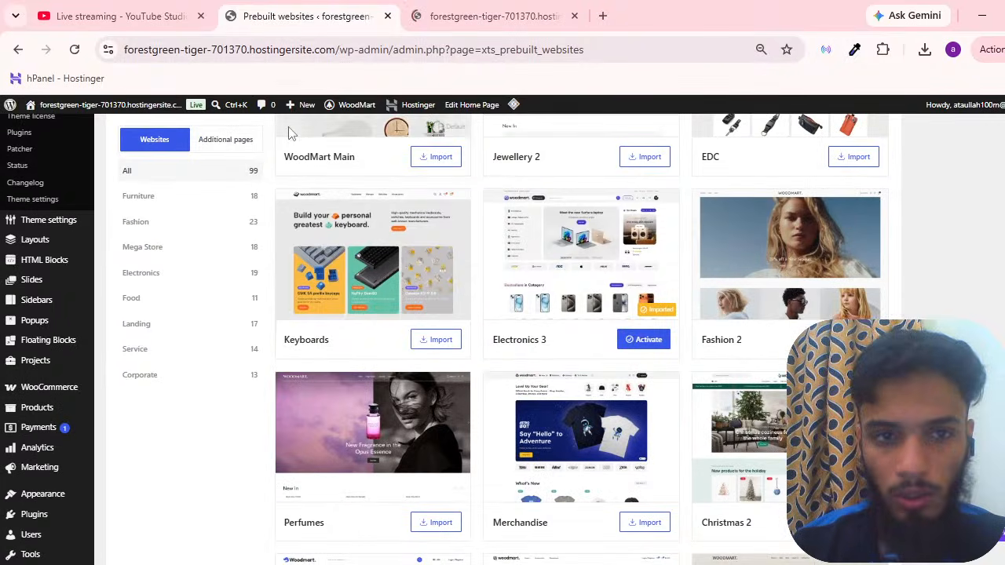
pyautogui.scroll(1, 265, 177)
pyautogui.scroll(3, 265, 178)
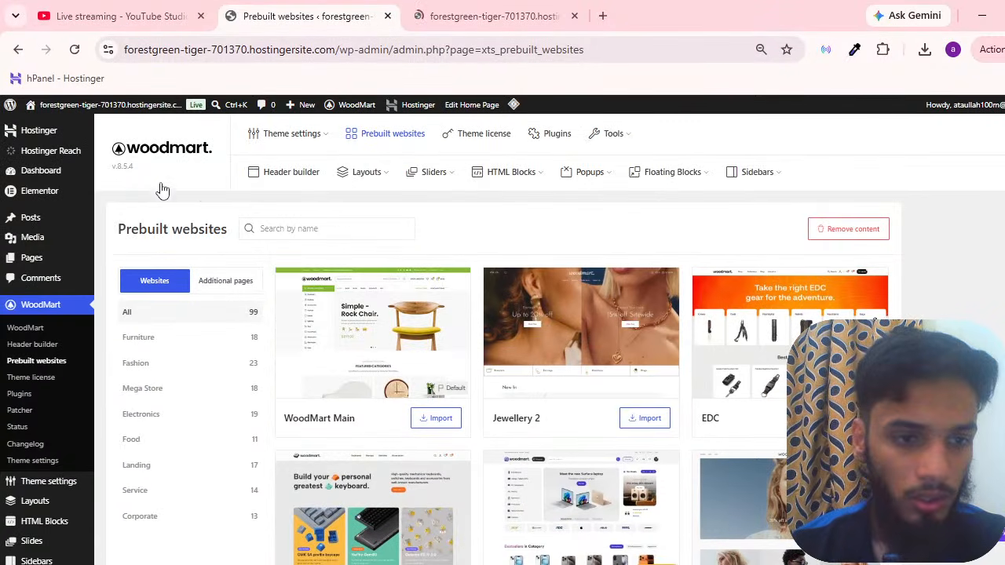
# Examine the storefront homepage from its header through the product sections to Useful Articles
pyautogui.click(421, 8)
pyautogui.scroll(-10, 506, 206)
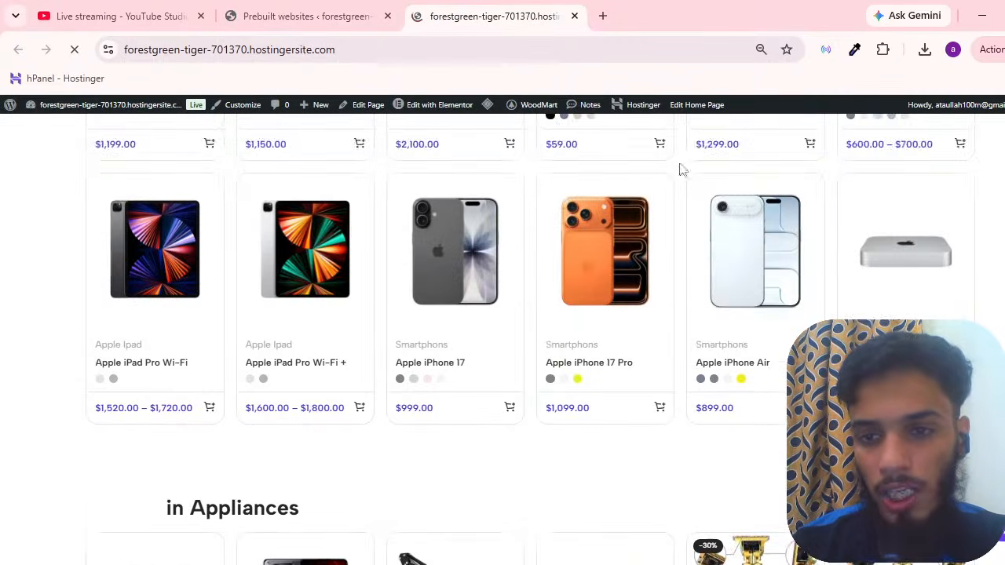
pyautogui.scroll(10, 680, 168)
pyautogui.scroll(-7, 550, 215)
pyautogui.scroll(-8, 545, 235)
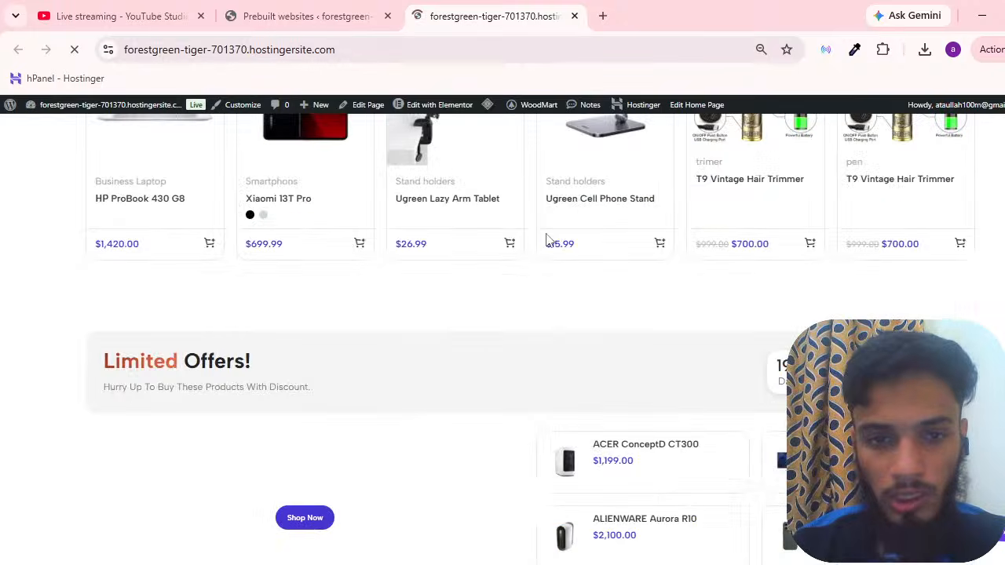
pyautogui.scroll(15, 284, 259)
pyautogui.scroll(-18, 259, 286)
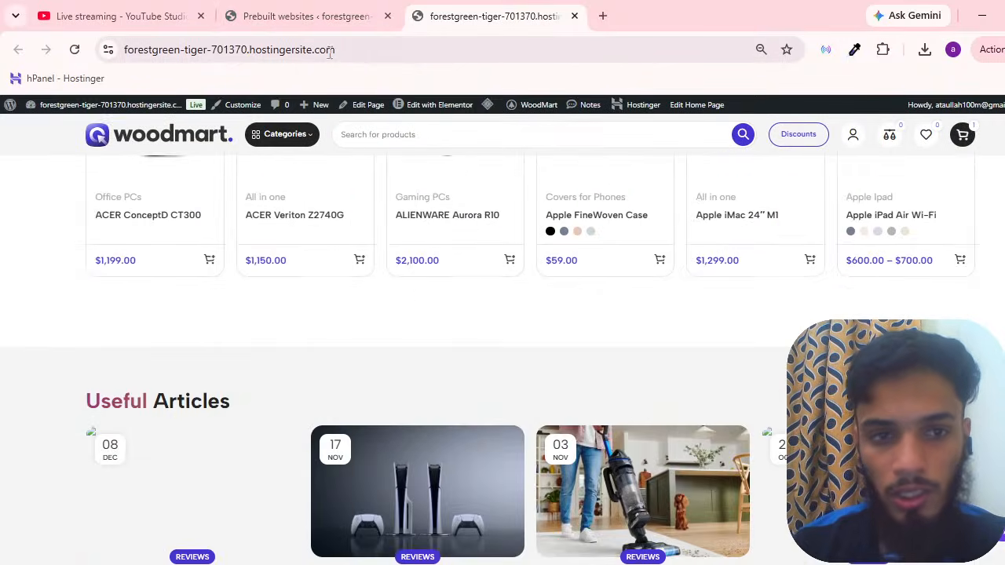
# Browse the available WoodMart prebuilt websites for designs that could replace the current one
pyautogui.click(322, 16)
pyautogui.scroll(-3, 578, 254)
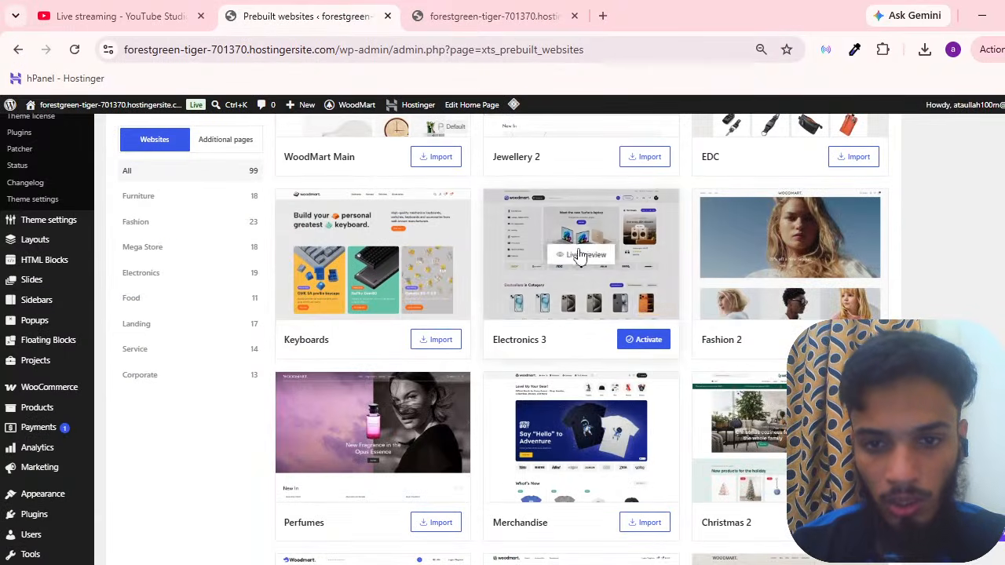
pyautogui.scroll(-7, 578, 173)
pyautogui.scroll(6, 684, 238)
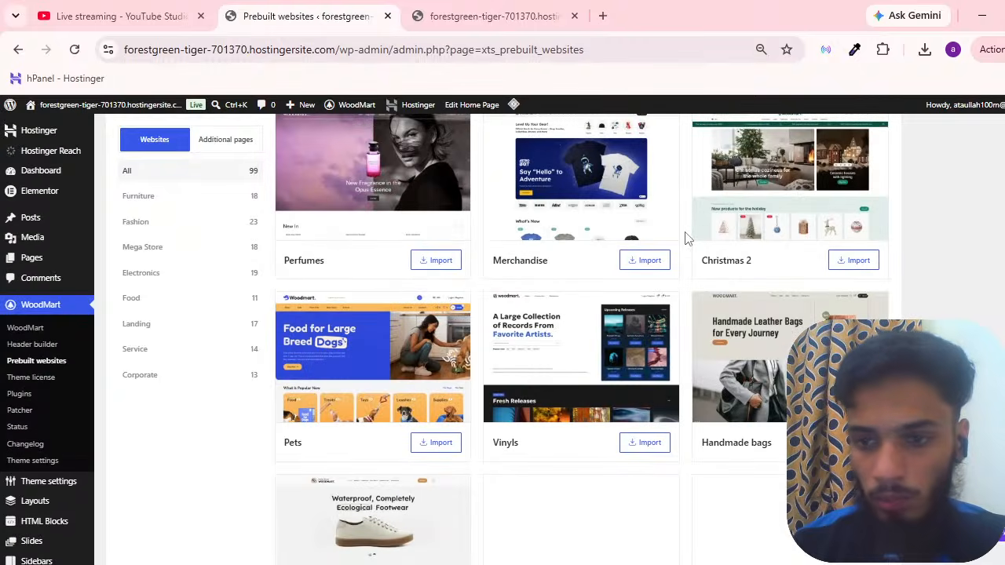
pyautogui.scroll(-3, 684, 237)
pyautogui.scroll(1, 684, 237)
pyautogui.scroll(2, 684, 238)
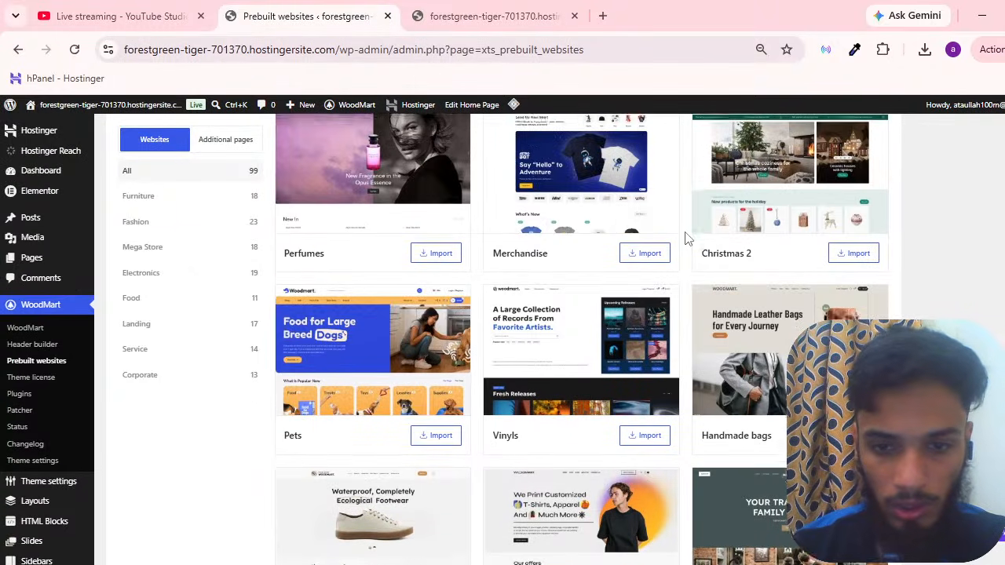
pyautogui.scroll(-4, 685, 235)
pyautogui.scroll(-6, 420, 301)
pyautogui.scroll(10, 420, 301)
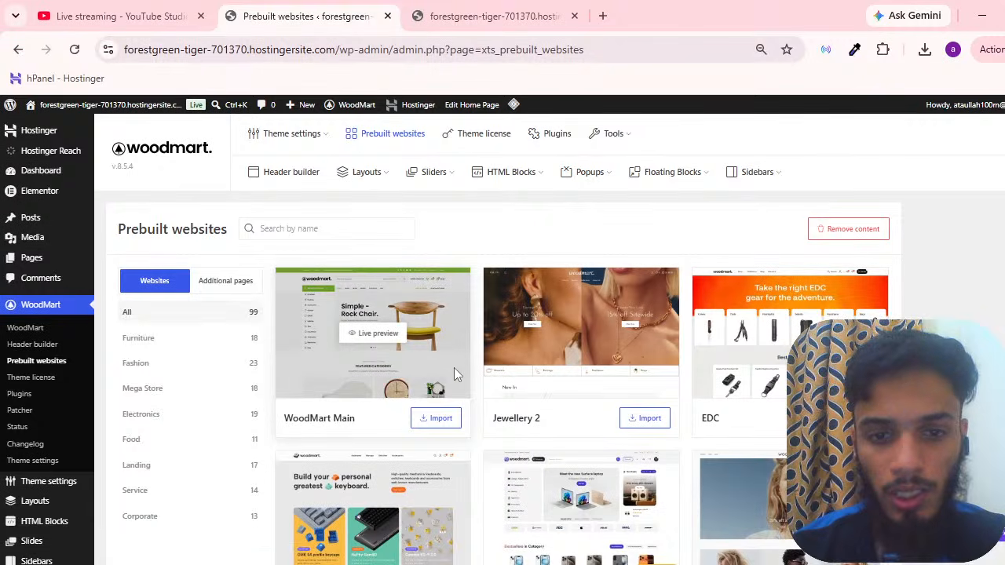
# Compare the header and hero area of the storefront homepage with the Electronics 3 prebuilt website
pyautogui.click(534, 11)
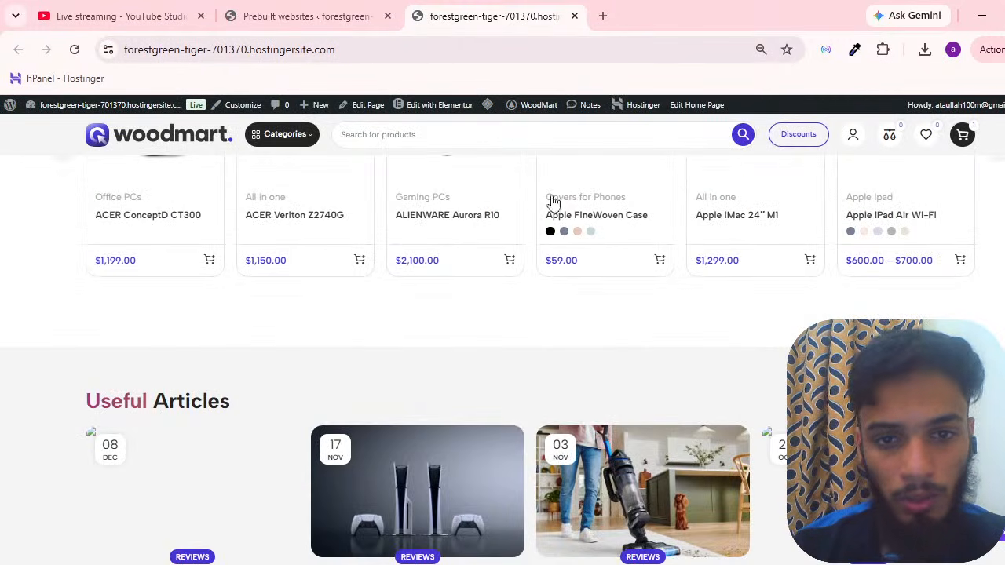
pyautogui.scroll(10, 402, 162)
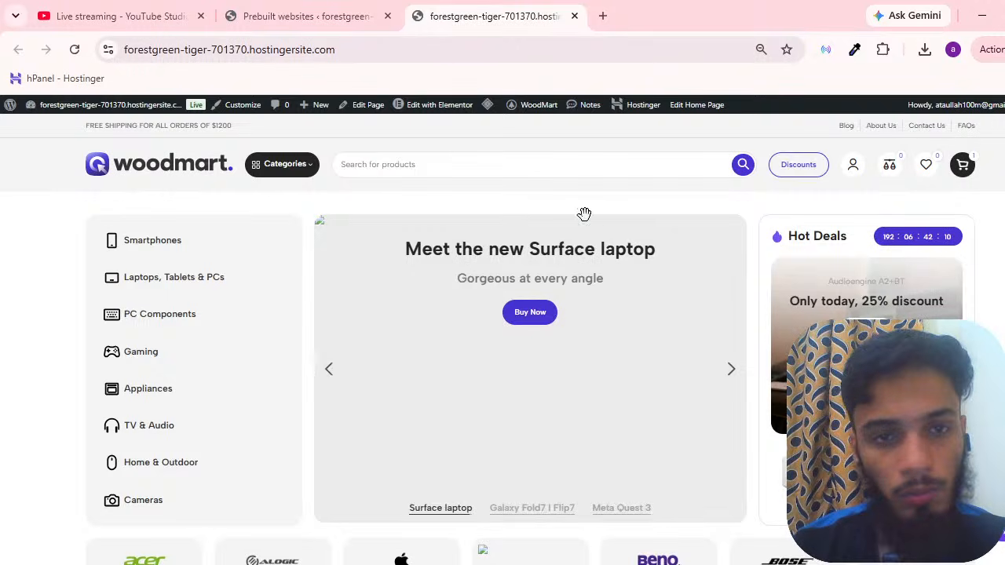
pyautogui.click(344, 14)
pyautogui.scroll(-3, 422, 192)
pyautogui.click(471, 14)
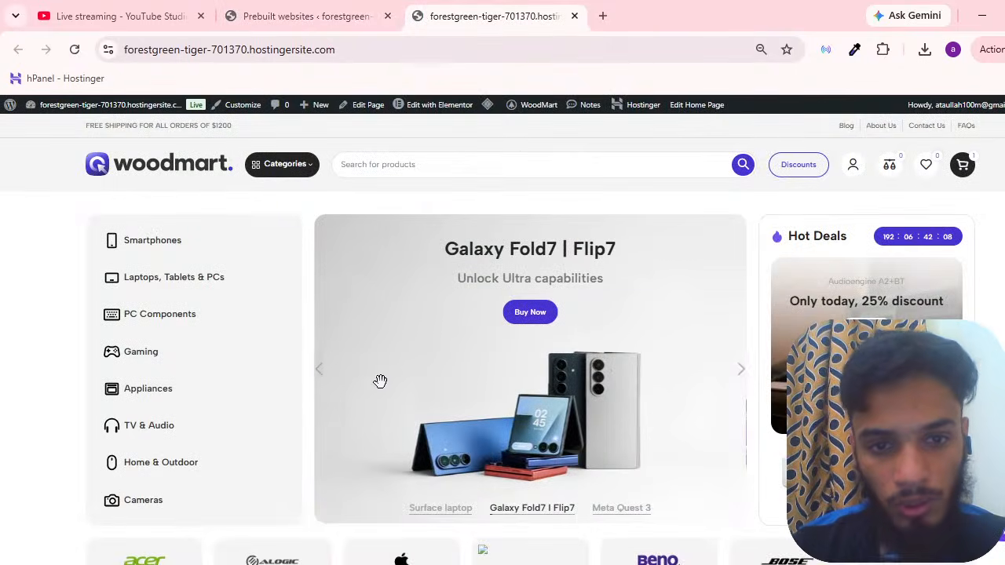
pyautogui.click(325, 12)
pyautogui.scroll(-3, 400, 198)
pyautogui.scroll(6, 459, 229)
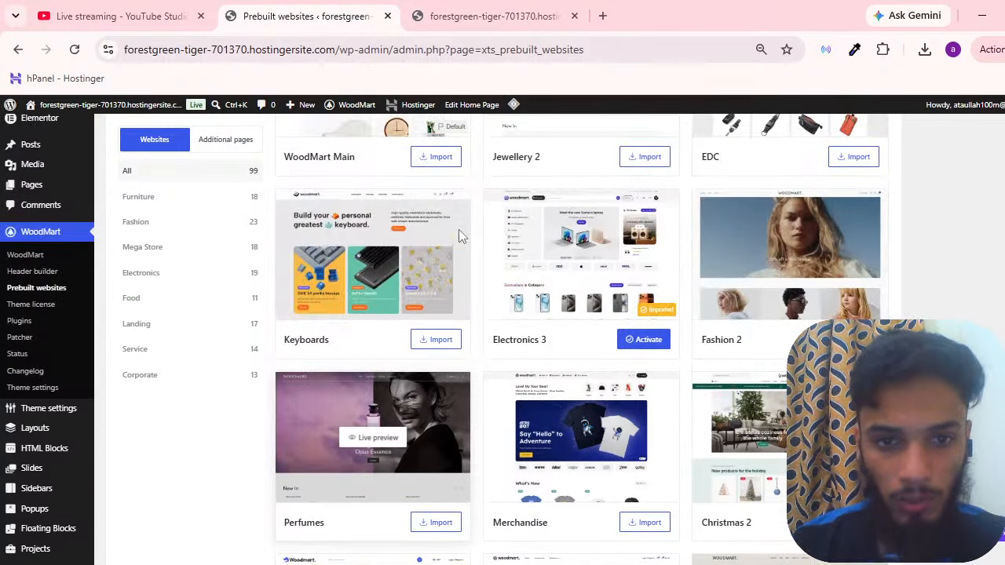
# Import the Accessories prebuilt website, agreeing to remove all previously imported content
pyautogui.scroll(-3, 471, 241)
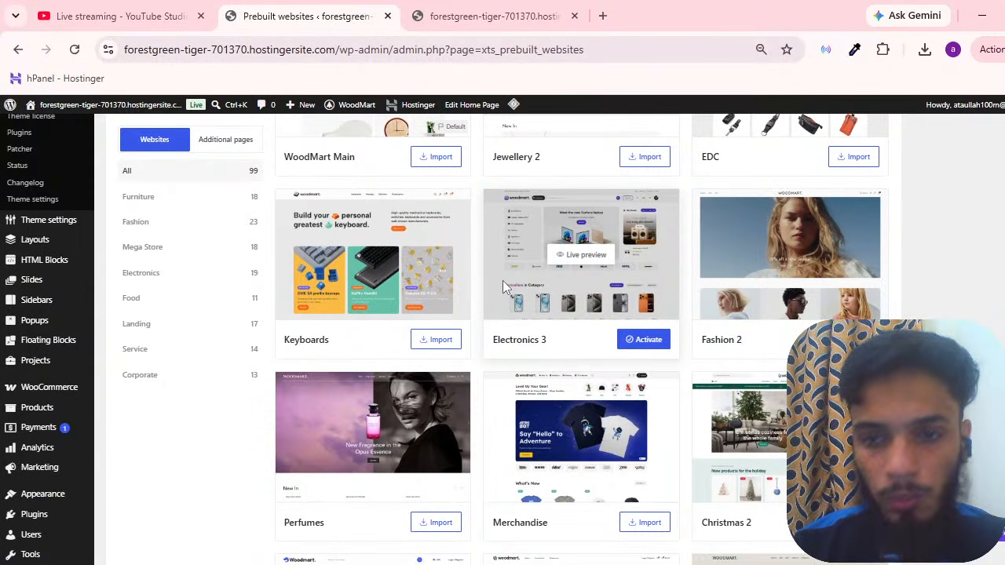
pyautogui.scroll(-3, 502, 277)
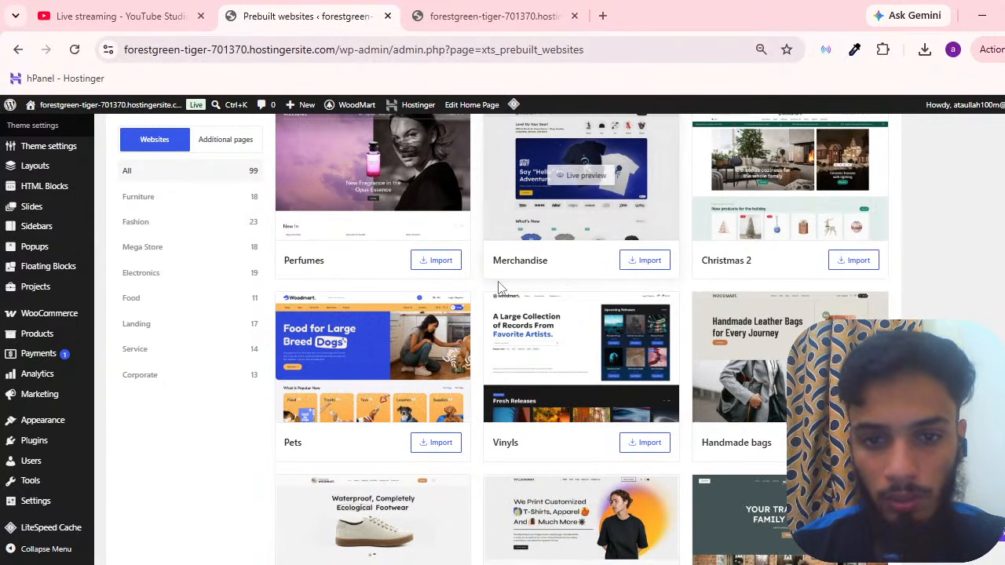
pyautogui.scroll(-1, 489, 292)
pyautogui.scroll(-5, 489, 292)
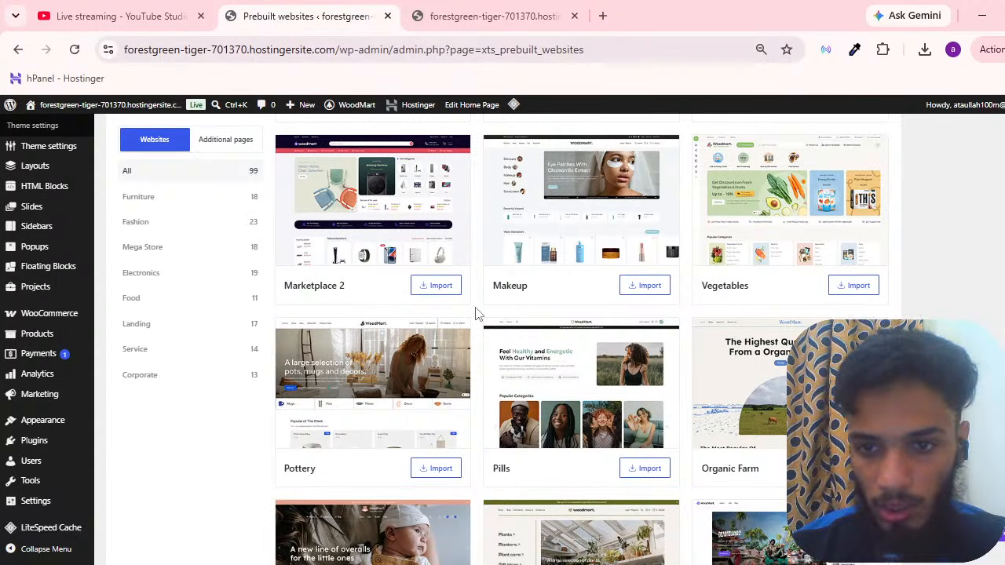
pyautogui.scroll(-3, 477, 314)
pyautogui.scroll(-3, 477, 314)
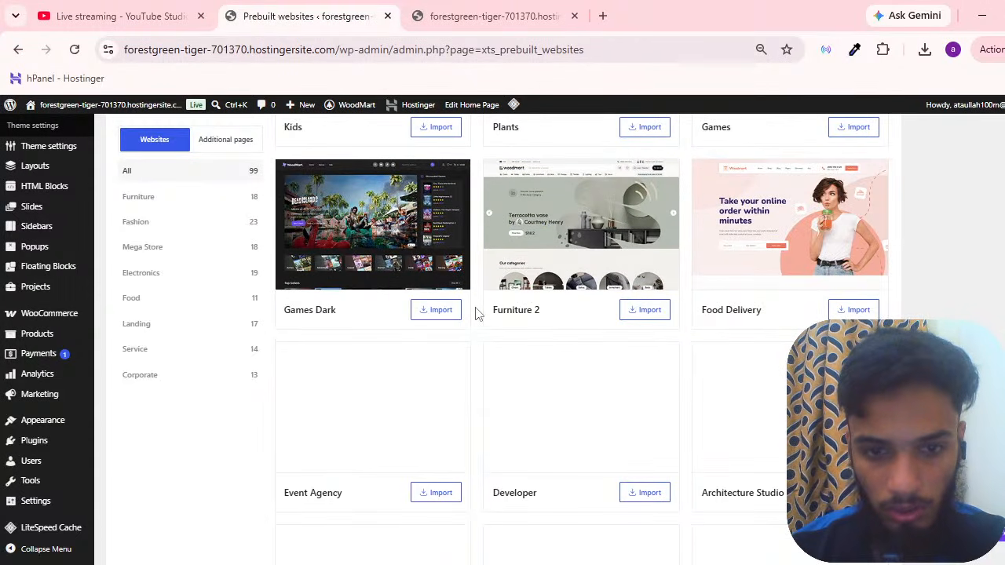
pyautogui.scroll(-3, 477, 314)
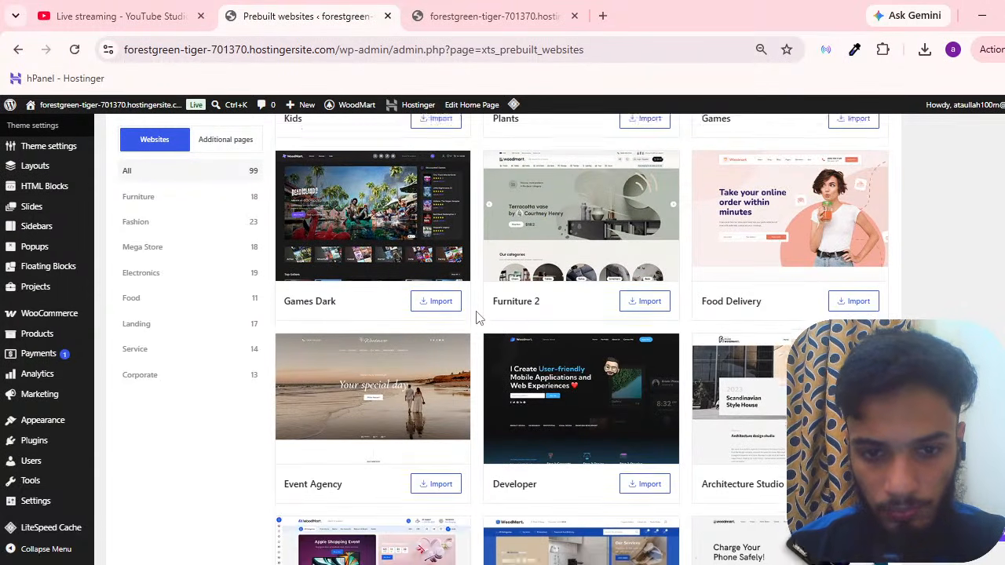
pyautogui.click(853, 414)
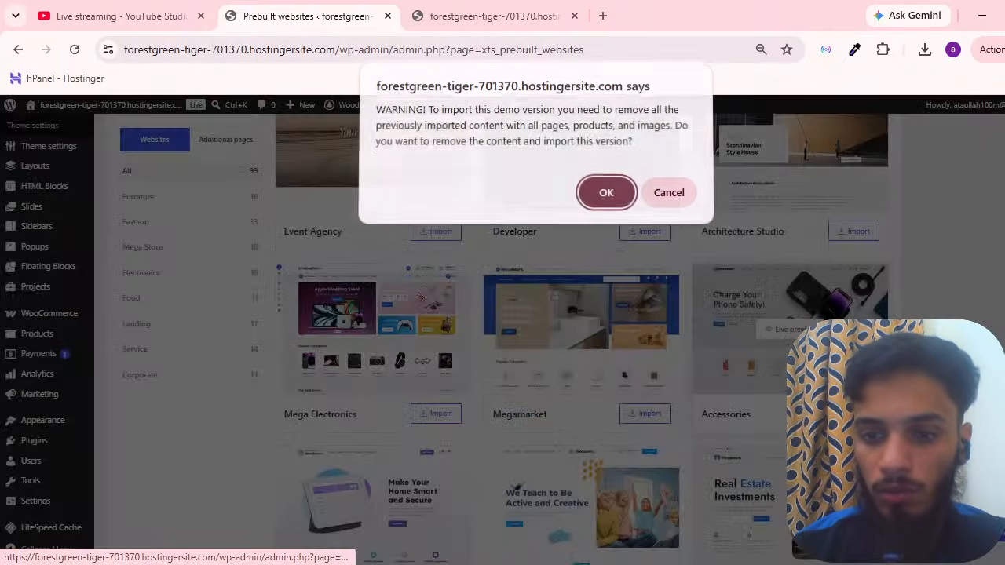
pyautogui.click(606, 197)
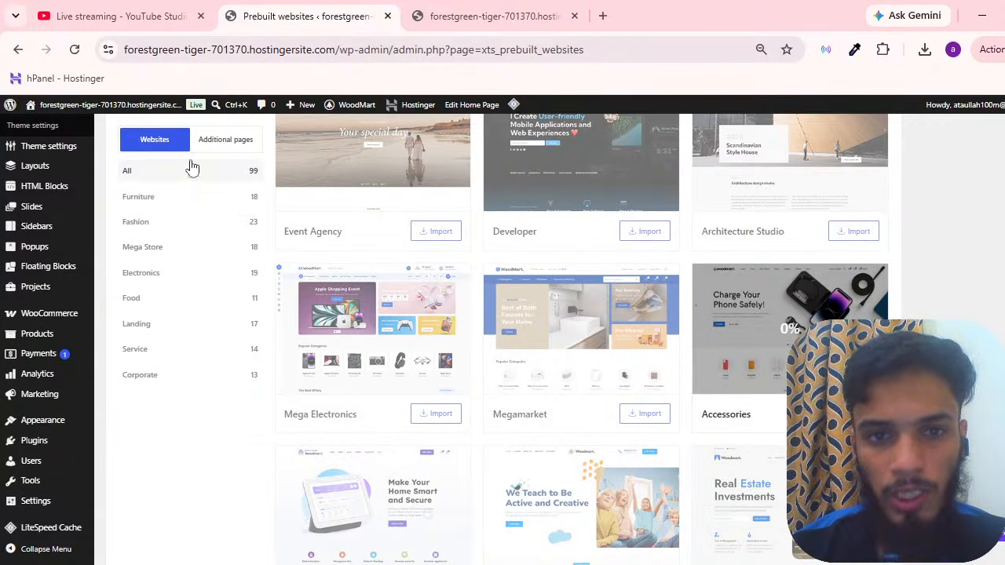
# Check the storefront homepage and the Accessories import progress while the import runs
pyautogui.click(487, 6)
pyautogui.click(375, 11)
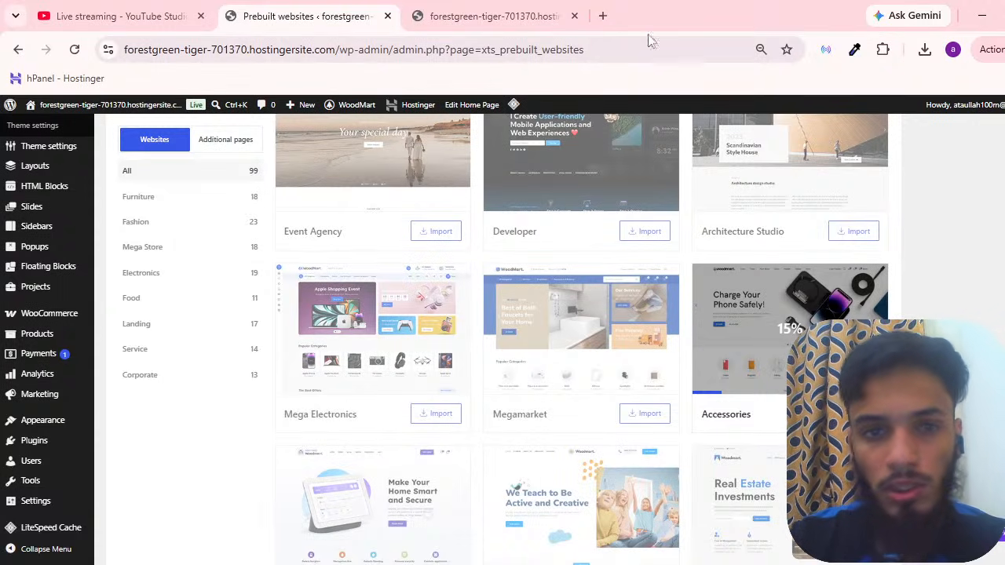
pyautogui.click(478, 16)
pyautogui.click(351, 8)
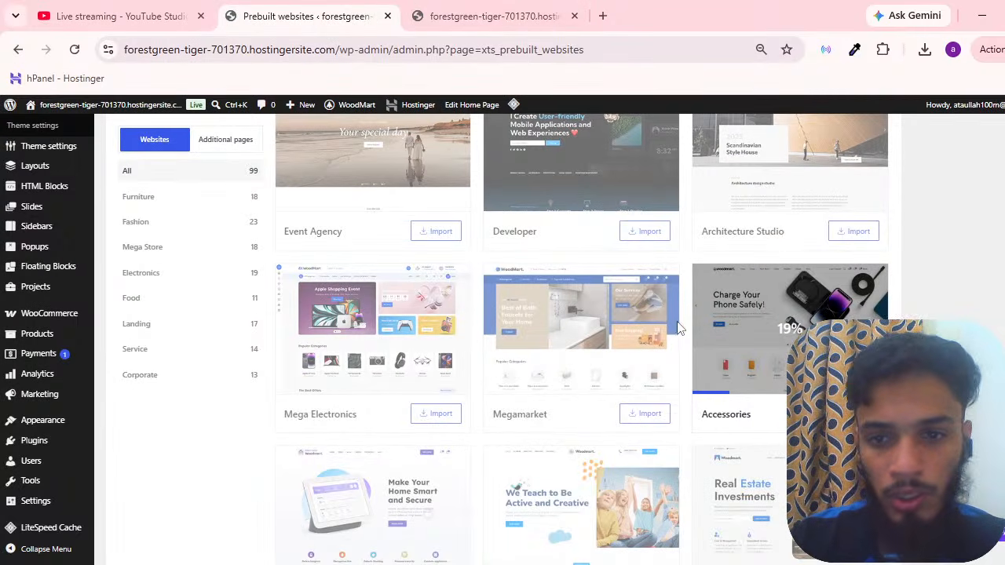
pyautogui.click(436, 6)
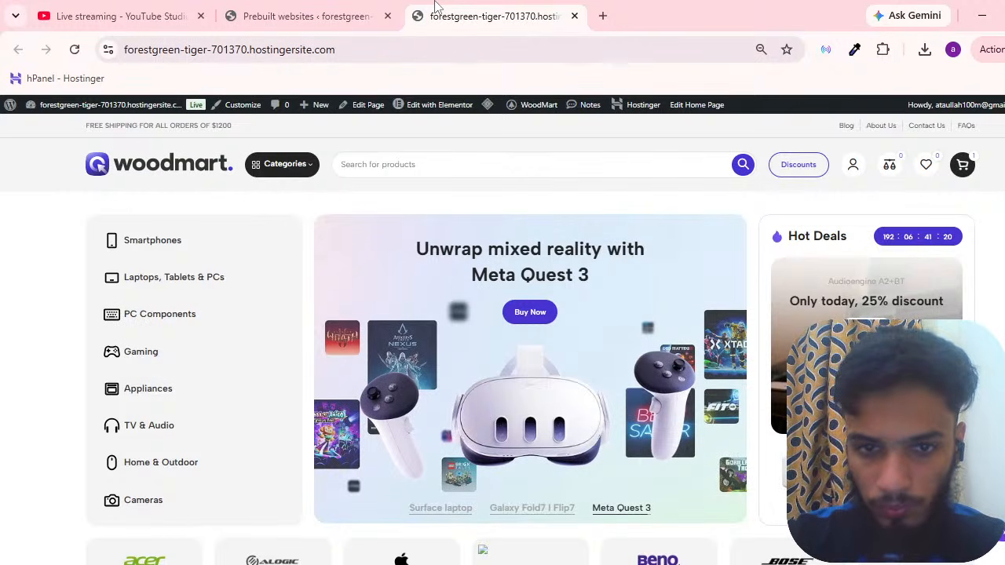
pyautogui.click(379, 11)
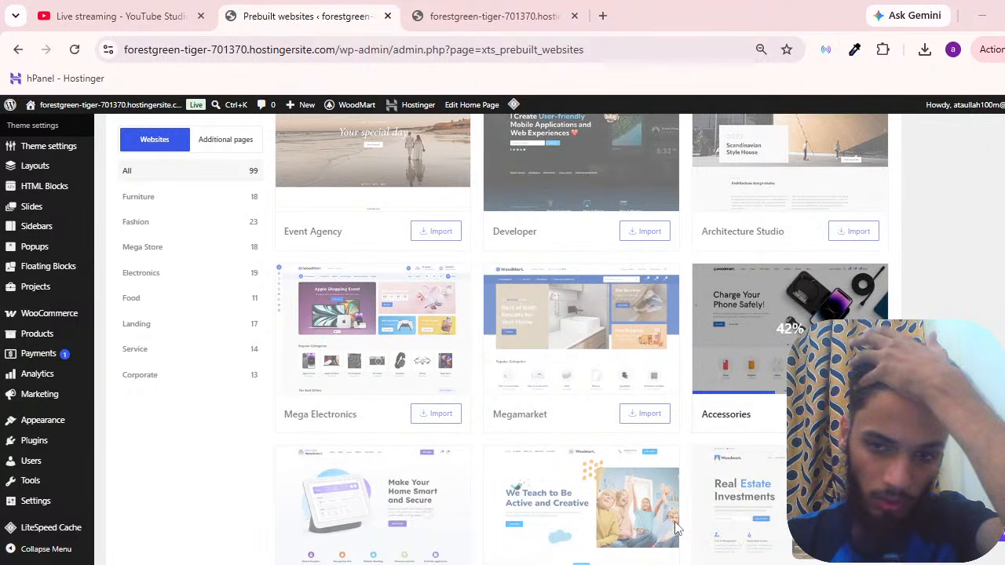
pyautogui.scroll(-3, 610, 395)
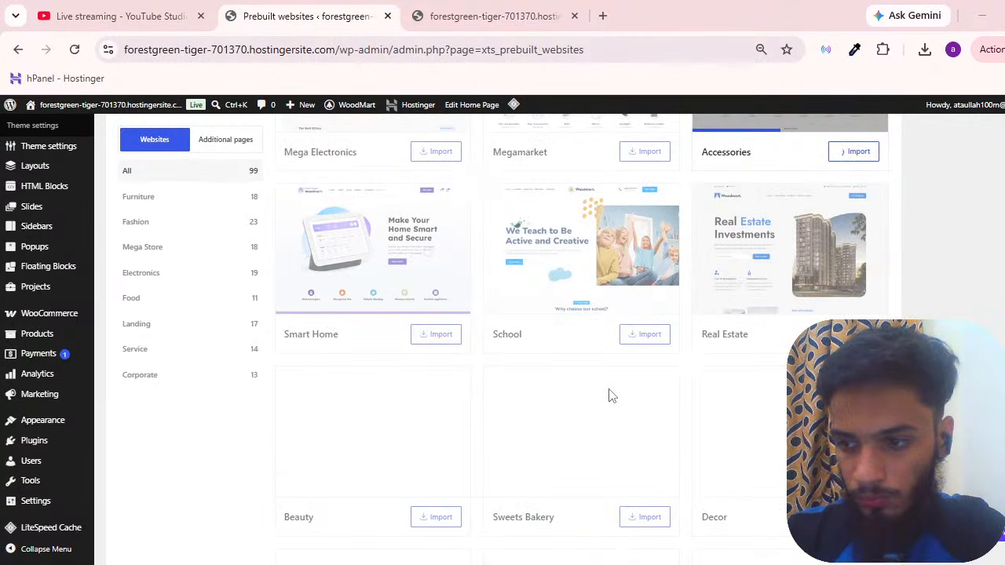
pyautogui.scroll(2, 601, 408)
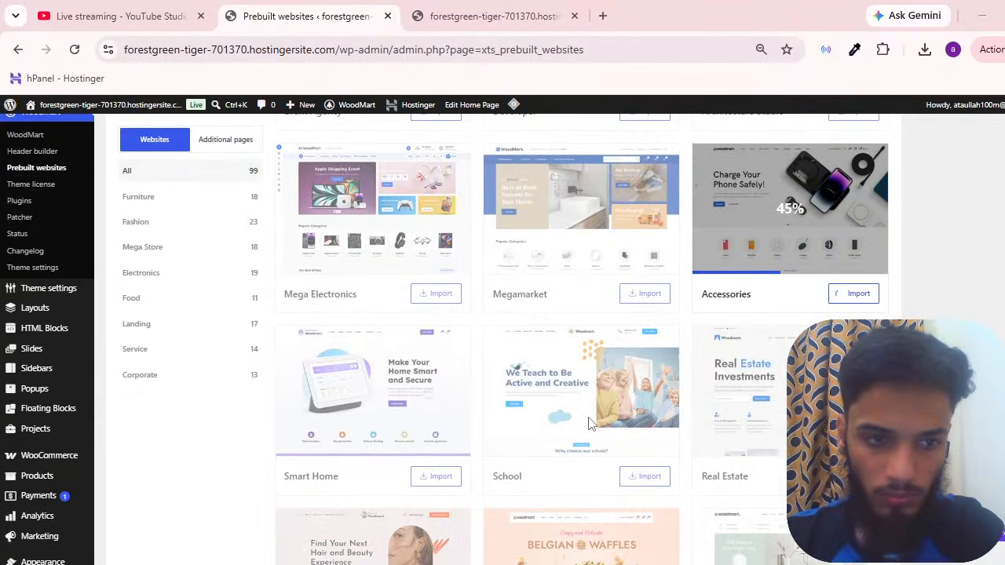
pyautogui.scroll(4, 596, 428)
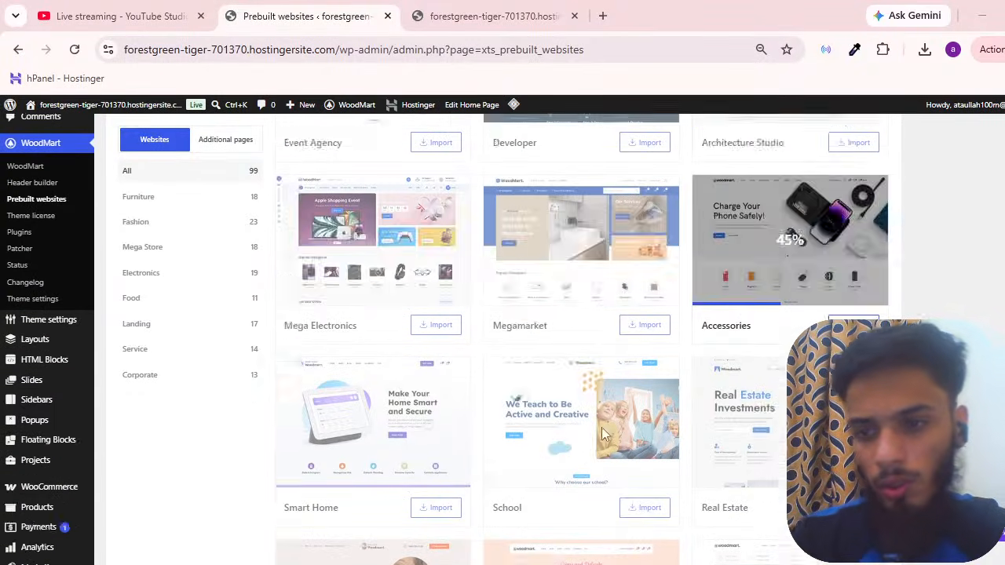
pyautogui.scroll(-3, 604, 432)
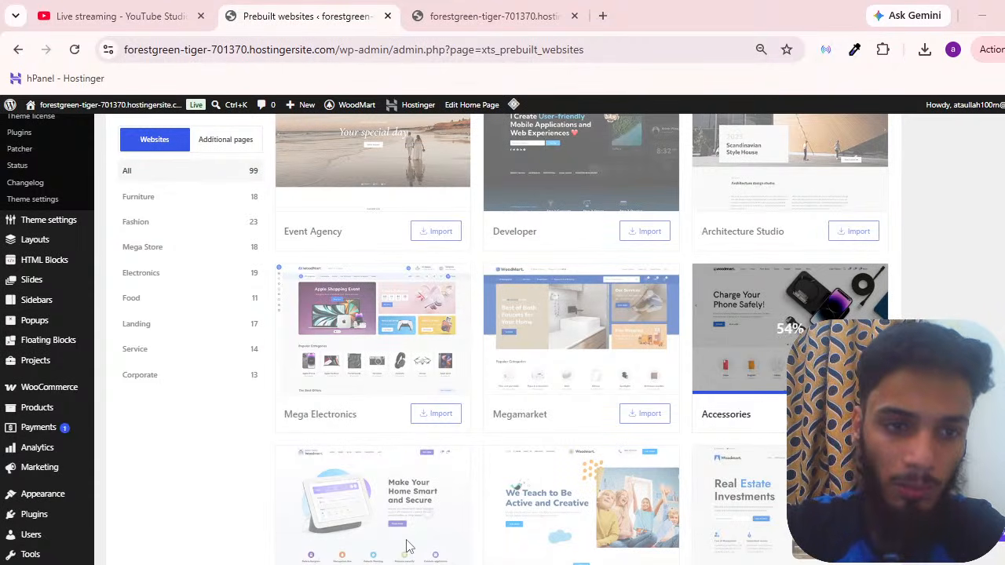
pyautogui.scroll(10, 471, 510)
pyautogui.scroll(-6, 448, 523)
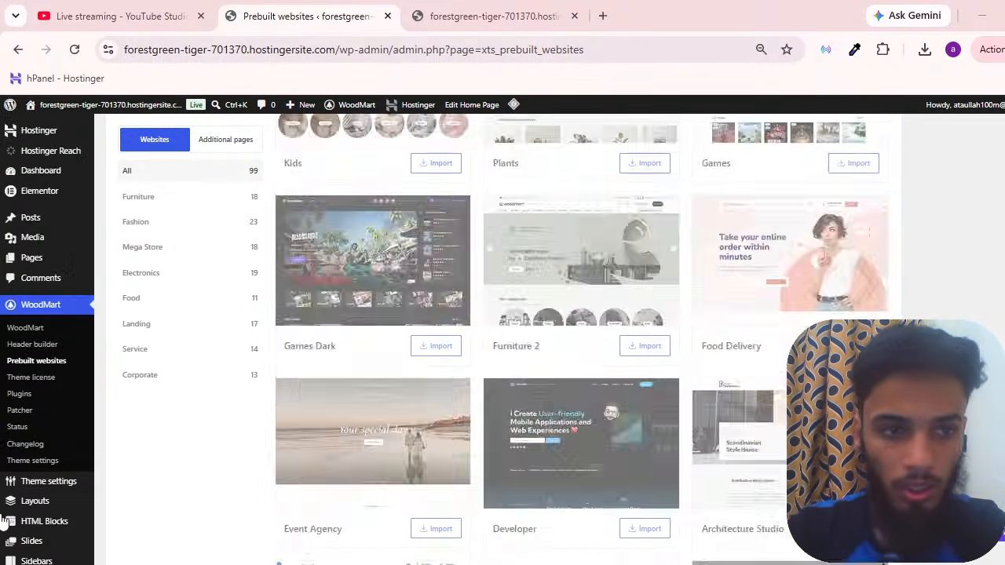
pyautogui.scroll(6, 8, 514)
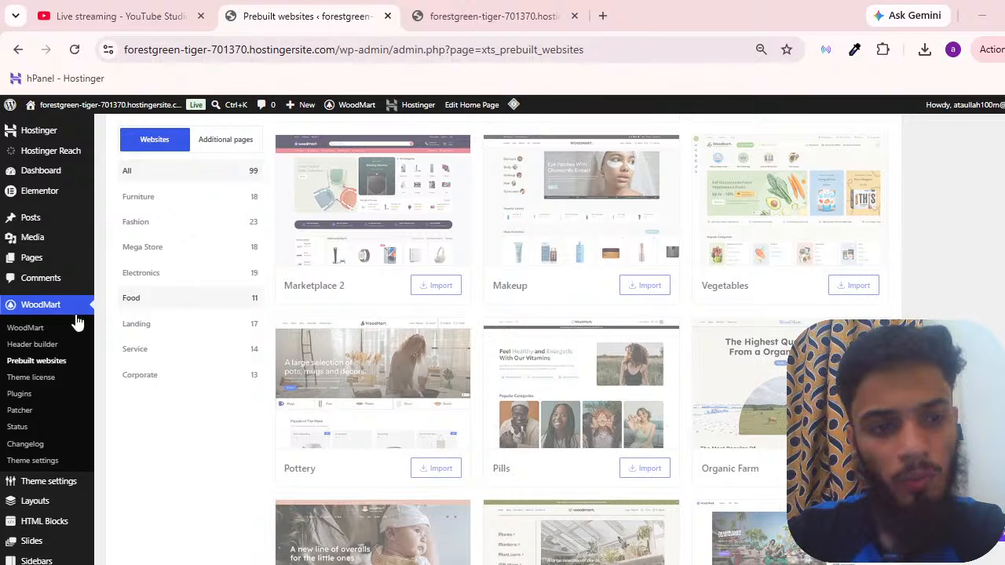
# Monitor the progress of the Accessories import in the list of WoodMart prebuilt websites
pyautogui.scroll(-10, 636, 380)
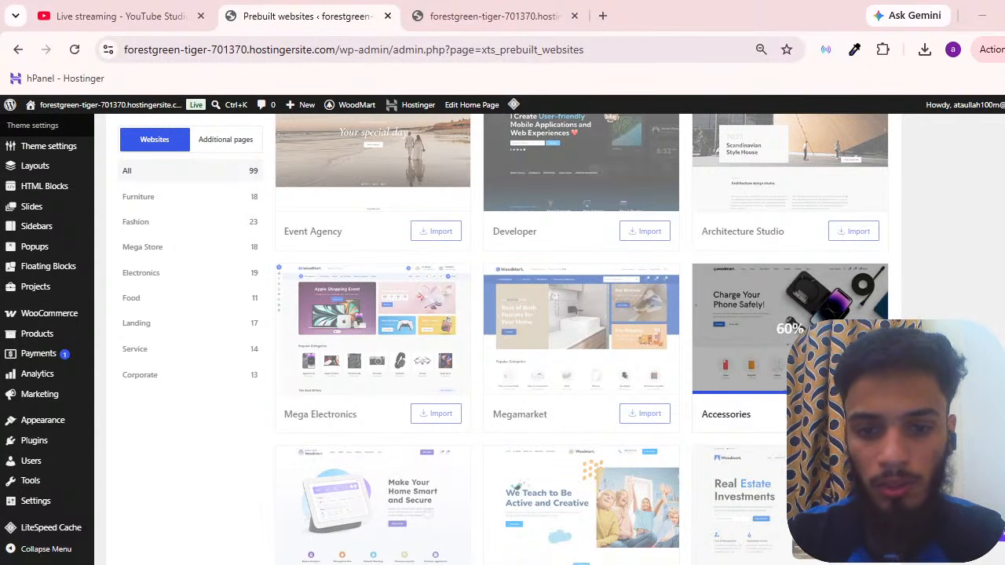
pyautogui.scroll(-3, 612, 361)
pyautogui.scroll(6, 618, 351)
pyautogui.scroll(-3, 618, 351)
pyautogui.scroll(3, 611, 377)
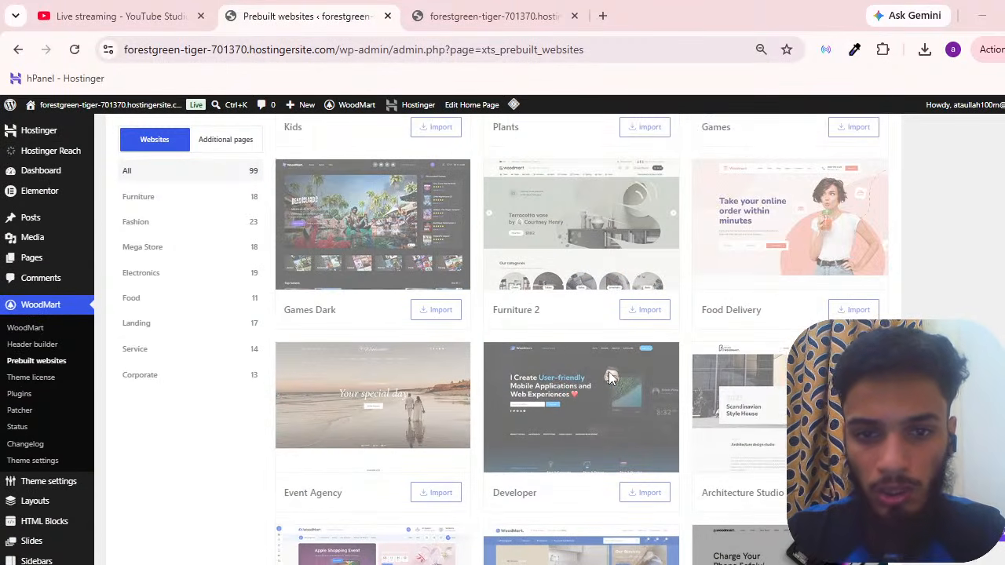
pyautogui.scroll(3, 611, 377)
pyautogui.scroll(6, 649, 378)
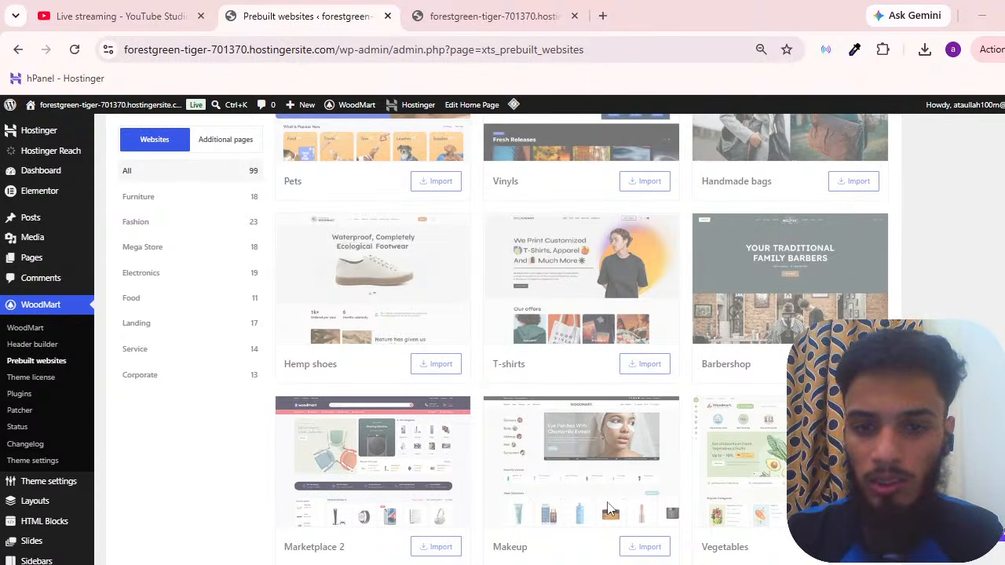
pyautogui.scroll(-3, 608, 509)
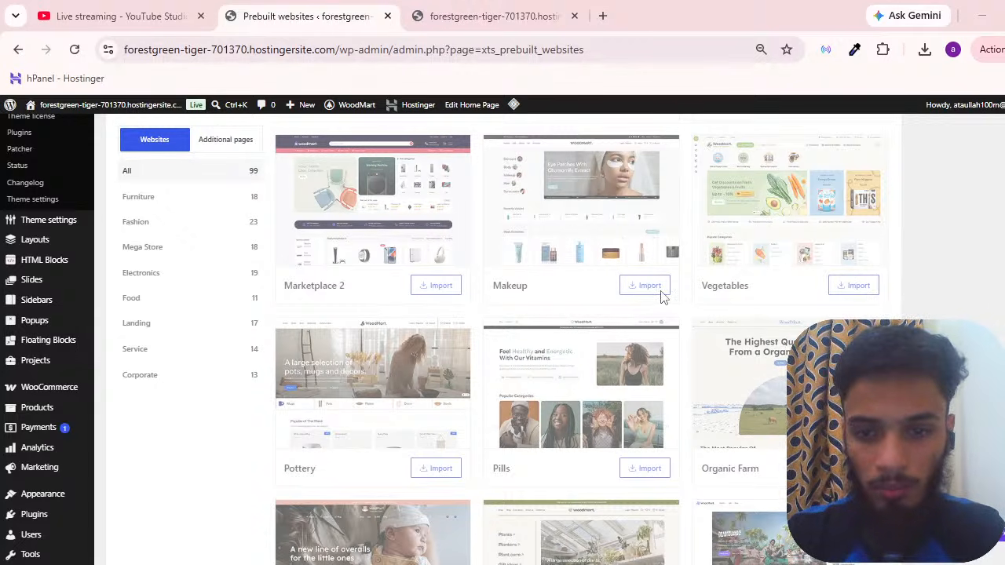
pyautogui.scroll(-3, 616, 324)
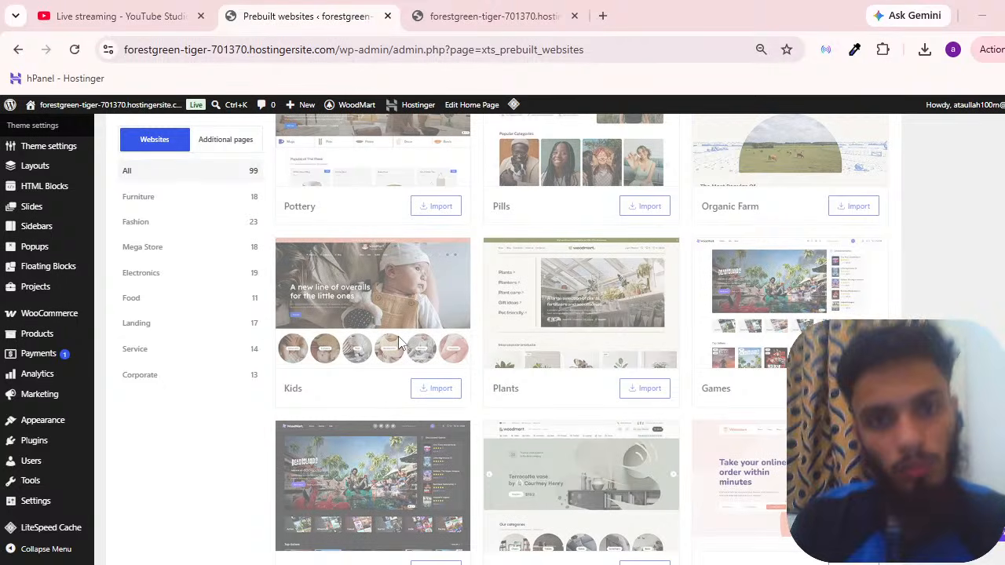
pyautogui.scroll(-5, 495, 372)
pyautogui.scroll(-3, 444, 404)
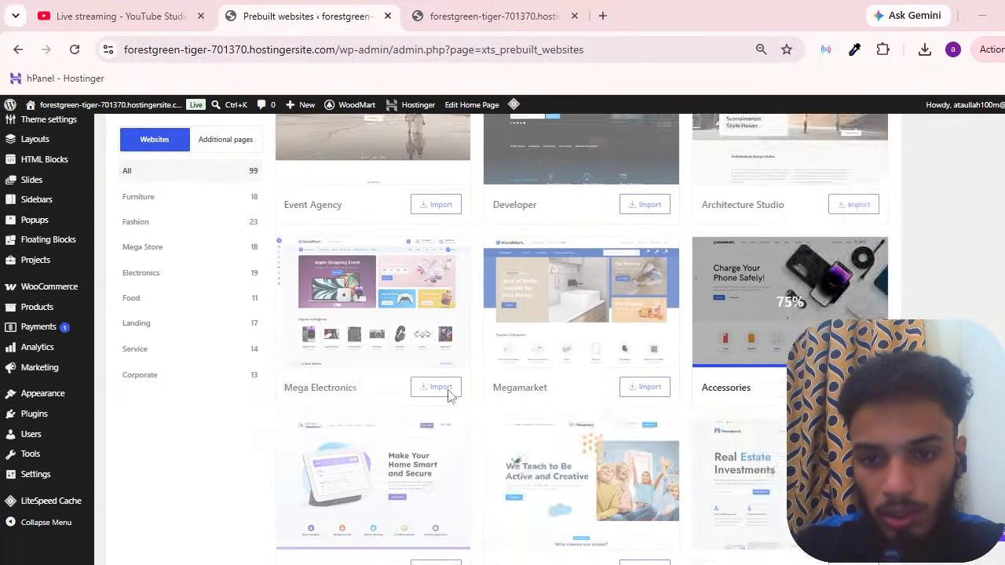
pyautogui.scroll(-2, 448, 393)
pyautogui.scroll(3, 482, 366)
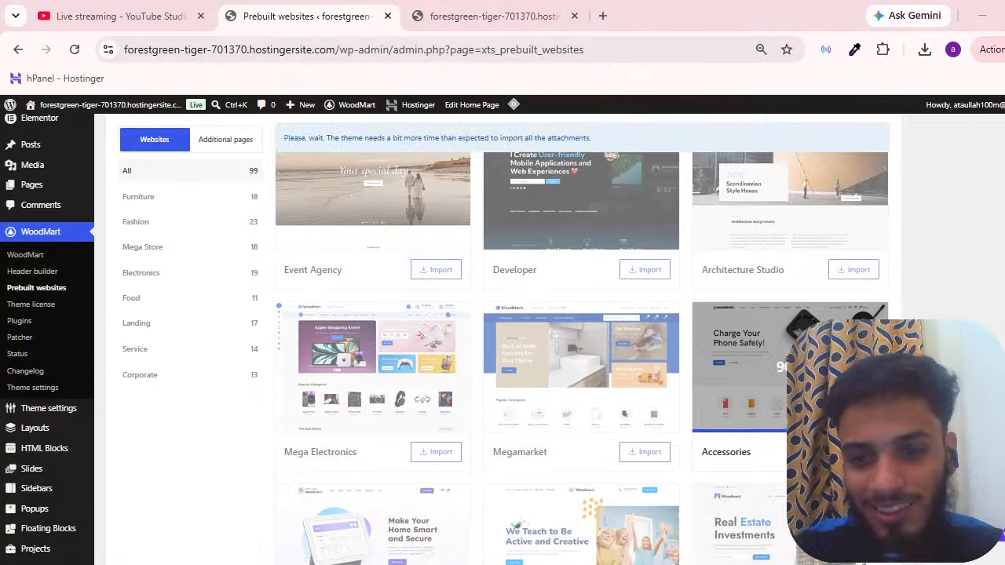
pyautogui.scroll(-3, 73, 375)
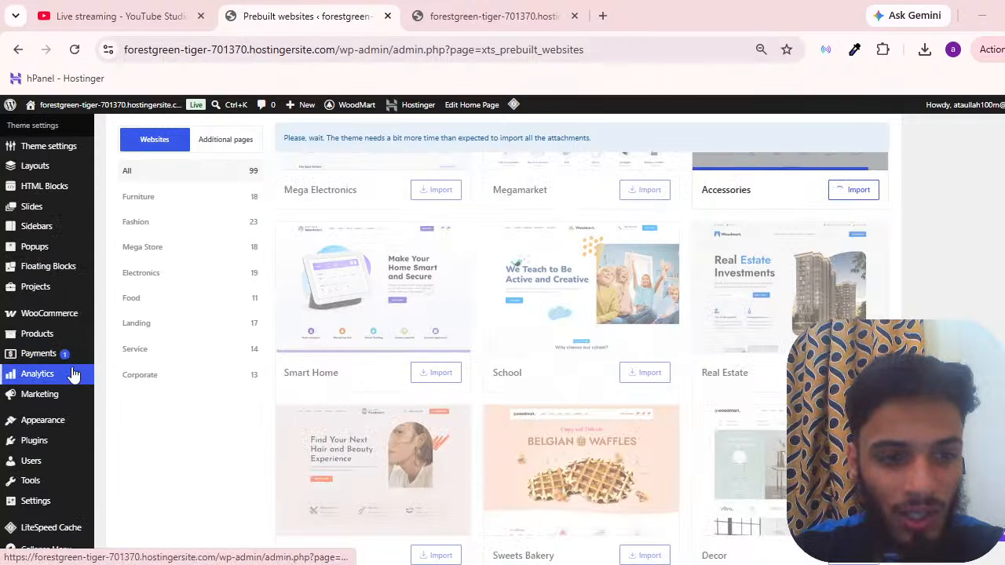
pyautogui.scroll(3, 381, 445)
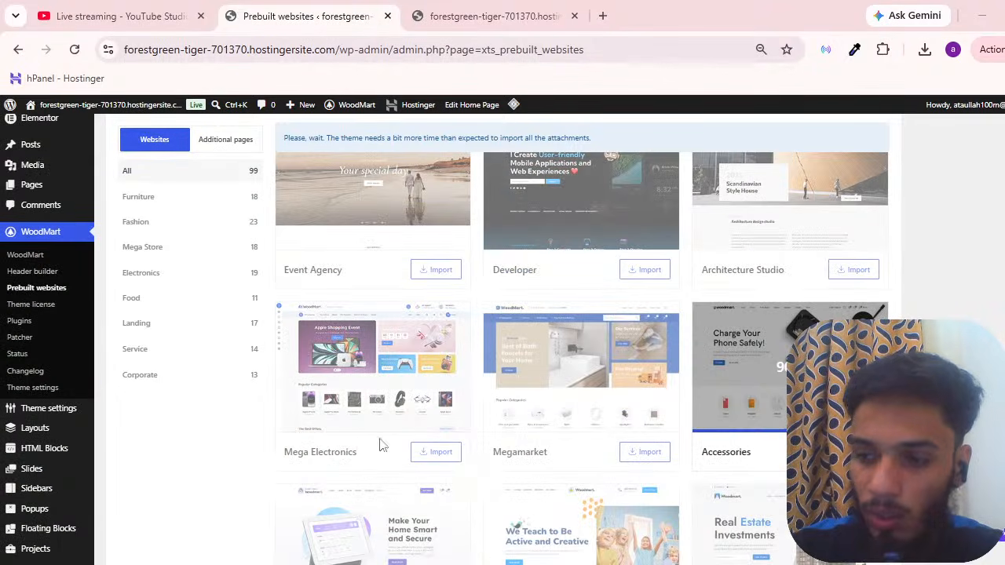
pyautogui.scroll(5, 525, 207)
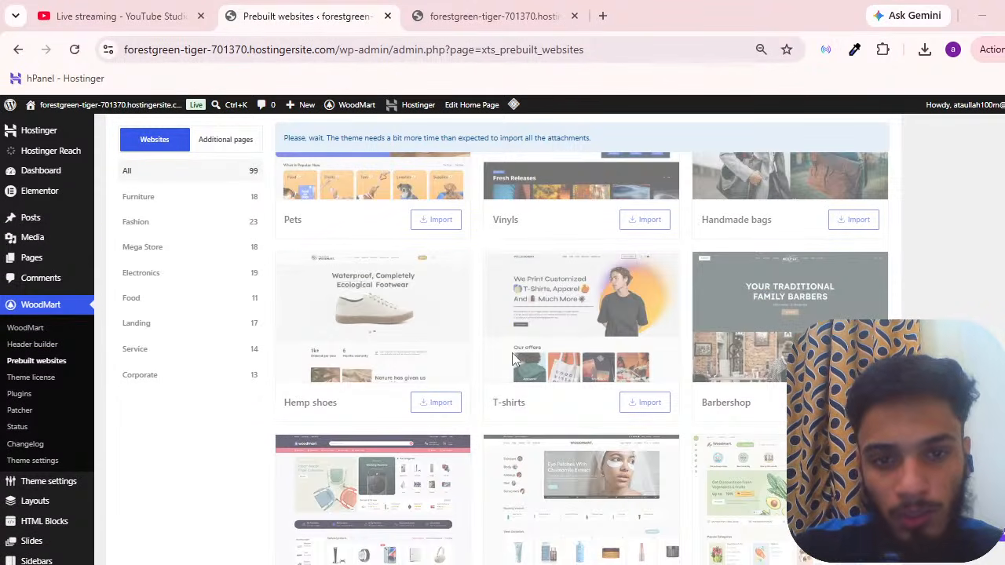
pyautogui.scroll(-4, 511, 357)
pyautogui.scroll(-10, 512, 357)
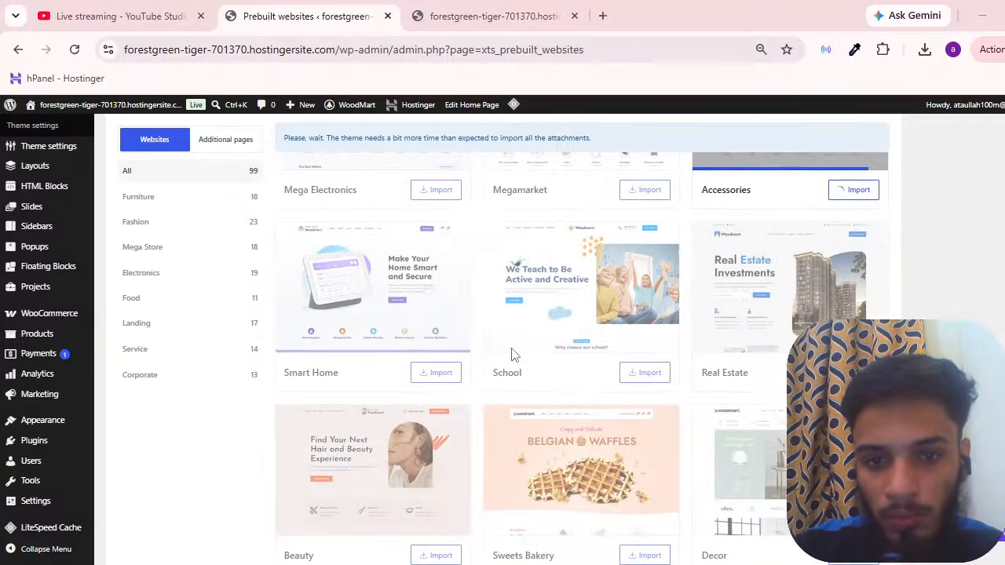
pyautogui.scroll(7, 513, 352)
pyautogui.scroll(-3, 661, 355)
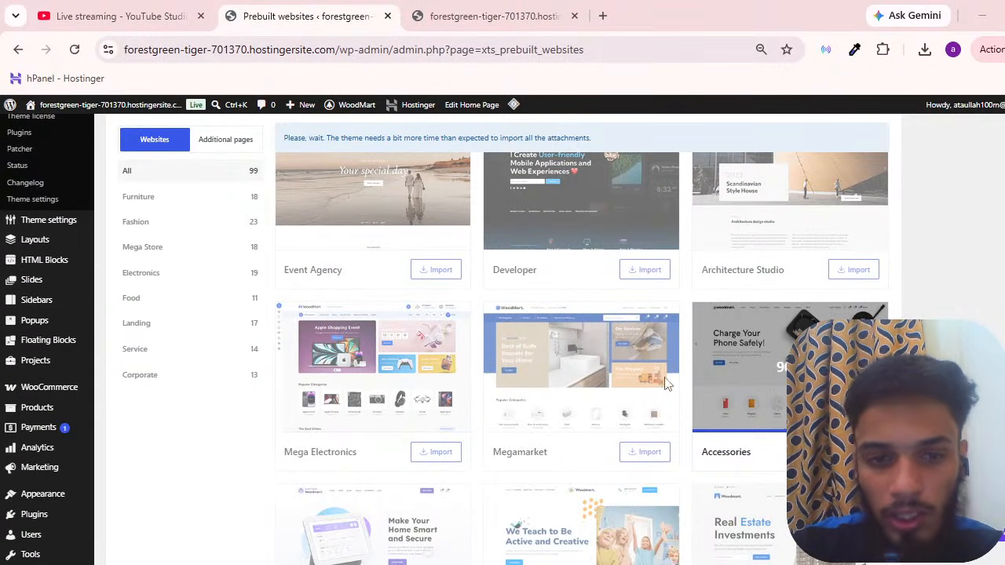
pyautogui.scroll(3, 484, 224)
pyautogui.scroll(6, 484, 223)
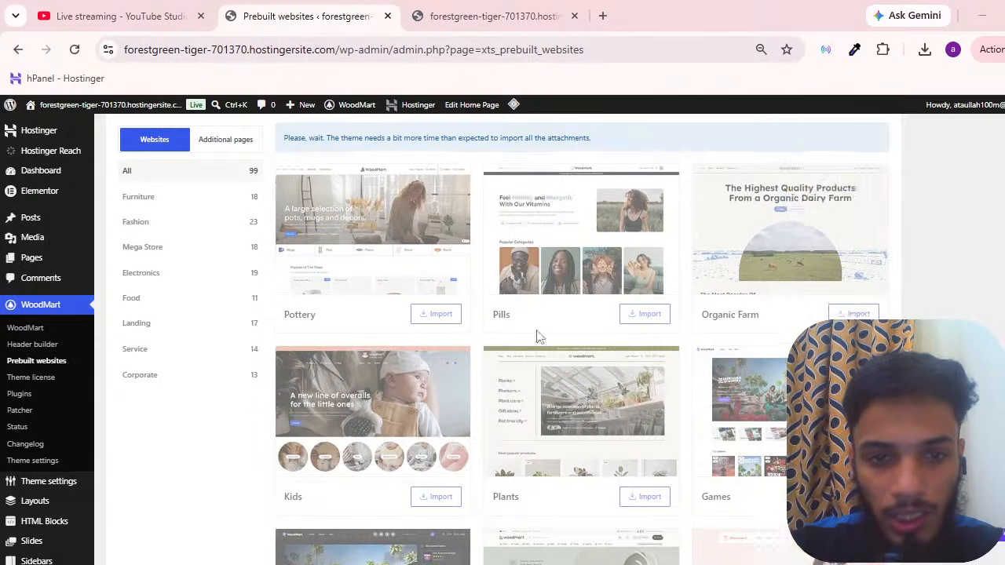
pyautogui.scroll(-7, 632, 200)
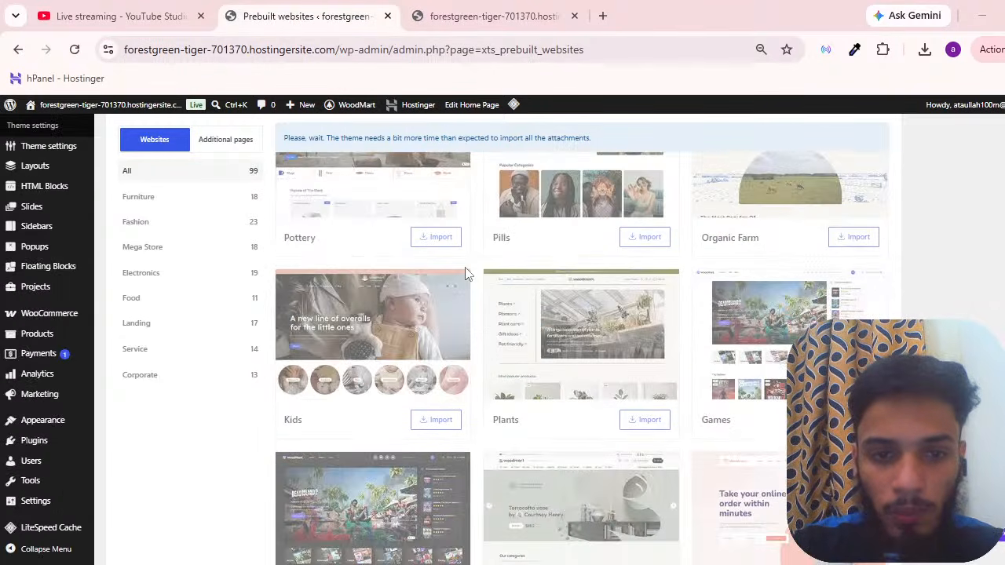
pyautogui.scroll(-3, 521, 285)
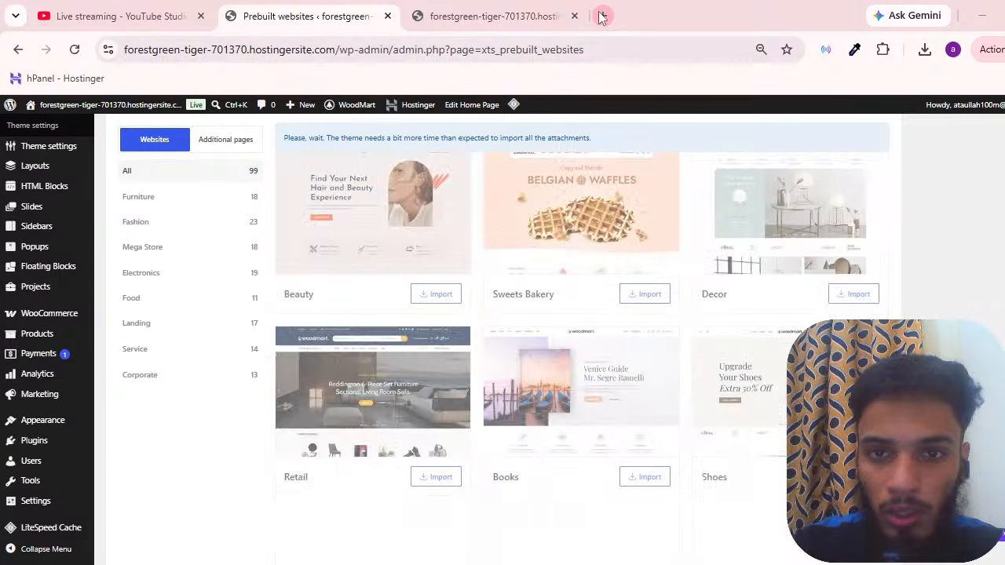
# Search the web for woodmart in a new tab and open the theme's ThemeForest product page
pyautogui.click(602, 17)
pyautogui.write('wood')
pyautogui.press('Return')
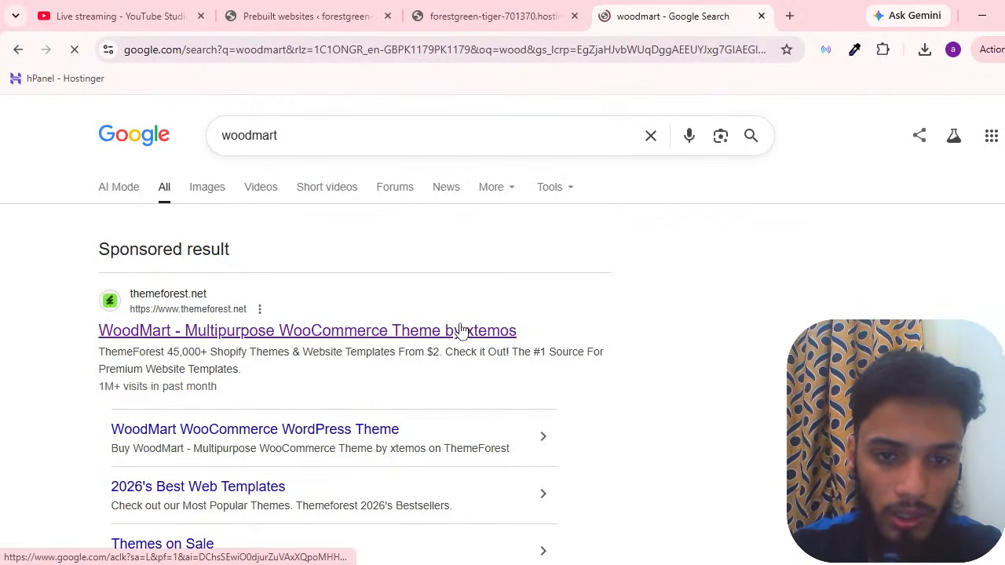
pyautogui.click(134, 331)
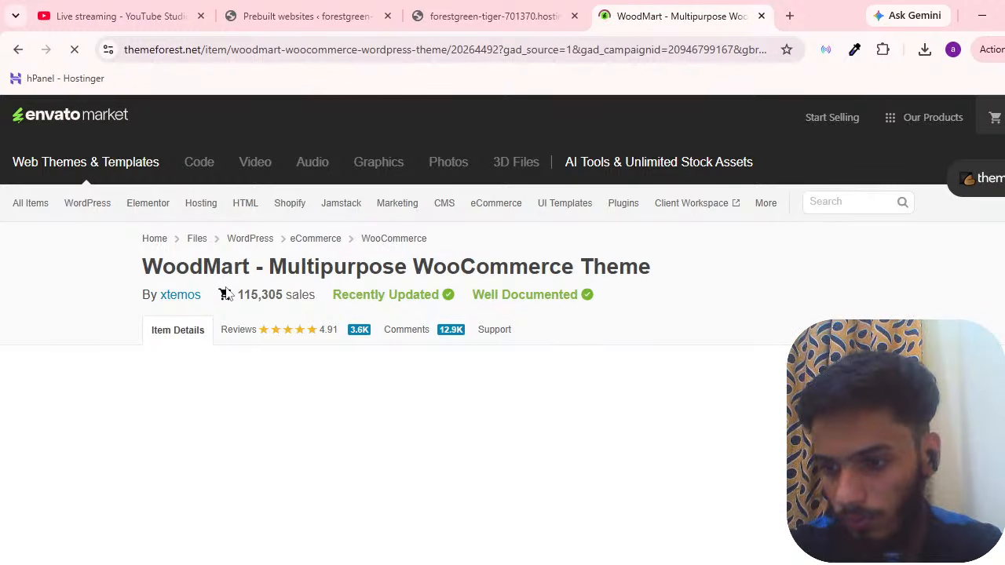
pyautogui.scroll(-5, 410, 402)
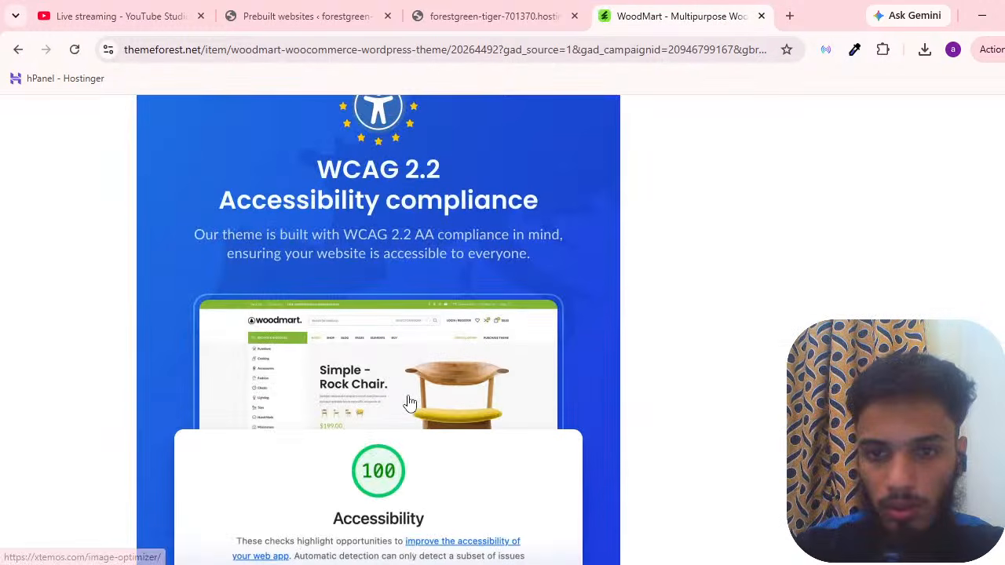
pyautogui.scroll(5, 409, 402)
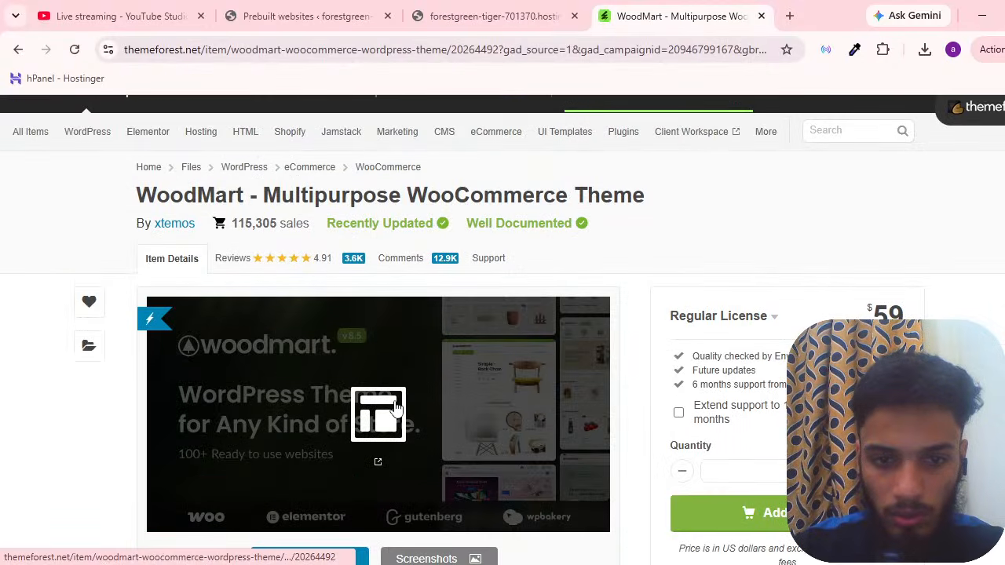
# Open the WoodMart theme's full-screen preview from ThemeForest and go to its collection of 100+ prebuilt sites
pyautogui.click(397, 408)
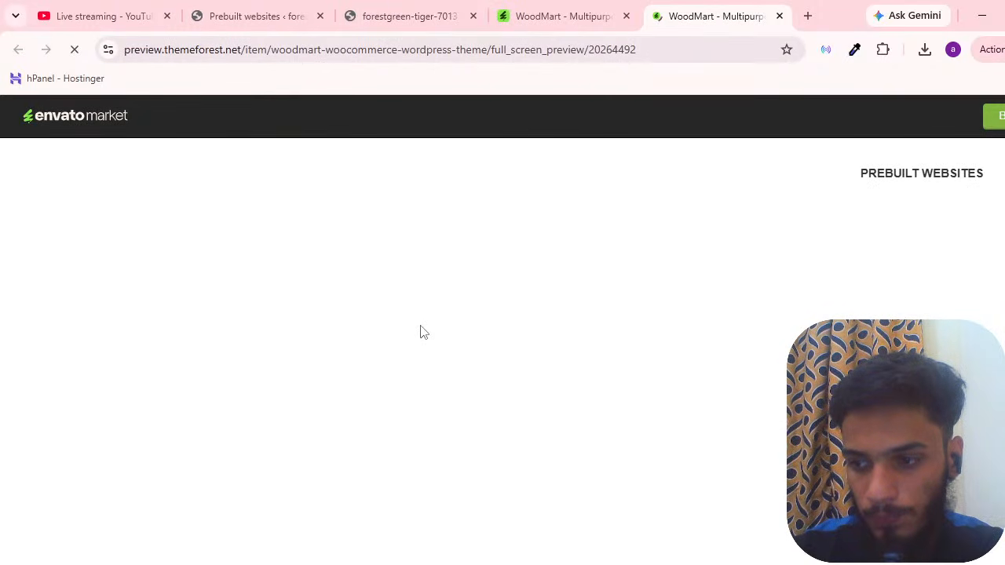
pyautogui.scroll(-3, 417, 314)
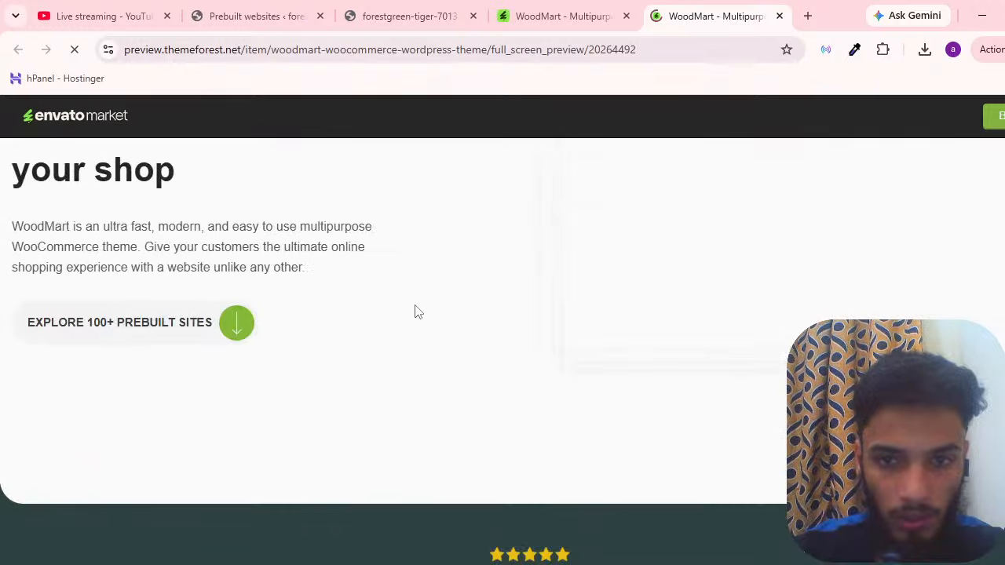
pyautogui.scroll(4, 419, 318)
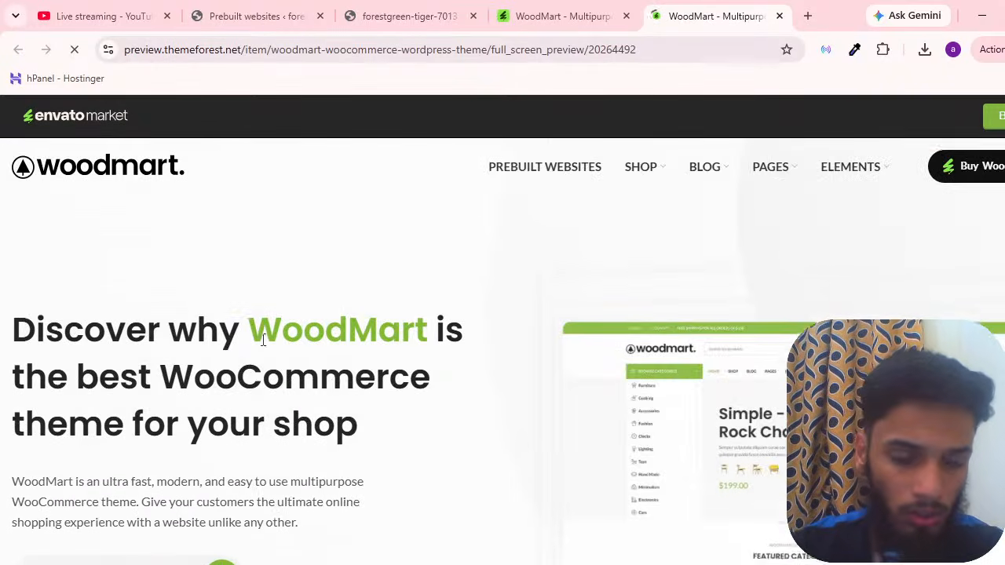
pyautogui.scroll(-3, 235, 353)
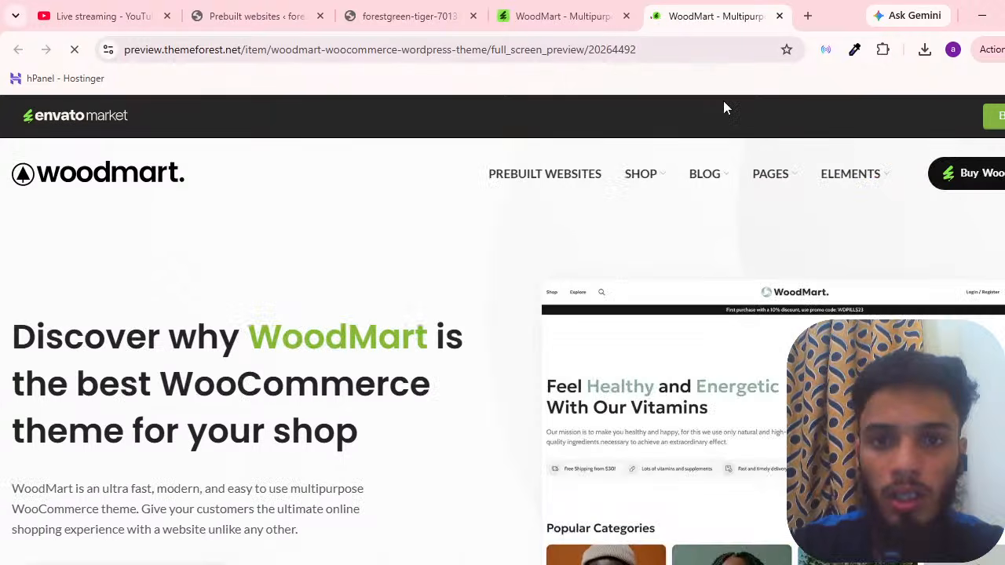
pyautogui.scroll(-3, 173, 341)
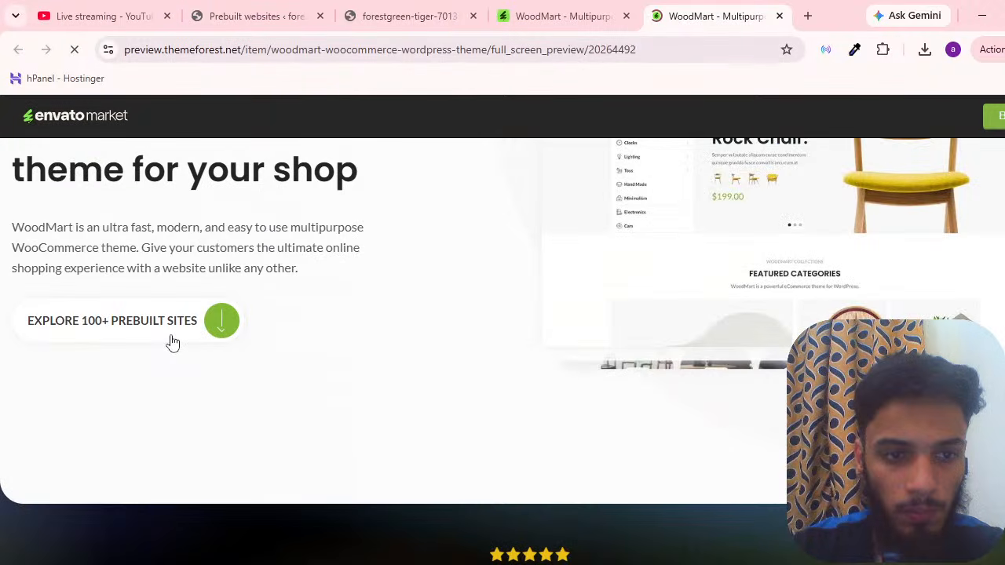
pyautogui.click(173, 343)
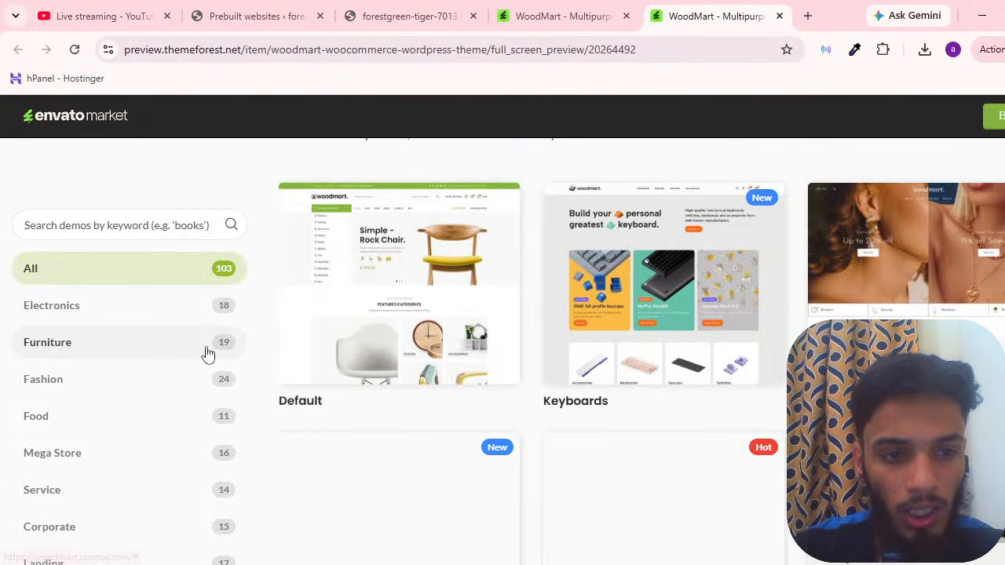
# Browse the prebuilt demo categories and filter the demos to Electronics to find the Accessories demo
pyautogui.scroll(2, 208, 355)
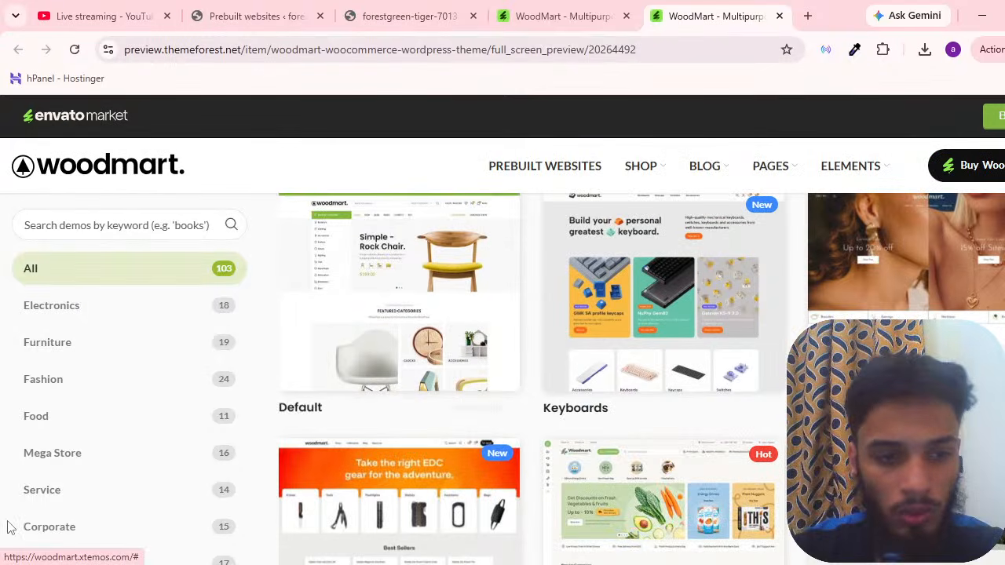
pyautogui.click(44, 492)
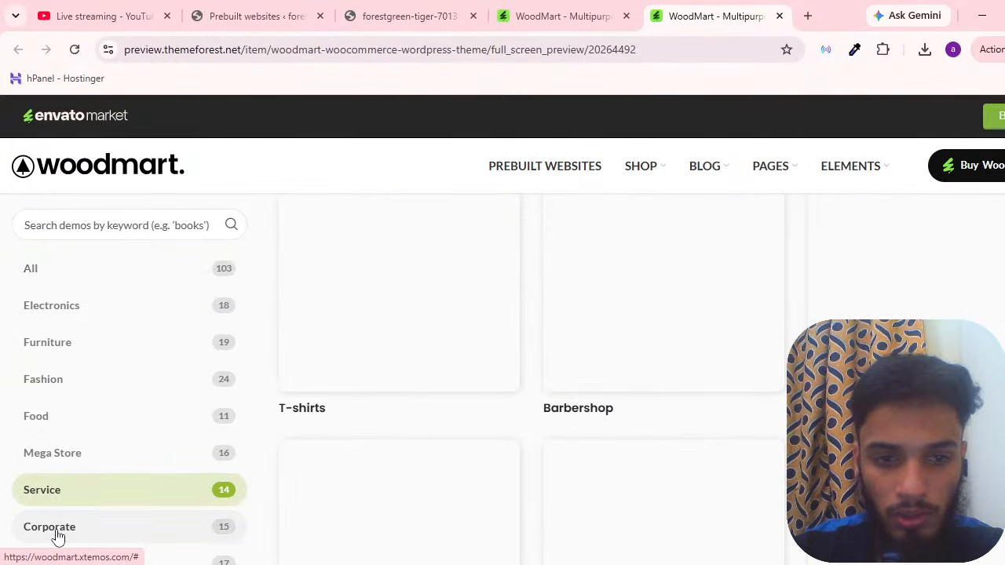
pyautogui.click(127, 415)
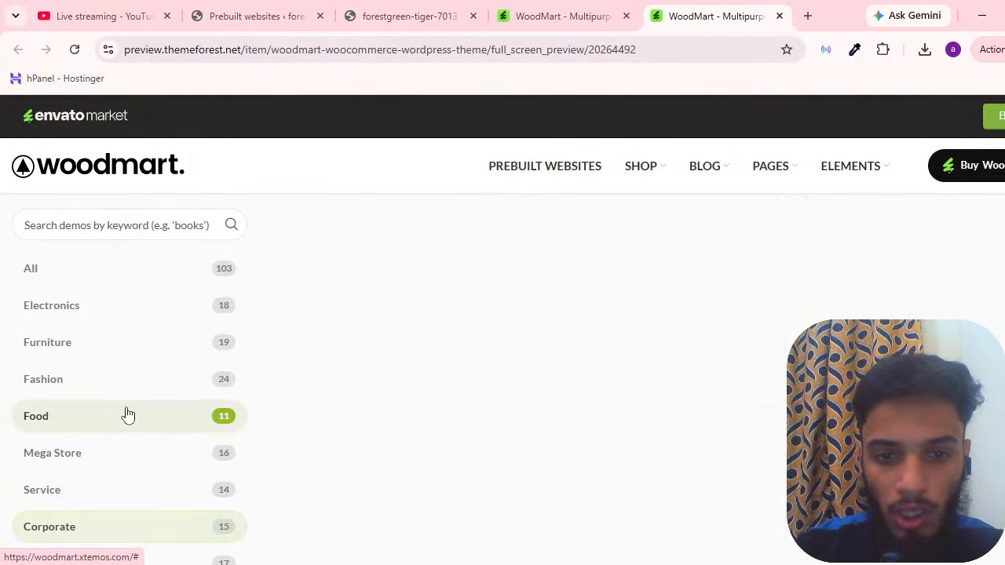
pyautogui.click(118, 379)
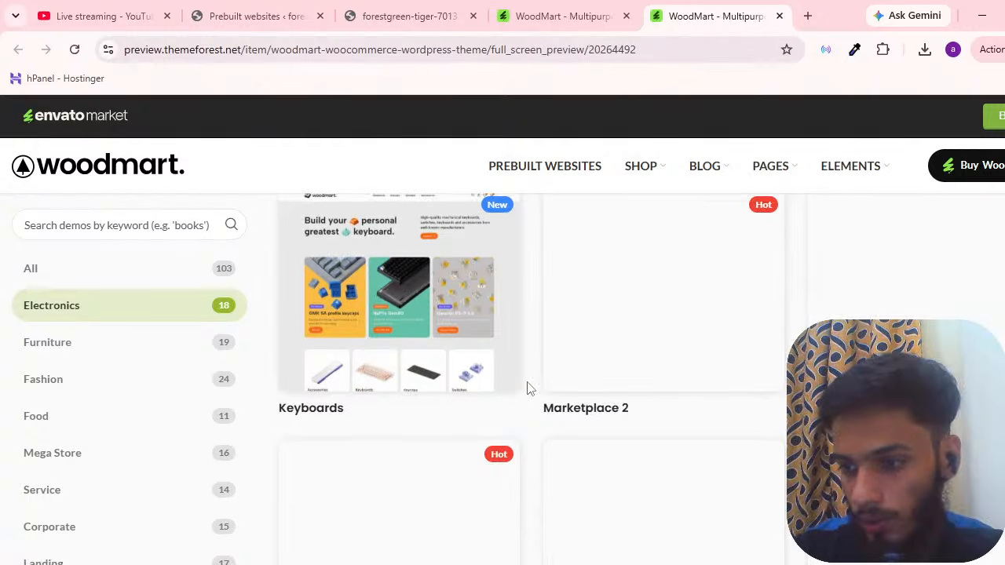
pyautogui.scroll(3, 528, 387)
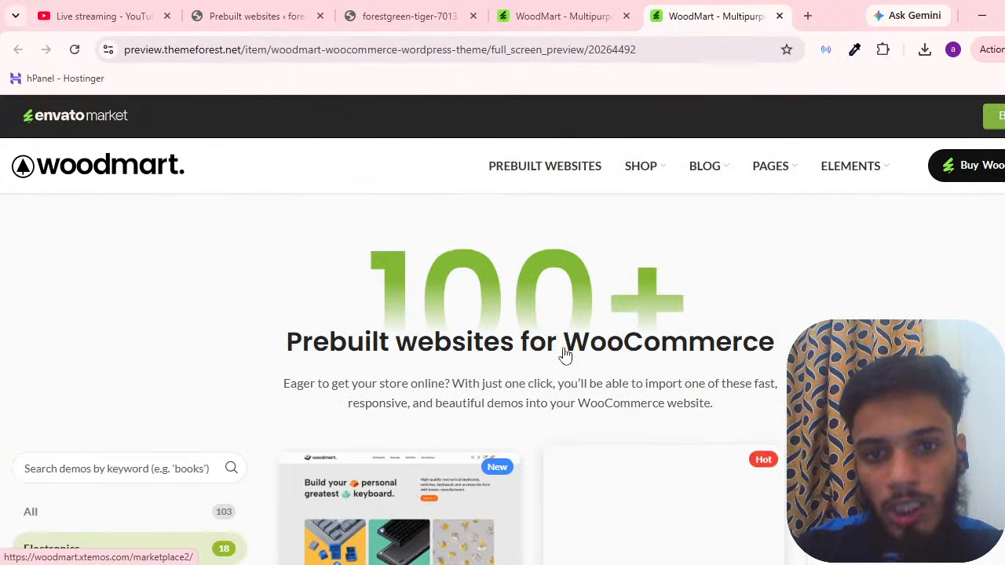
pyautogui.scroll(-3, 535, 430)
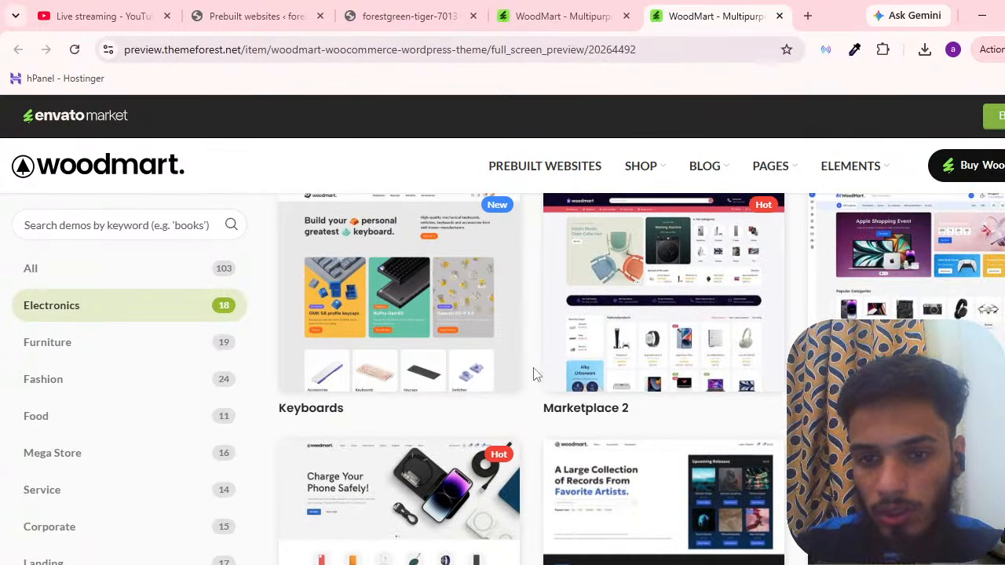
pyautogui.scroll(-3, 534, 375)
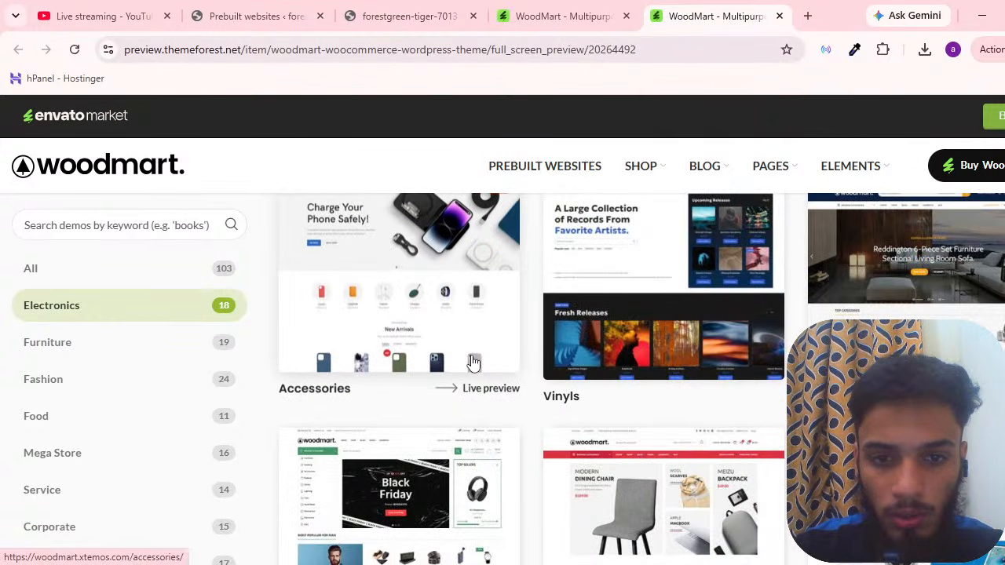
# Open the live preview of the Accessories demo, checking the import status in the WordPress admin while it loads
pyautogui.click(474, 362)
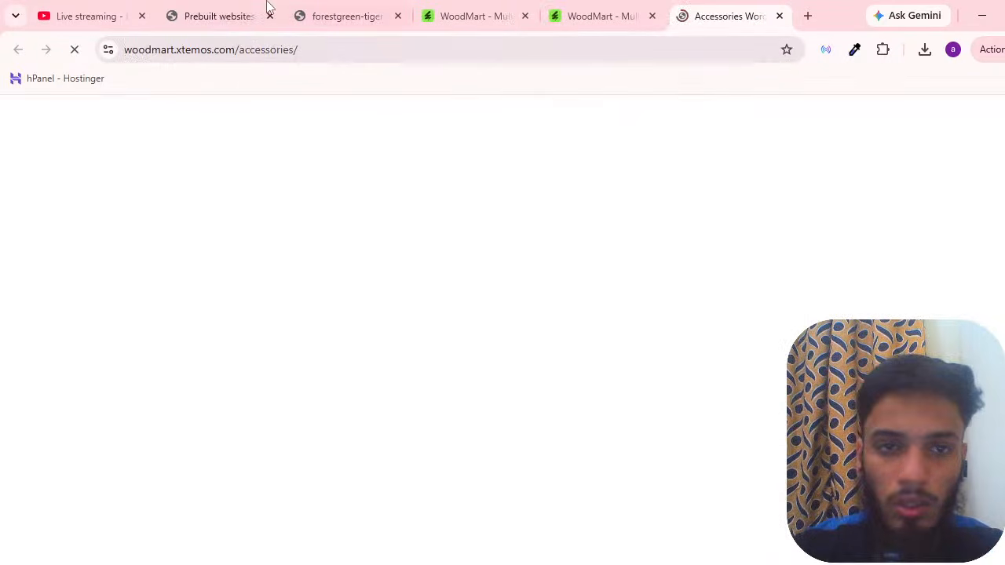
pyautogui.click(267, 6)
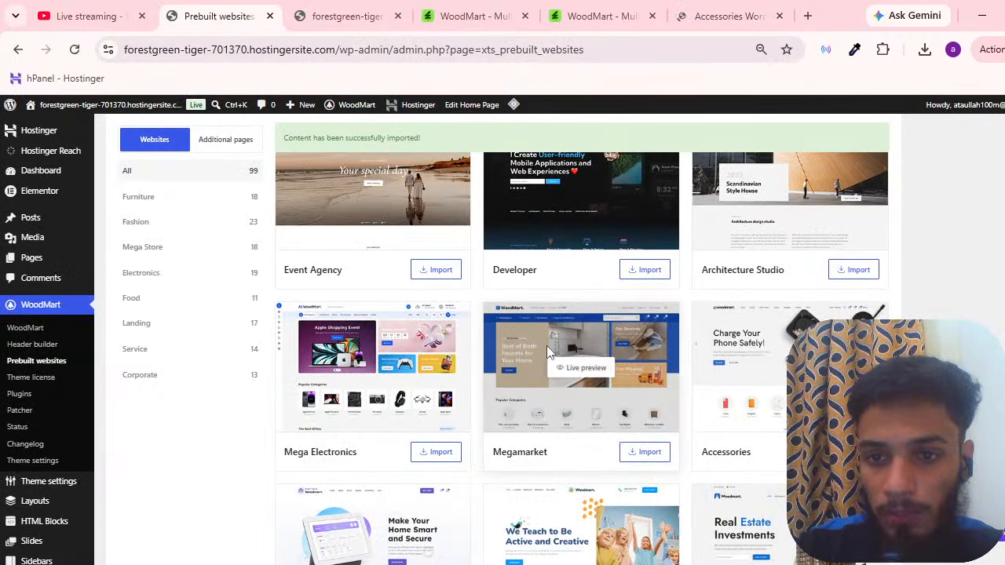
pyautogui.click(739, 7)
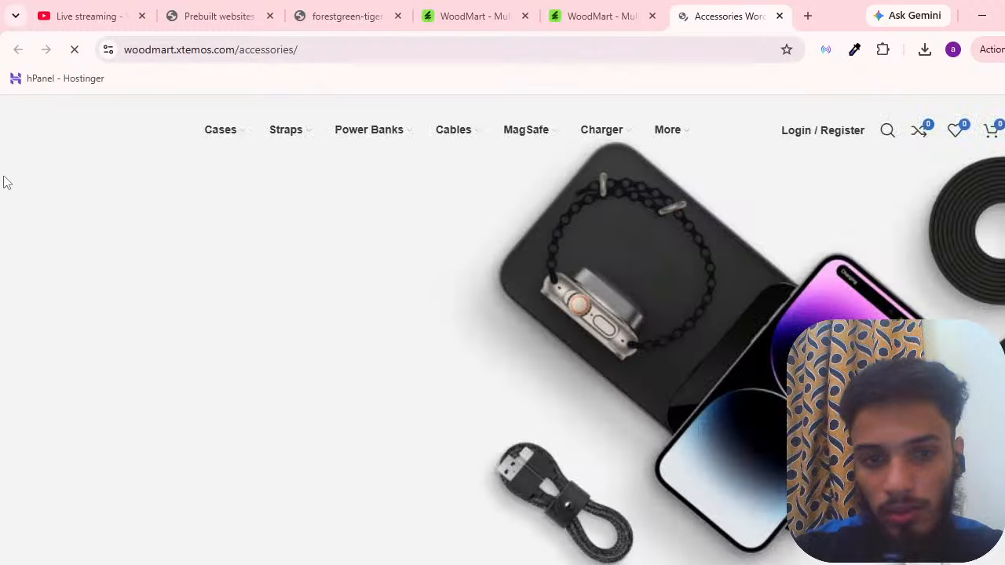
# Dismiss the sign-up popup on the Accessories live demo and examine its home page from the hero banner to the footer
pyautogui.scroll(-5, 65, 265)
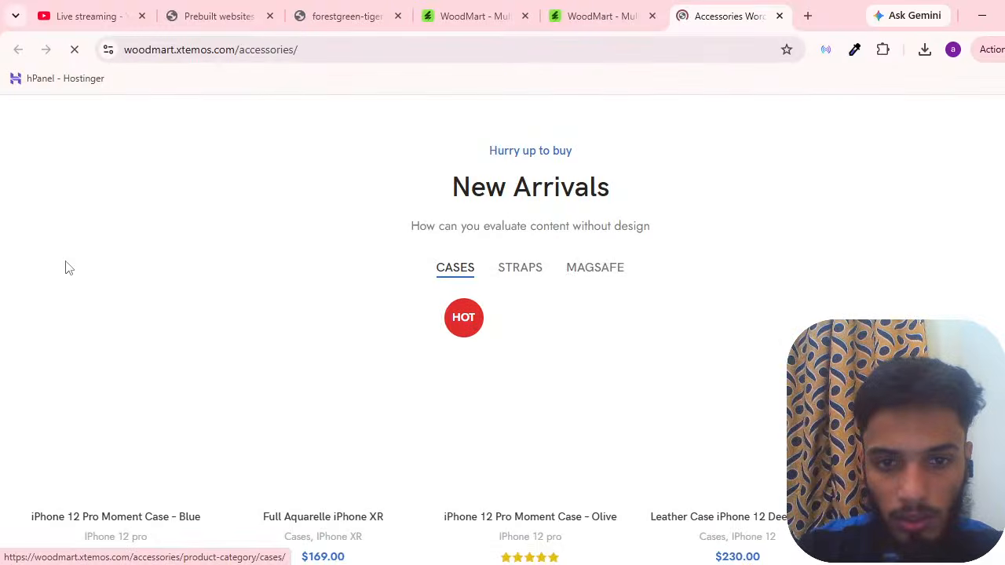
pyautogui.scroll(5, 61, 273)
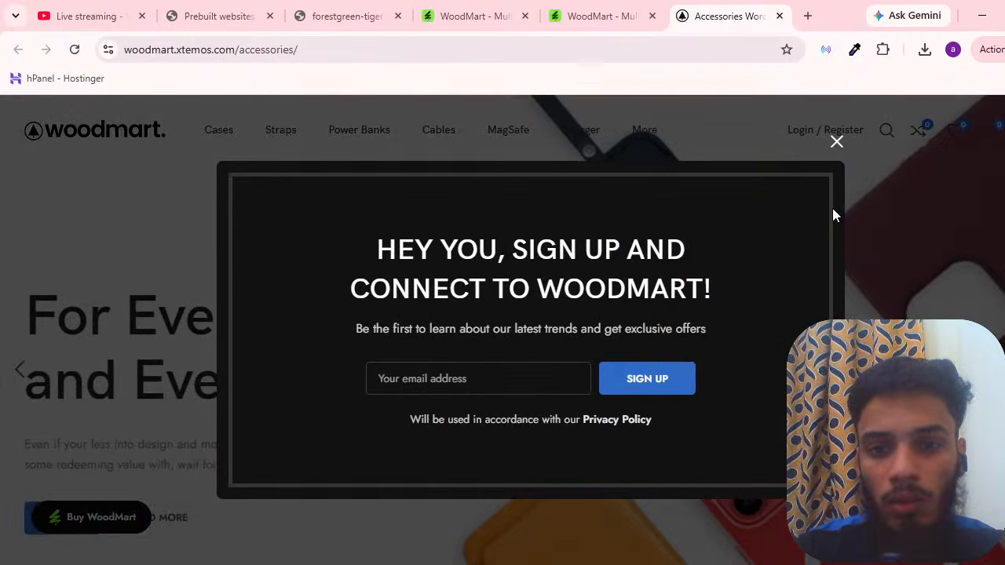
pyautogui.click(836, 142)
pyautogui.scroll(-1, 441, 234)
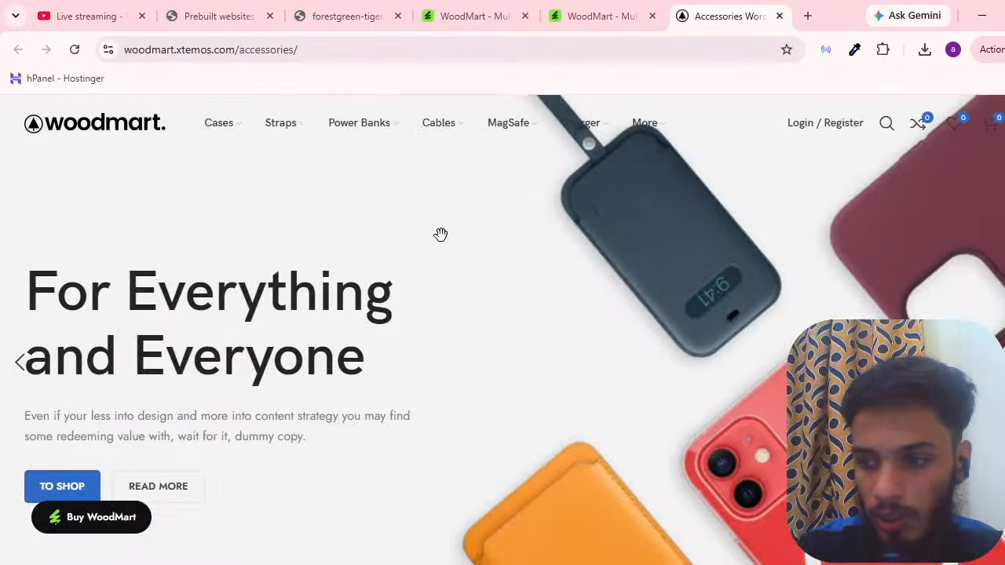
pyautogui.scroll(-8, 440, 234)
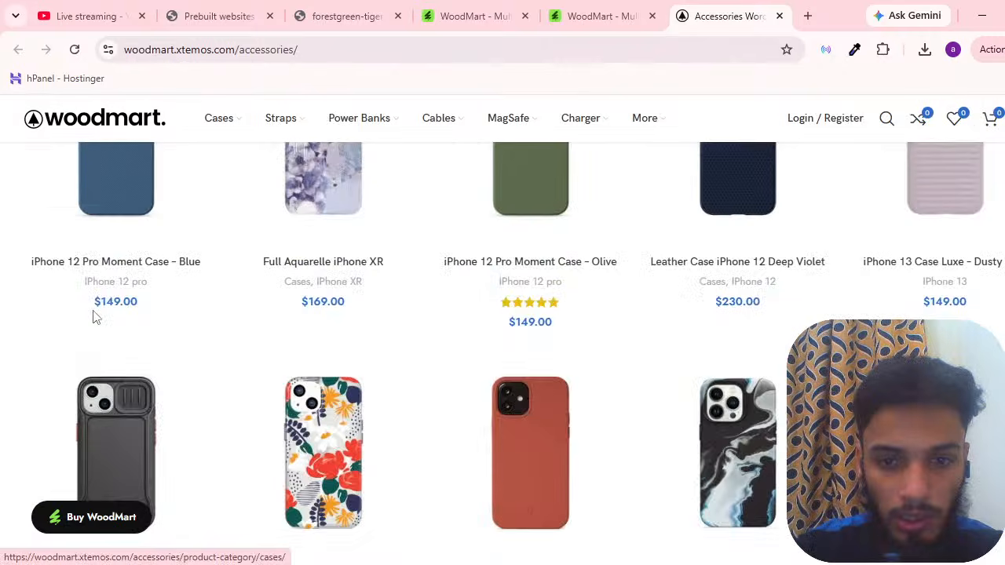
pyautogui.scroll(-8, 531, 287)
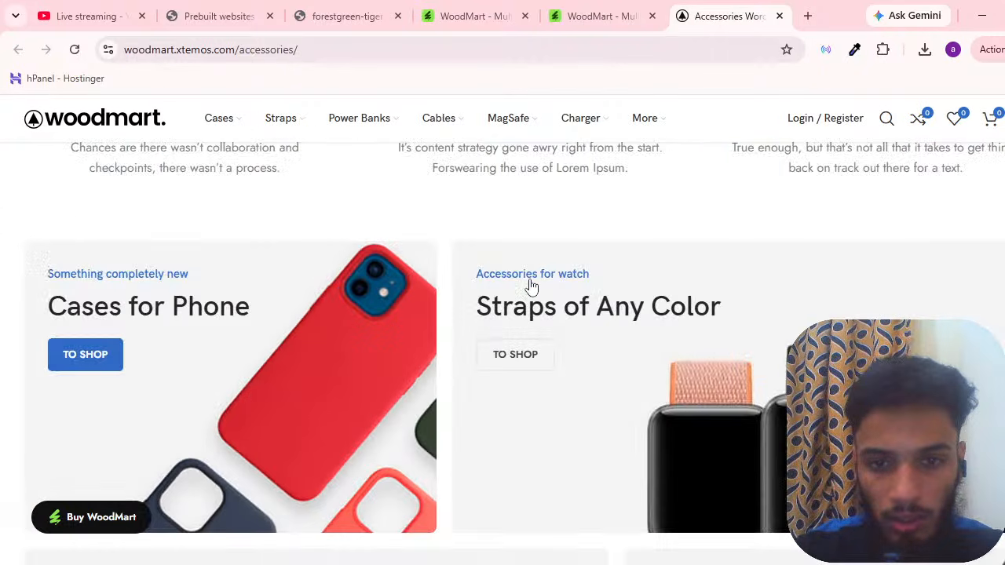
pyautogui.scroll(-10, 529, 285)
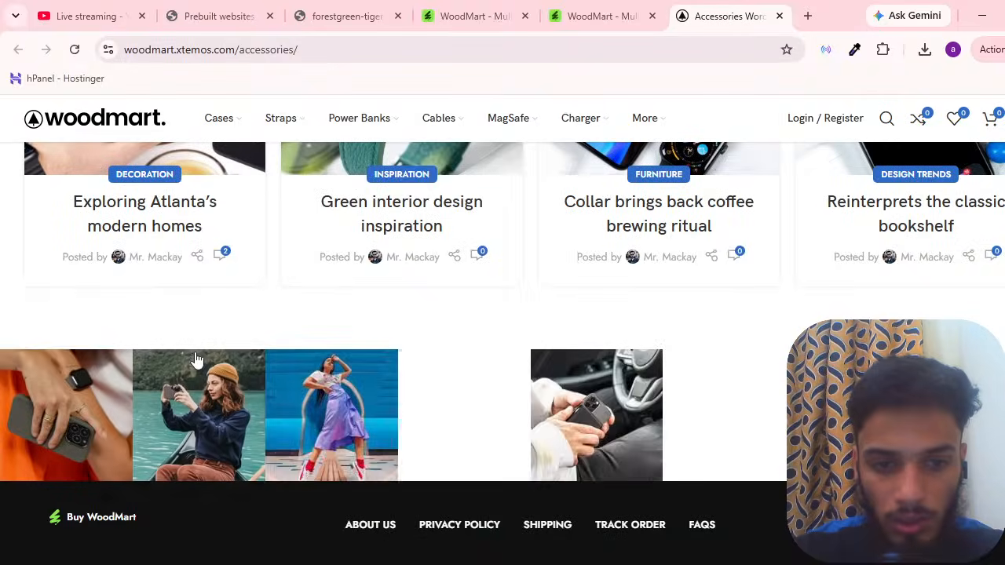
pyautogui.scroll(20, 406, 492)
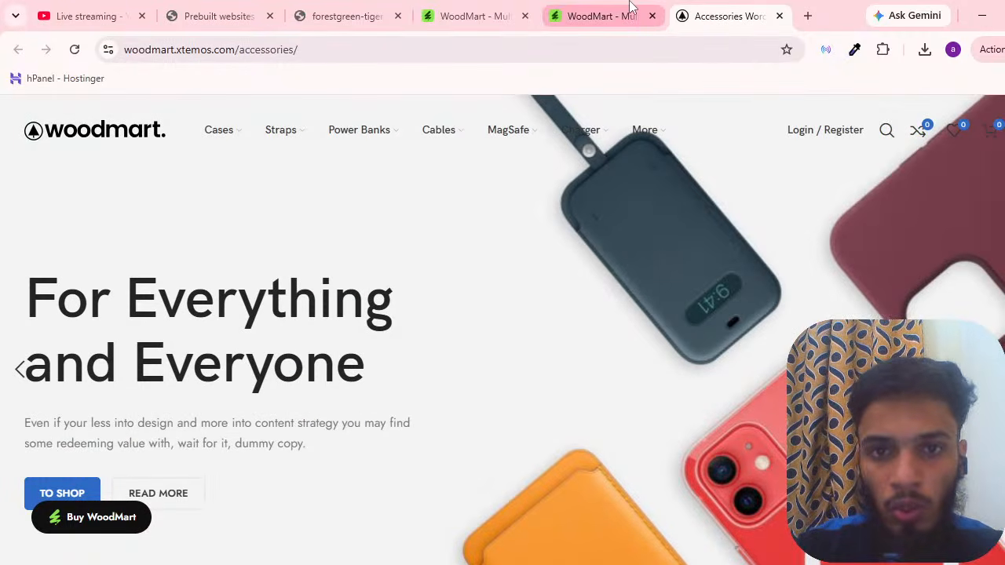
# Return to the Electronics demo list in the ThemeForest preview and open the Mega Electronics live demo
pyautogui.click(601, 15)
pyautogui.scroll(5, 612, 314)
pyautogui.scroll(-6, 637, 331)
pyautogui.scroll(3, 749, 281)
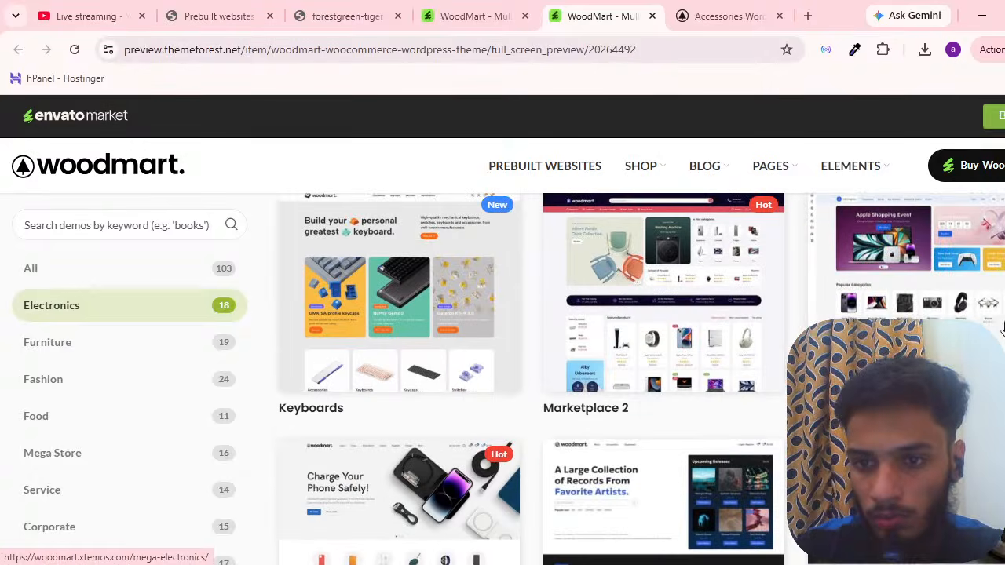
pyautogui.click(749, 281)
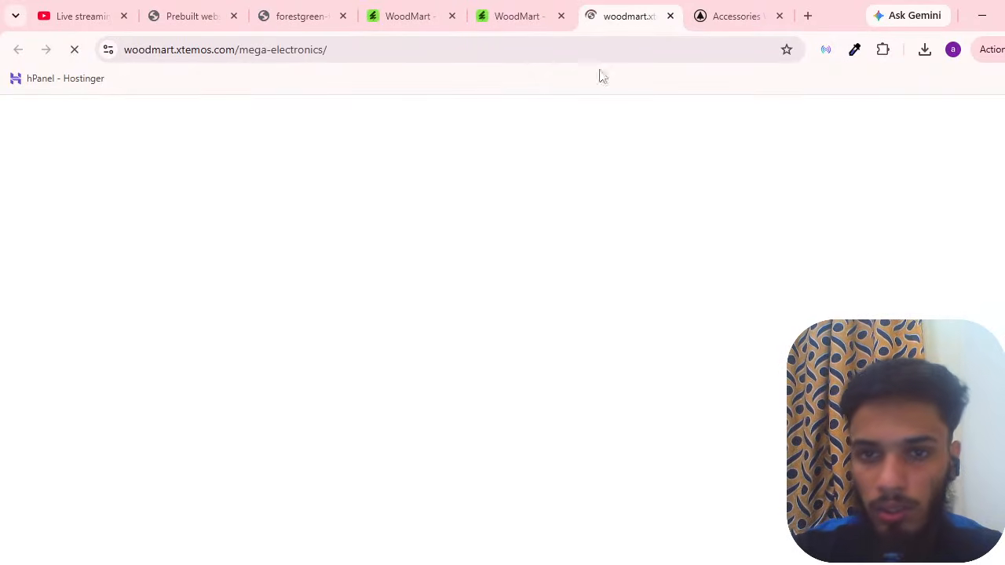
pyautogui.click(525, 16)
pyautogui.click(651, 15)
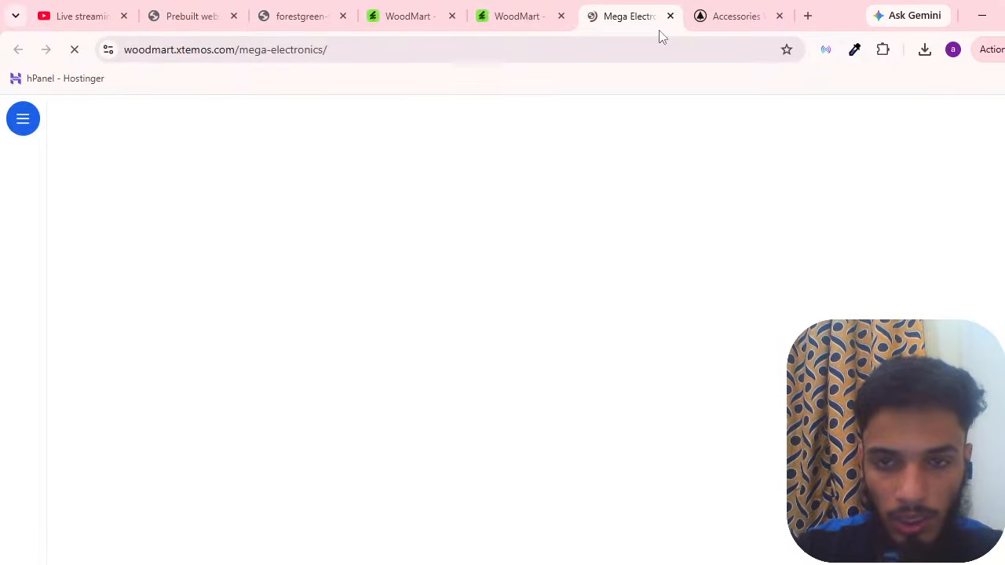
# Examine the Mega Electronics demo's home page, including its banners, popular categories, best offers, footer and category sidebar
pyautogui.scroll(-3, 143, 229)
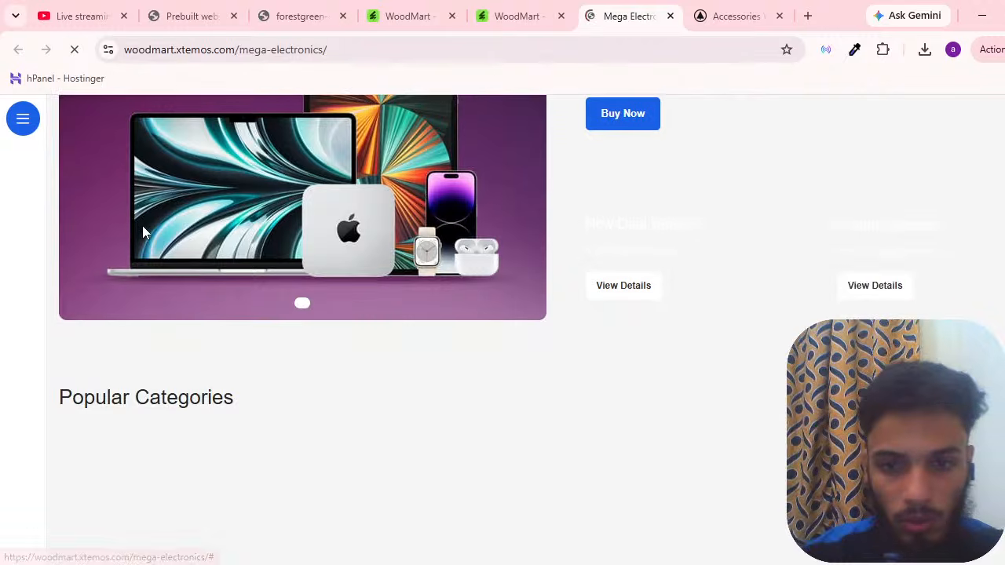
pyautogui.scroll(3, 142, 225)
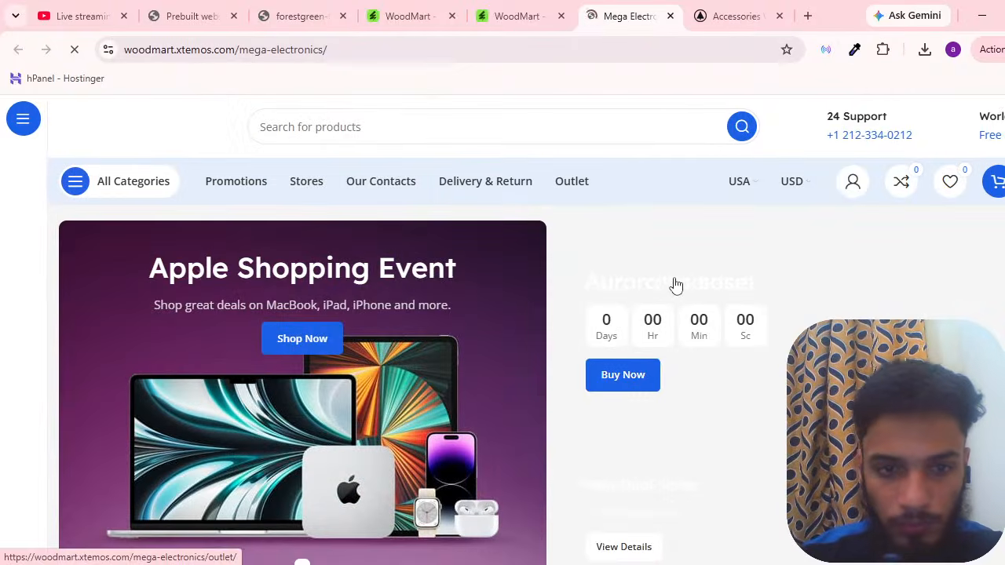
pyautogui.scroll(-6, 401, 288)
pyautogui.scroll(6, 260, 272)
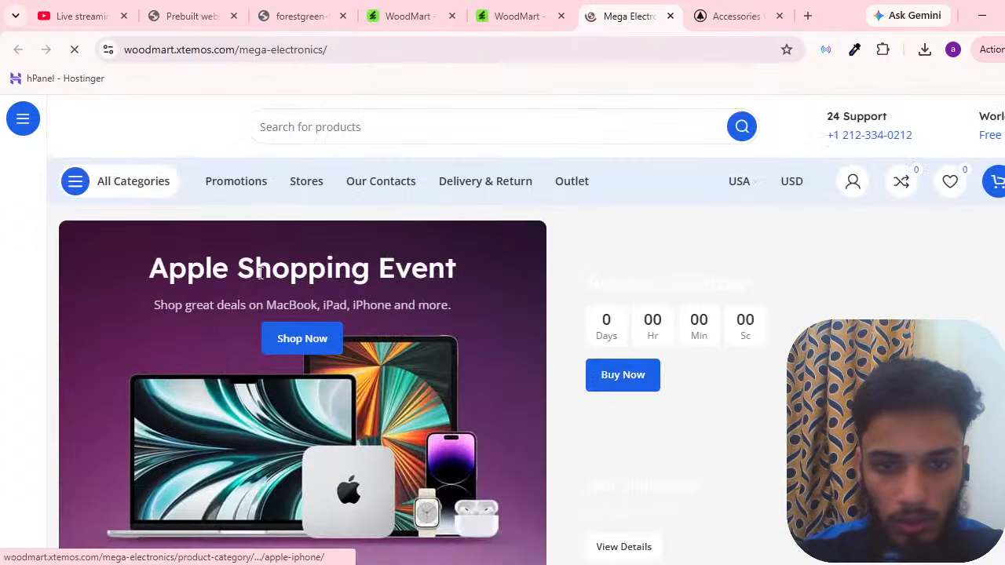
pyautogui.scroll(-6, 261, 273)
pyautogui.scroll(6, 341, 291)
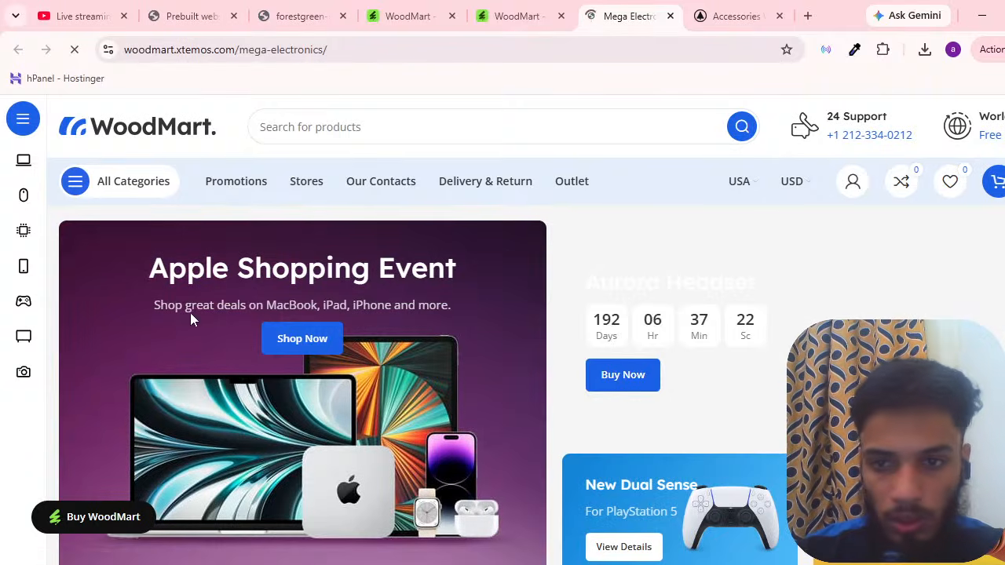
pyautogui.scroll(-6, 418, 306)
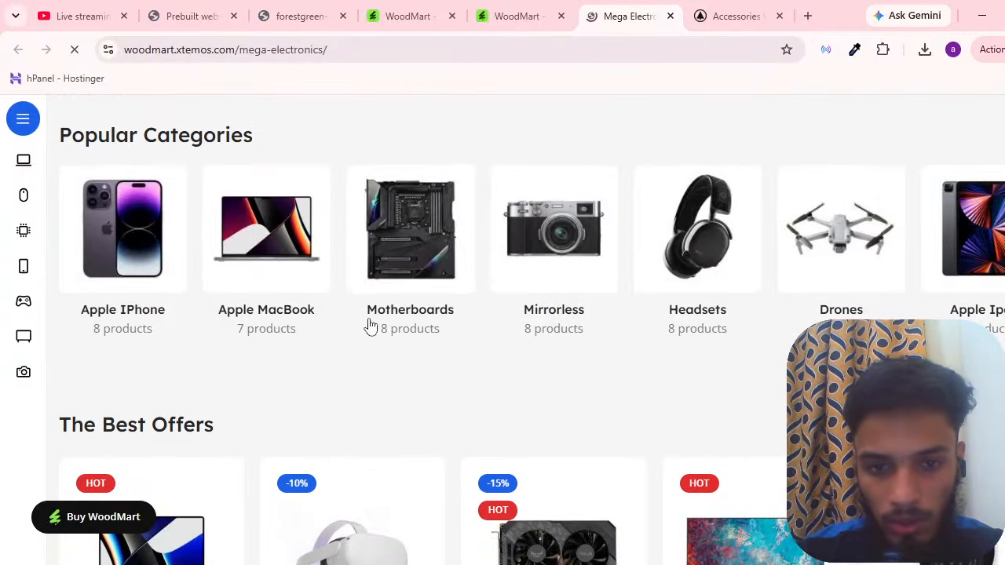
pyautogui.scroll(-3, 758, 311)
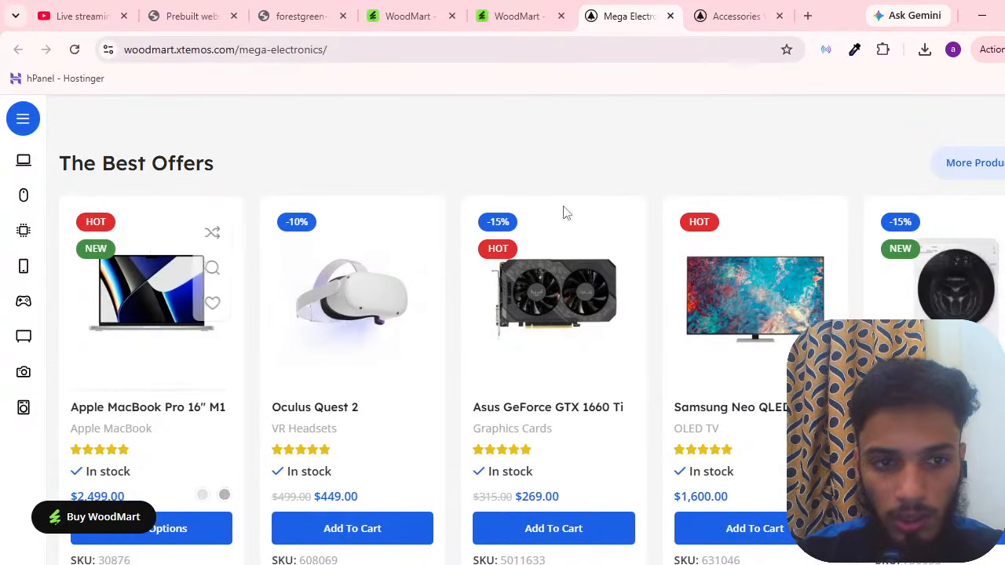
pyautogui.scroll(-4, 563, 212)
pyautogui.scroll(-20, 776, 236)
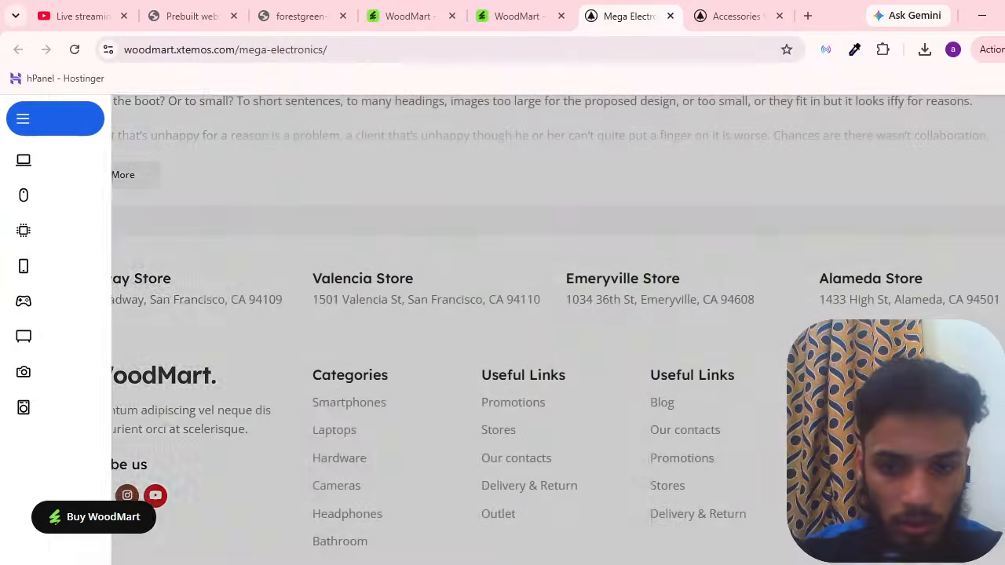
pyautogui.scroll(20, 808, 286)
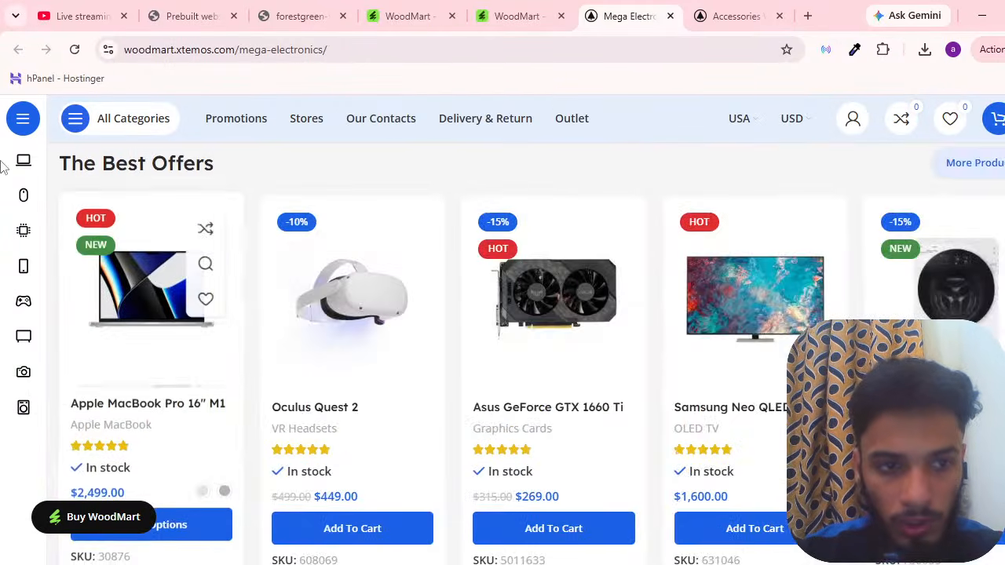
pyautogui.moveTo(22, 203)
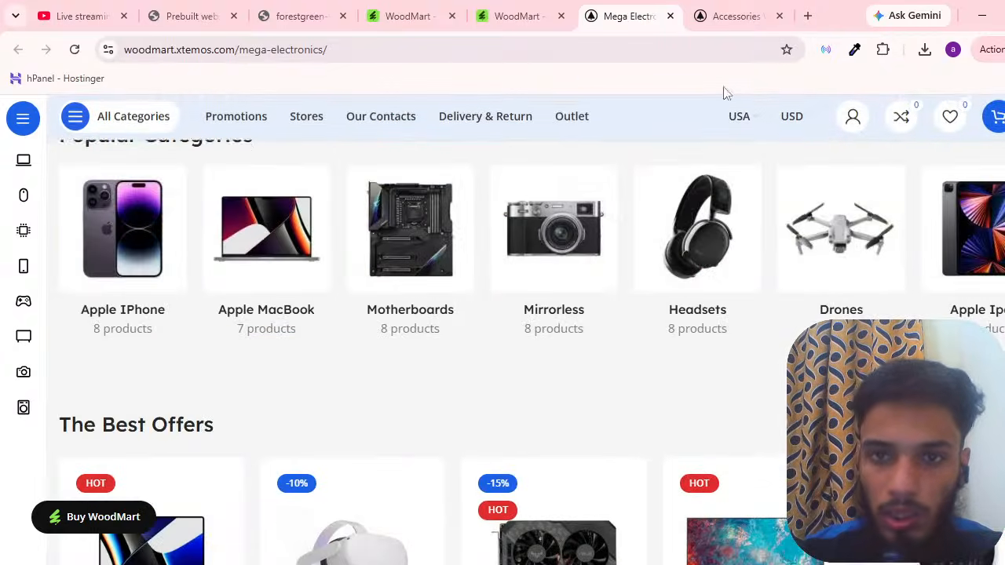
# Compare the Accessories demo with Mega Electronics once more and close both live demo tabs
pyautogui.click(730, 15)
pyautogui.scroll(-10, 363, 267)
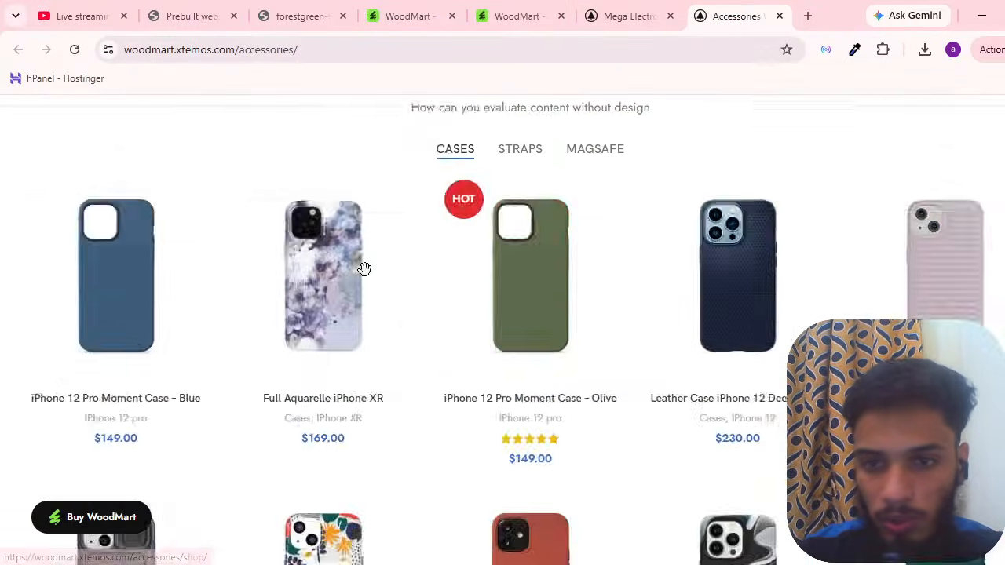
pyautogui.scroll(10, 451, 259)
pyautogui.click(619, 15)
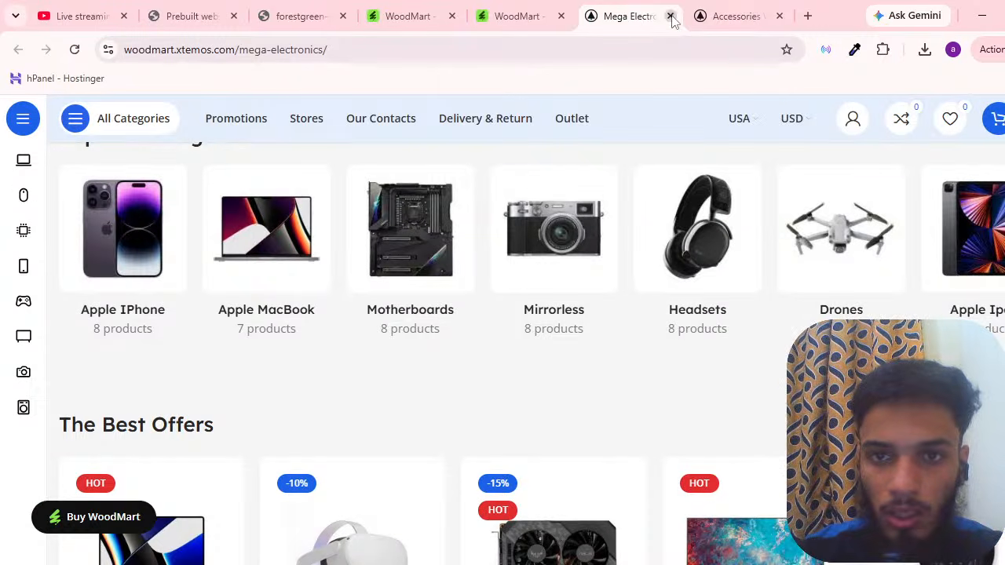
pyautogui.click(671, 16)
pyautogui.click(671, 16)
# Check the import status in the WordPress admin, then reload the site's home page and review the imported Accessories design without its popup
pyautogui.click(251, 16)
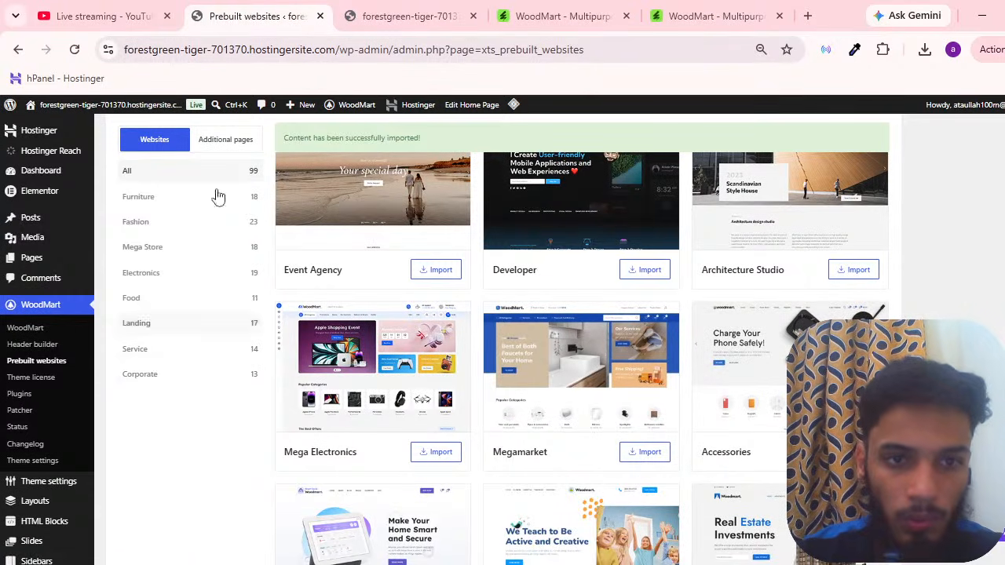
pyautogui.click(364, 8)
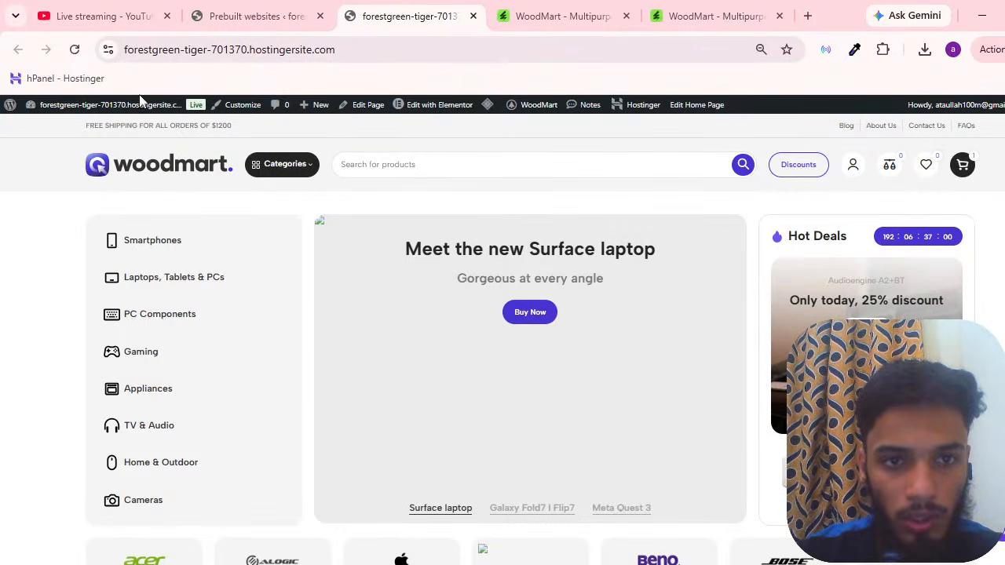
pyautogui.click(75, 49)
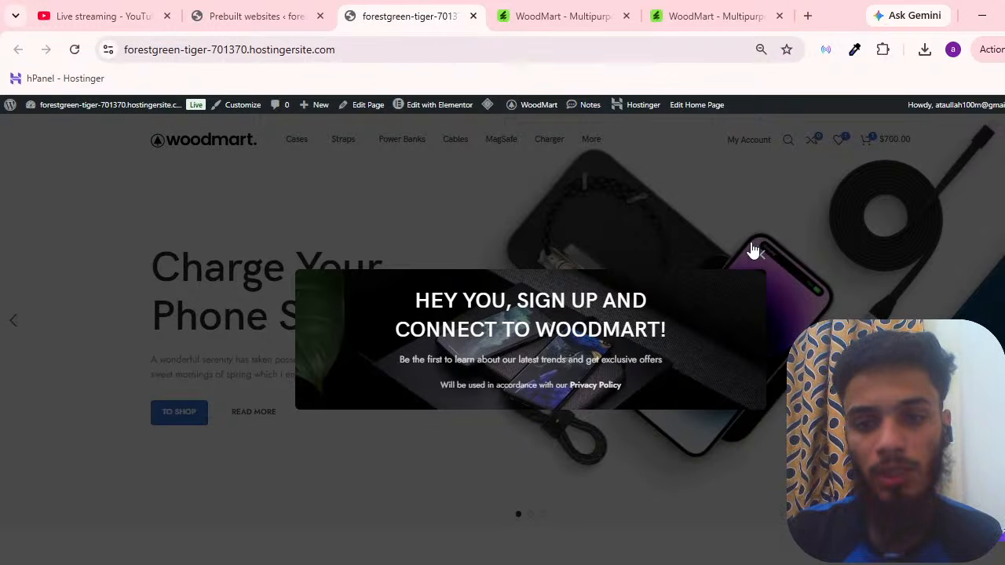
pyautogui.click(752, 249)
pyautogui.scroll(-10, 521, 186)
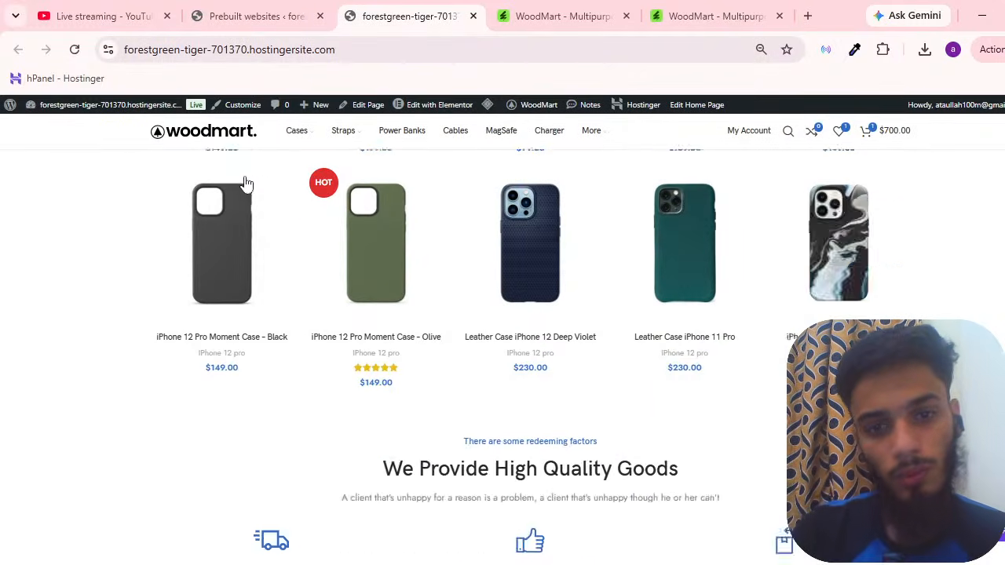
pyautogui.scroll(-10, 134, 227)
pyautogui.scroll(10, 180, 241)
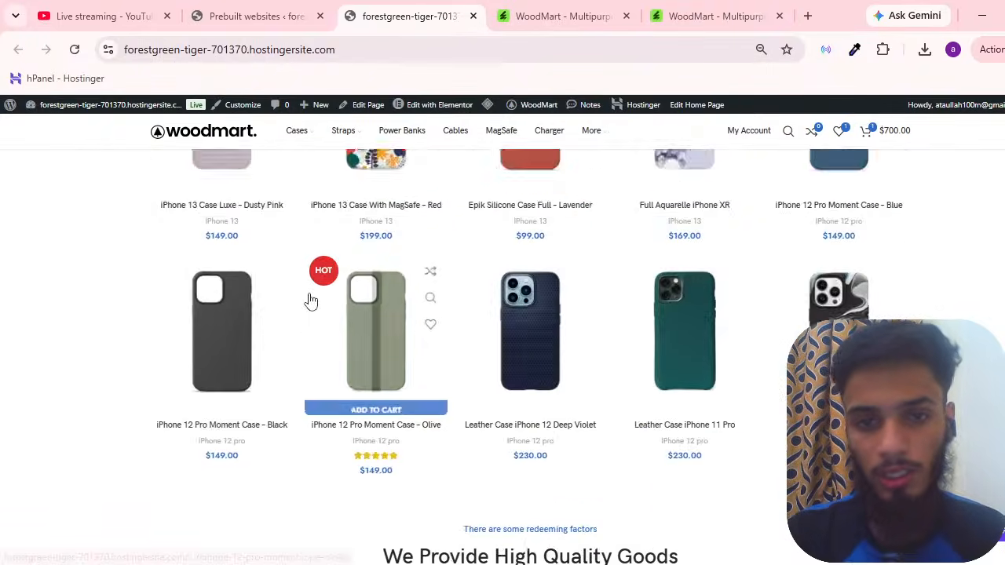
# Open the list of all pages in the WordPress admin and review the pages imported with the demo
pyautogui.click(242, 11)
pyautogui.click(74, 261)
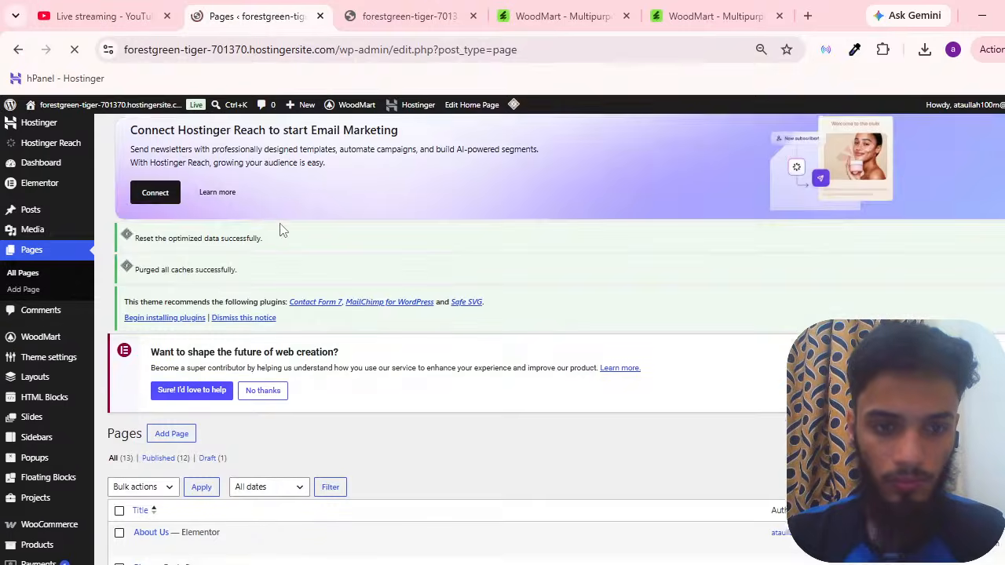
pyautogui.scroll(-4, 281, 230)
pyautogui.scroll(-3, 282, 236)
pyautogui.scroll(5, 243, 325)
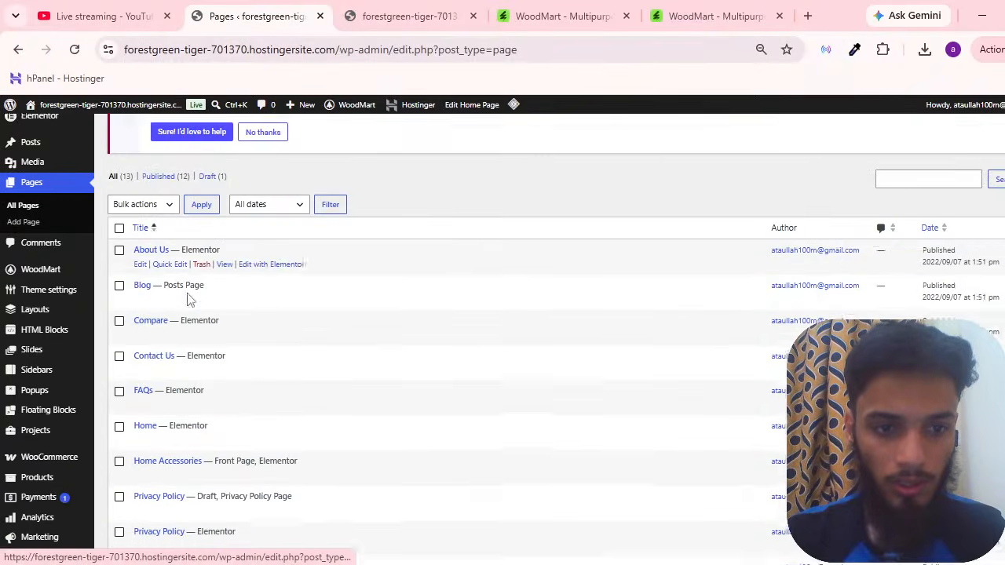
pyautogui.scroll(-3, 186, 298)
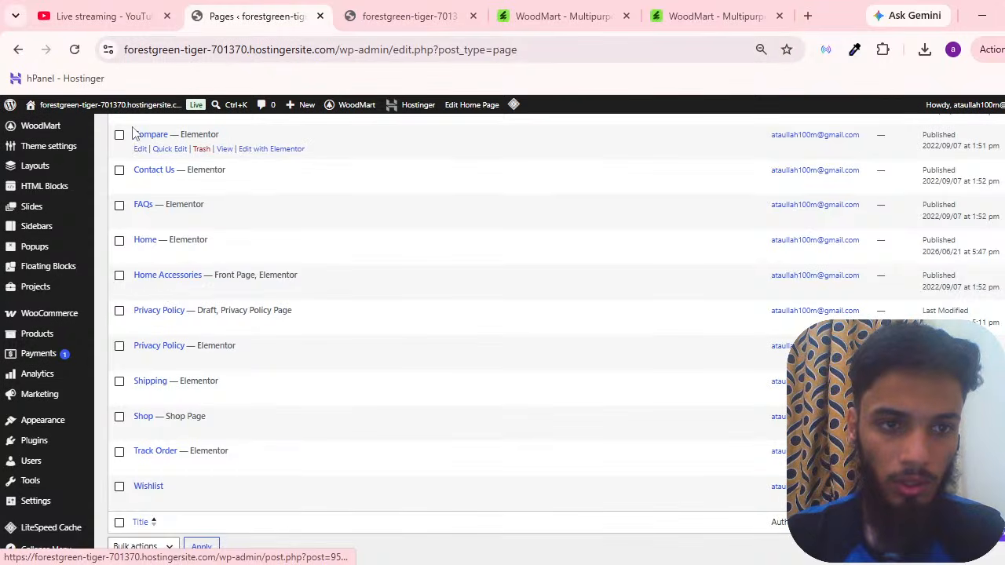
# Open the site's store page in a new tab and view the home page down to its footer while it loads
pyautogui.moveTo(131, 121)
pyautogui.middleClick(119, 146)
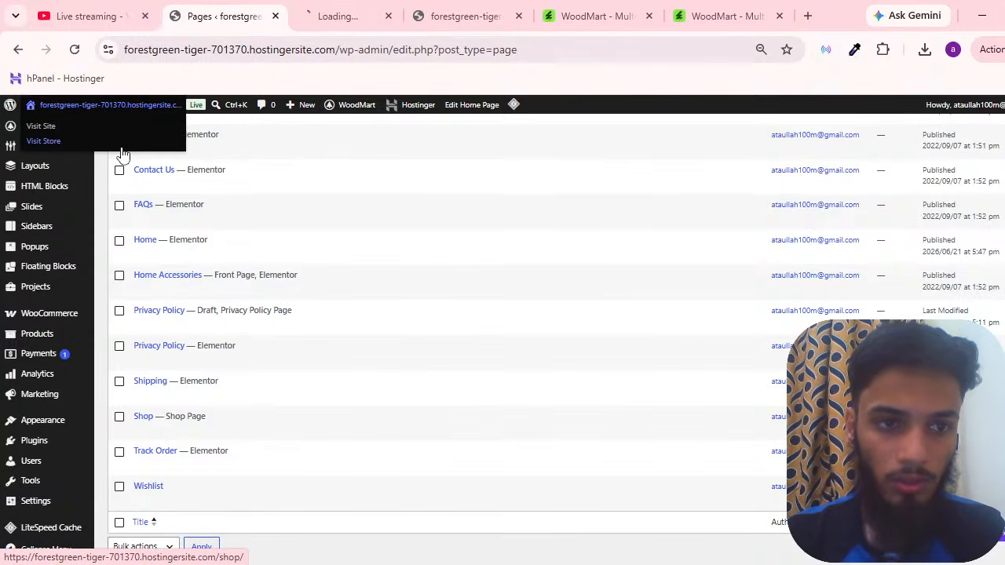
pyautogui.click(359, 19)
pyautogui.click(480, 11)
pyautogui.click(381, 13)
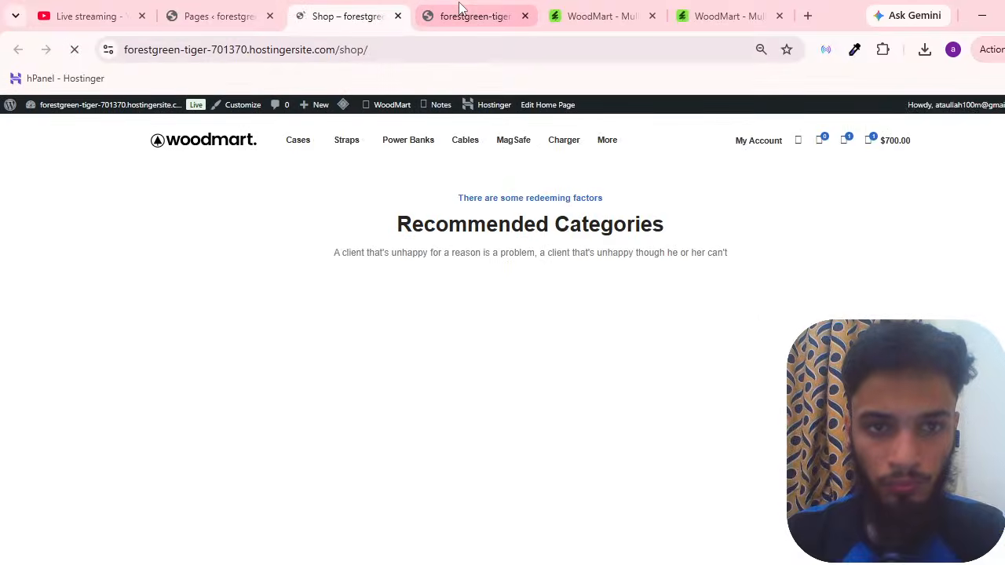
pyautogui.click(461, 19)
pyautogui.scroll(-20, 125, 196)
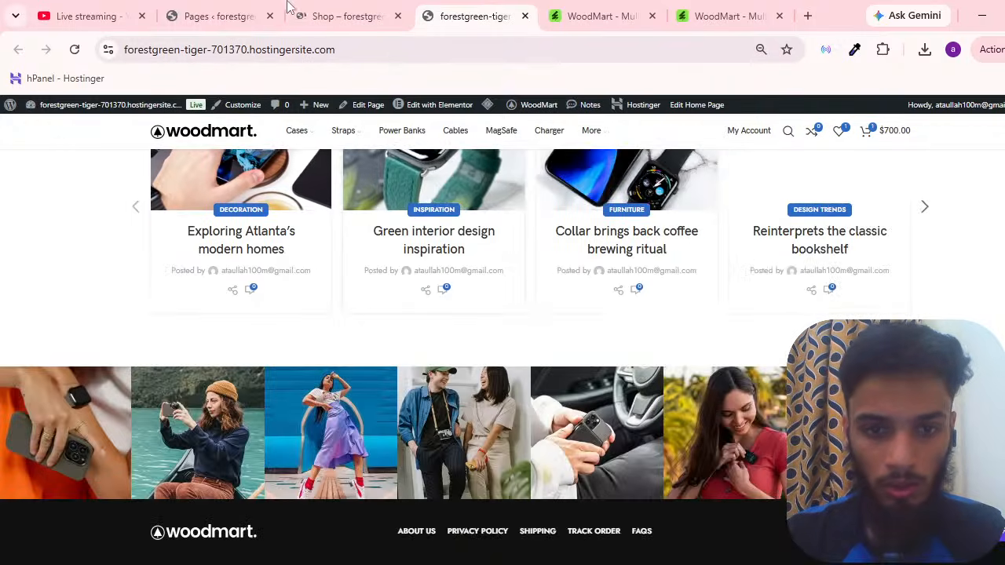
# Open the full product list in the WordPress admin, review the imported products and go to the list's second page
pyautogui.click(228, 16)
pyautogui.moveTo(73, 342)
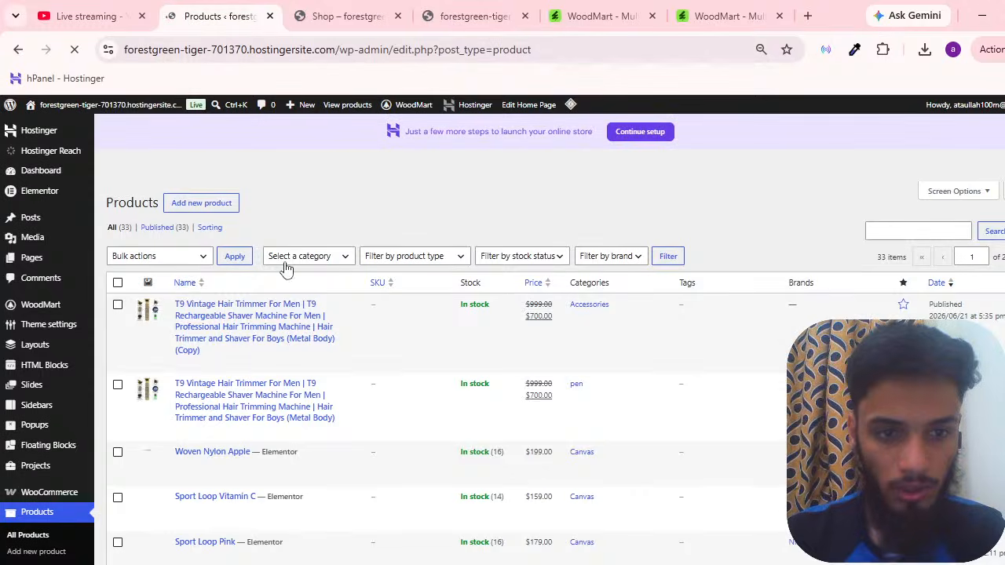
pyautogui.scroll(-3, 331, 274)
pyautogui.scroll(4, 258, 341)
pyautogui.scroll(-10, 209, 348)
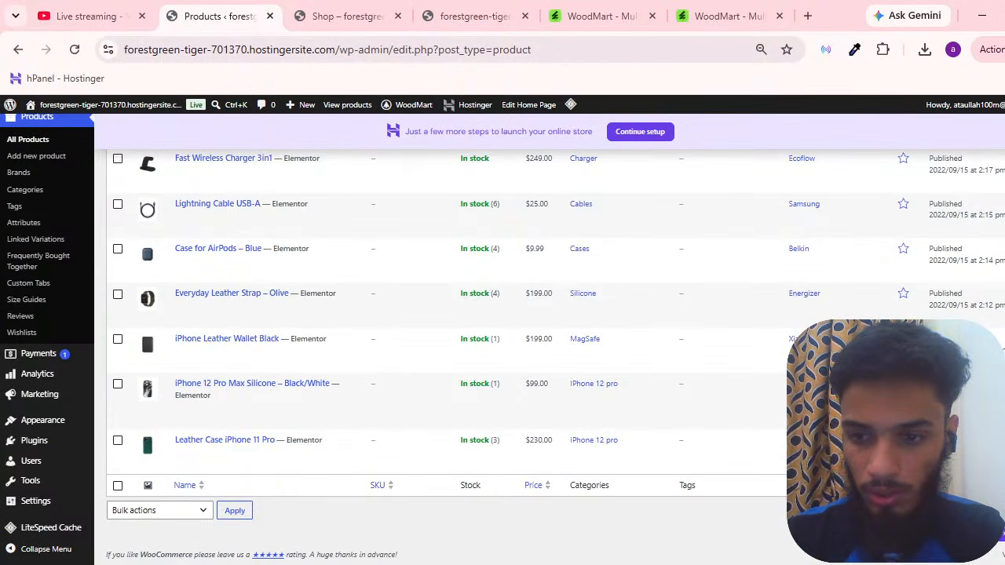
pyautogui.click(995, 510)
pyautogui.scroll(10, 572, 514)
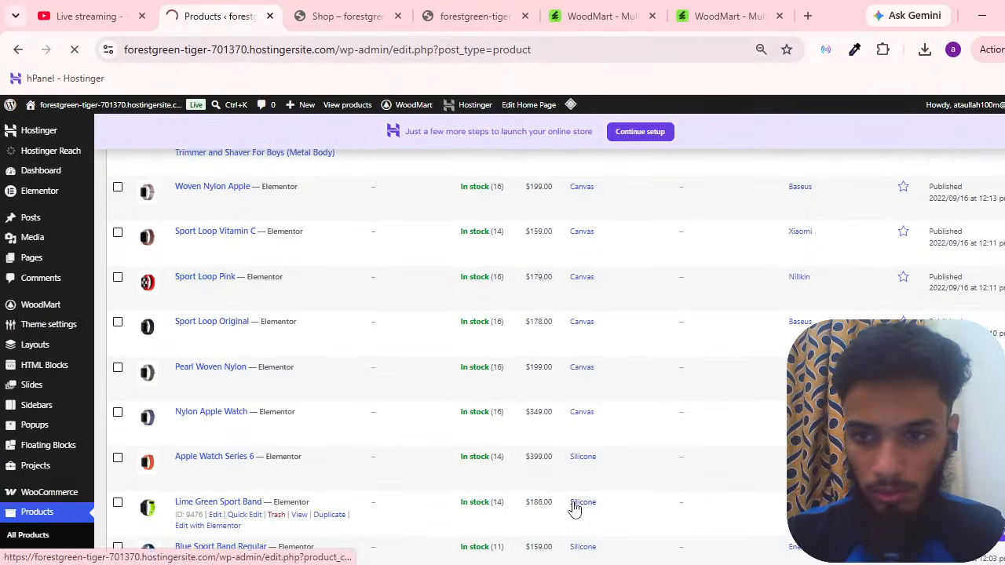
# Review the imported products on the second page of the product list
pyautogui.scroll(-3, 274, 325)
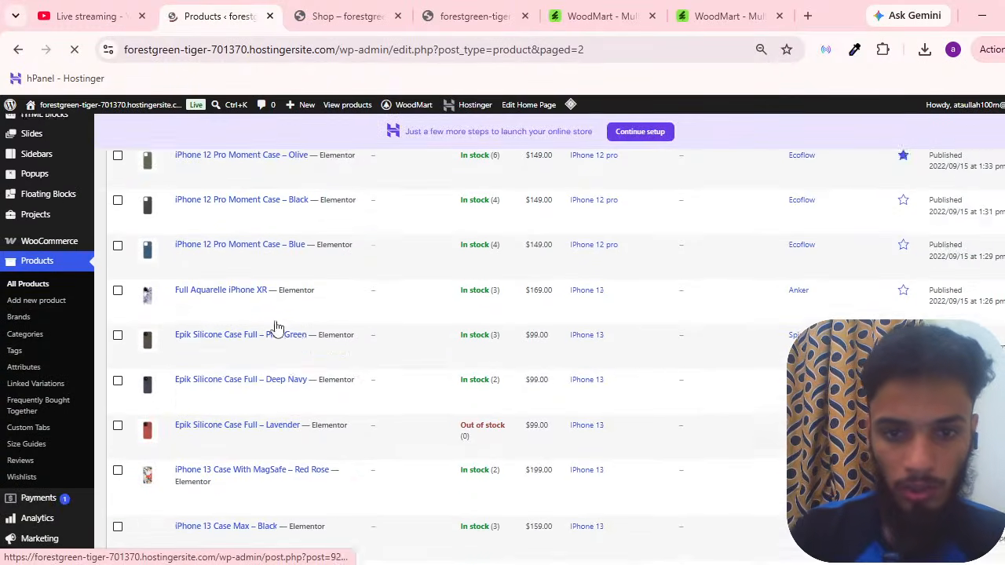
pyautogui.scroll(-3, 257, 314)
pyautogui.scroll(6, 265, 385)
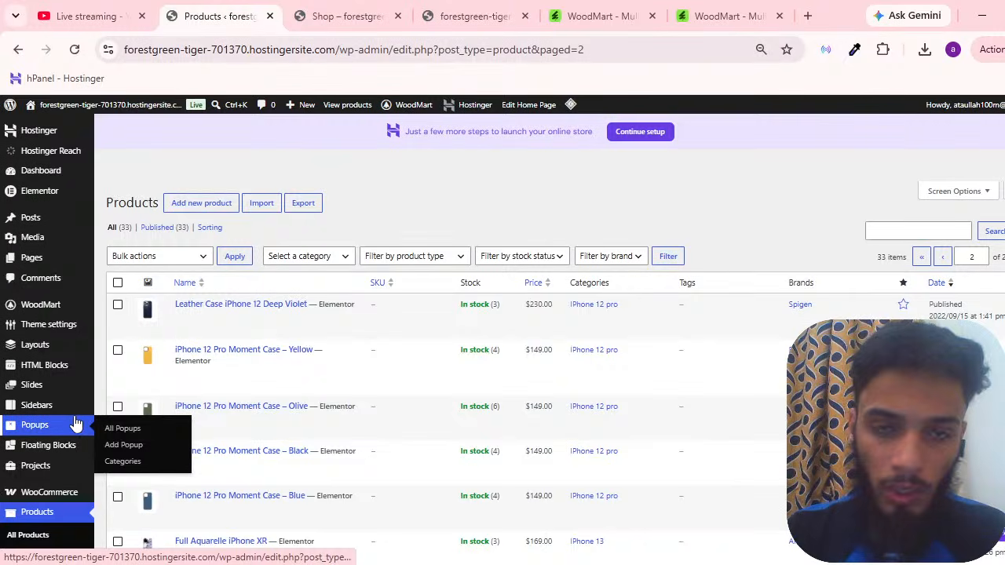
pyautogui.scroll(-5, 385, 284)
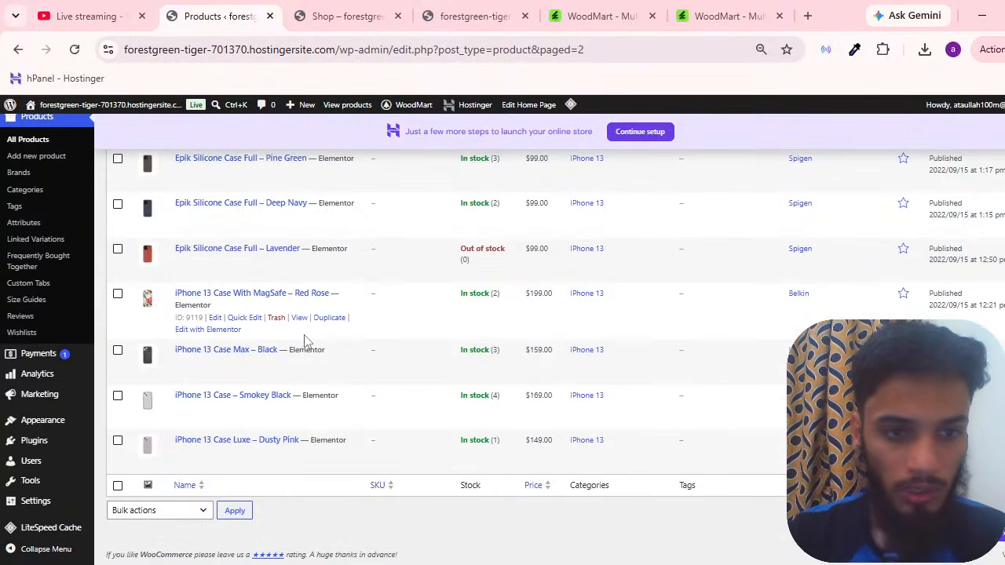
pyautogui.scroll(5, 303, 340)
pyautogui.scroll(-3, 314, 200)
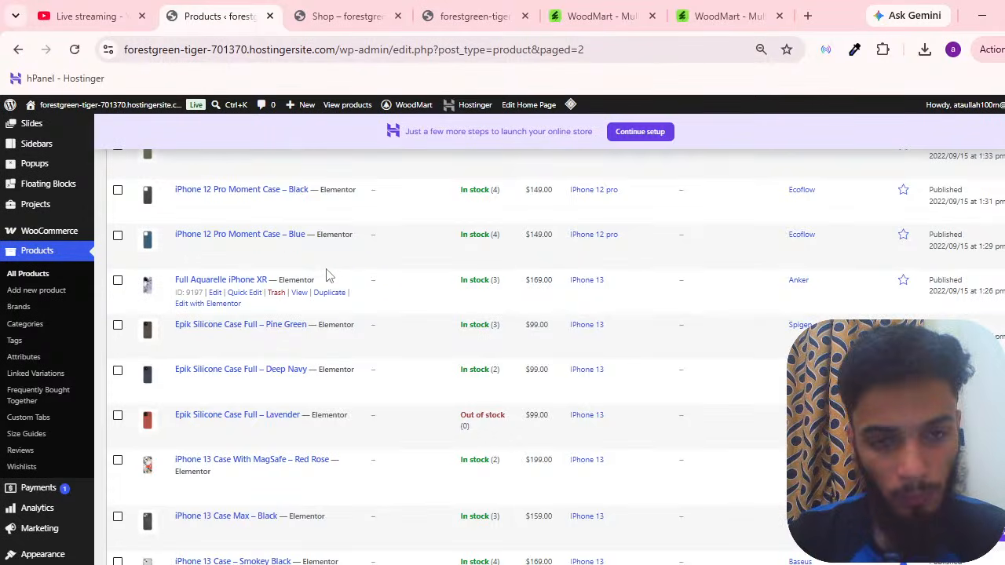
# Switch to the site's home page and check the hero slider's slides and the sections below it
pyautogui.click(348, 14)
pyautogui.click(493, 14)
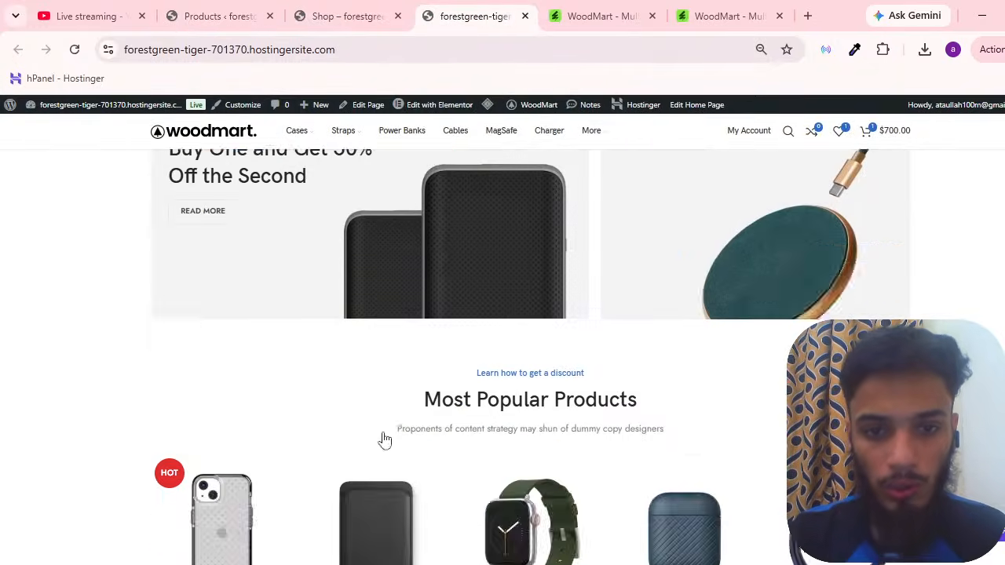
pyautogui.scroll(-5, 381, 437)
pyautogui.scroll(5, 246, 410)
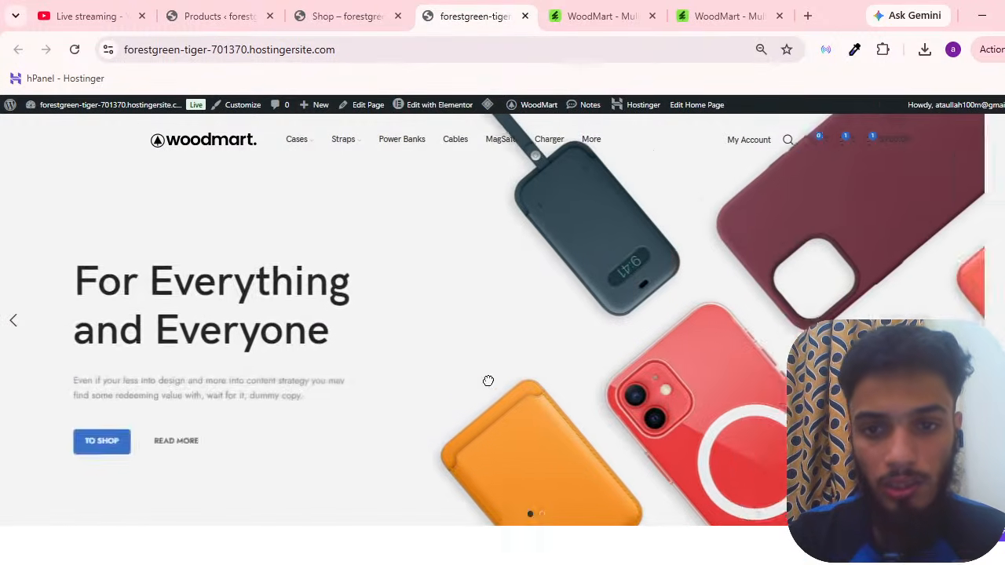
pyautogui.moveTo(488, 381); pyautogui.dragTo(336, 400)
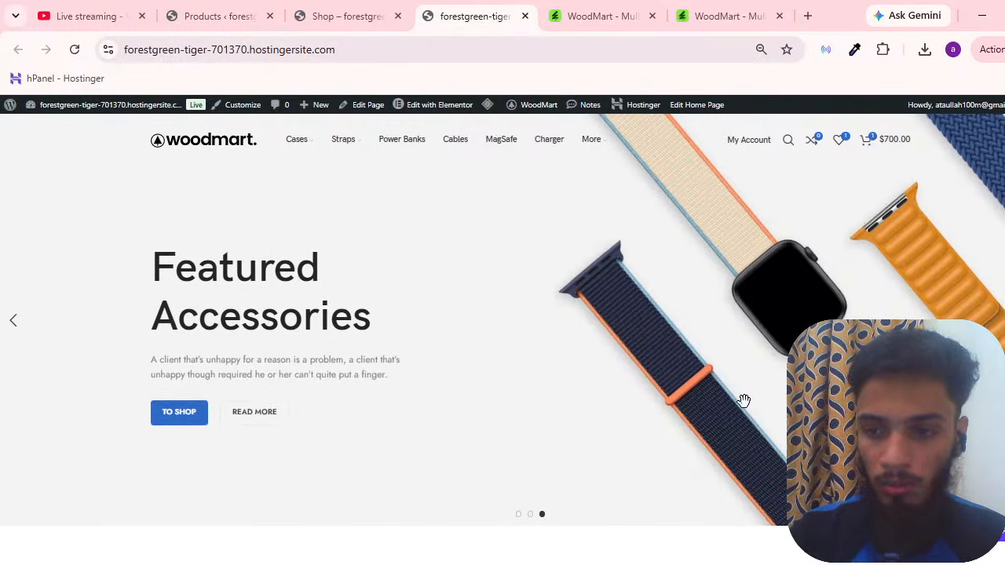
pyautogui.scroll(-12, 102, 493)
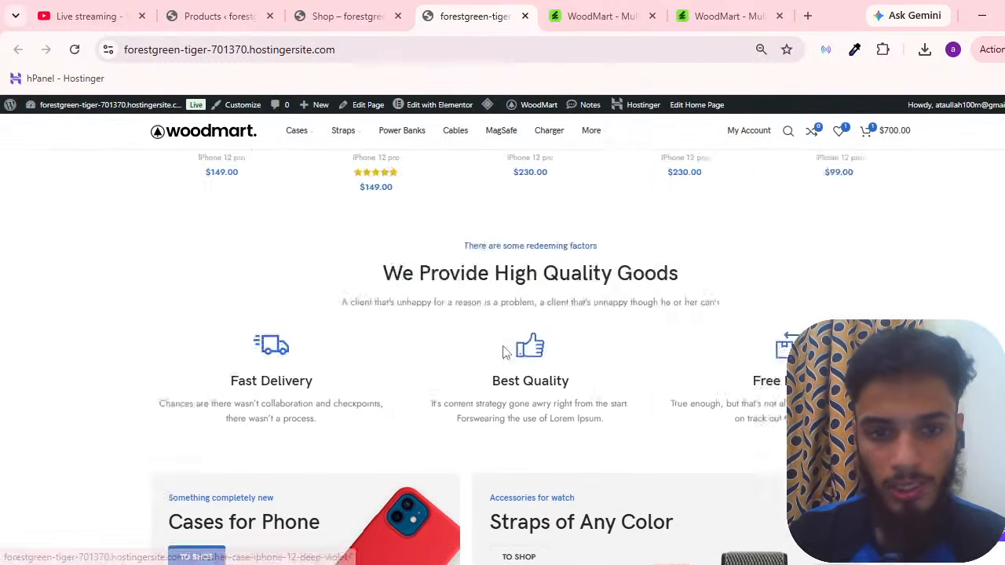
pyautogui.scroll(4, 102, 493)
pyautogui.scroll(8, 102, 494)
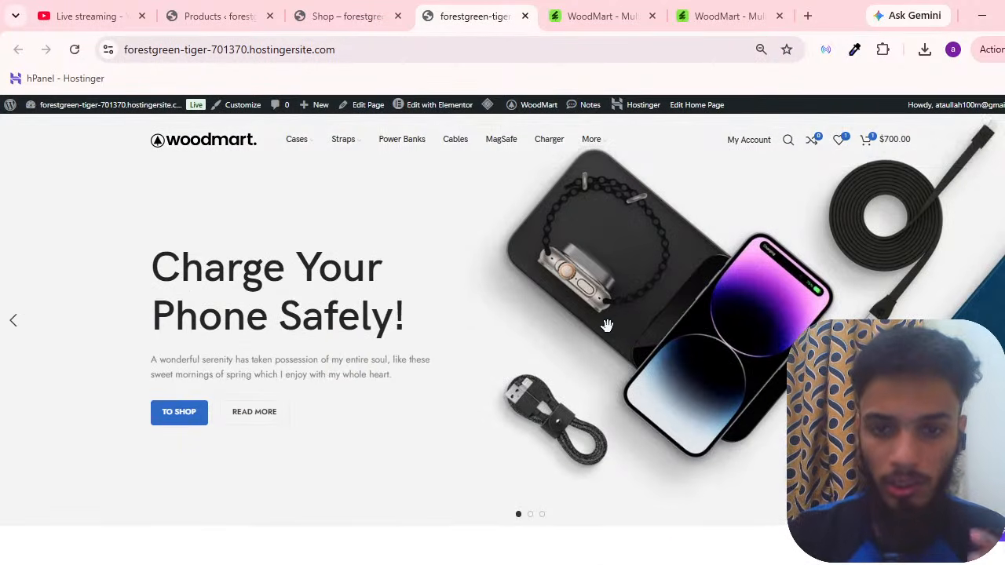
# Examine the home page's header menu, hero slider and product category row
pyautogui.scroll(-3, 620, 345)
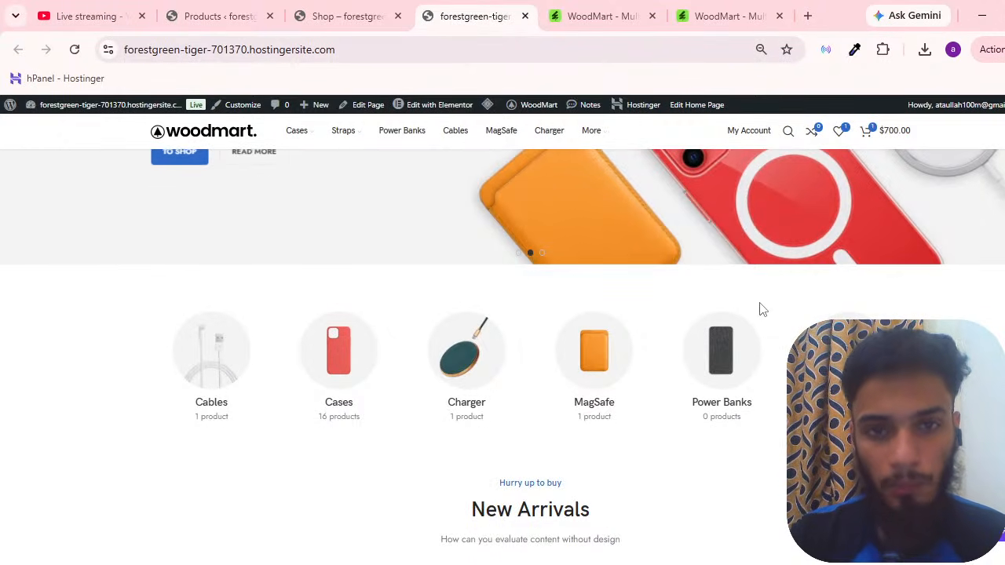
pyautogui.scroll(3, 758, 305)
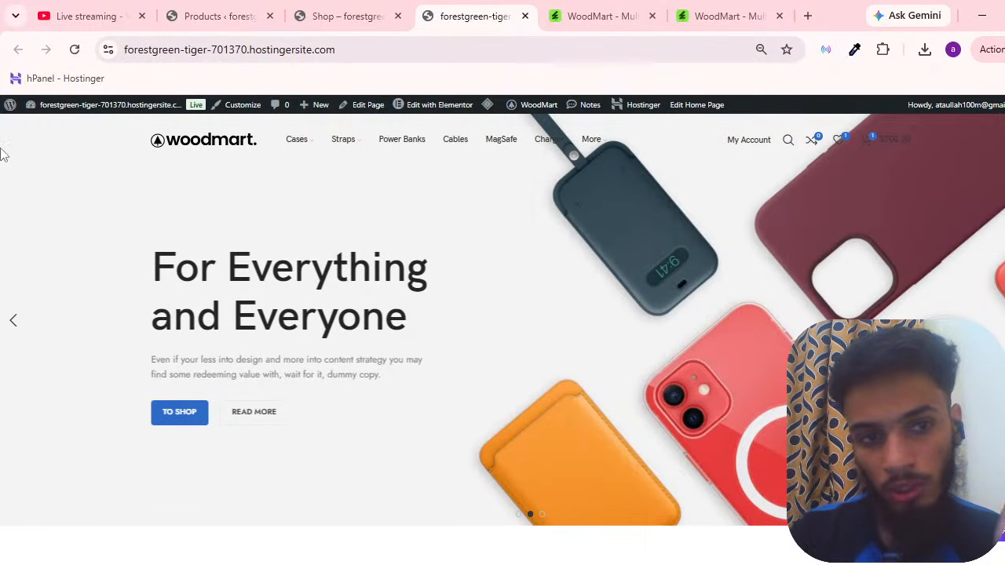
pyautogui.moveTo(25, 124); pyautogui.dragTo(540, 369)
pyautogui.scroll(-6, 747, 437)
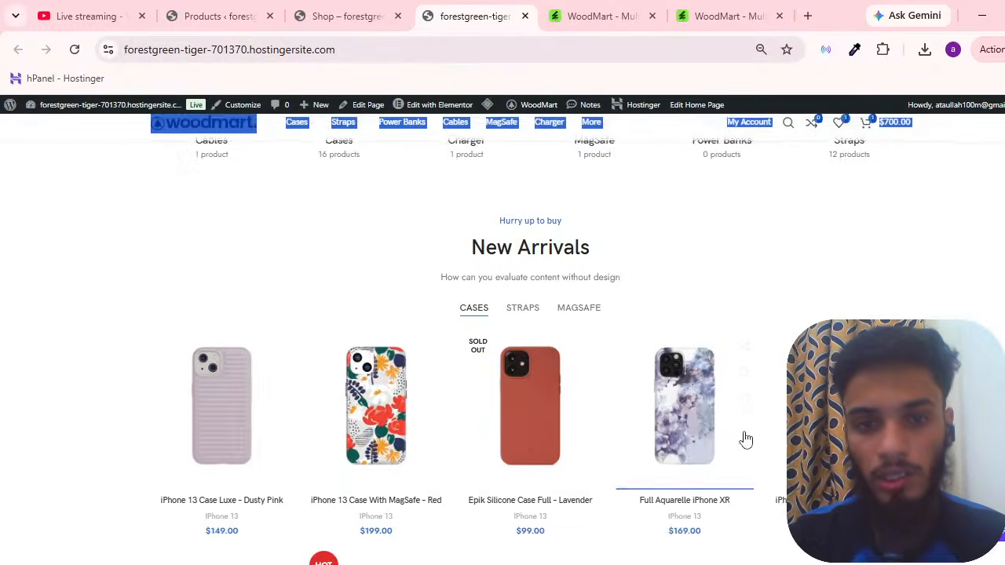
pyautogui.scroll(6, 769, 478)
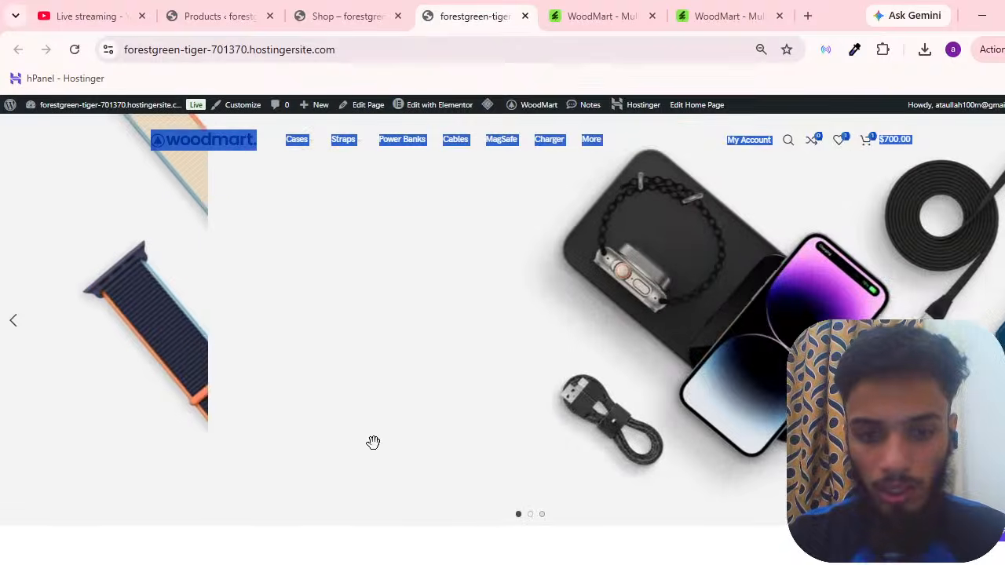
pyautogui.scroll(-10, 377, 446)
pyautogui.scroll(4, 385, 464)
pyautogui.click(75, 453)
pyautogui.scroll(6, 202, 437)
pyautogui.scroll(-4, 206, 448)
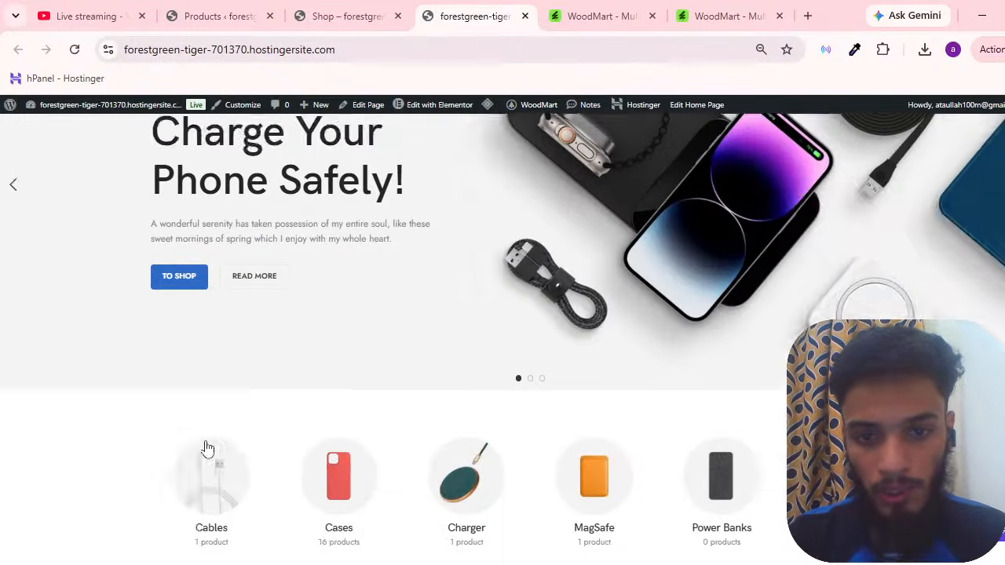
# Review the home page's New Arrivals products, quality features and promotional banners
pyautogui.scroll(-3, 241, 431)
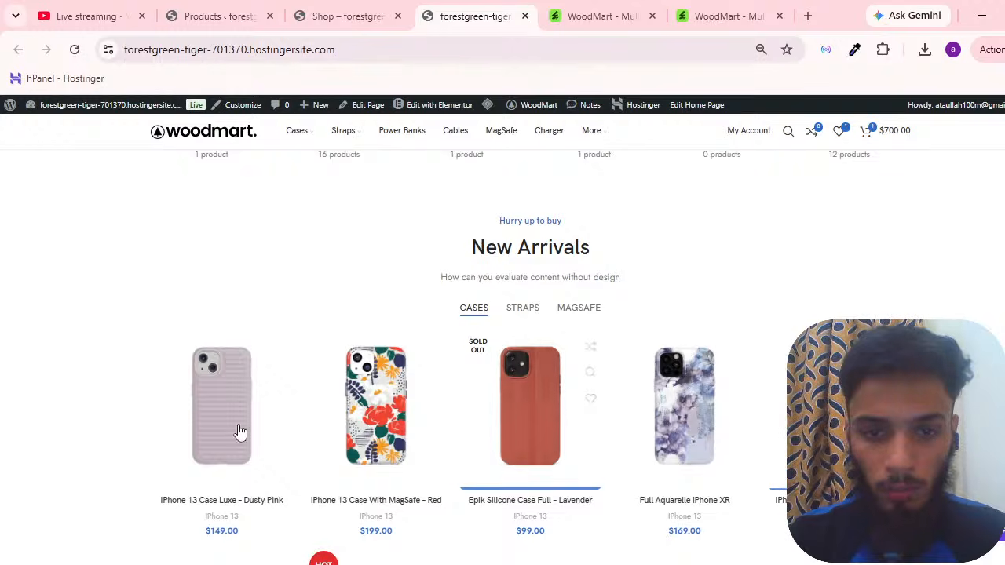
pyautogui.scroll(-3, 63, 376)
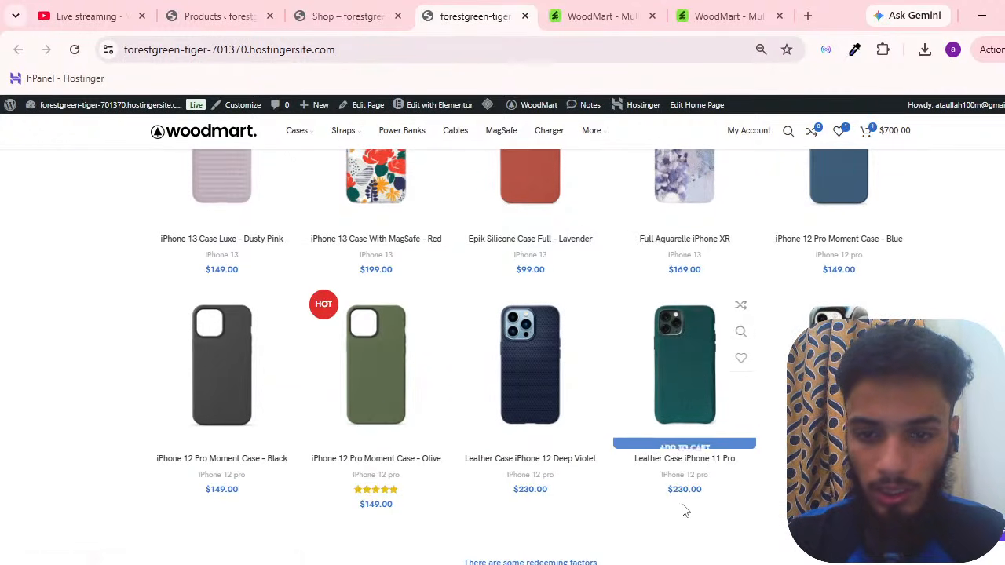
pyautogui.scroll(-5, 62, 451)
pyautogui.scroll(-2, 650, 426)
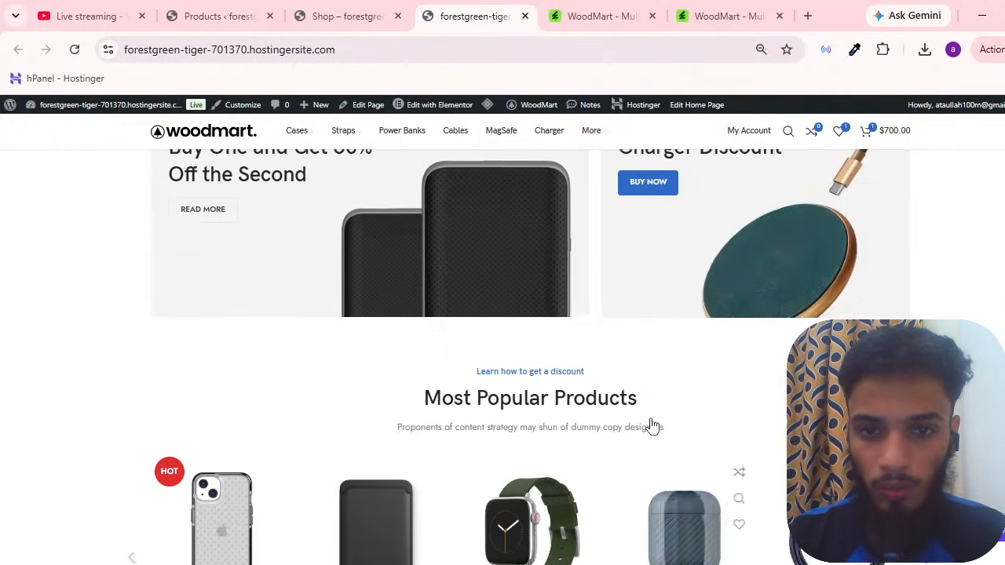
pyautogui.scroll(5, 381, 408)
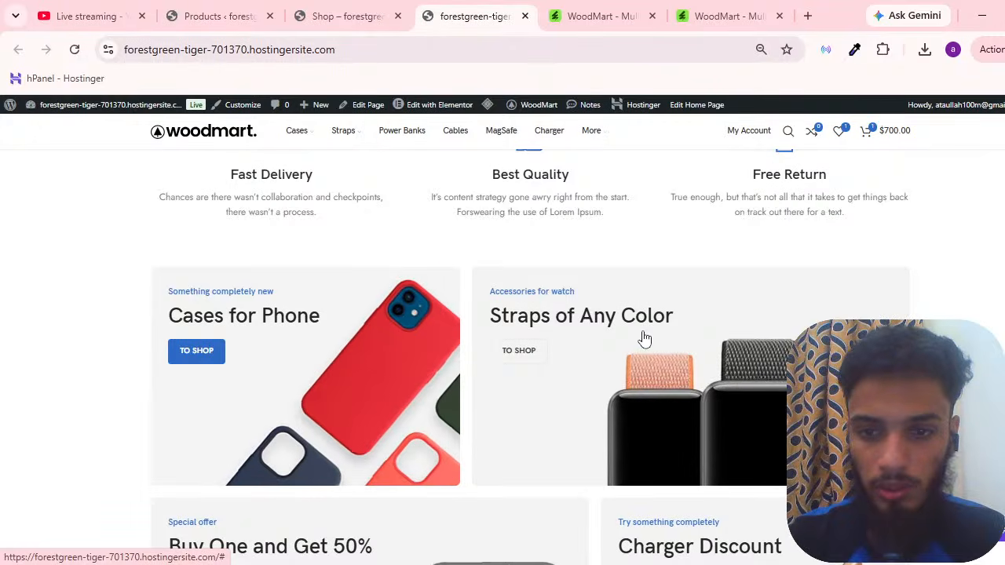
pyautogui.scroll(-3, 675, 343)
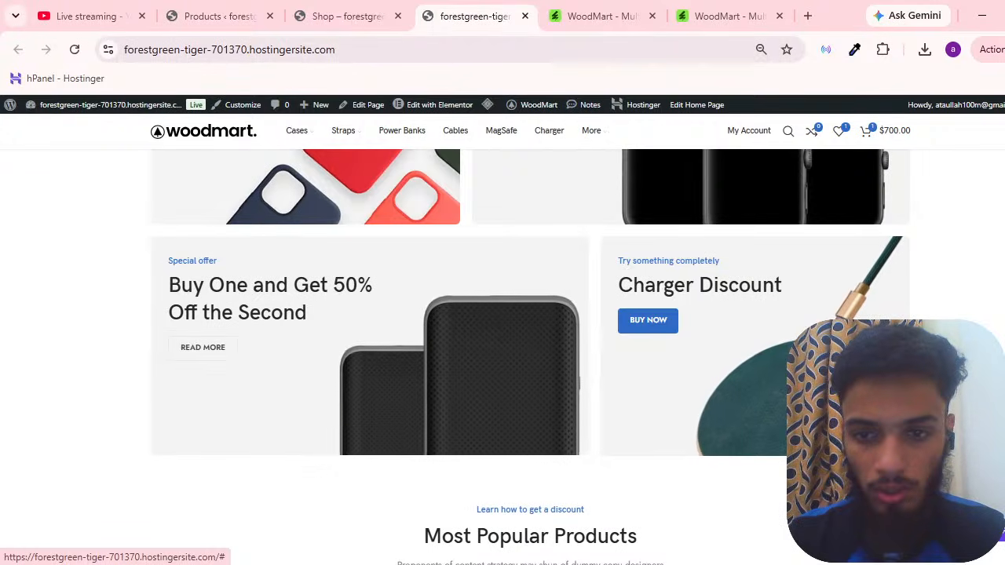
# Review the home page from Most Popular Products to the footer and advance the Interesting About Gadgets article carousel
pyautogui.scroll(-10, 101, 337)
pyautogui.scroll(7, 101, 337)
pyautogui.scroll(-7, 105, 340)
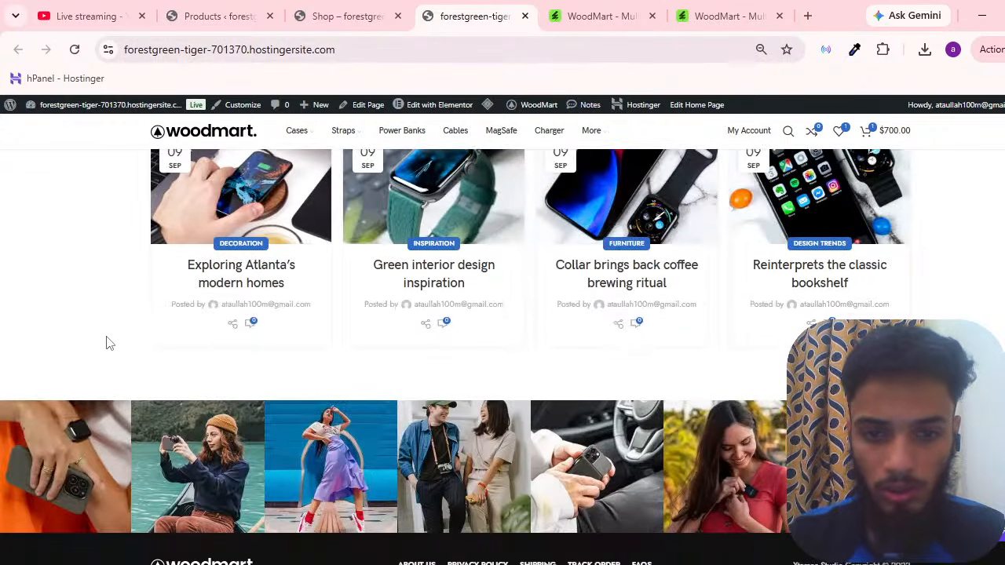
pyautogui.scroll(7, 397, 417)
pyautogui.scroll(-3, 397, 417)
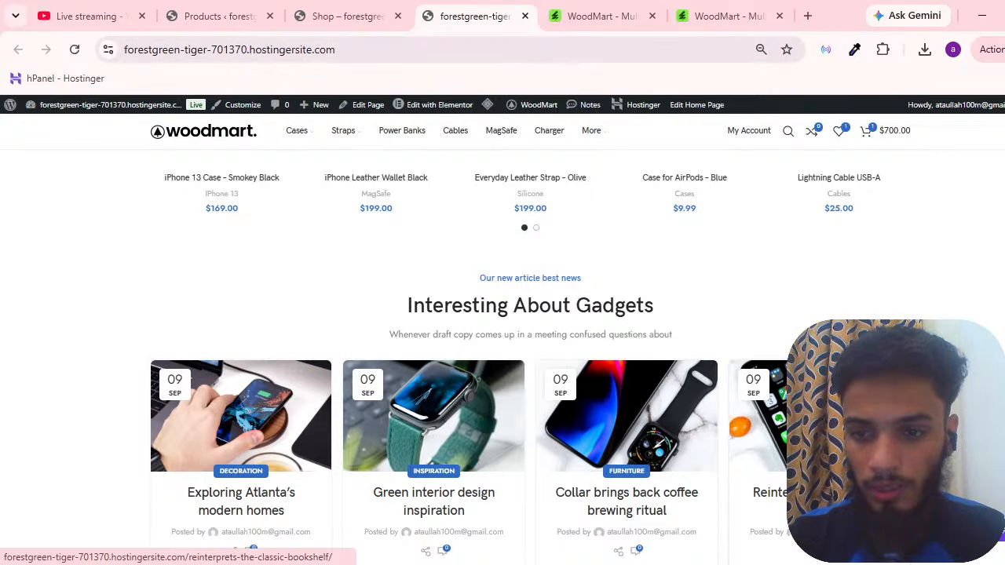
pyautogui.click(924, 468)
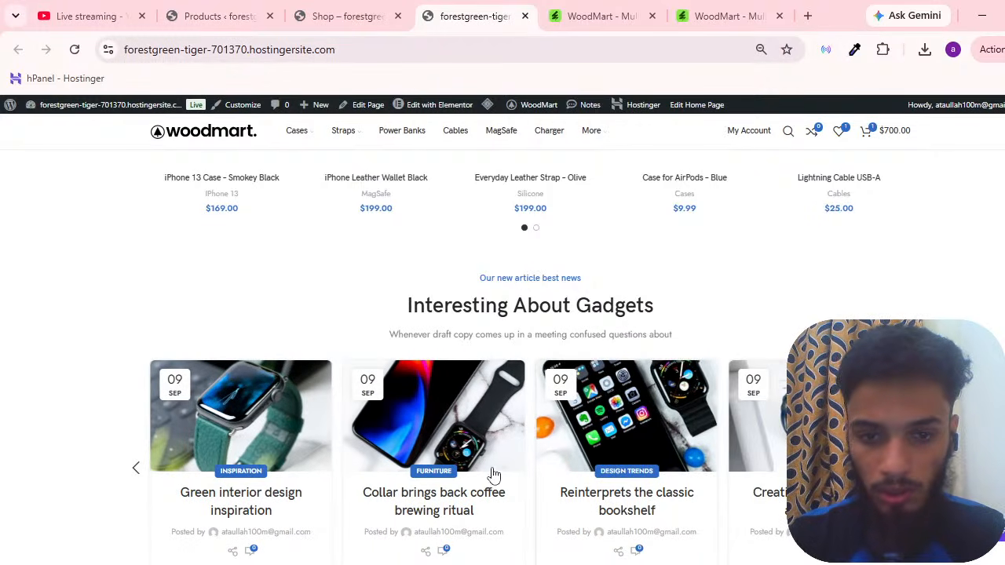
pyautogui.scroll(12, 460, 298)
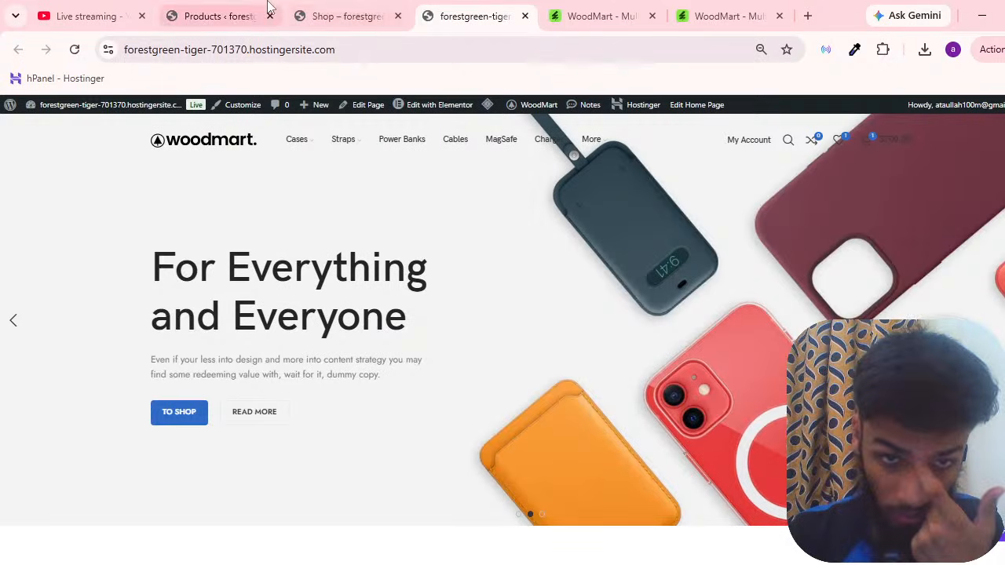
pyautogui.click(365, 13)
pyautogui.click(220, 16)
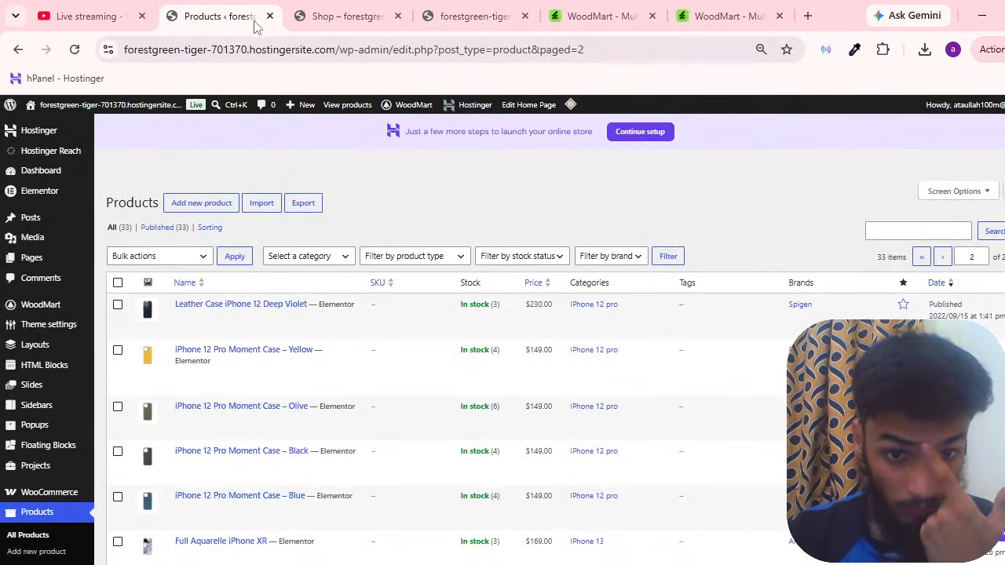
pyautogui.scroll(-3, 209, 518)
pyautogui.scroll(3, 209, 518)
pyautogui.click(473, 16)
pyautogui.scroll(-1, 474, 155)
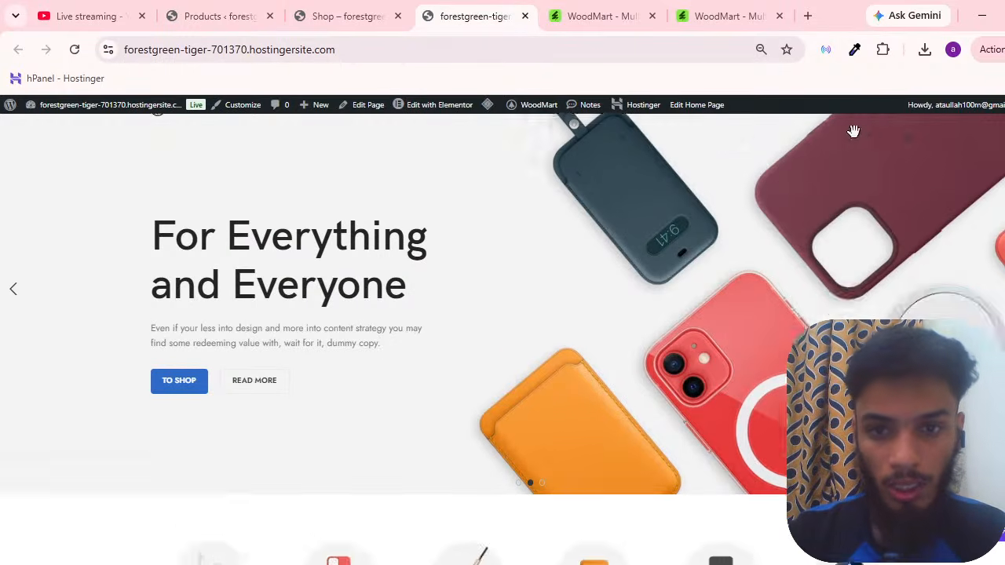
pyautogui.scroll(1, 473, 155)
# Return to the WordPress admin, look over its sections and open the list of all pages
pyautogui.click(220, 15)
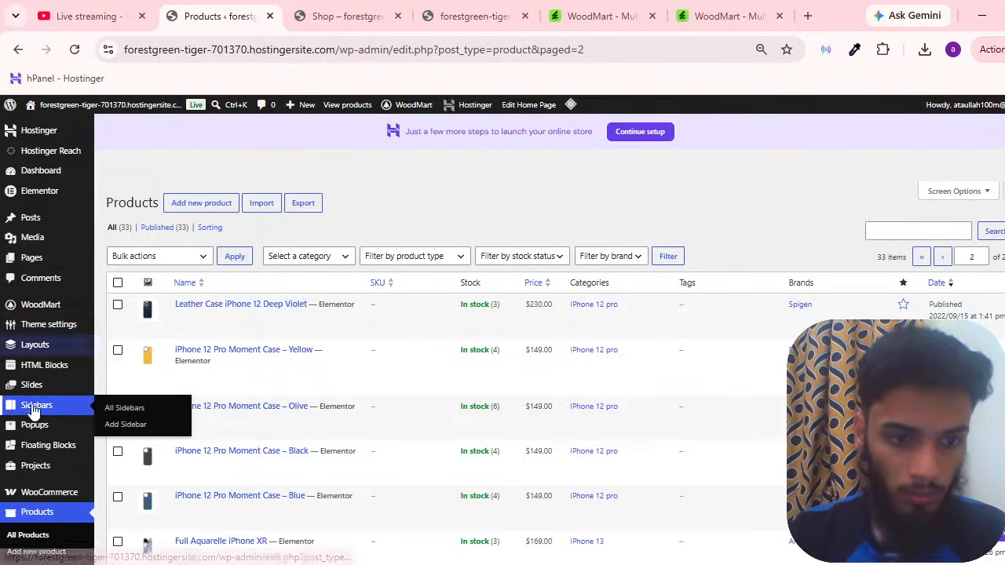
pyautogui.scroll(-5, 177, 450)
pyautogui.scroll(5, 177, 450)
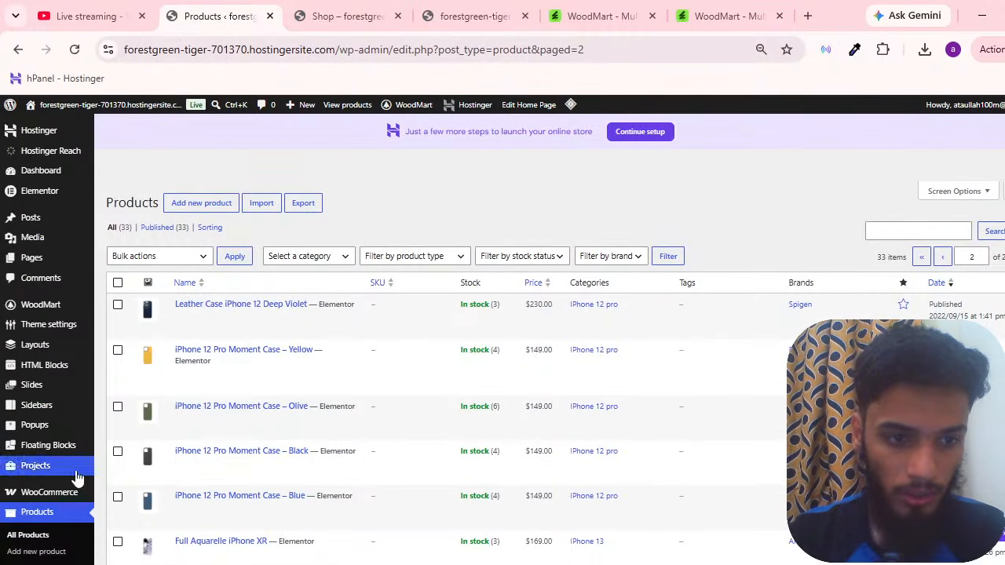
pyautogui.scroll(-3, 78, 510)
pyautogui.scroll(3, 66, 357)
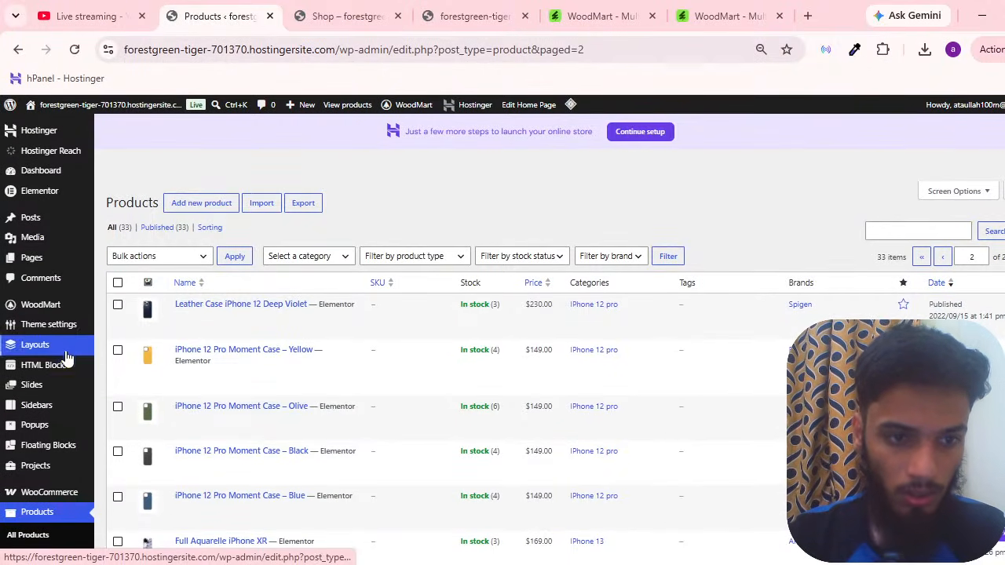
pyautogui.click(63, 278)
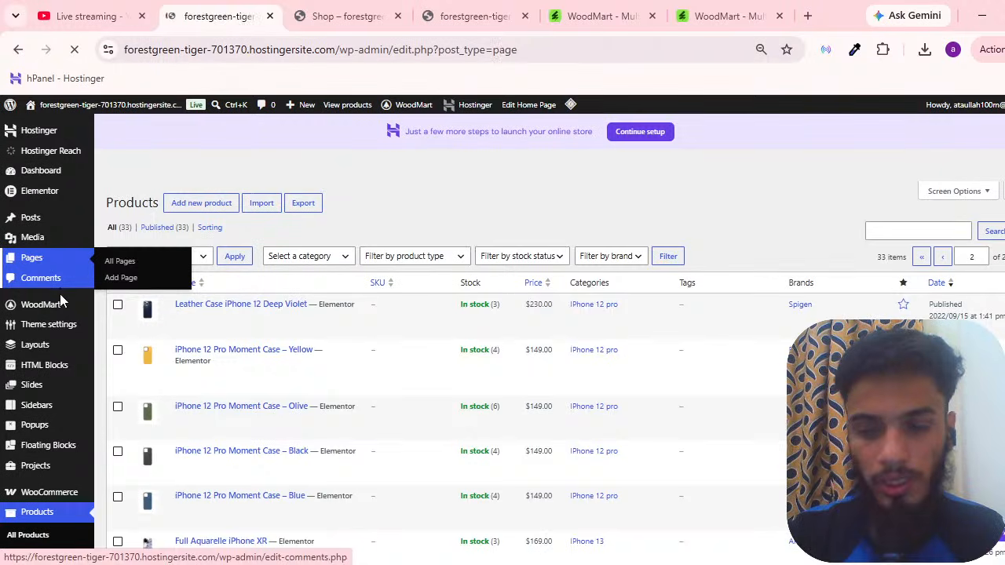
pyautogui.scroll(-3, 287, 428)
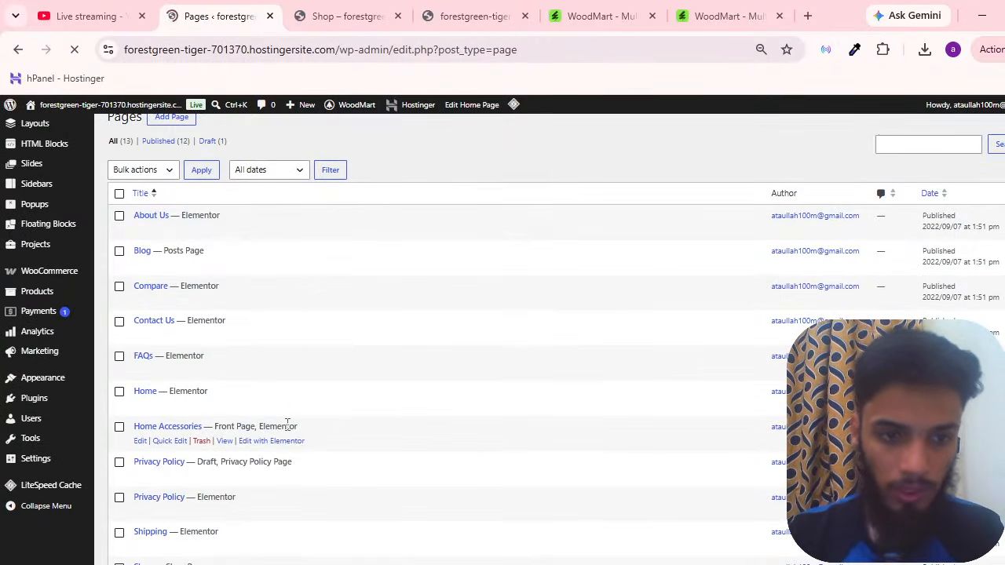
# Go back to the site's home page and swipe through the hero slider's slides
pyautogui.click(475, 16)
pyautogui.moveTo(401, 248); pyautogui.dragTo(22, 408)
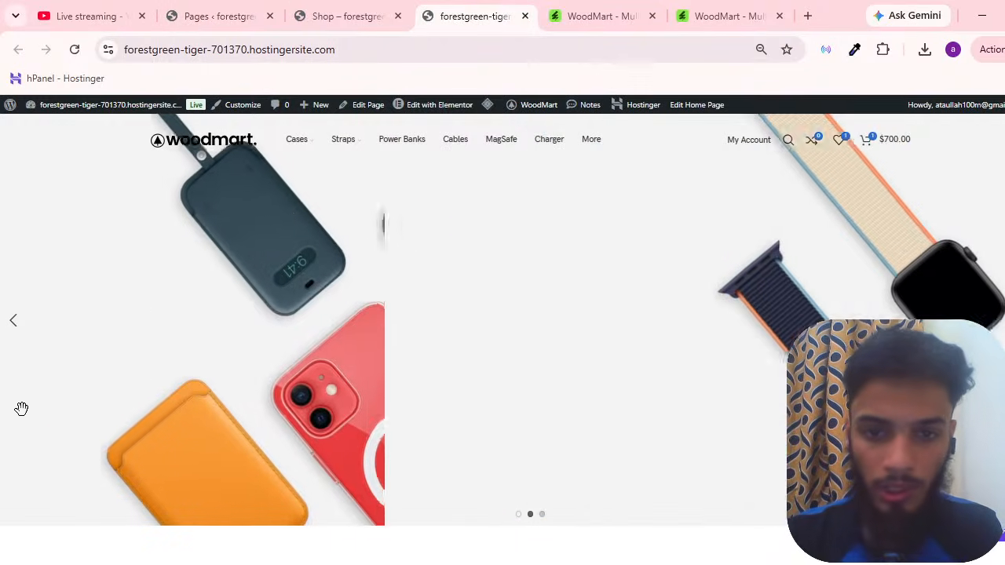
pyautogui.moveTo(55, 240); pyautogui.dragTo(3, 255)
# Return to the admin's page list, review it and view the Home Accessories front page in a new tab
pyautogui.click(262, 11)
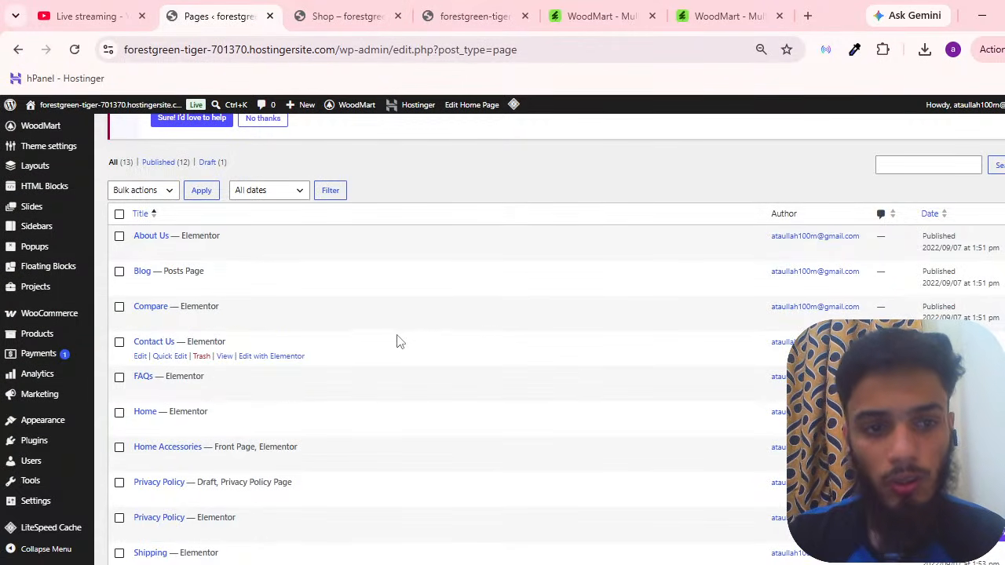
pyautogui.scroll(-3, 397, 342)
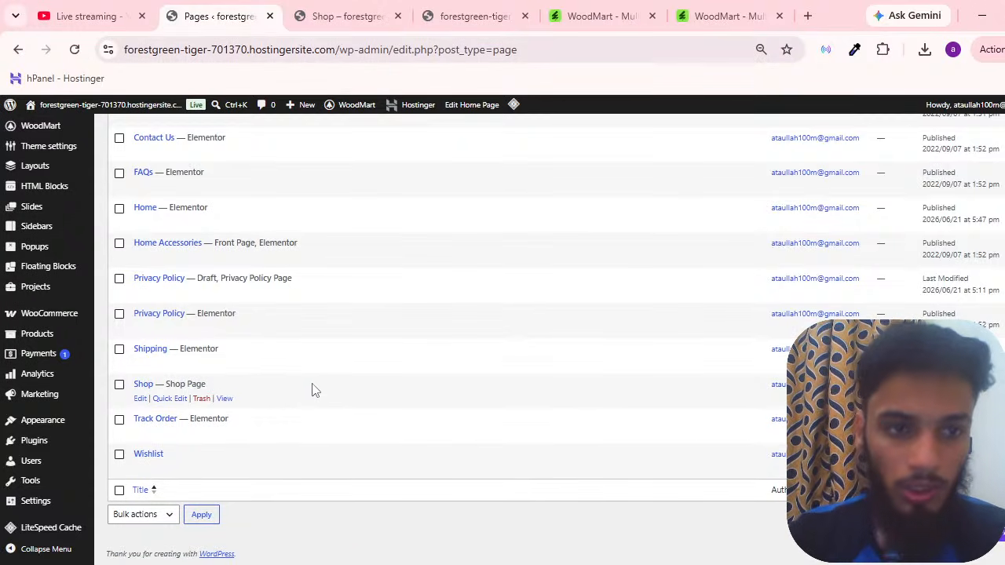
pyautogui.scroll(4, 312, 390)
pyautogui.scroll(-4, 215, 412)
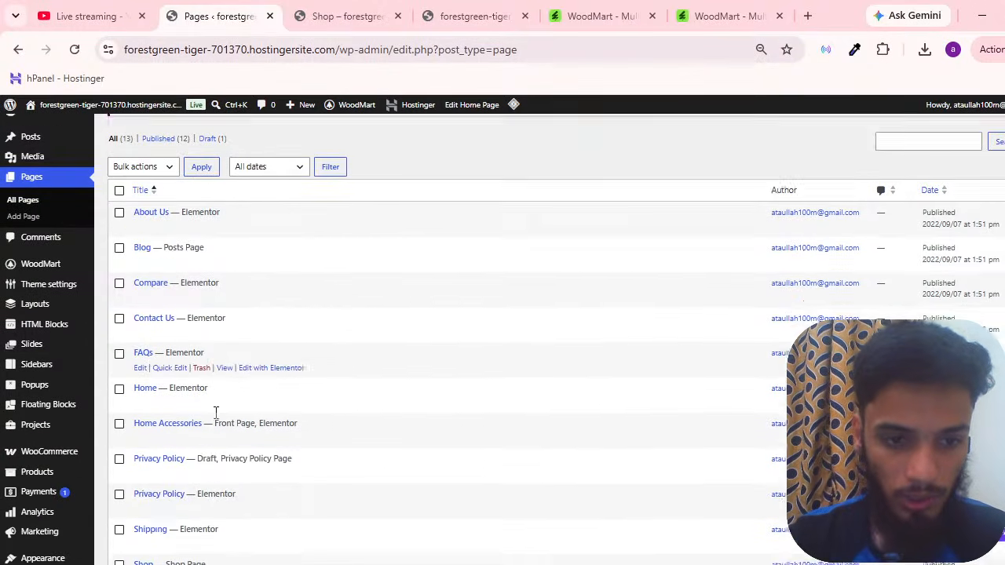
pyautogui.middleClick(224, 256)
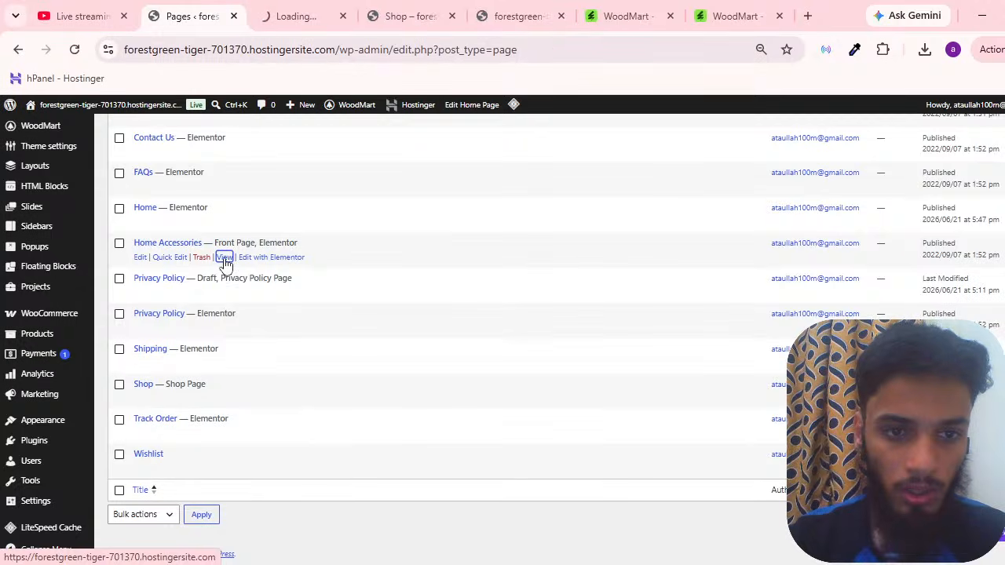
# Check the newly opened Home Accessories preview against the already open home page and close the duplicate tab
pyautogui.click(384, 10)
pyautogui.click(487, 7)
pyautogui.click(305, 11)
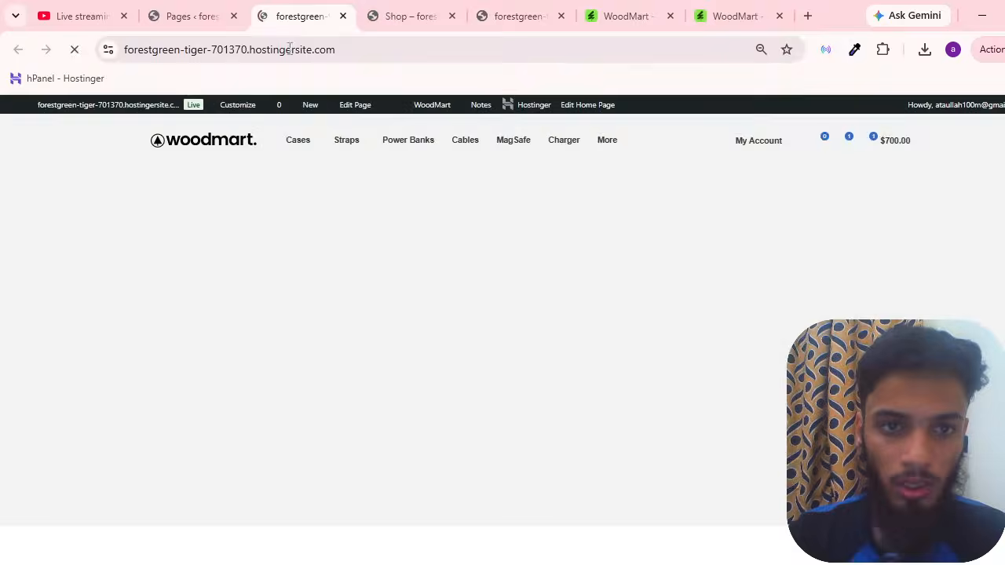
pyautogui.click(199, 14)
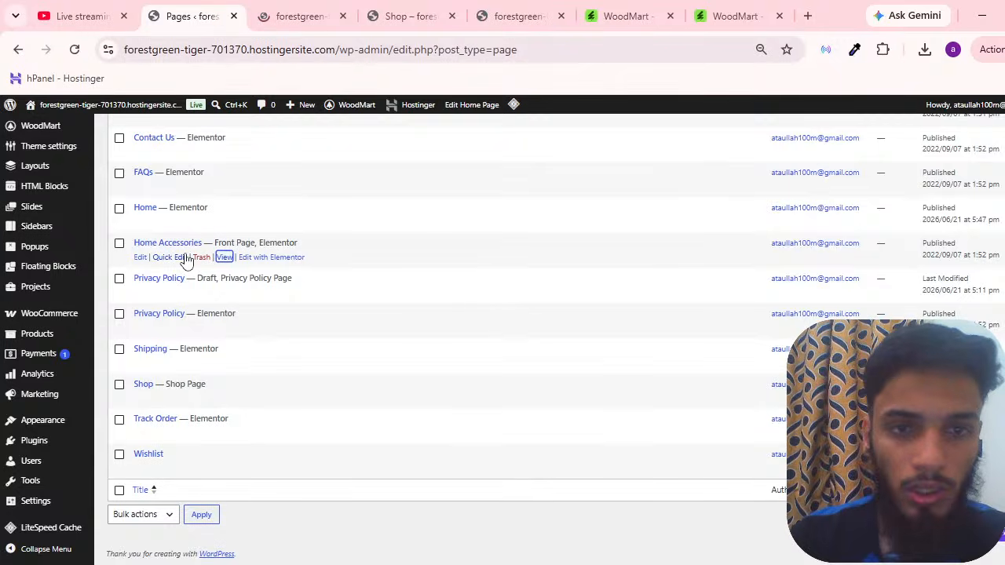
pyautogui.click(516, 16)
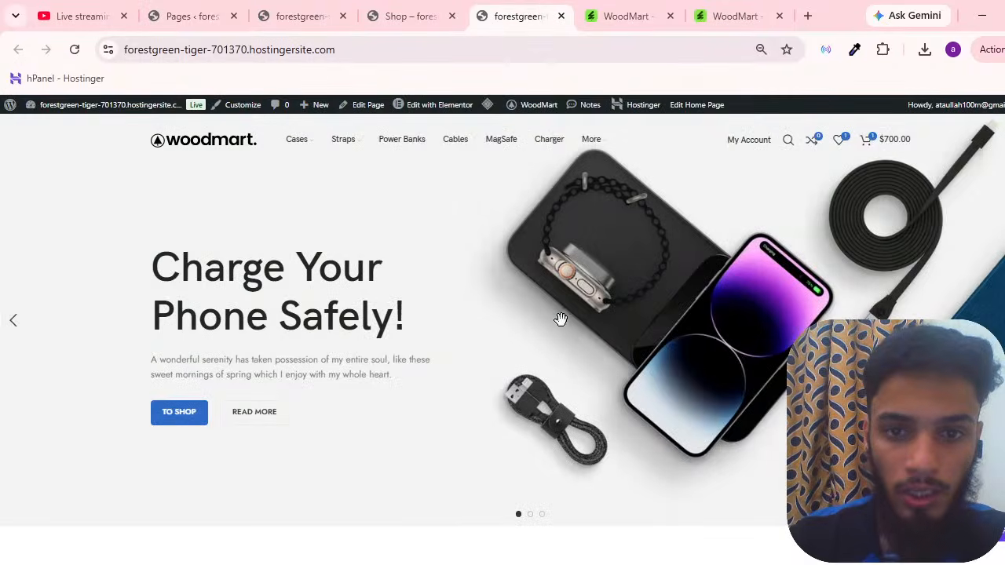
pyautogui.scroll(-10, 560, 319)
pyautogui.click(259, 15)
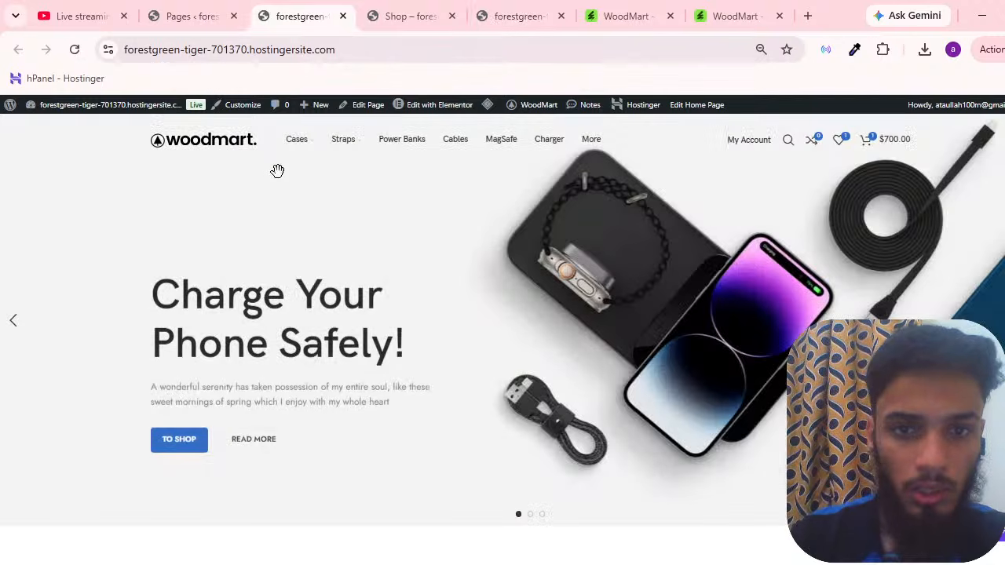
pyautogui.hotkey('ctrl', 'w')
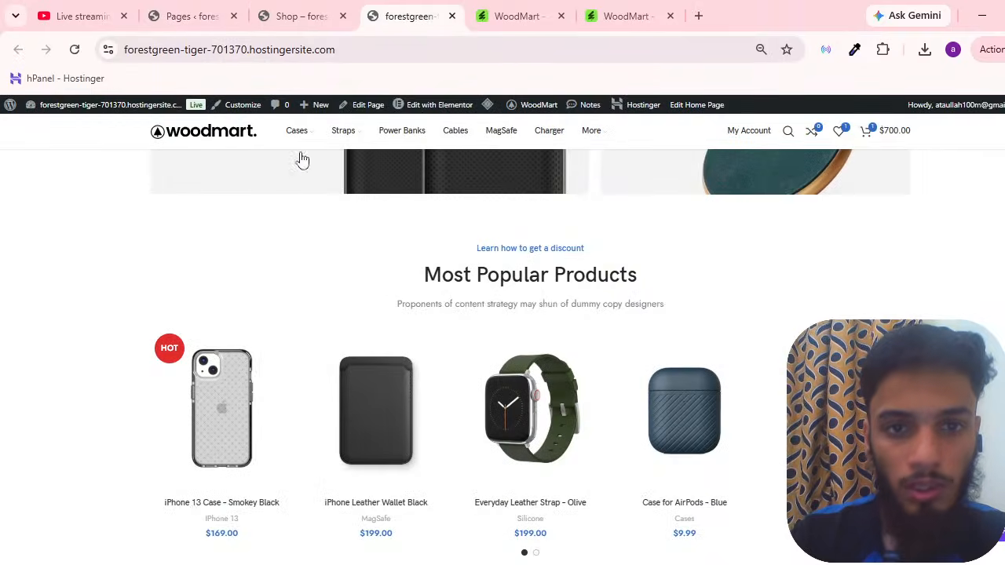
# Open the Home Accessories front page in the Elementor editor
pyautogui.scroll(8, 534, 291)
pyautogui.scroll(3, 338, 334)
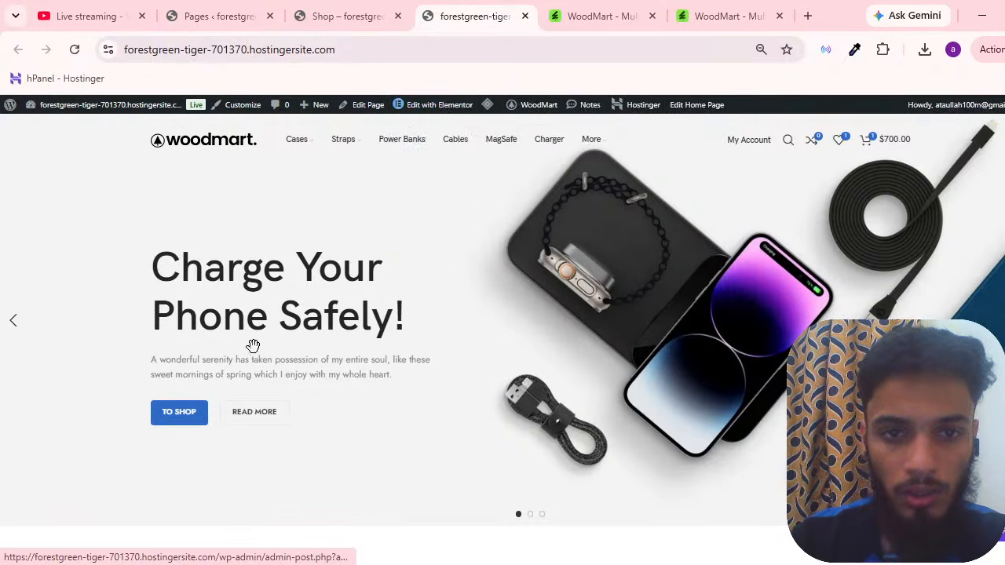
pyautogui.moveTo(466, 111)
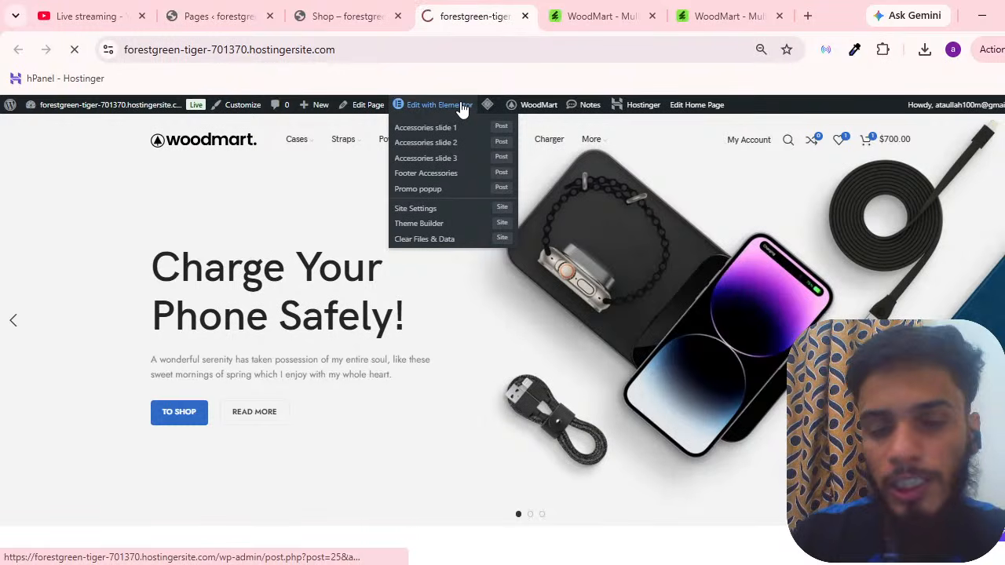
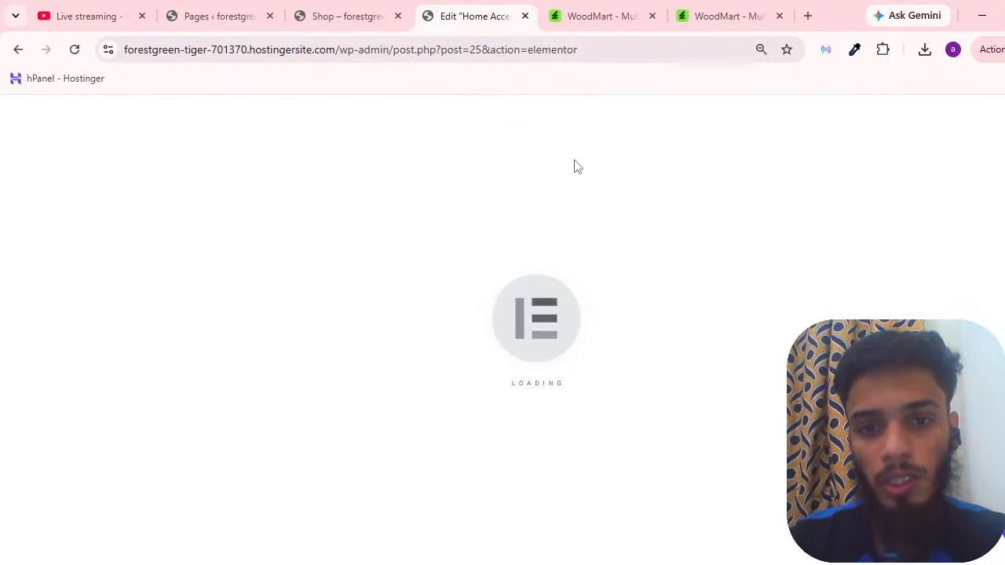
pyautogui.click(126, 11)
pyautogui.click(220, 13)
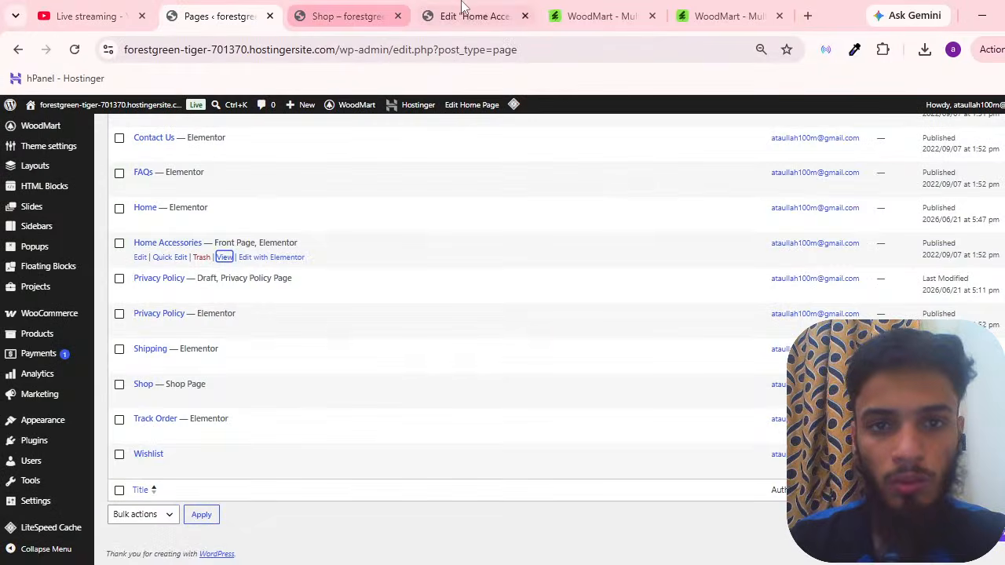
pyautogui.click(469, 8)
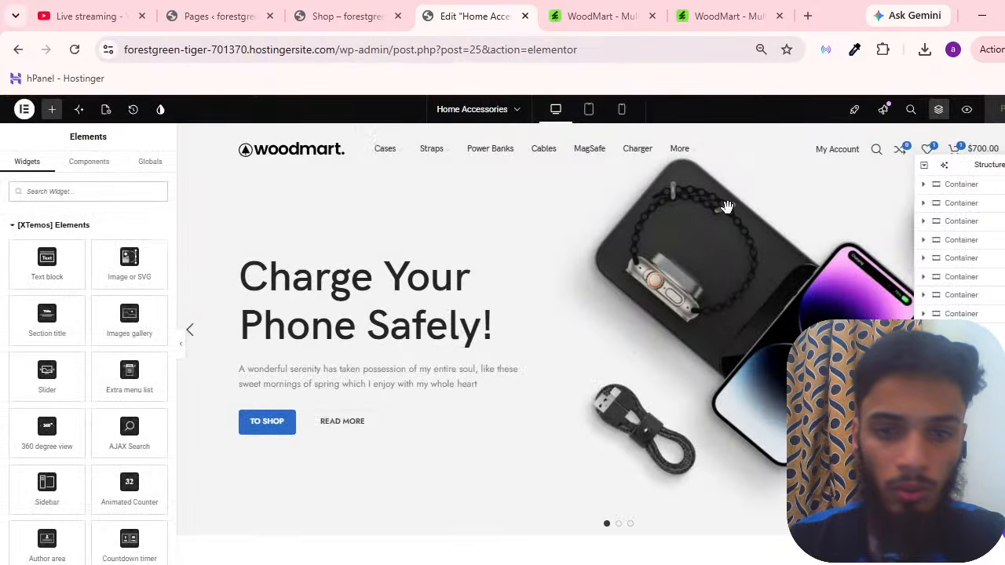
# Examine the Home Accessories page in the editor along with the widget library, from the XTemos elements to the Basic and Pro groups
pyautogui.scroll(-3, 706, 236)
pyautogui.scroll(-4, 550, 283)
pyautogui.scroll(8, 538, 264)
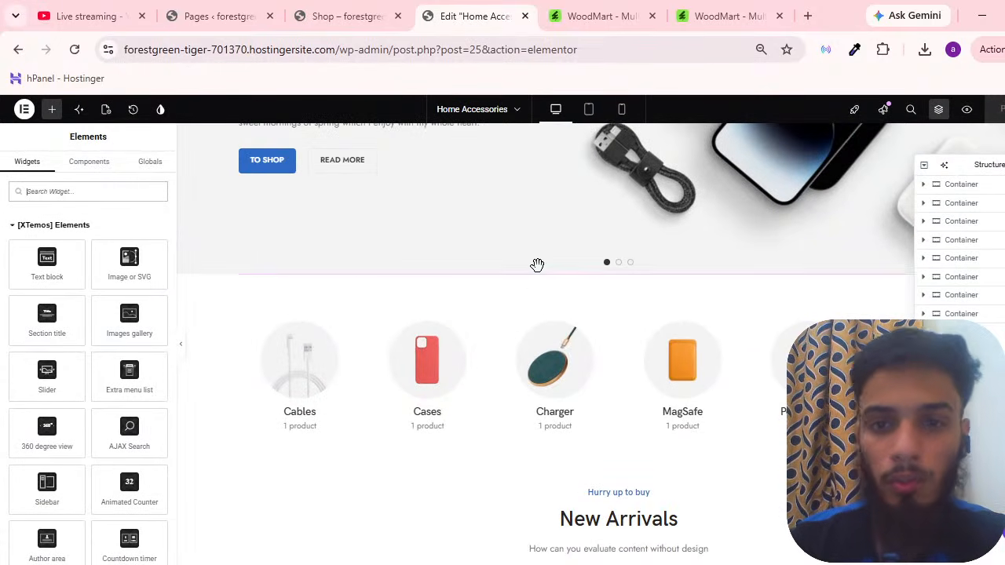
pyautogui.scroll(-3, 280, 243)
pyautogui.scroll(-5, 96, 269)
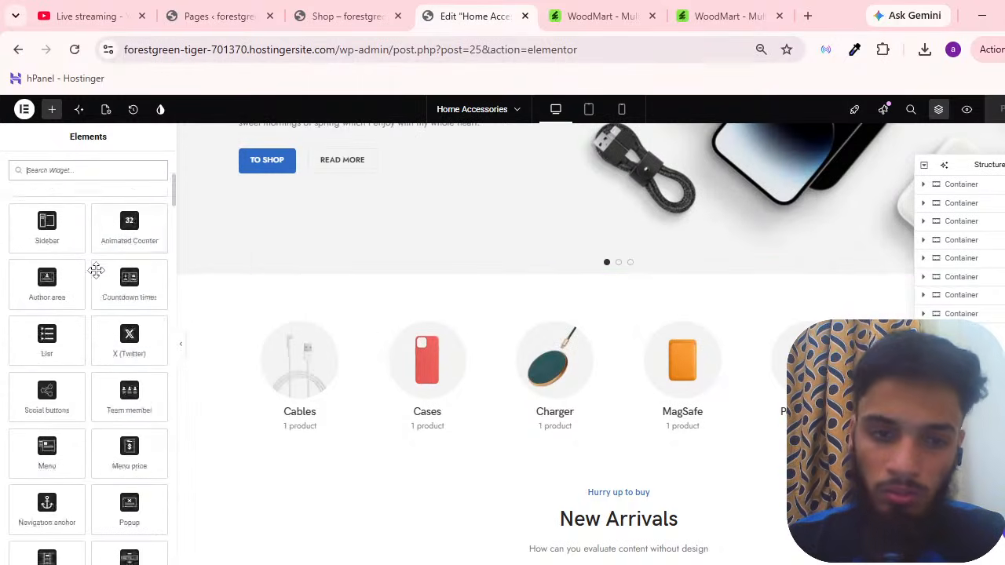
pyautogui.scroll(3, 393, 291)
pyautogui.scroll(-5, 392, 296)
pyautogui.scroll(2, 389, 292)
pyautogui.scroll(-4, 386, 287)
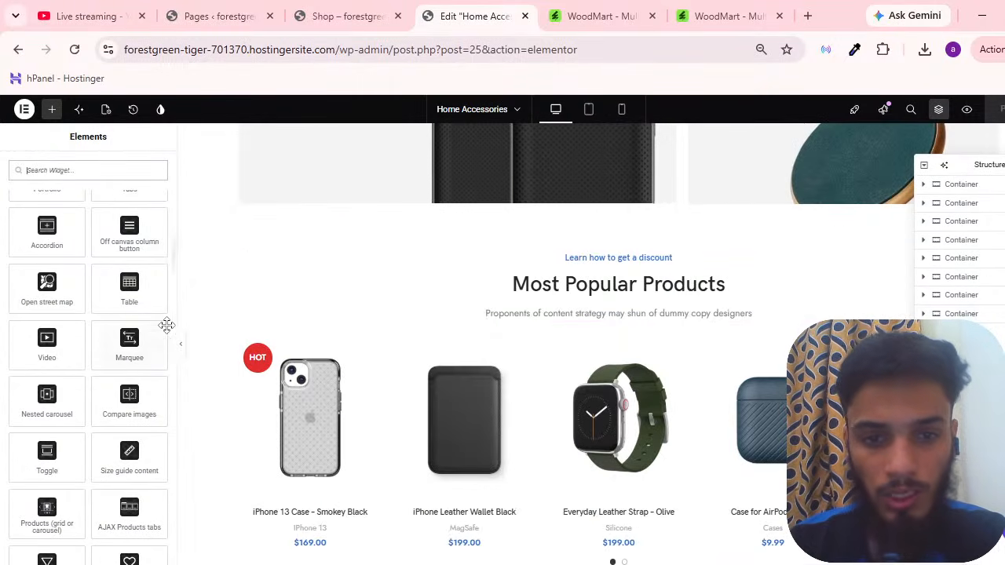
pyautogui.scroll(5, 157, 325)
pyautogui.scroll(3, 587, 305)
pyautogui.scroll(6, 587, 305)
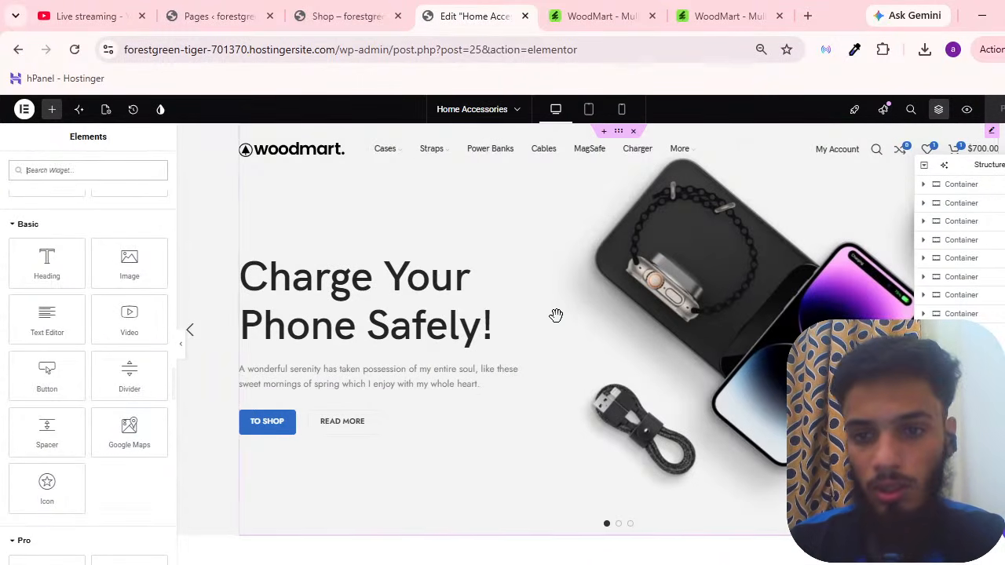
# Open the hero slider's settings, and shorten the New Arrivals section's subtitle to "buy"
pyautogui.click(772, 213)
pyautogui.scroll(-3, 557, 204)
pyautogui.scroll(-6, 558, 205)
pyautogui.scroll(3, 568, 222)
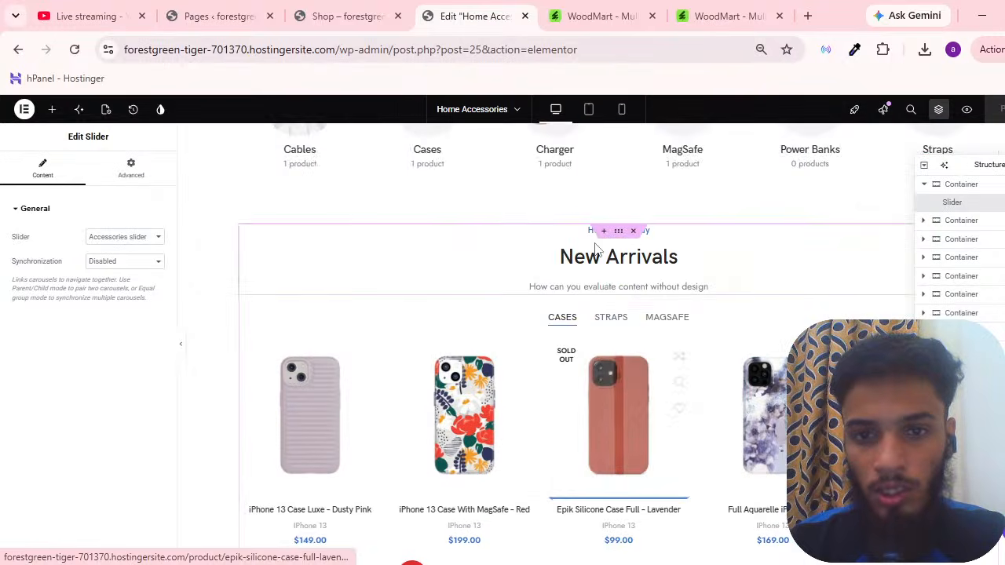
pyautogui.click(594, 254)
pyautogui.click(444, 354)
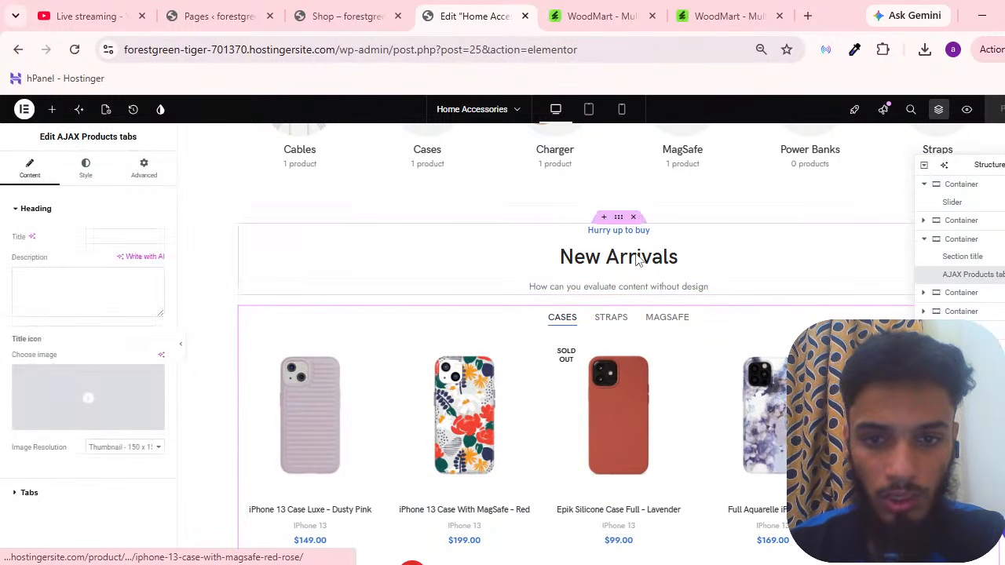
pyautogui.click(639, 258)
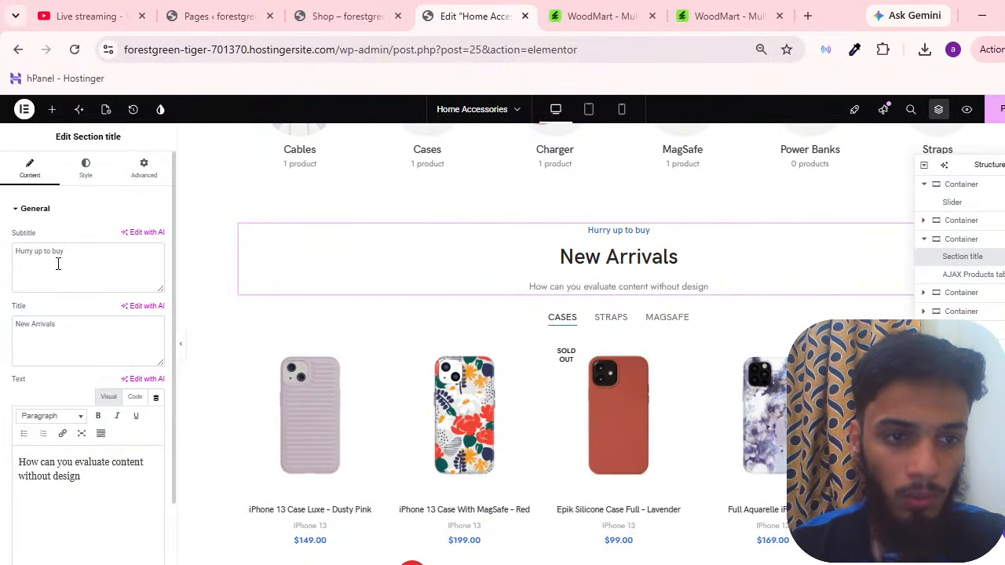
pyautogui.press('BackSpace')
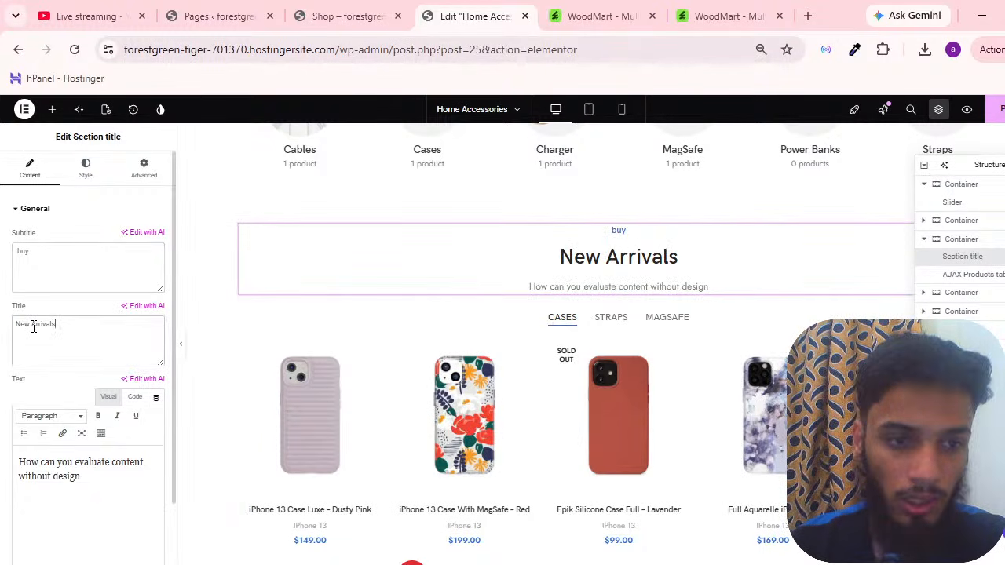
# Open the icon settings of the Fast Delivery item in the information box carousel under We Provide High Quality Goods
pyautogui.scroll(-6, 669, 300)
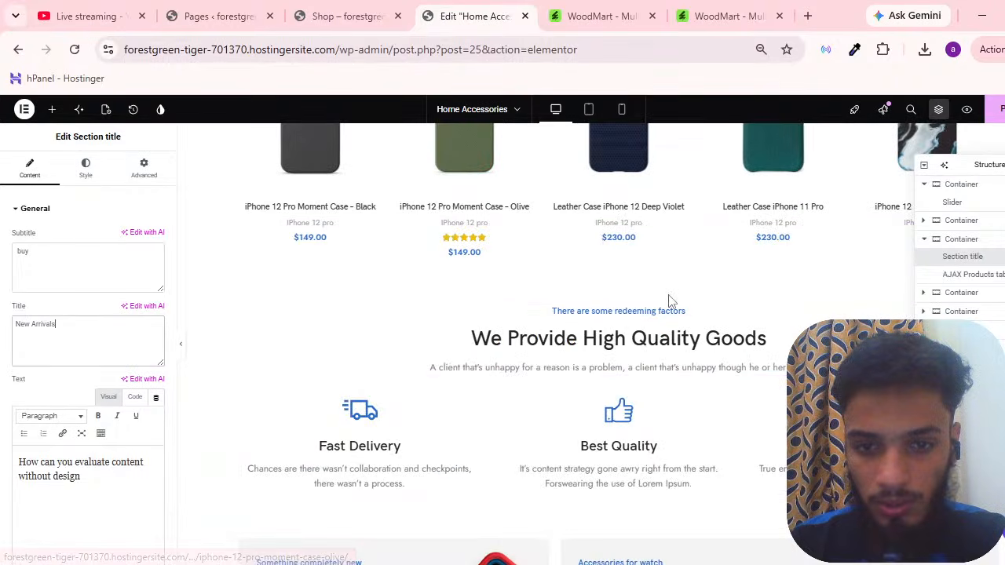
pyautogui.click(618, 459)
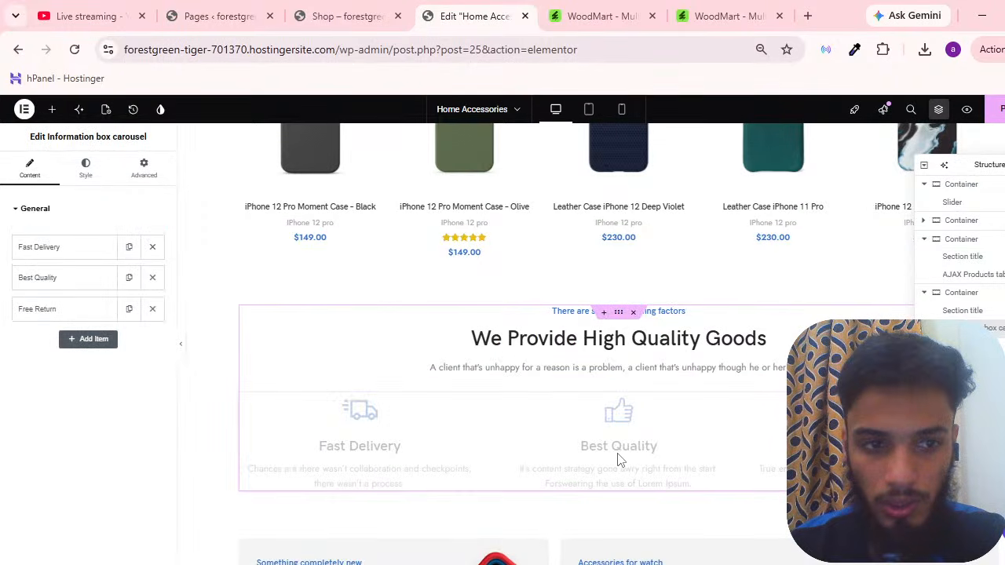
pyautogui.click(63, 247)
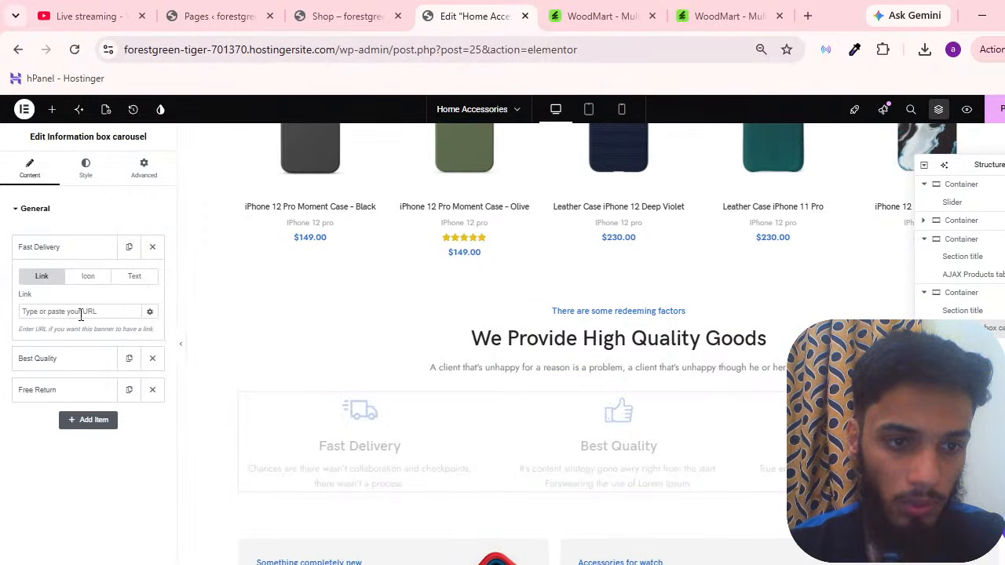
pyautogui.click(88, 275)
# Review the remaining Home Accessories sections down to the footer, and select the hero slider to show its settings
pyautogui.scroll(-3, 614, 330)
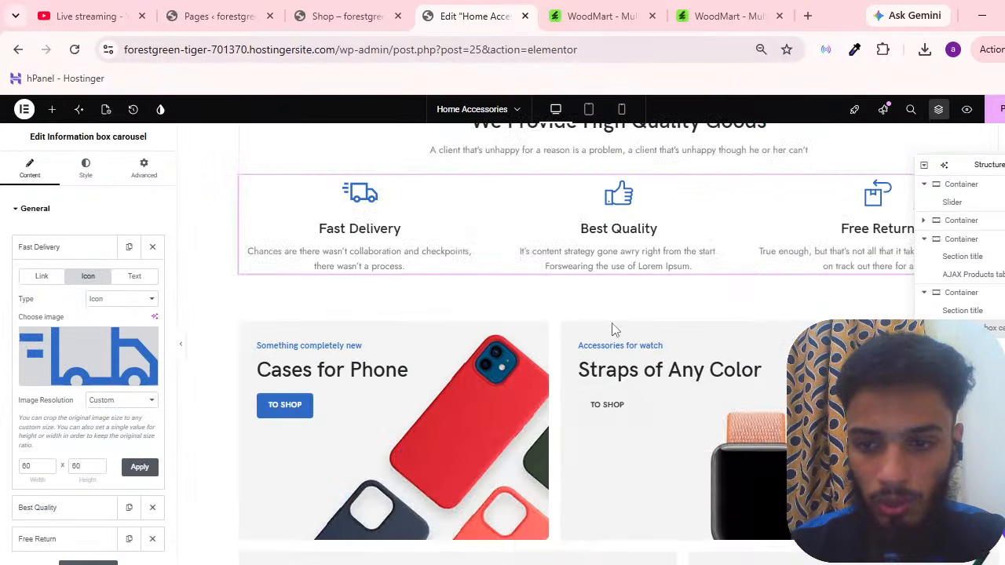
pyautogui.scroll(-10, 615, 330)
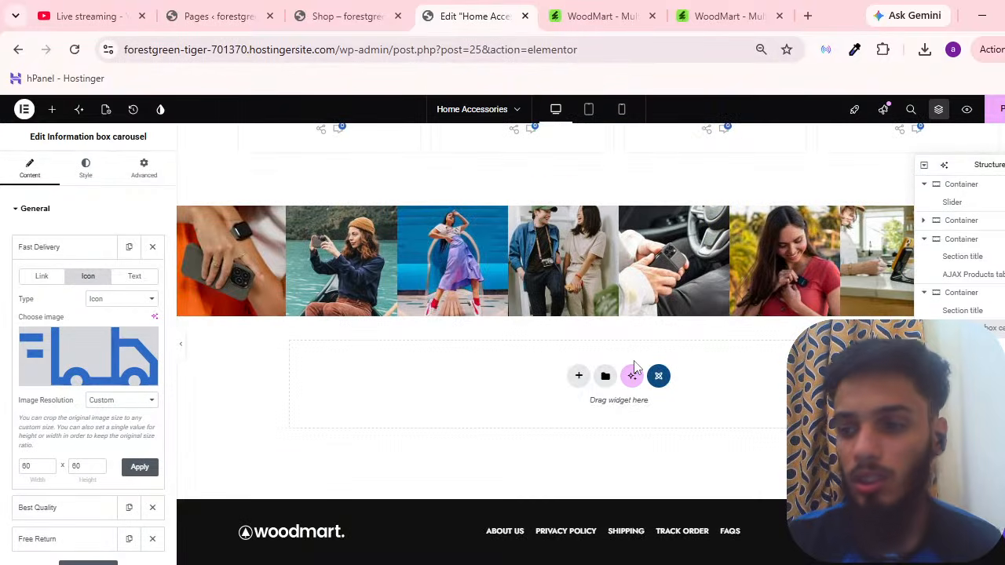
pyautogui.scroll(15, 636, 368)
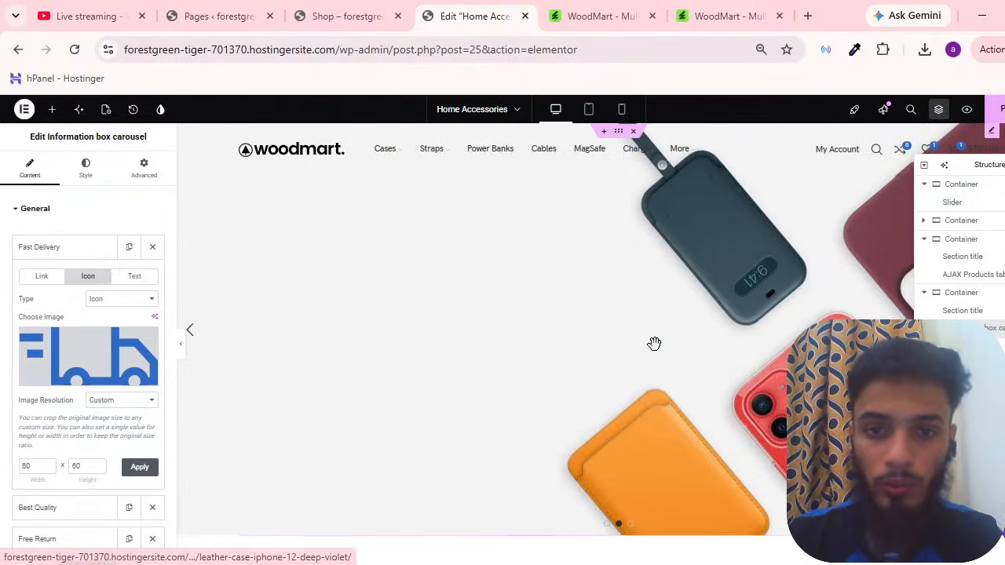
pyautogui.scroll(-5, 640, 343)
pyautogui.scroll(5, 408, 330)
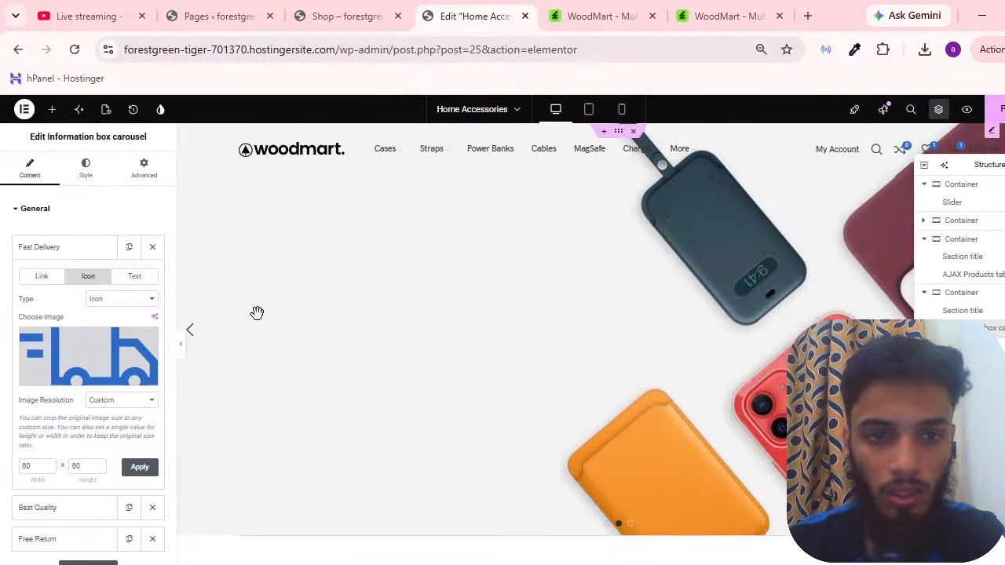
pyautogui.scroll(-5, 578, 354)
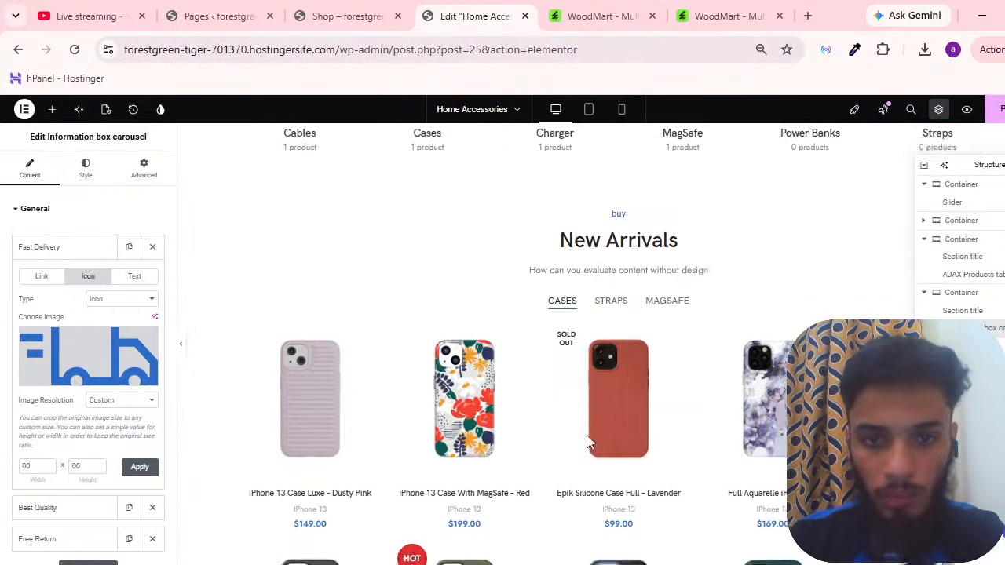
pyautogui.scroll(5, 468, 448)
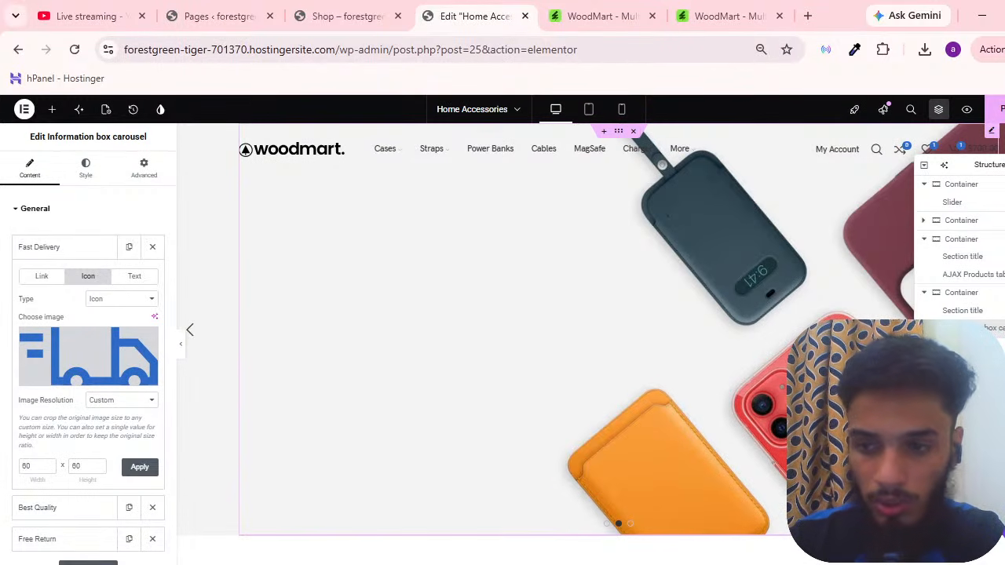
pyautogui.click(624, 354)
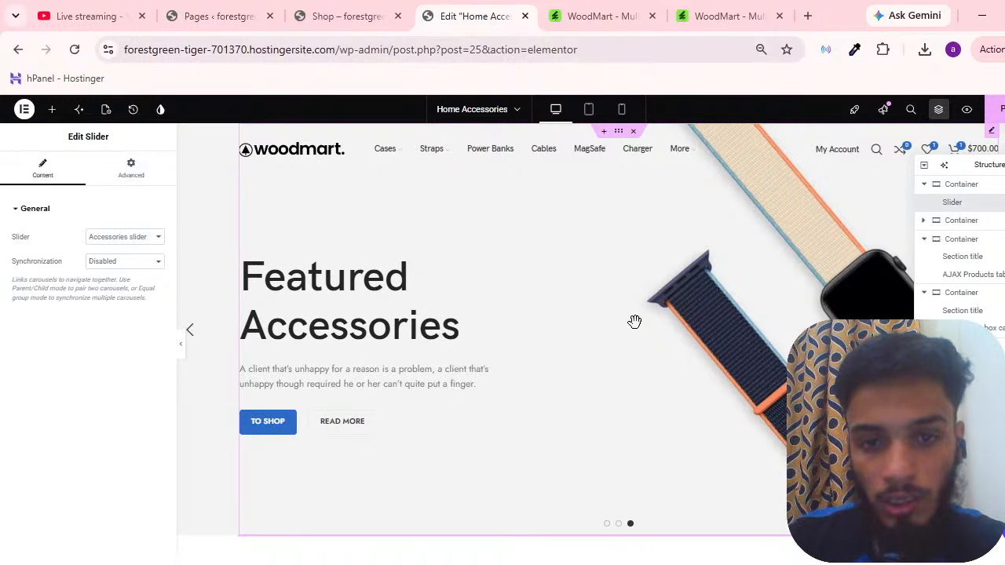
# Switch to the WoodMart theme preview, go to its prebuilt websites and open the Vinyls demo in a new tab
pyautogui.click(713, 14)
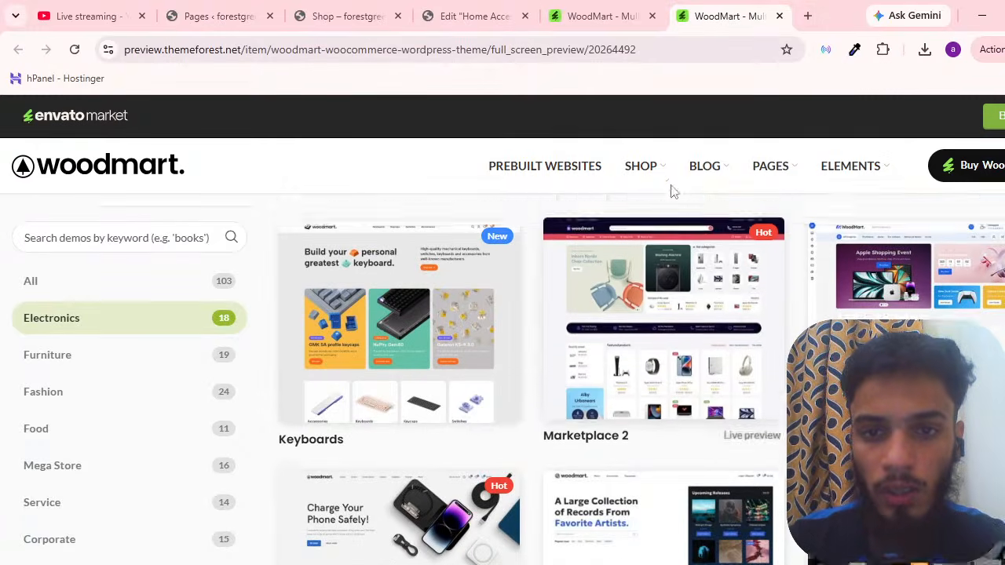
pyautogui.scroll(5, 671, 188)
pyautogui.click(657, 7)
pyautogui.click(695, 9)
pyautogui.scroll(6, 638, 248)
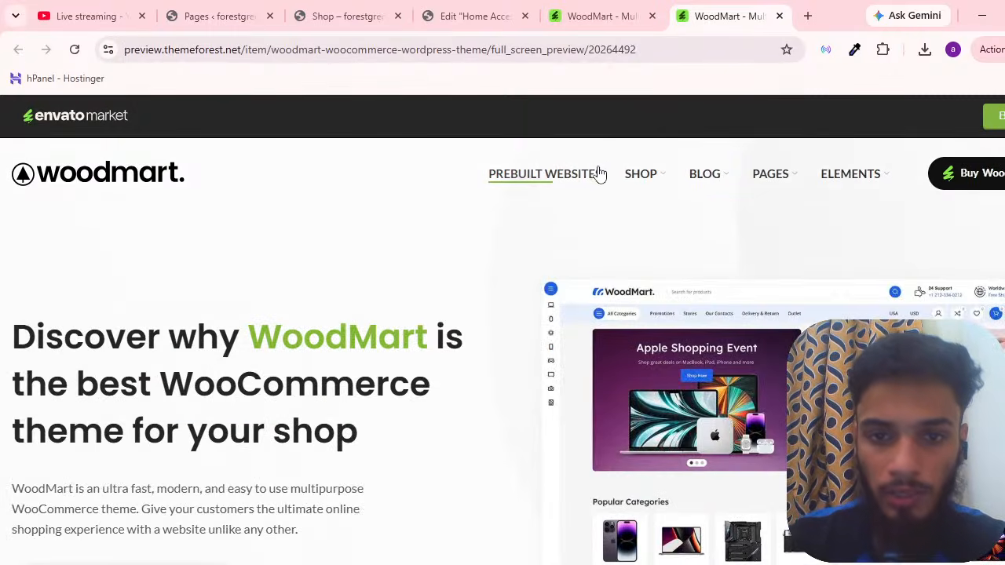
pyautogui.click(599, 173)
pyautogui.scroll(-3, 536, 329)
pyautogui.click(578, 341)
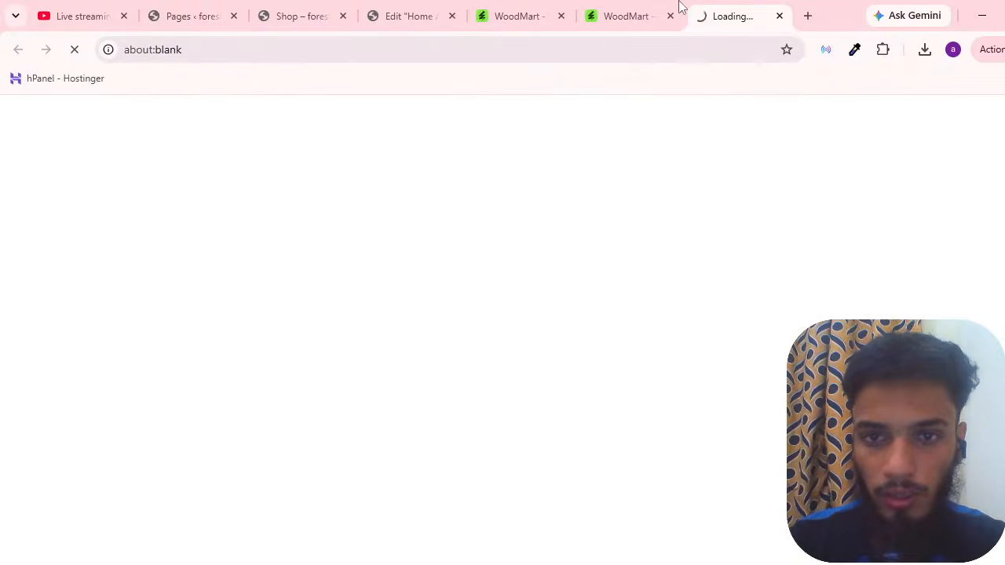
# Return to the WoodMart prebuilt websites, open the Retail demo in a new tab and view its home page
pyautogui.click(677, 8)
pyautogui.click(569, 11)
pyautogui.click(666, 5)
pyautogui.click(570, 5)
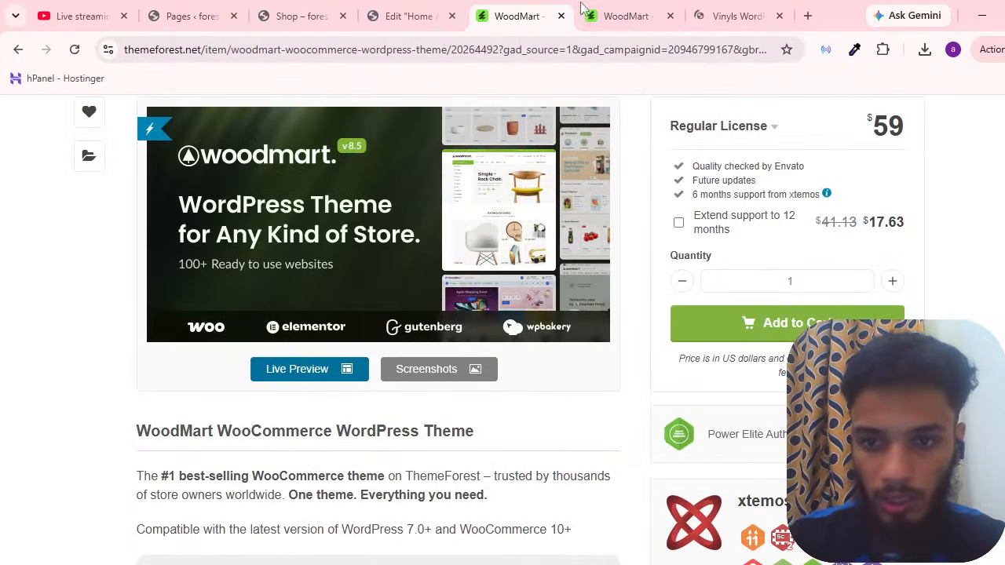
pyautogui.click(585, 8)
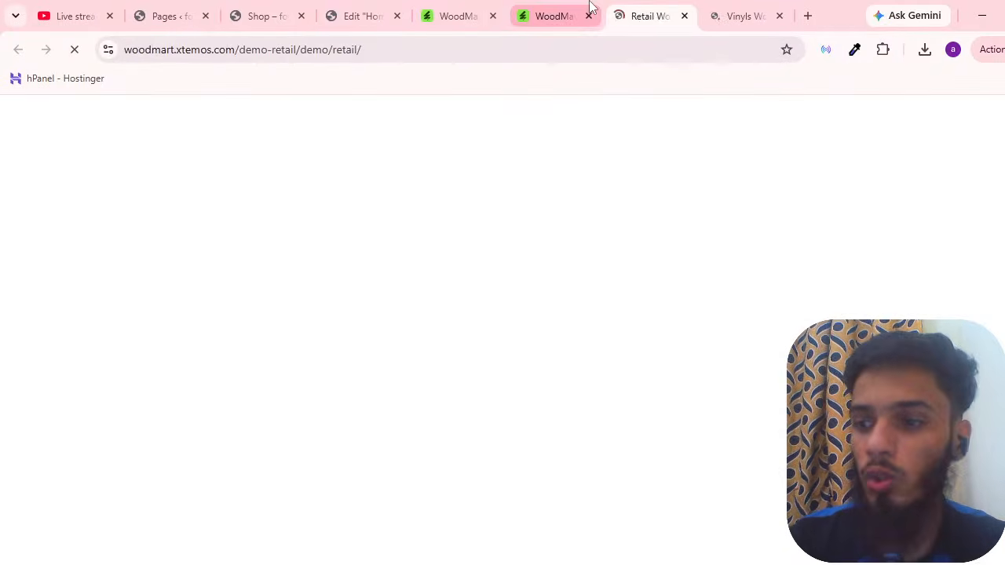
pyautogui.click(588, 10)
pyautogui.click(654, 6)
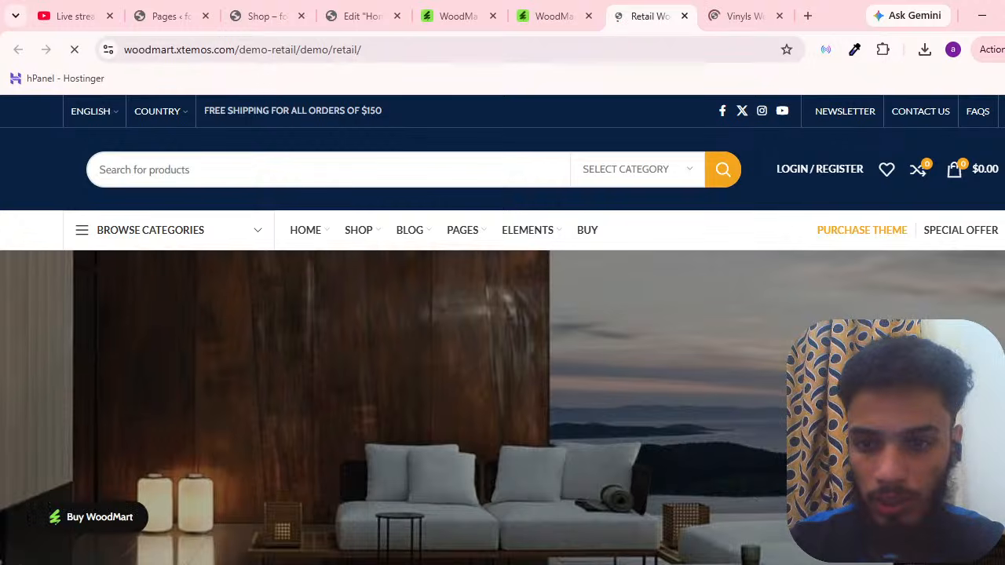
pyautogui.scroll(-3, 118, 369)
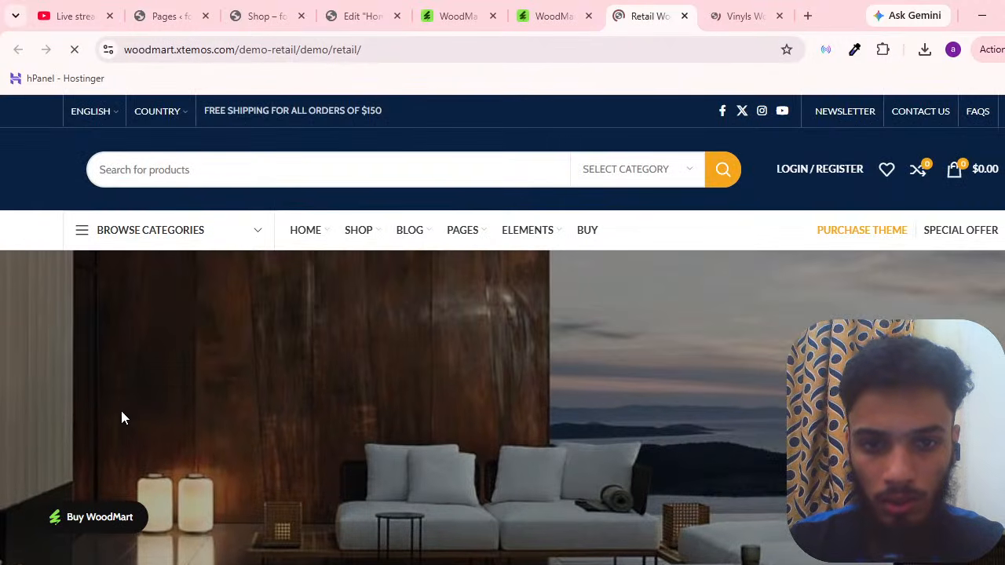
# View the Vinyls demo's home page
pyautogui.click(726, 16)
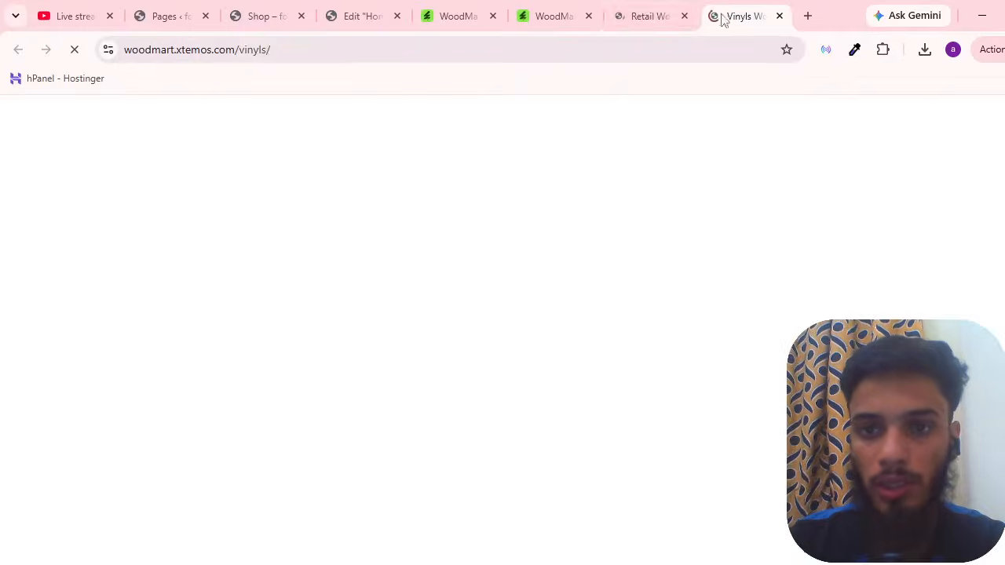
pyautogui.scroll(-2, 438, 329)
pyautogui.scroll(2, 500, 369)
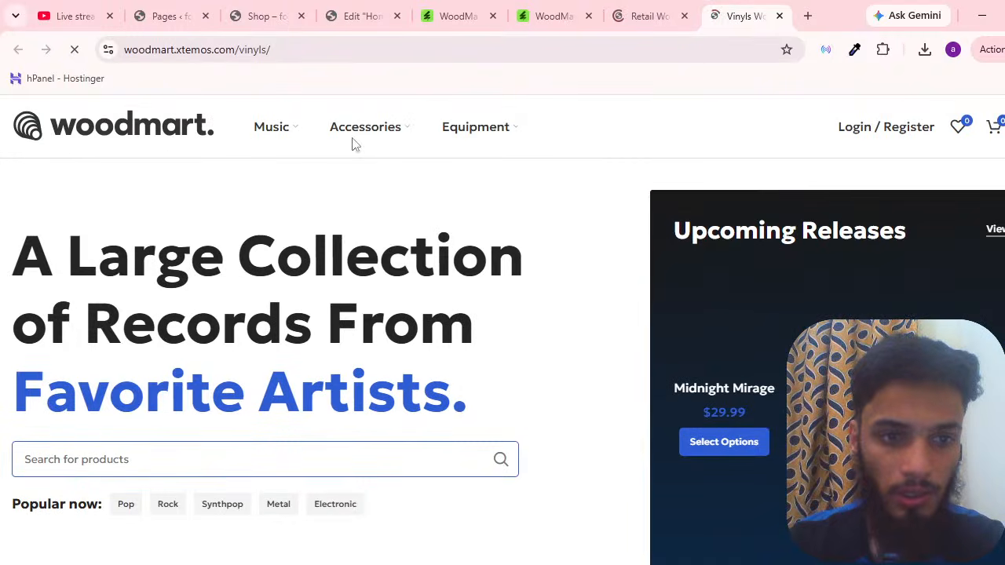
# Load the web designer's portfolio website in the Vinyls demo's tab, and return to the WoodMart theme's ThemeForest page
pyautogui.click(715, 62)
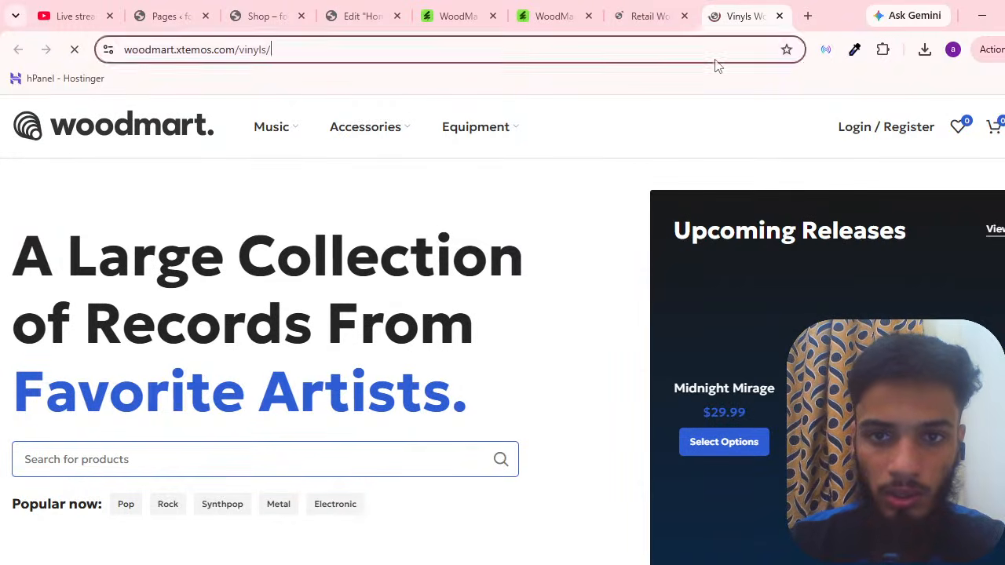
pyautogui.write('h')
pyautogui.click(441, 113)
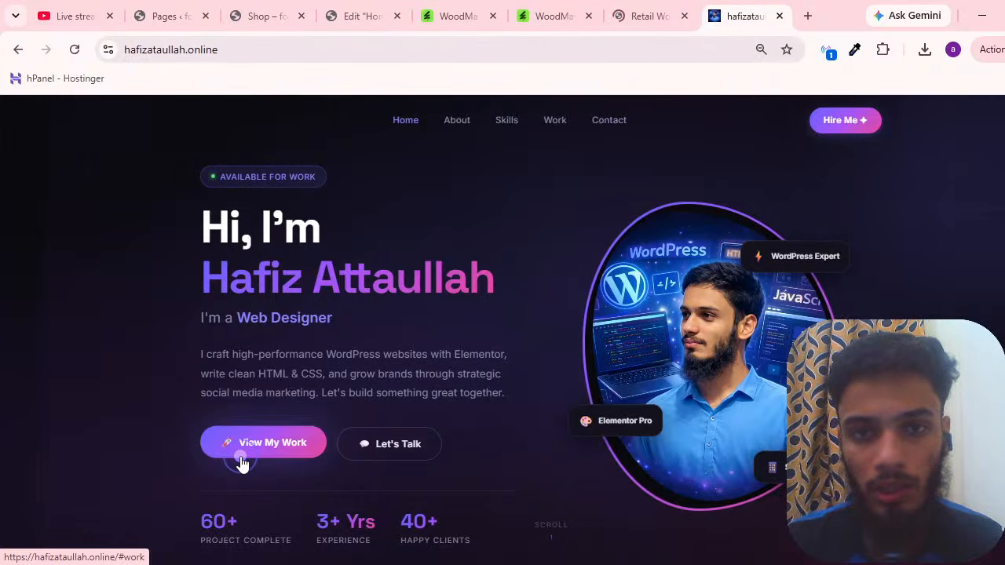
pyautogui.click(471, 16)
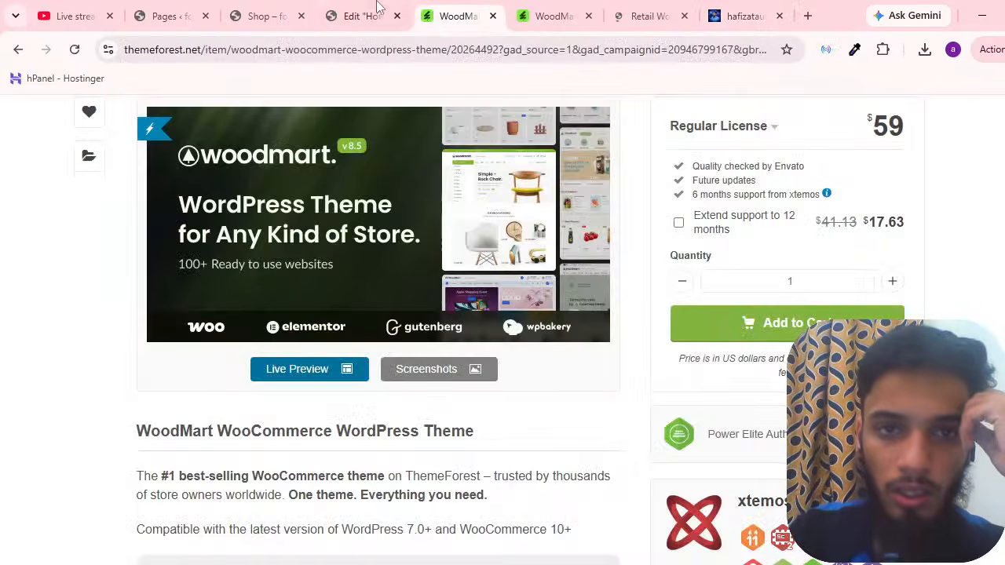
# Close the WoodMart theme pages, the Retail demo and the remaining tab beyond the Home Accessories editor
pyautogui.click(492, 15)
pyautogui.click(492, 16)
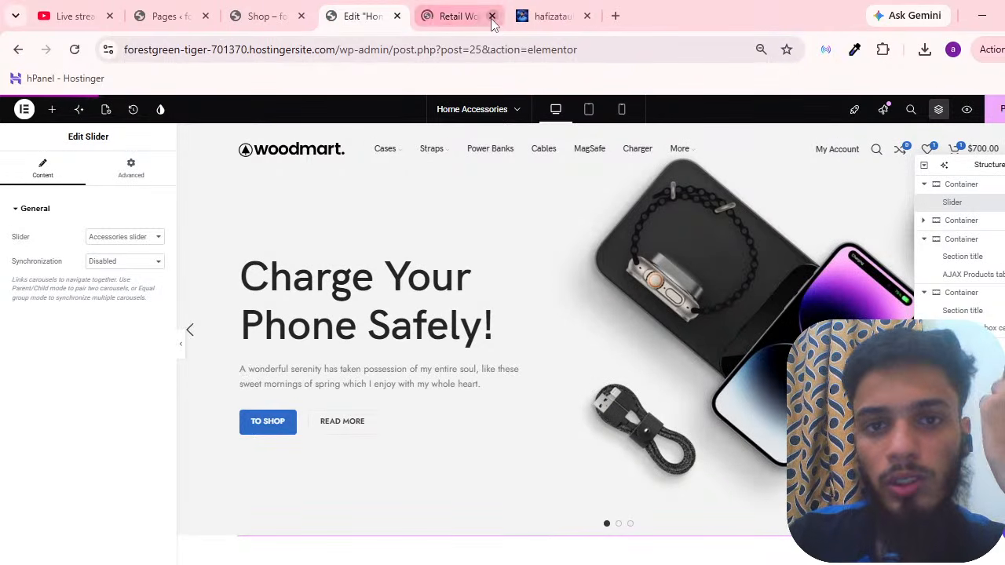
pyautogui.click(492, 15)
pyautogui.click(492, 15)
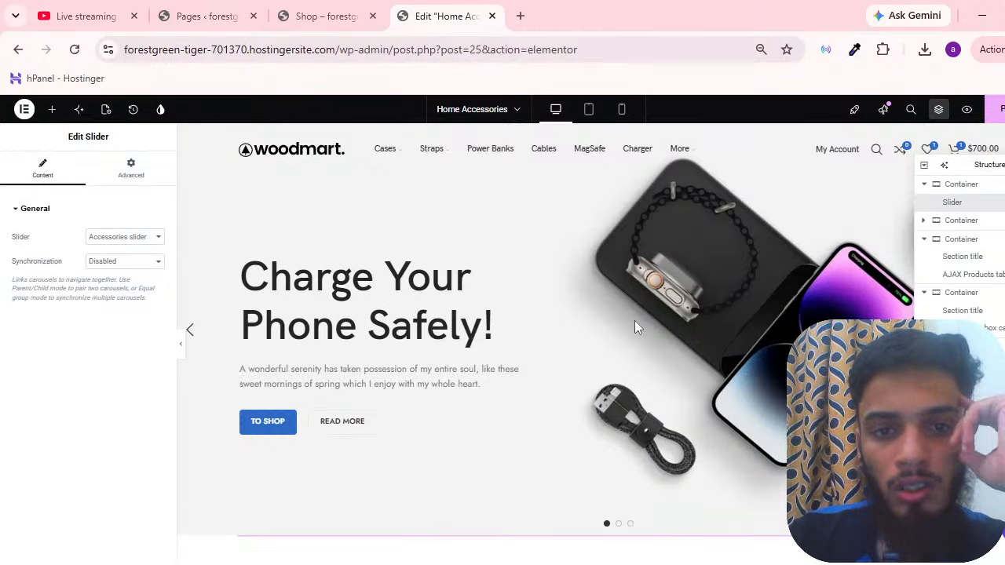
pyautogui.scroll(-10, 636, 327)
pyautogui.scroll(10, 650, 337)
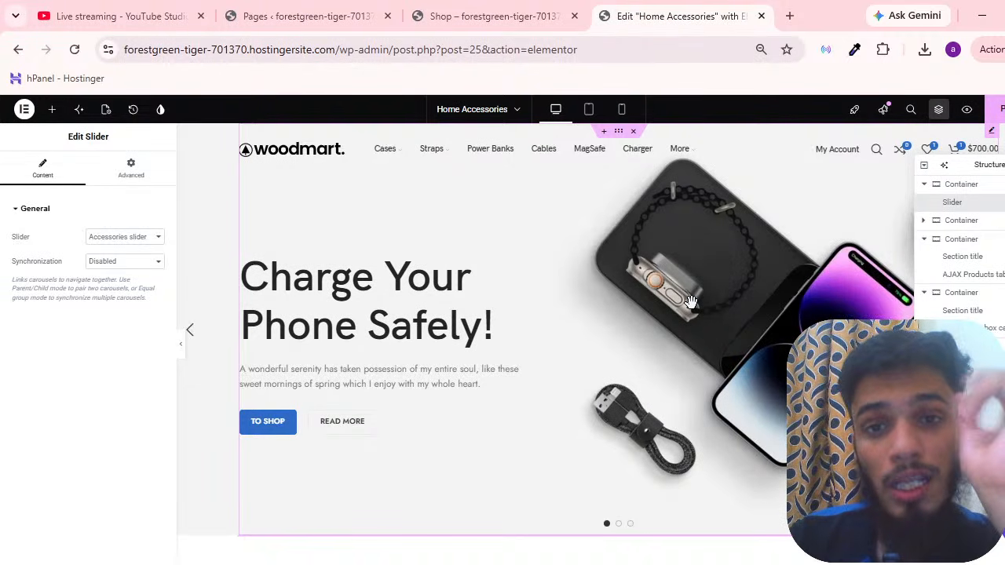
# Open the live store's homepage from the Shop page and swipe through the hero slider's slides
pyautogui.click(483, 16)
pyautogui.click(248, 147)
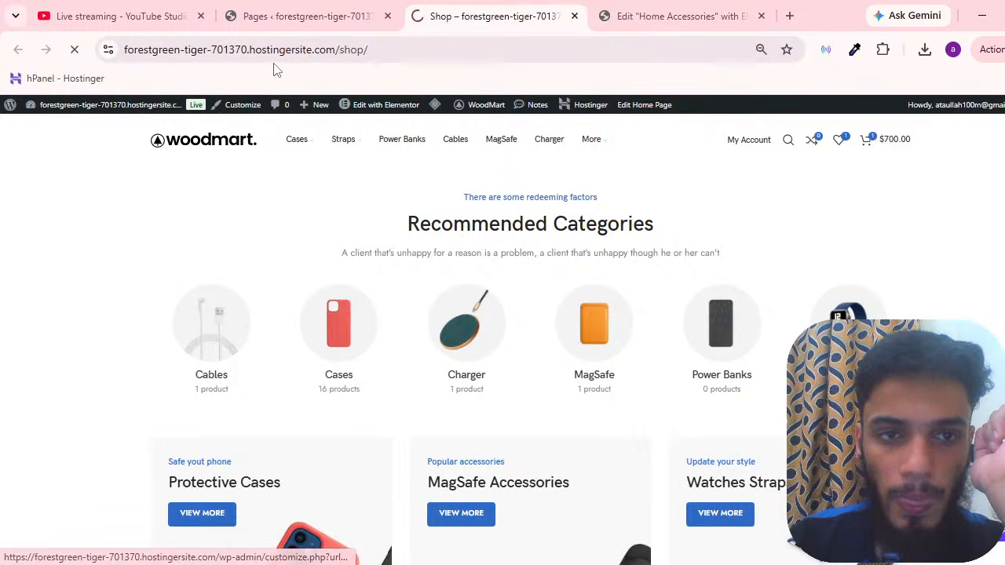
pyautogui.moveTo(494, 149)
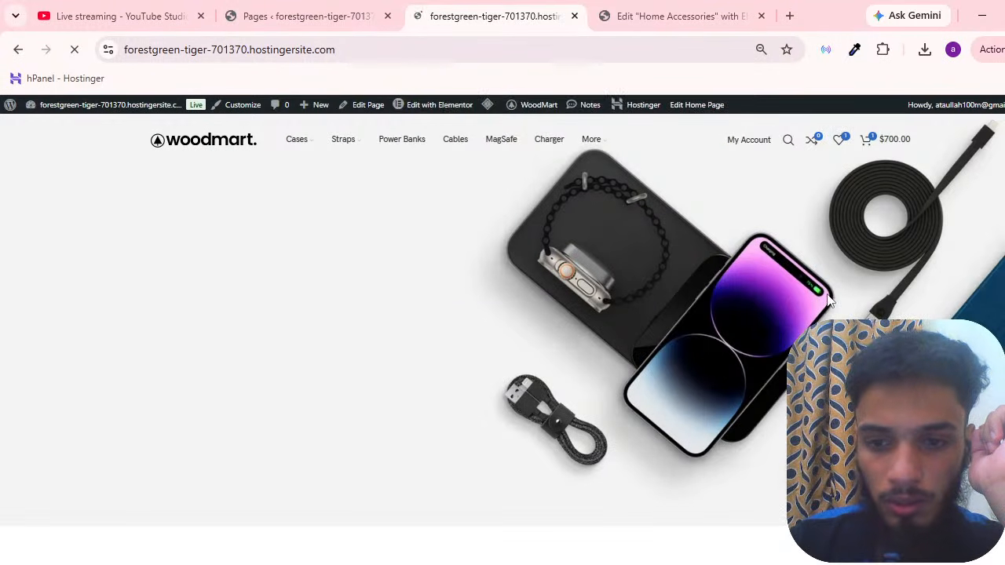
pyautogui.moveTo(784, 291); pyautogui.dragTo(470, 305)
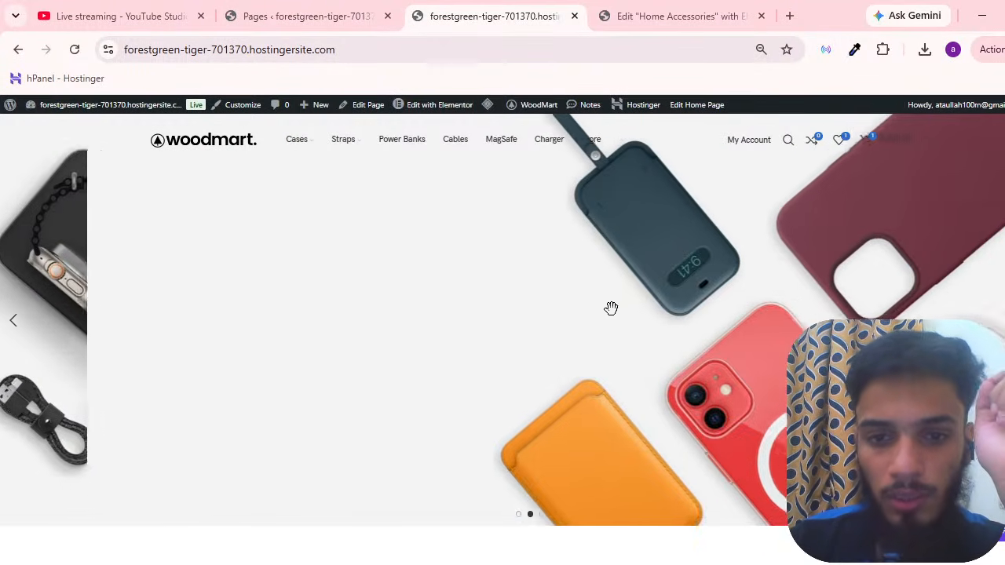
pyautogui.moveTo(646, 306); pyautogui.dragTo(162, 301)
pyautogui.moveTo(774, 365); pyautogui.dragTo(166, 363)
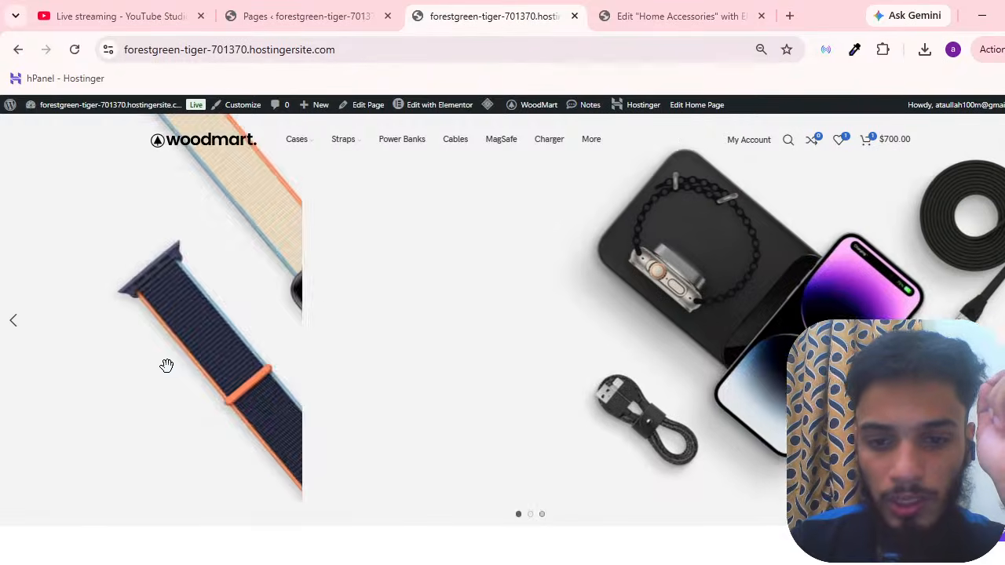
# Return to the Home Accessories editor and examine the widget categories, collapsing the XTemos Elements and XTemos Site groups
pyautogui.click(651, 10)
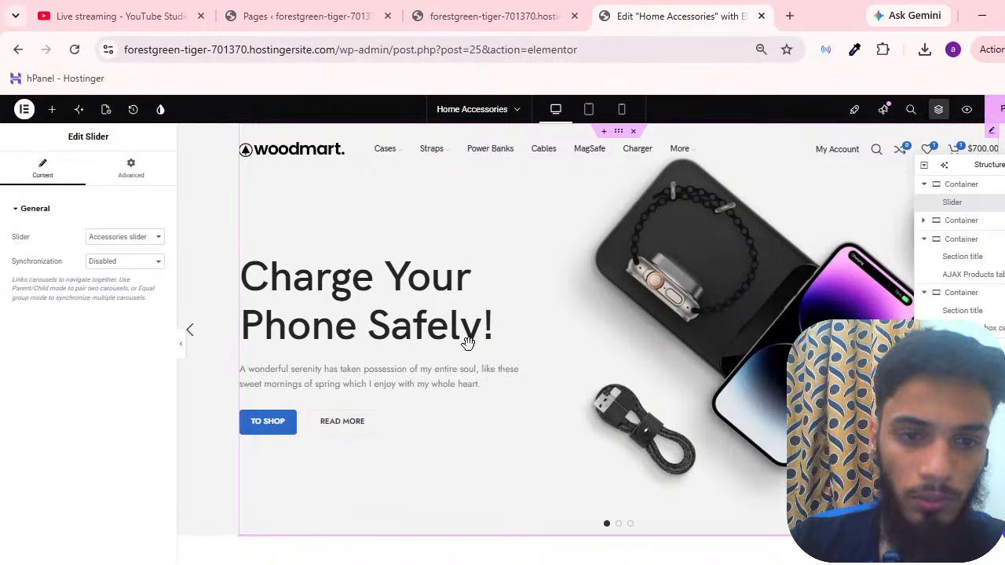
pyautogui.scroll(-5, 467, 343)
pyautogui.scroll(5, 556, 372)
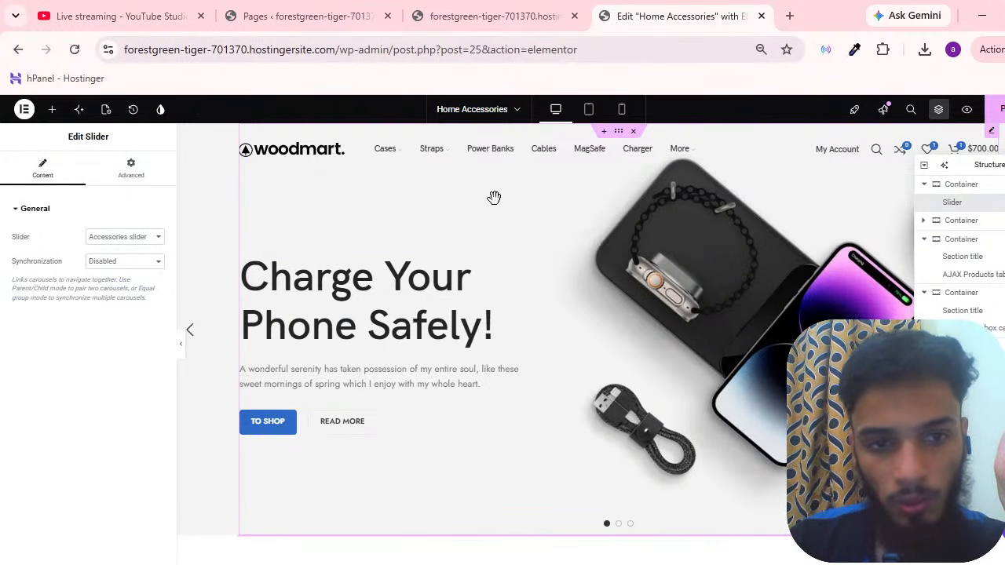
pyautogui.click(51, 110)
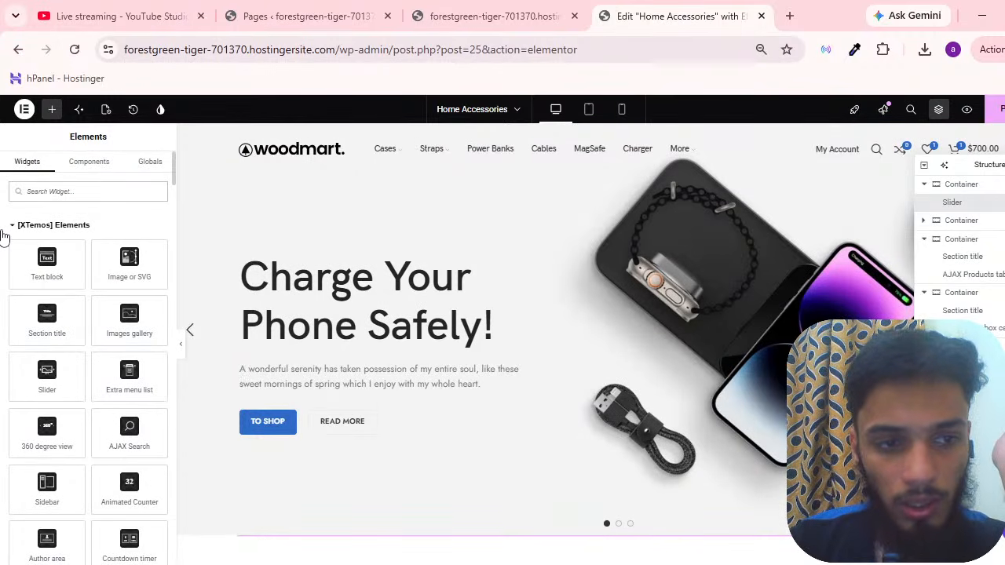
pyautogui.click(6, 227)
pyautogui.click(8, 254)
pyautogui.scroll(-3, 21, 333)
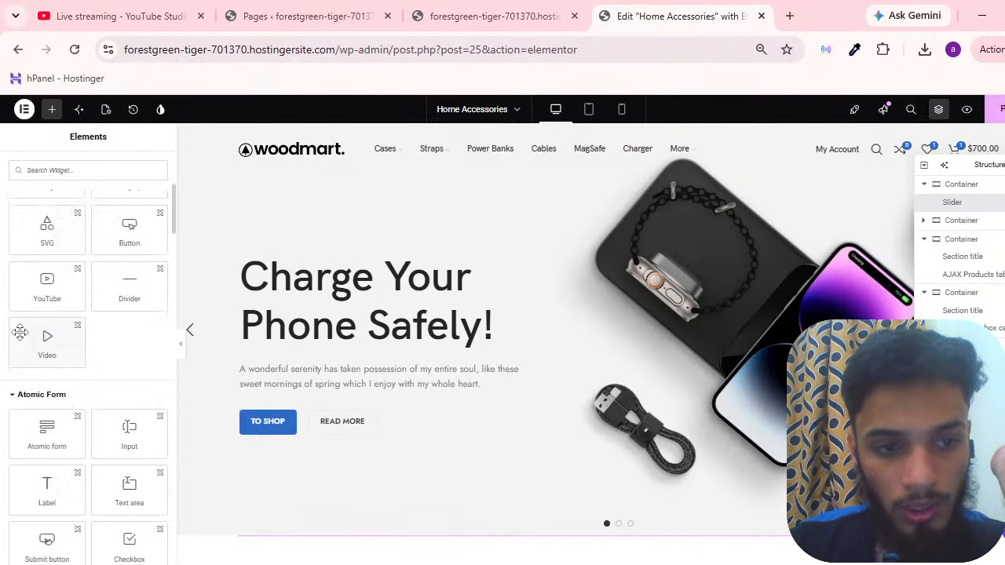
pyautogui.scroll(-10, 20, 333)
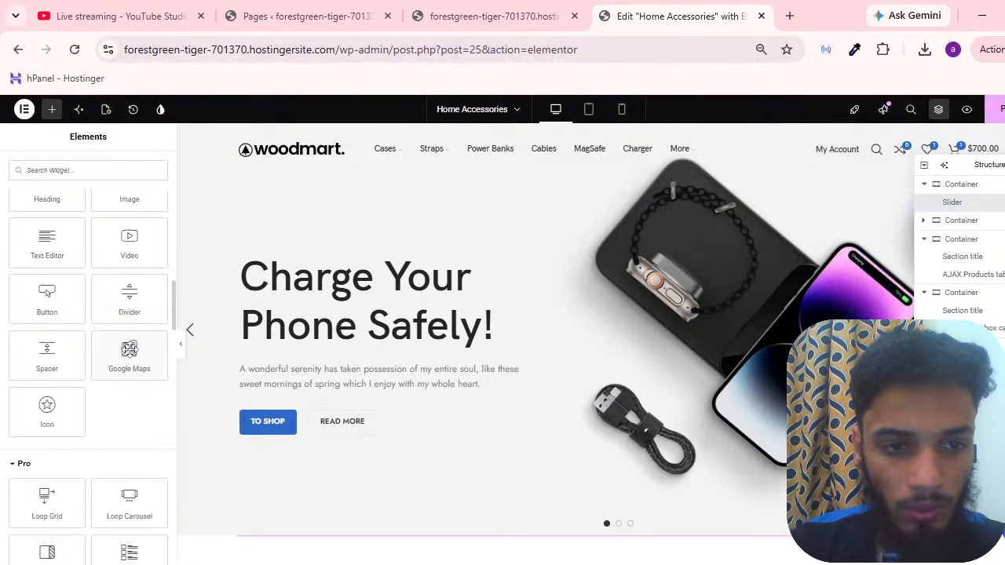
pyautogui.scroll(-10, 45, 314)
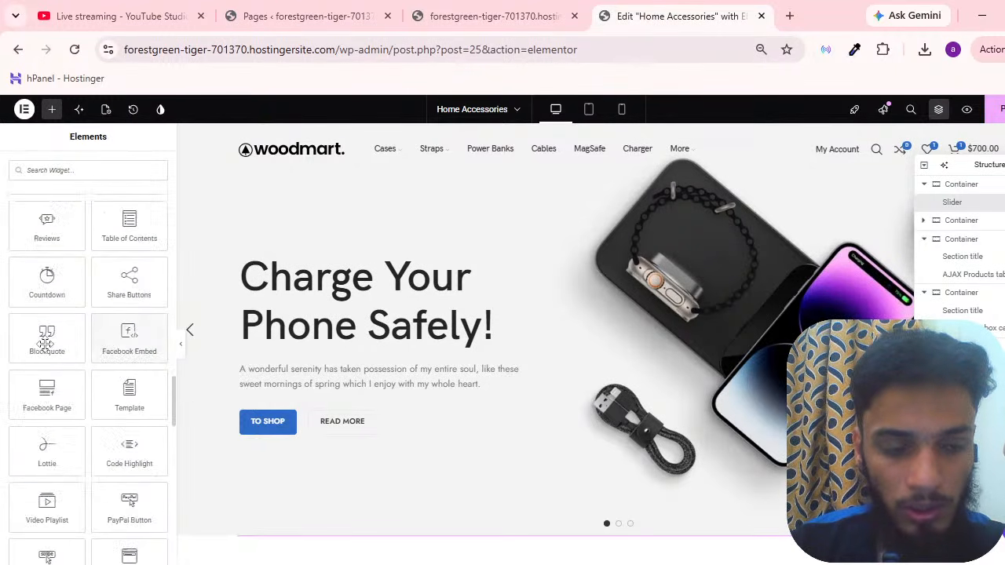
pyautogui.scroll(-15, 45, 343)
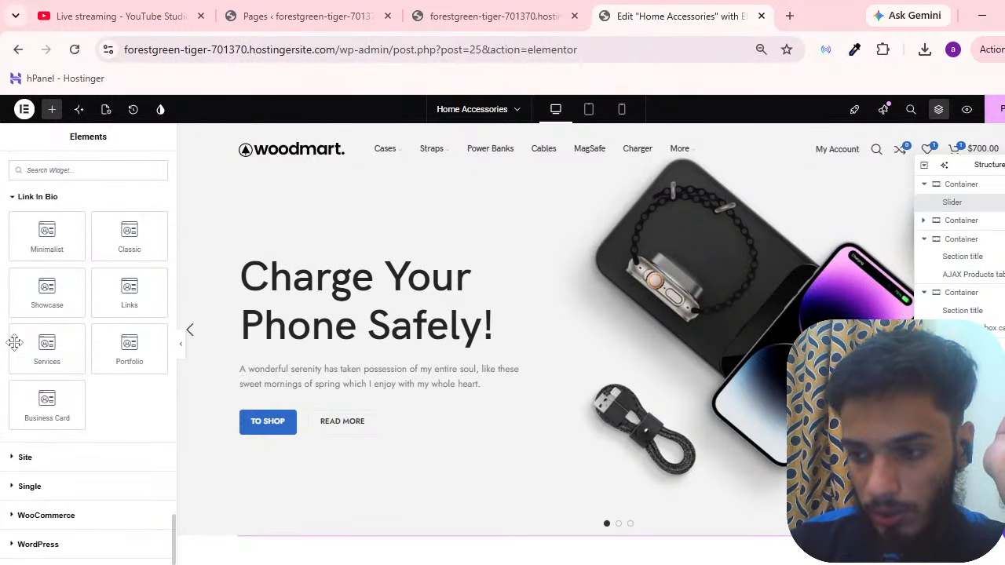
pyautogui.scroll(20, 31, 361)
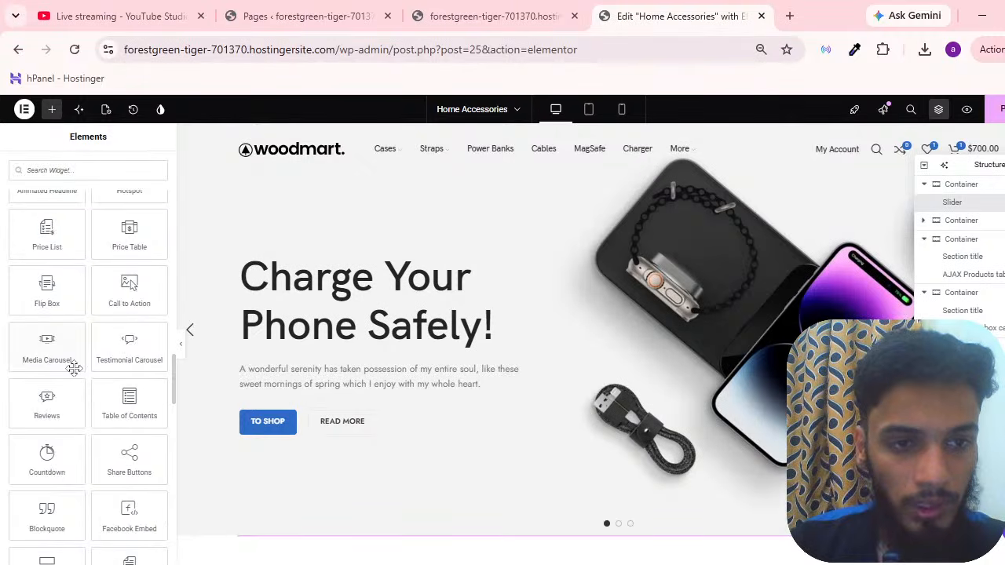
pyautogui.scroll(5, 43, 382)
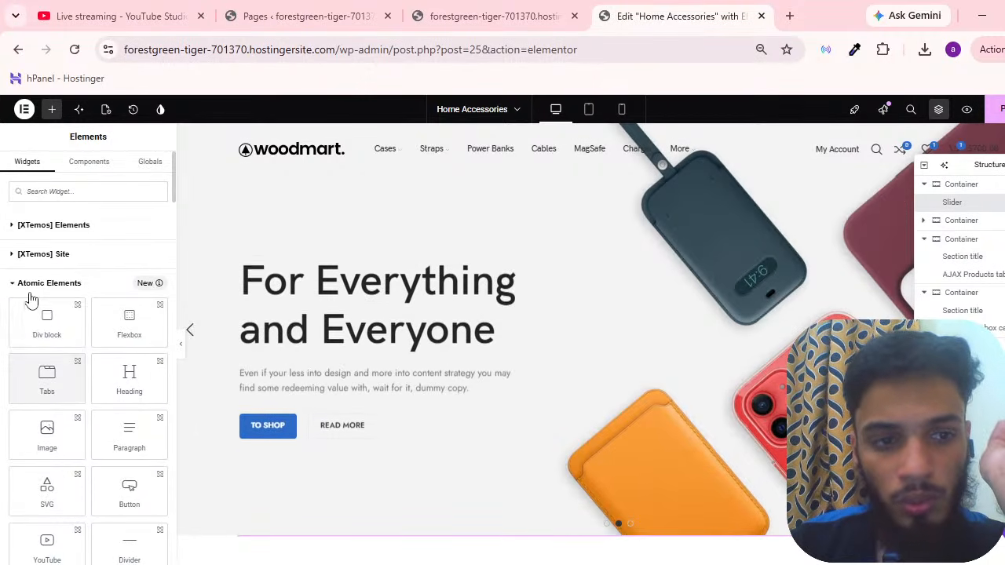
# Expand the XTemos Elements group and examine its widgets alongside the page's New Arrivals section
pyautogui.click(17, 238)
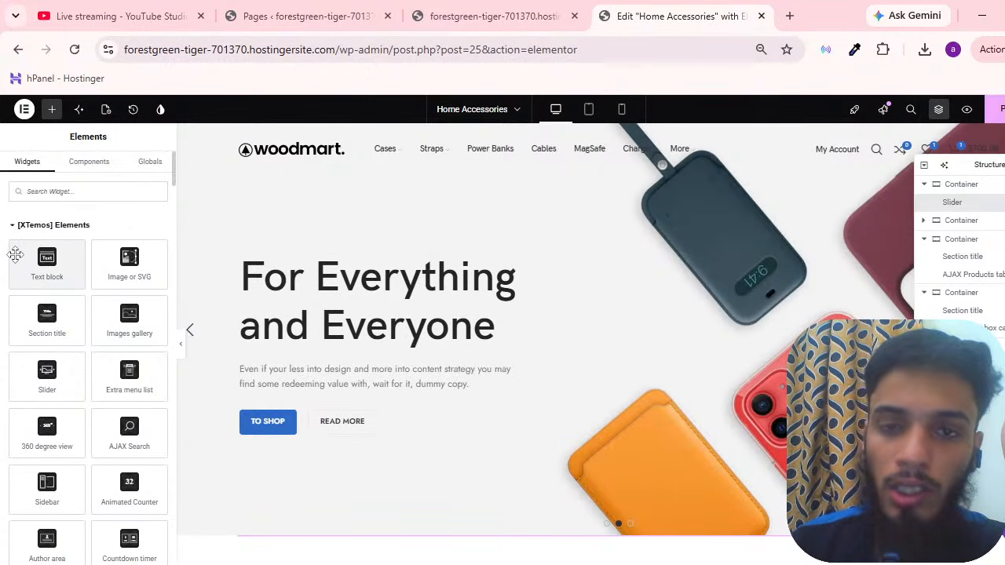
pyautogui.scroll(-6, 500, 309)
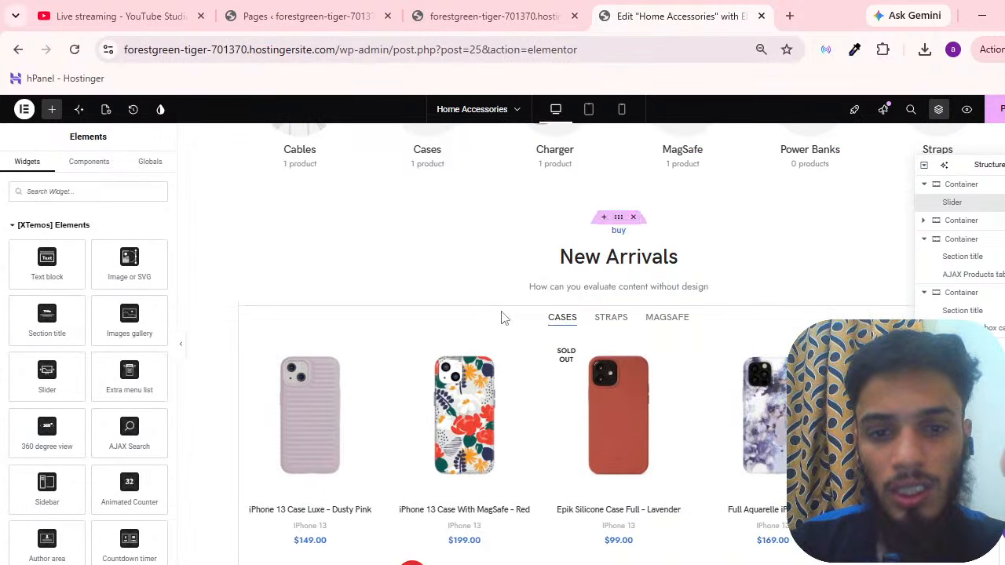
pyautogui.scroll(-3, 518, 326)
pyautogui.scroll(3, 534, 323)
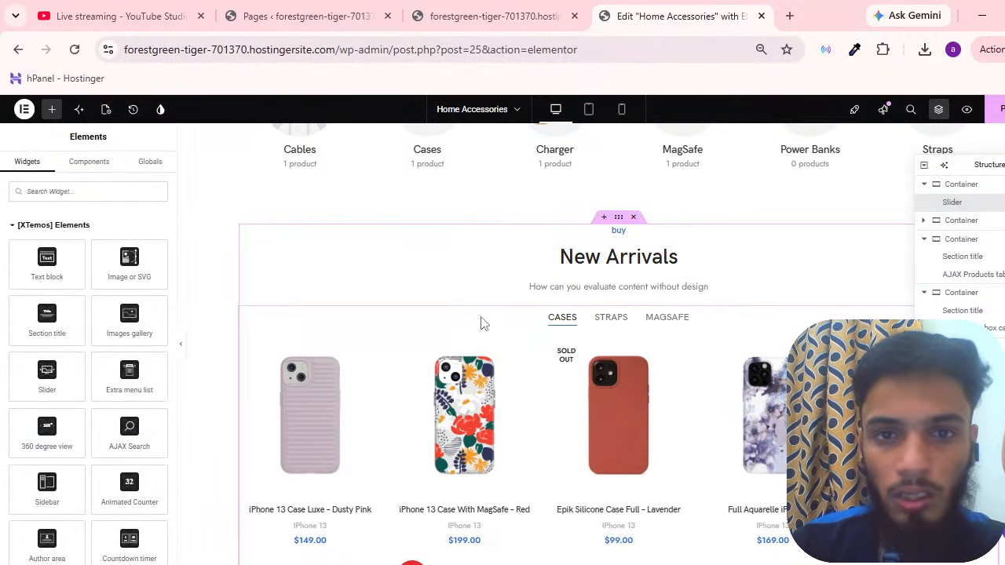
pyautogui.scroll(-10, 111, 349)
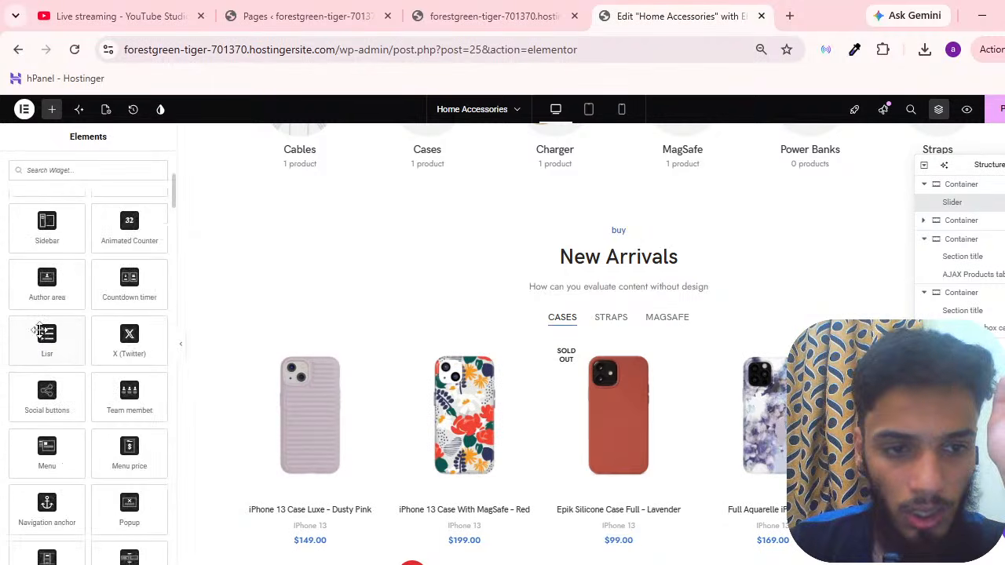
pyautogui.scroll(-10, 105, 369)
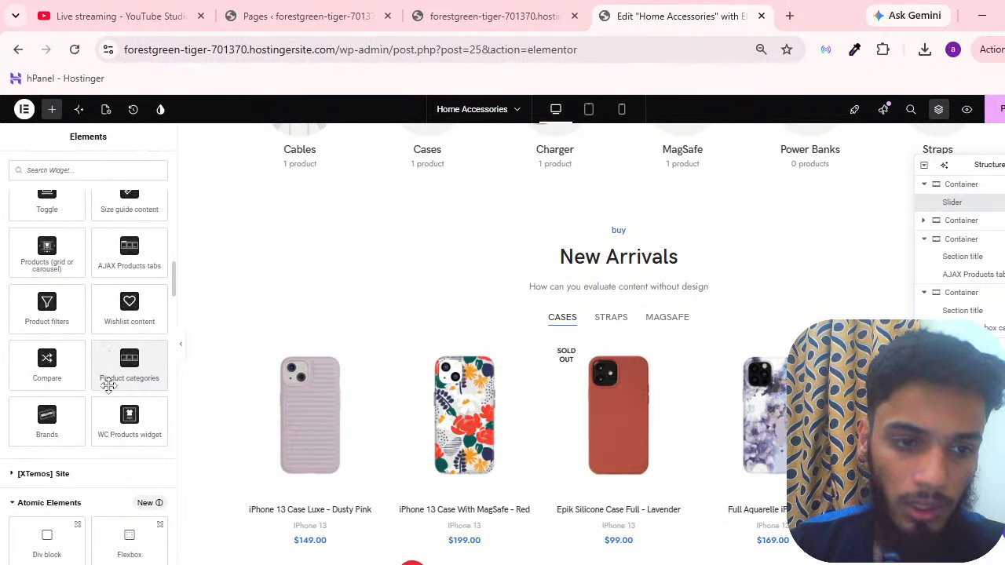
pyautogui.scroll(6, 515, 308)
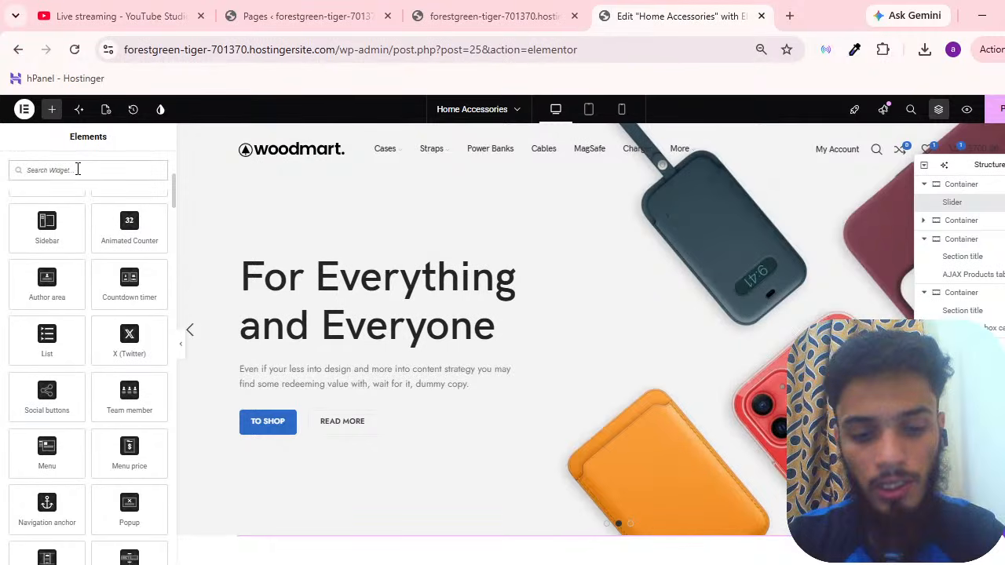
# Search the widgets for "slid" and open the settings of the page's hero slider
pyautogui.click(76, 169)
pyautogui.write('slid')
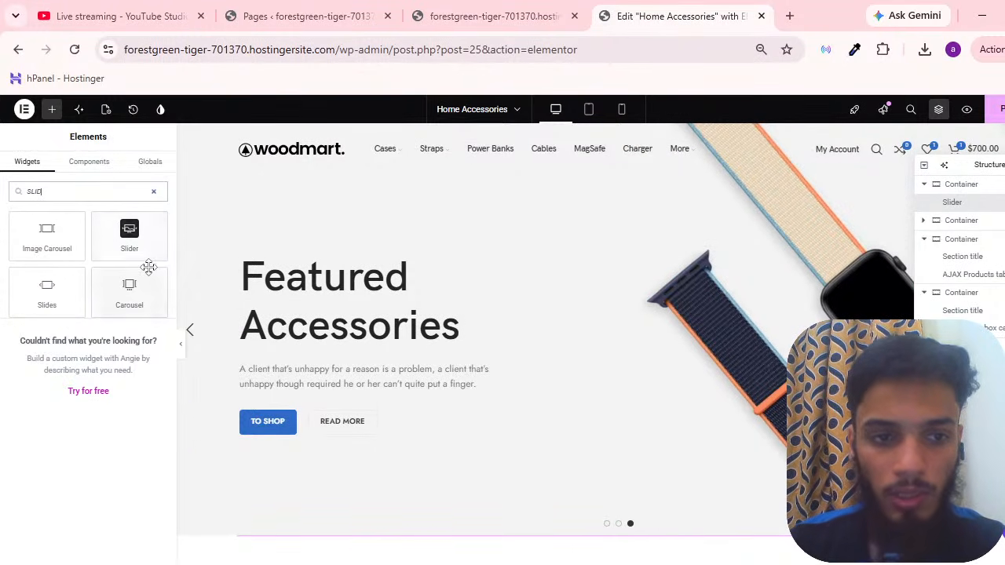
pyautogui.scroll(-2, 601, 296)
pyautogui.scroll(2, 601, 297)
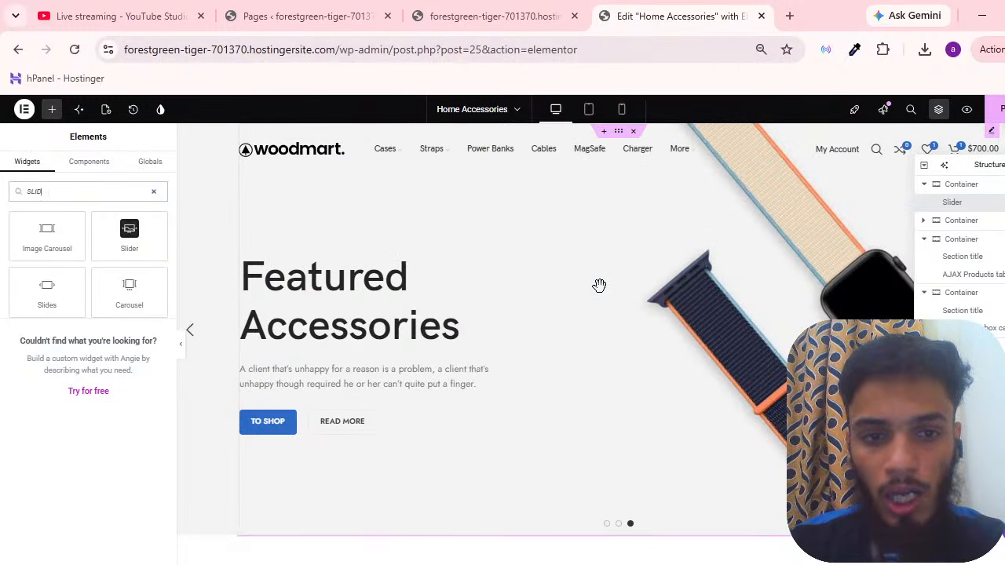
pyautogui.click(423, 298)
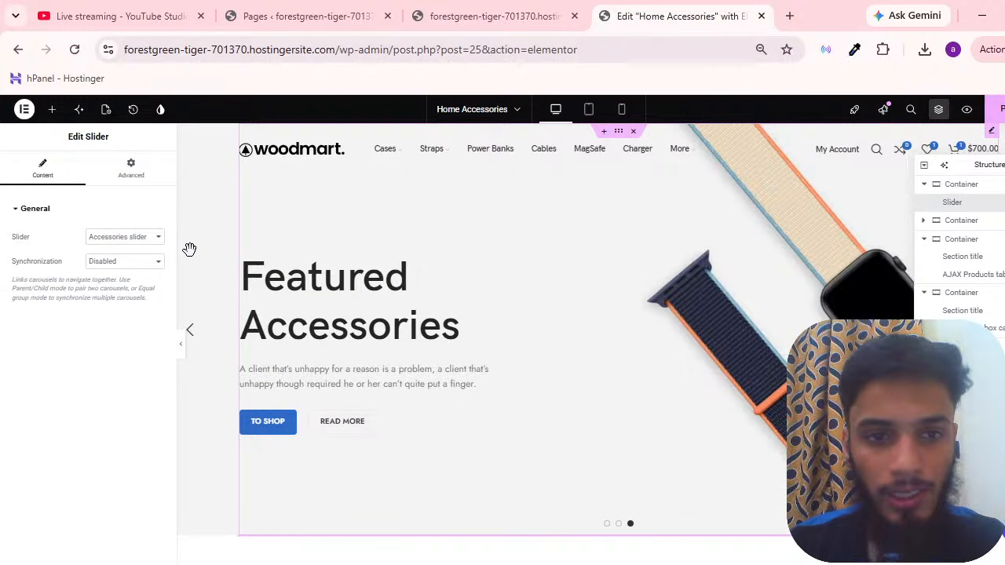
# View the WoodMart Slides list in the WordPress admin and return to the Home Accessories editor
pyautogui.click(311, 15)
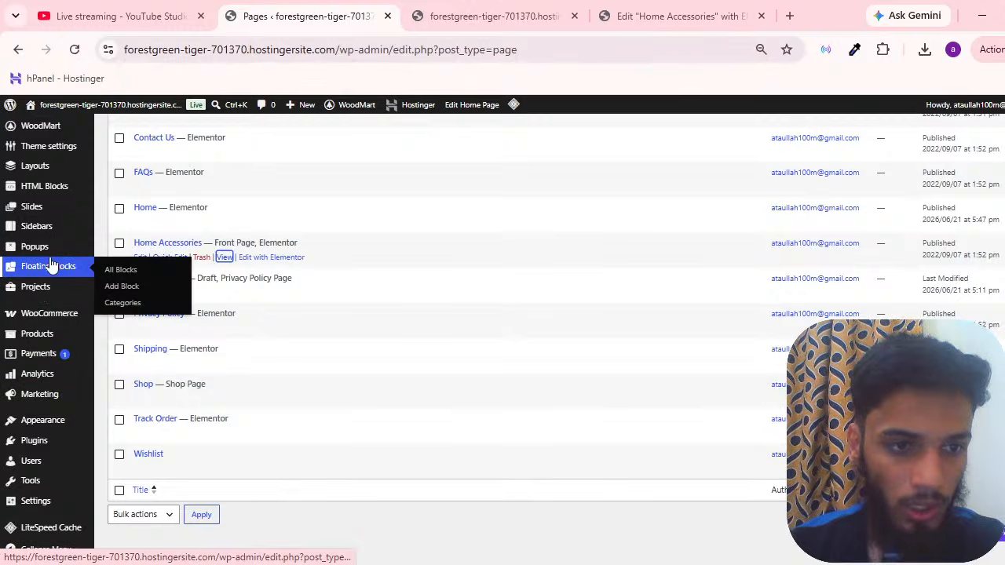
pyautogui.click(44, 211)
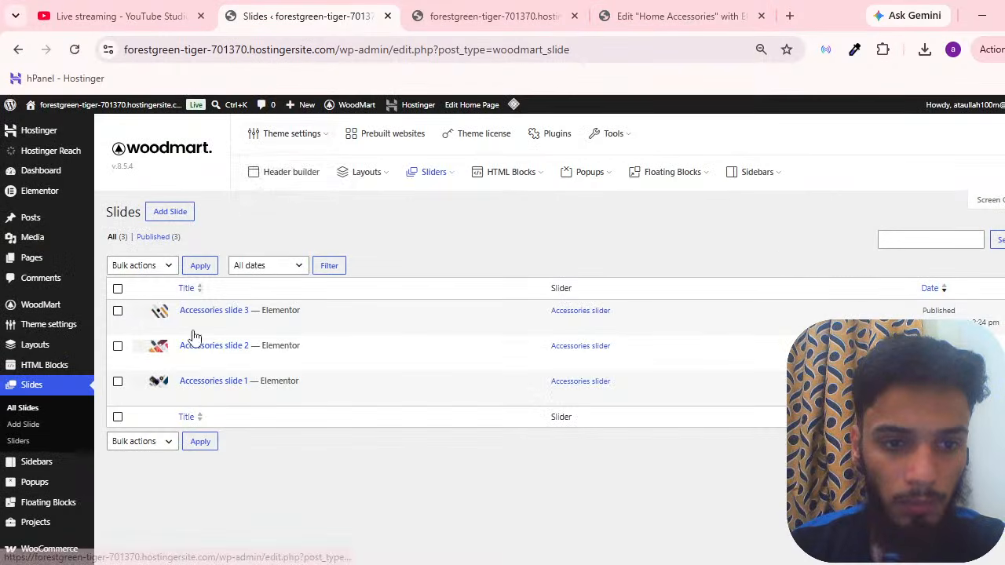
pyautogui.click(518, 16)
pyautogui.click(613, 8)
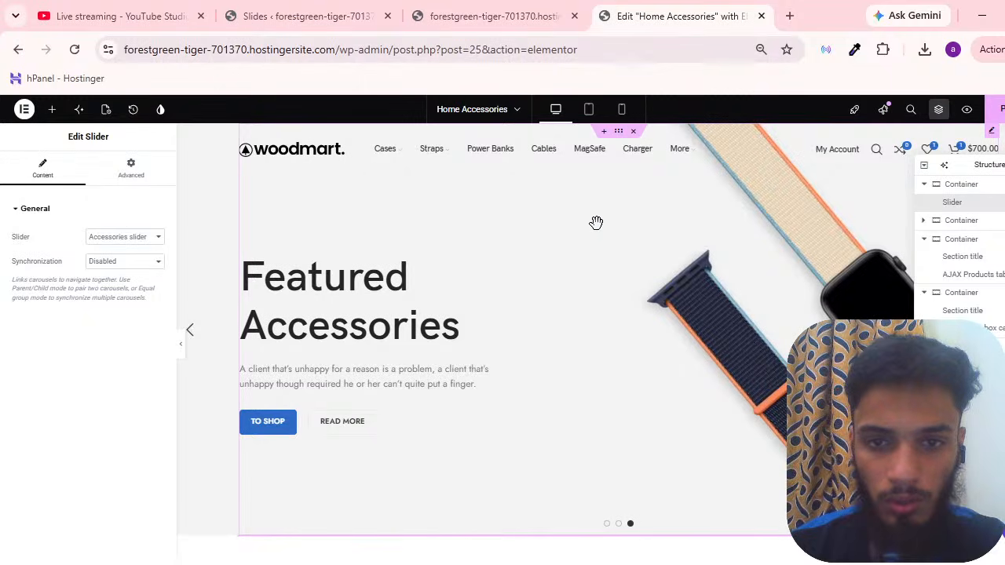
# Try deleting the hero slider from the top container, restore it and select it again
pyautogui.rightClick(588, 259)
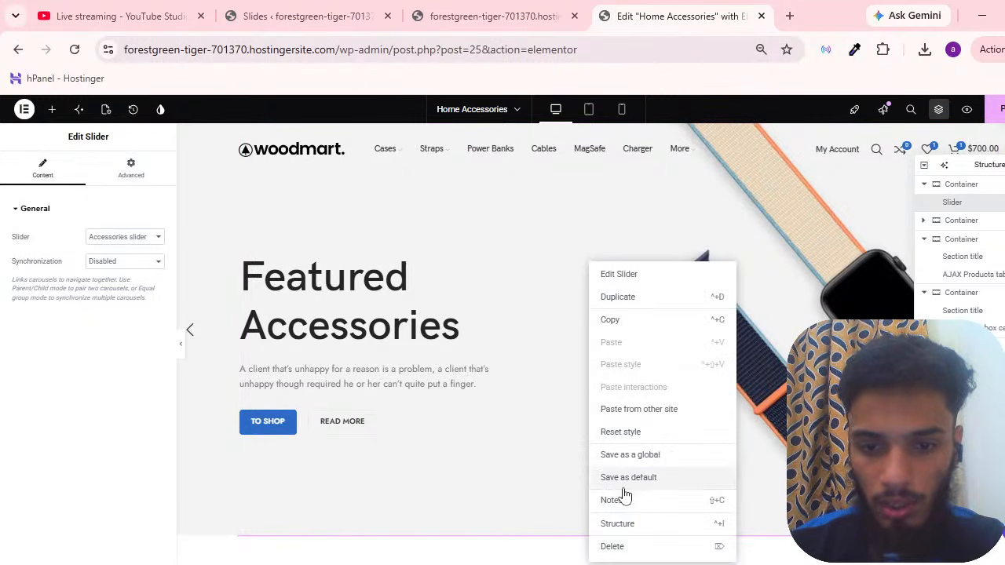
pyautogui.click(612, 545)
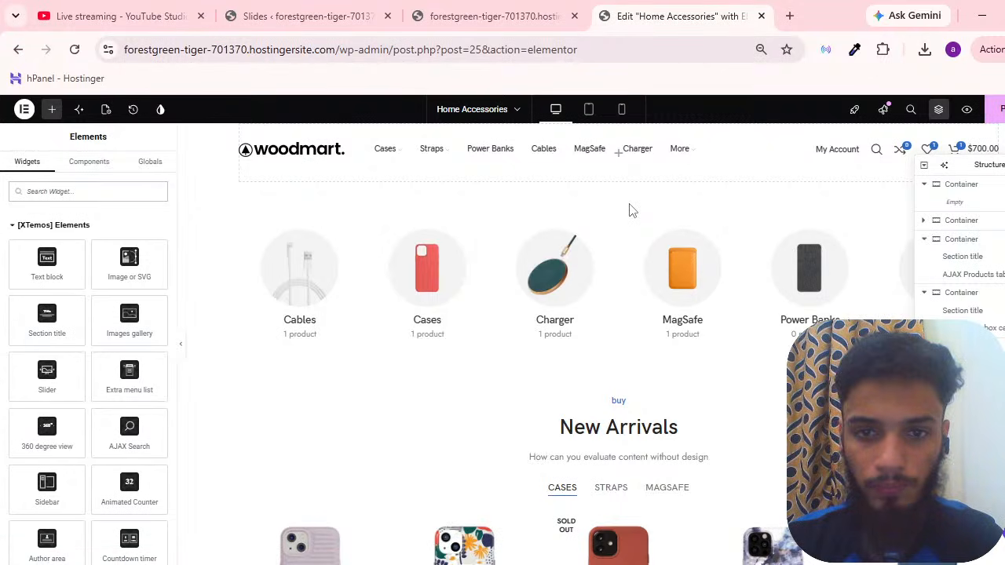
pyautogui.scroll(-7, 627, 209)
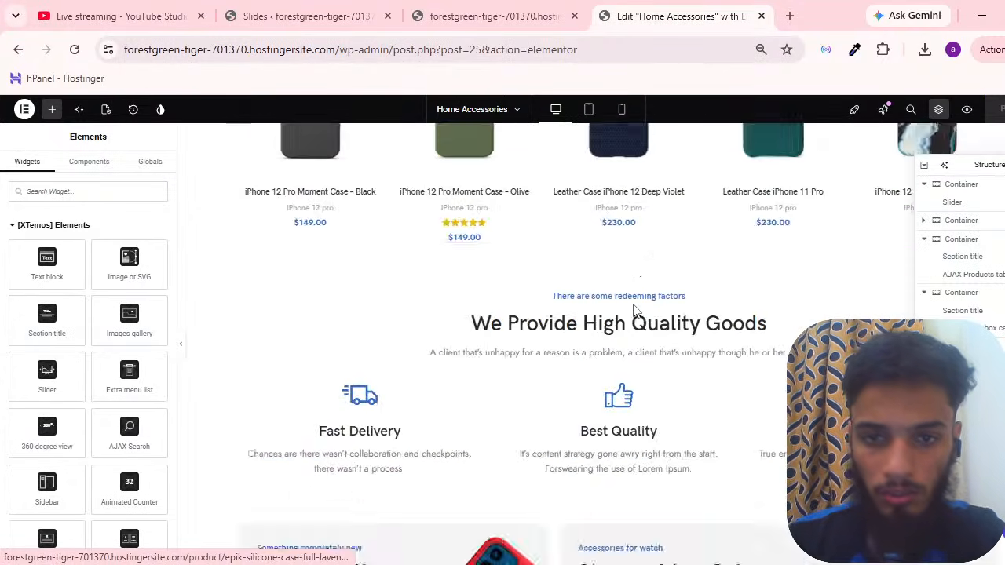
pyautogui.scroll(8, 639, 345)
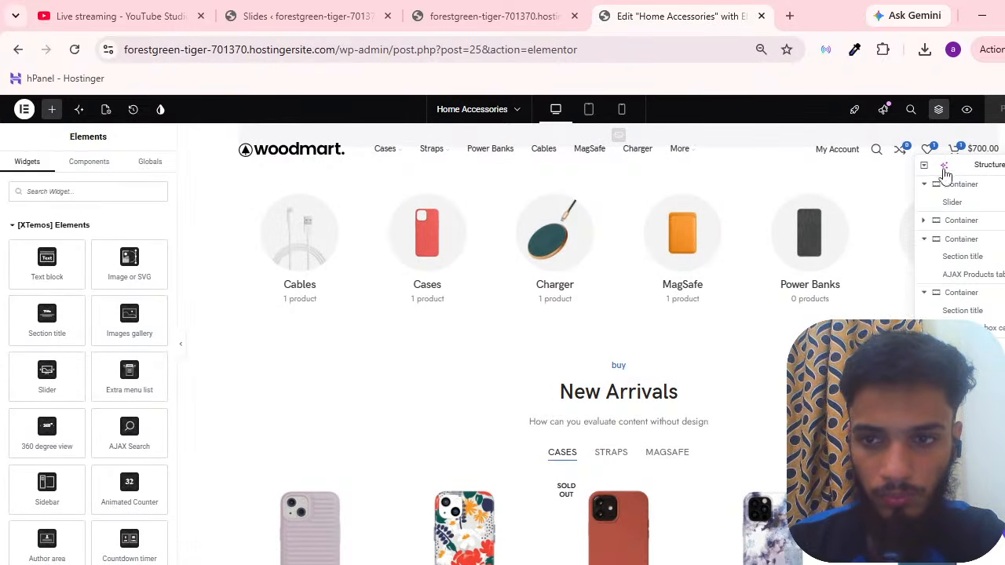
pyautogui.click(951, 202)
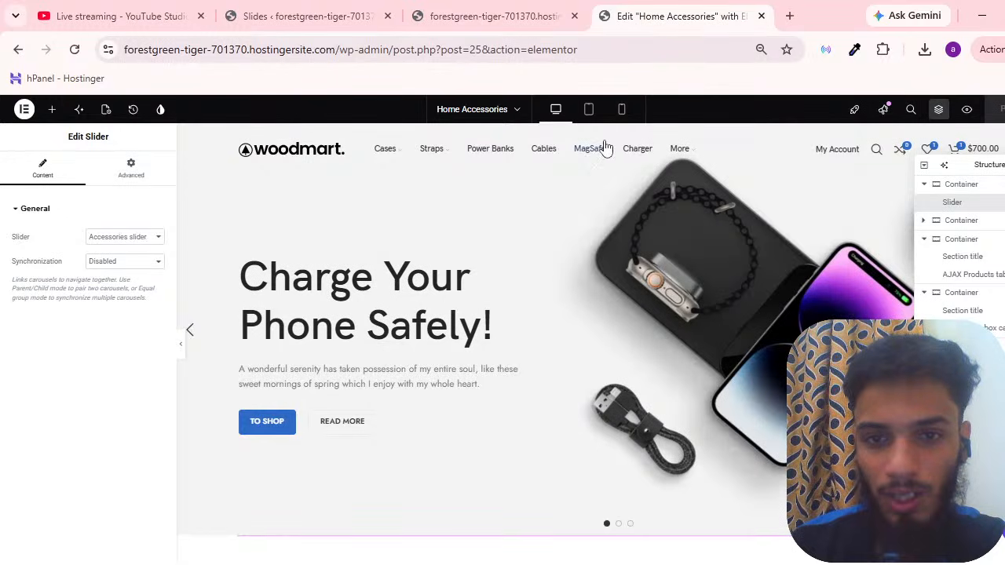
pyautogui.scroll(-3, 604, 236)
pyautogui.scroll(3, 609, 306)
pyautogui.scroll(-3, 611, 345)
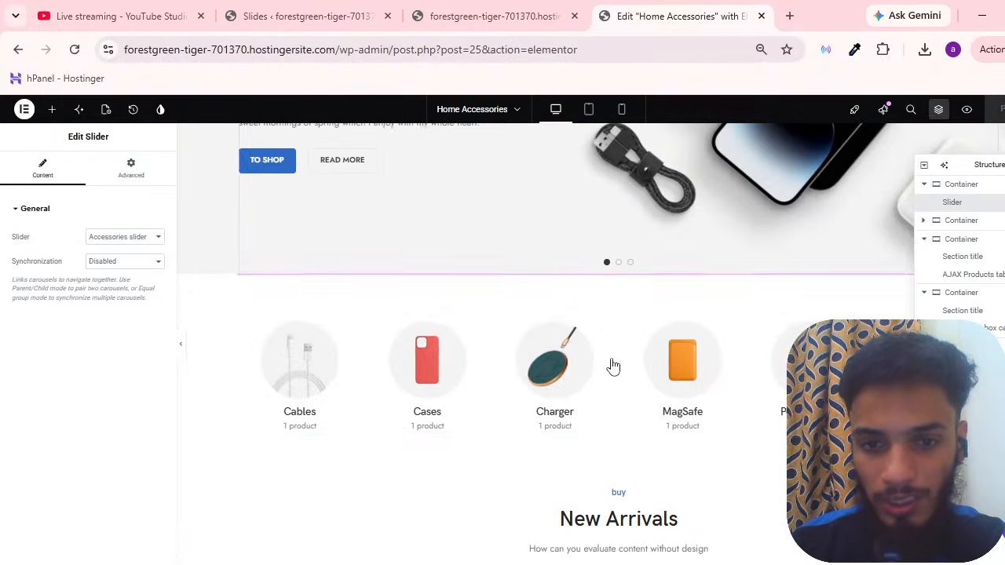
pyautogui.click(604, 315)
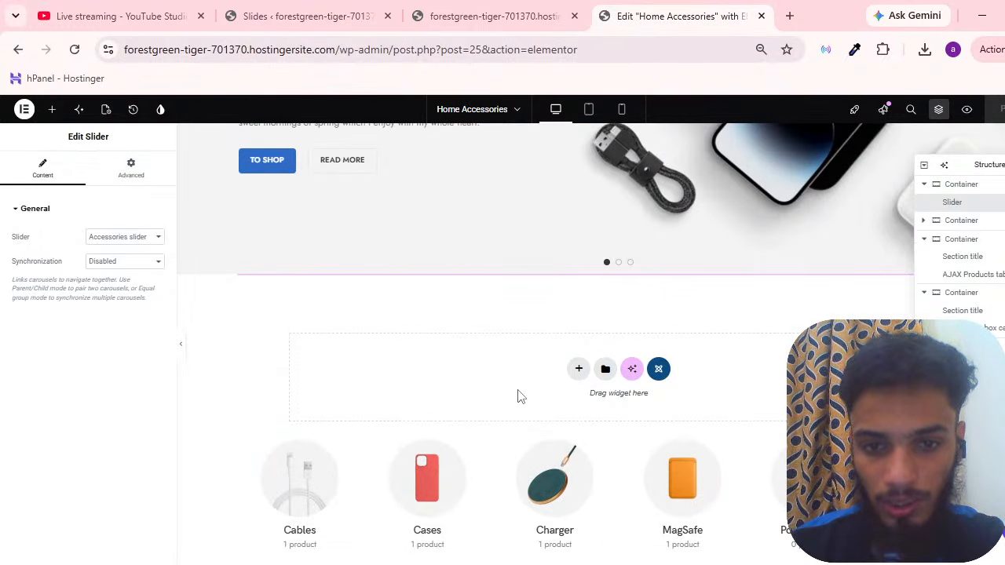
pyautogui.scroll(3, 549, 369)
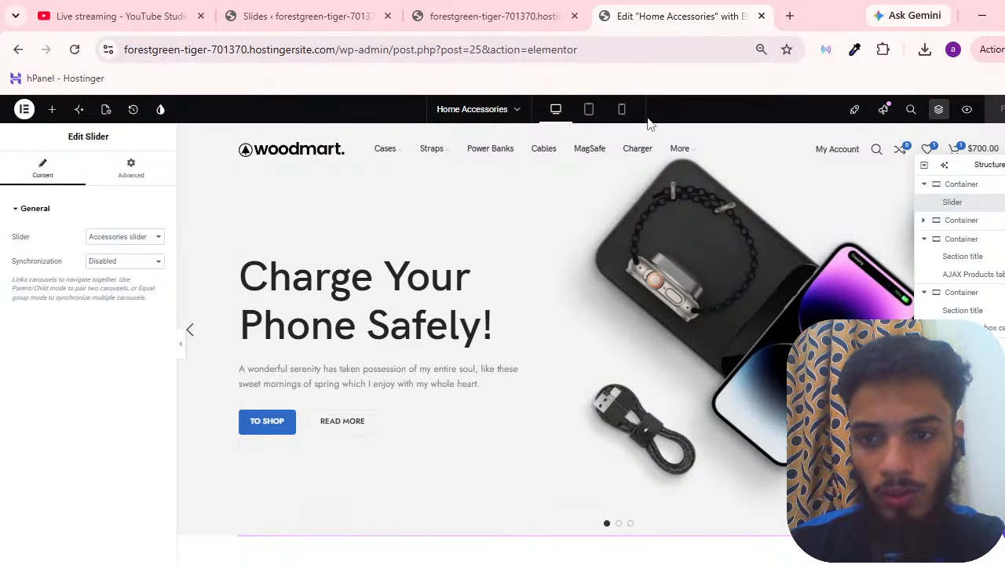
pyautogui.scroll(-5, 573, 321)
pyautogui.scroll(3, 628, 373)
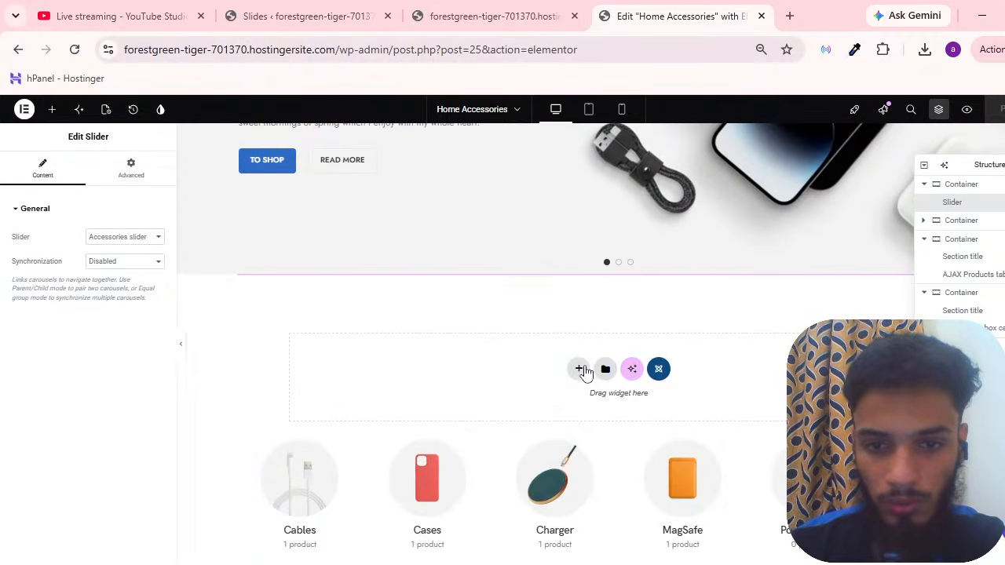
pyautogui.click(579, 369)
pyautogui.scroll(-1, 595, 310)
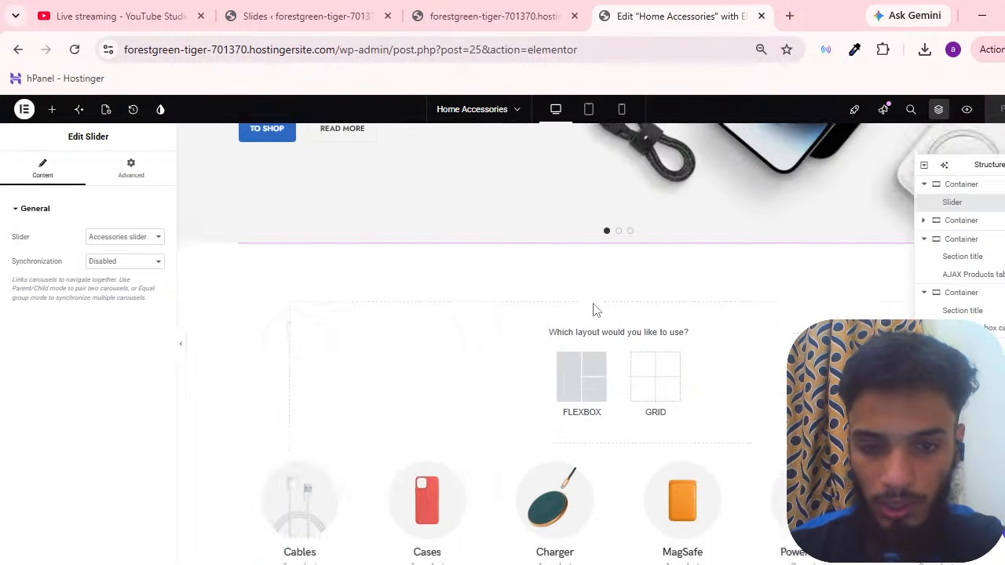
pyautogui.scroll(-3, 595, 309)
pyautogui.scroll(3, 859, 225)
pyautogui.scroll(3, 783, 393)
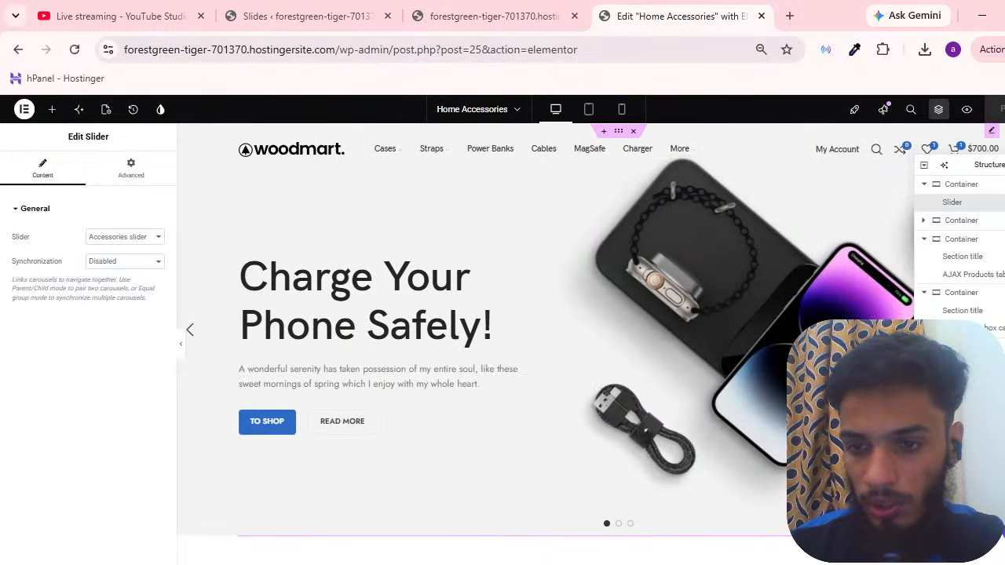
pyautogui.scroll(-3, 783, 393)
pyautogui.moveTo(1001, 164); pyautogui.dragTo(1003, 82)
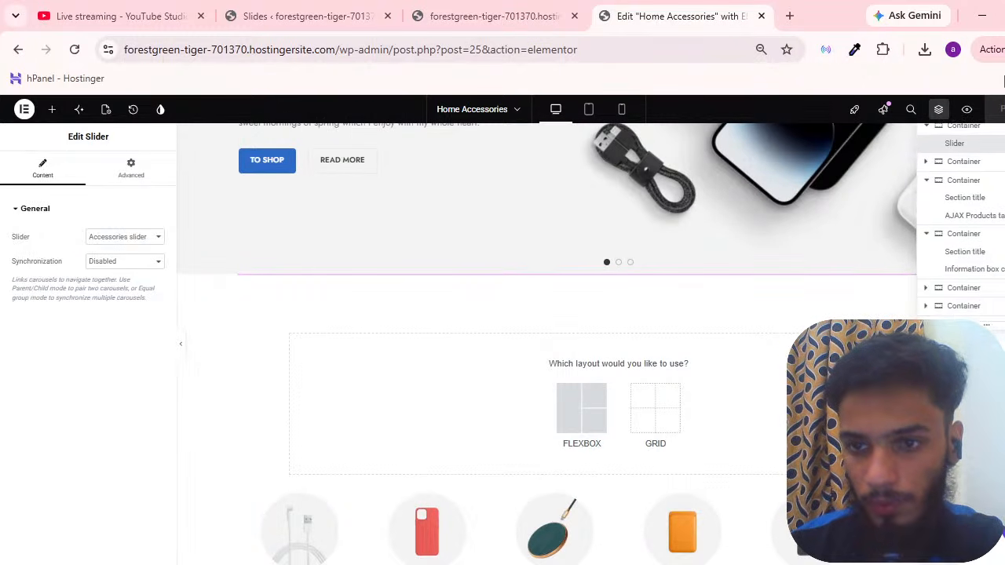
pyautogui.click(934, 347)
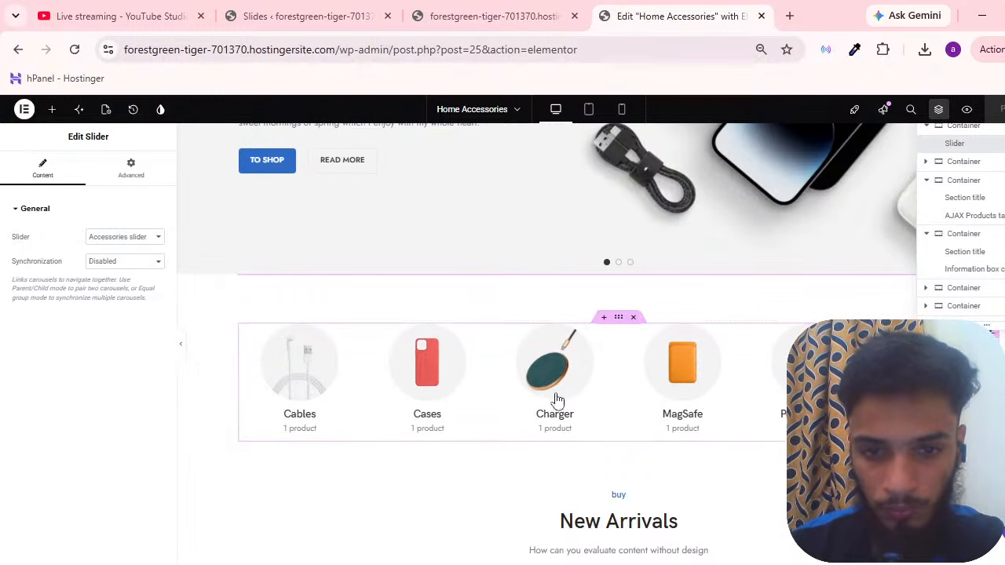
# Add a new Flexbox with the single-column, downward structure from the product categories section
pyautogui.click(603, 315)
pyautogui.click(579, 368)
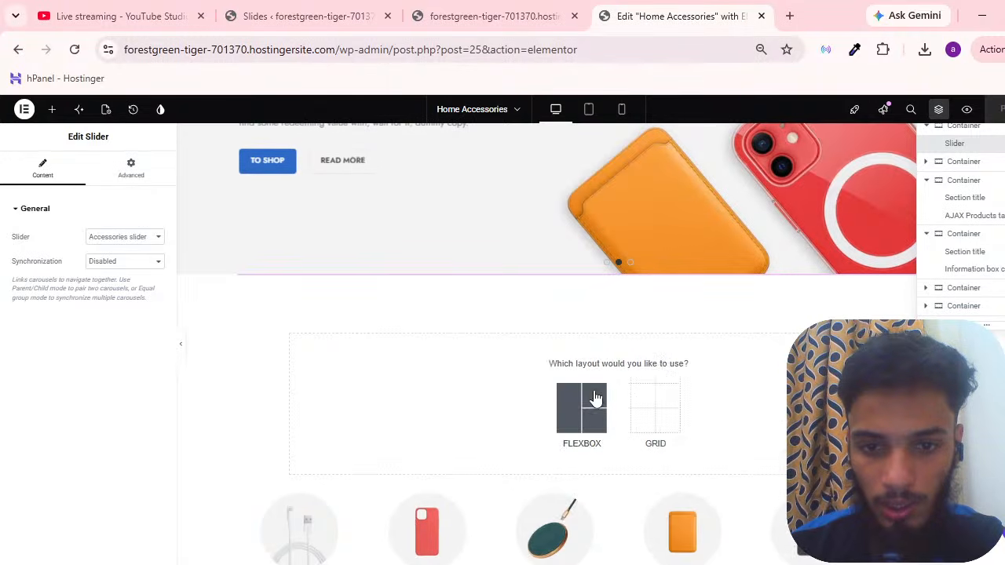
pyautogui.click(581, 415)
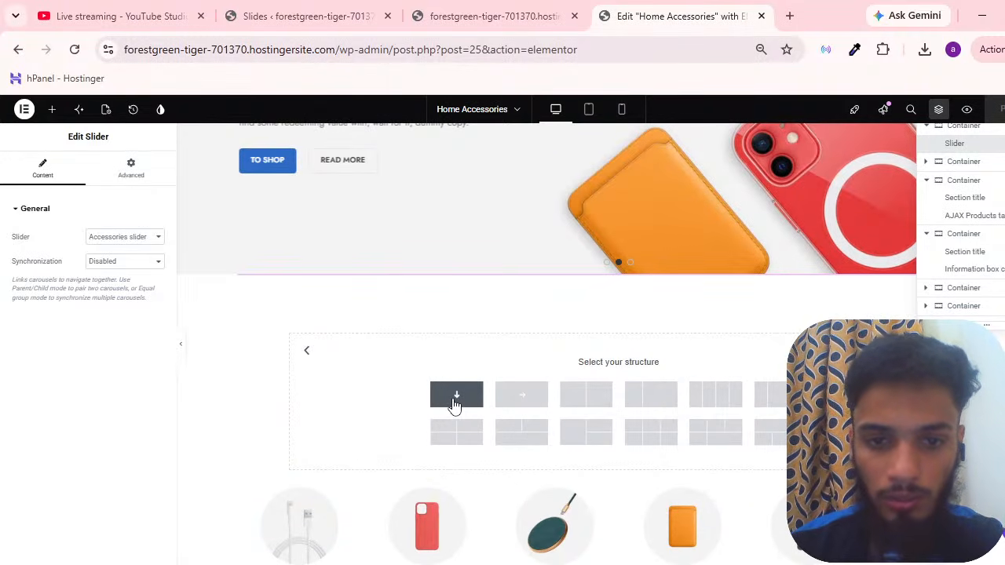
pyautogui.click(449, 403)
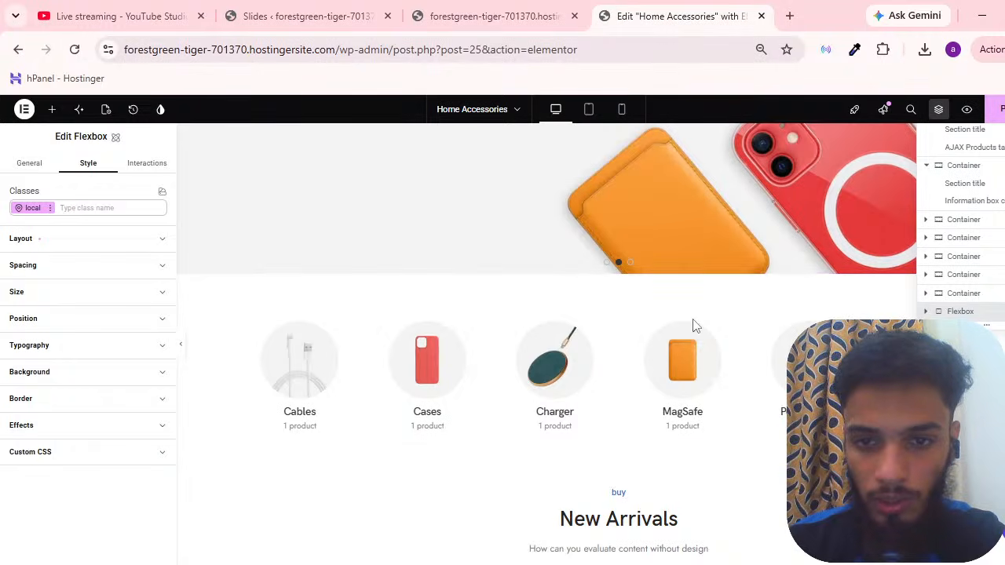
# Move the new Flexbox from the end of the page structure into the New Arrivals container, above its section title
pyautogui.scroll(-15, 644, 332)
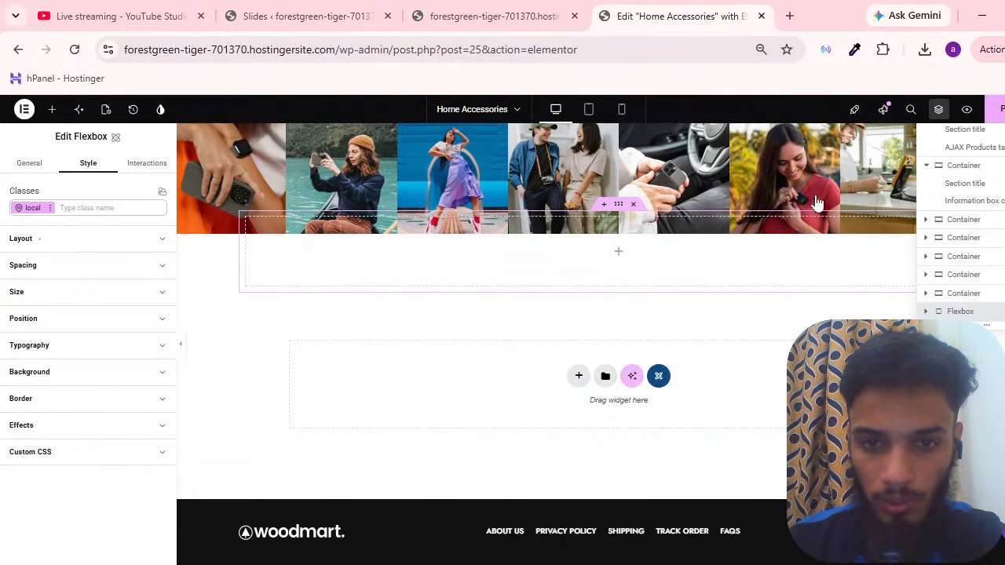
pyautogui.moveTo(959, 312); pyautogui.dragTo(953, 149)
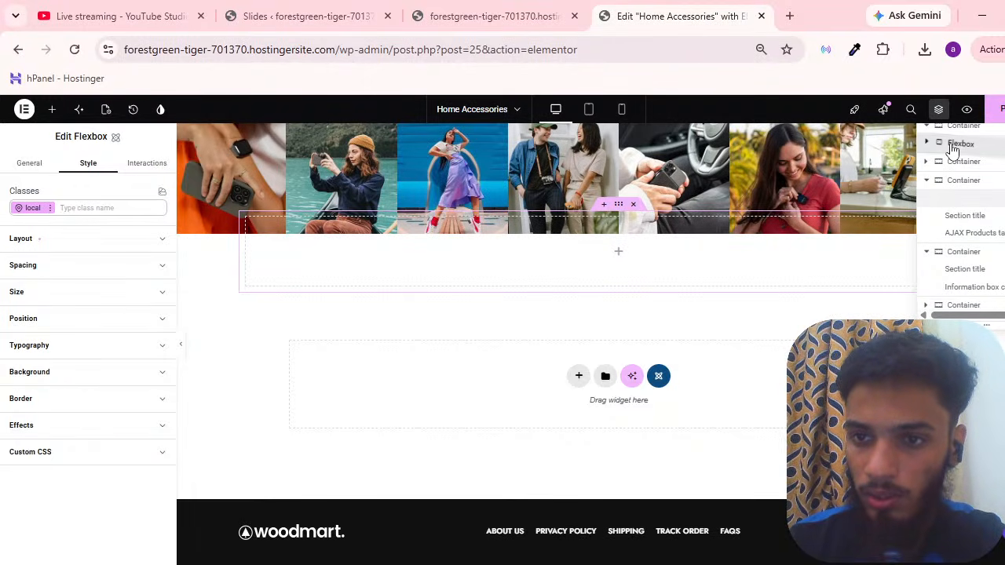
pyautogui.moveTo(930, 194); pyautogui.dragTo(931, 196)
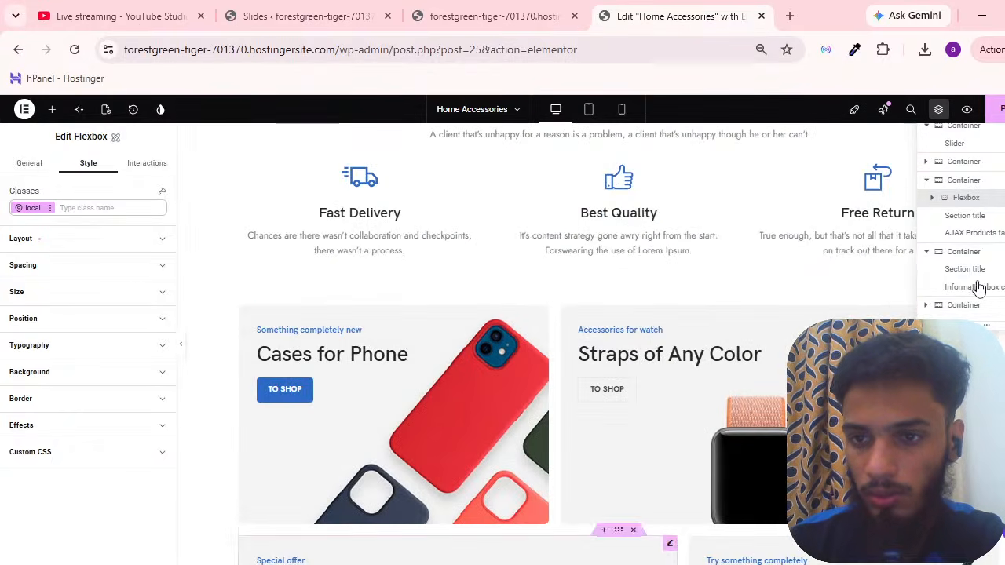
# Move the Flexbox into the hero slider's container, place it after the slider and check the resulting layout
pyautogui.moveTo(981, 201); pyautogui.dragTo(974, 122)
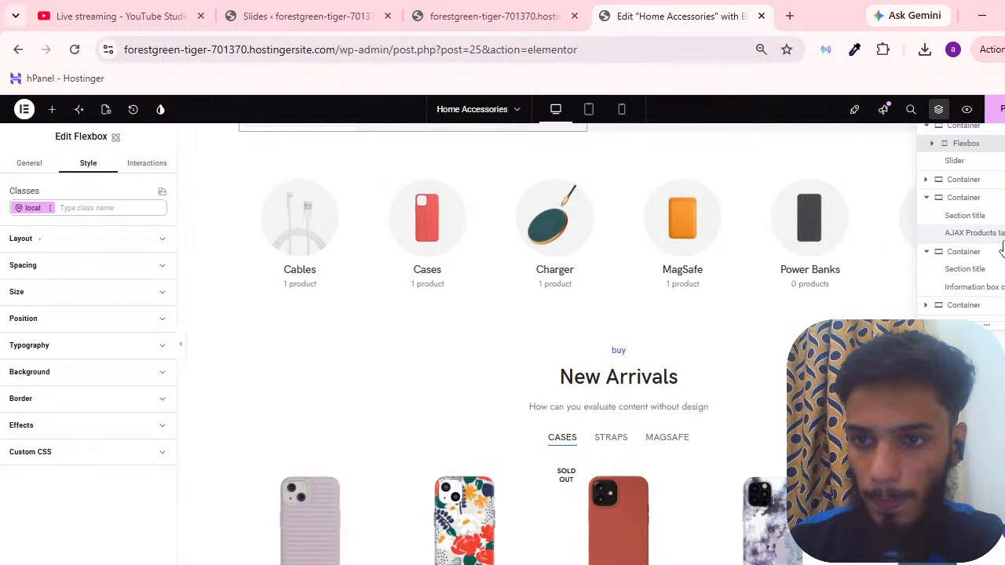
pyautogui.click(996, 146)
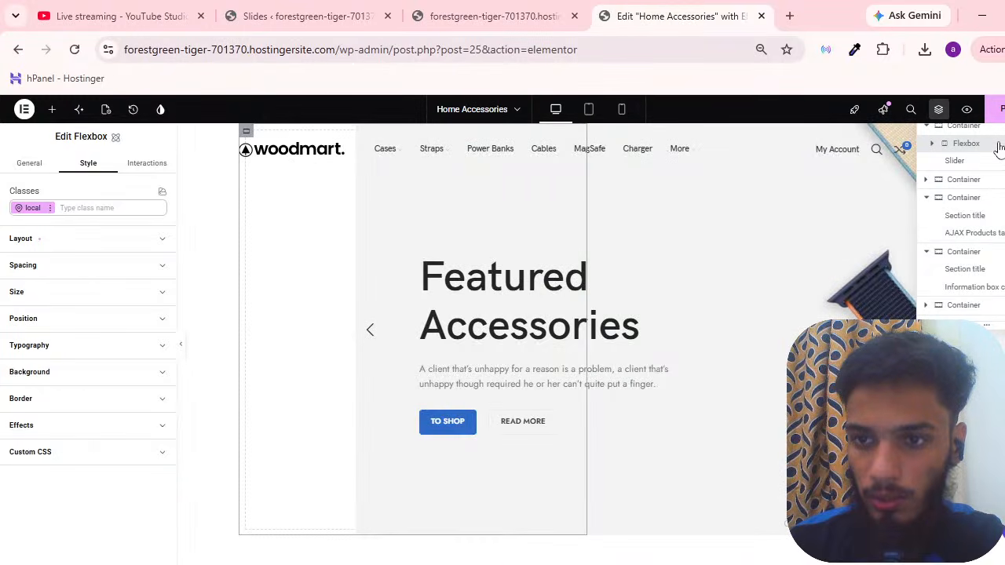
pyautogui.moveTo(998, 146); pyautogui.dragTo(954, 164)
pyautogui.scroll(-11, 762, 301)
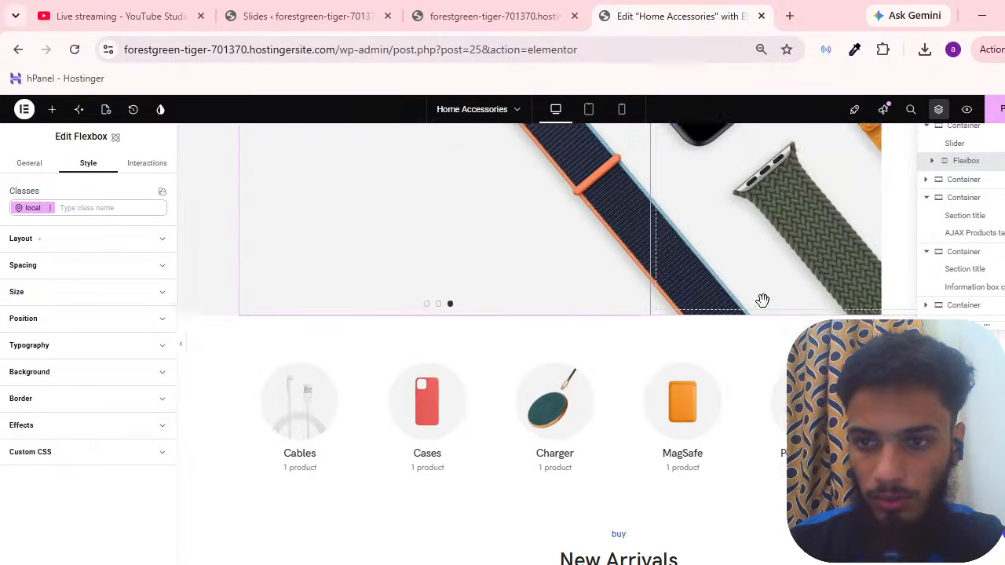
pyautogui.scroll(11, 764, 302)
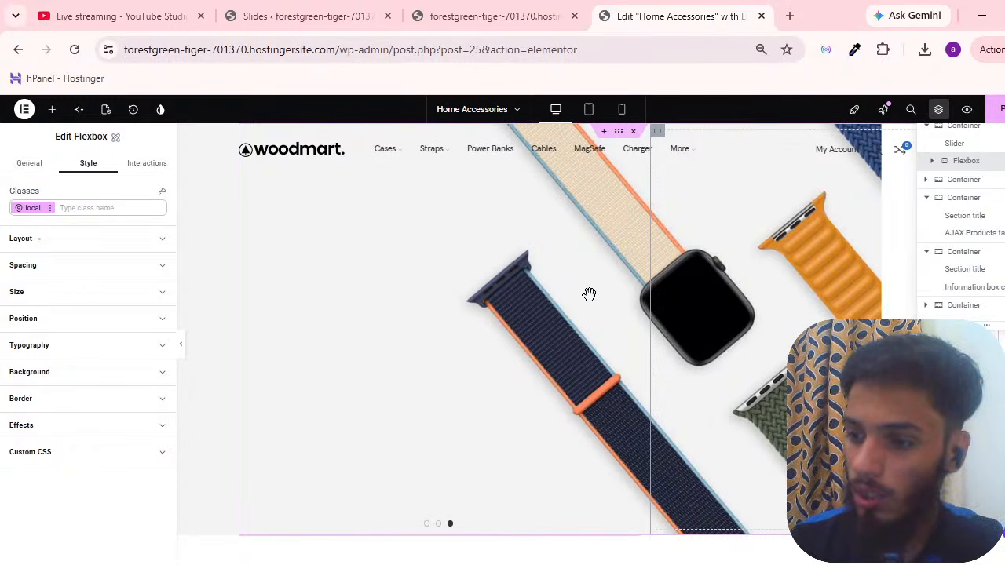
pyautogui.scroll(-3, 597, 302)
pyautogui.scroll(3, 479, 392)
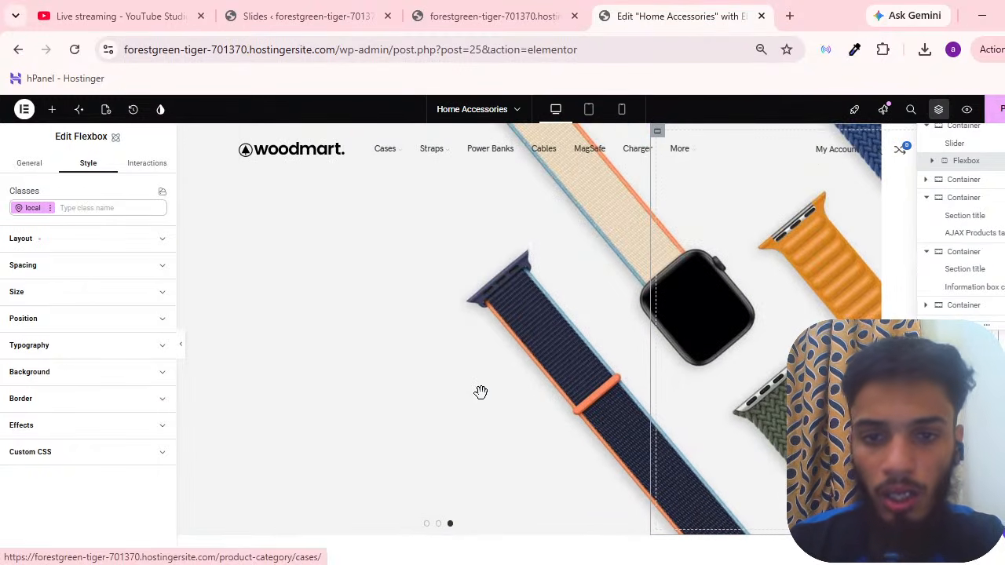
pyautogui.scroll(-3, 636, 382)
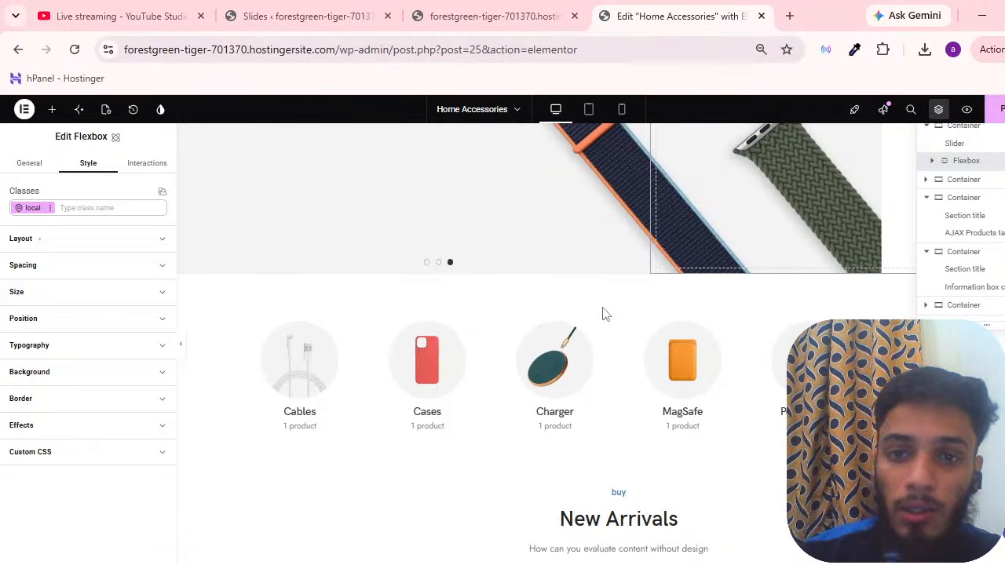
pyautogui.scroll(3, 601, 314)
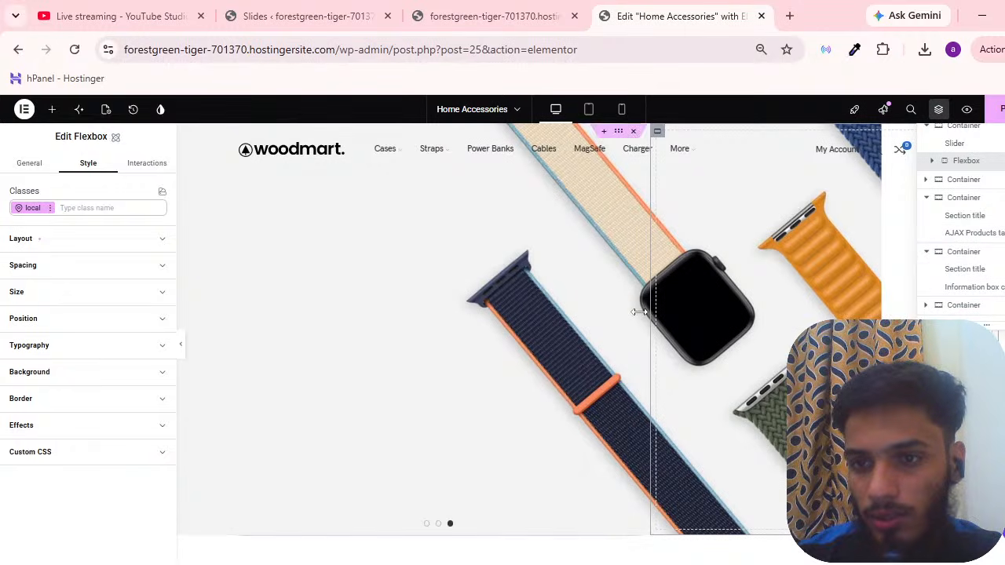
# Select the top container and examine its layout settings and the Flexbox beside the slider
pyautogui.click(958, 130)
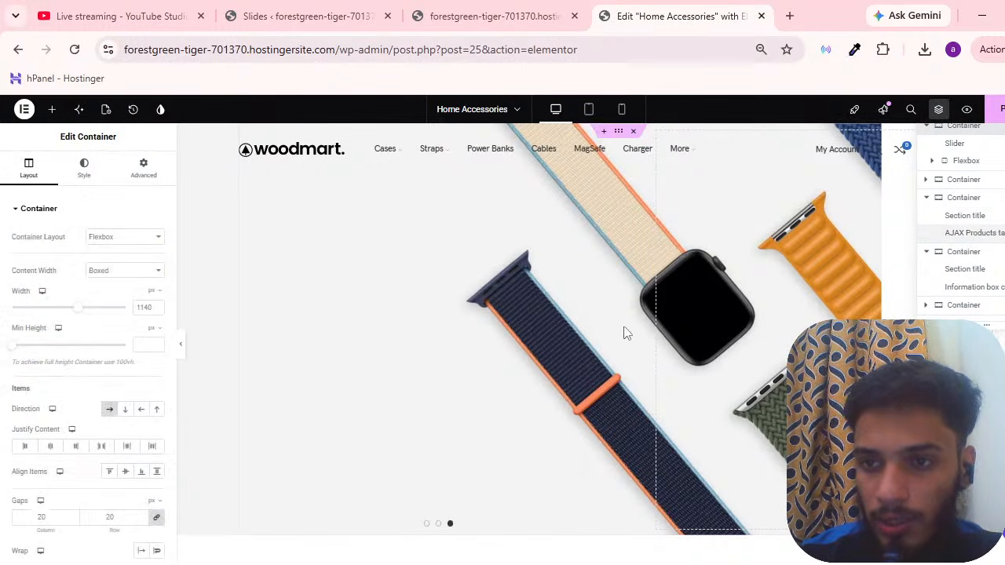
pyautogui.hotkey('ctrl', '-')
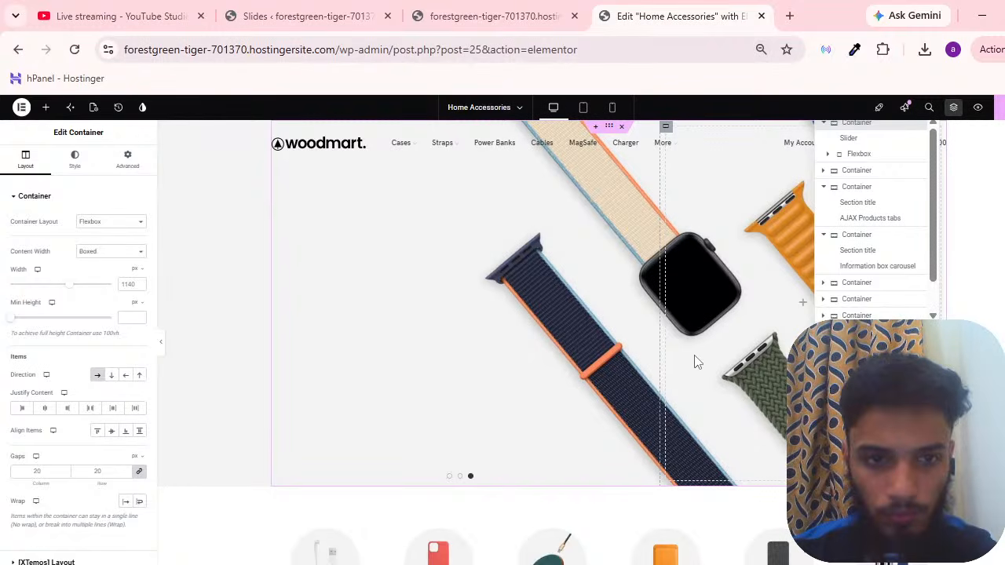
pyautogui.hotkey('ctrl', '+')
pyautogui.hotkey('ctrl', '+')
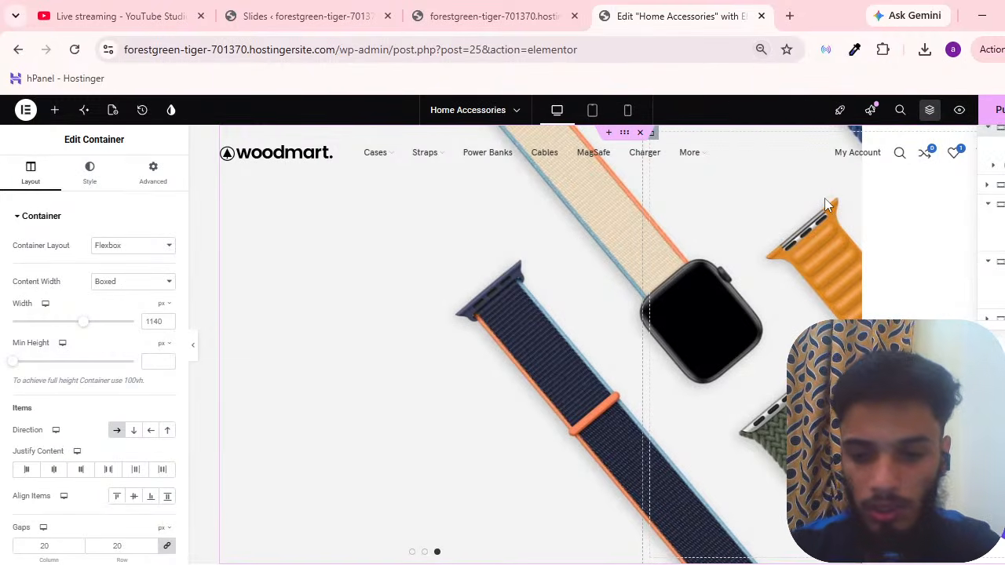
pyautogui.hotkey('ctrl', '-')
pyautogui.hotkey('ctrl', '-')
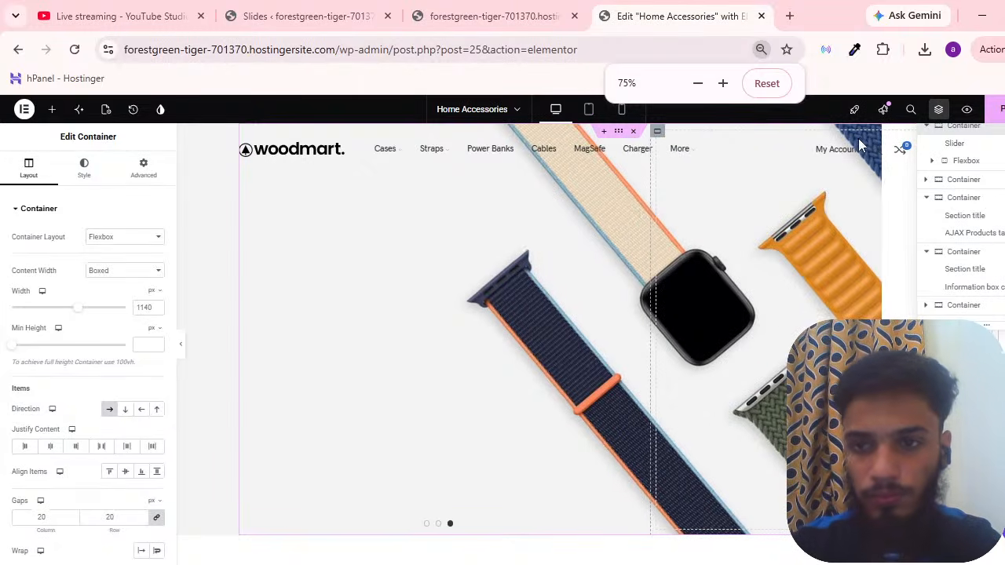
pyautogui.scroll(-7, 761, 284)
pyautogui.scroll(7, 773, 284)
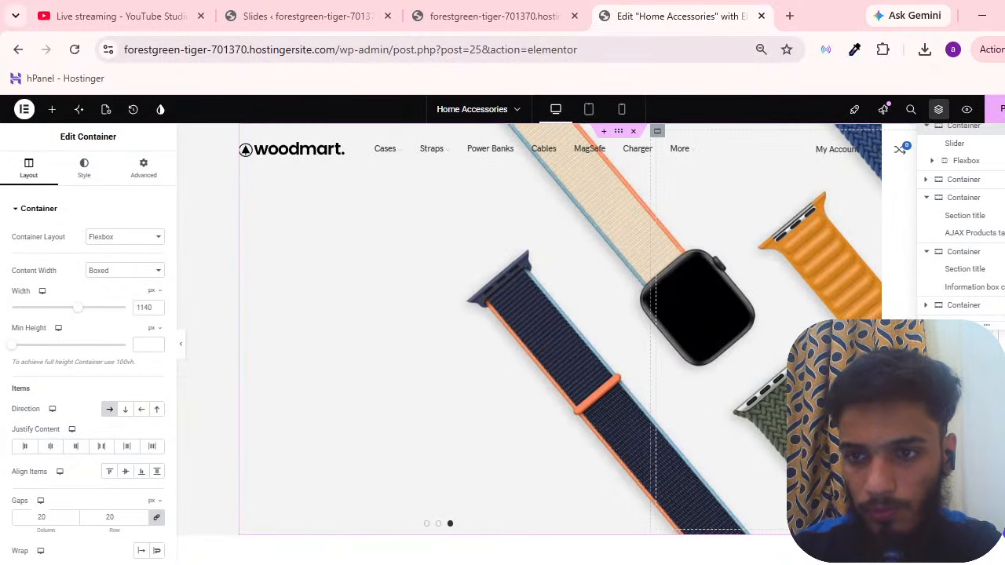
pyautogui.click(940, 110)
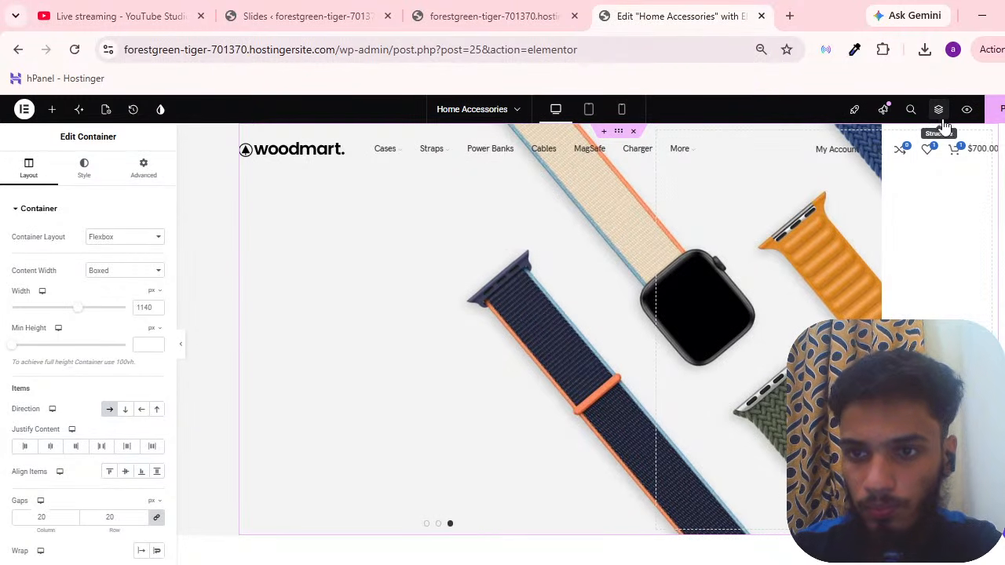
pyautogui.click(940, 110)
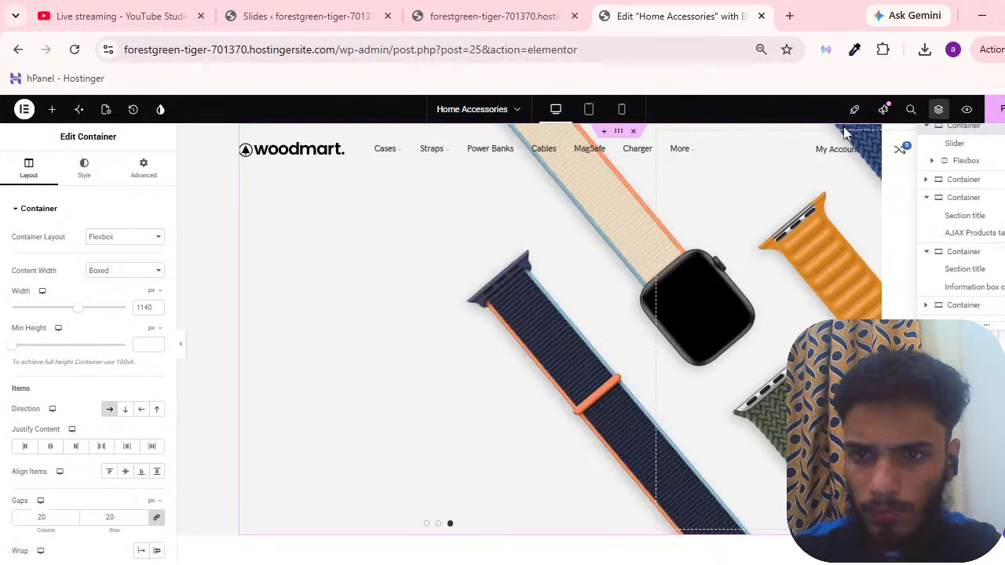
pyautogui.click(990, 163)
pyautogui.click(984, 132)
pyautogui.moveTo(984, 132)
pyautogui.mouseDown()
pyautogui.moveTo(982, 179)
pyautogui.moveTo(981, 138)
pyautogui.mouseUp()
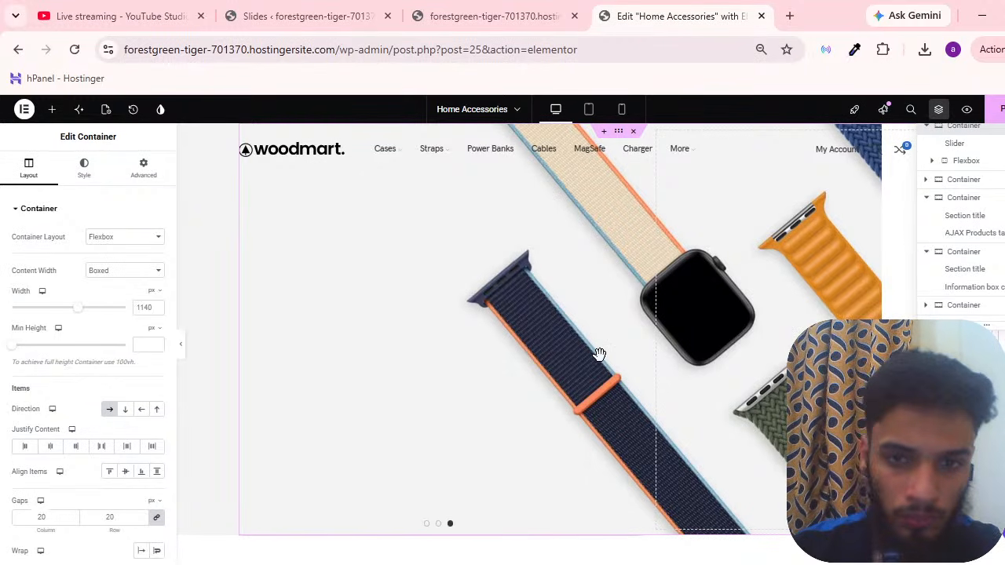
pyautogui.scroll(-3, 601, 314)
pyautogui.scroll(3, 604, 314)
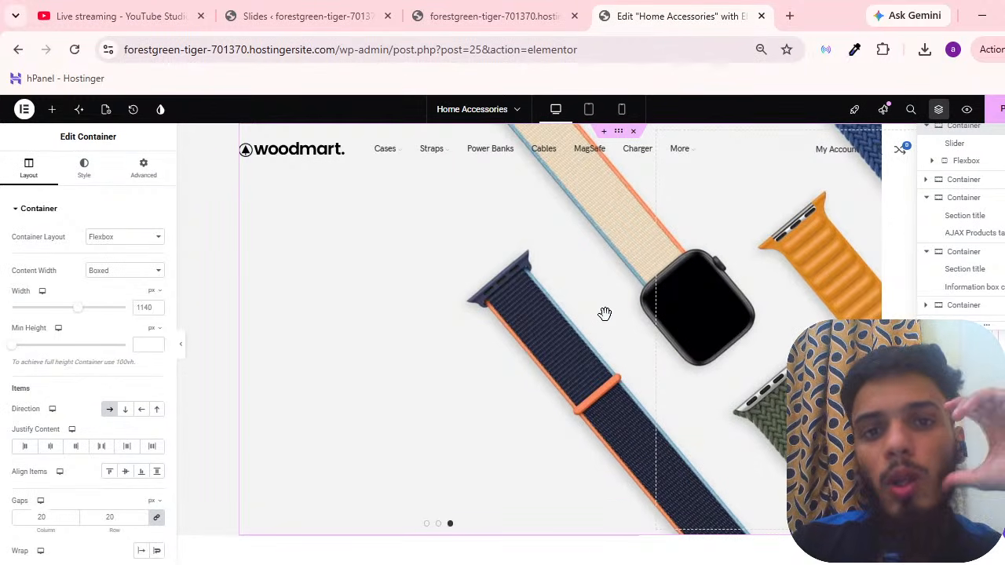
# Collapse the New Arrivals and high-quality-goods containers in the page structure and expand the lower promo banners' container
pyautogui.scroll(-8, 610, 257)
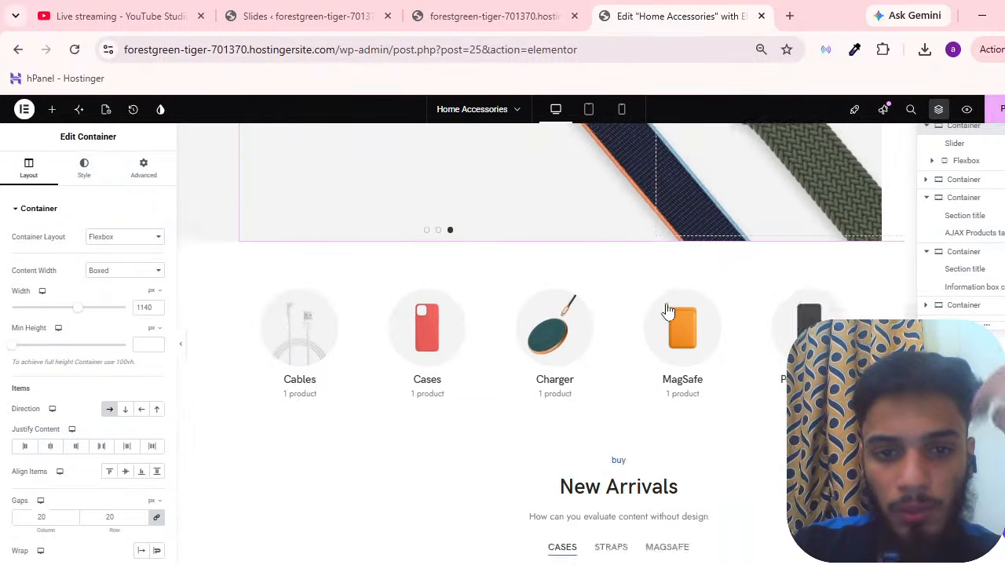
pyautogui.scroll(-5, 341, 352)
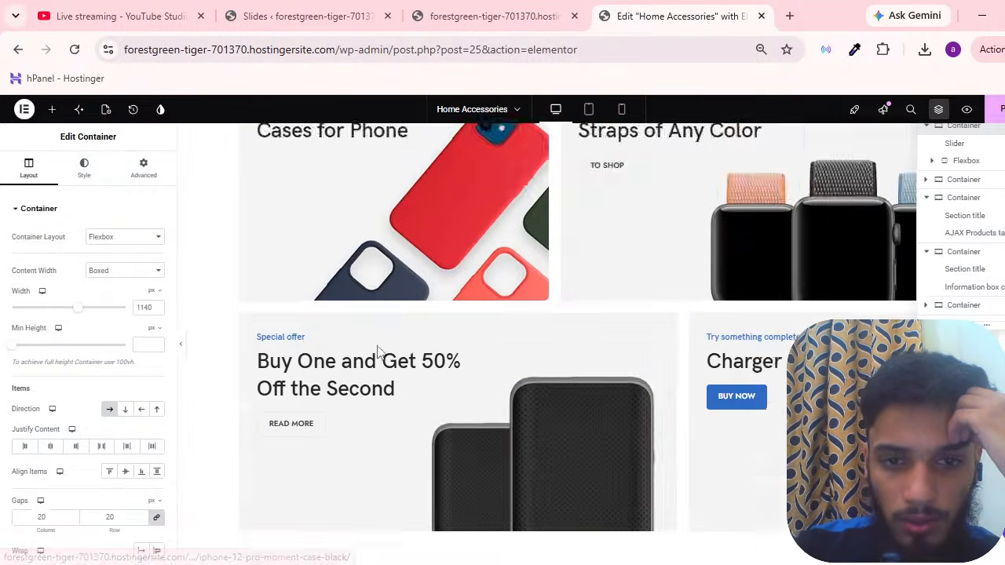
pyautogui.scroll(5, 377, 352)
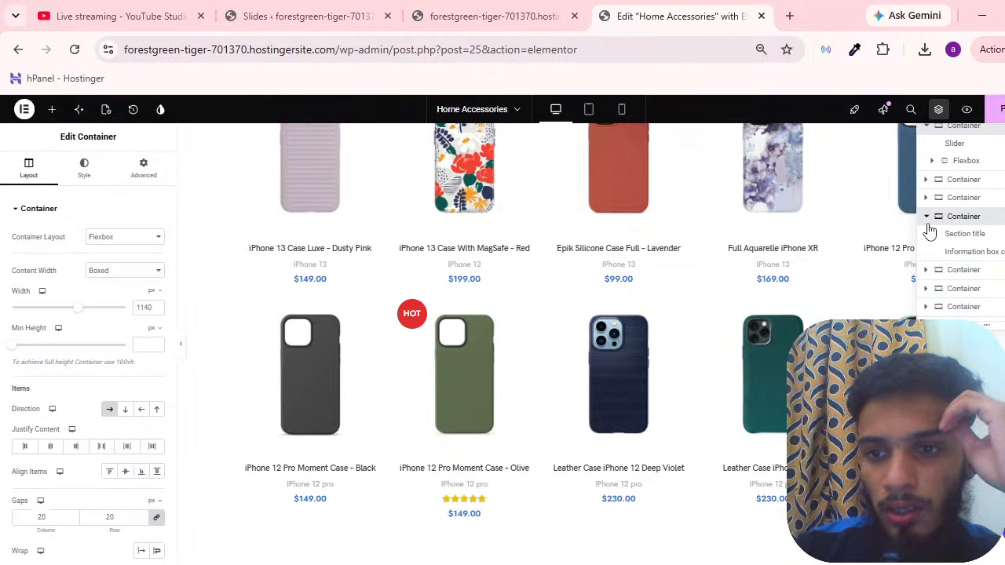
pyautogui.click(927, 220)
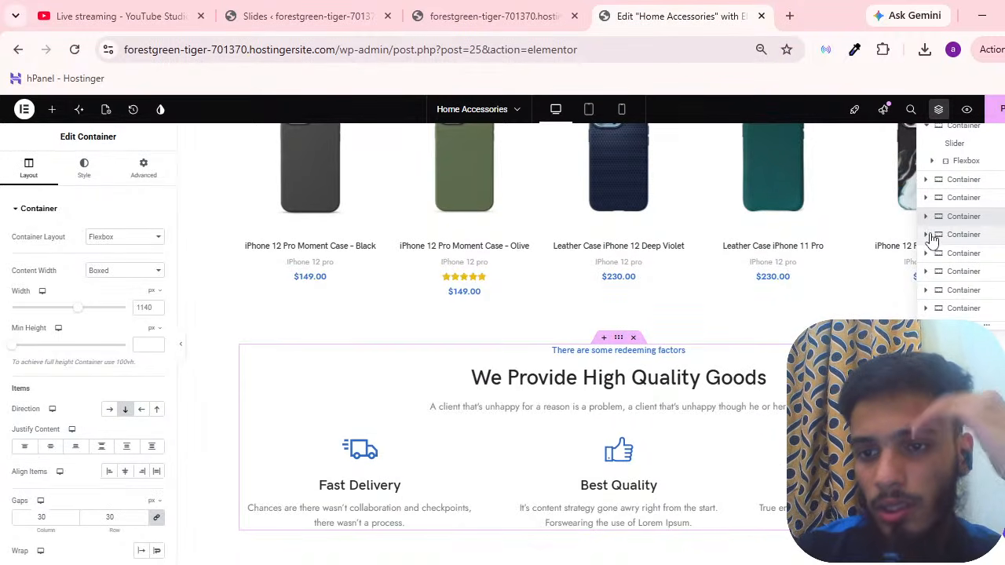
pyautogui.click(928, 253)
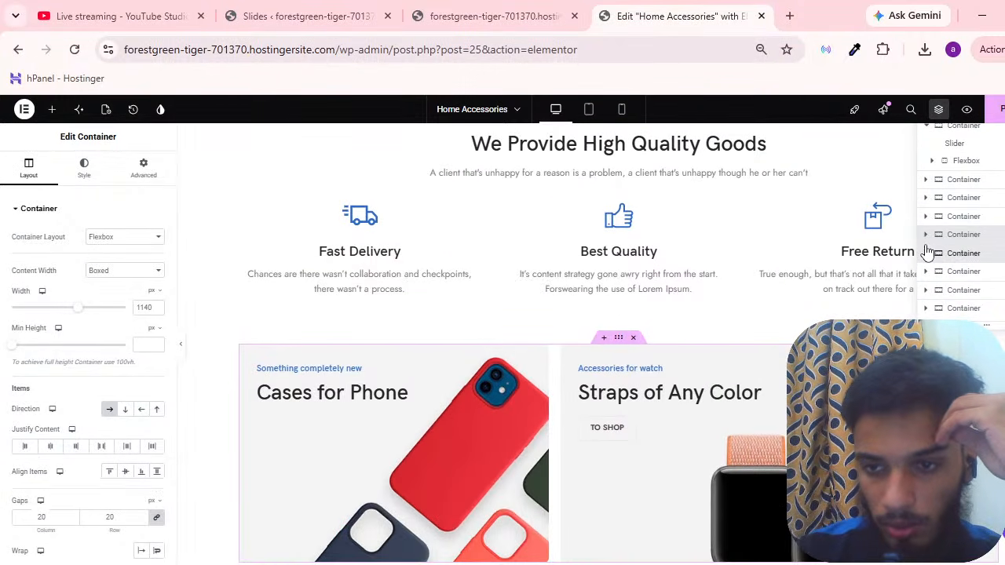
pyautogui.click(927, 254)
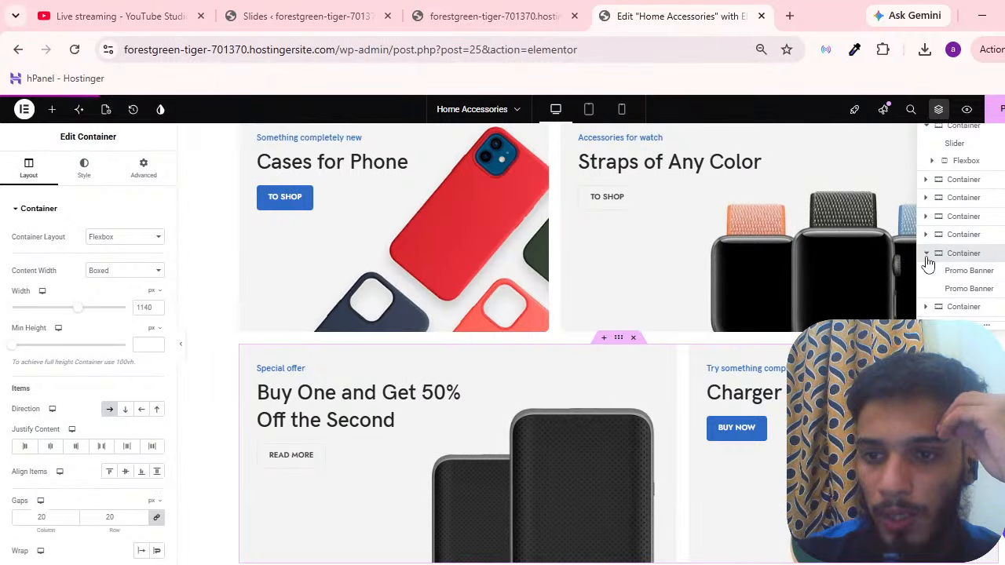
pyautogui.scroll(15, 605, 219)
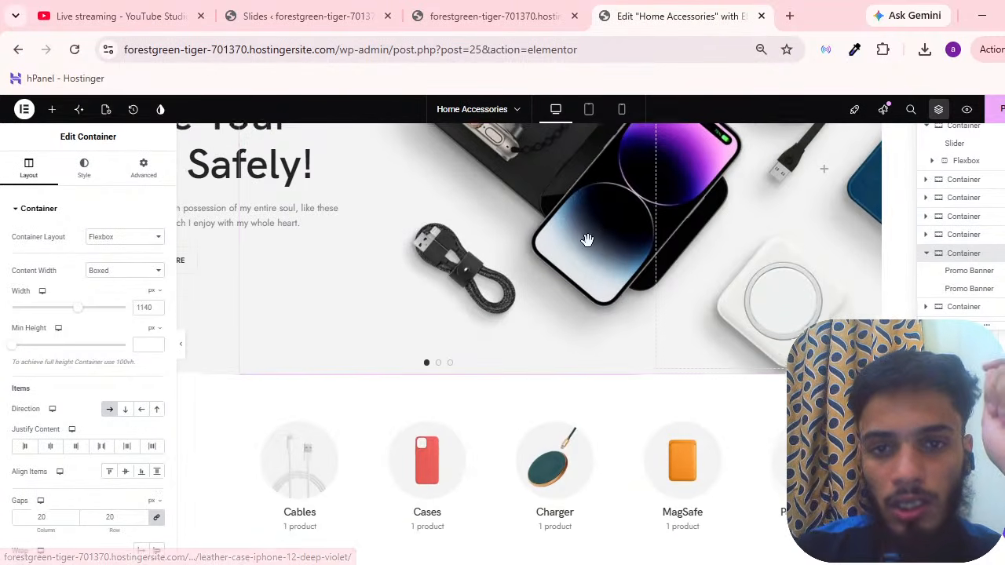
pyautogui.scroll(3, 612, 275)
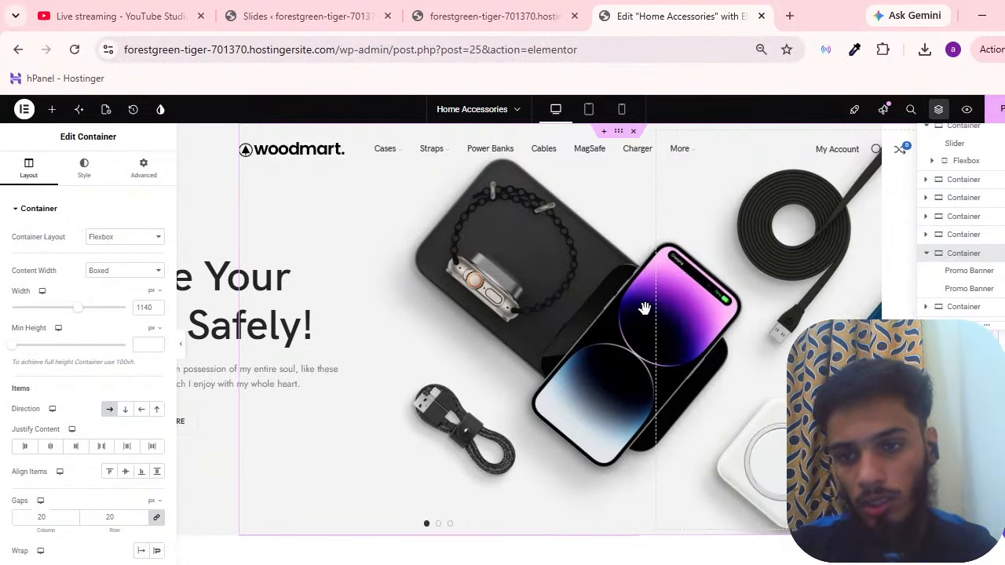
# Expand the popular products container and the container below it in the page structure to examine their elements
pyautogui.scroll(-1, 926, 288)
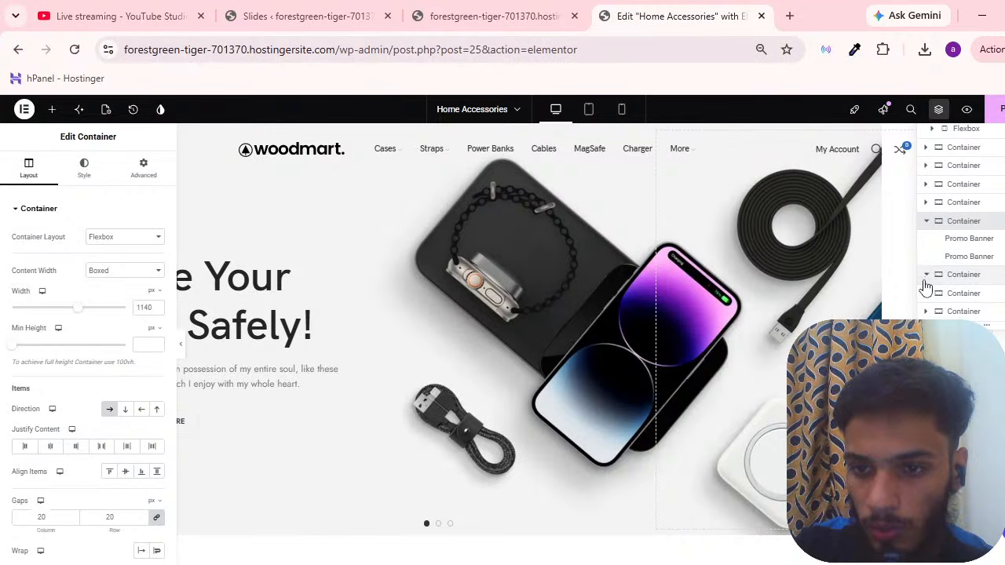
pyautogui.scroll(-1, 934, 291)
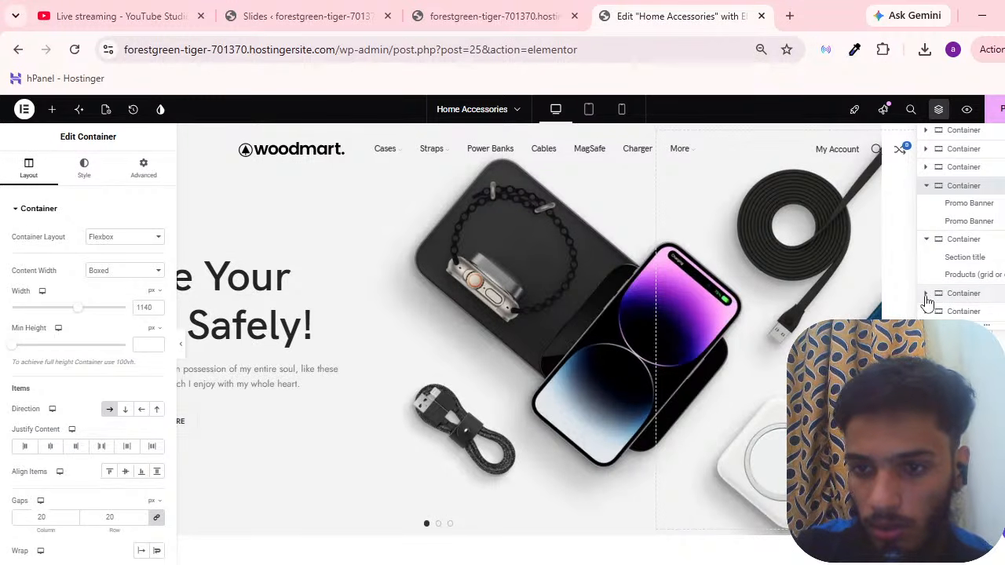
pyautogui.click(925, 295)
pyautogui.scroll(-1, 995, 235)
pyautogui.scroll(2, 987, 245)
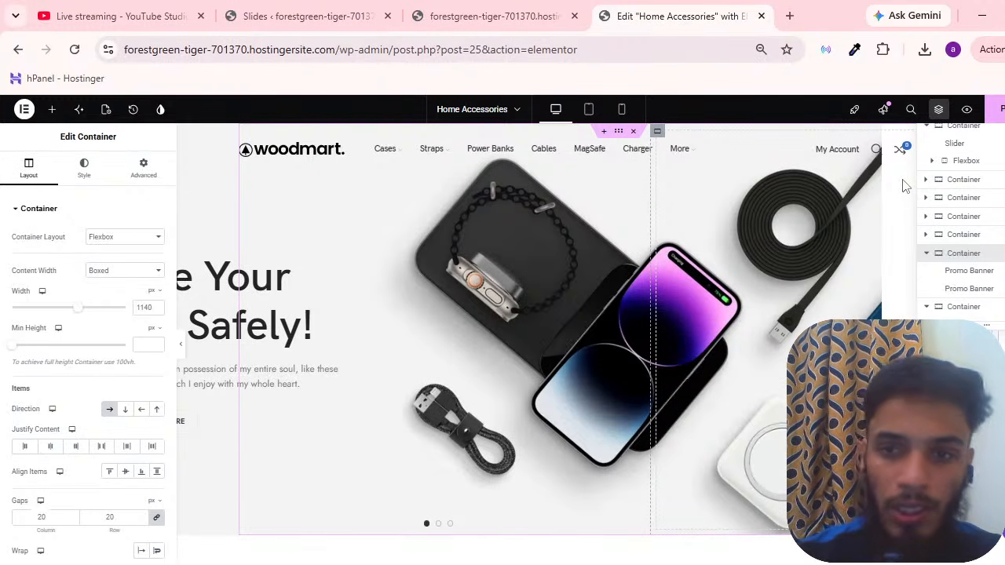
# Examine the order of the page's sections from the hero slider down to the promo banners
pyautogui.scroll(-6, 602, 159)
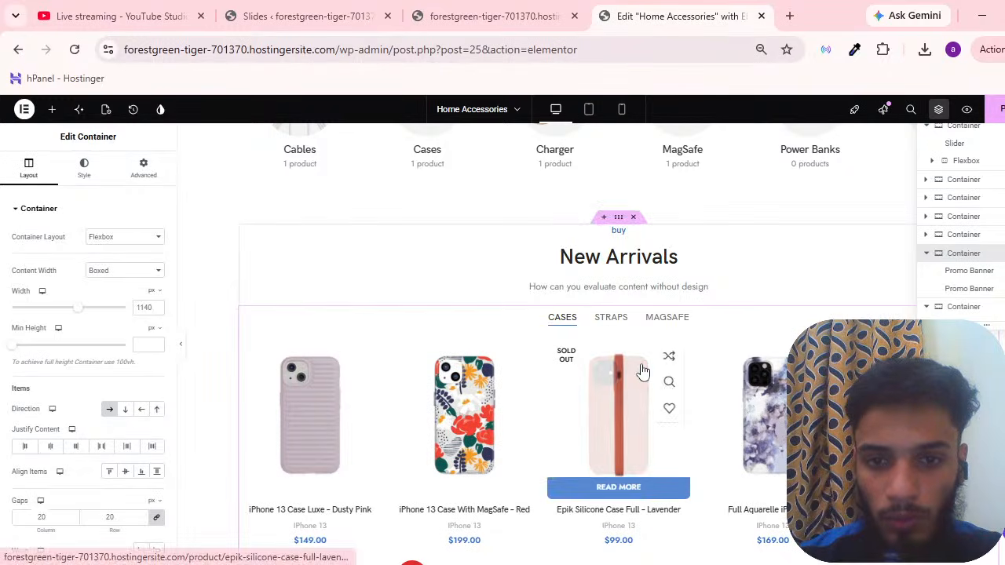
pyautogui.scroll(-10, 776, 376)
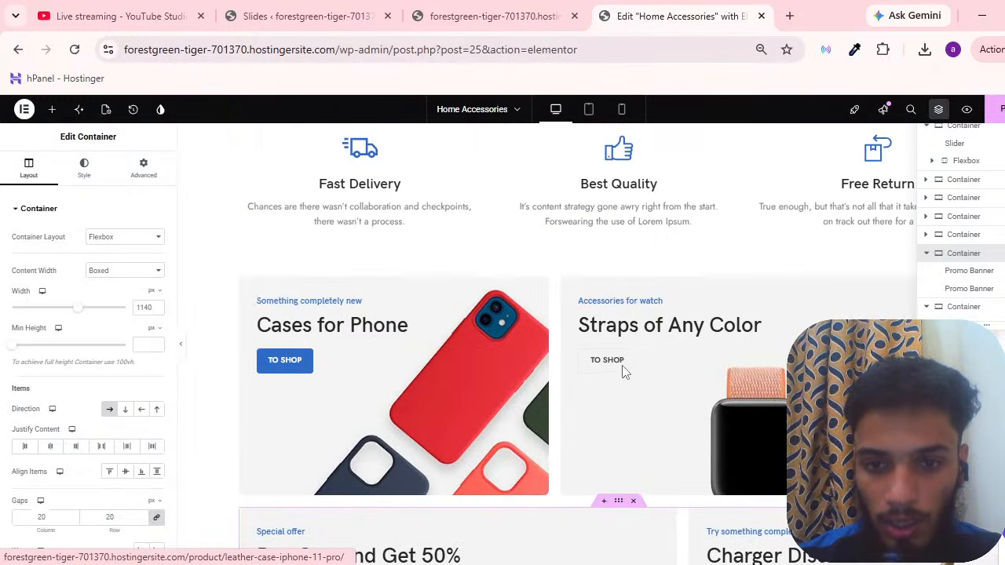
pyautogui.scroll(-3, 613, 341)
pyautogui.scroll(12, 622, 337)
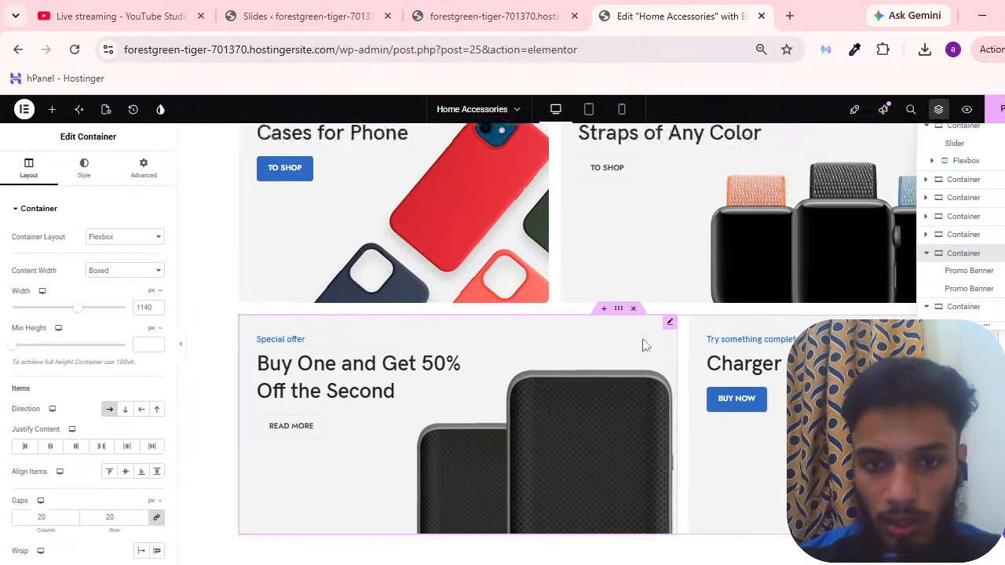
pyautogui.scroll(6, 636, 314)
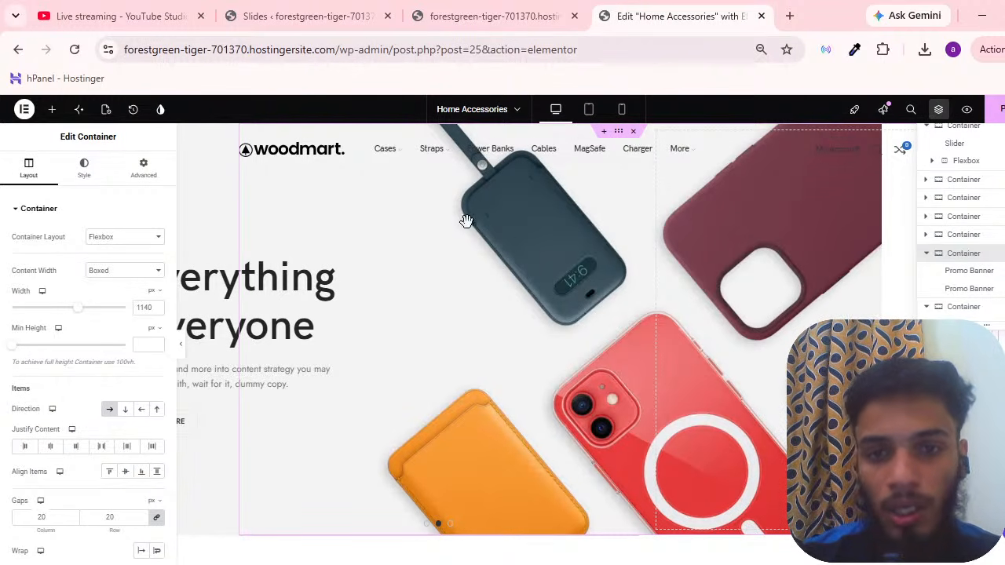
pyautogui.scroll(-3, 595, 224)
pyautogui.scroll(-3, 596, 228)
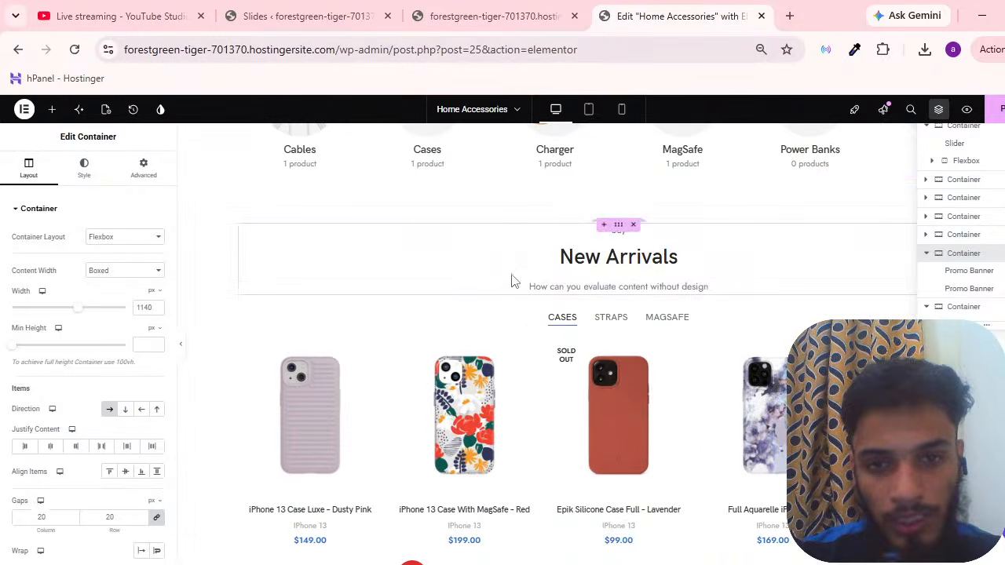
pyautogui.scroll(3, 627, 314)
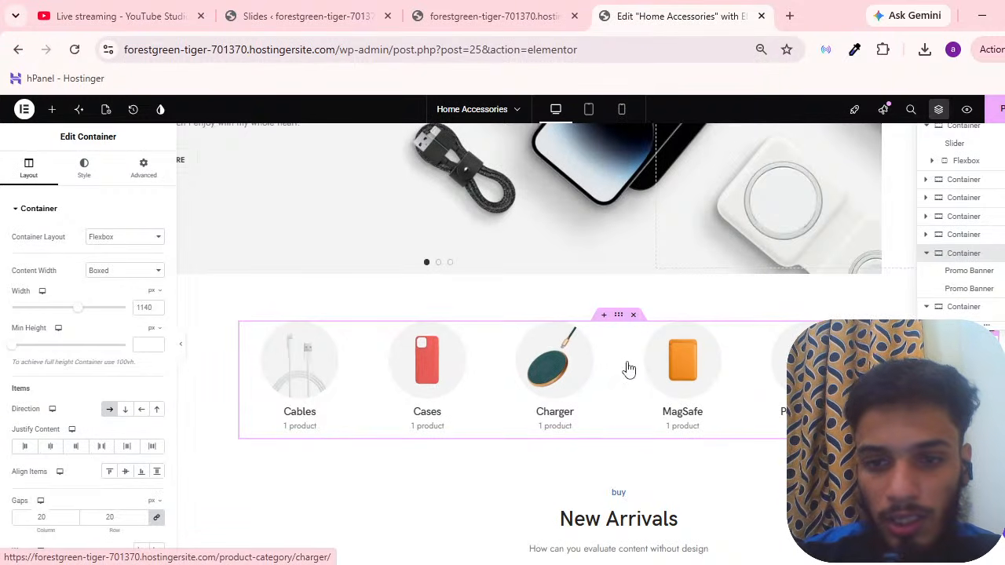
# Select the product categories container and its widget, and examine the settings of each
pyautogui.click(619, 322)
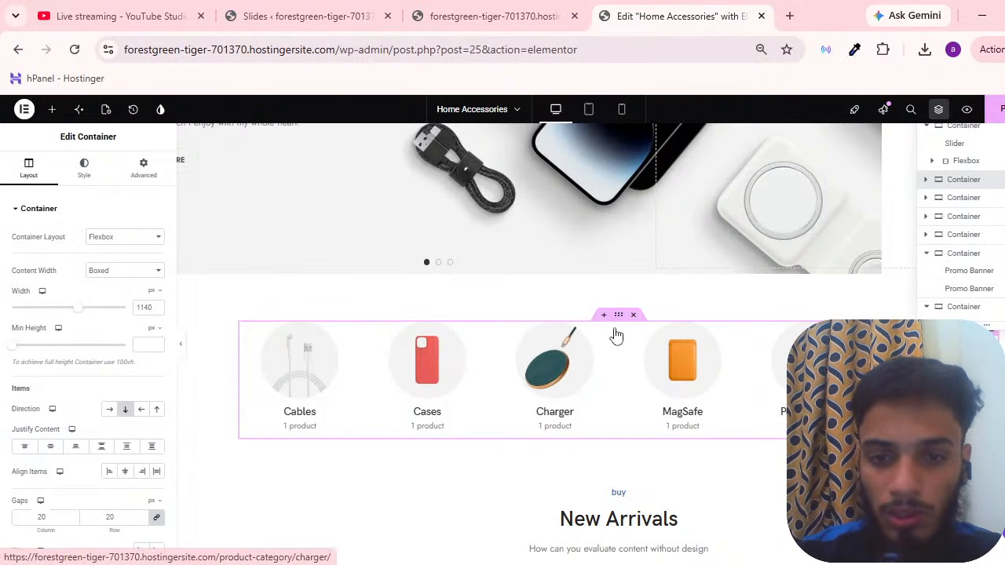
pyautogui.click(616, 358)
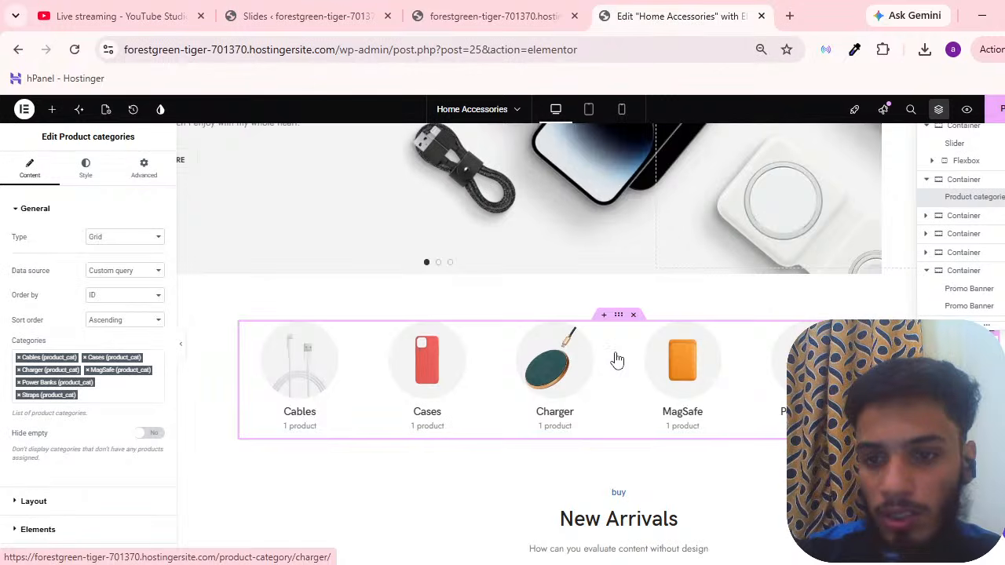
pyautogui.scroll(-6, 440, 384)
pyautogui.scroll(6, 477, 446)
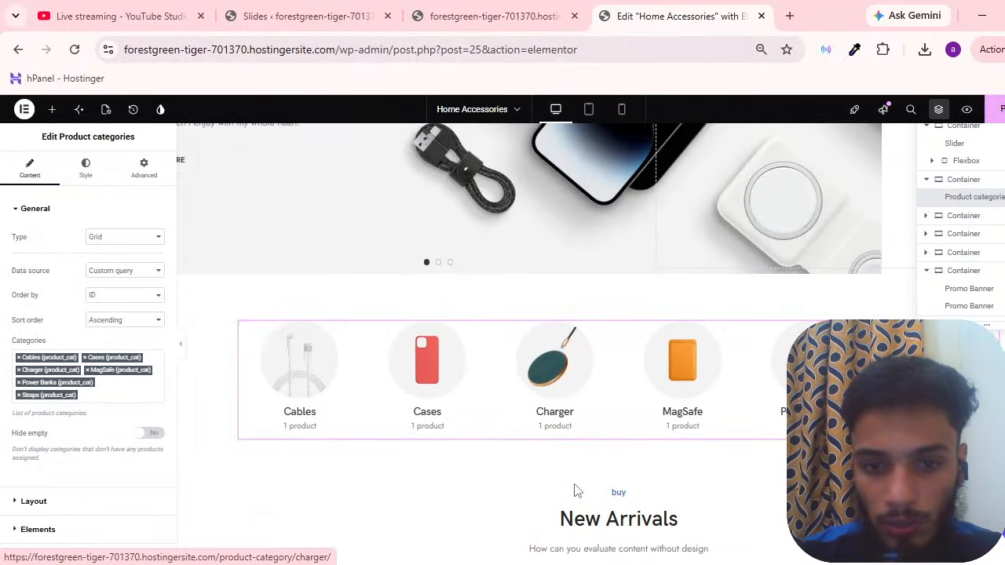
# Select the New Arrivals product tabs, section title and surrounding container to examine how the section is built
pyautogui.scroll(-6, 562, 453)
pyautogui.scroll(5, 568, 431)
pyautogui.click(624, 491)
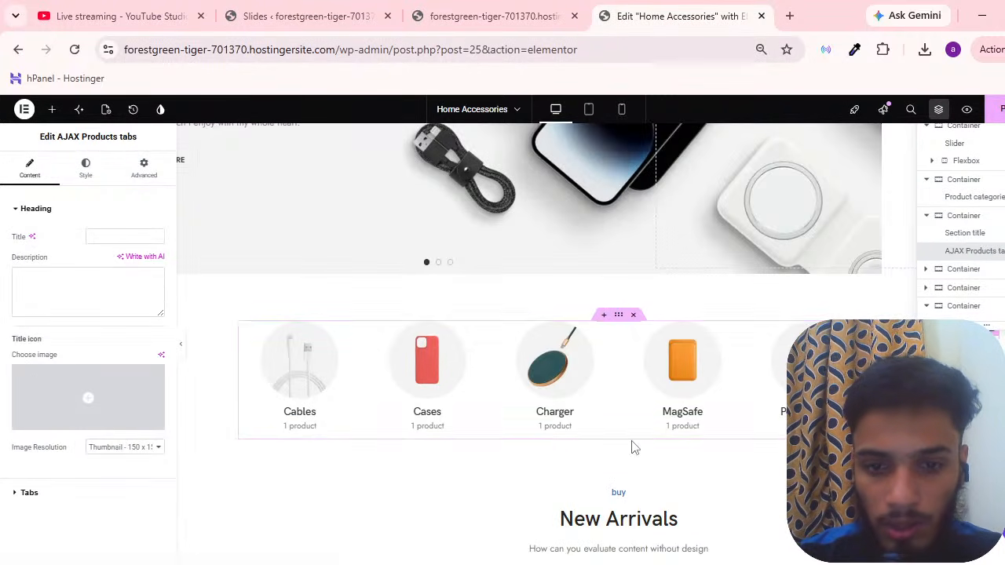
pyautogui.click(619, 491)
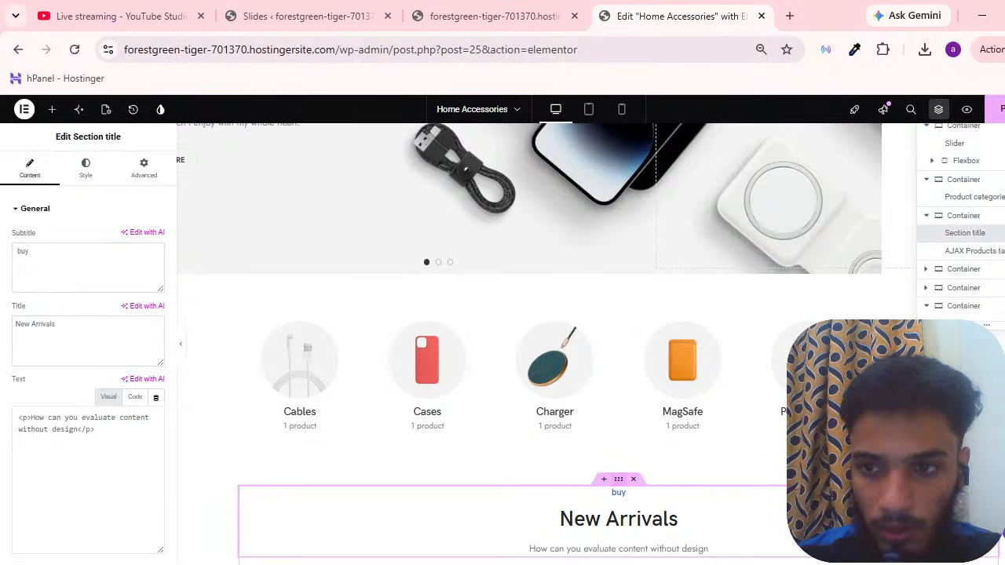
pyautogui.click(619, 479)
pyautogui.scroll(-4, 618, 471)
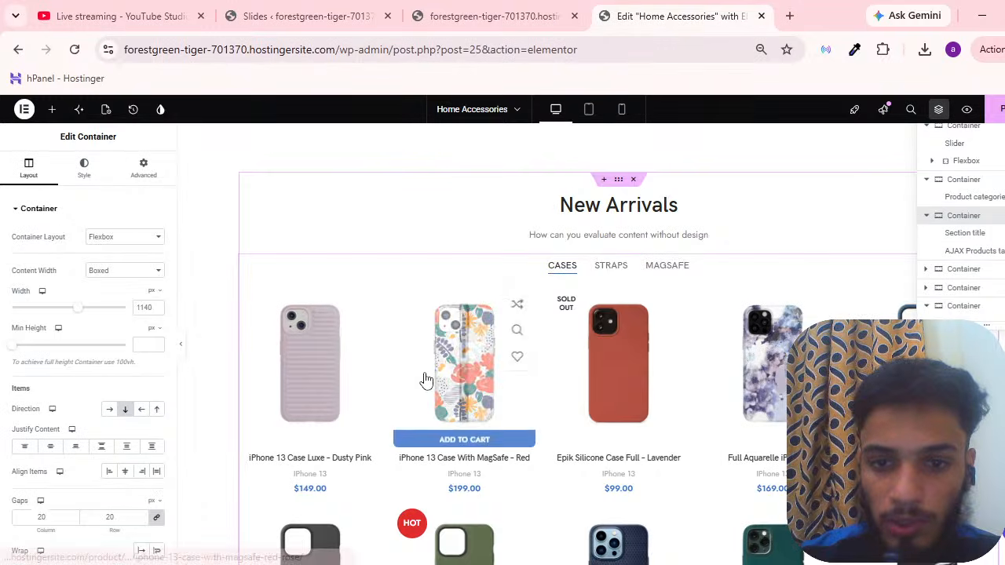
# Examine the high-quality-goods container, the Straps of Any Color promo banner and the product and article sections below
pyautogui.scroll(-6, 534, 320)
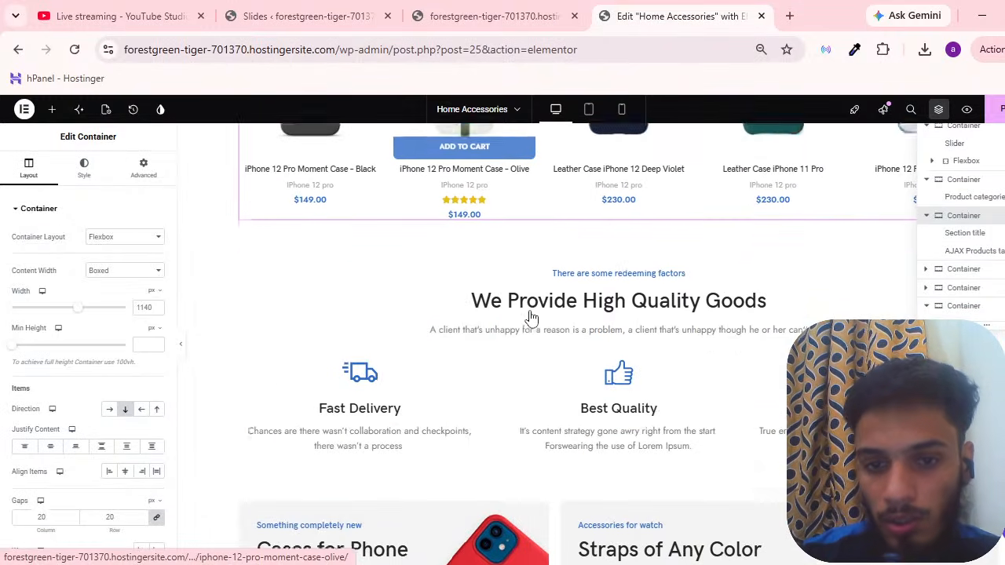
pyautogui.click(637, 369)
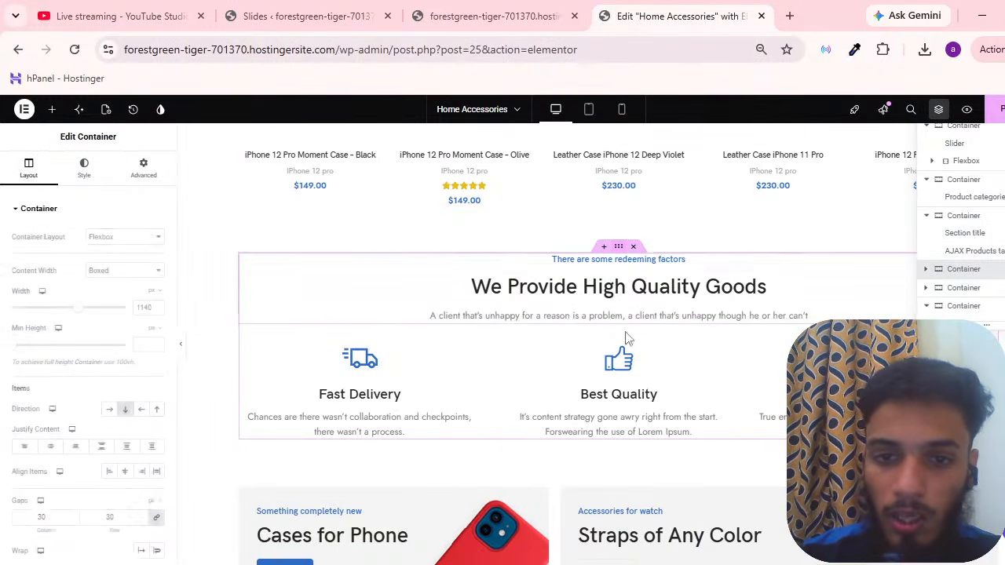
pyautogui.scroll(-3, 628, 357)
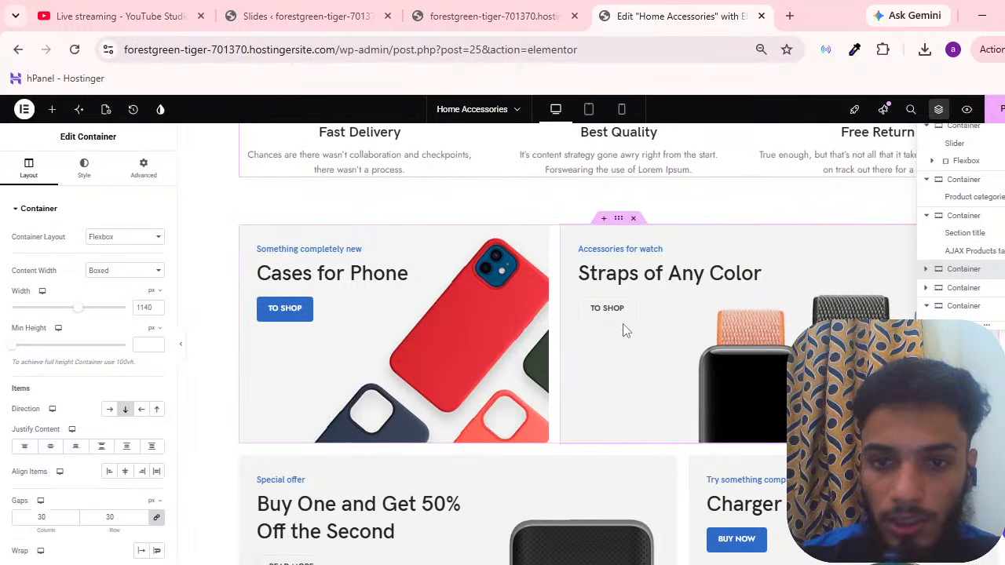
pyautogui.click(621, 249)
pyautogui.scroll(-3, 616, 270)
pyautogui.scroll(-3, 616, 275)
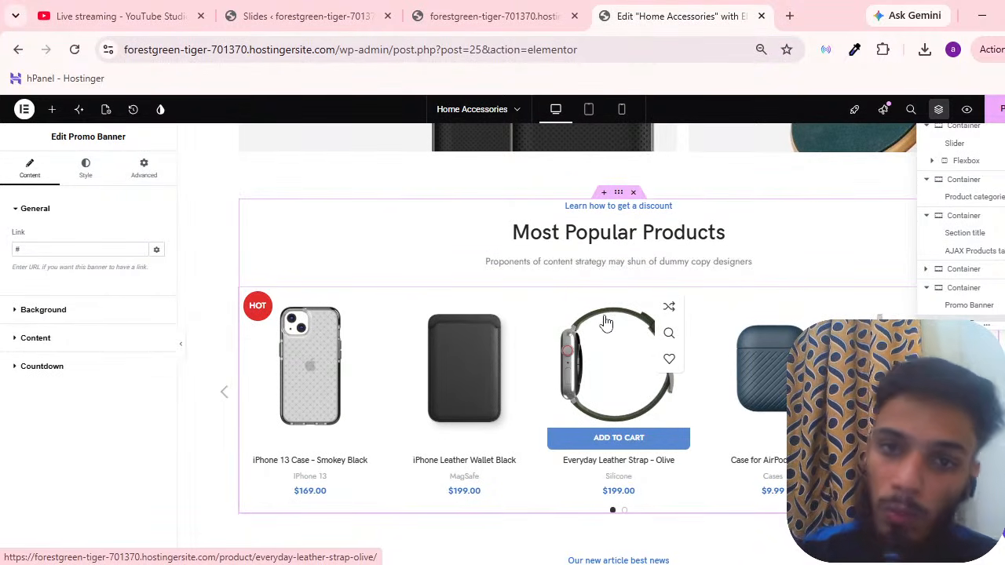
pyautogui.scroll(-8, 604, 326)
pyautogui.scroll(2, 602, 345)
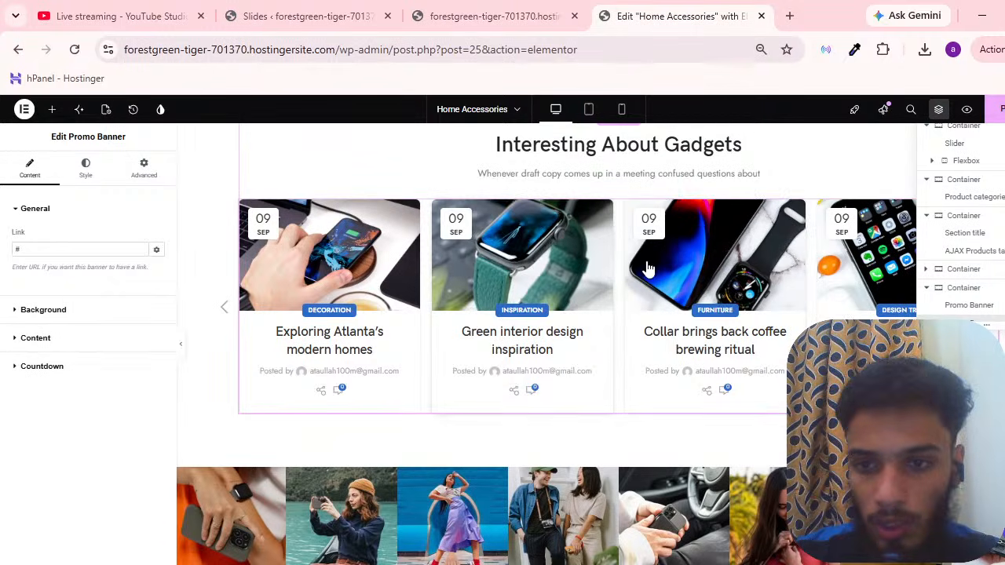
pyautogui.scroll(15, 660, 267)
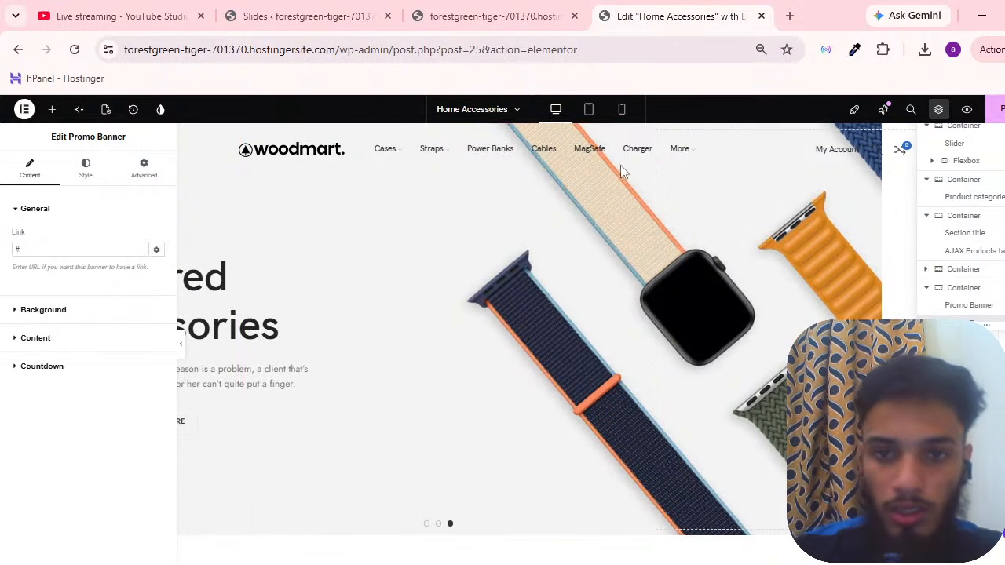
# Delete the Flexbox from the hero slider's container and check the page layout
pyautogui.rightClick(973, 161)
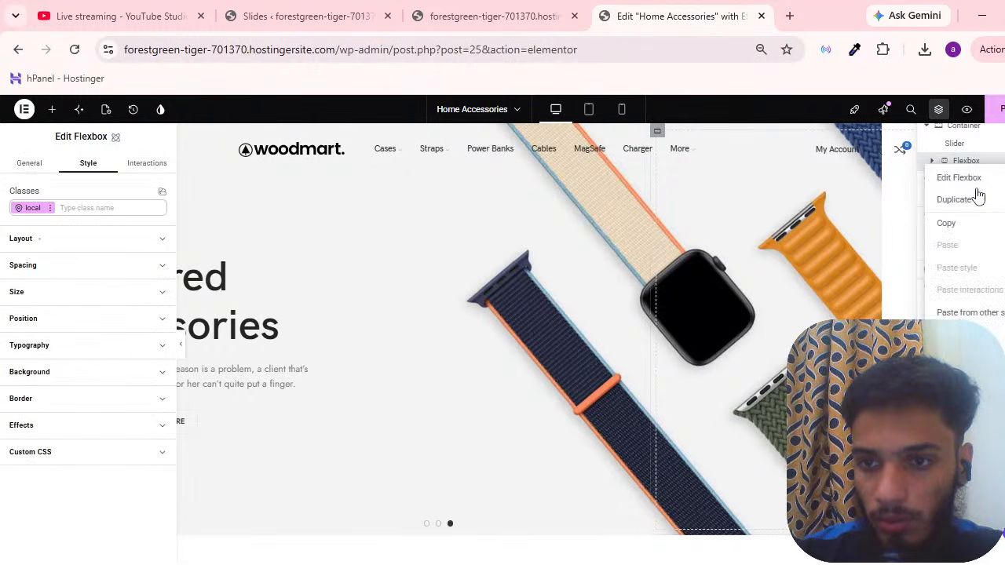
pyautogui.click(954, 404)
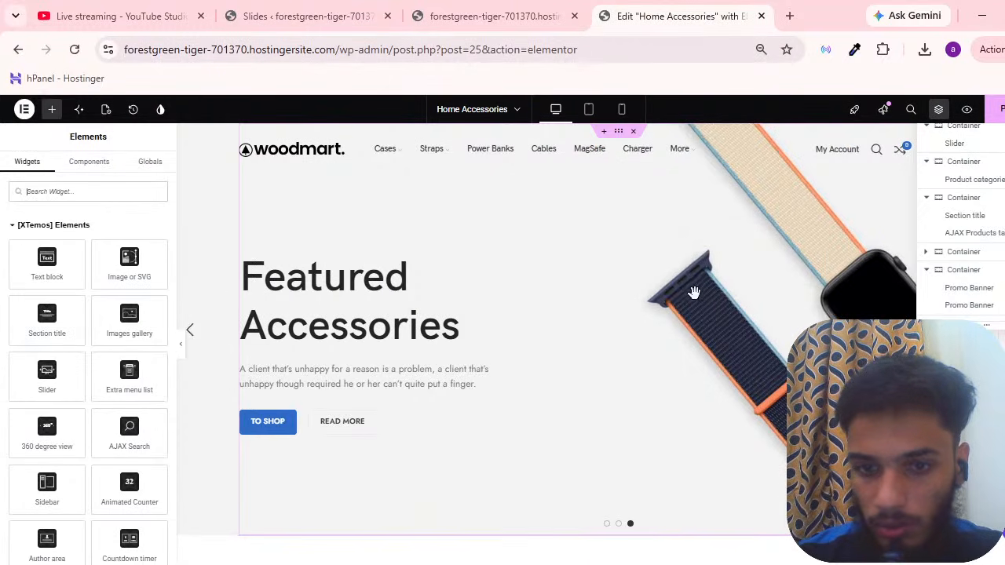
pyautogui.scroll(-8, 675, 310)
pyautogui.scroll(8, 658, 345)
pyautogui.scroll(-3, 653, 366)
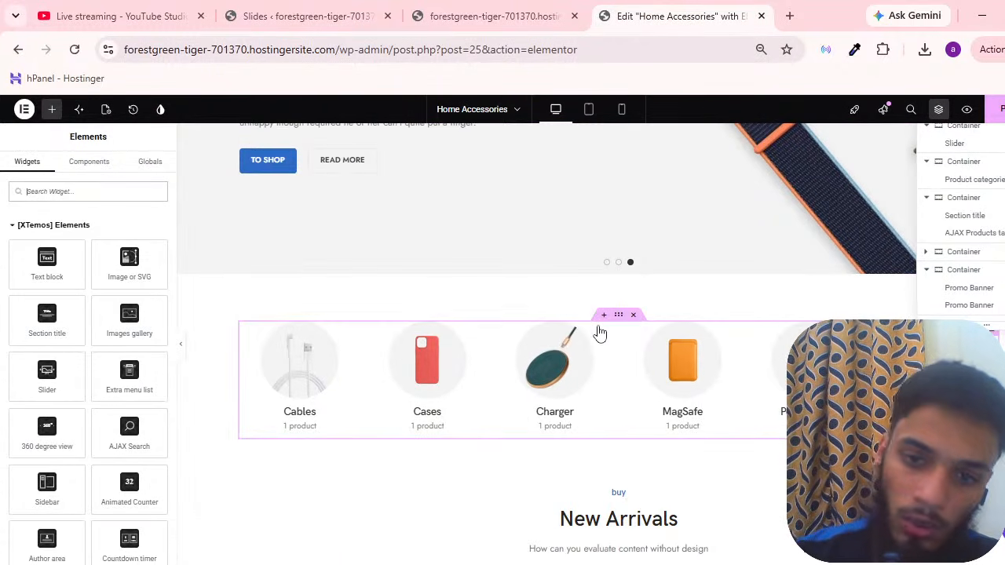
# Reopen the page structure and reload the page editor
pyautogui.click(593, 328)
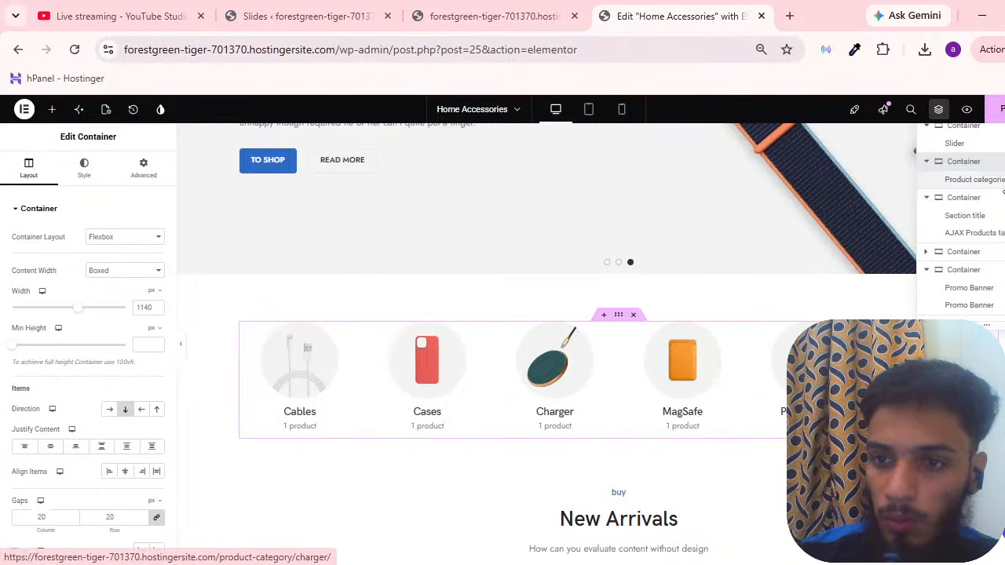
pyautogui.click(936, 116)
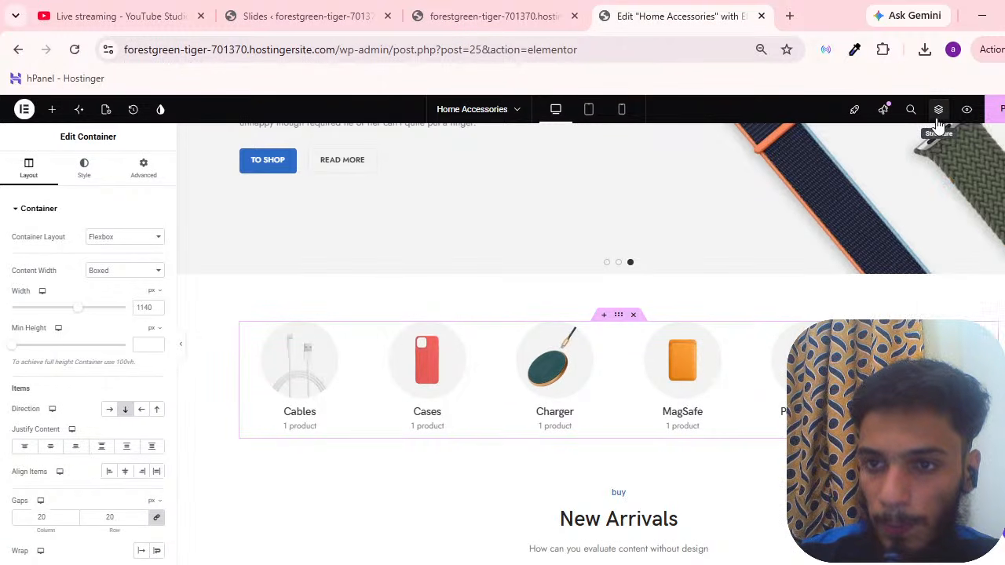
pyautogui.click(935, 116)
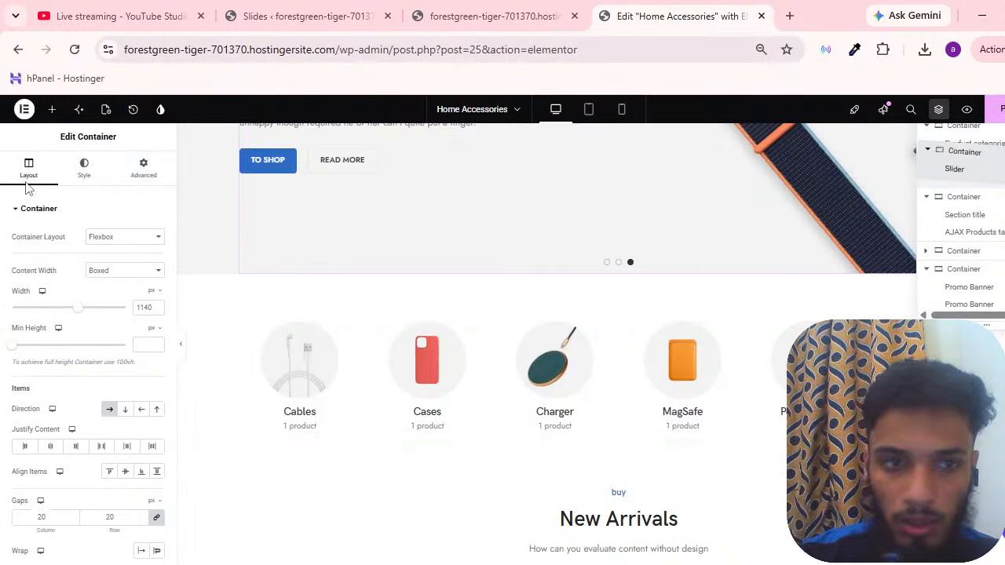
pyautogui.click(74, 50)
pyautogui.click(617, 160)
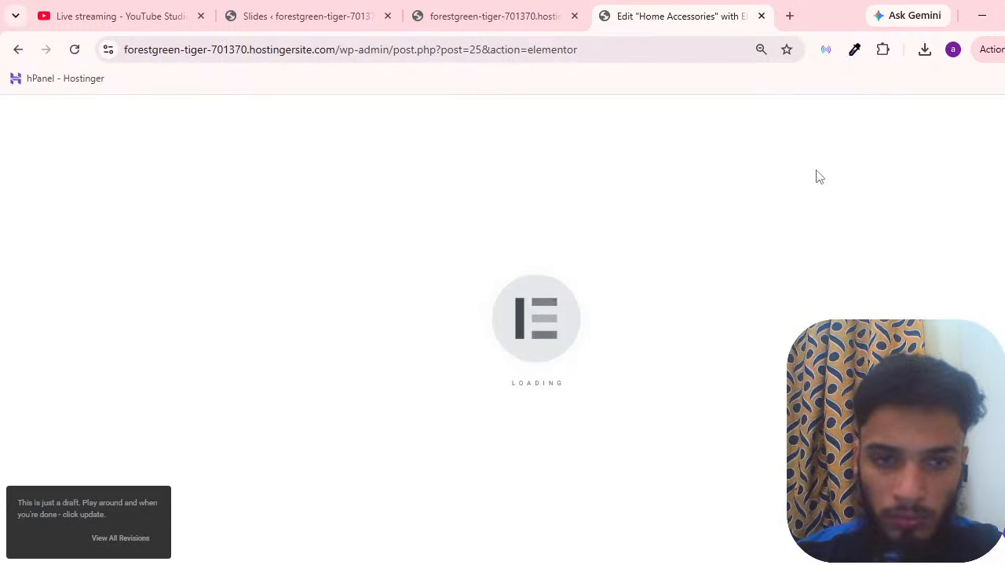
# Expand the hero slider's container in the page structure and delete the Flexbox beside the Slider
pyautogui.moveTo(574, 8)
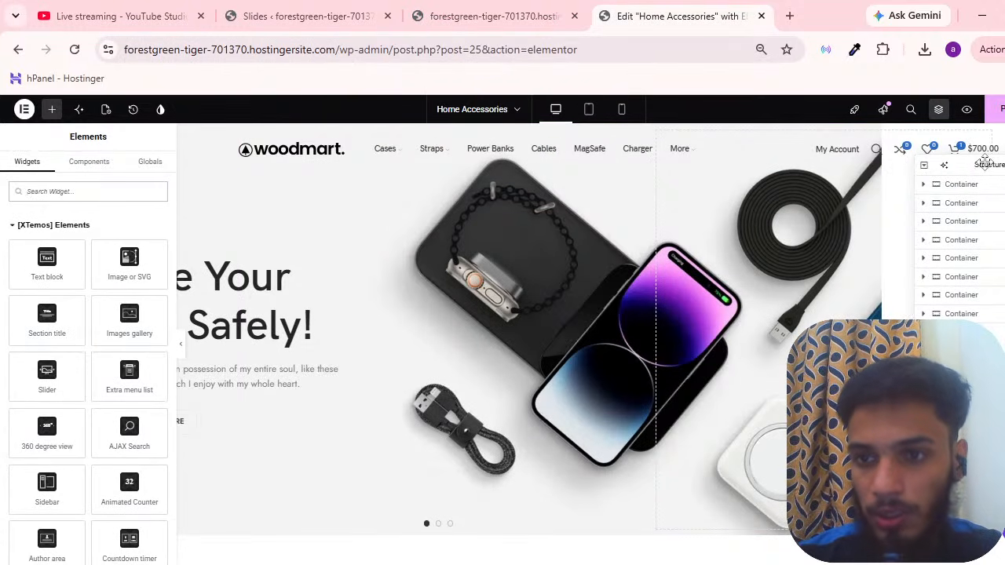
pyautogui.moveTo(981, 174); pyautogui.dragTo(971, 290)
pyautogui.scroll(-4, 635, 271)
pyautogui.scroll(4, 652, 265)
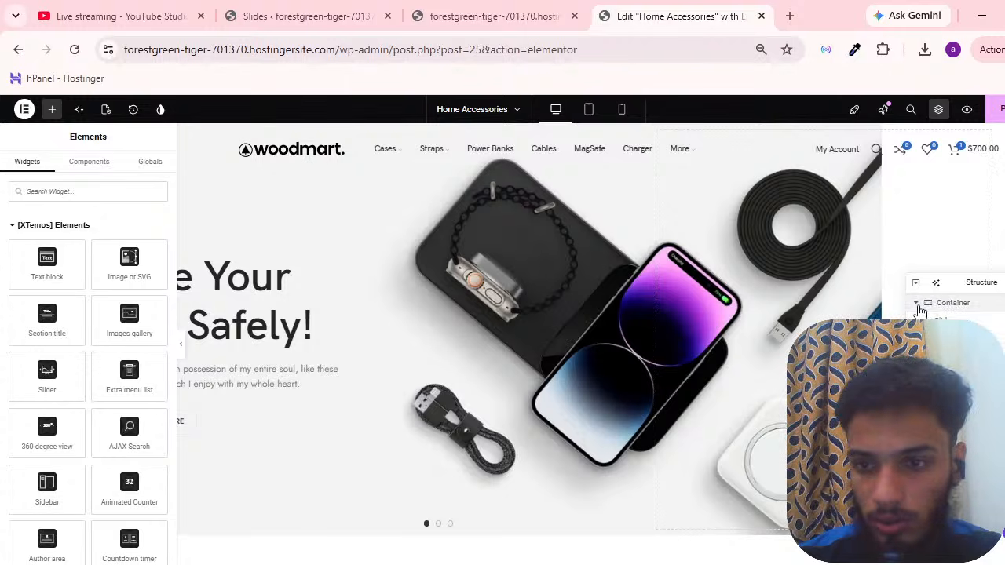
pyautogui.click(951, 339)
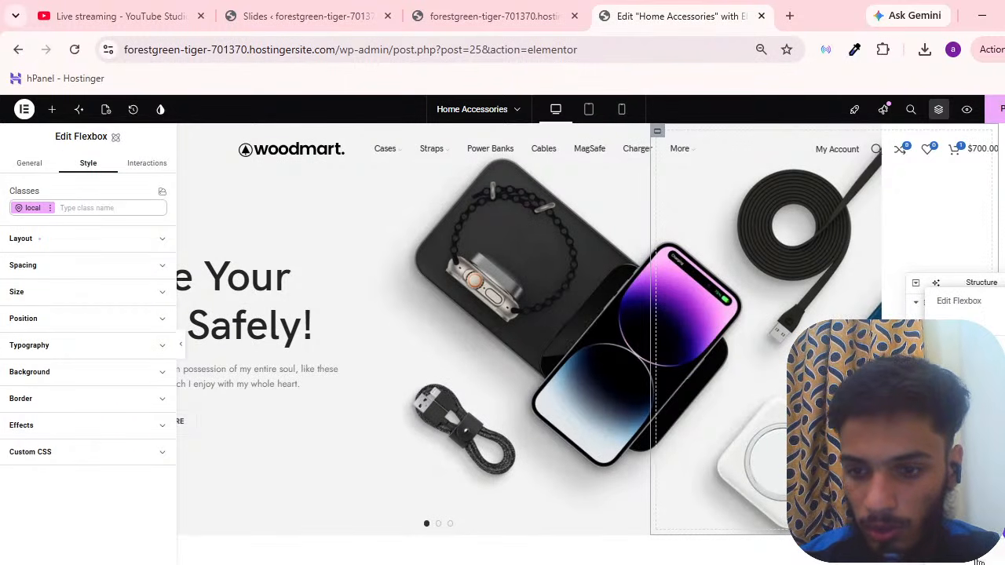
pyautogui.click(972, 559)
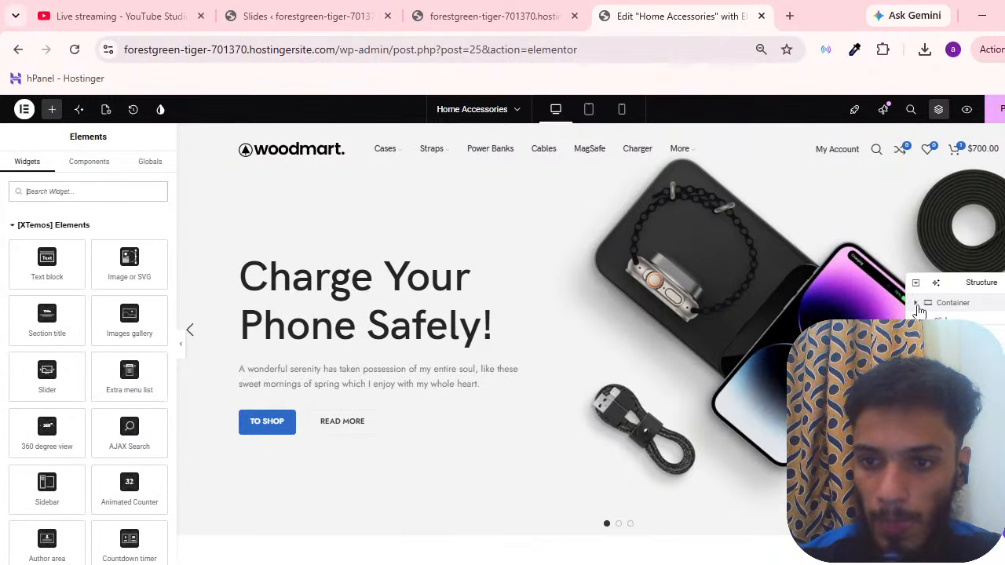
# Reopen the page structure and examine what the hero slider's container and the product categories container hold
pyautogui.click(1004, 283)
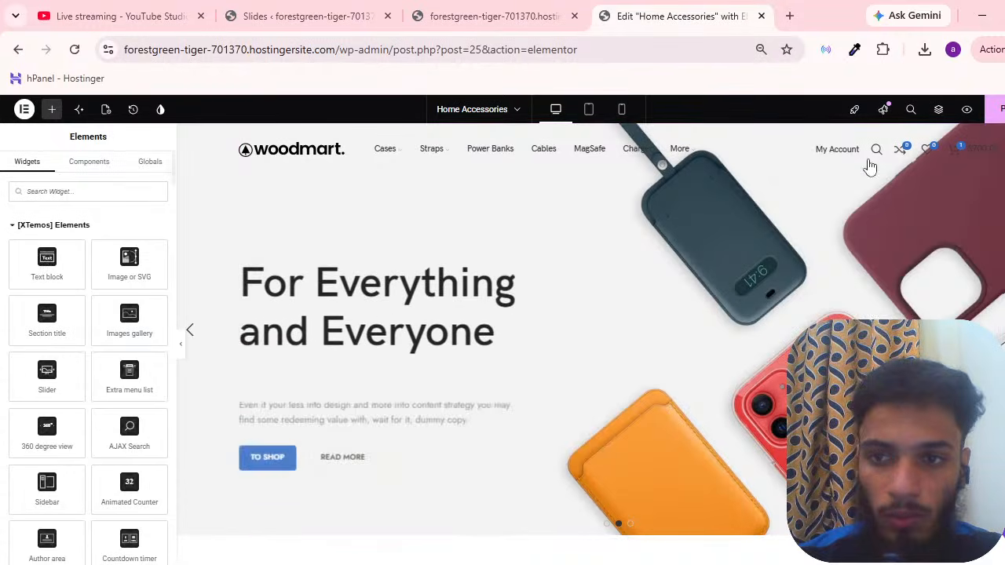
pyautogui.click(938, 111)
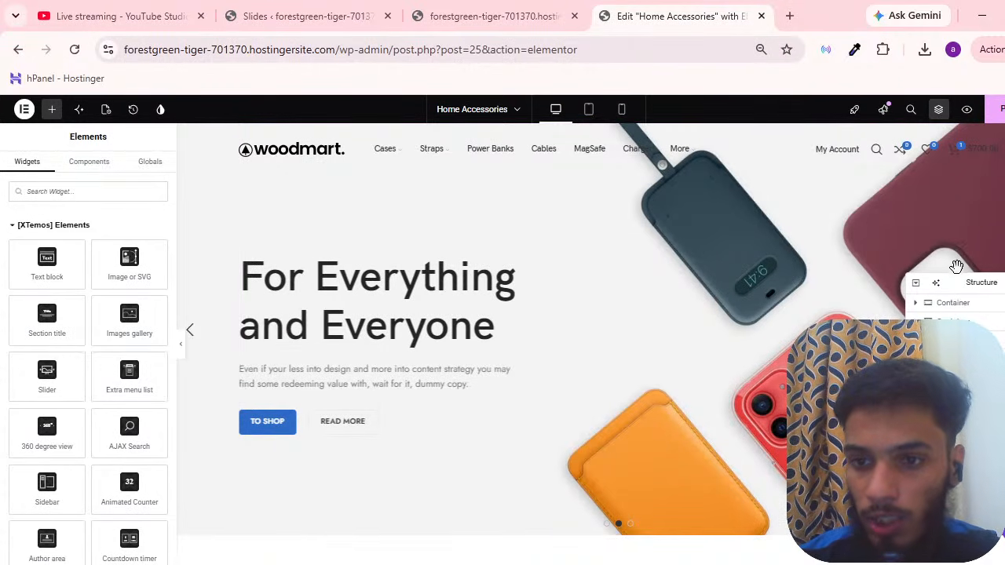
pyautogui.moveTo(968, 283); pyautogui.dragTo(986, 216)
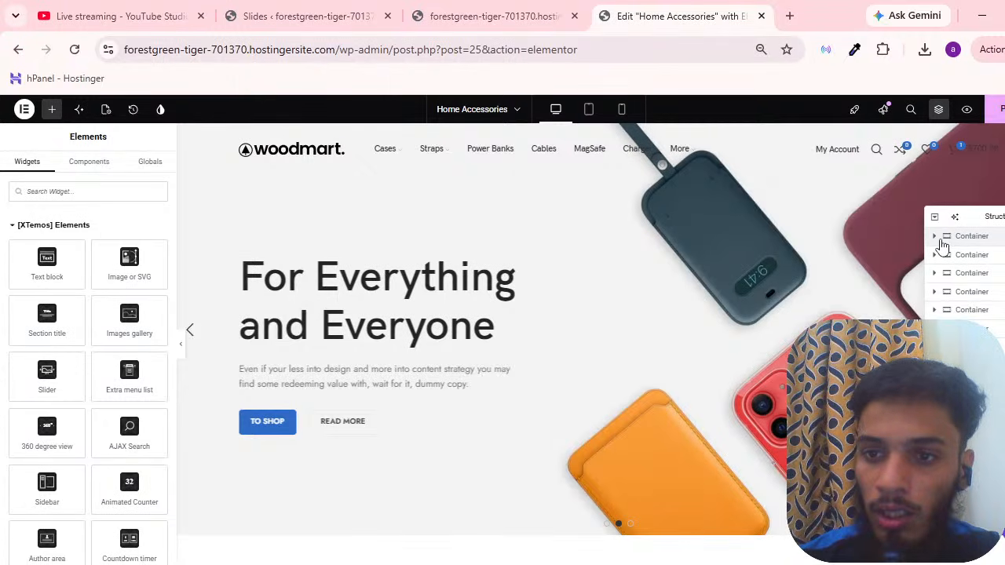
pyautogui.click(942, 239)
pyautogui.click(935, 236)
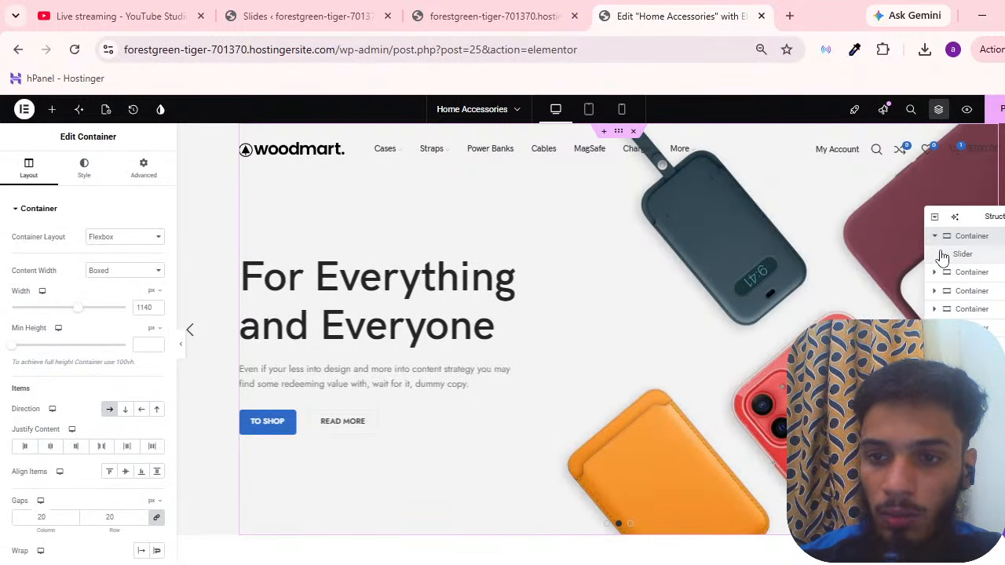
pyautogui.click(942, 255)
pyautogui.click(938, 274)
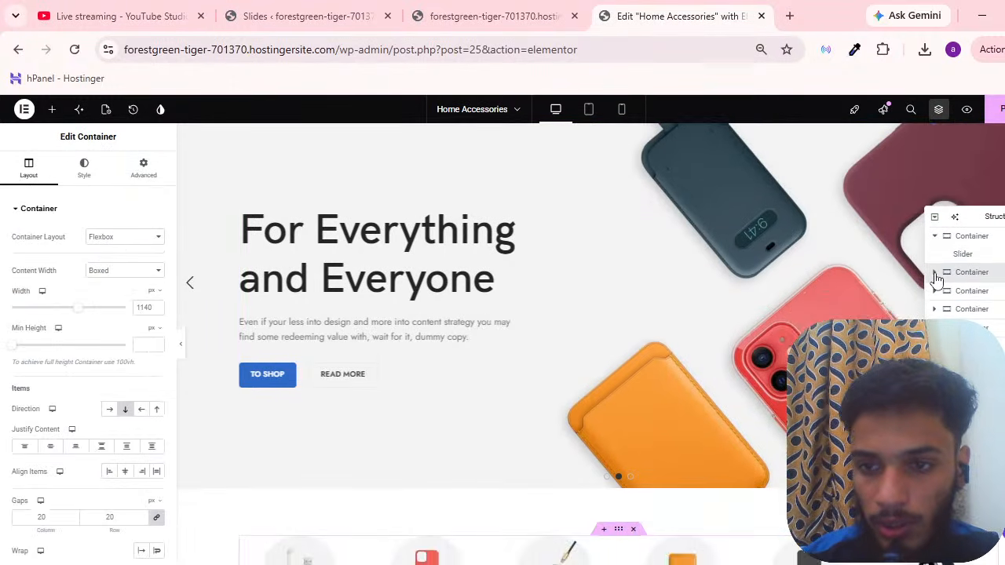
pyautogui.click(935, 273)
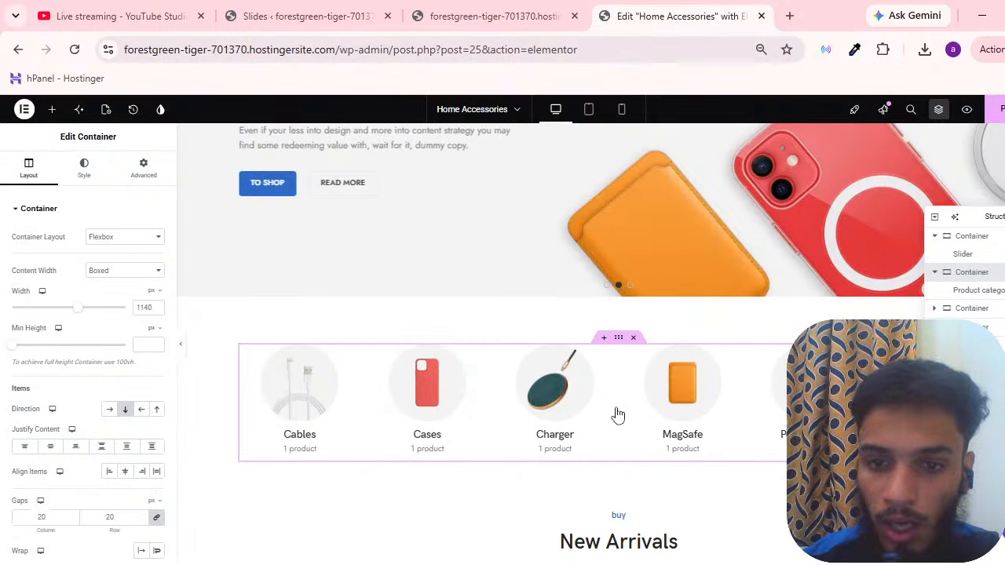
pyautogui.scroll(-10, 471, 396)
pyautogui.scroll(13, 651, 283)
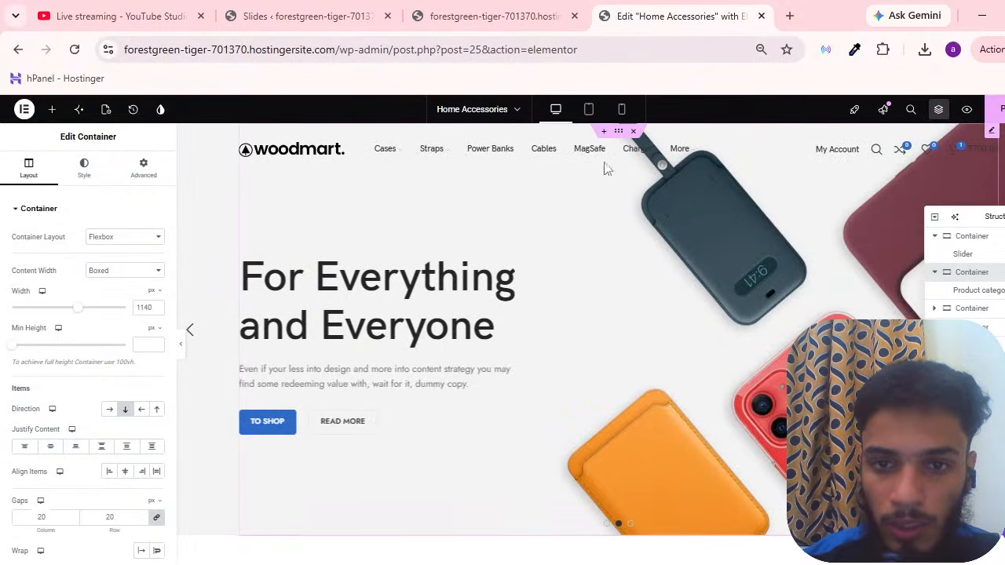
# Select the New Arrivals container, the hero Slider and the Slider's container to examine their settings
pyautogui.click(614, 131)
pyautogui.scroll(-7, 610, 180)
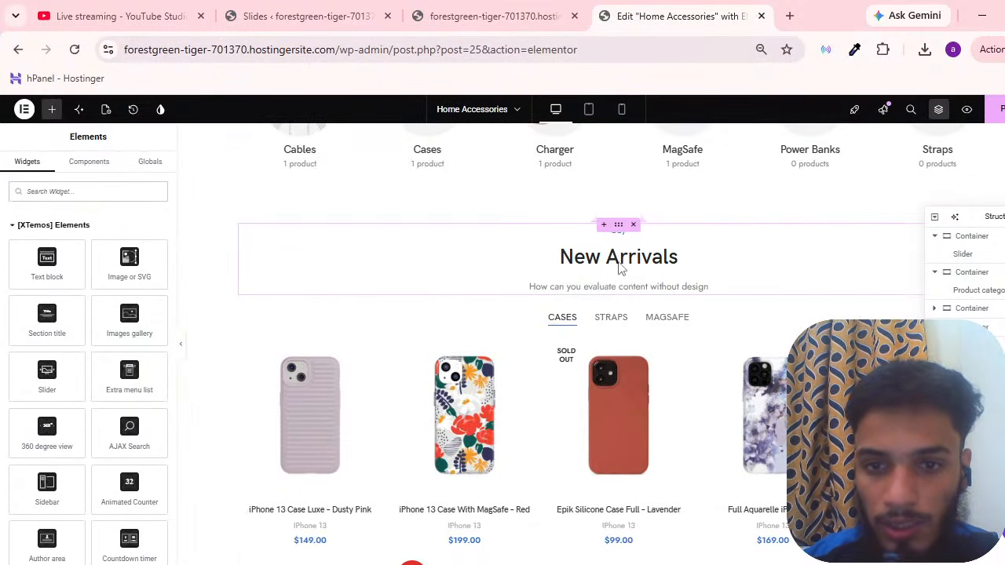
pyautogui.click(618, 225)
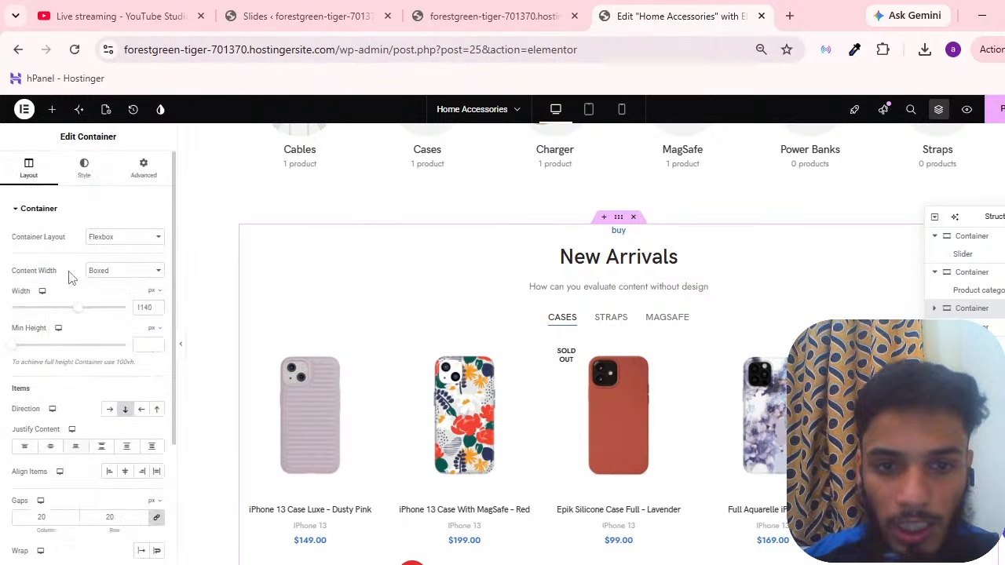
pyautogui.scroll(-2, 88, 253)
pyautogui.scroll(2, 79, 259)
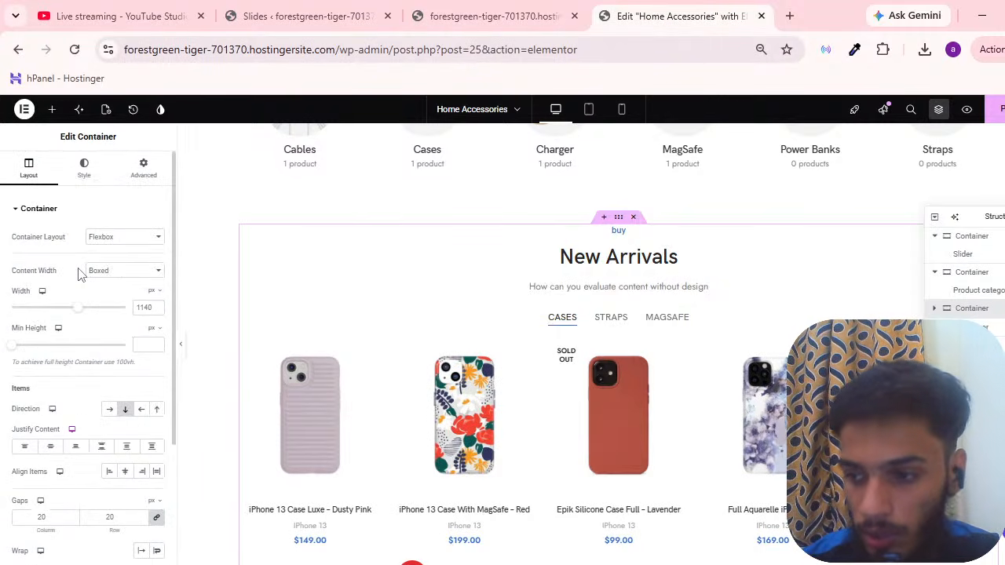
pyautogui.scroll(-2, 78, 259)
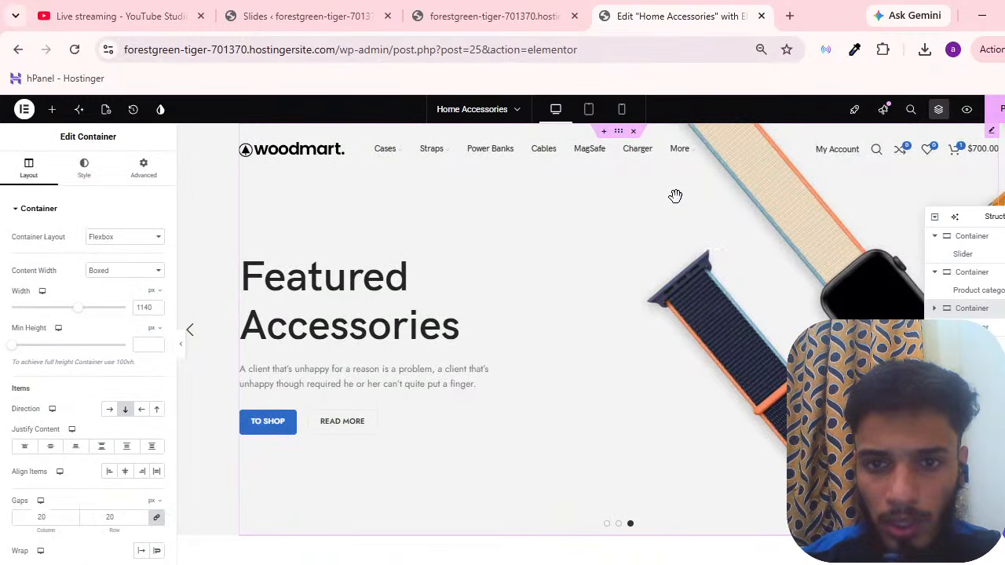
pyautogui.click(675, 196)
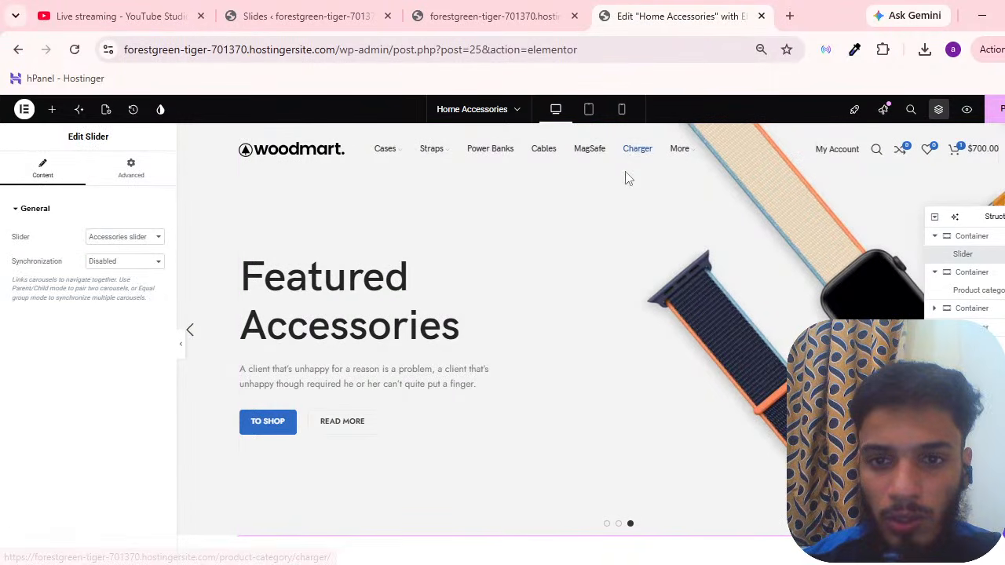
pyautogui.click(977, 239)
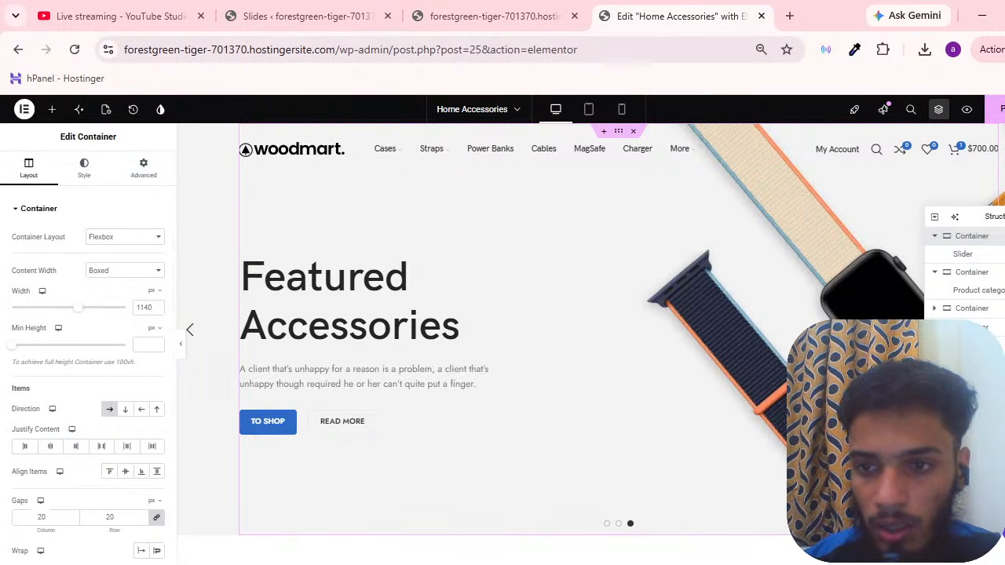
# Collapse the first two containers in the structure and insert a new single Flexbox above the product categories
pyautogui.click(934, 237)
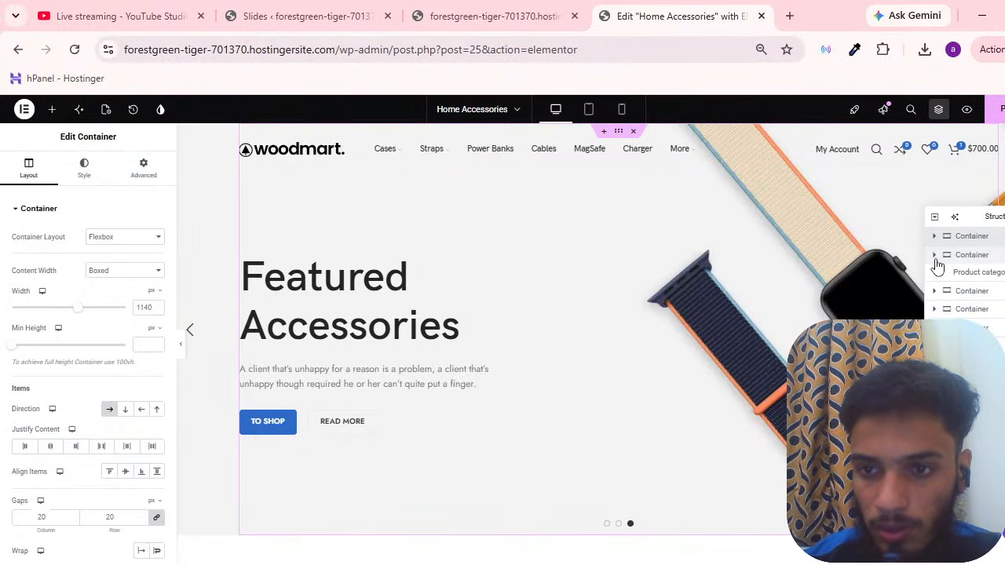
pyautogui.click(935, 254)
pyautogui.scroll(-3, 615, 318)
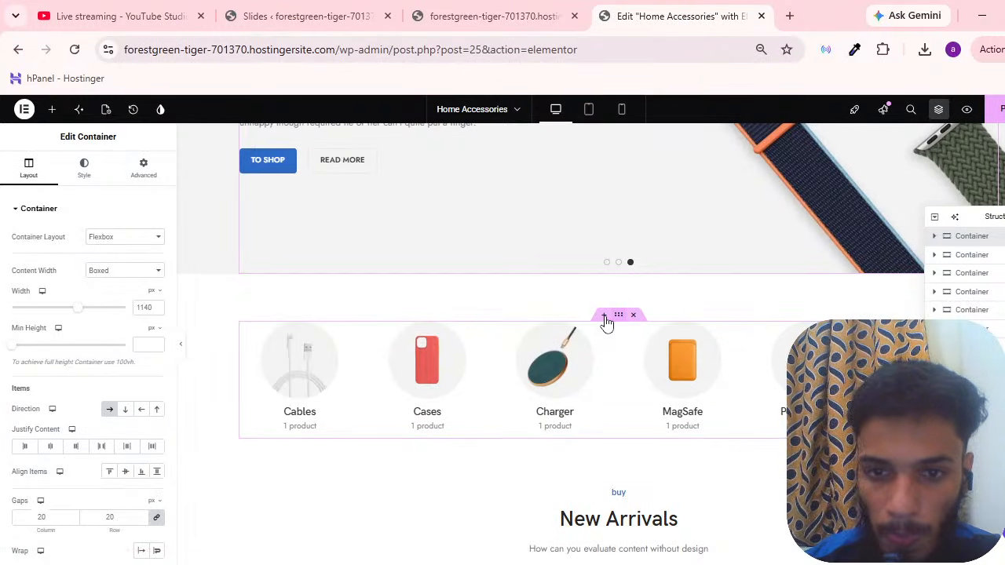
pyautogui.click(604, 317)
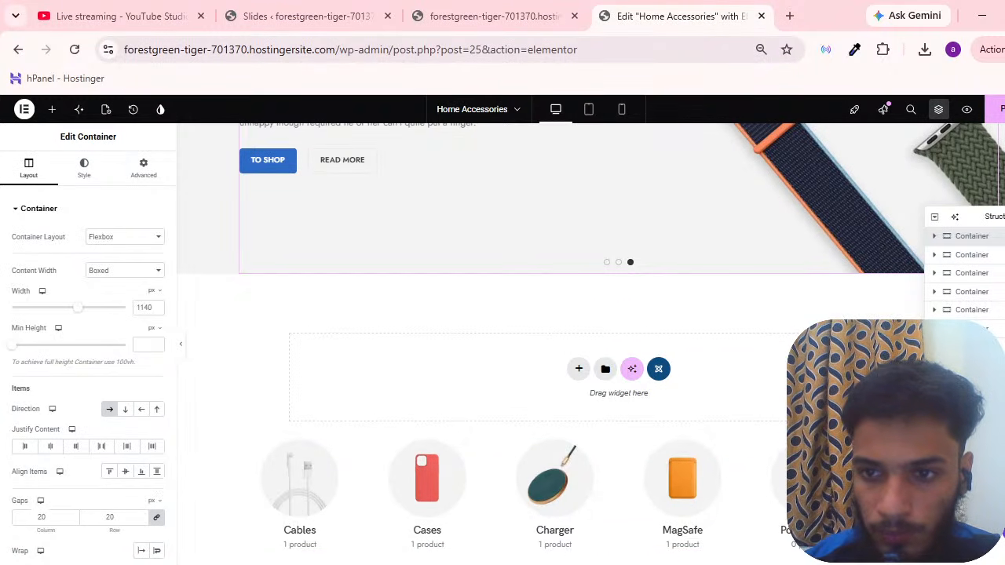
pyautogui.click(577, 369)
pyautogui.click(578, 397)
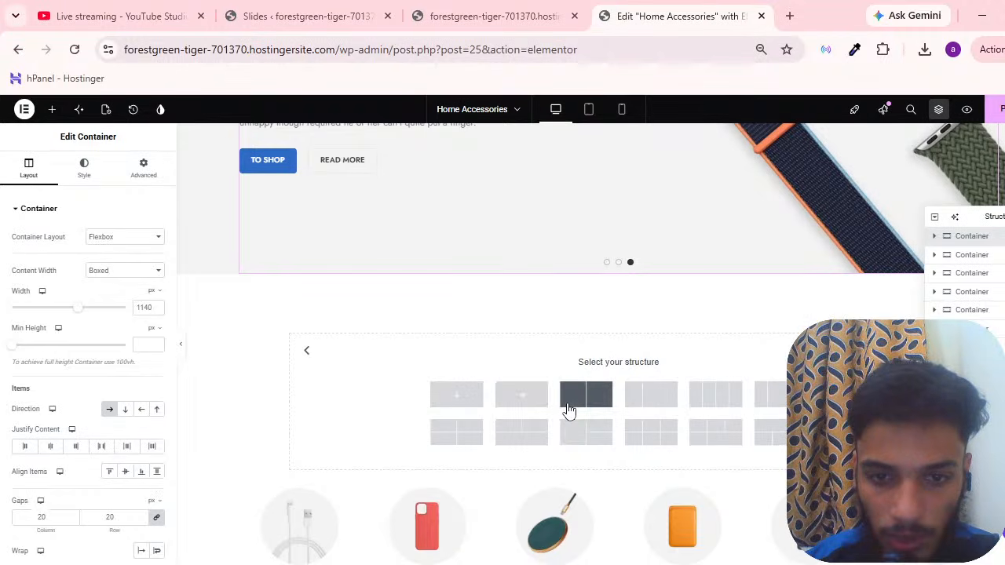
pyautogui.click(470, 396)
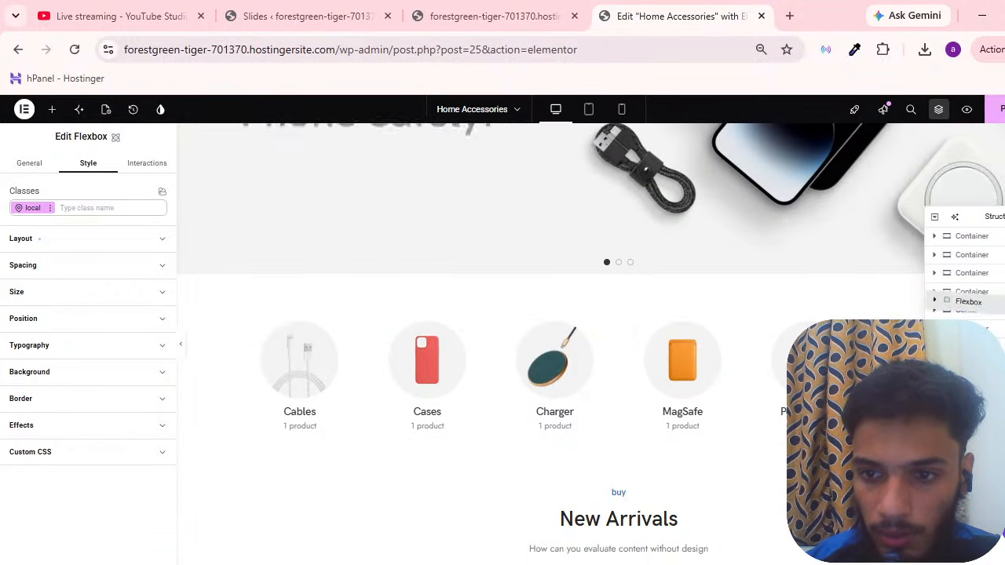
# Move the new Flexbox to the page's start and nest it in the hero slider's container beneath the Slider
pyautogui.scroll(-8, 1000, 222)
pyautogui.scroll(15, 682, 363)
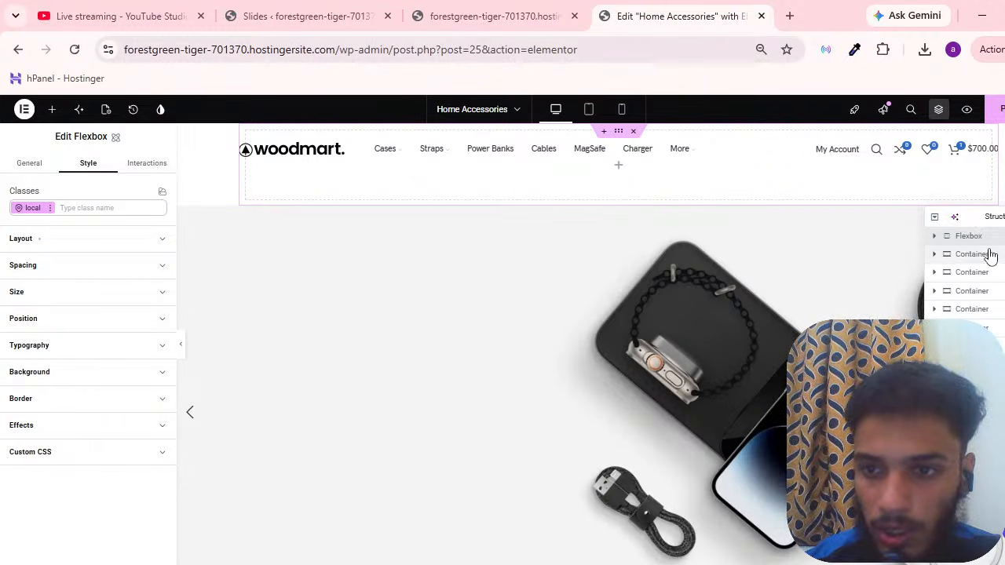
pyautogui.moveTo(989, 253); pyautogui.dragTo(969, 273)
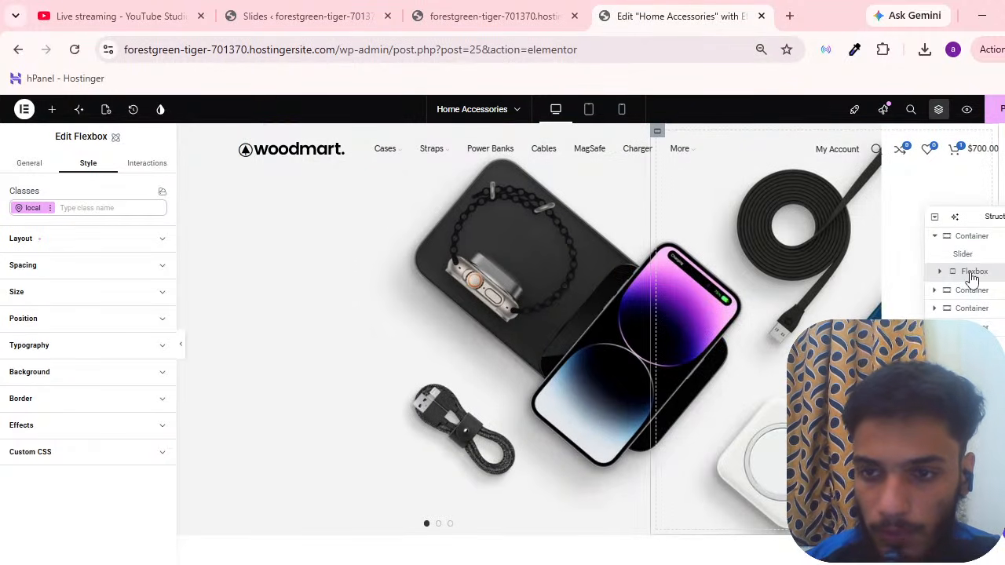
pyautogui.click(933, 243)
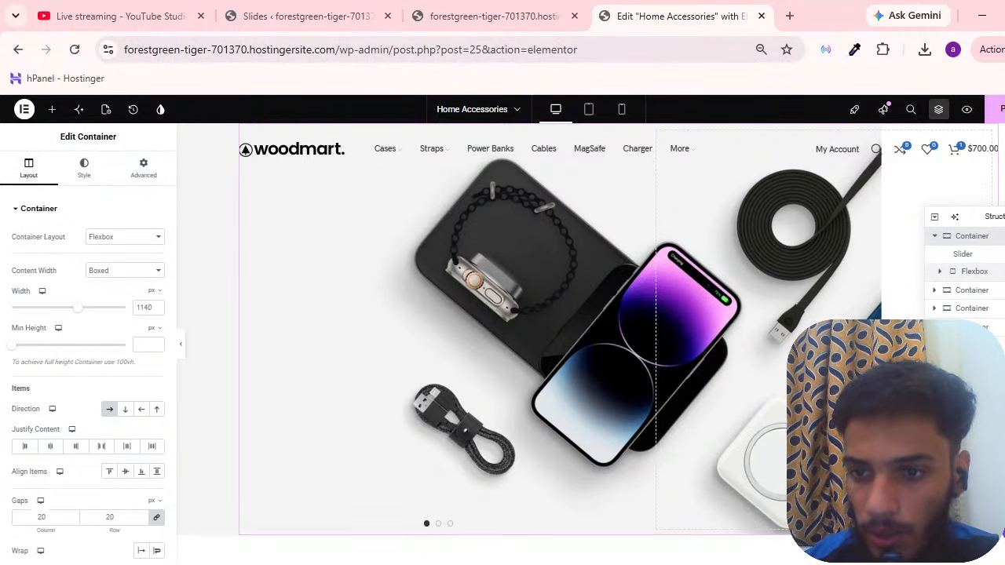
# Move the Flexbox from the hero slider's container into the product categories container, beneath the product categories widget
pyautogui.moveTo(992, 279); pyautogui.dragTo(944, 295)
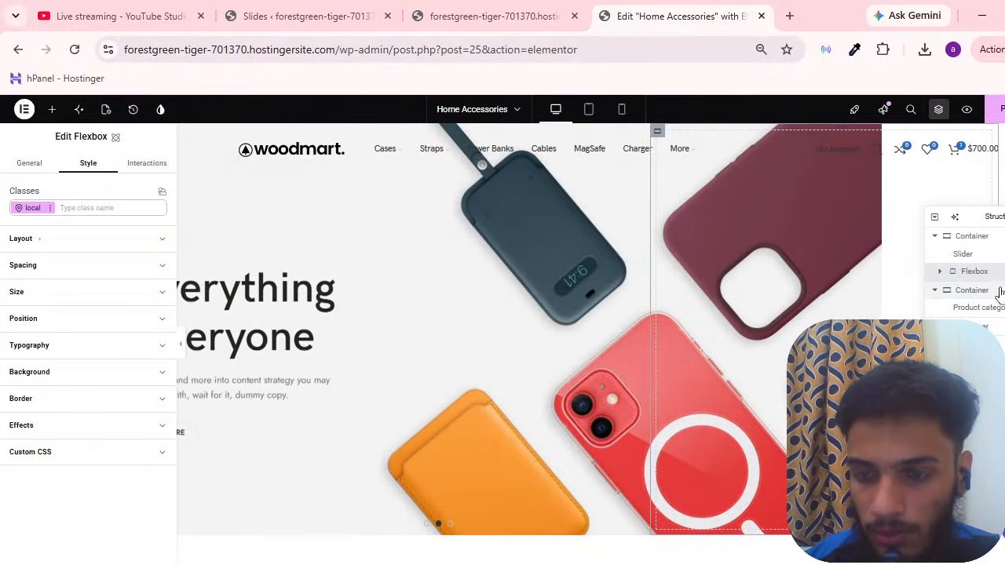
pyautogui.moveTo(900, 274); pyautogui.dragTo(926, 332)
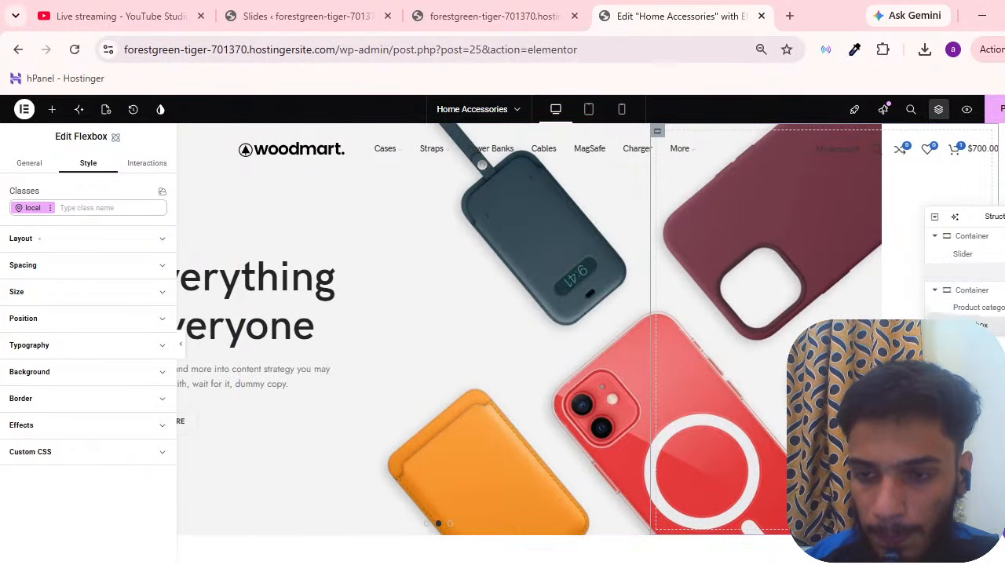
pyautogui.moveTo(998, 324); pyautogui.dragTo(995, 318)
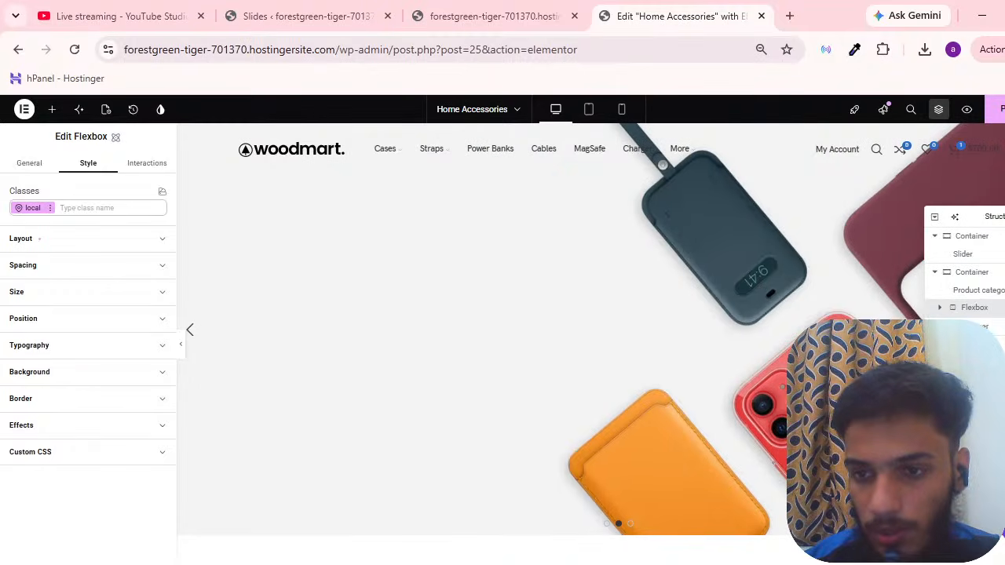
# Move the Flexbox from the product categories container into the hero slider's container, above the Slider
pyautogui.click(946, 275)
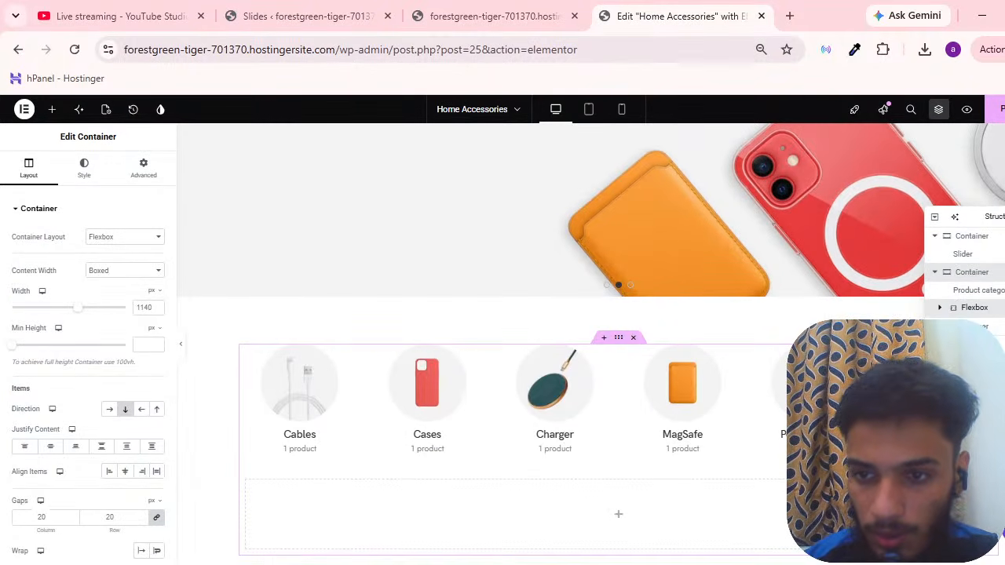
pyautogui.rightClick(974, 308)
pyautogui.click(976, 561)
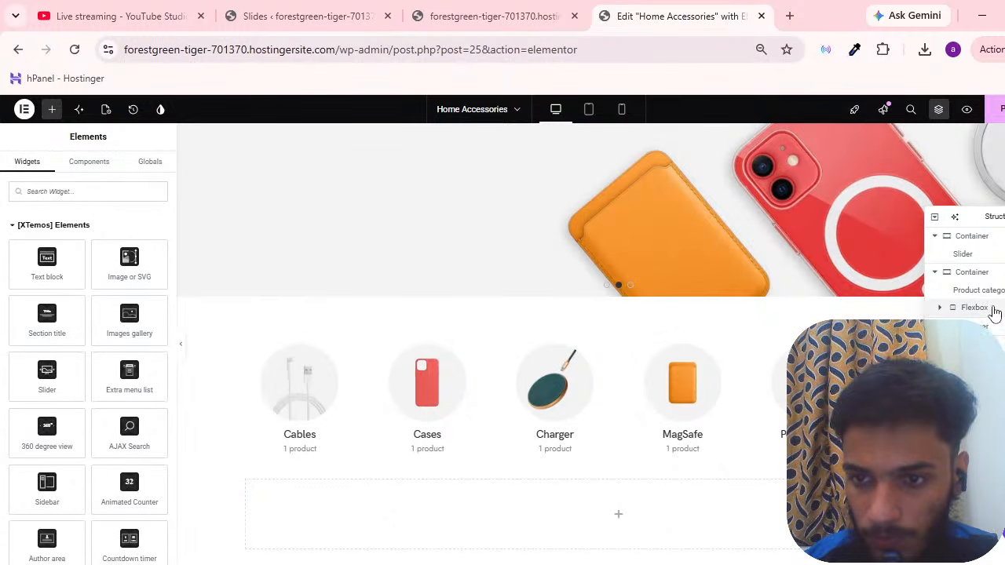
pyautogui.click(974, 307)
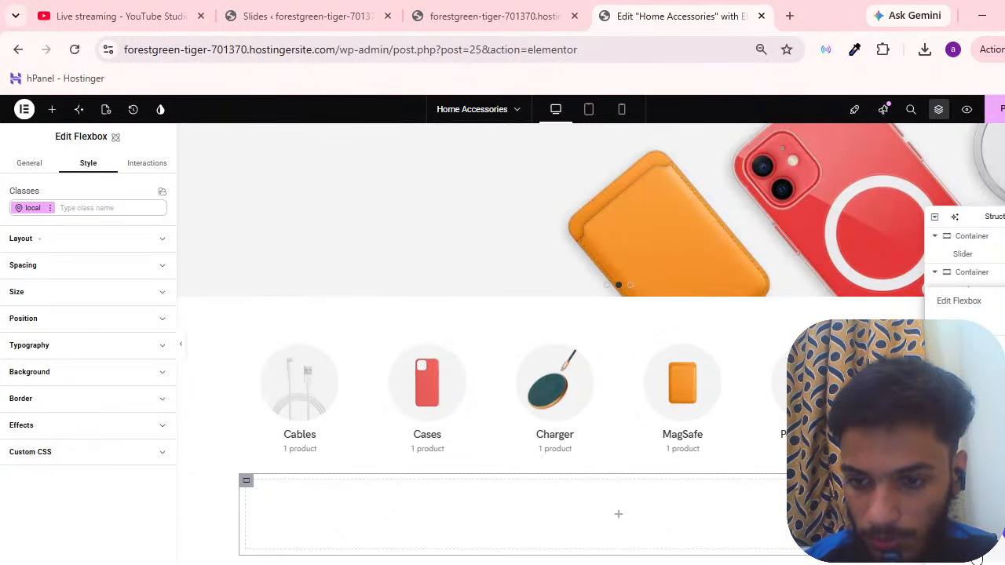
pyautogui.click(973, 275)
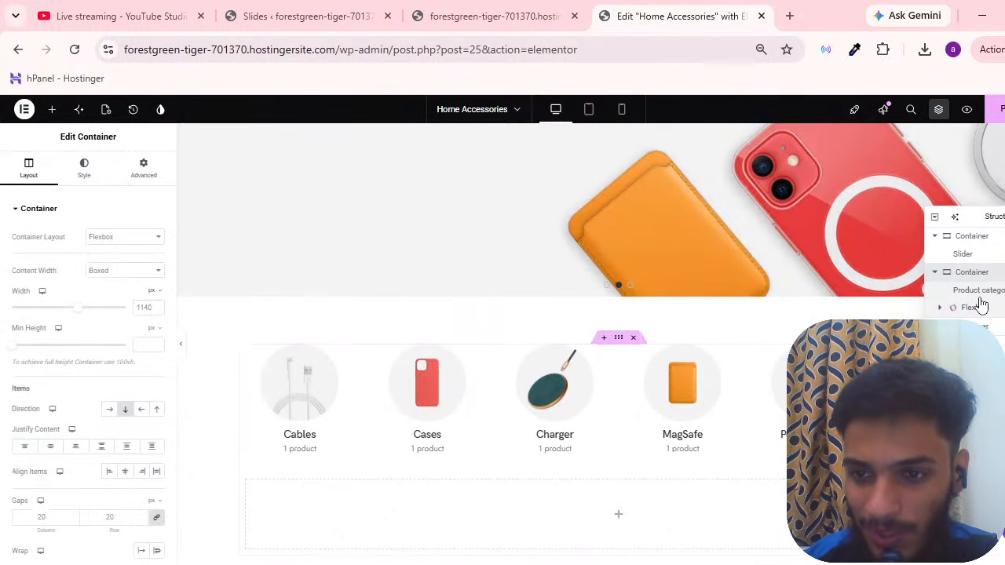
pyautogui.click(981, 300)
pyautogui.moveTo(982, 302); pyautogui.dragTo(984, 237)
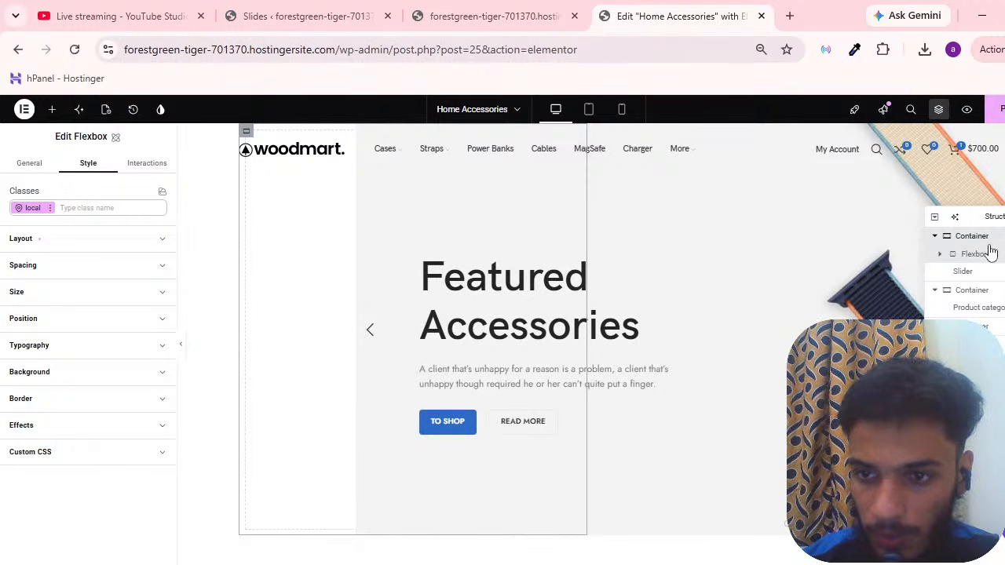
# Try to move the Flexbox out above the hero slider's container, and delete the Flexbox
pyautogui.click(987, 243)
pyautogui.moveTo(987, 247); pyautogui.dragTo(992, 225)
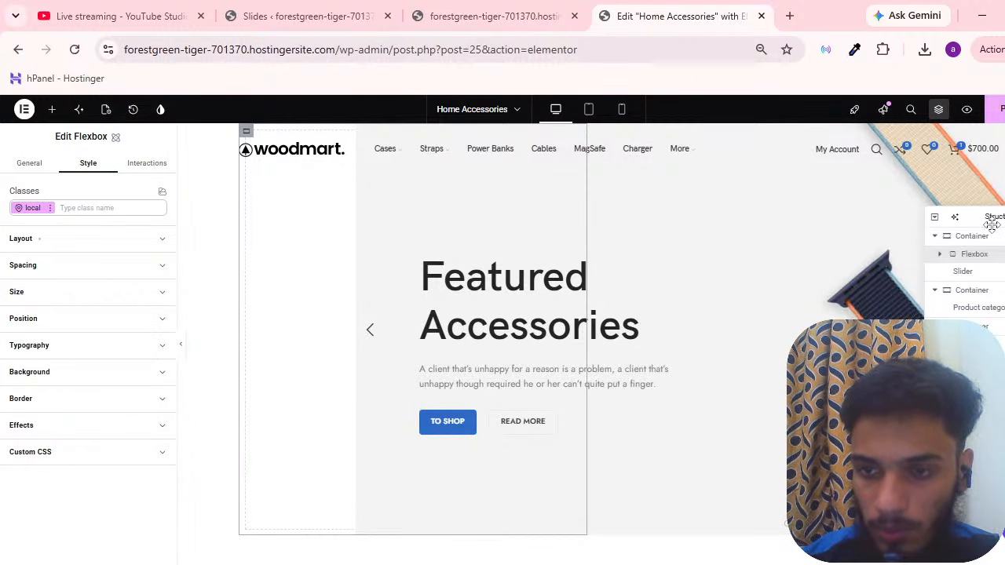
pyautogui.rightClick(966, 257)
pyautogui.click(951, 473)
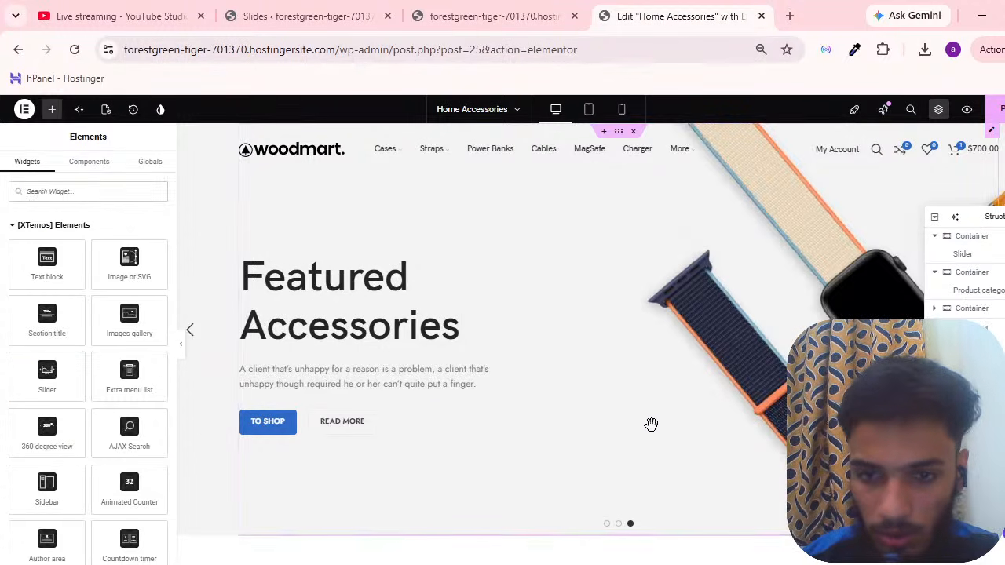
# Insert a new single Flexbox above the product categories and move it to the very start of the page
pyautogui.scroll(-7, 605, 423)
pyautogui.scroll(7, 609, 418)
pyautogui.scroll(-3, 628, 420)
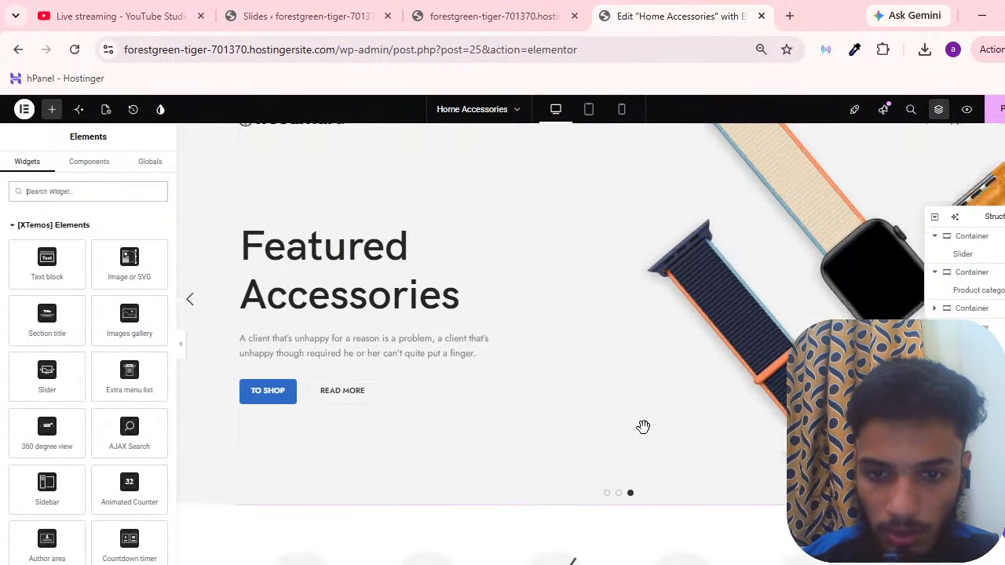
pyautogui.click(604, 317)
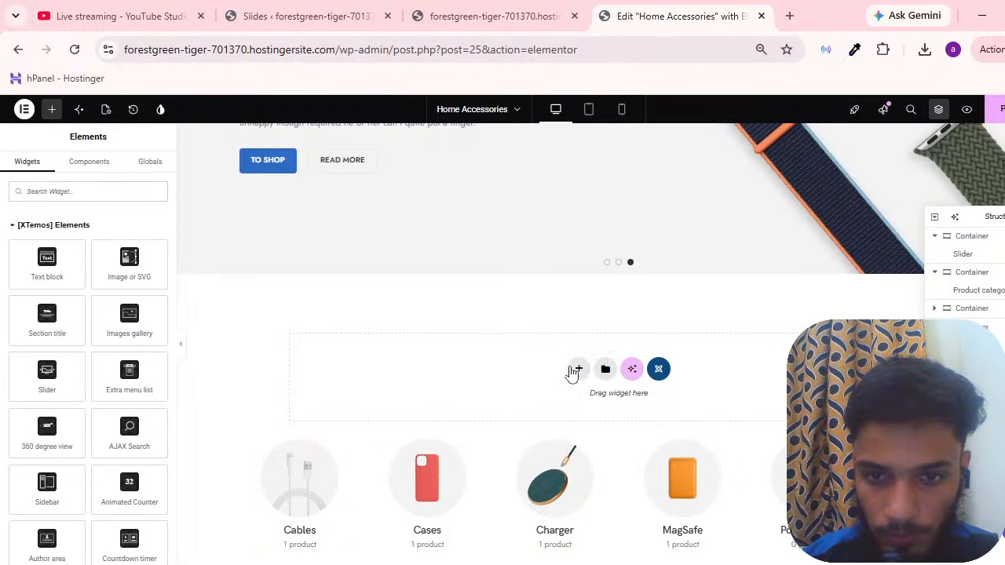
pyautogui.click(578, 368)
pyautogui.click(581, 403)
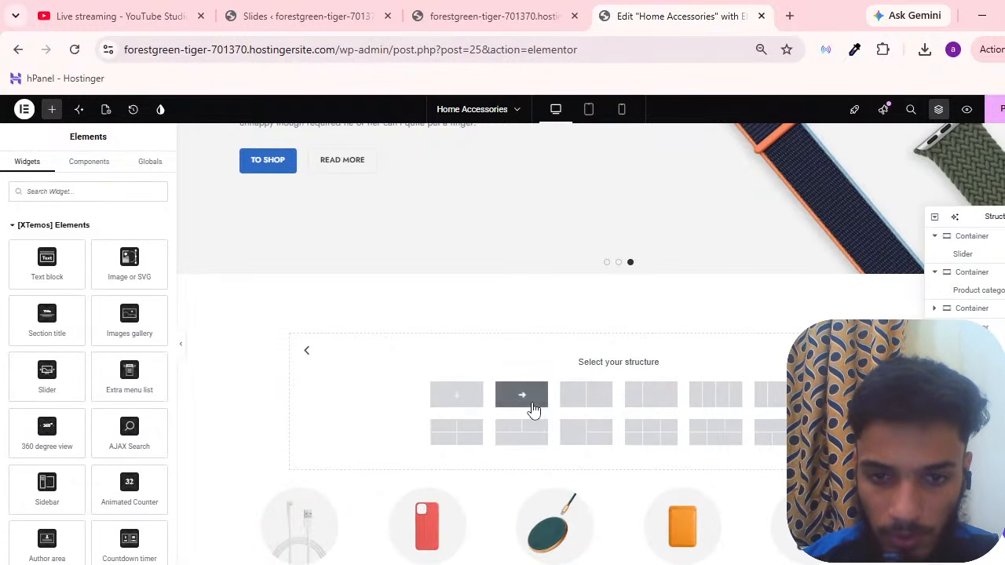
pyautogui.click(460, 400)
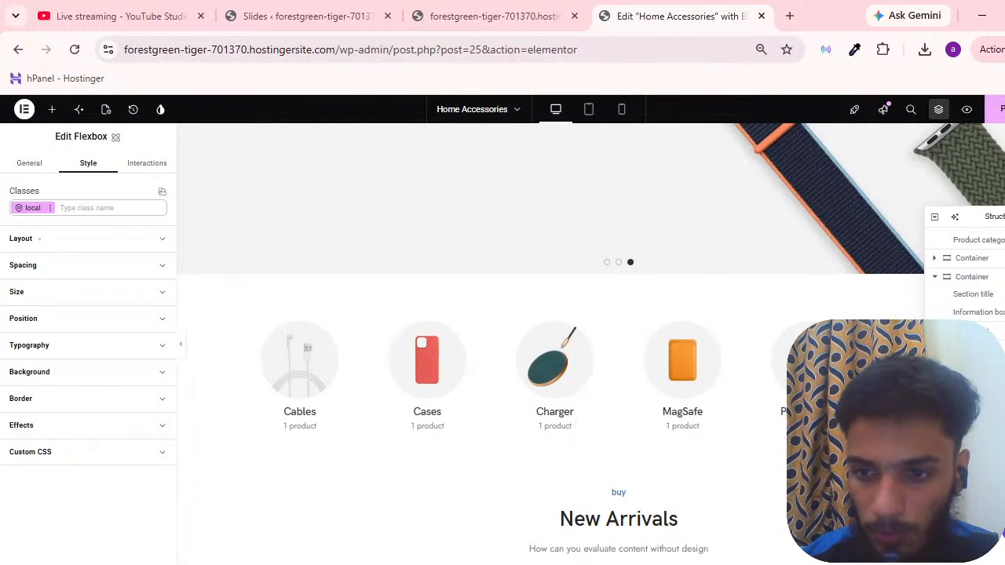
pyautogui.moveTo(991, 494); pyautogui.dragTo(985, 227)
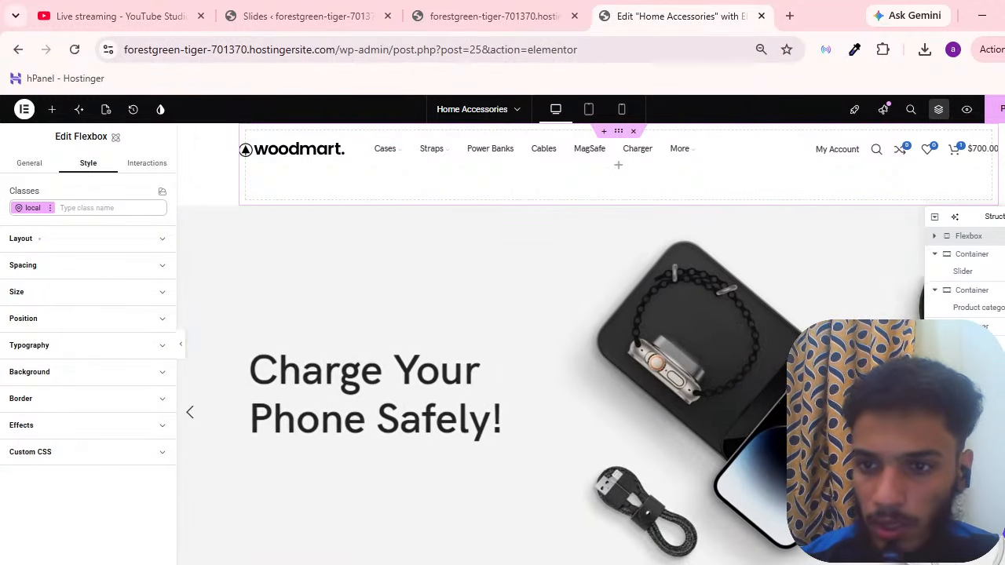
# Hide the hero slider's container on the page
pyautogui.click(987, 263)
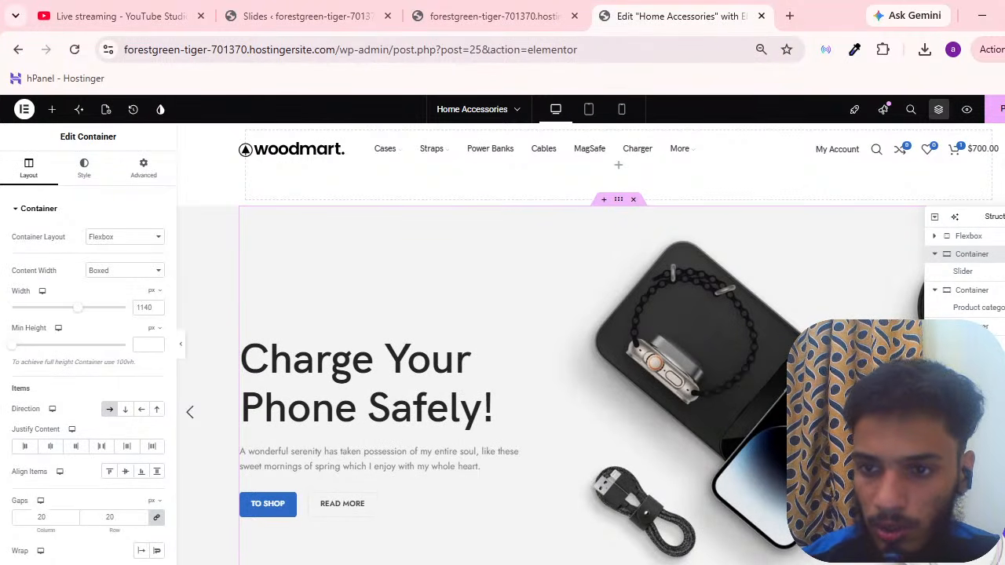
pyautogui.click(1003, 254)
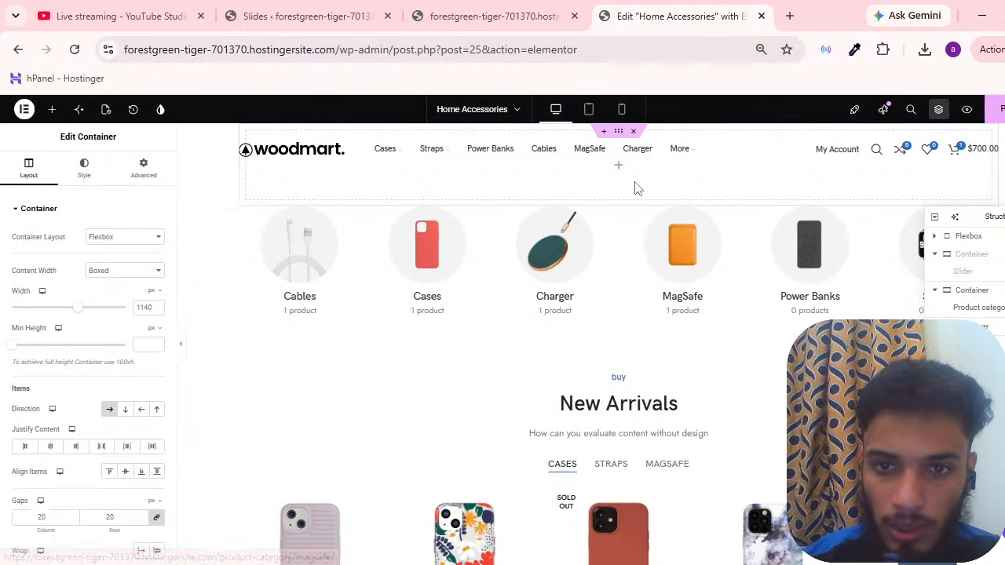
pyautogui.rightClick(970, 257)
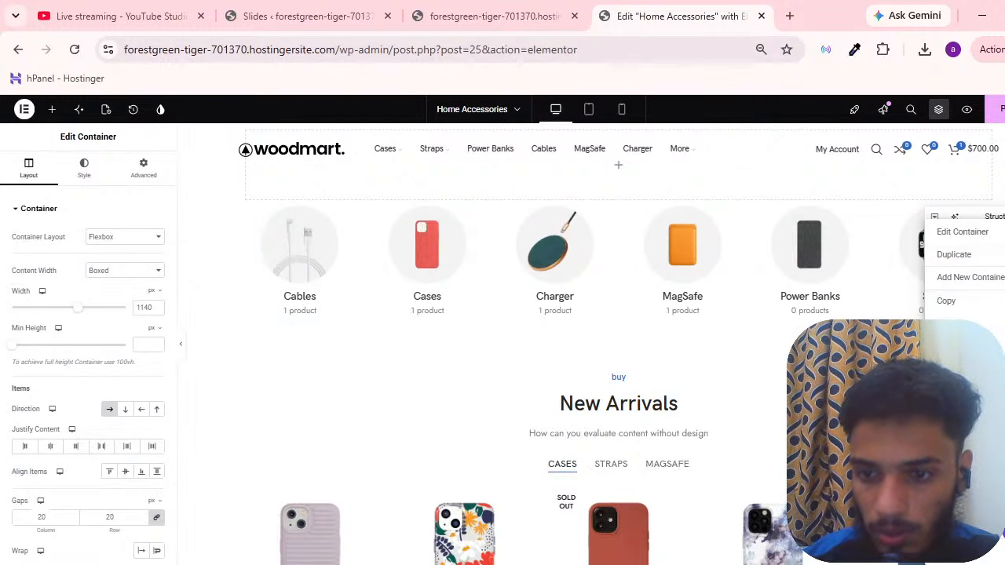
pyautogui.click(51, 109)
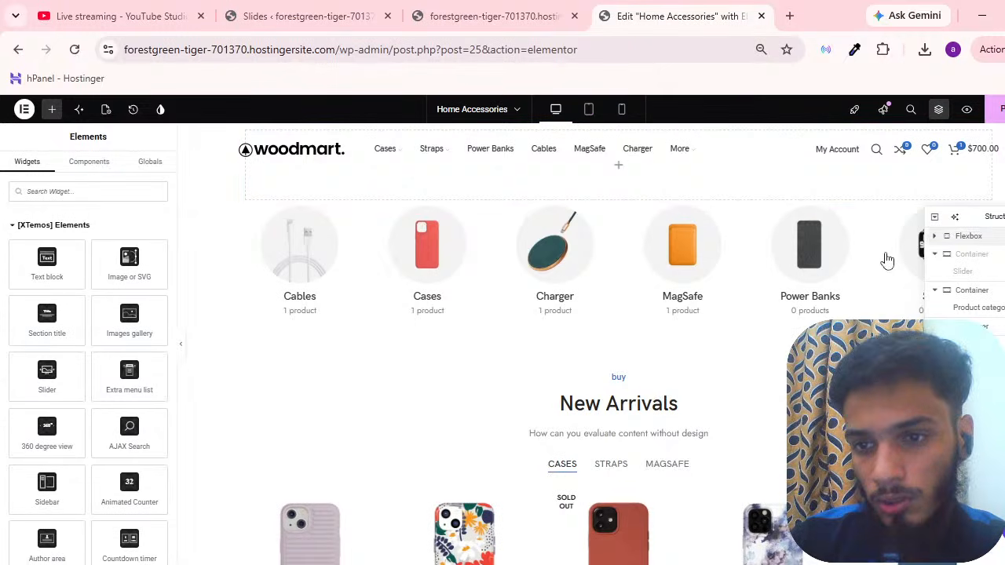
# Expand the new Flexbox in the structure, search the widgets for "slid" and place a Slides widget inside it
pyautogui.click(969, 237)
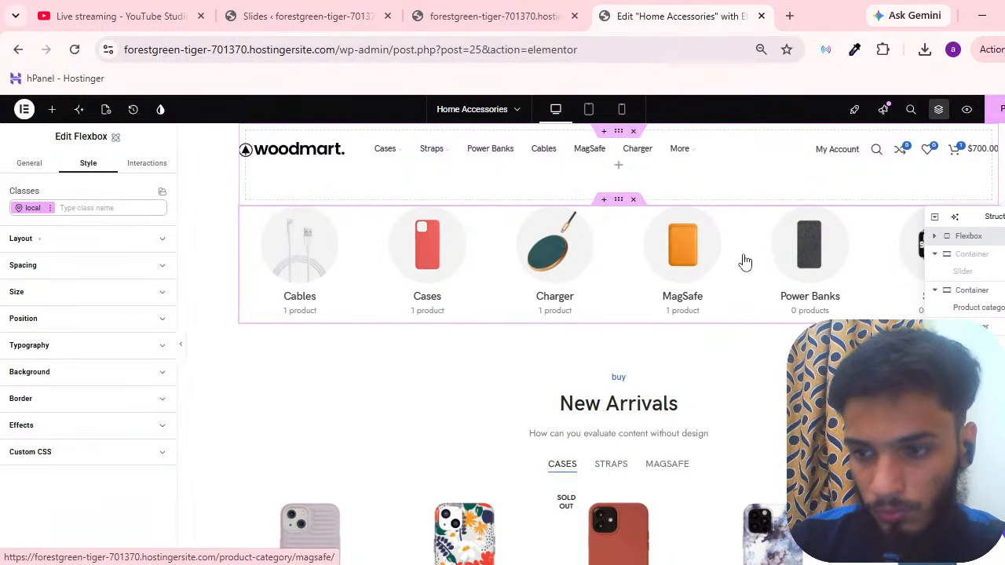
pyautogui.click(934, 237)
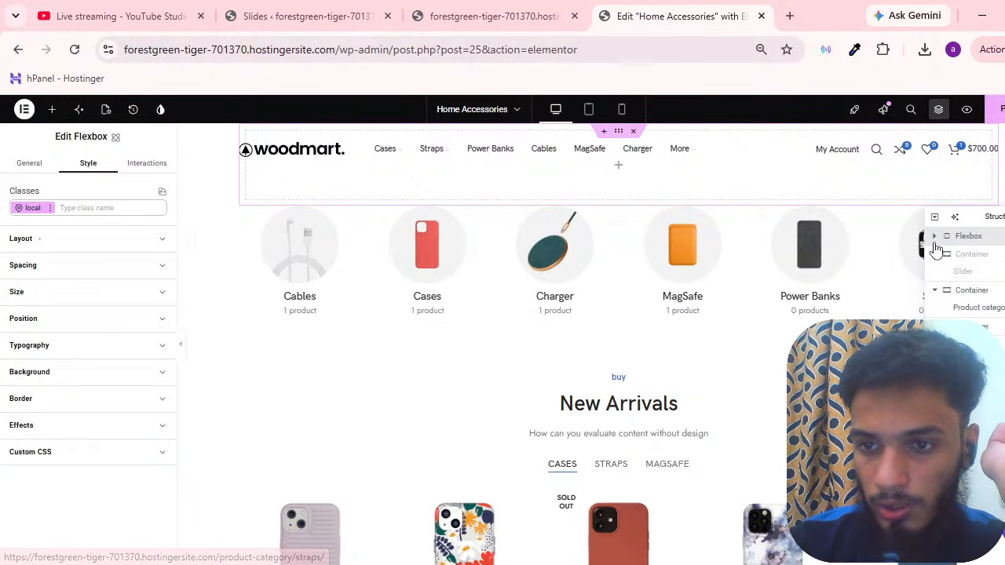
pyautogui.click(934, 238)
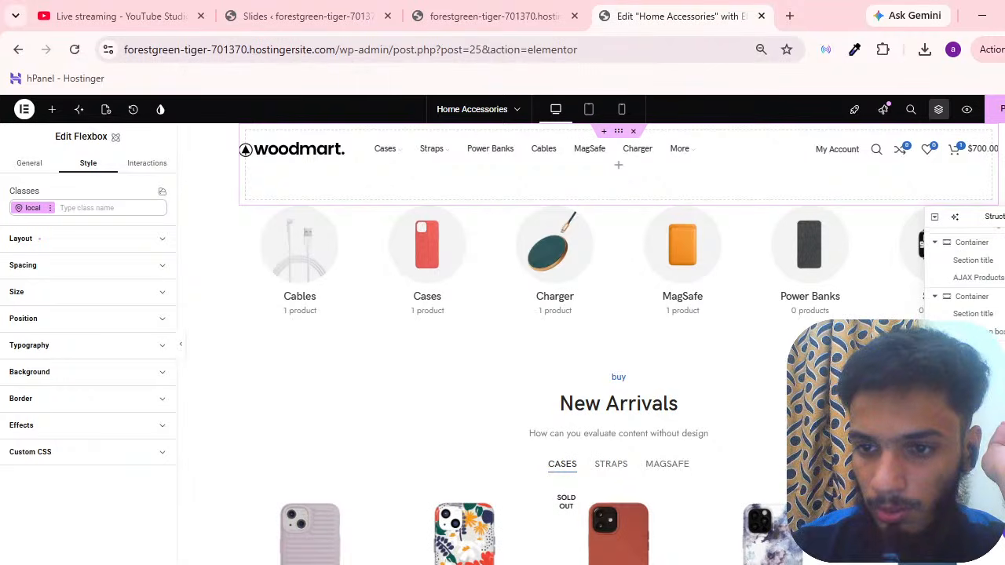
pyautogui.click(933, 238)
pyautogui.click(933, 239)
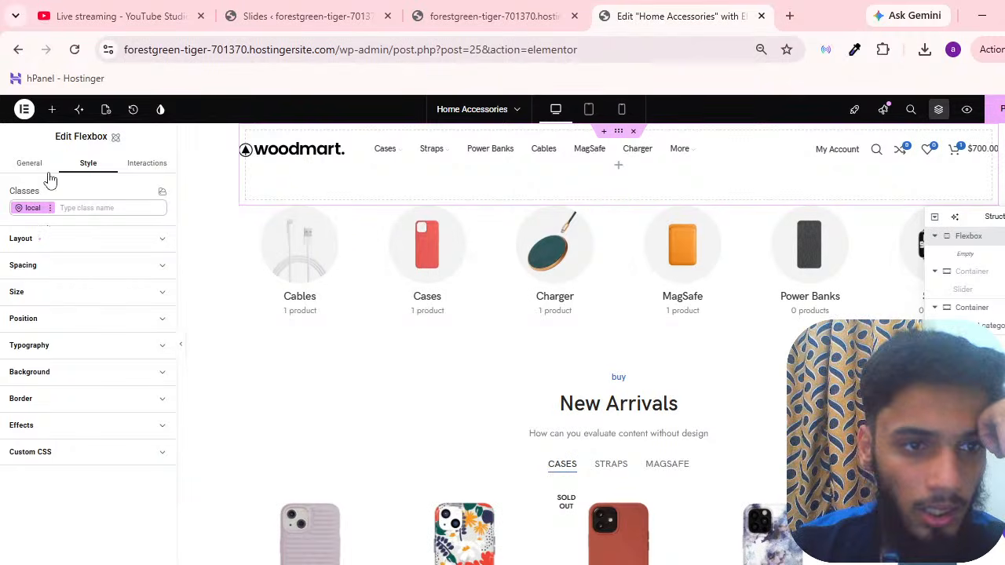
pyautogui.click(52, 109)
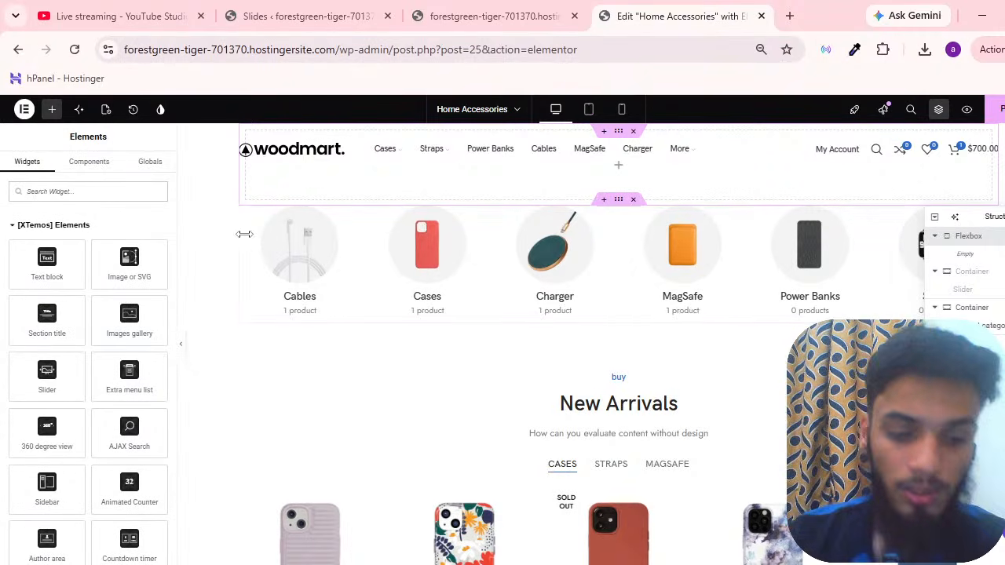
pyautogui.write('slid')
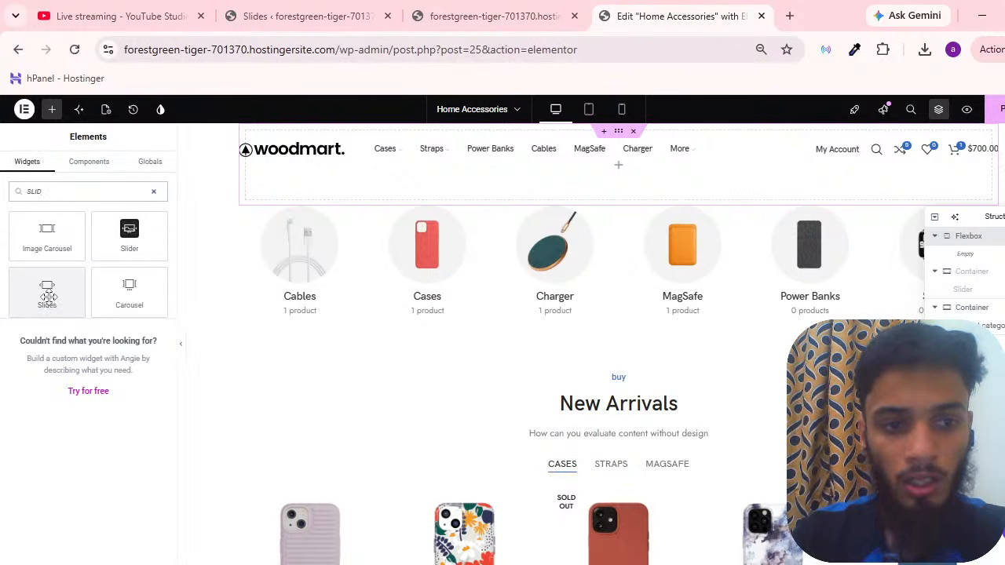
pyautogui.moveTo(45, 291); pyautogui.dragTo(442, 186)
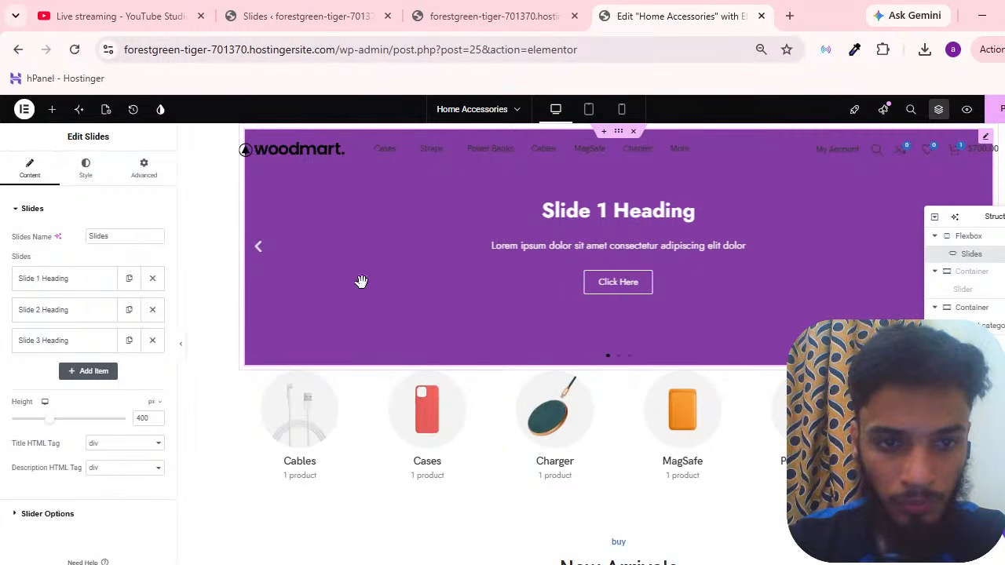
# Examine the background settings of slides 1 and 2 in the Slides widget and look over the page beneath it
pyautogui.click(44, 287)
pyautogui.click(72, 287)
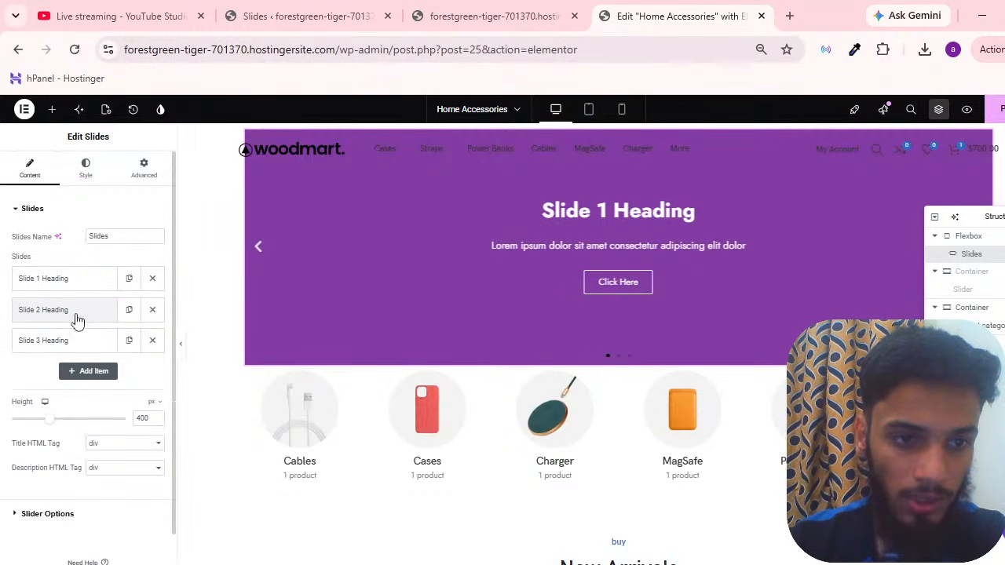
pyautogui.click(77, 312)
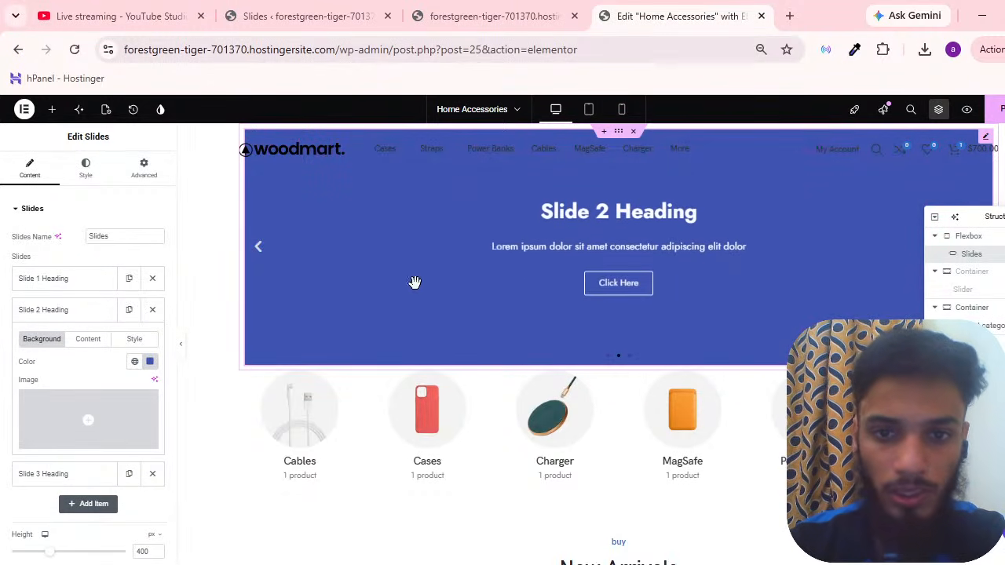
pyautogui.click(44, 284)
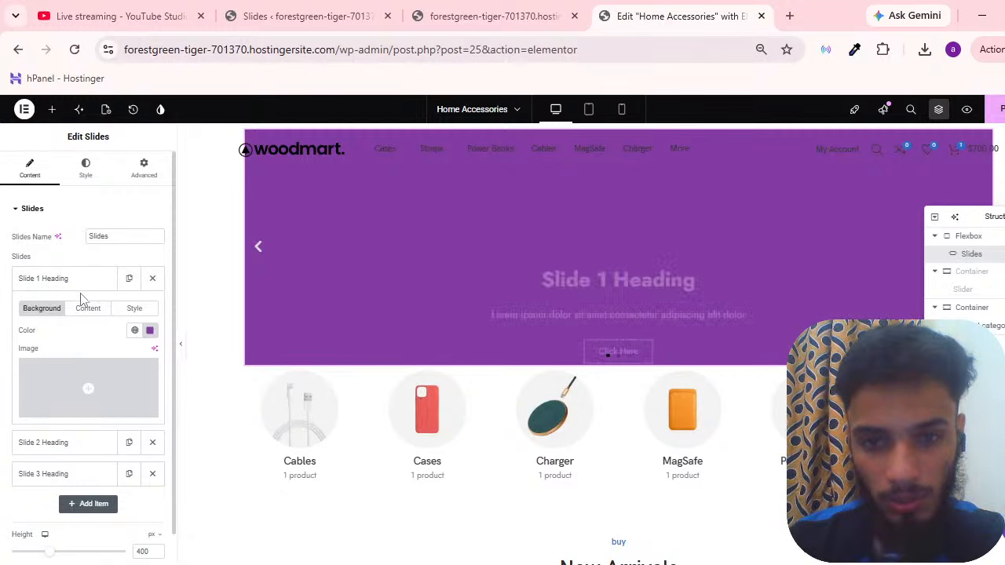
pyautogui.click(80, 294)
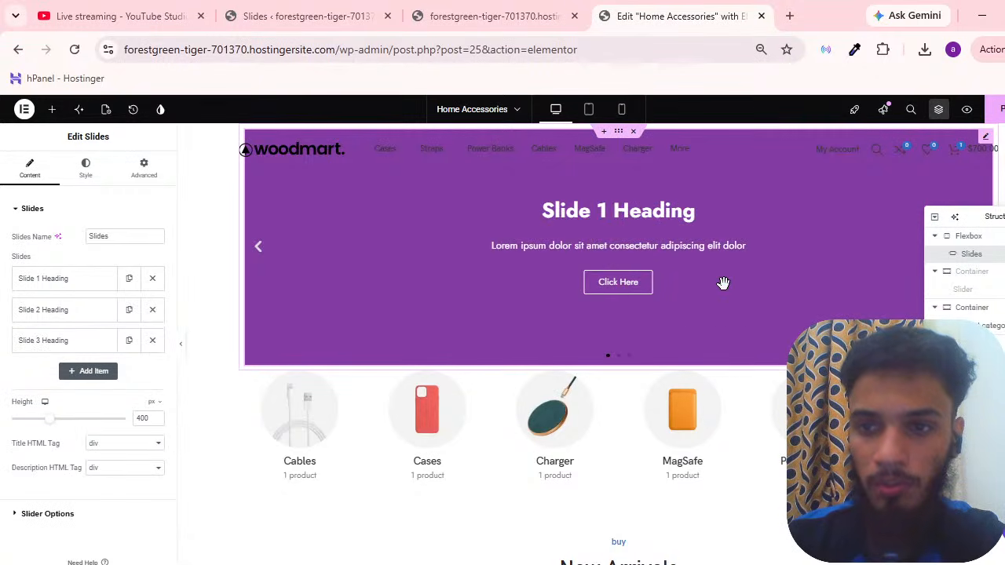
pyautogui.scroll(-3, 690, 291)
pyautogui.scroll(3, 377, 298)
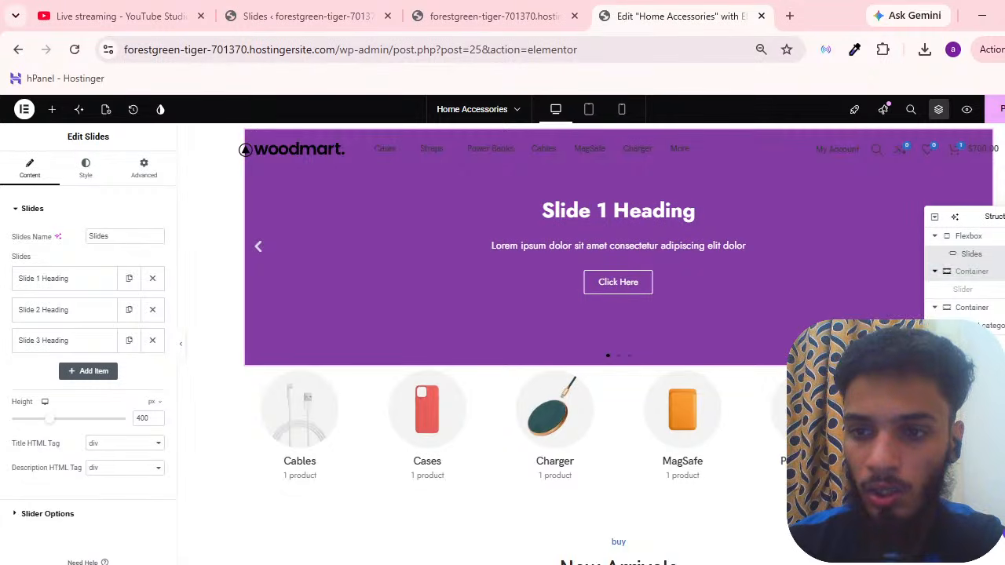
# Show the hero slider's container to compare it with the new Slides widget, and hide it again
pyautogui.click(1002, 272)
pyautogui.scroll(-5, 687, 365)
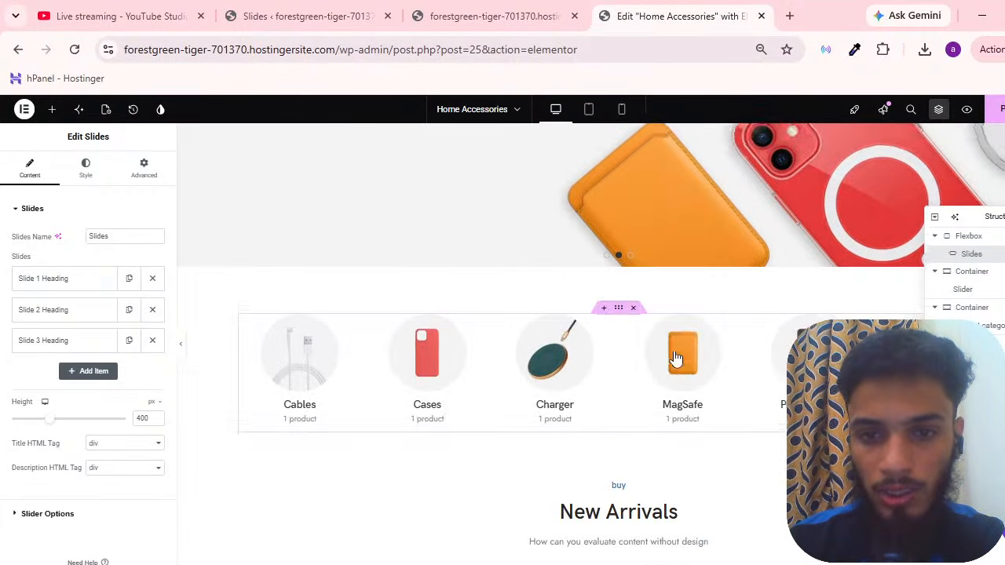
pyautogui.scroll(5, 620, 233)
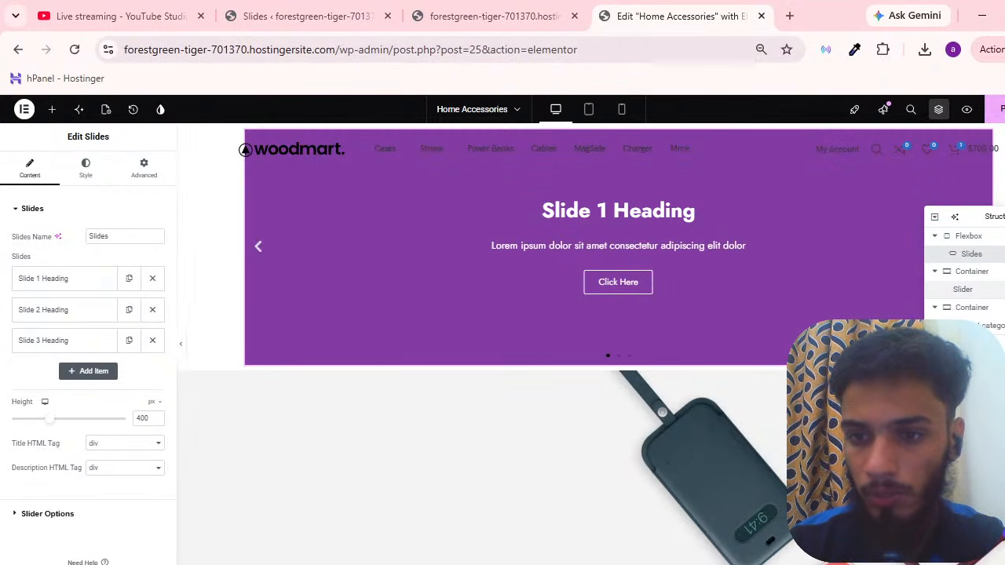
pyautogui.click(972, 272)
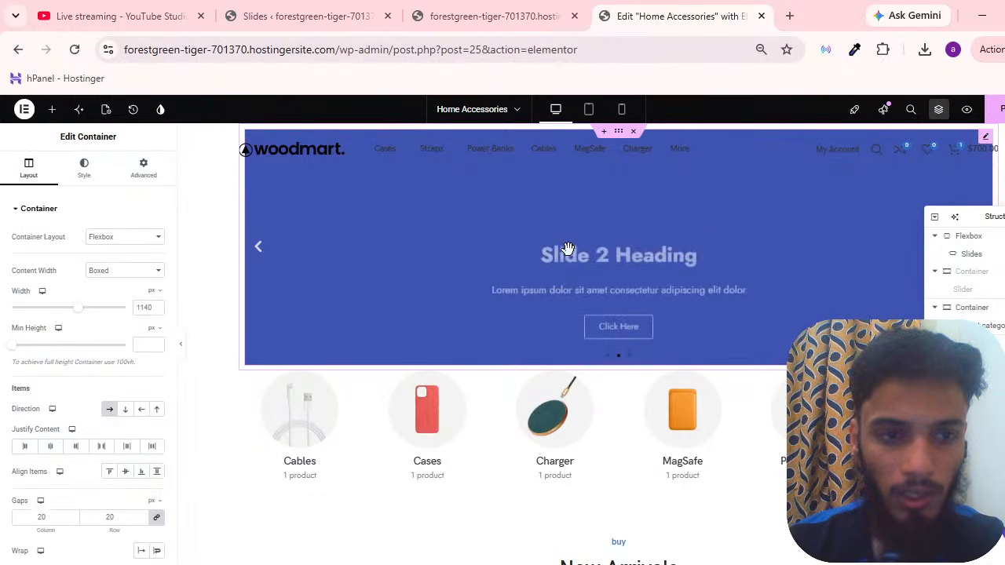
# Expand the size, spacing and layout style settings of the Flexbox holding the slides and set its display to Block
pyautogui.click(963, 250)
pyautogui.click(967, 237)
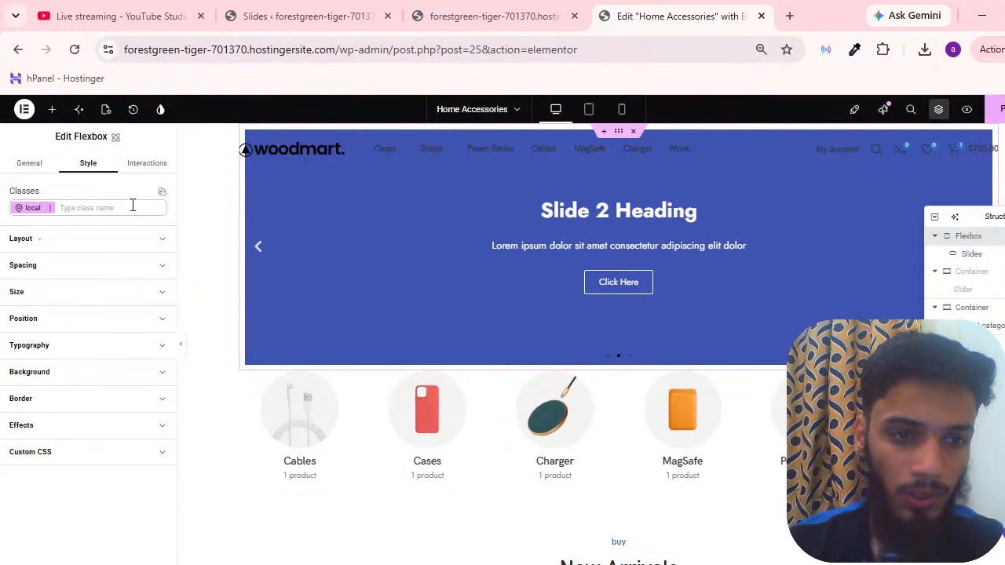
pyautogui.click(129, 290)
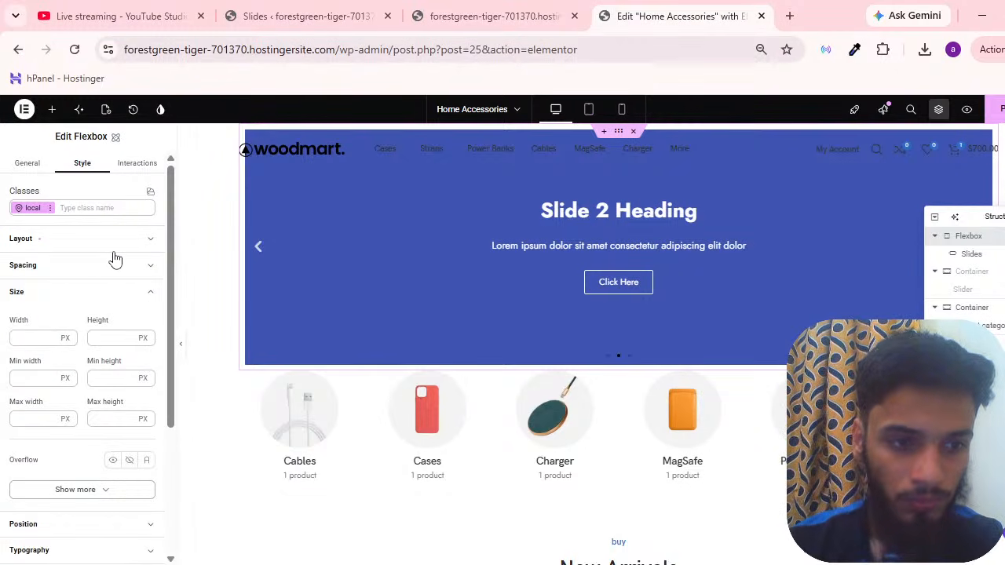
pyautogui.click(117, 267)
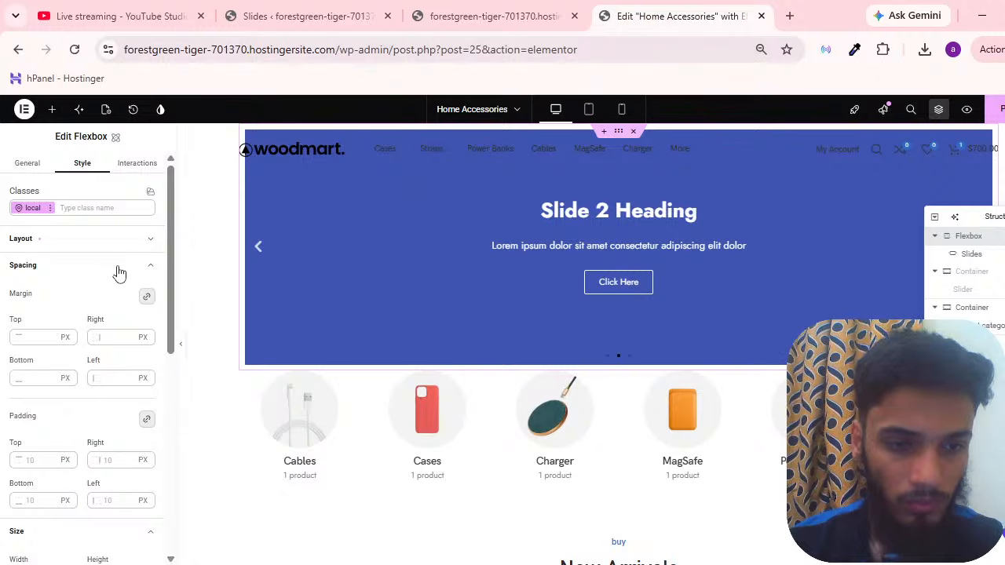
pyautogui.click(147, 296)
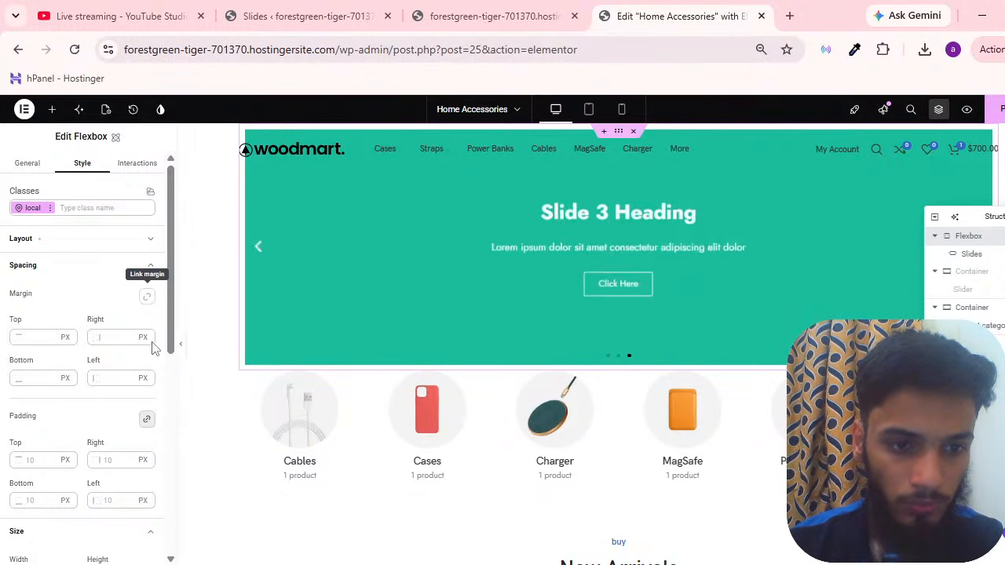
pyautogui.scroll(-3, 118, 392)
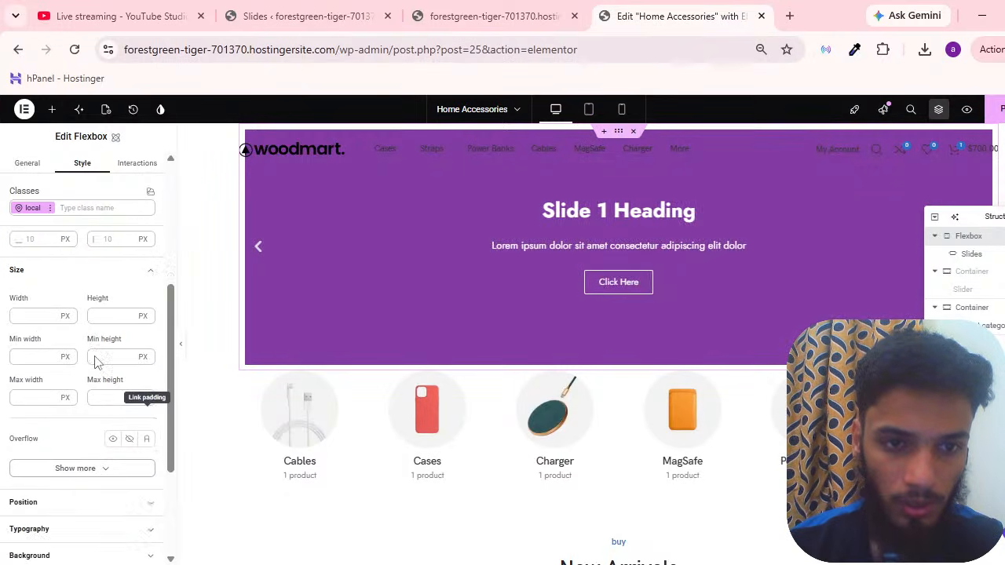
pyautogui.scroll(3, 130, 361)
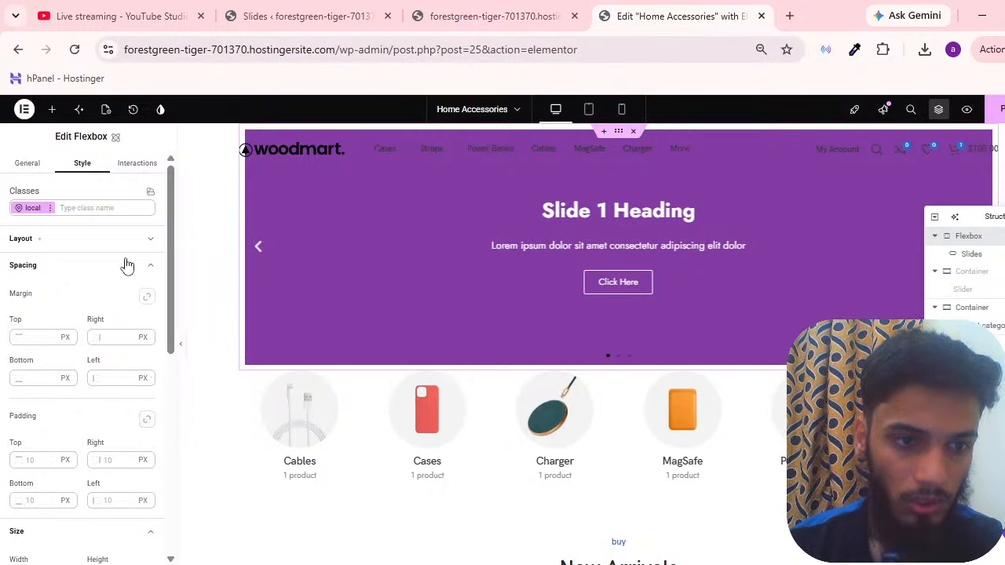
pyautogui.click(138, 247)
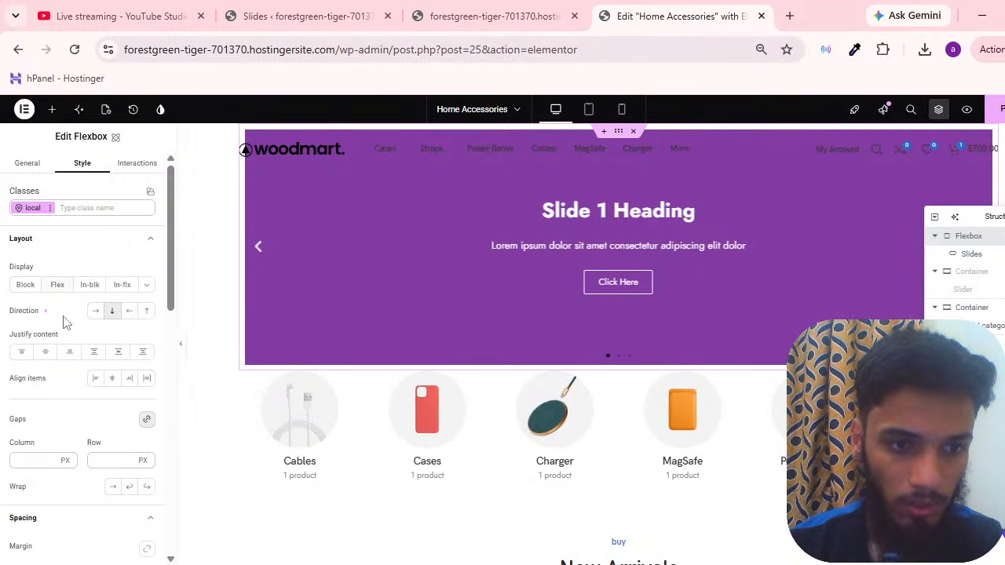
pyautogui.click(26, 285)
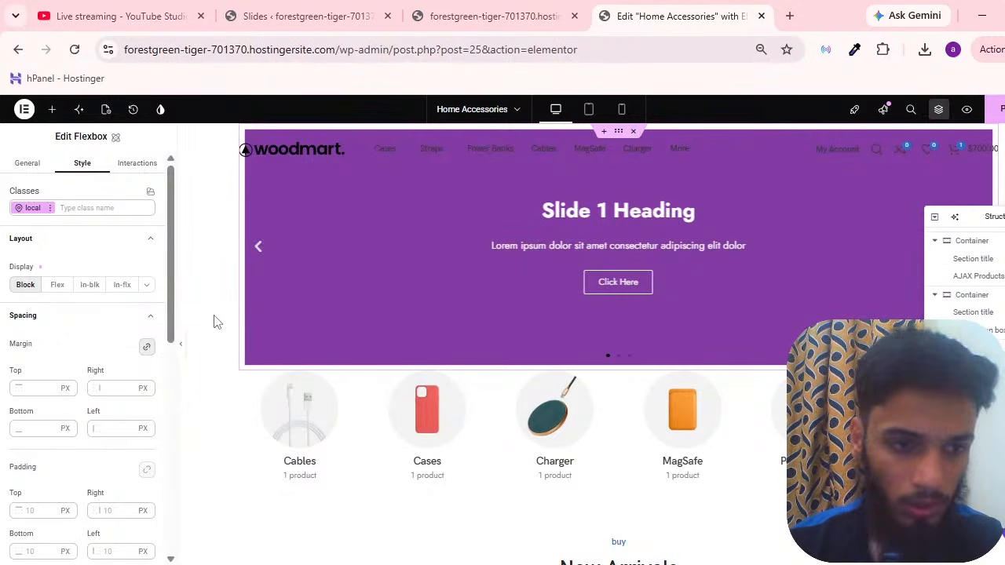
# Examine the Flexbox's HTML tag options and look through its spacing and size style settings
pyautogui.scroll(-3, 154, 343)
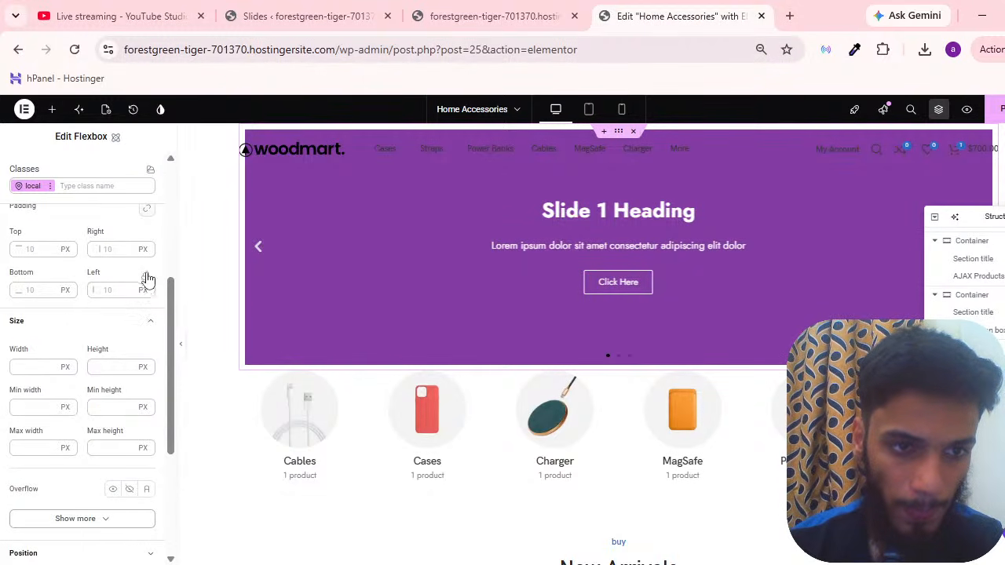
pyautogui.scroll(5, 8, 206)
pyautogui.click(29, 163)
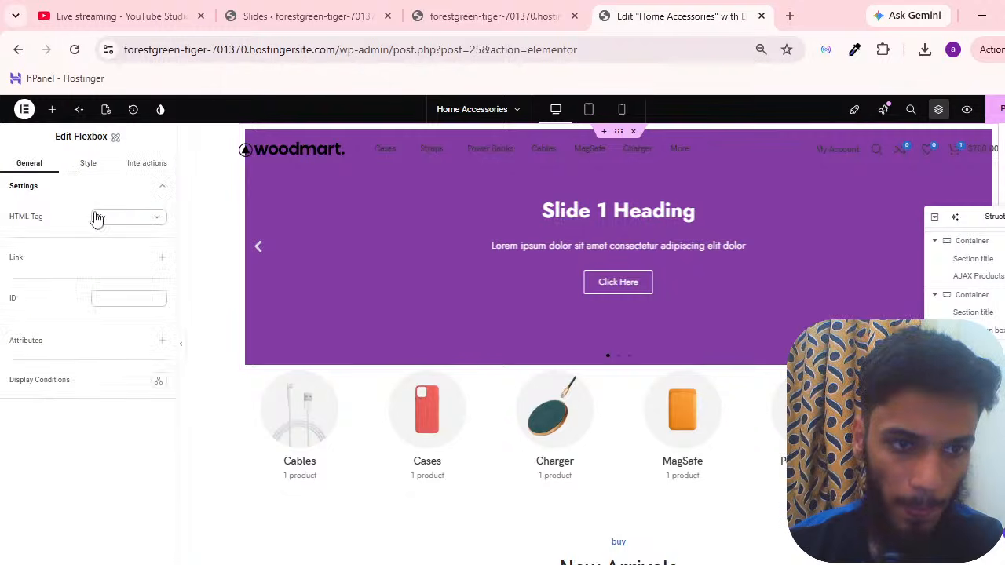
pyautogui.click(133, 218)
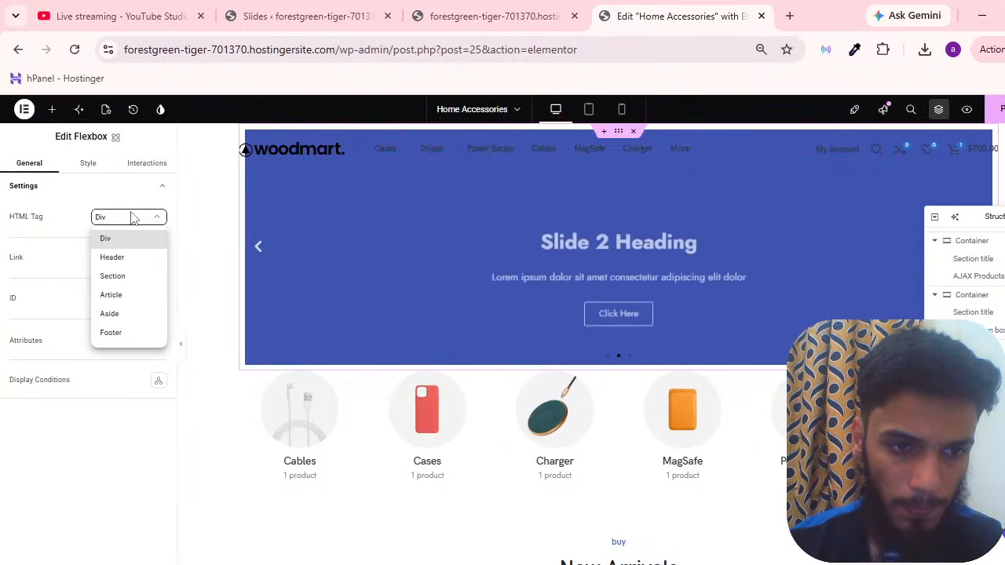
pyautogui.click(133, 218)
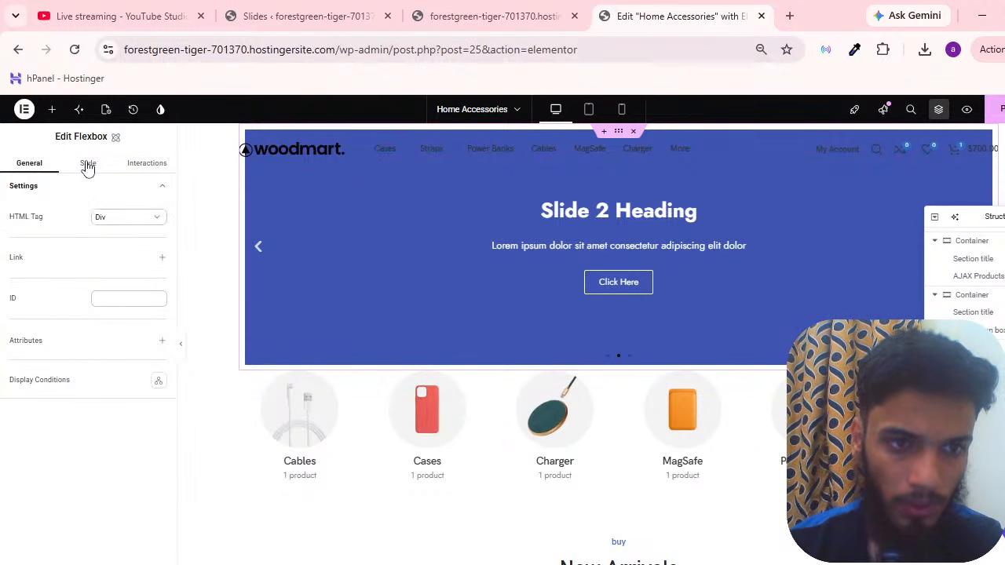
pyautogui.click(87, 165)
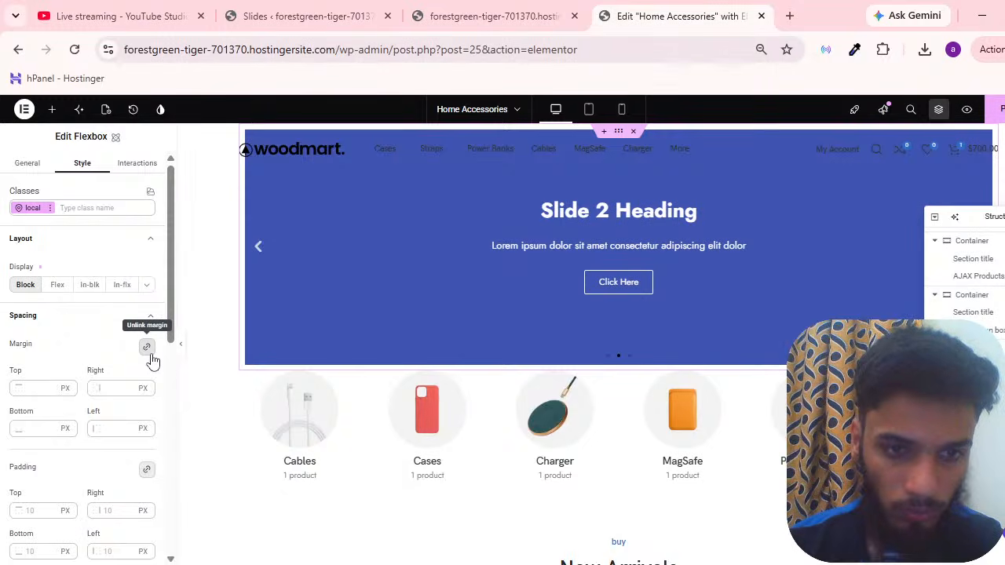
pyautogui.scroll(-3, 81, 321)
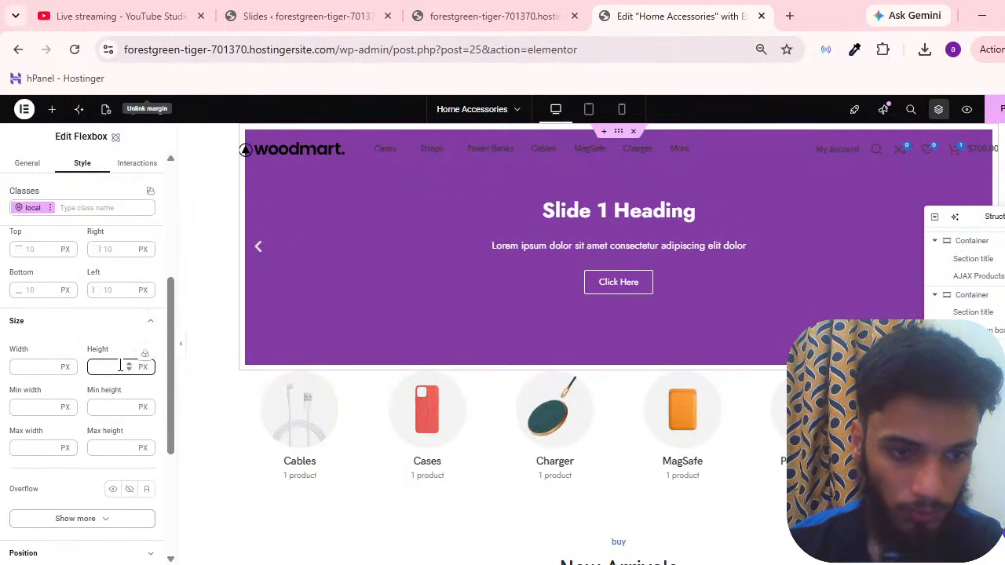
pyautogui.scroll(-3, 146, 357)
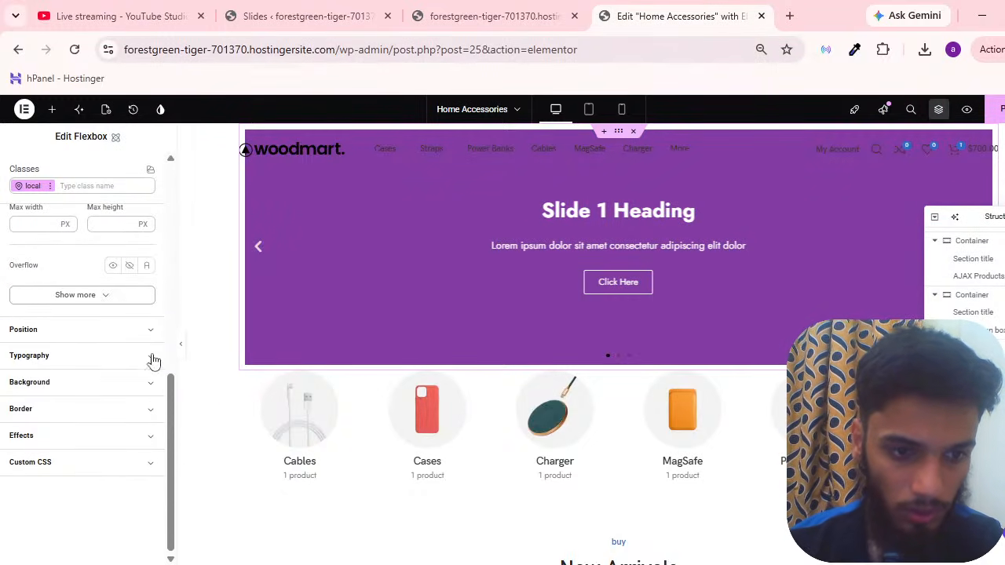
pyautogui.click(133, 296)
pyautogui.scroll(6, 128, 431)
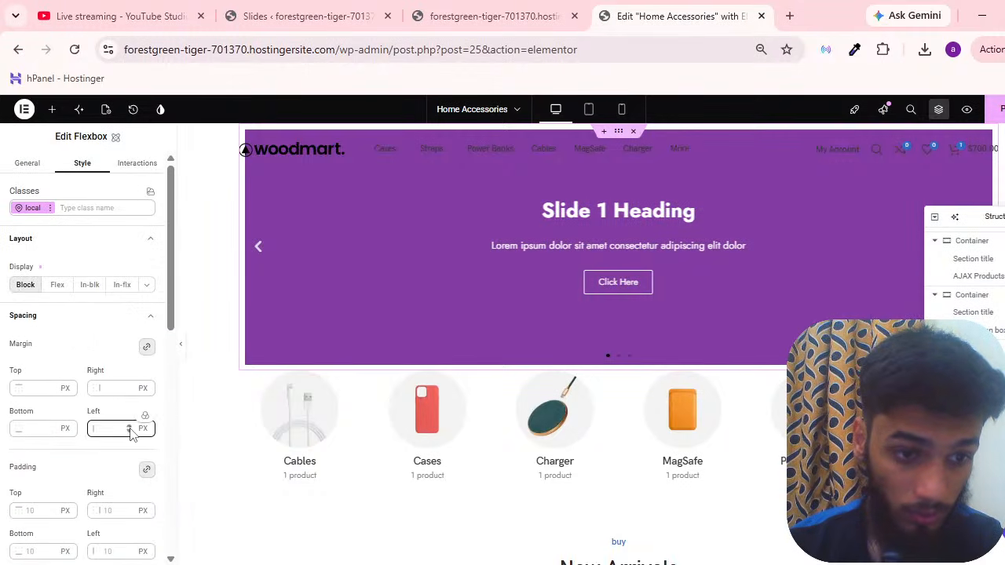
pyautogui.click(147, 471)
pyautogui.scroll(3, 966, 275)
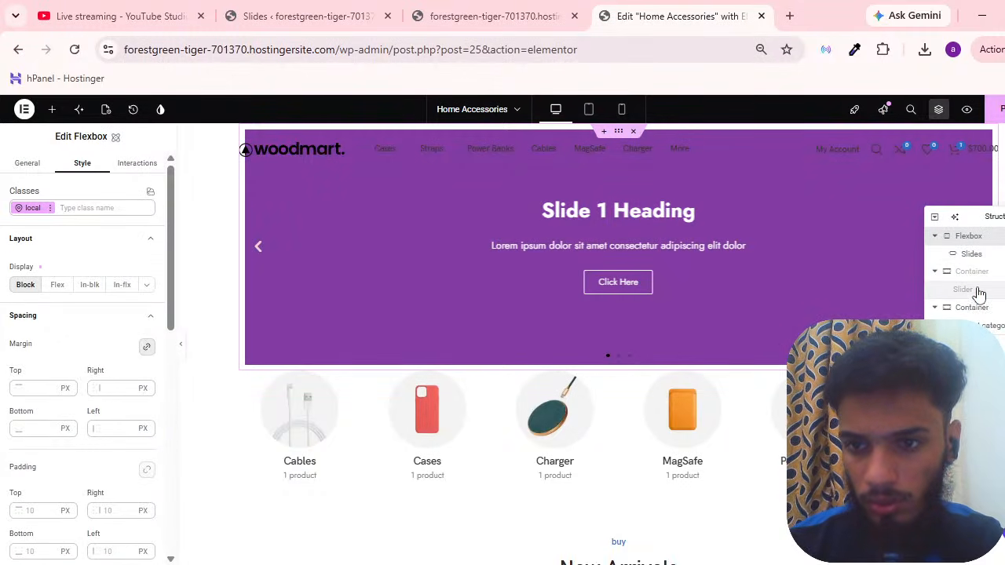
# Collapse the [XTemos] Elements and Atomic Elements widget groups and try to place a Container above the slides
pyautogui.click(47, 164)
pyautogui.click(52, 109)
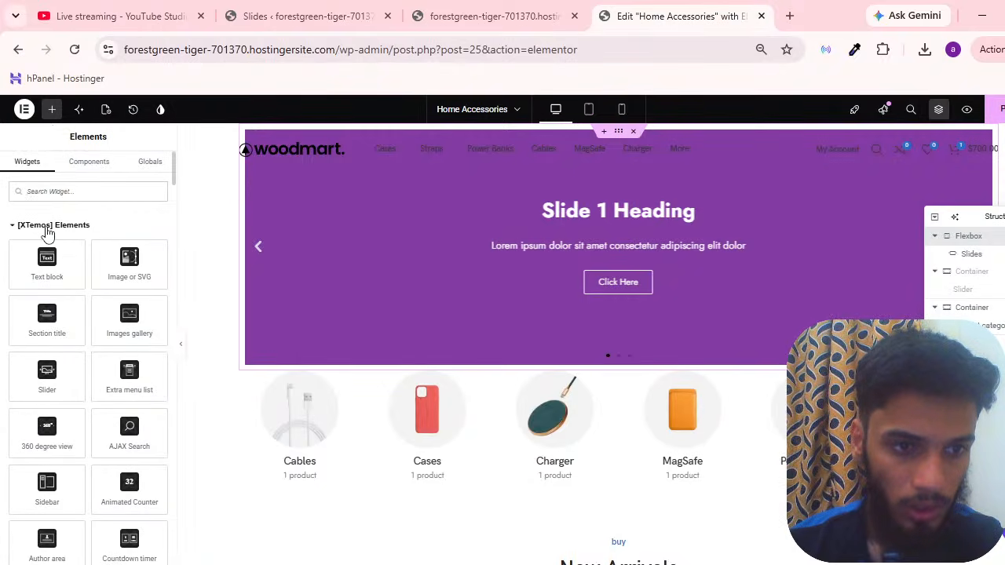
pyautogui.click(11, 227)
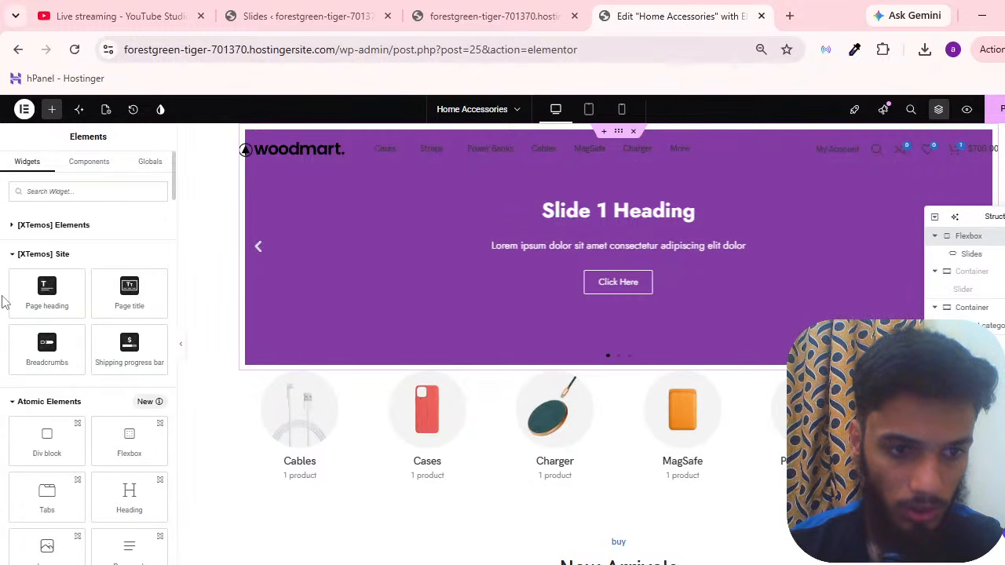
pyautogui.scroll(-3, 18, 291)
pyautogui.scroll(3, 9, 260)
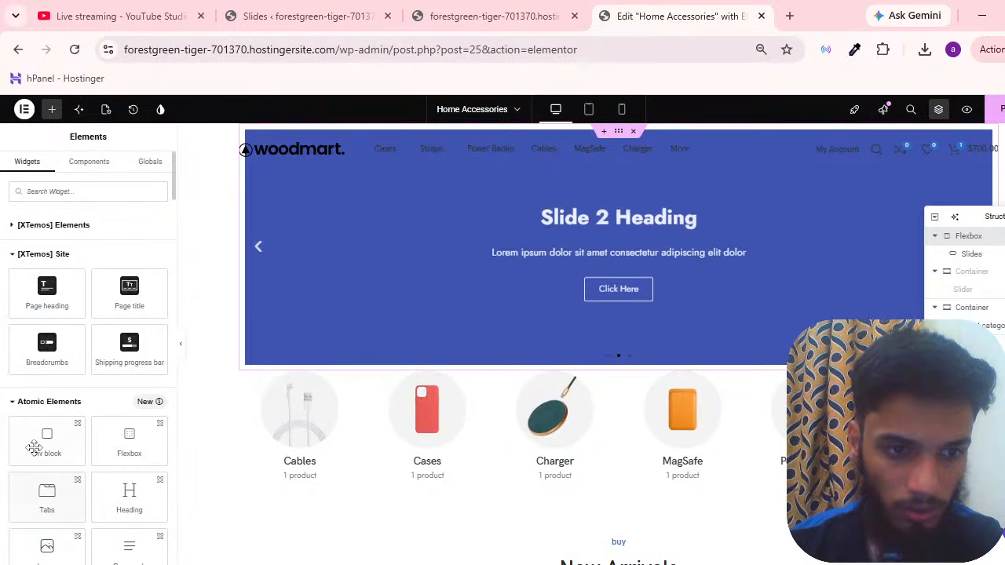
pyautogui.click(13, 402)
pyautogui.scroll(-3, 31, 408)
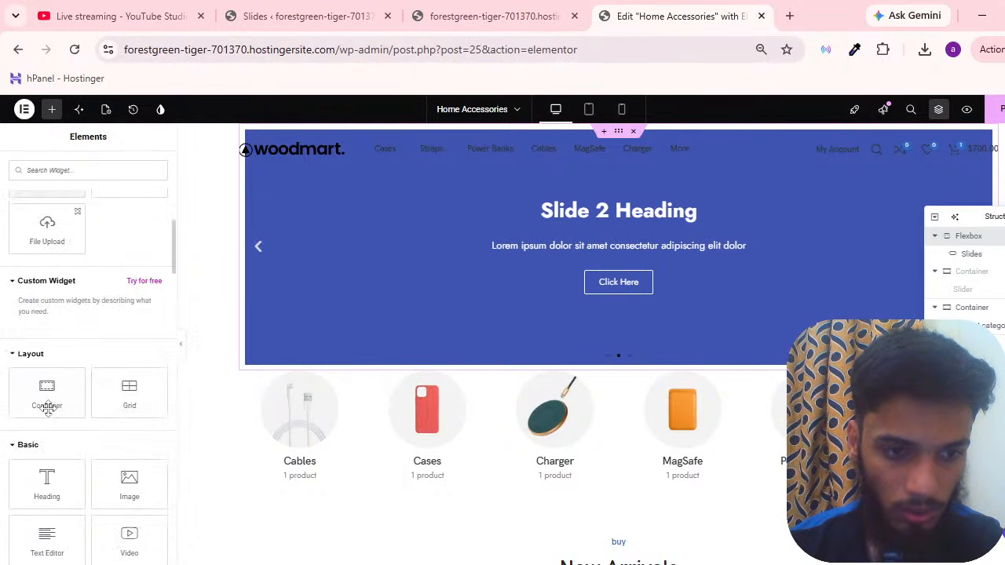
pyautogui.moveTo(47, 393); pyautogui.dragTo(590, 167)
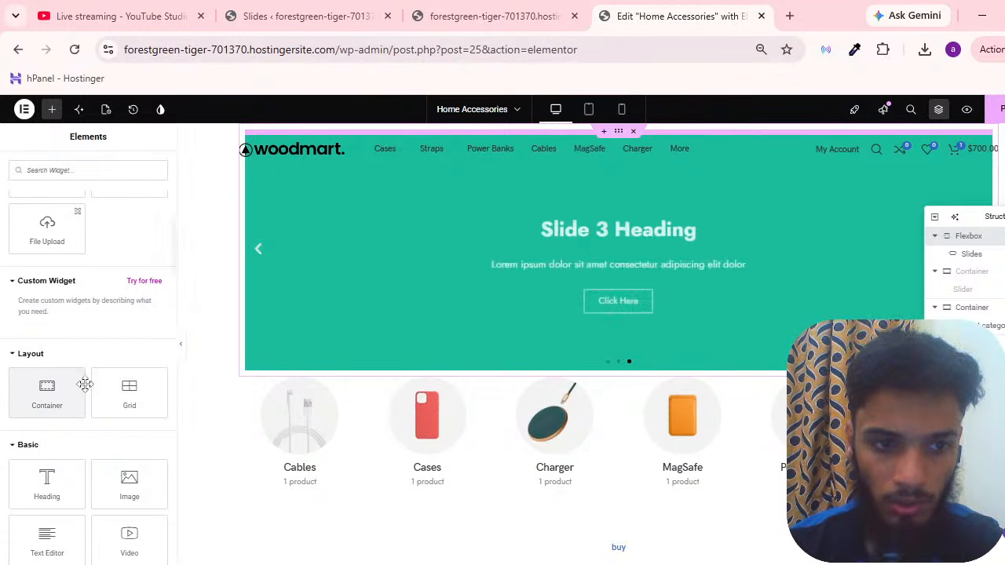
pyautogui.moveTo(680, 149)
# Try again to insert a Container above the slides, and place one above the product categories instead
pyautogui.scroll(3, 88, 353)
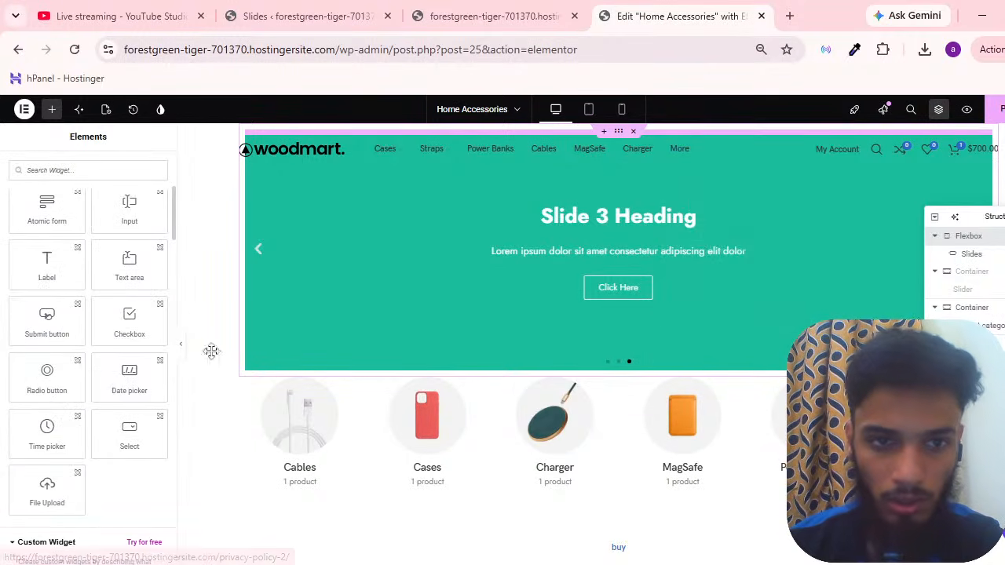
pyautogui.scroll(5, 74, 423)
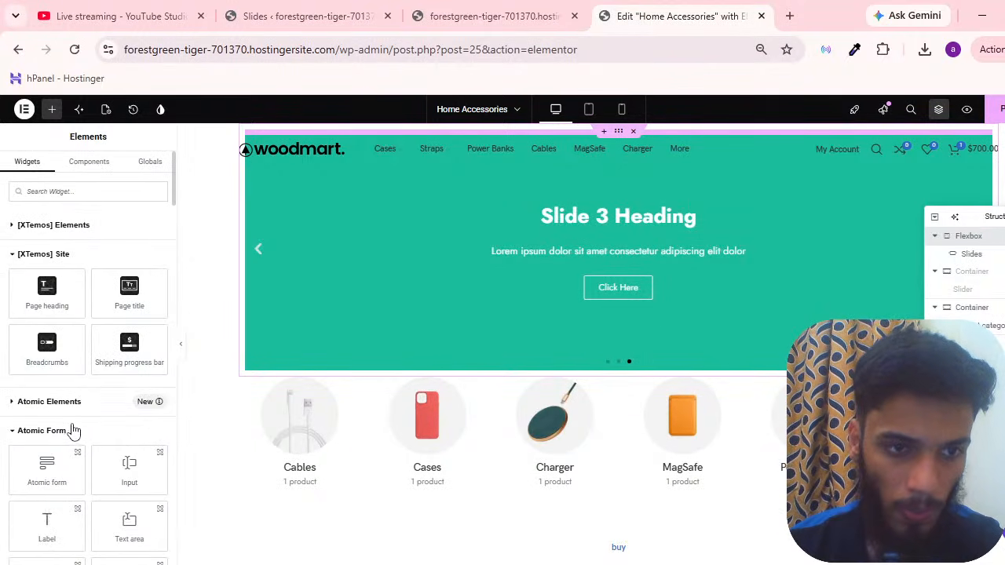
pyautogui.scroll(-10, 4, 424)
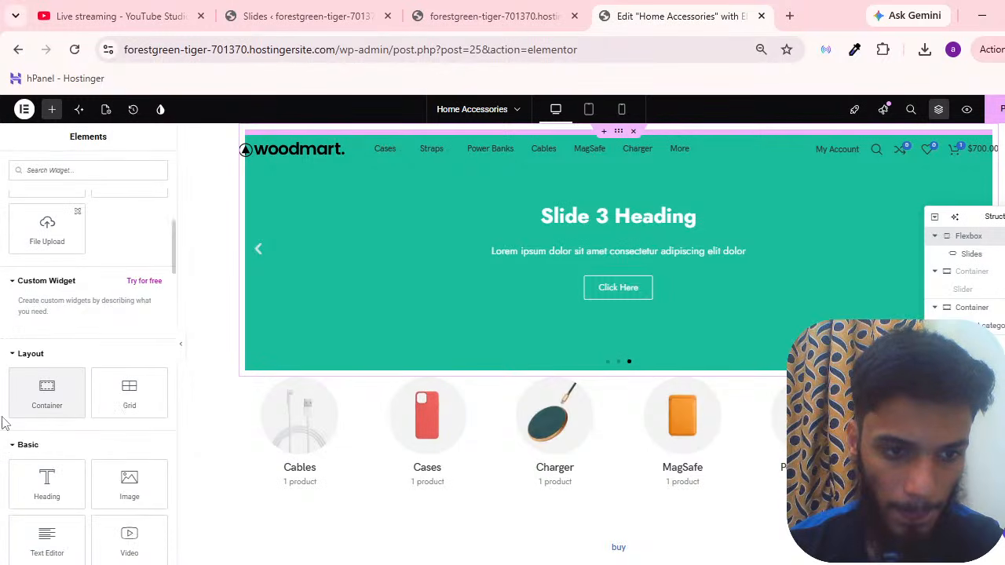
pyautogui.moveTo(74, 399); pyautogui.dragTo(673, 152)
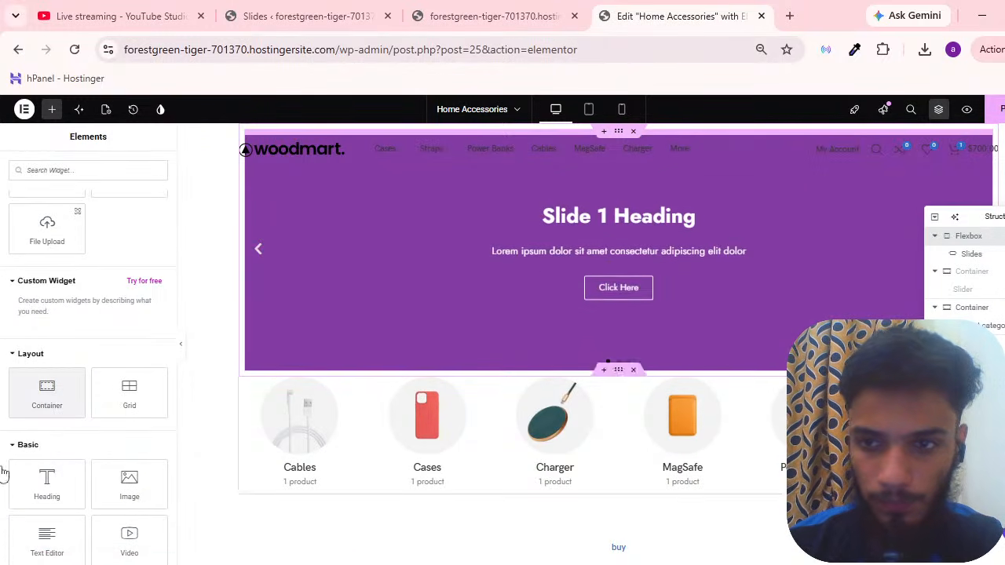
pyautogui.moveTo(40, 391); pyautogui.dragTo(588, 370)
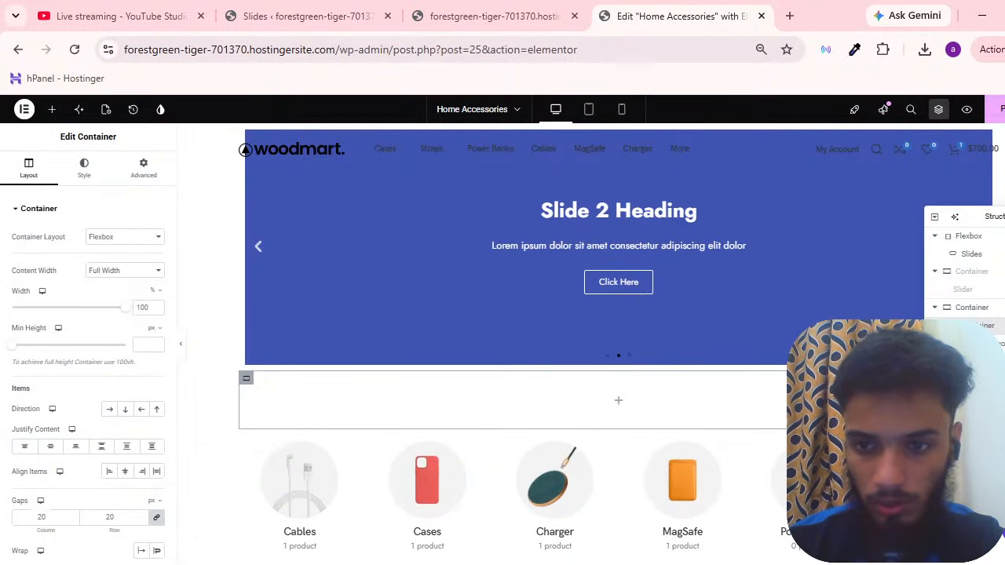
# Move the empty container into the Flexbox above the Slides widget, and delete it
pyautogui.moveTo(951, 328); pyautogui.dragTo(944, 237)
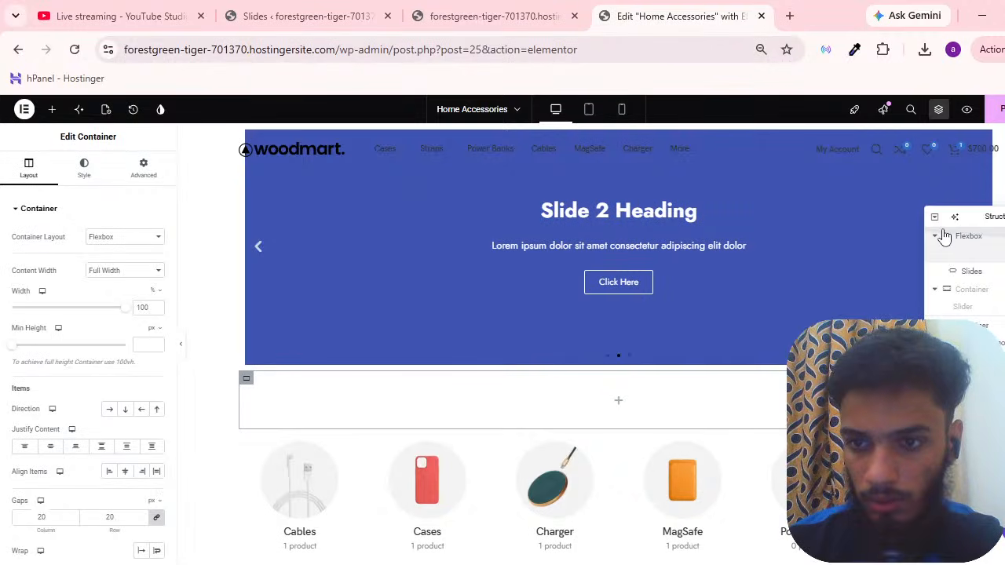
pyautogui.moveTo(925, 289); pyautogui.dragTo(942, 263)
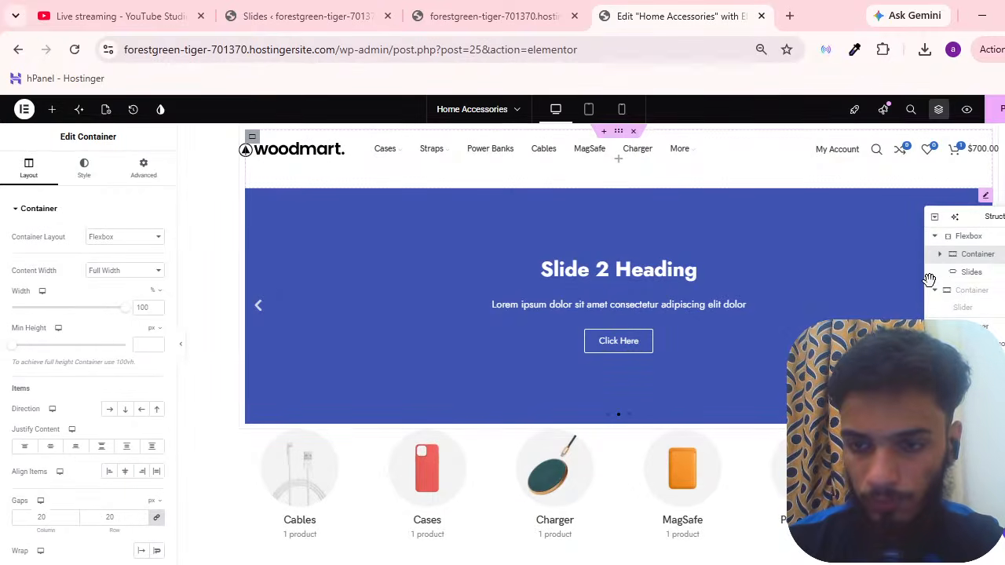
pyautogui.rightClick(987, 256)
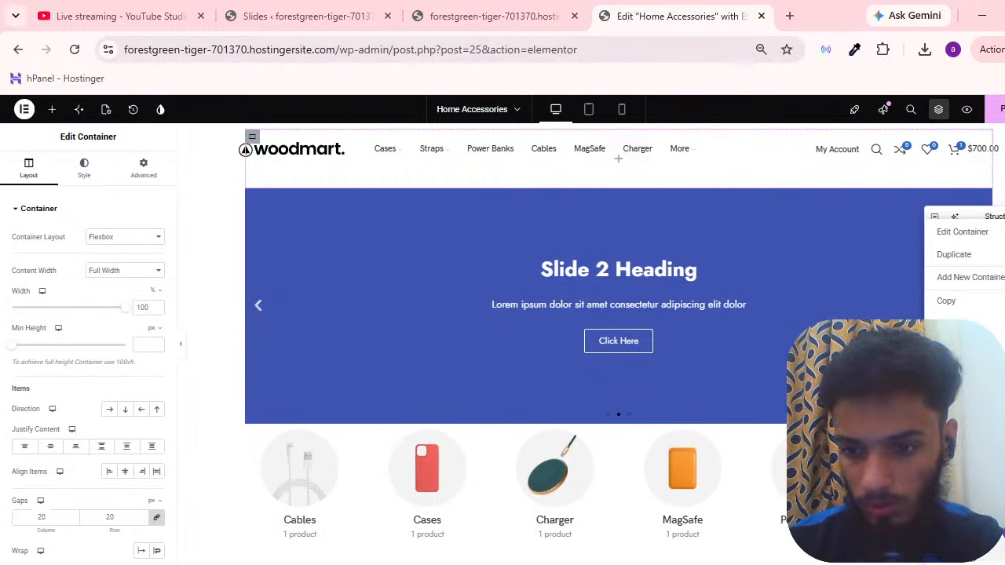
pyautogui.click(970, 553)
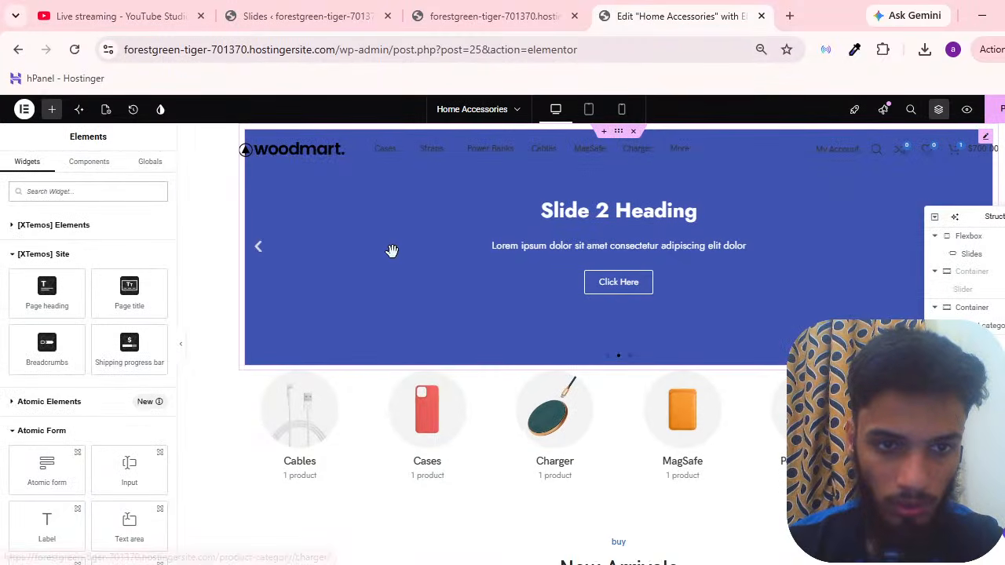
# Unlink the margin and padding sides of the Slides widget, with every value at 0
pyautogui.click(392, 250)
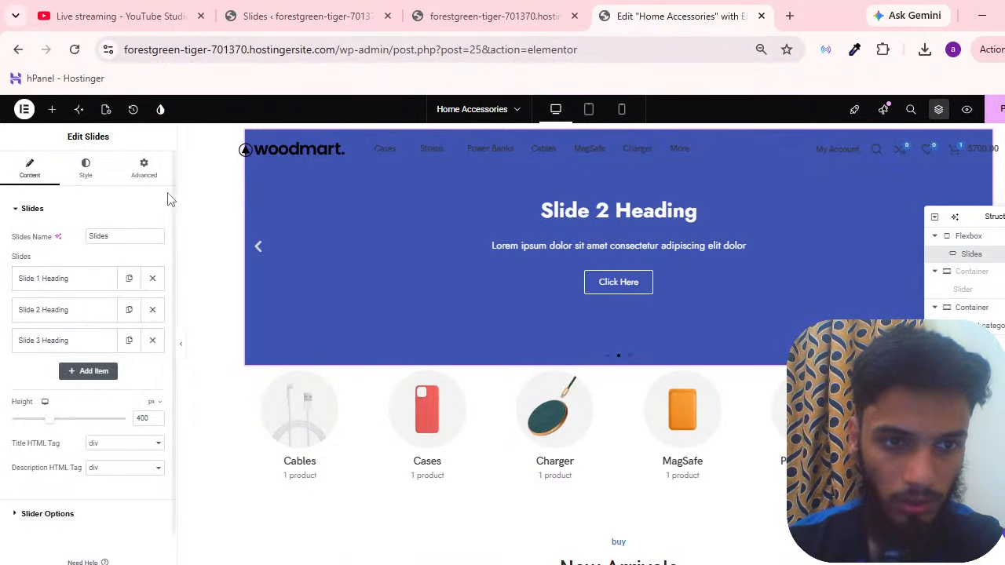
pyautogui.click(143, 168)
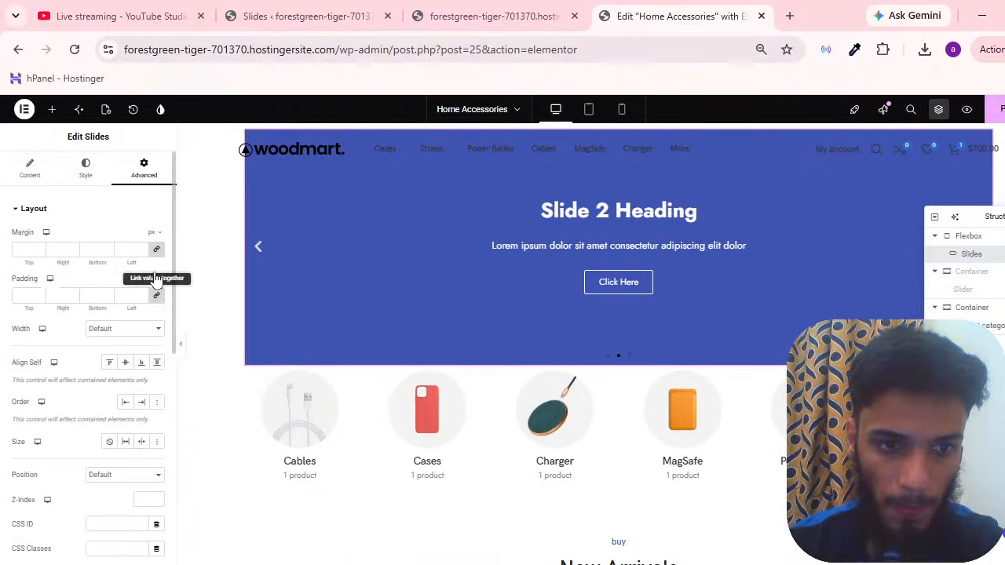
pyautogui.click(156, 296)
pyautogui.click(156, 251)
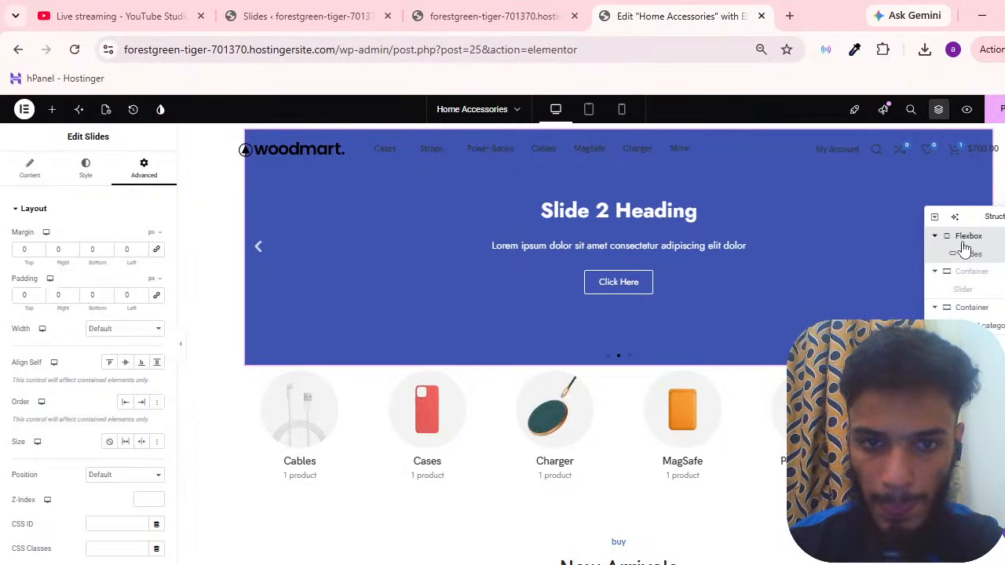
# Review the layout, margin, padding and size settings of the Flexbox that holds the Slides widget
pyautogui.click(963, 243)
pyautogui.click(87, 163)
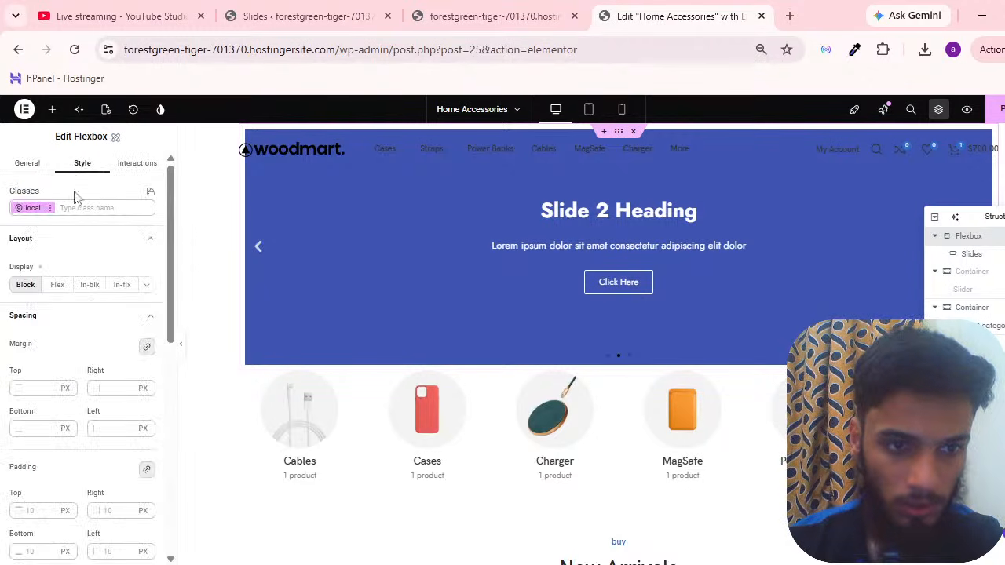
pyautogui.scroll(-4, 101, 287)
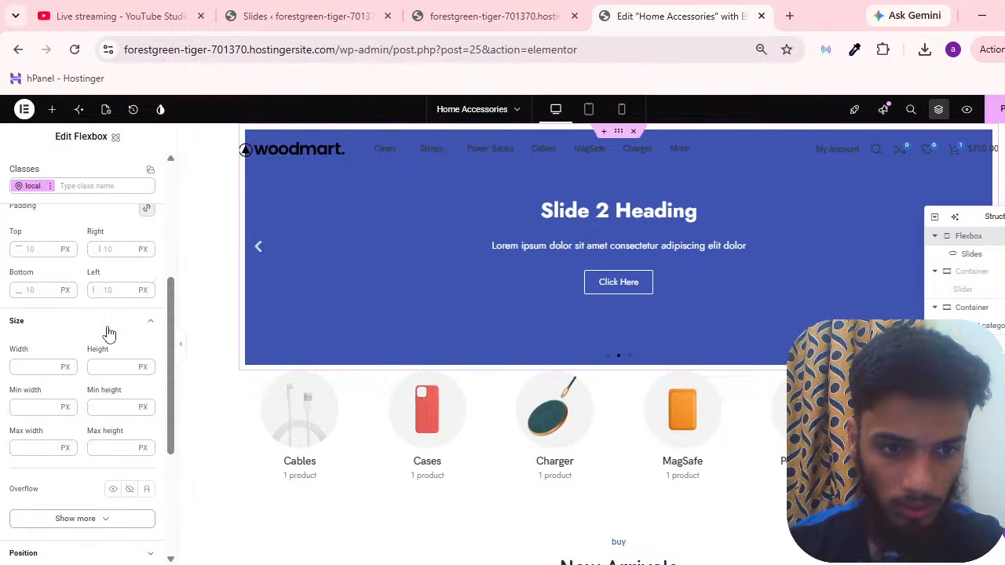
pyautogui.scroll(4, 108, 333)
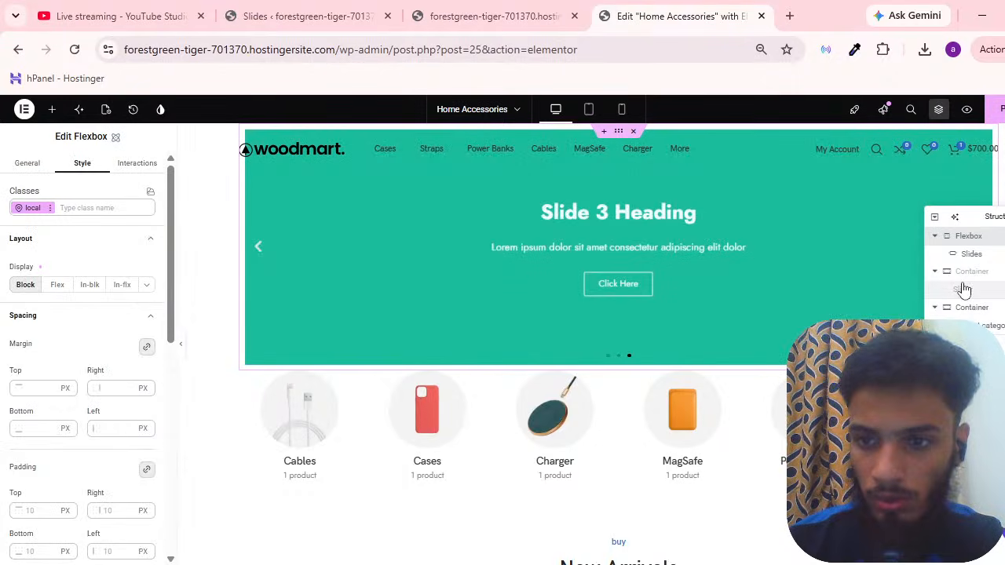
# Open the Media Library for the background image of Slide 1 in the Slides widget and look through the images
pyautogui.click(774, 257)
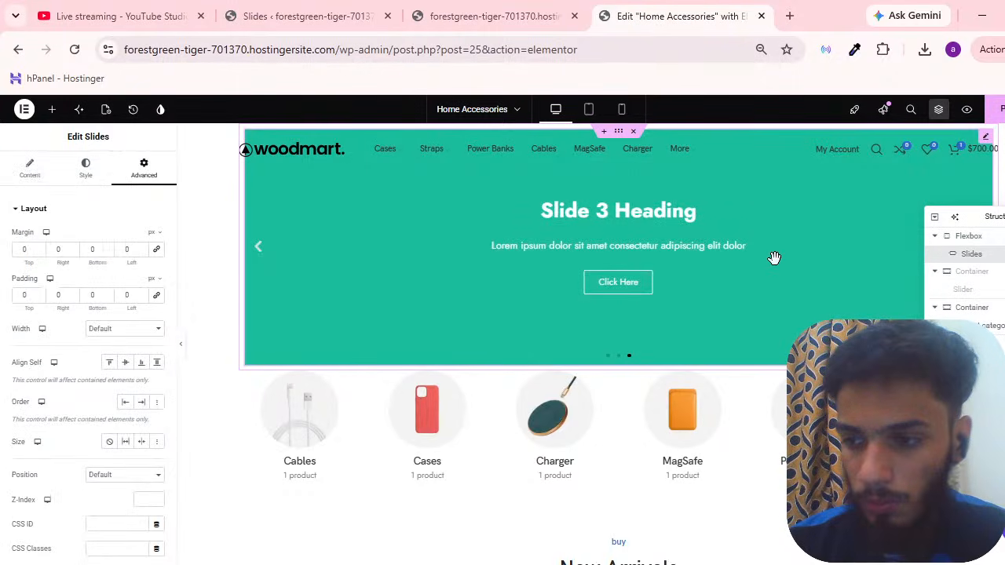
pyautogui.click(54, 179)
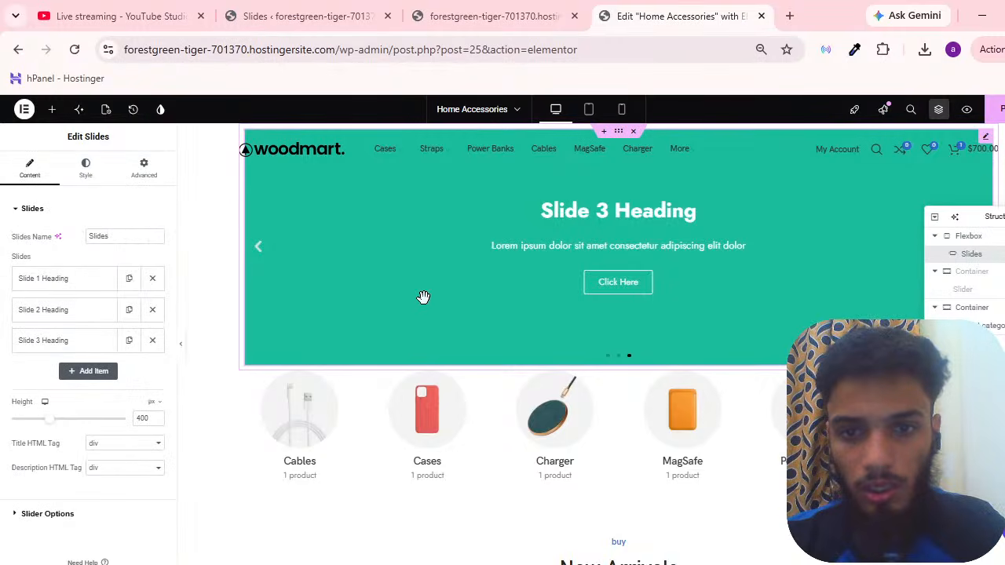
pyautogui.hotkey('ctrl', 'shift', 'Tab')
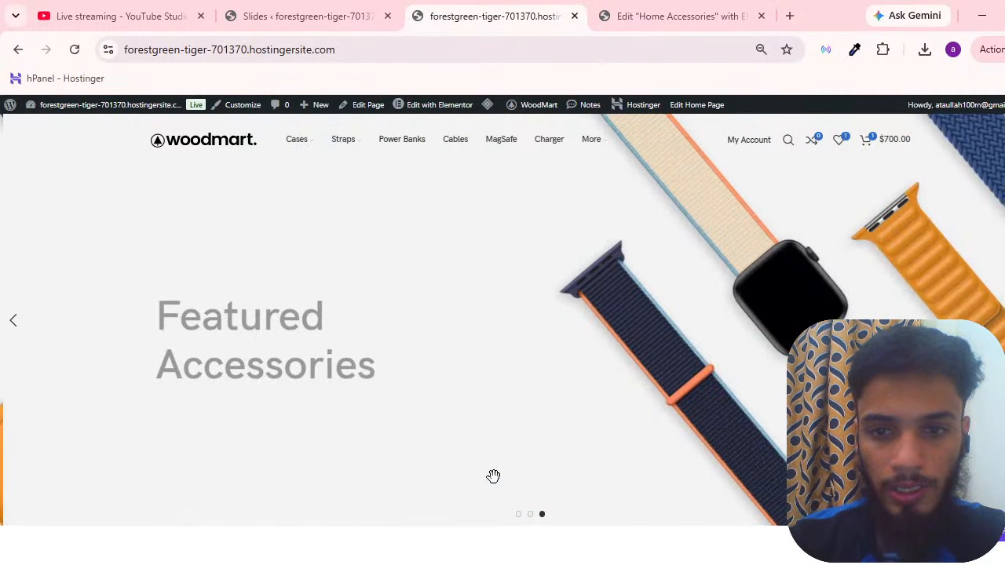
pyautogui.hotkey('ctrl', 'Tab')
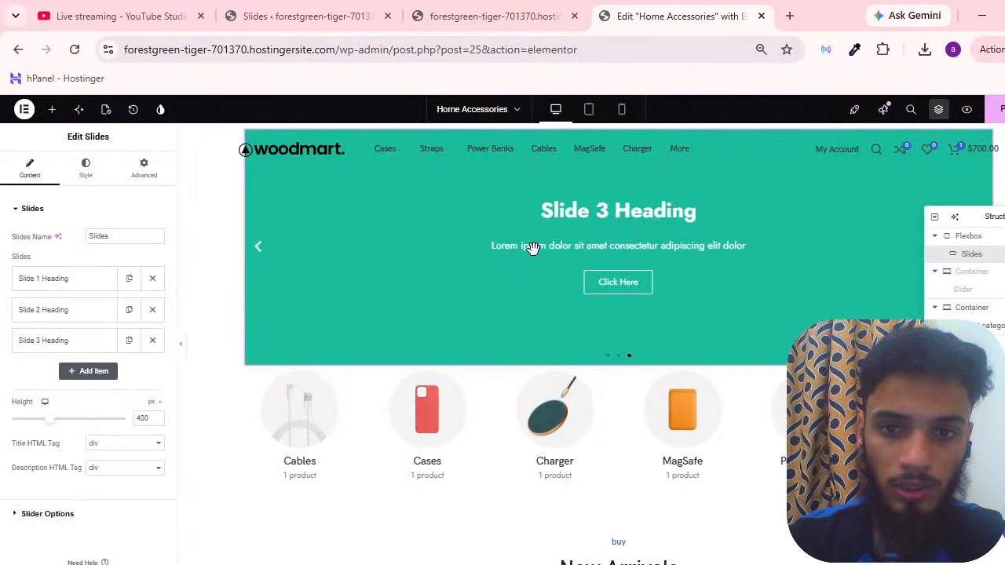
pyautogui.click(47, 278)
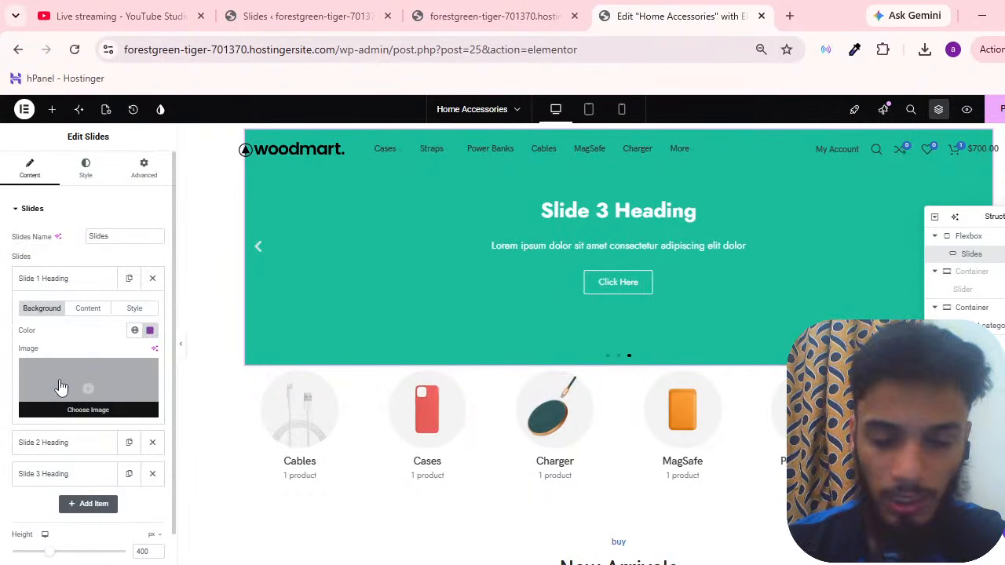
pyautogui.click(70, 405)
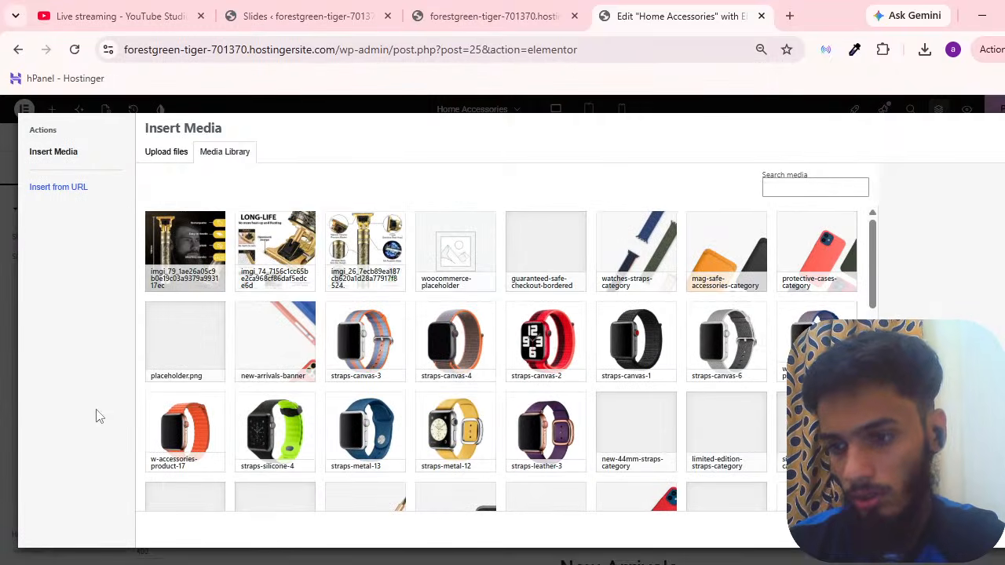
pyautogui.scroll(-10, 649, 314)
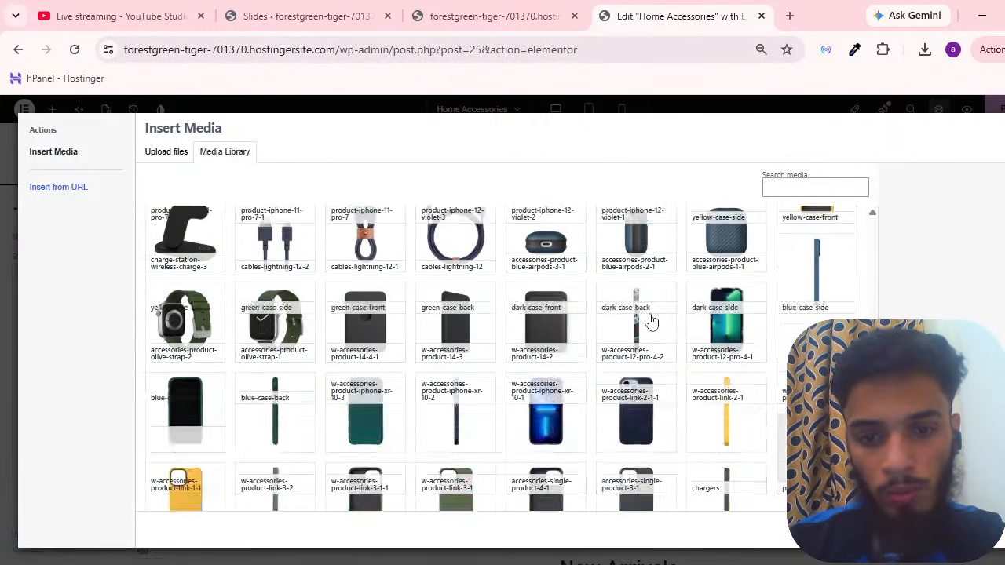
# Find the Canva website through a web search in a new browser tab and log in with Google
pyautogui.click(784, 17)
pyautogui.write('c')
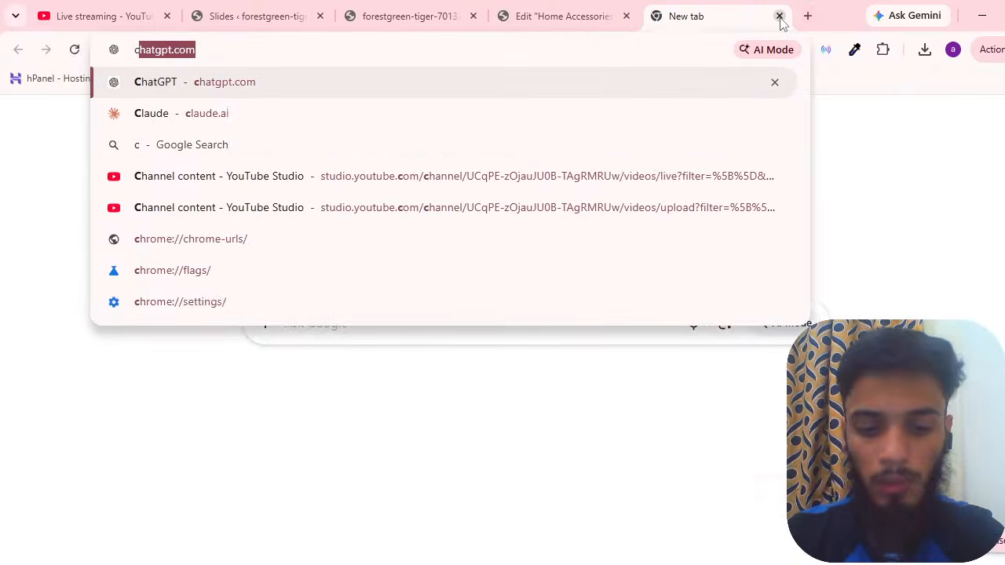
pyautogui.write('anva')
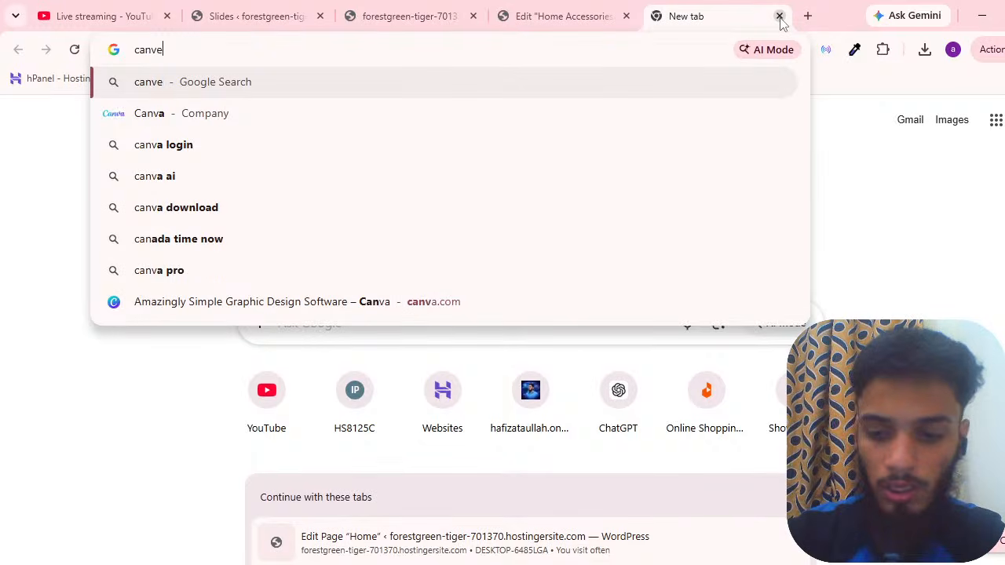
pyautogui.press('Return')
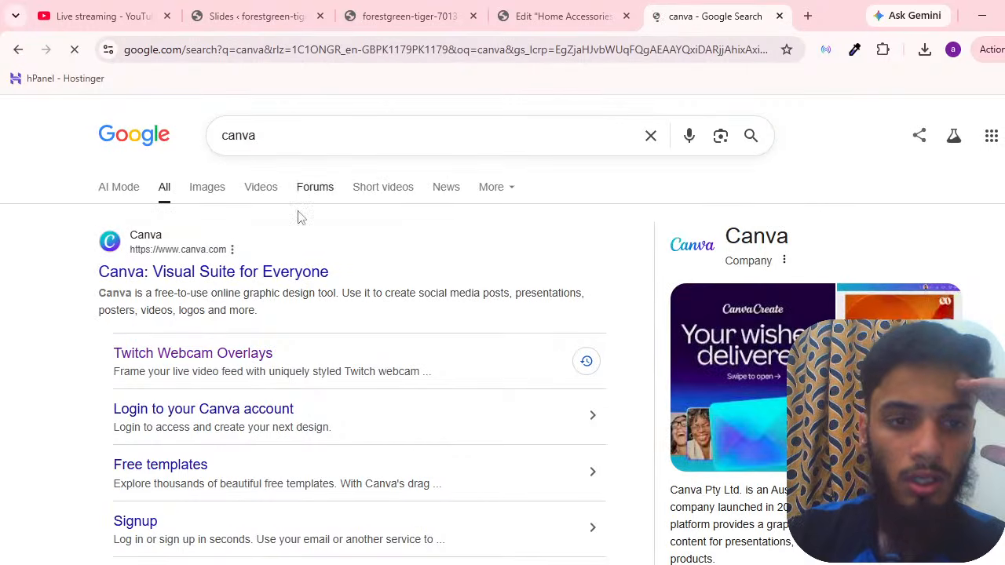
pyautogui.click(285, 270)
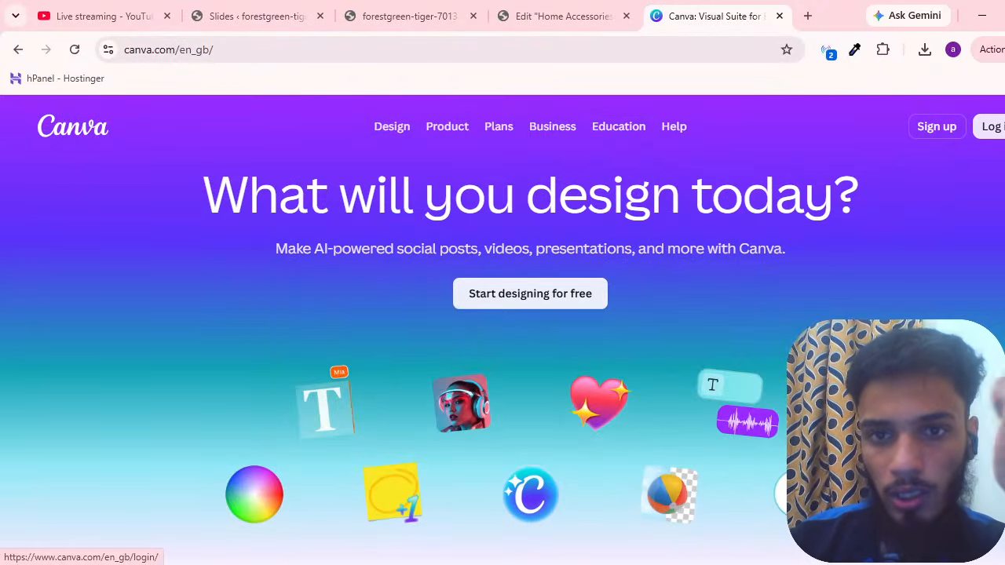
pyautogui.click(985, 128)
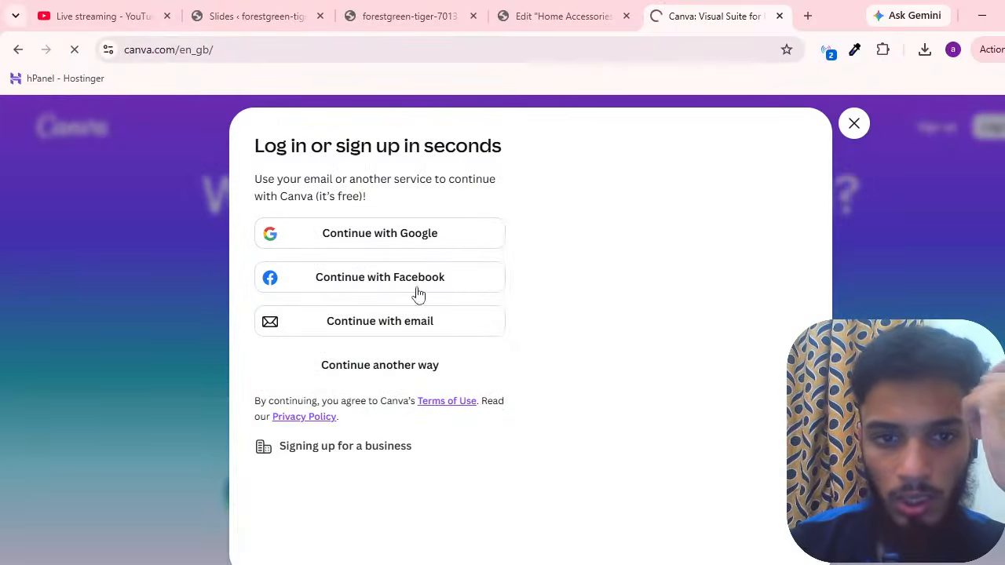
pyautogui.click(433, 243)
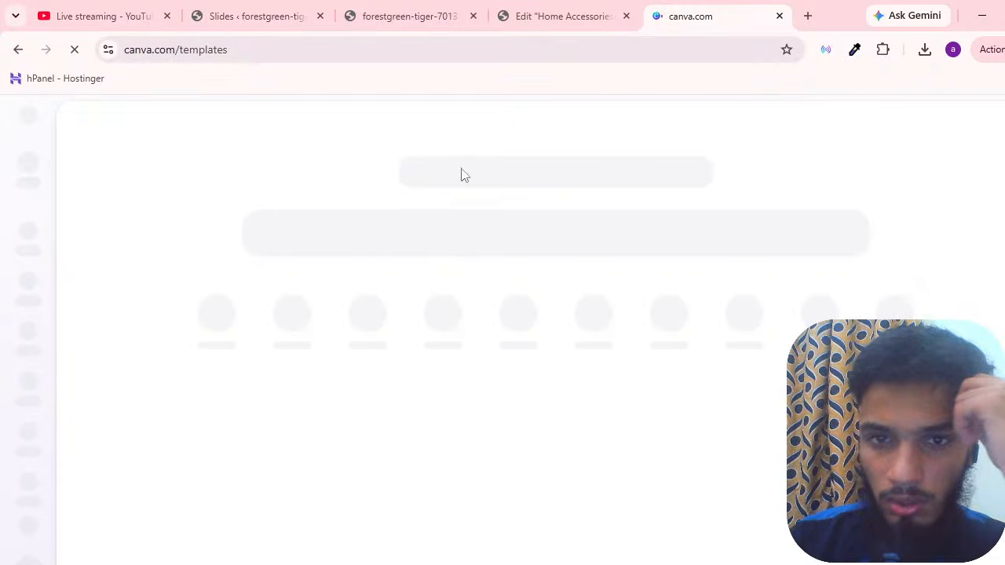
# Check the hero slider on the live homepage and the Media Library images in the Elementor editor, and return to Canva
pyautogui.click(408, 16)
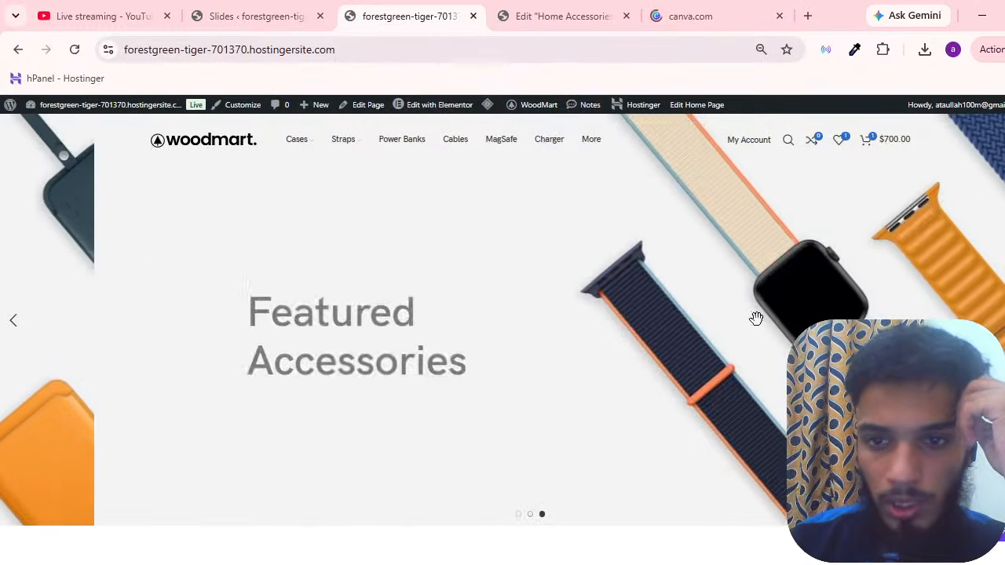
pyautogui.click(738, 14)
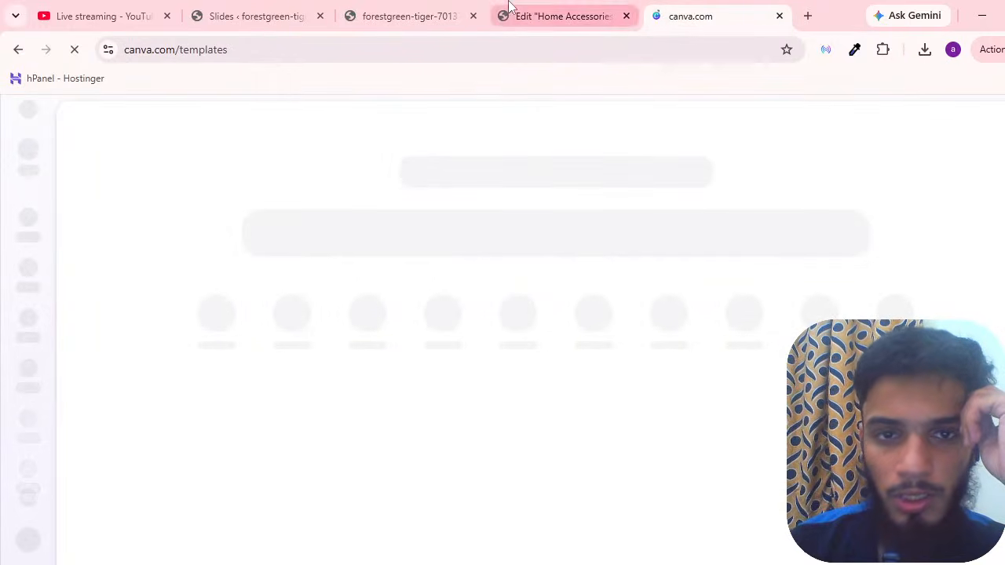
pyautogui.click(511, 15)
pyautogui.click(445, 14)
pyautogui.click(558, 28)
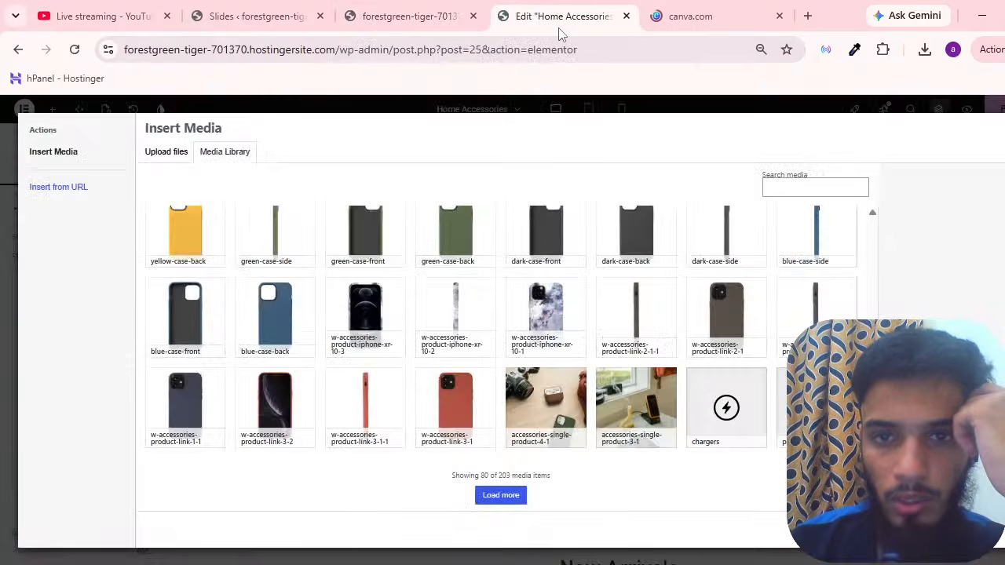
pyautogui.scroll(10, 585, 299)
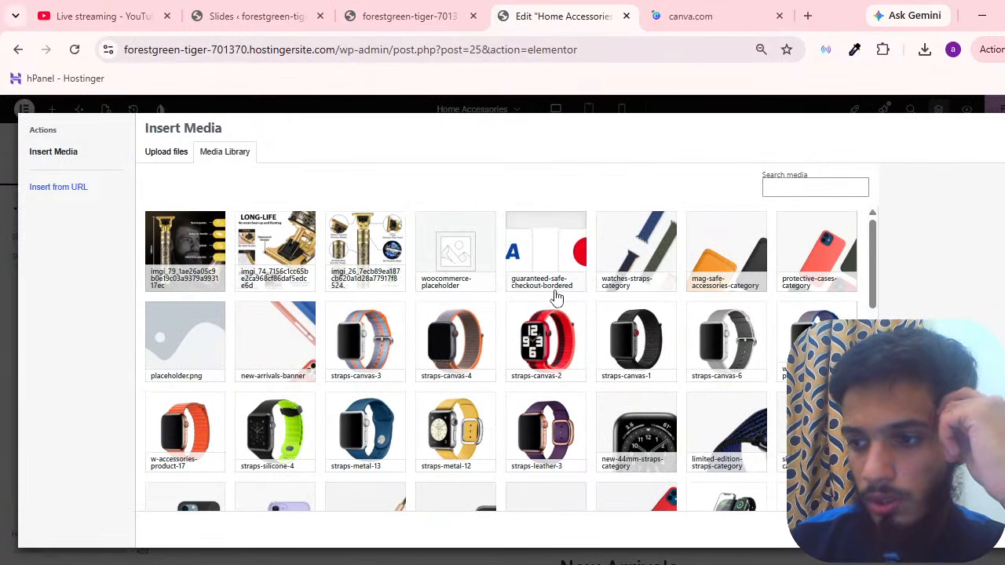
pyautogui.click(667, 14)
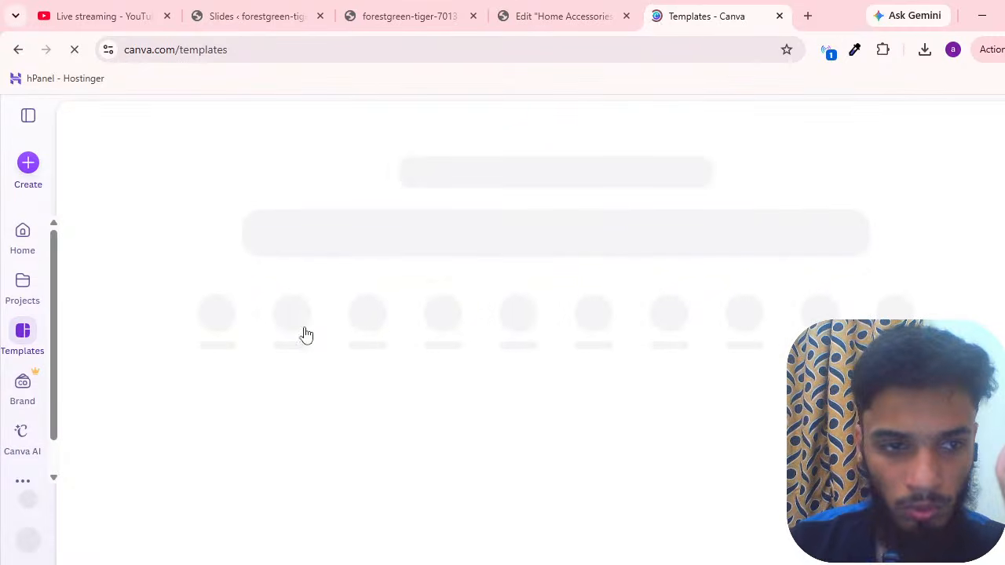
# Choose Personal projects as the intended use of Canva and skip the remaining onboarding questions
pyautogui.scroll(-10, 255, 357)
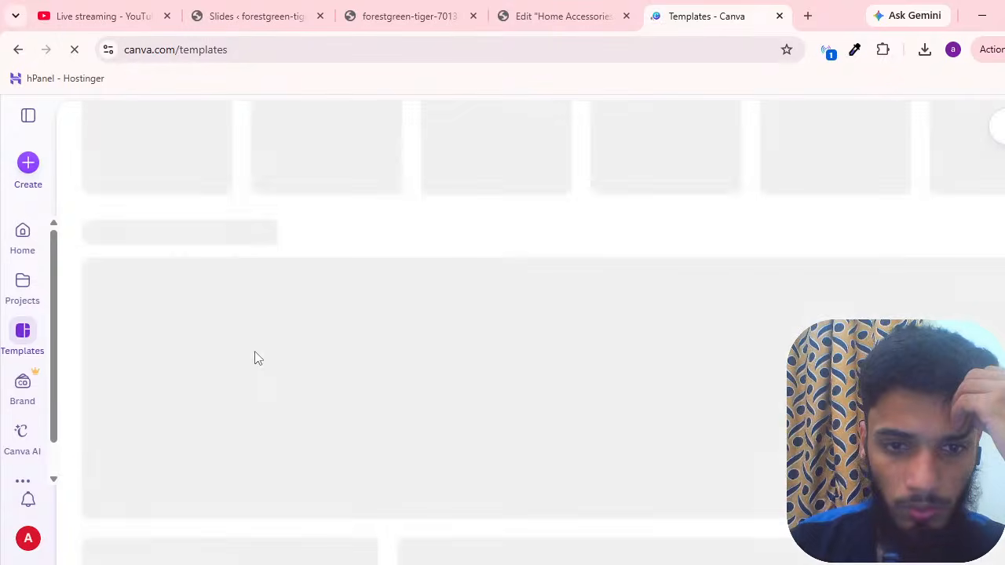
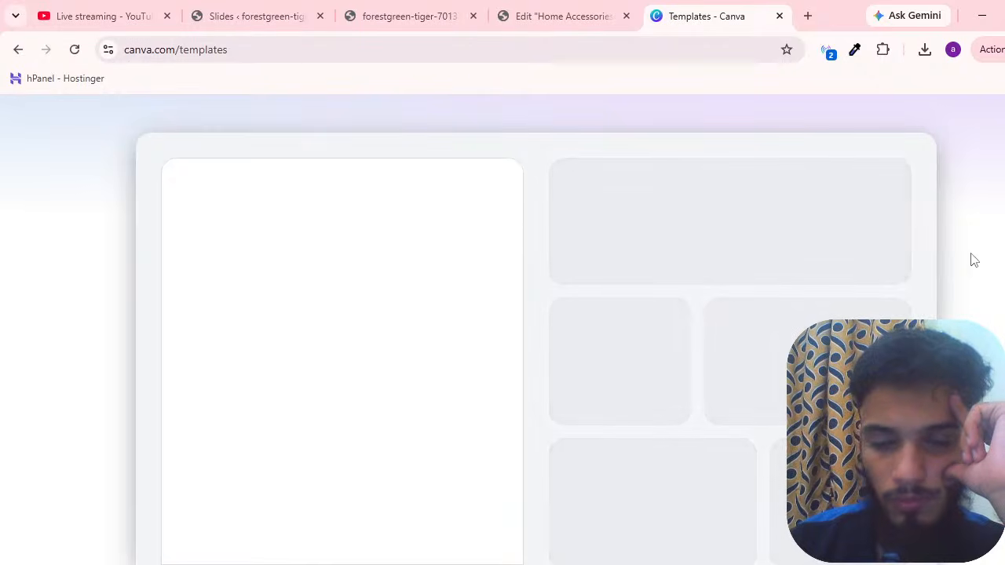
pyautogui.scroll(-1, 307, 291)
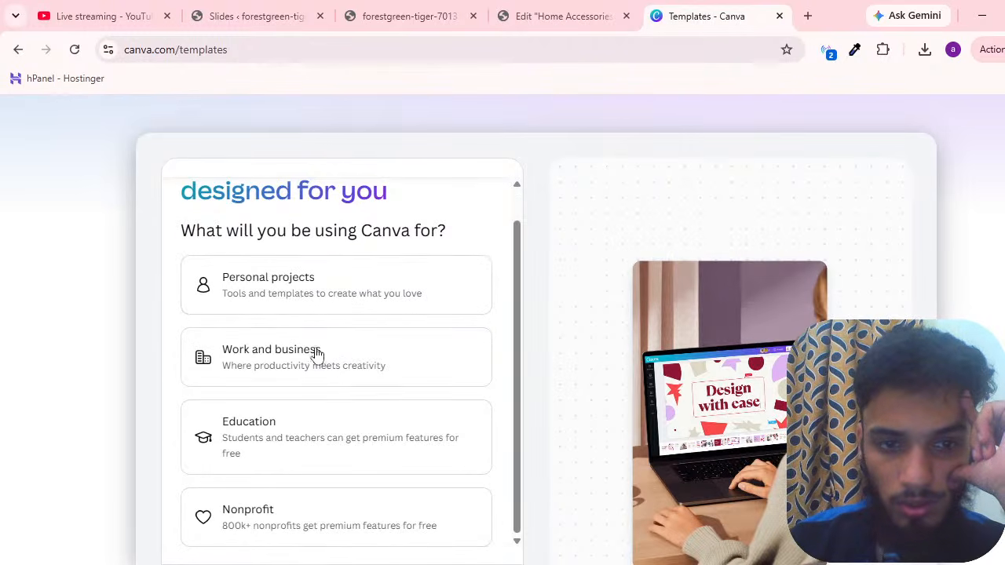
pyautogui.hotkey('ctrl', '-')
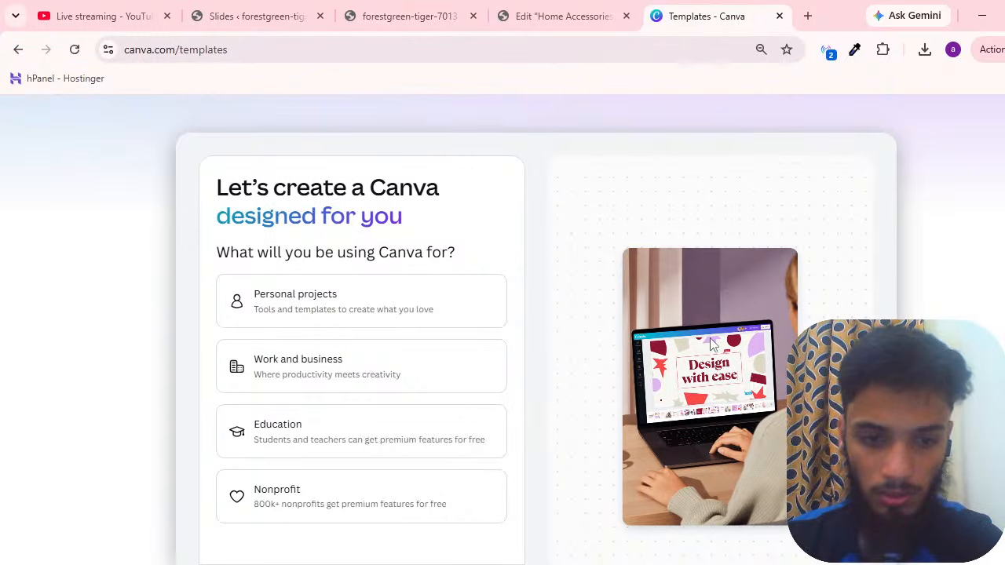
pyautogui.hotkey('ctrl', '-')
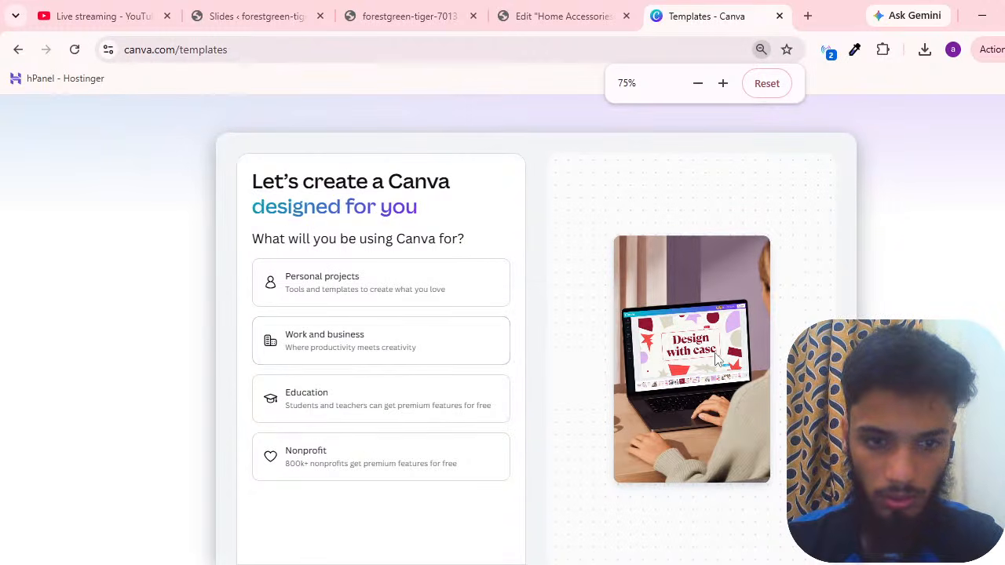
pyautogui.click(448, 287)
pyautogui.hotkey('ctrl', '+')
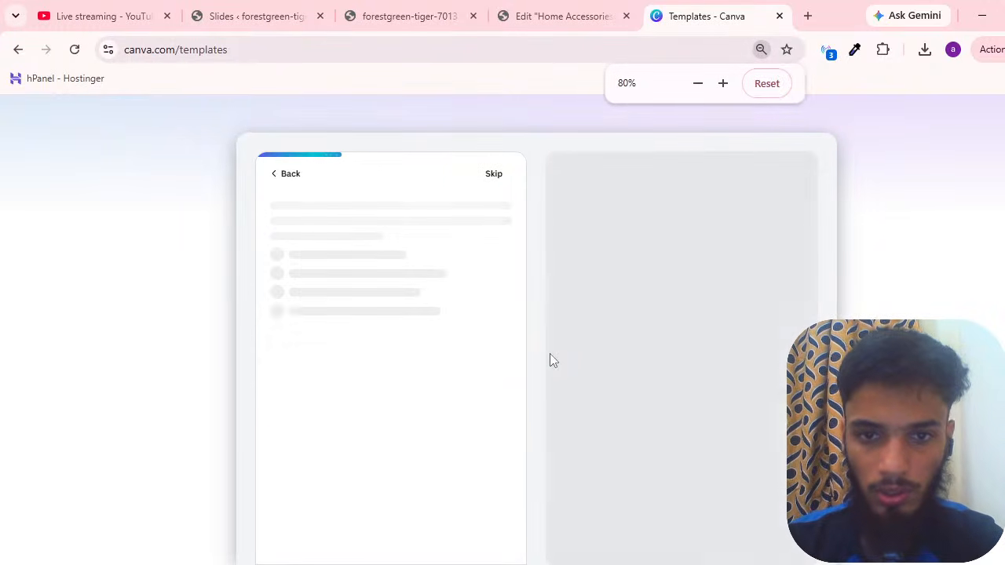
pyautogui.click(492, 182)
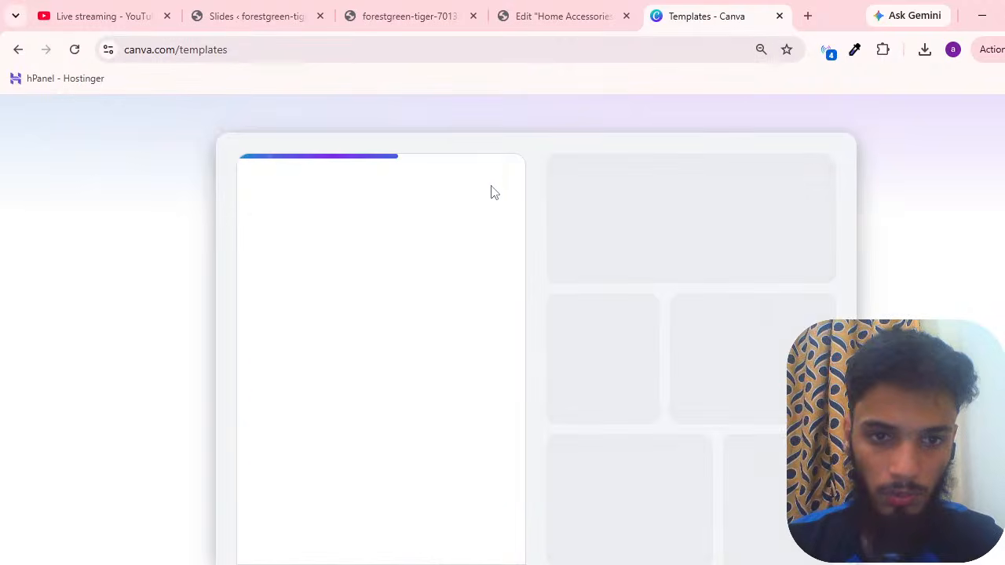
pyautogui.click(406, 538)
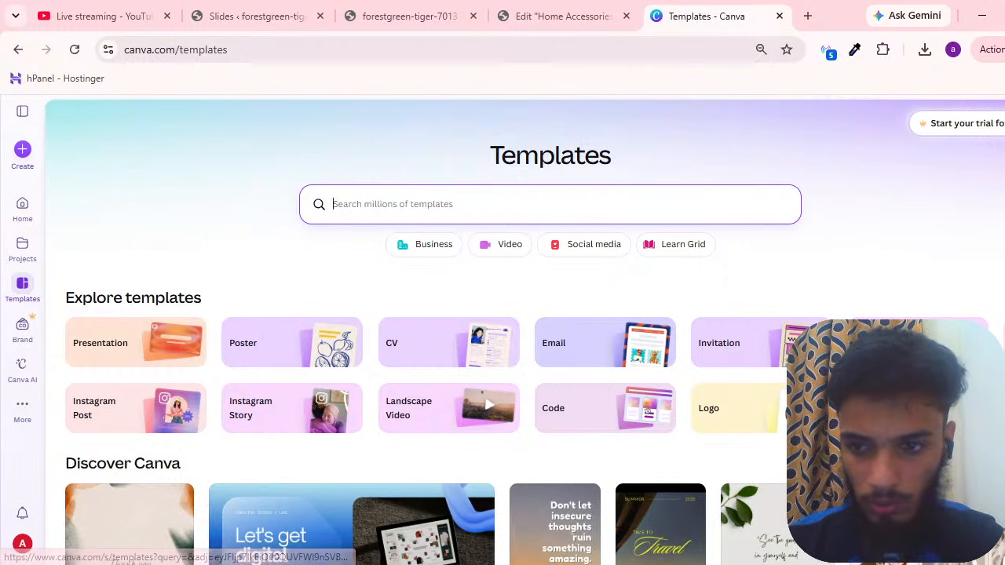
# Browse the template categories, search the Canva templates for "sale" and look through the designs
pyautogui.click(1004, 376)
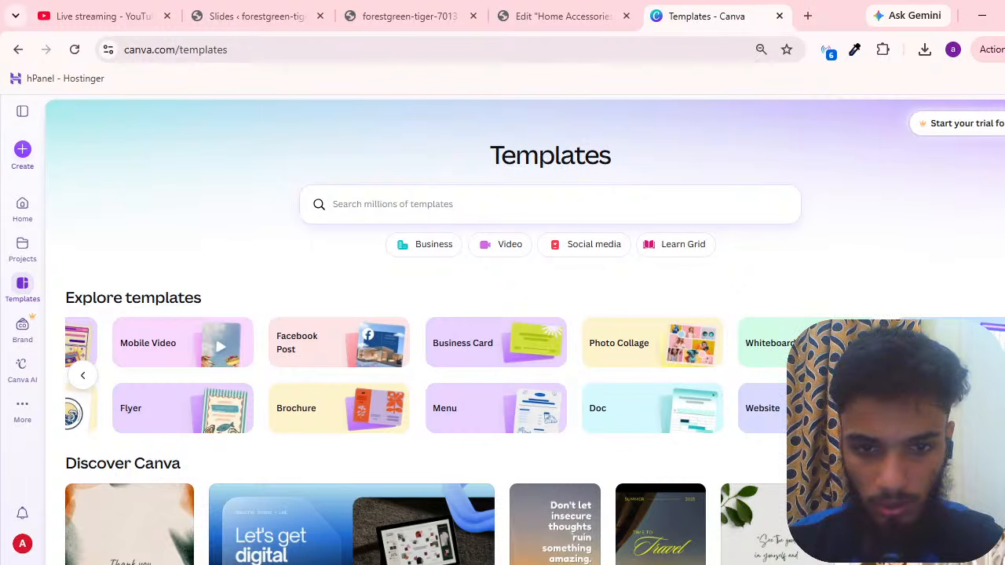
pyautogui.scroll(-10, 471, 314)
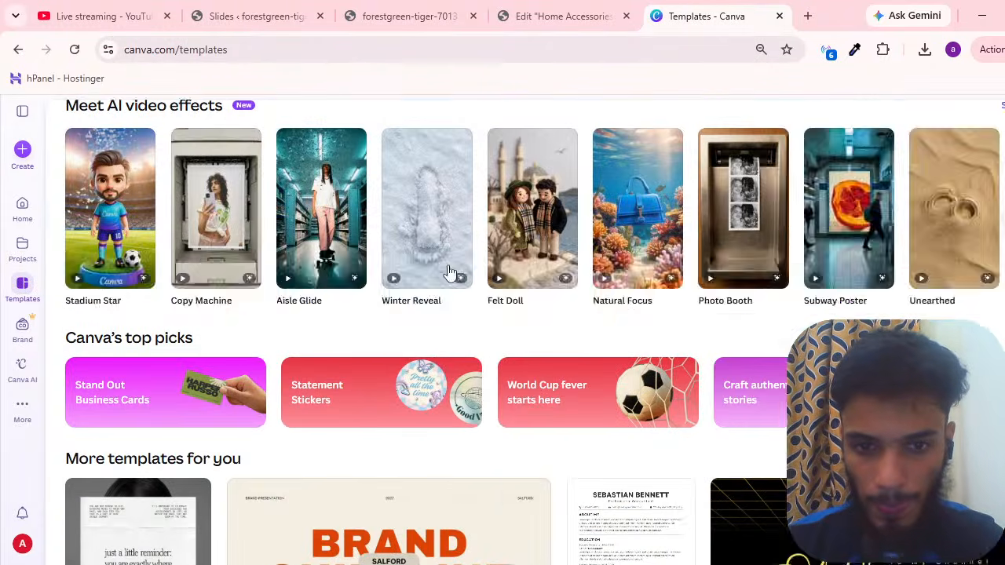
pyautogui.scroll(7, 512, 359)
pyautogui.scroll(3, 511, 358)
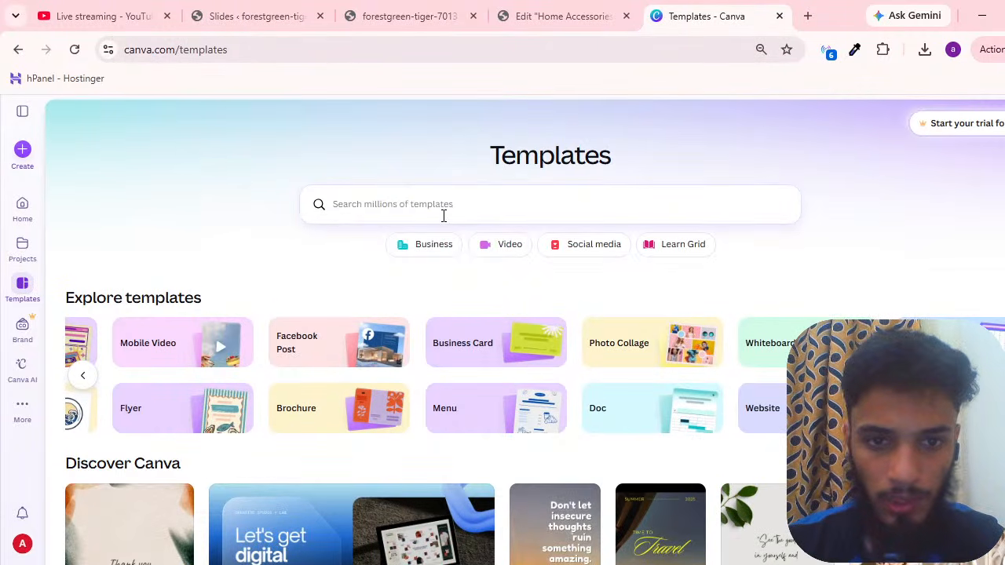
pyautogui.click(444, 214)
pyautogui.write('sale')
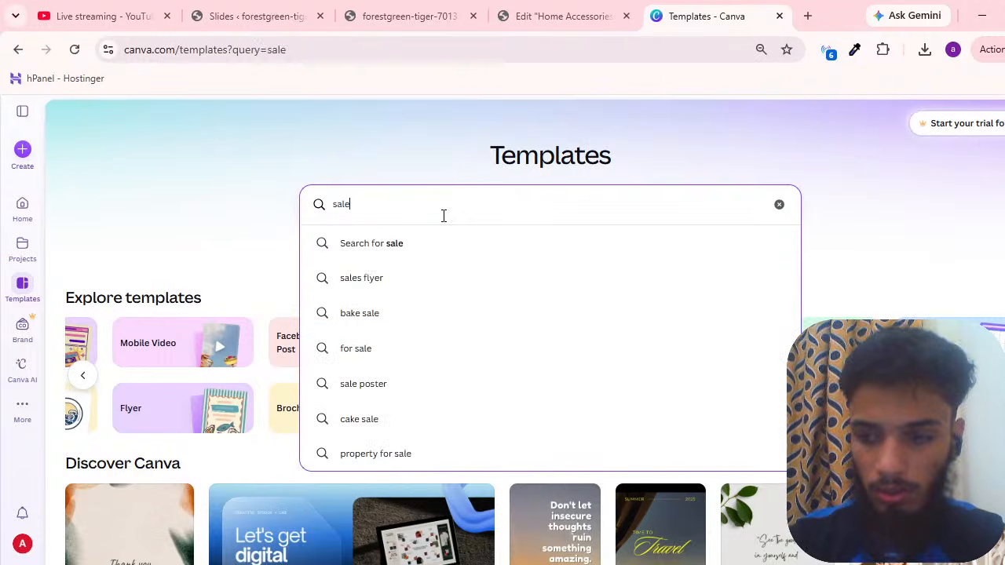
pyautogui.press('Return')
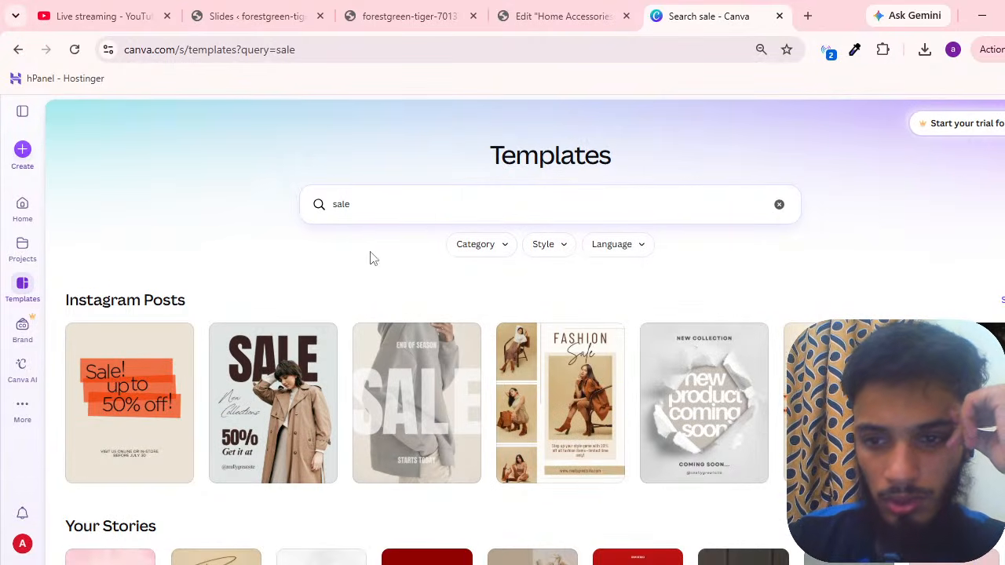
pyautogui.scroll(-6, 440, 271)
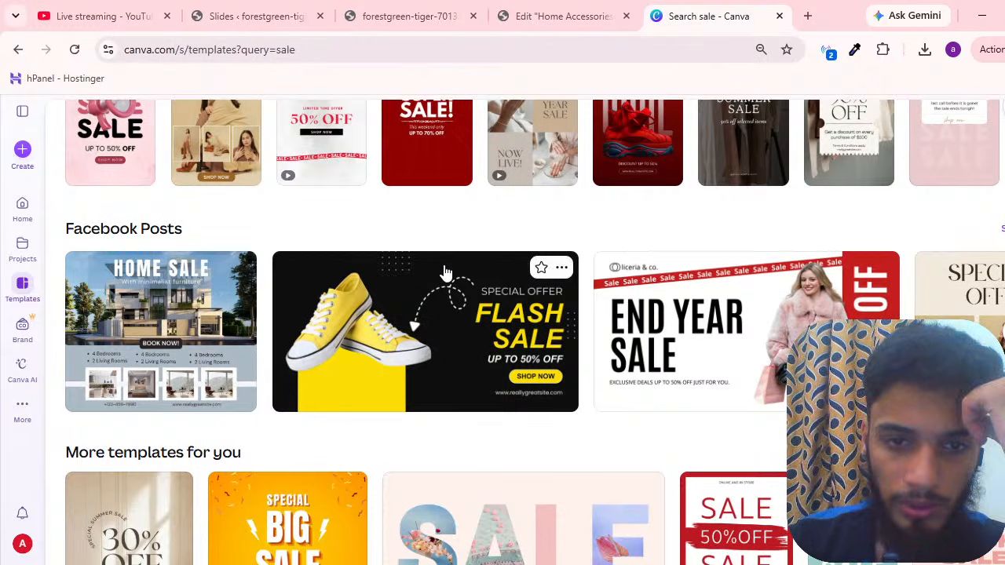
# Open the Yellow and White Modern Flash Sale Facebook Post template in Canva for customising
pyautogui.click(444, 268)
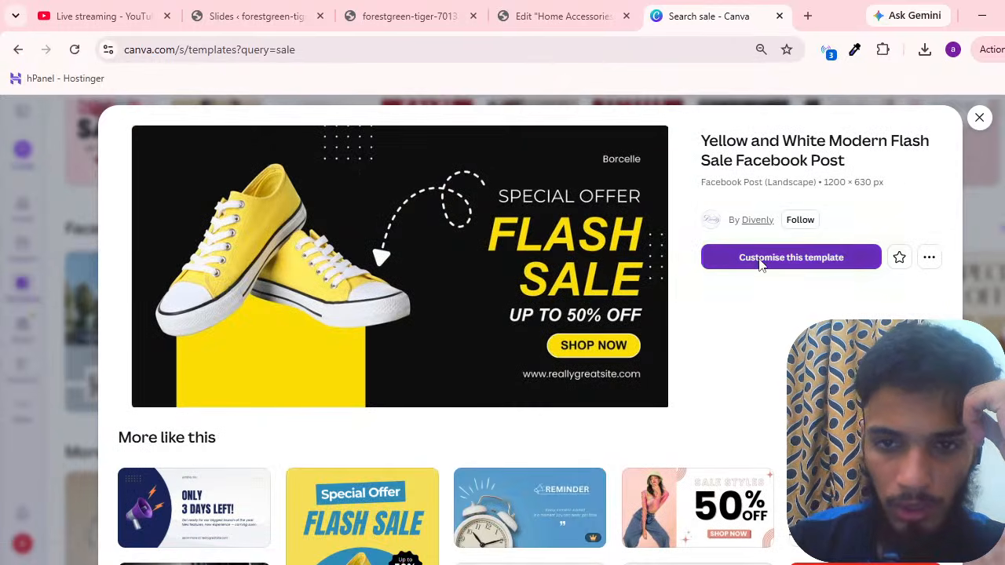
pyautogui.click(761, 264)
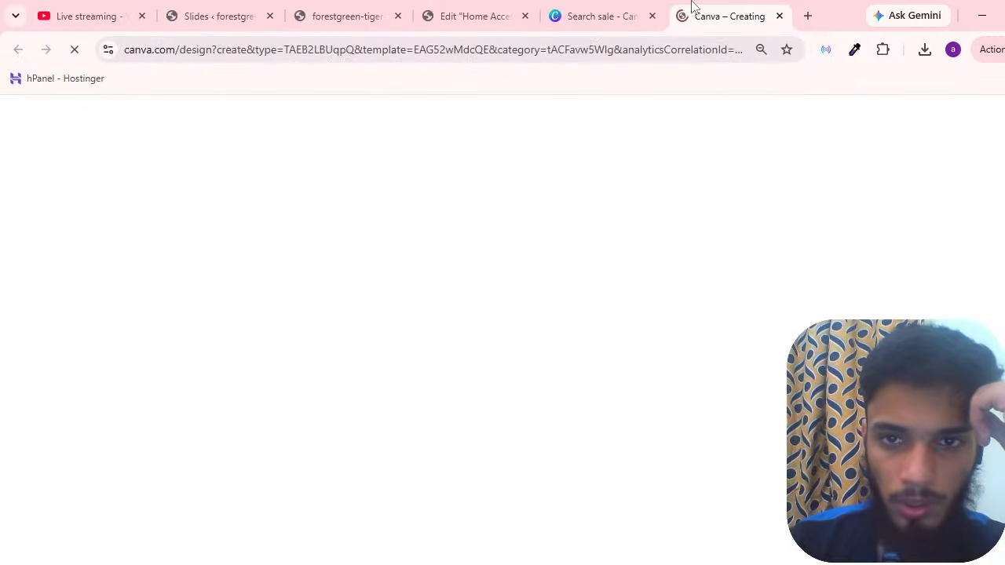
pyautogui.click(620, 11)
pyautogui.click(451, 11)
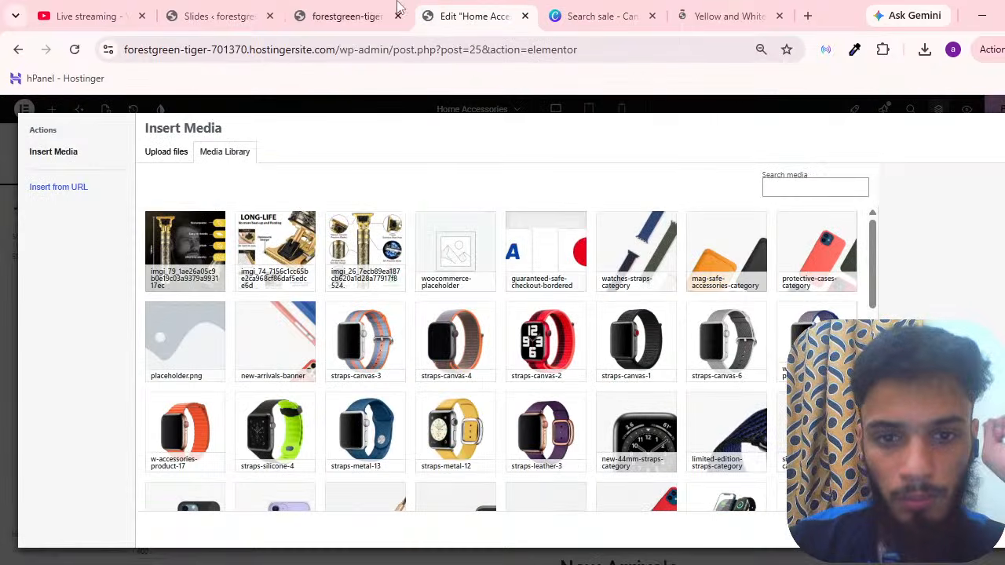
pyautogui.click(397, 8)
pyautogui.click(702, 12)
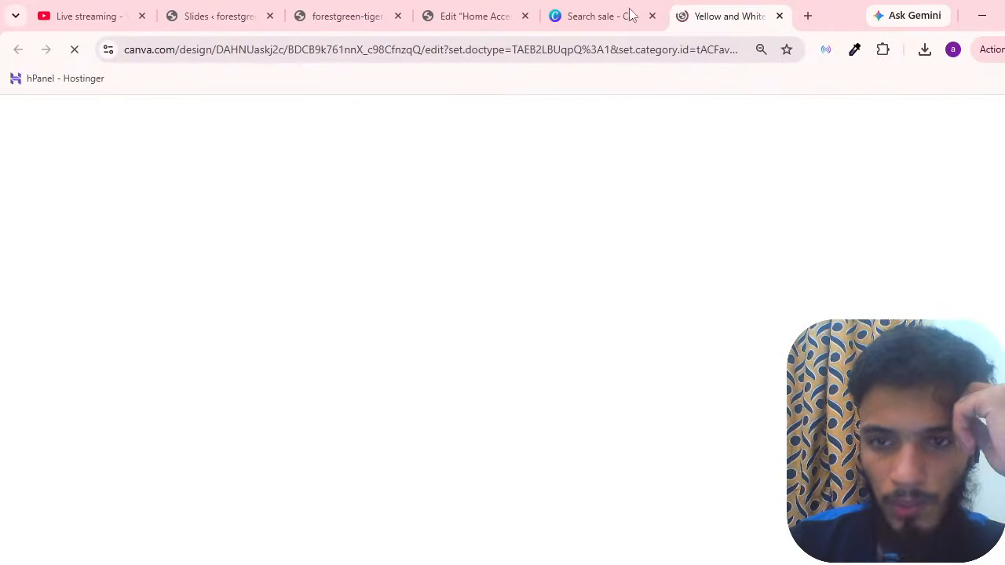
pyautogui.click(597, 16)
pyautogui.click(331, 13)
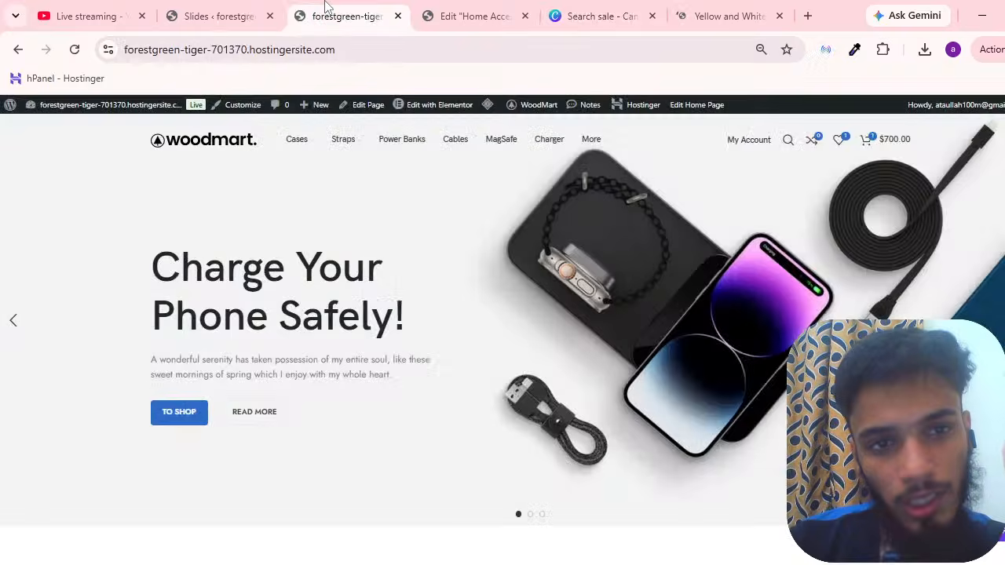
pyautogui.click(223, 14)
pyautogui.click(726, 16)
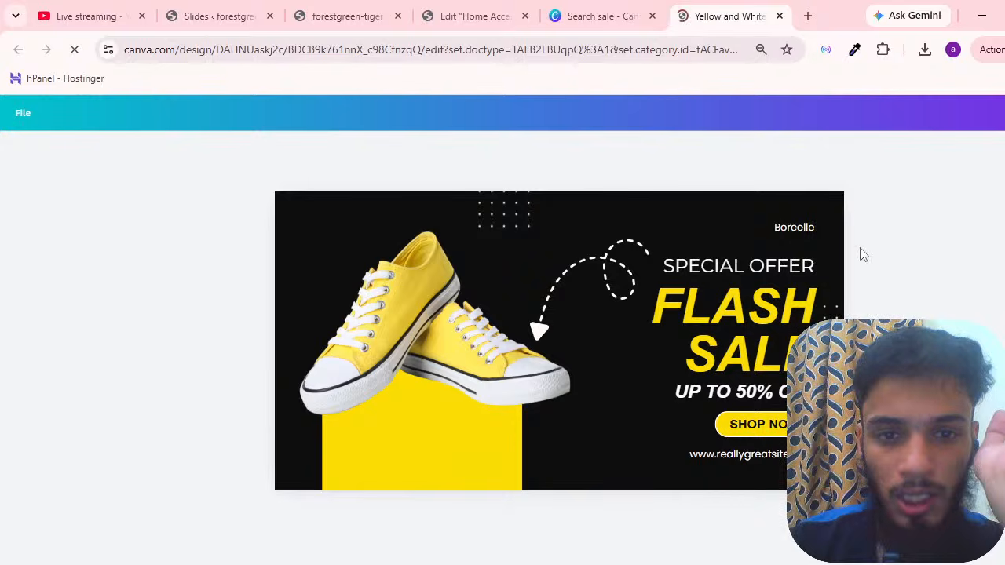
pyautogui.click(212, 14)
pyautogui.click(345, 16)
# Switch to the Elementor editor, dismiss the media library and look at the Slides widget's style settings
pyautogui.click(508, 12)
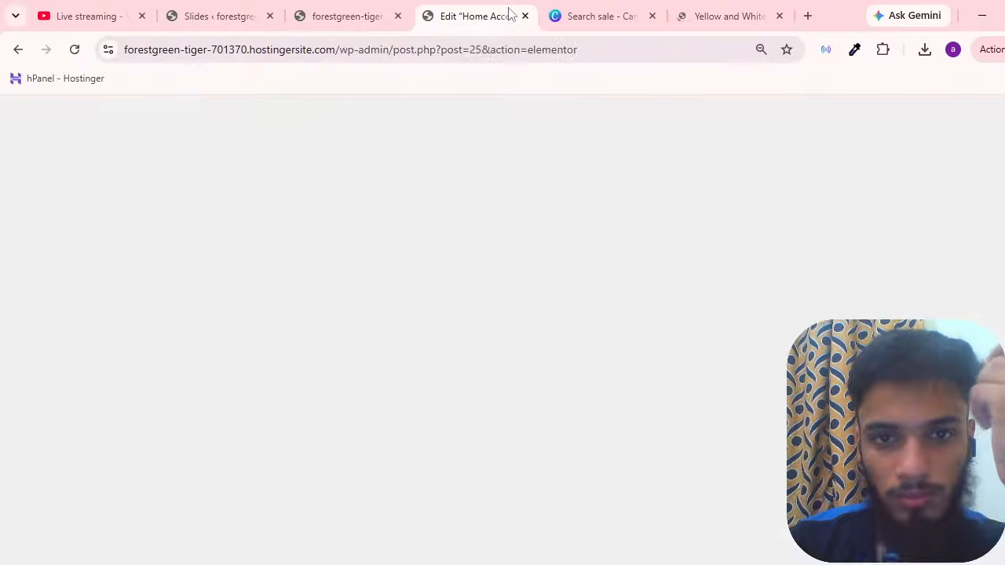
pyautogui.press('Escape')
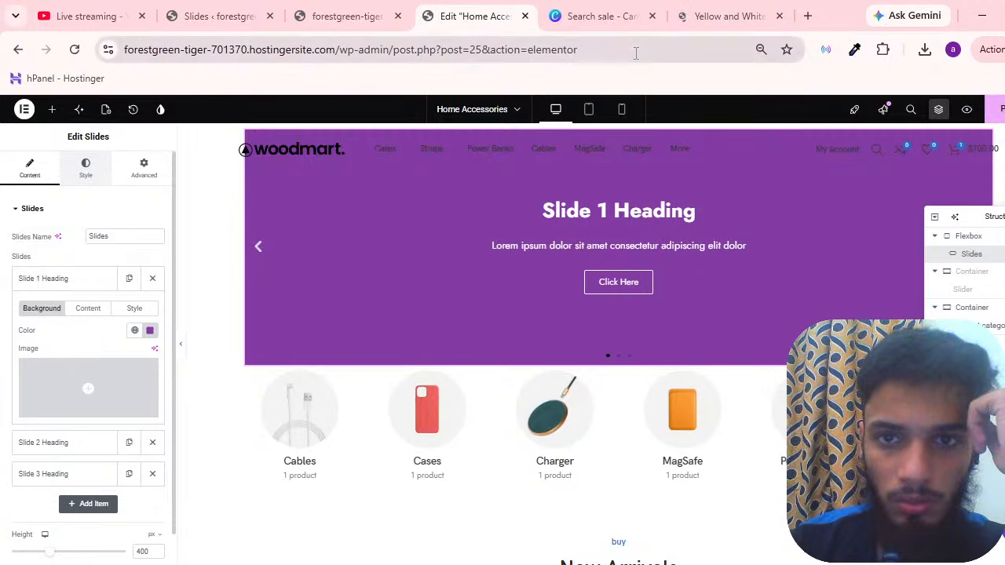
pyautogui.click(86, 168)
pyautogui.click(807, 14)
pyautogui.click(654, 9)
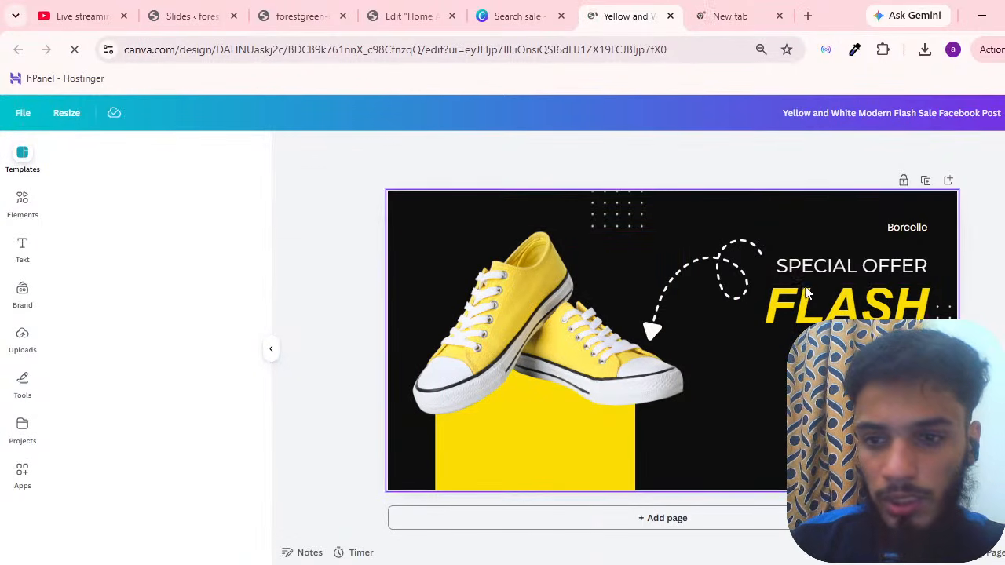
pyautogui.click(430, 9)
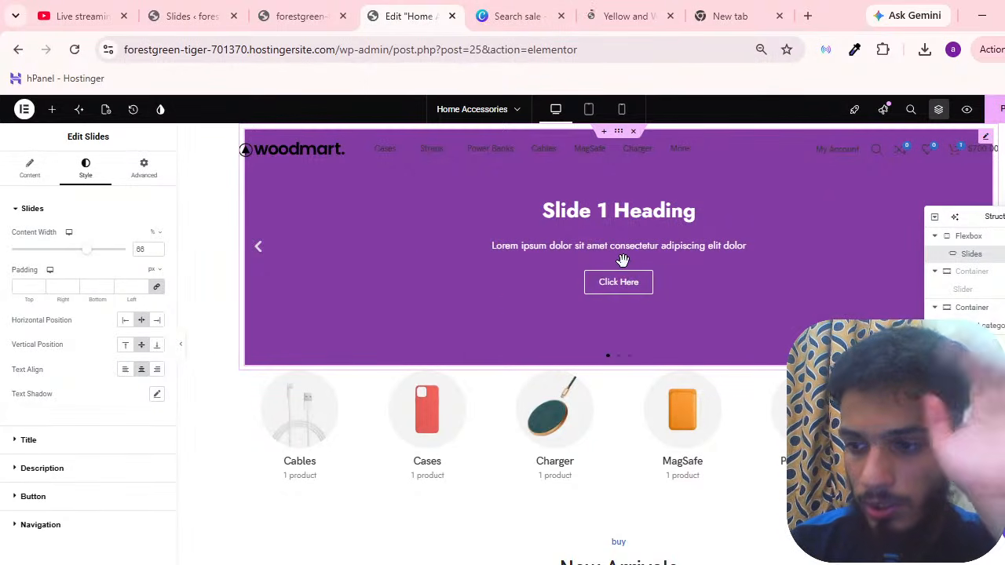
# Switch to the Canva design and download the flash sale banner as a PNG
pyautogui.click(628, 16)
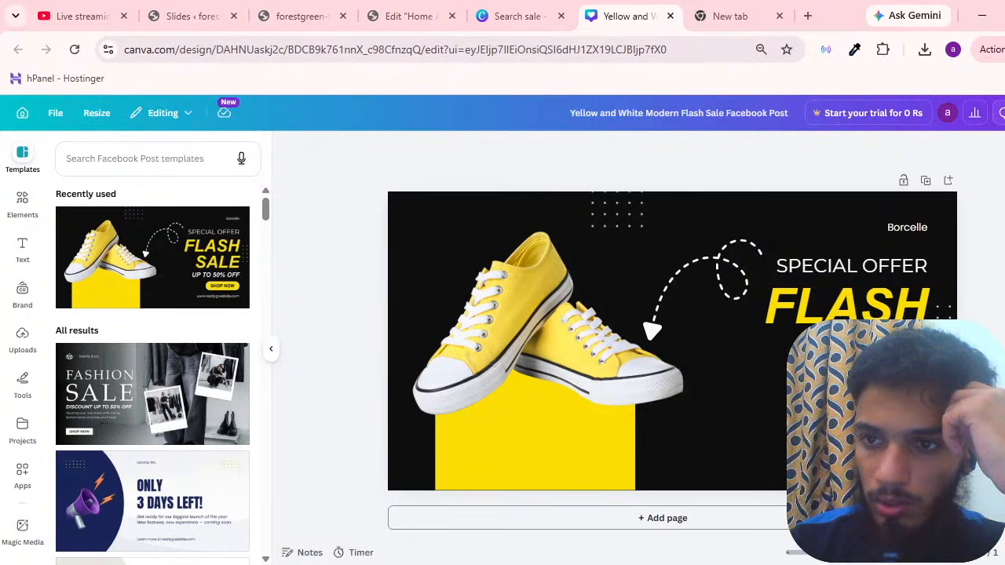
pyautogui.click(1003, 113)
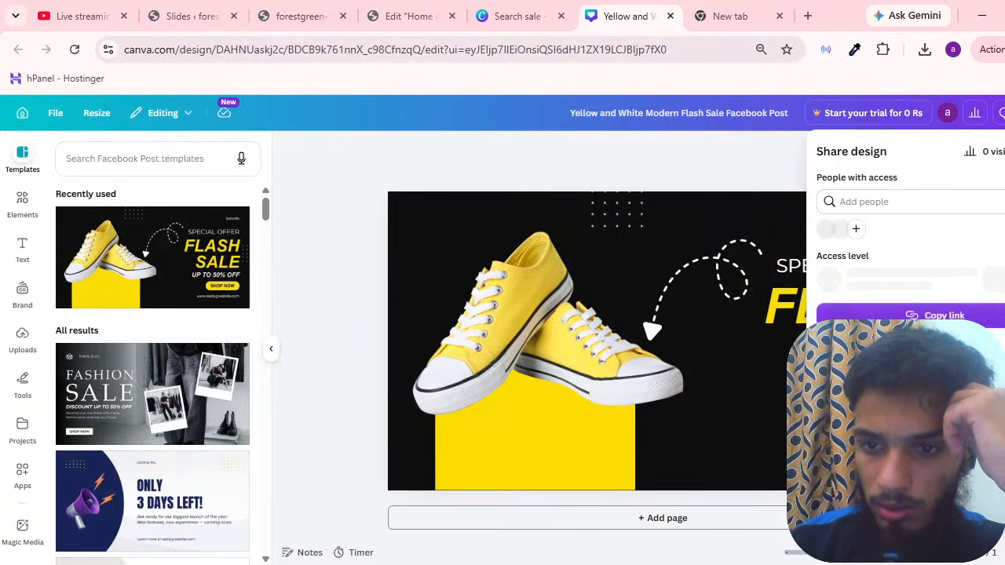
pyautogui.click(842, 368)
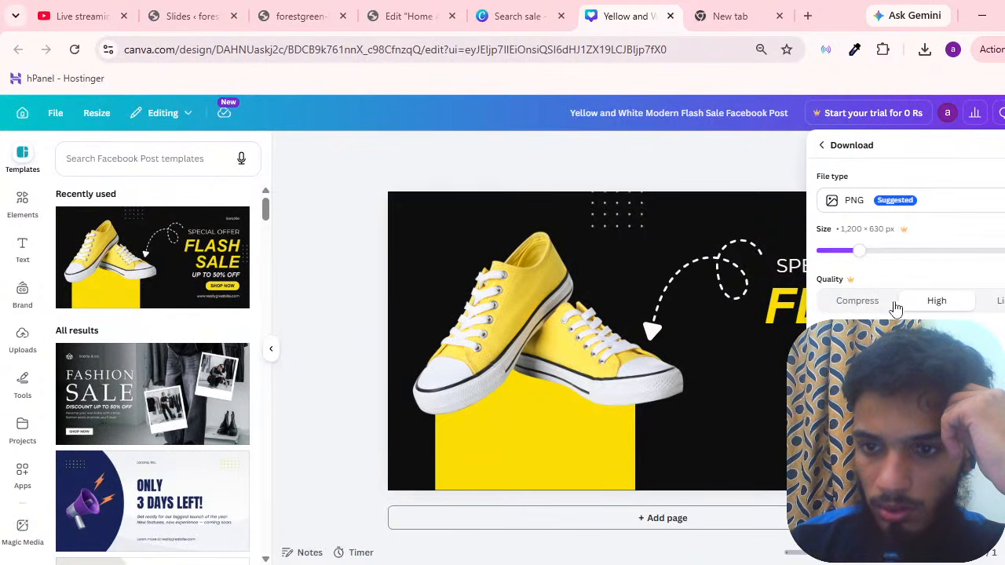
pyautogui.click(902, 470)
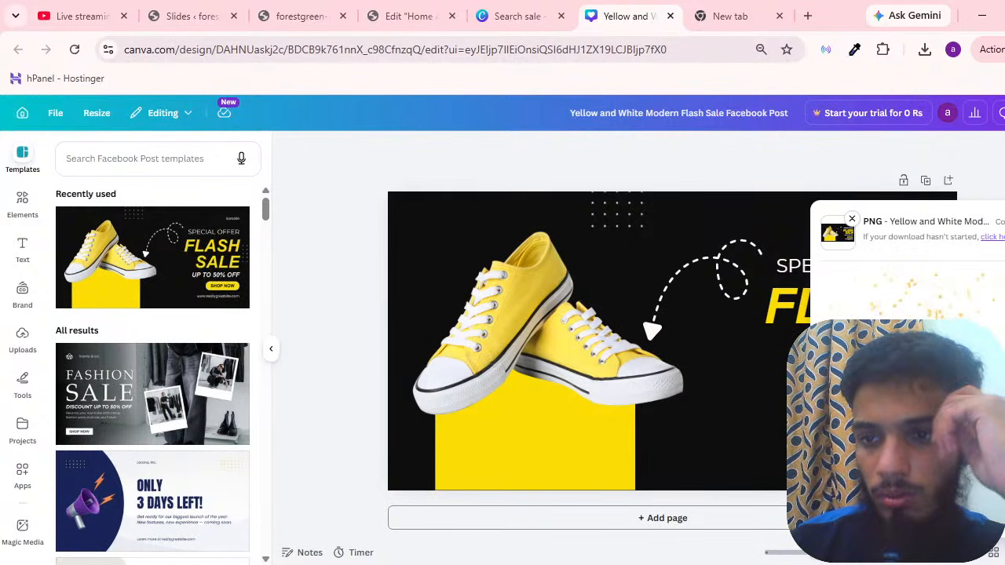
# Upload the downloaded flash sale PNG in the Elementor editor and insert it as the background image of Slide 1
pyautogui.click(421, 16)
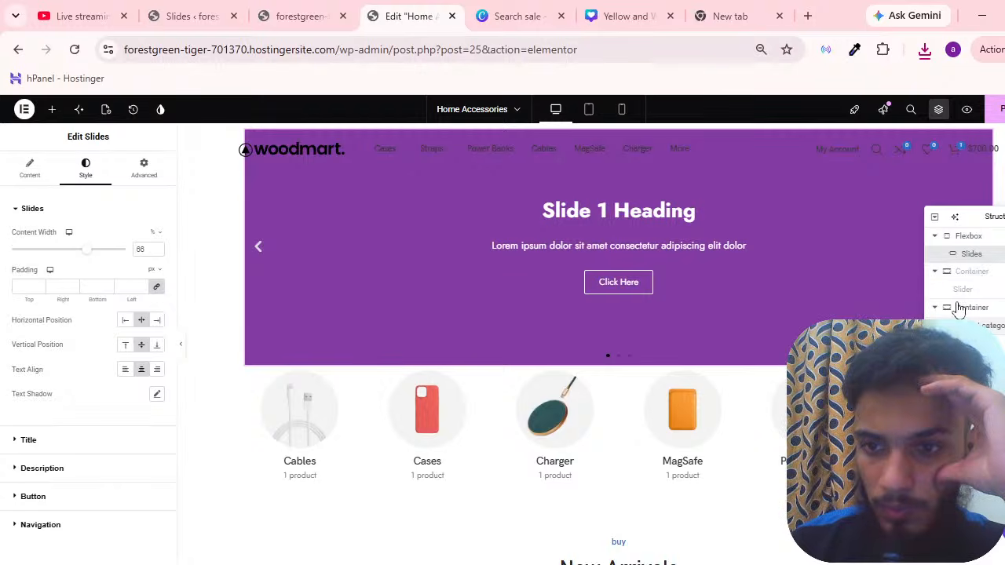
pyautogui.click(48, 171)
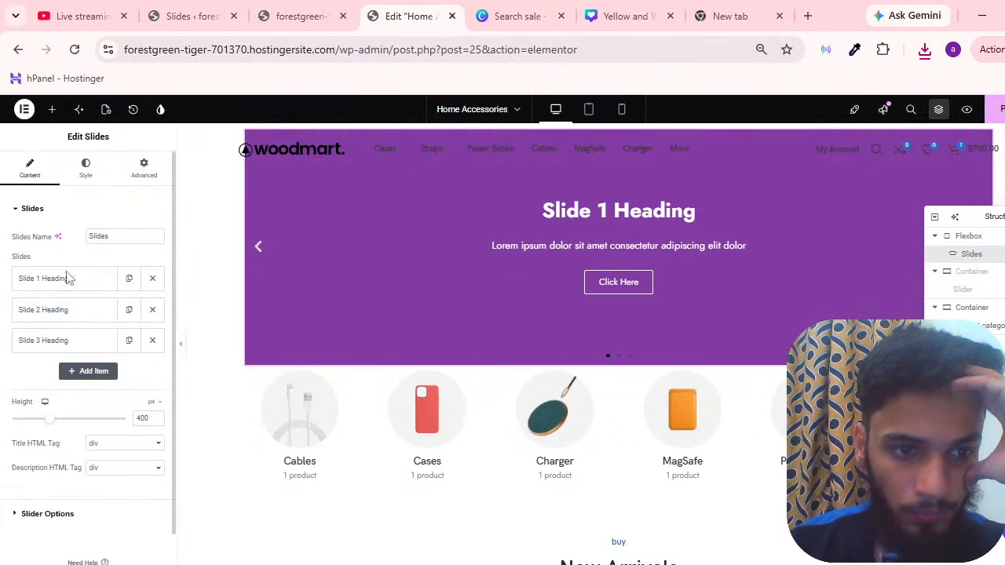
pyautogui.click(68, 278)
pyautogui.click(88, 387)
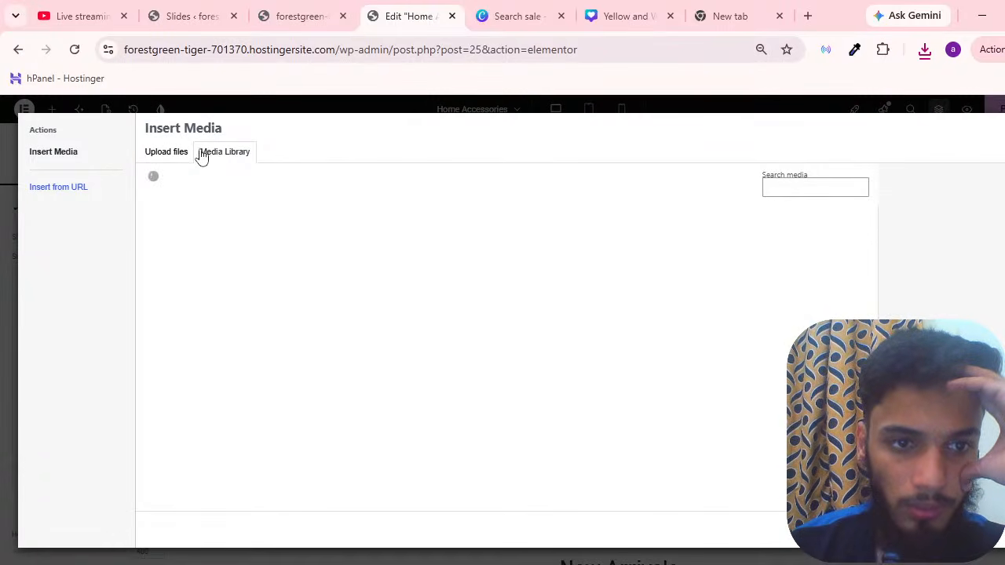
pyautogui.click(564, 334)
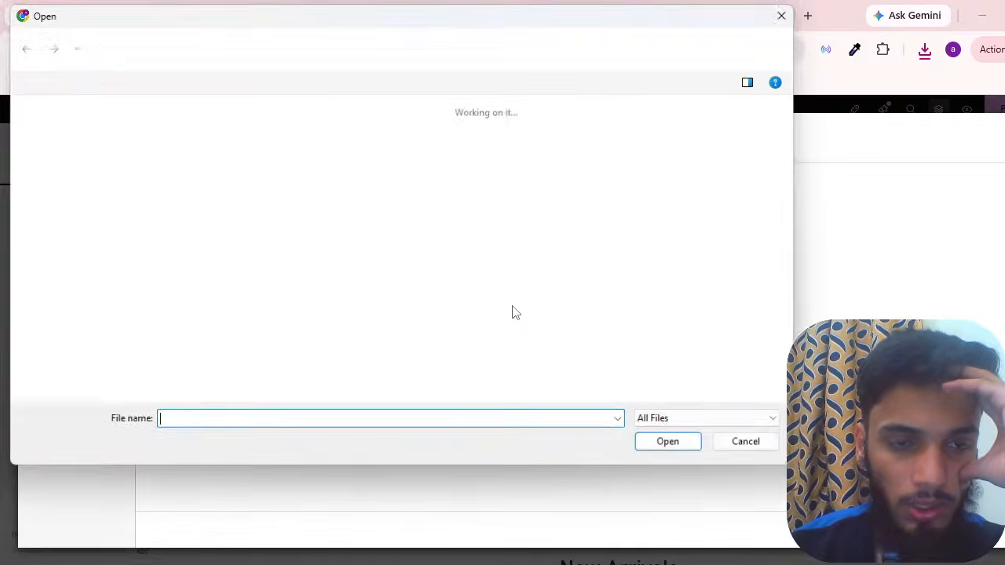
pyautogui.doubleClick(229, 188)
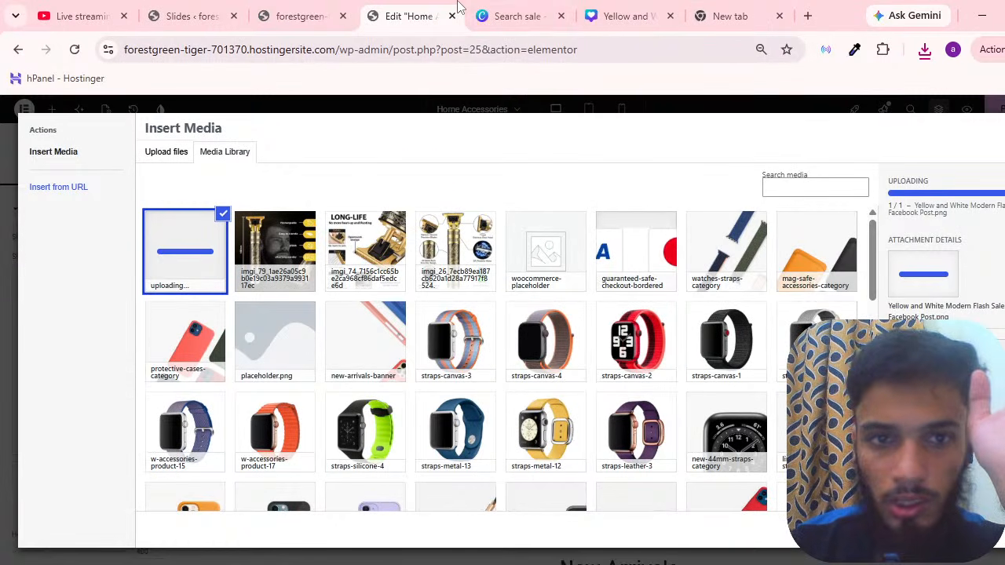
pyautogui.click(313, 16)
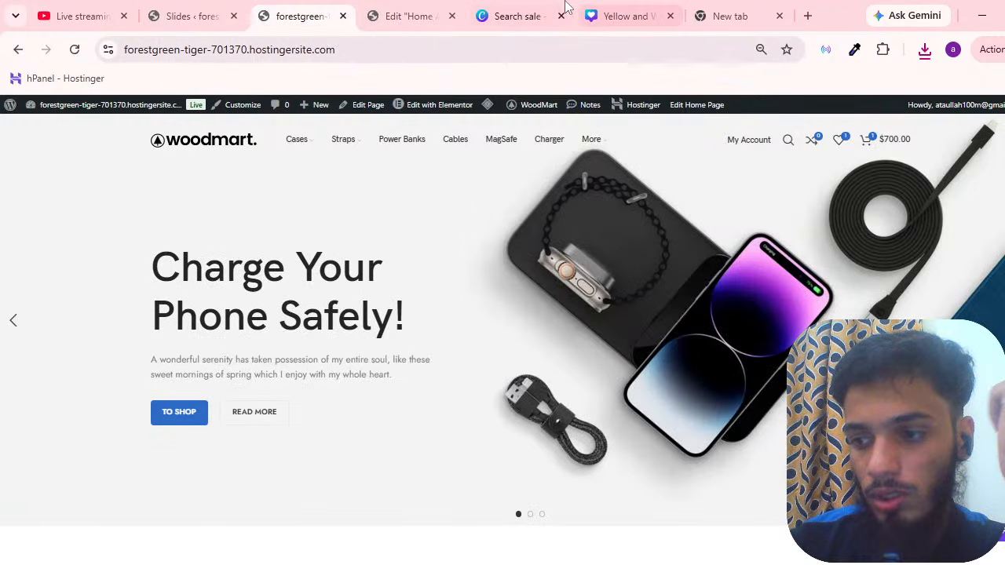
pyautogui.click(408, 15)
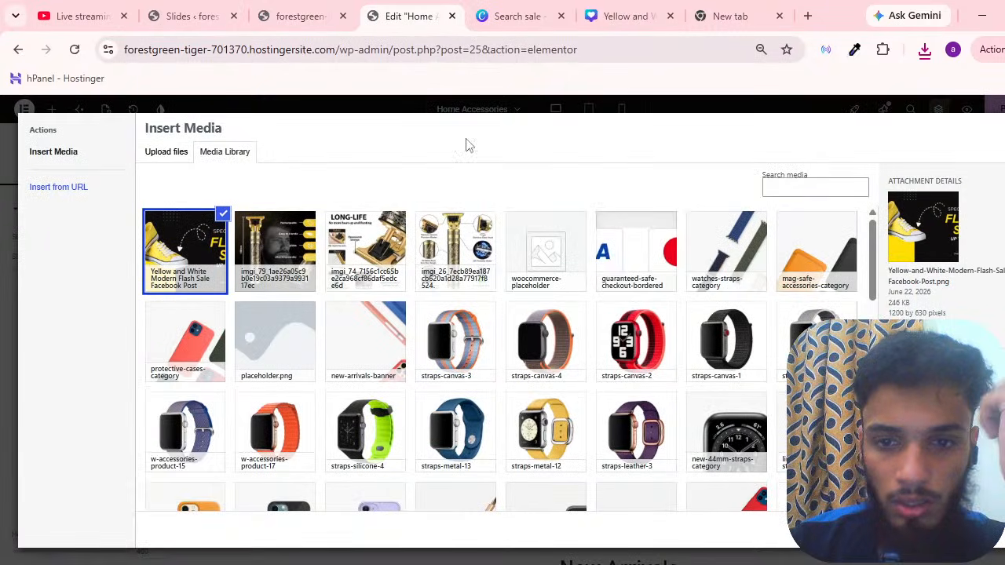
pyautogui.click(1003, 530)
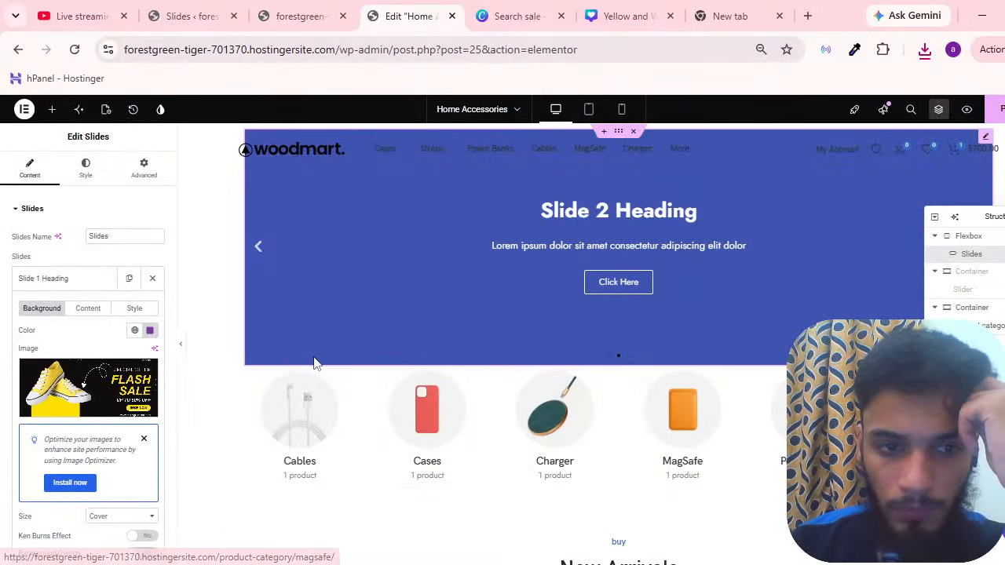
# Remove the second and third slides from the Slides widget
pyautogui.click(82, 280)
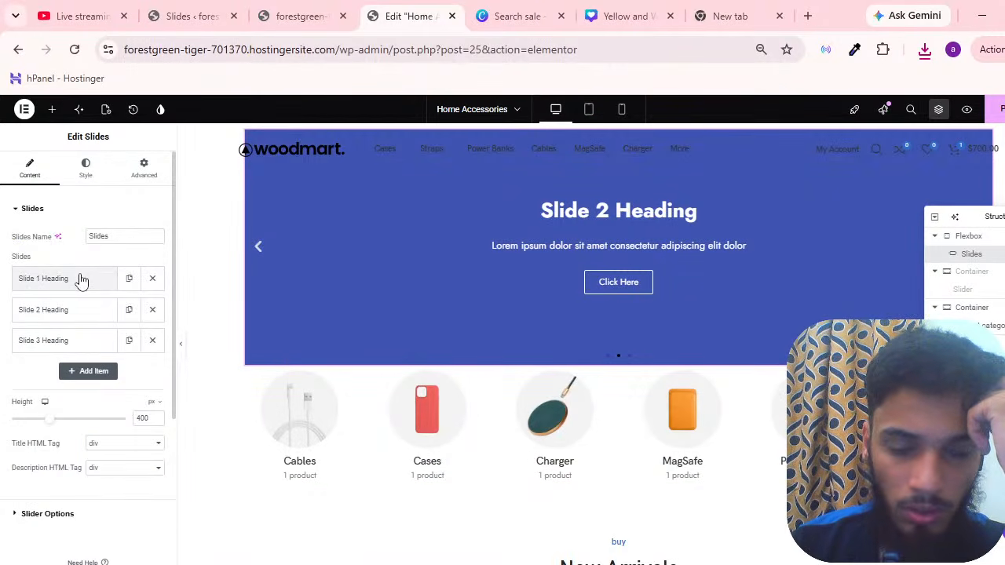
pyautogui.click(154, 314)
pyautogui.click(153, 313)
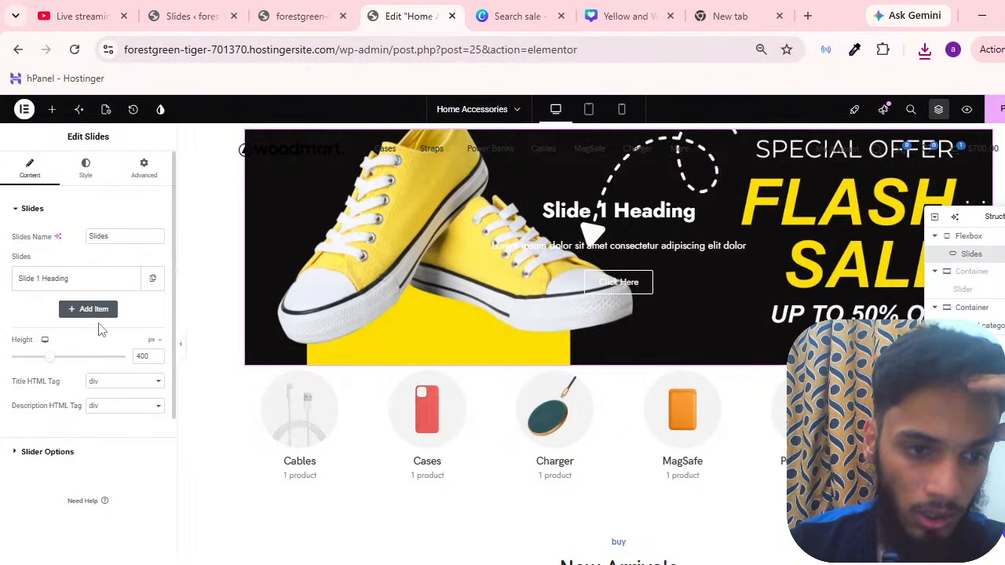
# Check the Slides widget's slider options and return to its slide list
pyautogui.click(24, 455)
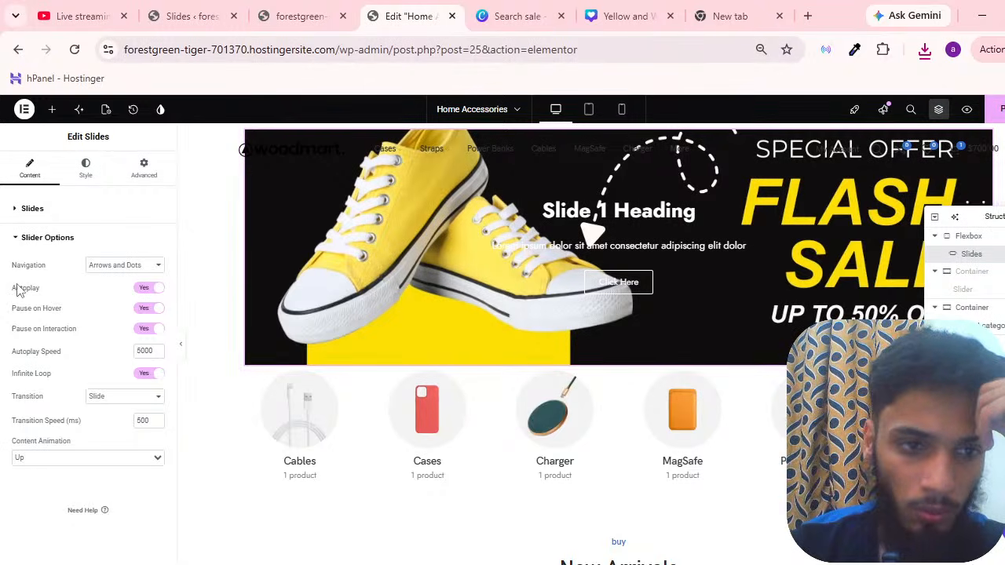
pyautogui.click(96, 210)
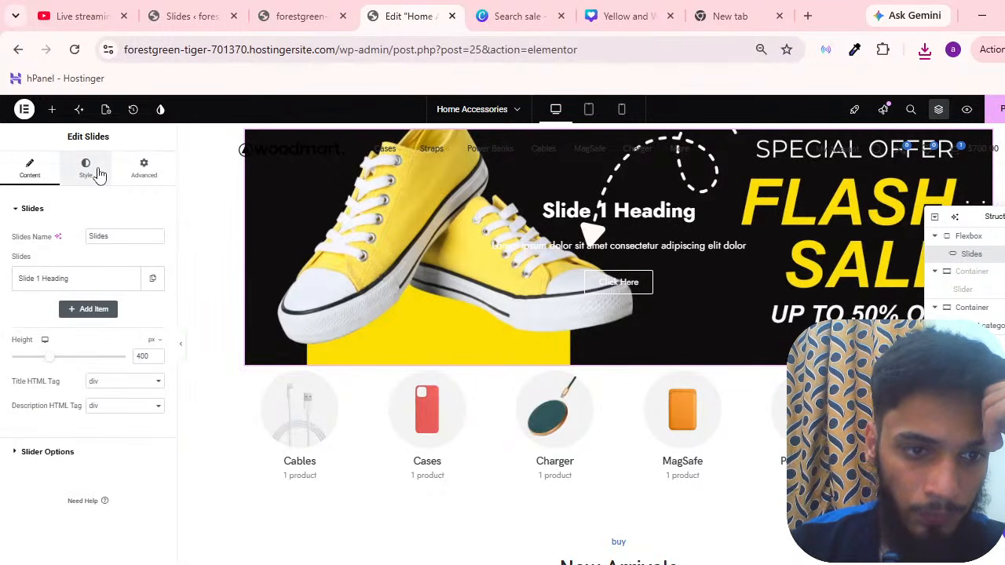
pyautogui.click(67, 279)
pyautogui.click(81, 280)
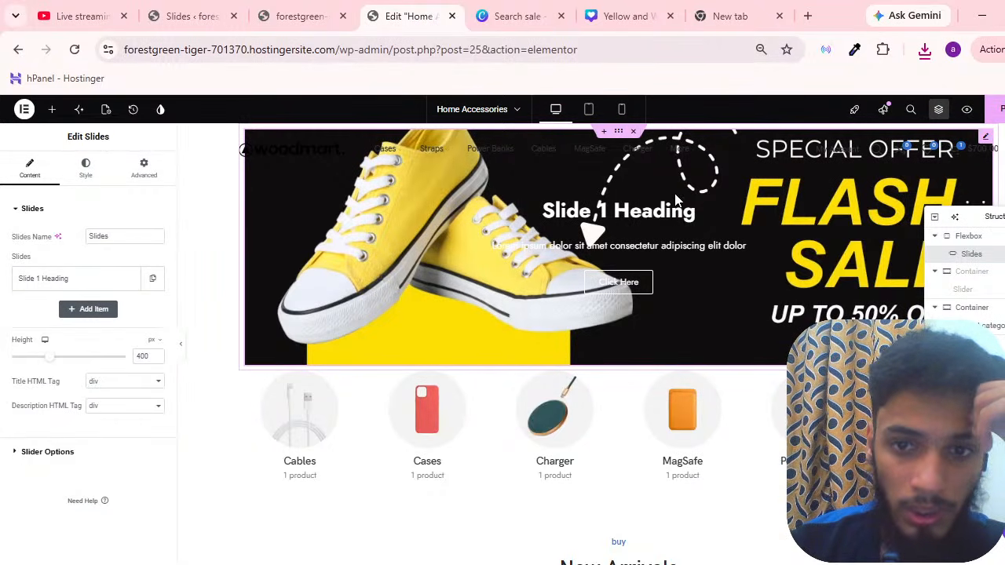
# Clear the title, description and button text of the remaining slide
pyautogui.click(118, 284)
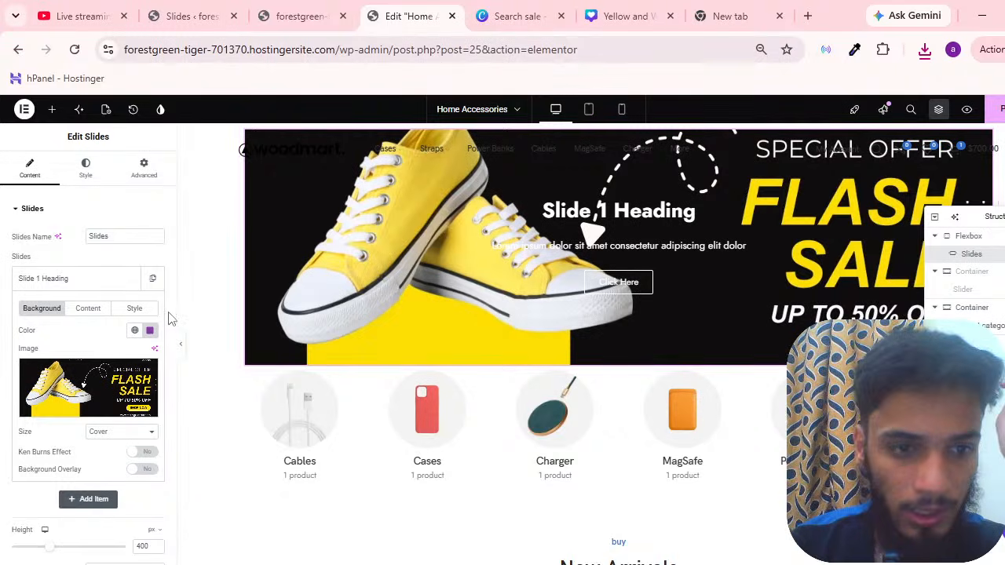
pyautogui.click(93, 310)
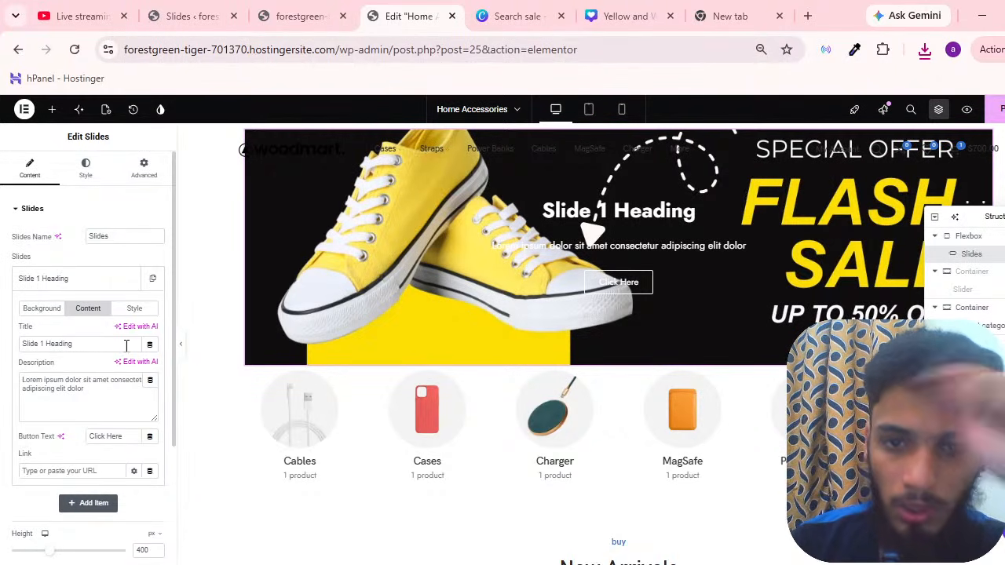
pyautogui.moveTo(130, 346); pyautogui.dragTo(3, 353)
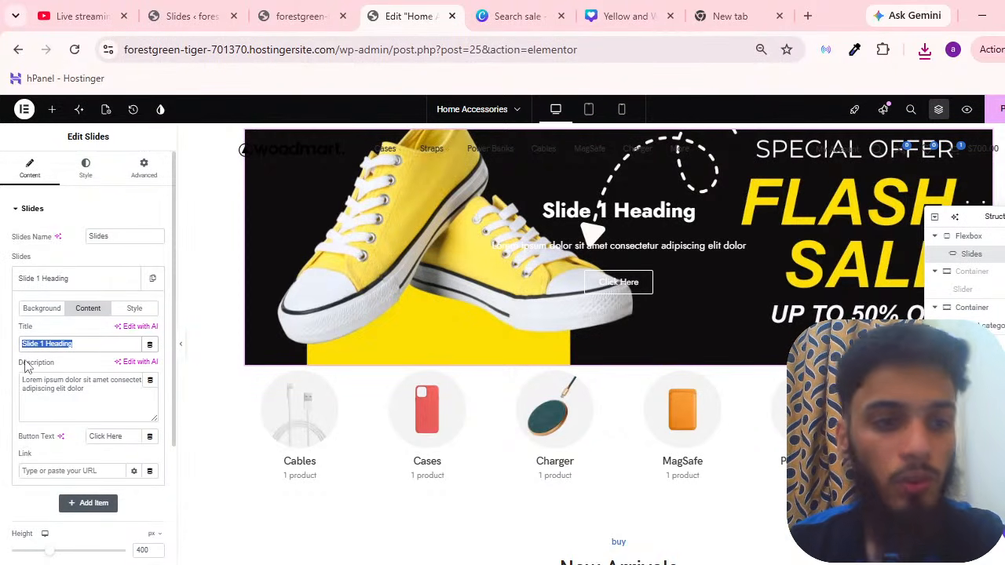
pyautogui.press('BackSpace')
pyautogui.moveTo(99, 402); pyautogui.dragTo(23, 382)
pyautogui.press('BackSpace')
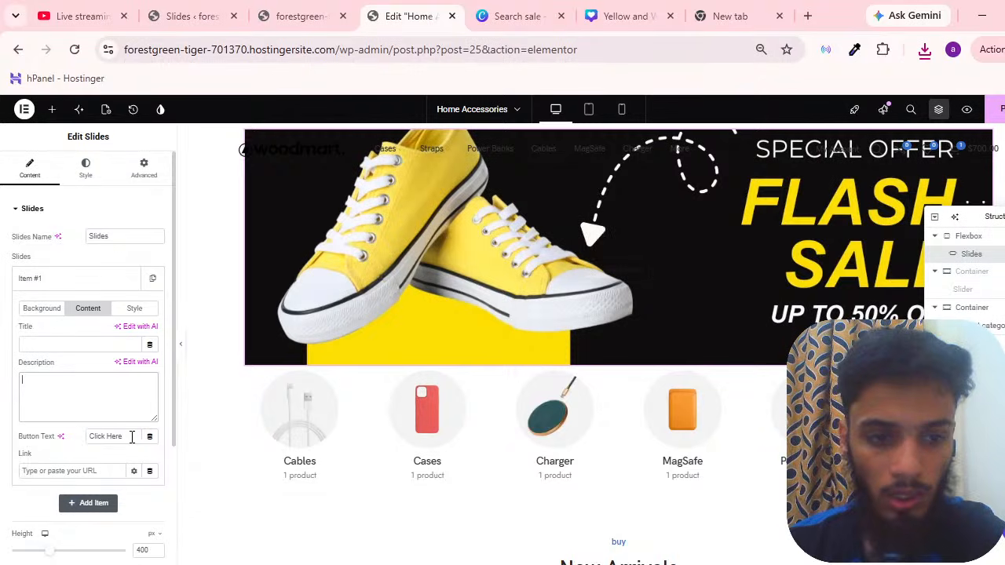
pyautogui.moveTo(132, 437); pyautogui.dragTo(76, 438)
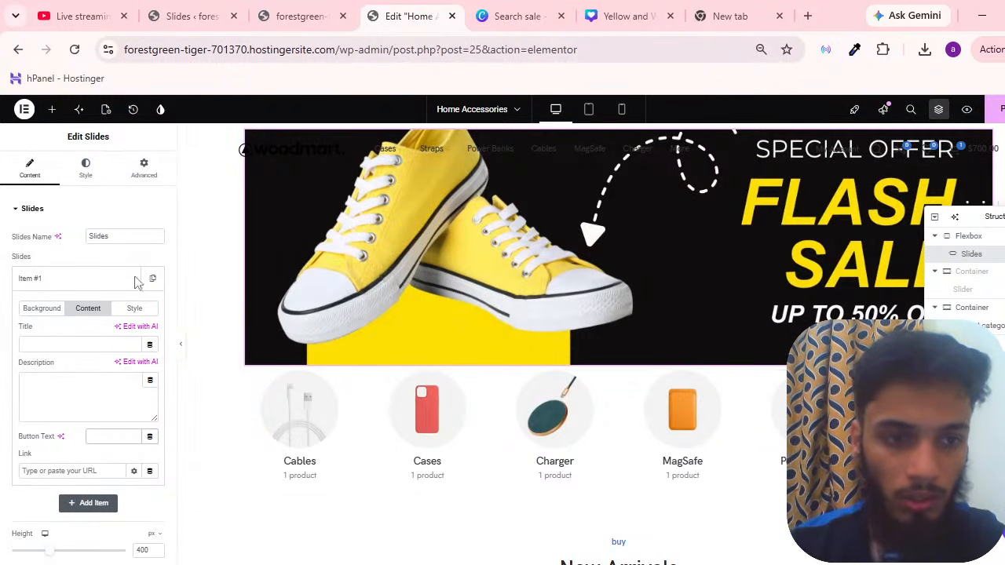
# Try the Contain size for the slide's background image and switch it to Auto
pyautogui.click(39, 307)
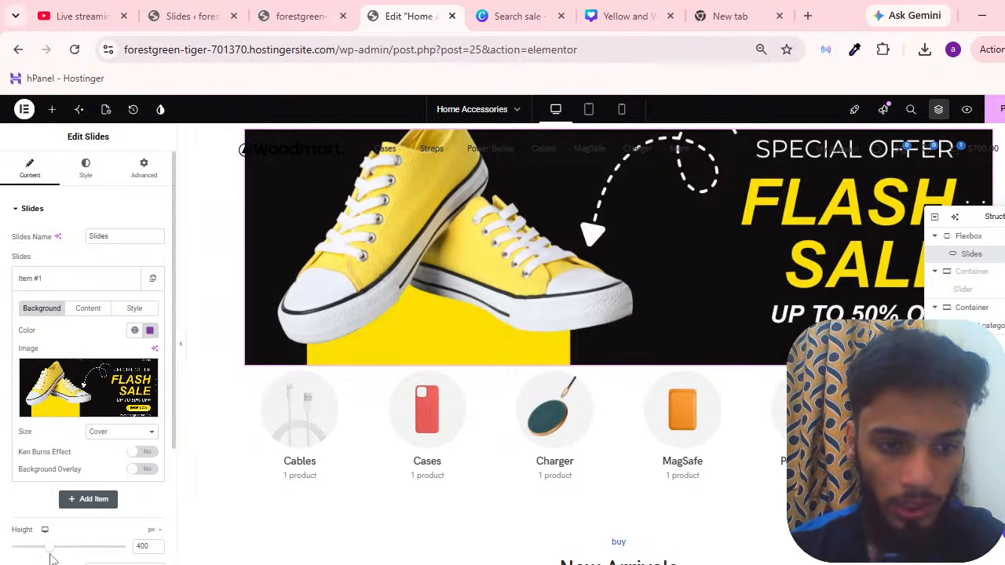
pyautogui.click(114, 433)
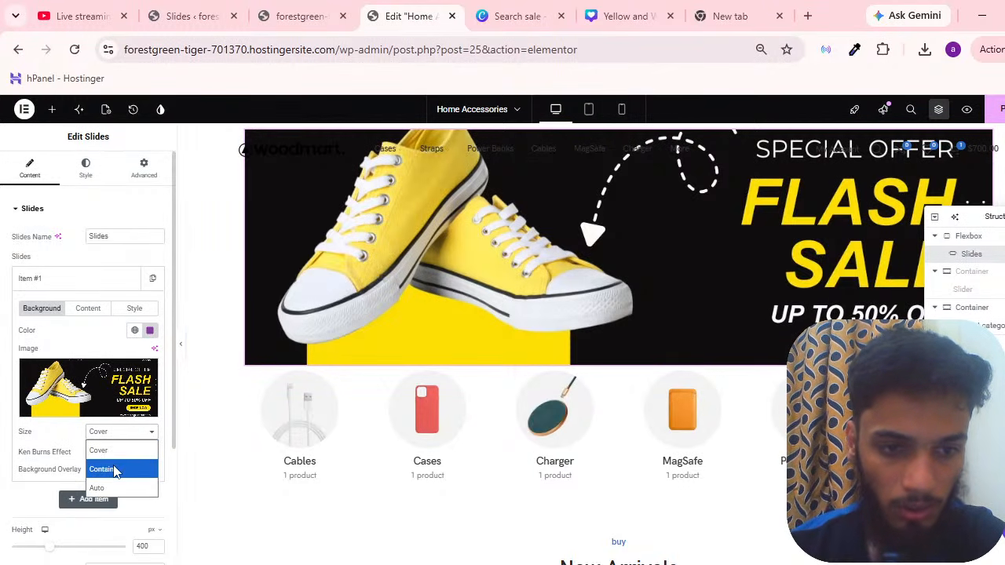
pyautogui.click(117, 469)
pyautogui.click(120, 434)
pyautogui.click(118, 487)
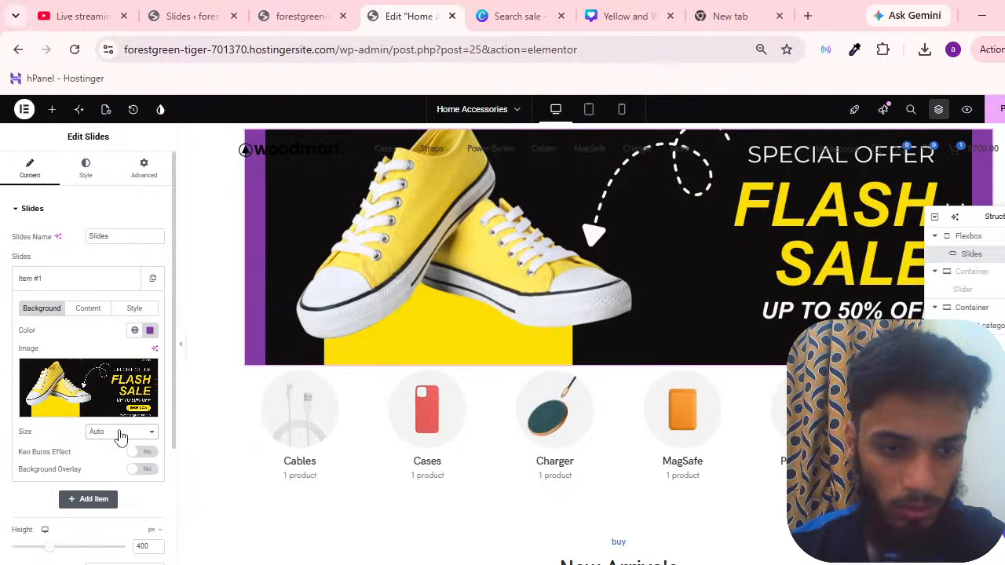
# Set the slide's background image size to Cover and the Slides widget's height to 623 px
pyautogui.click(118, 434)
pyautogui.click(99, 449)
pyautogui.scroll(-2, 2, 436)
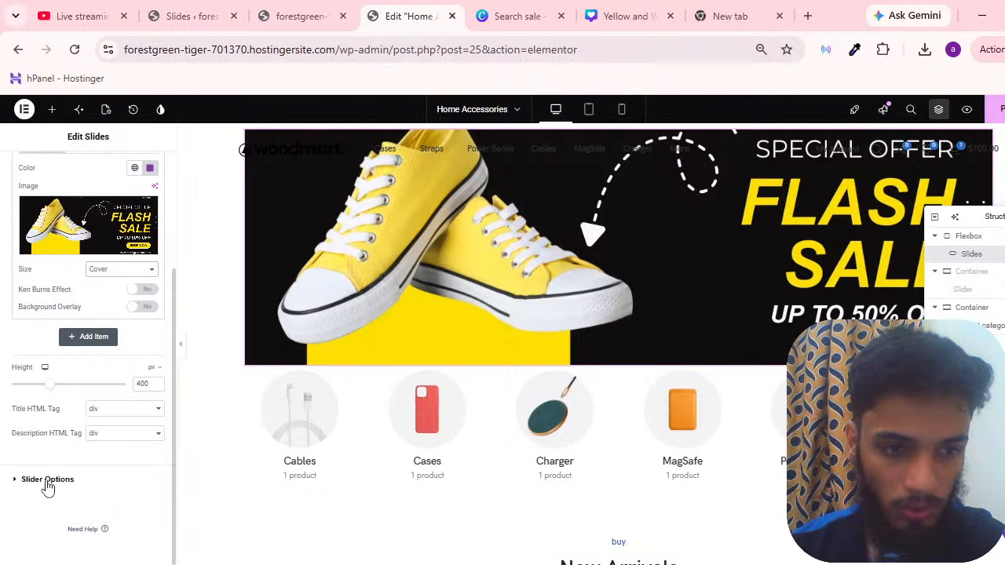
pyautogui.moveTo(52, 390); pyautogui.dragTo(87, 400)
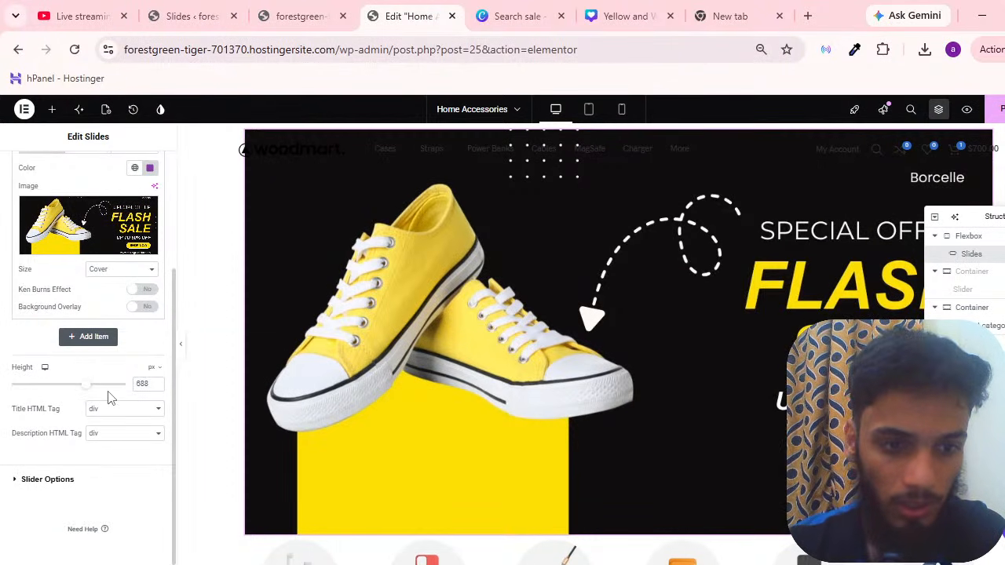
pyautogui.moveTo(89, 393)
pyautogui.mouseDown()
pyautogui.moveTo(98, 394)
pyautogui.moveTo(82, 388)
pyautogui.mouseUp()
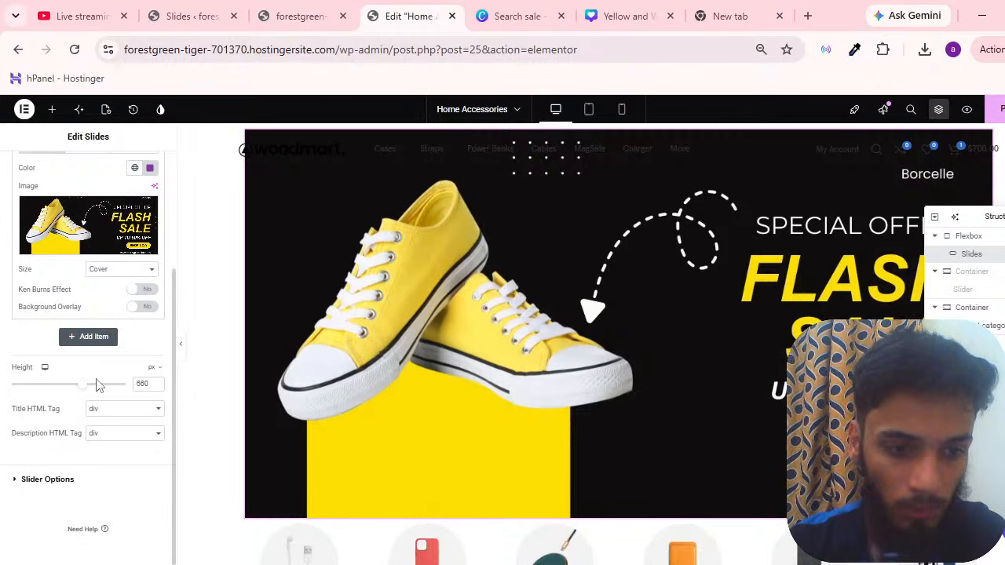
pyautogui.moveTo(75, 384)
pyautogui.mouseDown()
pyautogui.moveTo(85, 386)
pyautogui.moveTo(76, 385)
pyautogui.mouseUp()
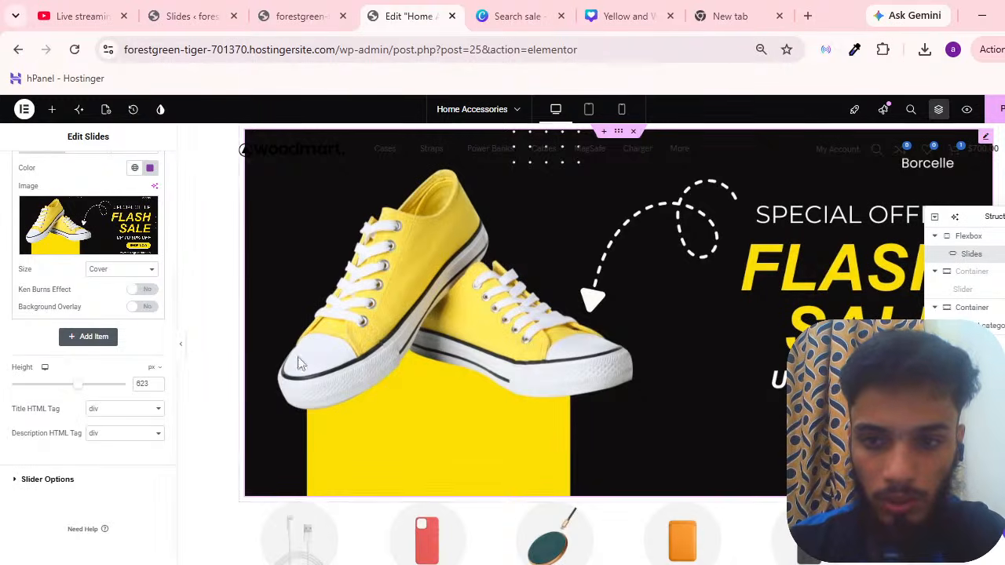
pyautogui.scroll(5, 132, 292)
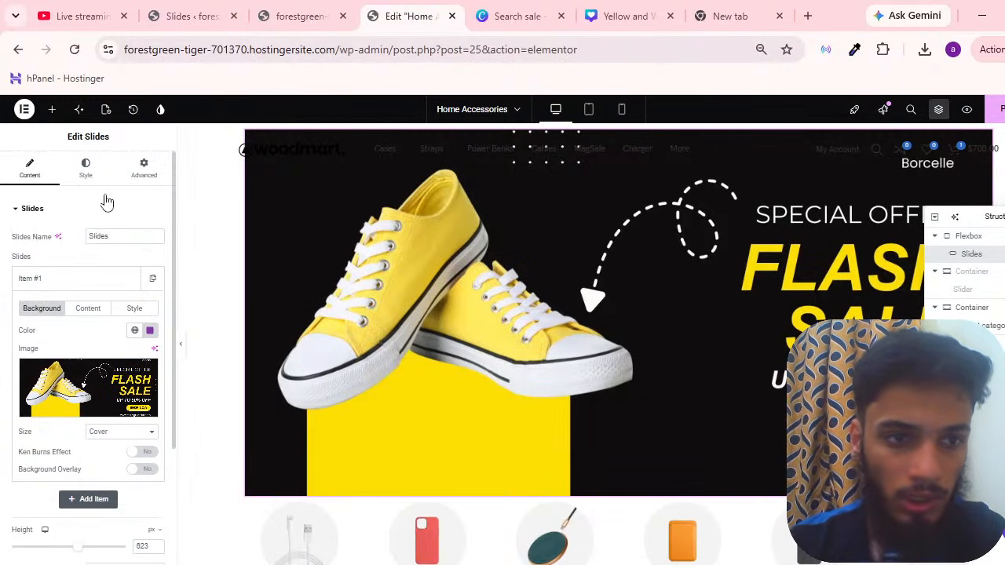
# Look through the Slides widget's style and advanced layout settings, including the title styling, and return to its slide list
pyautogui.click(88, 169)
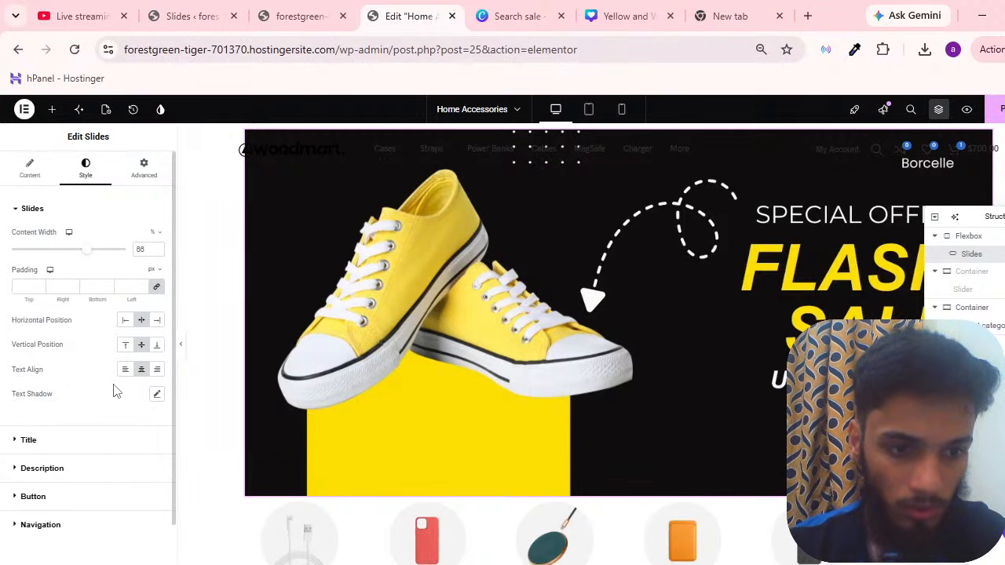
pyautogui.scroll(-1, 115, 391)
pyautogui.click(112, 404)
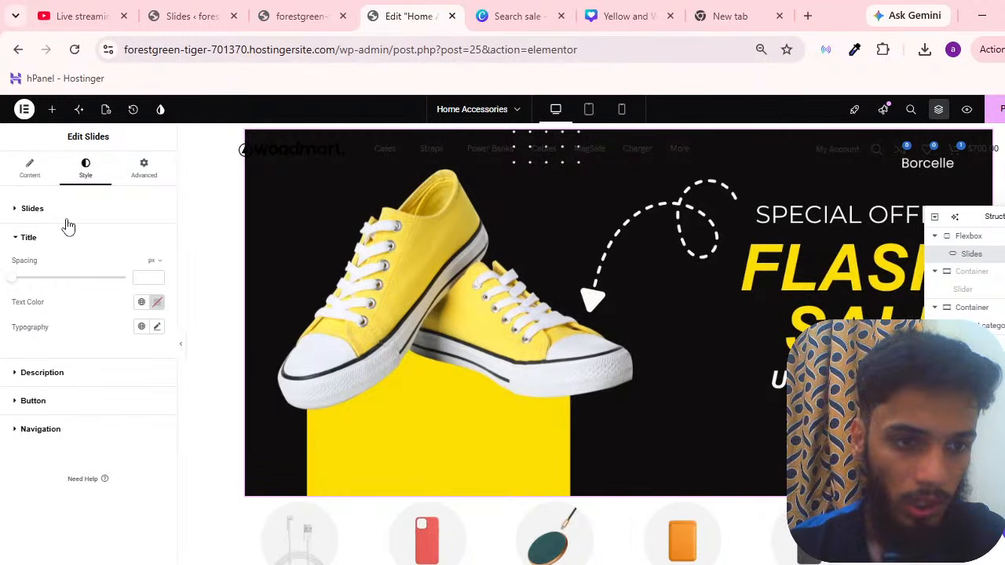
pyautogui.click(32, 208)
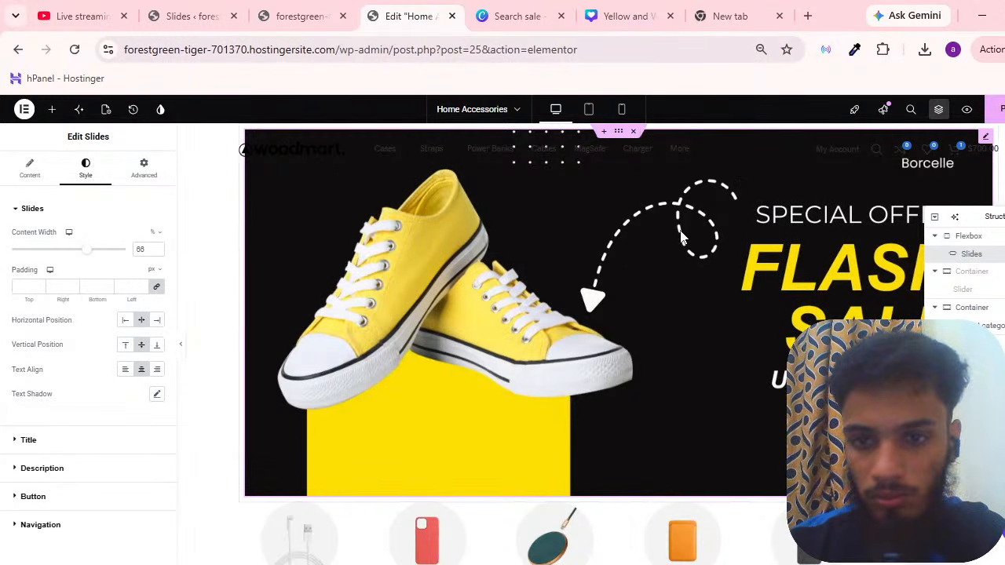
pyautogui.click(154, 165)
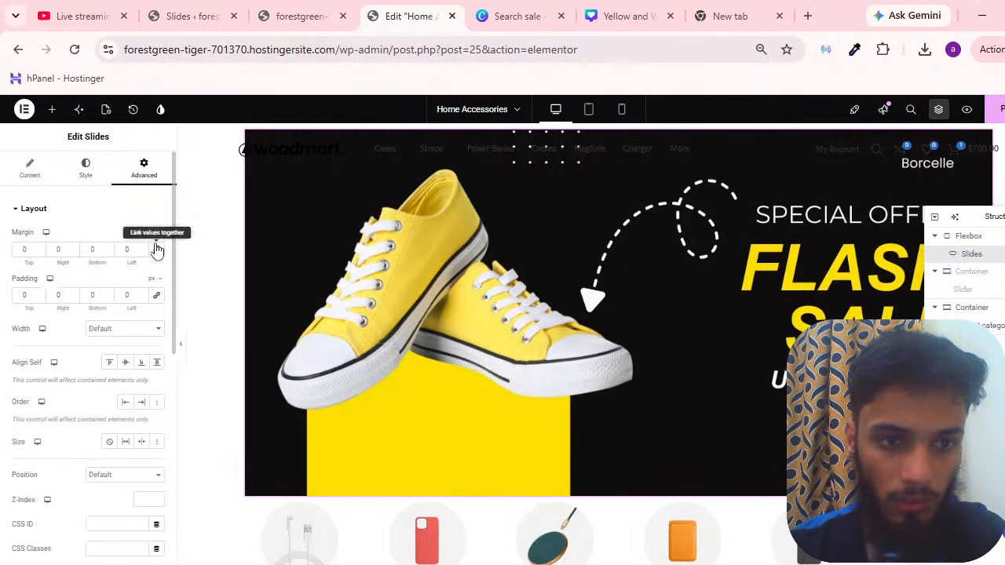
pyautogui.scroll(-3, 163, 291)
pyautogui.scroll(3, 32, 226)
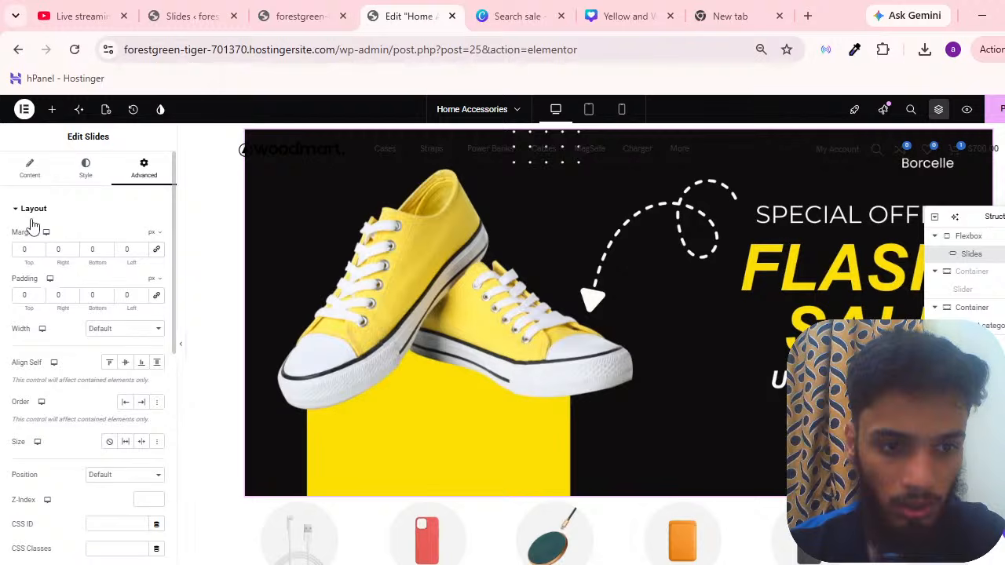
pyautogui.click(29, 169)
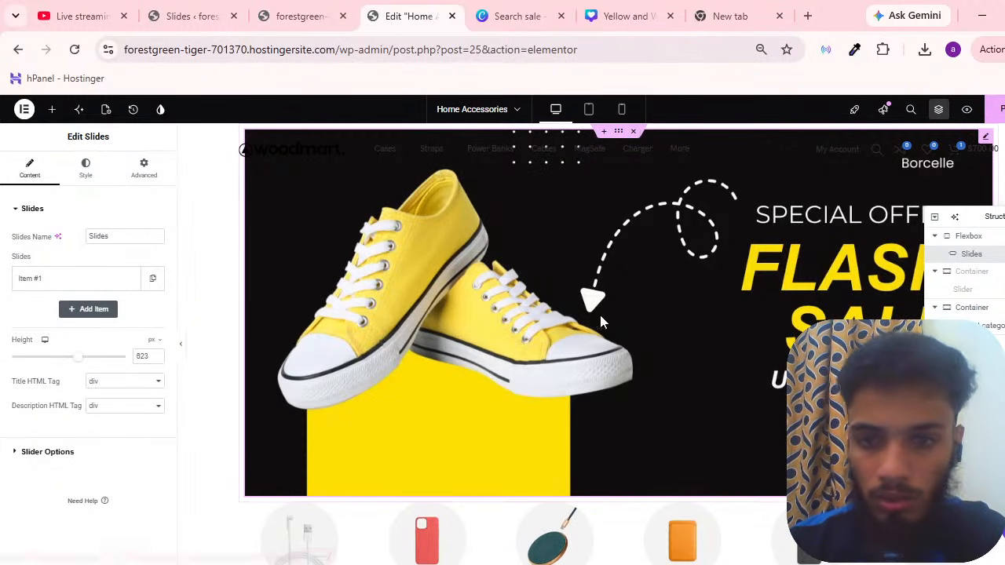
# Duplicate the flash sale banner slide in the Slides widget
pyautogui.click(66, 279)
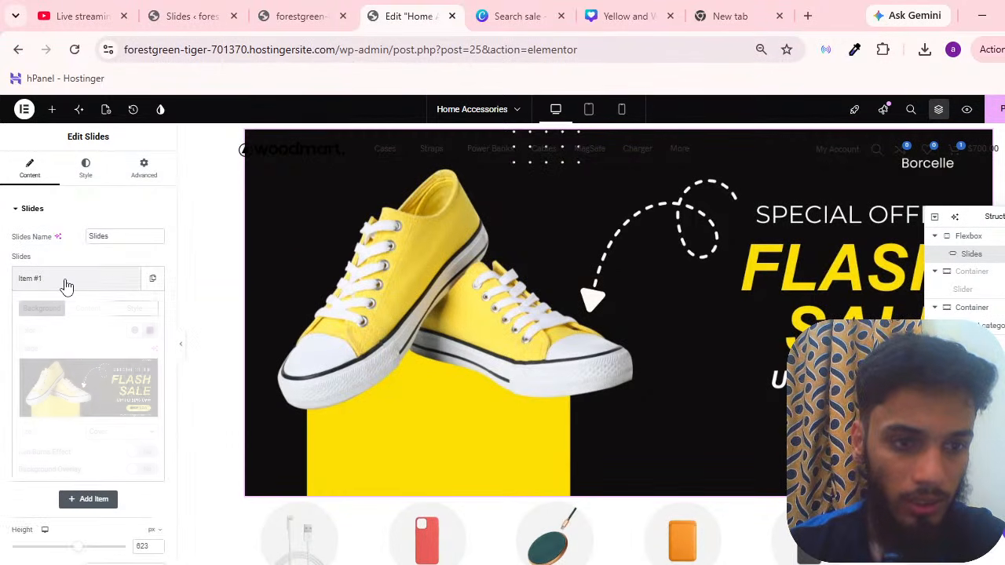
pyautogui.click(127, 281)
pyautogui.click(152, 280)
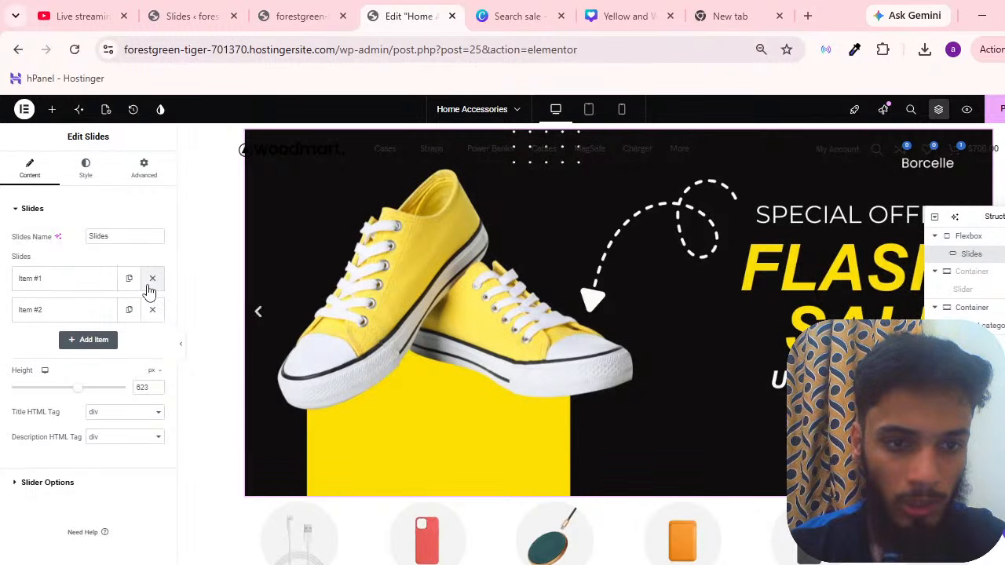
# Add a new default slide to the Slides widget and remove the duplicated flash sale slide
pyautogui.click(111, 342)
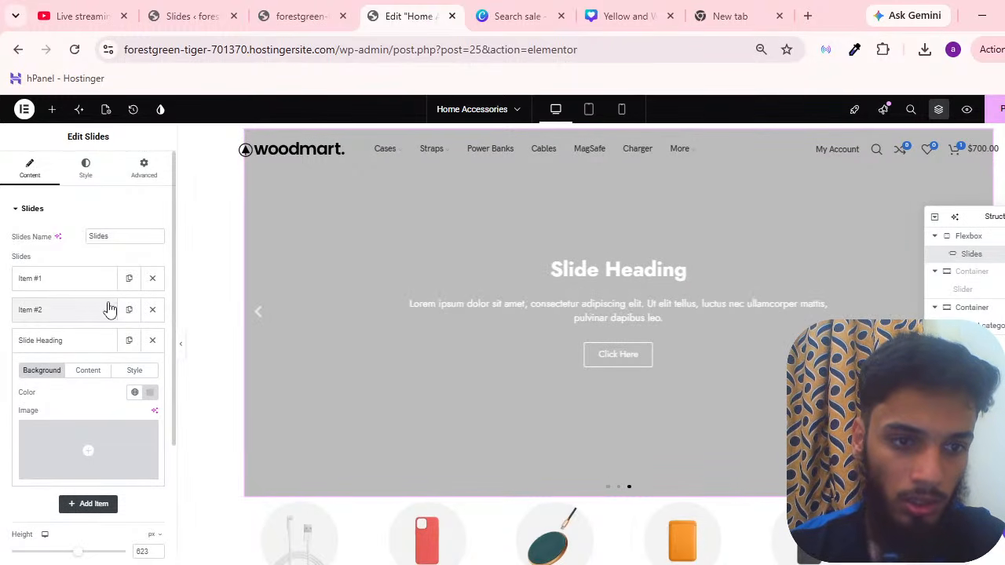
pyautogui.click(108, 309)
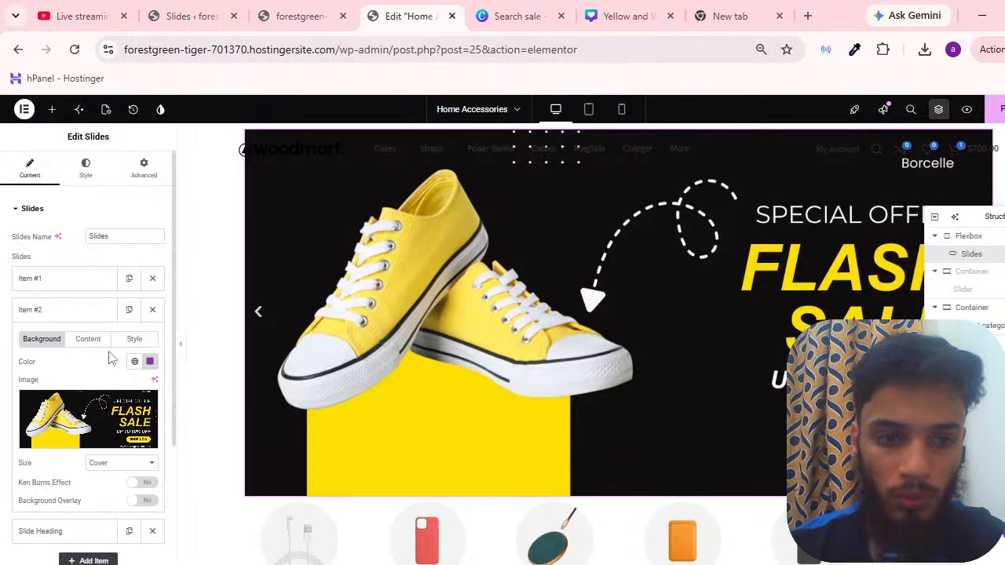
pyautogui.click(151, 311)
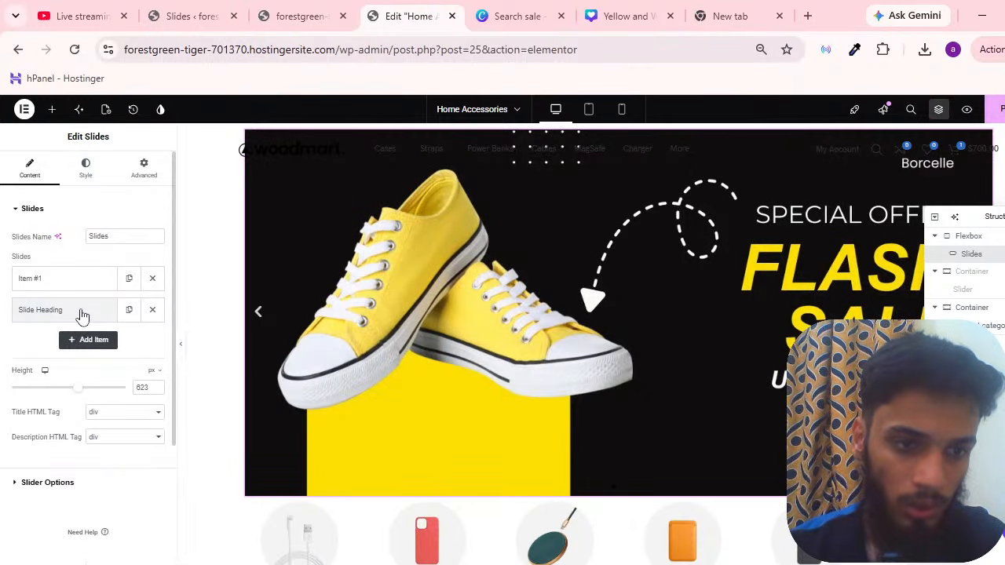
# Open the media library for the new slide's background image and load more media items
pyautogui.click(82, 314)
pyautogui.click(90, 410)
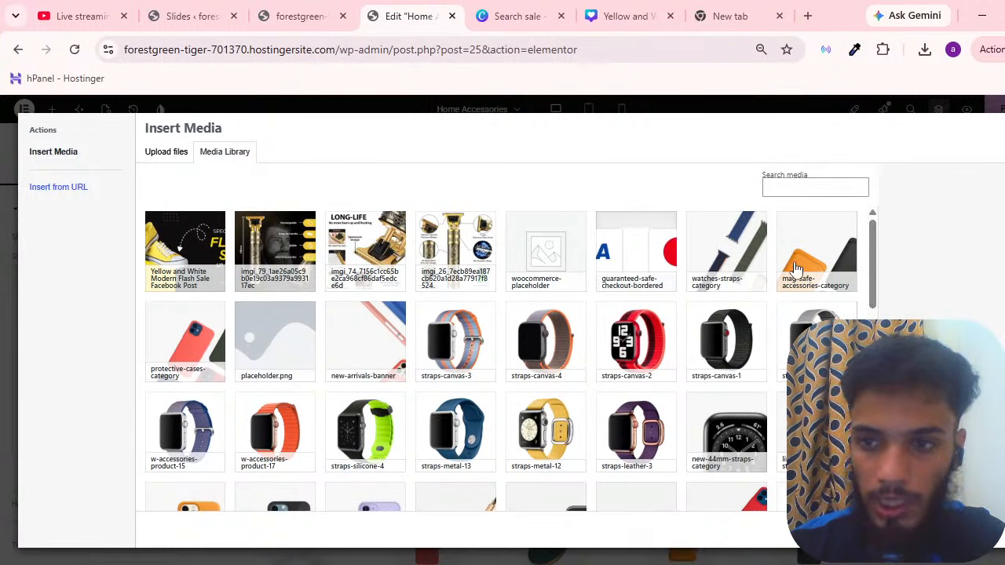
pyautogui.scroll(-10, 511, 278)
pyautogui.click(501, 495)
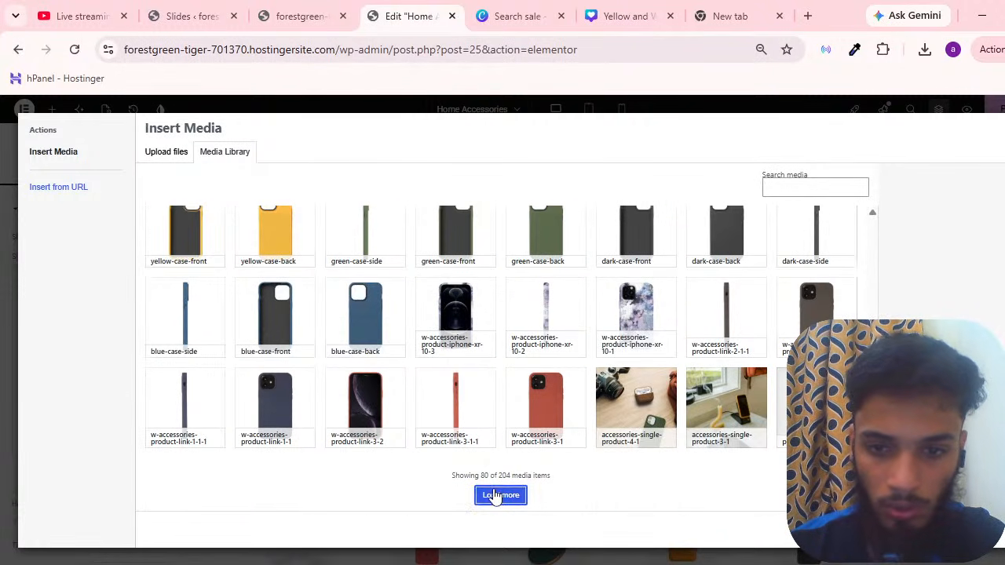
pyautogui.click(596, 16)
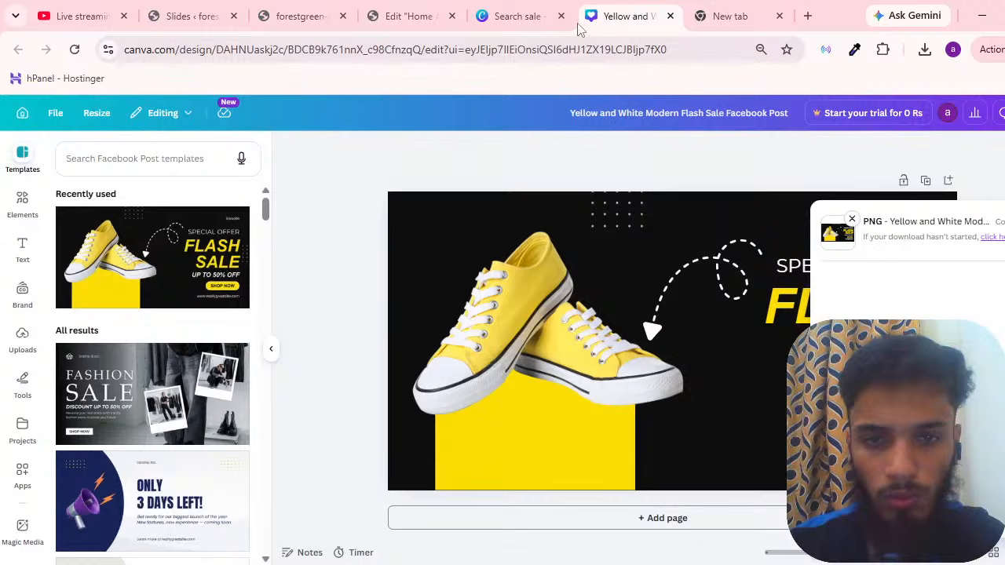
pyautogui.click(312, 12)
pyautogui.click(204, 16)
pyautogui.click(271, 16)
pyautogui.click(408, 16)
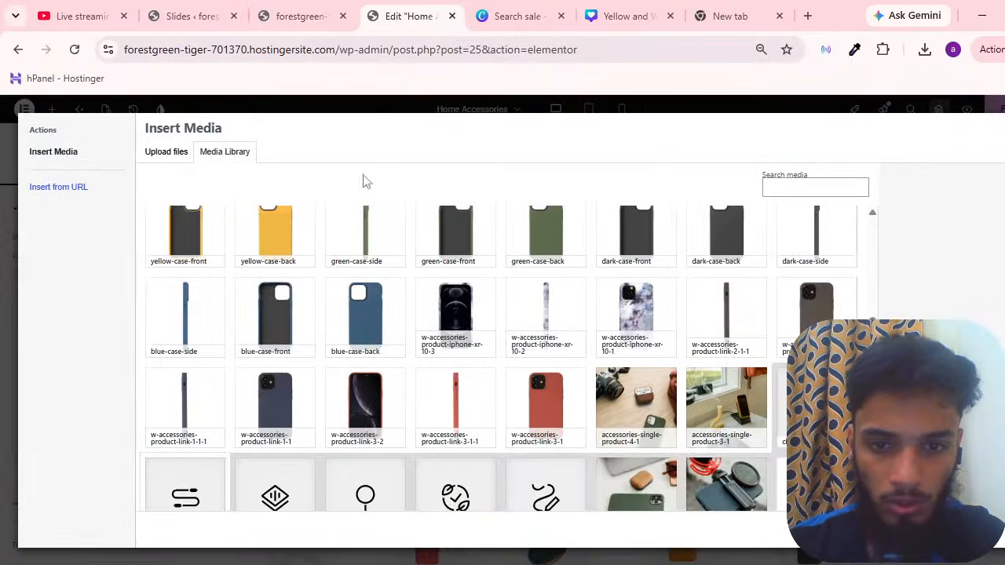
# Find the w-accessories-slider image in the media library and insert it as the new slide's background
pyautogui.scroll(-5, 370, 258)
pyautogui.scroll(-4, 300, 326)
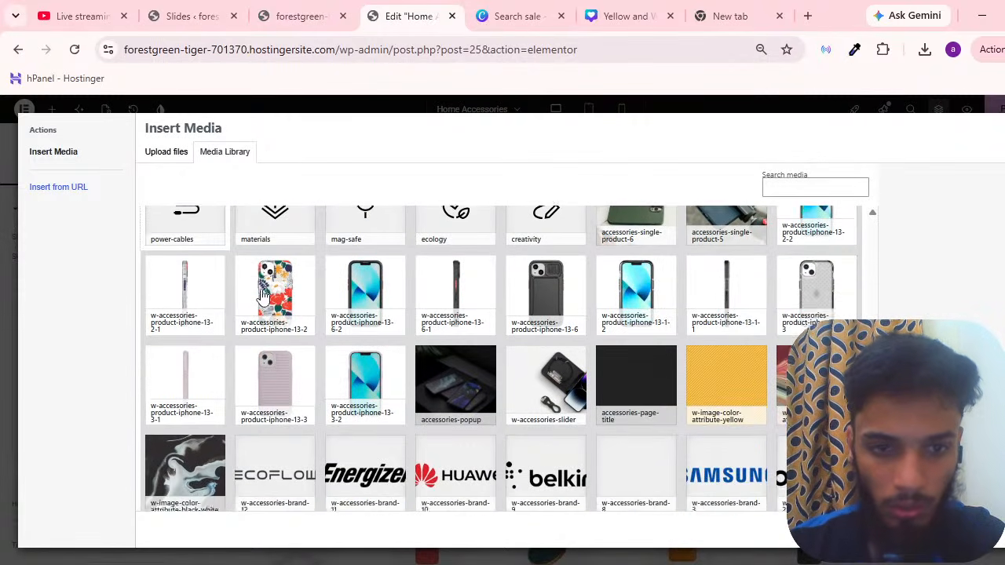
pyautogui.scroll(4, 301, 326)
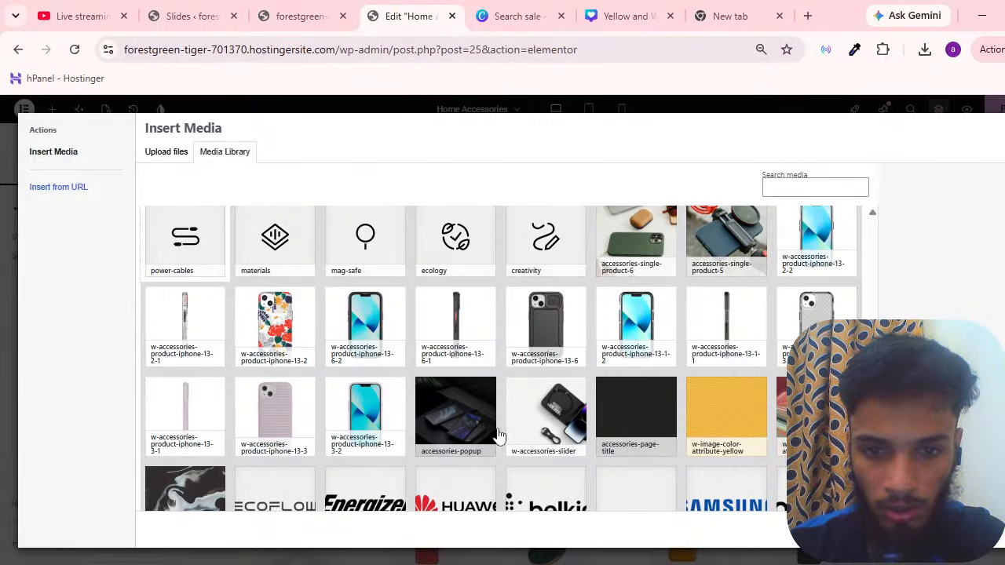
pyautogui.click(541, 431)
pyautogui.click(997, 530)
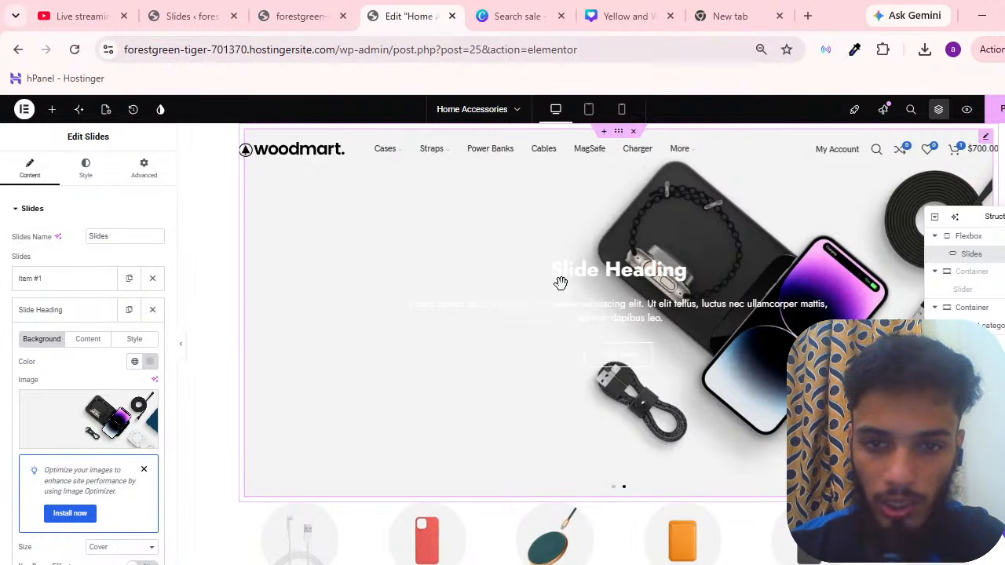
# Switch to the live home page to view the original hero slide's heading, description and buttons
pyautogui.click(322, 12)
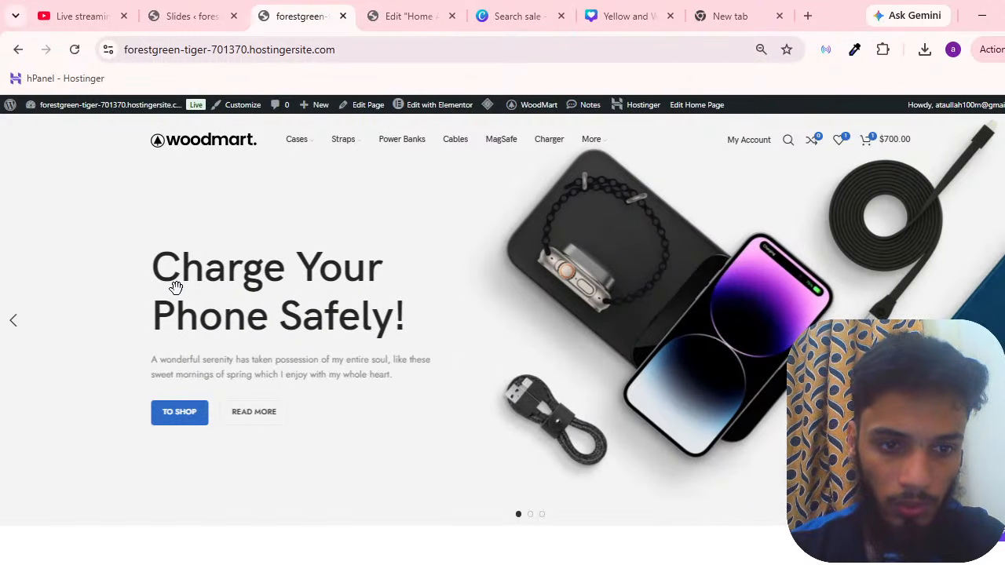
pyautogui.click(499, 6)
pyautogui.click(392, 6)
pyautogui.click(329, 7)
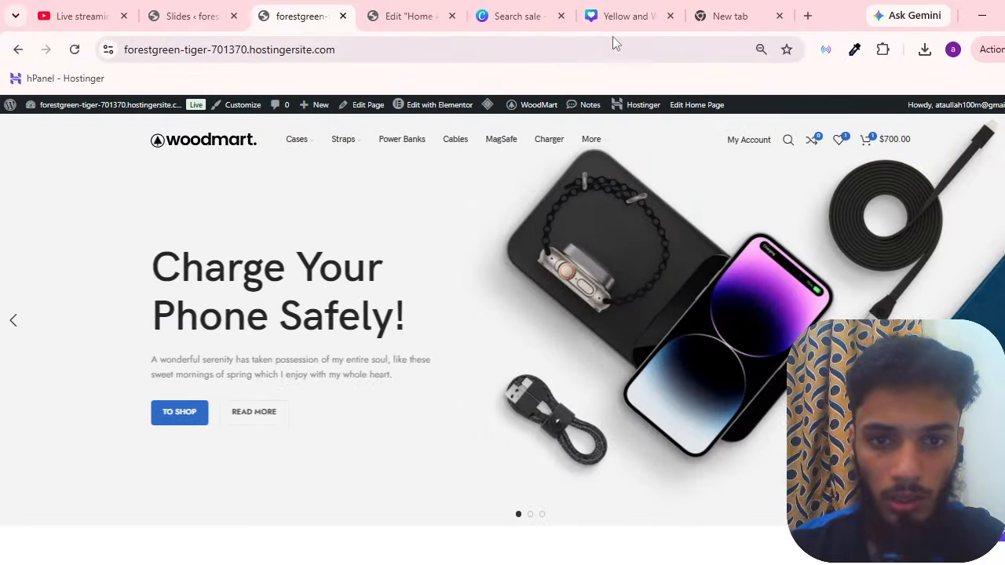
pyautogui.click(552, 6)
pyautogui.click(410, 8)
pyautogui.click(293, 7)
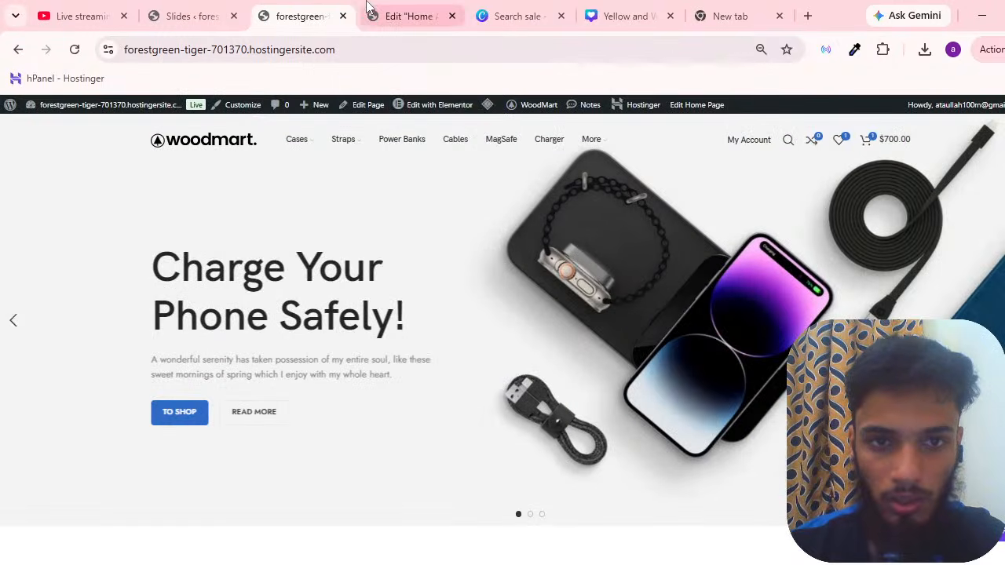
# Switch to the Elementor editor and open the content settings of the "Slide Heading" slide
pyautogui.click(377, 8)
pyautogui.click(81, 339)
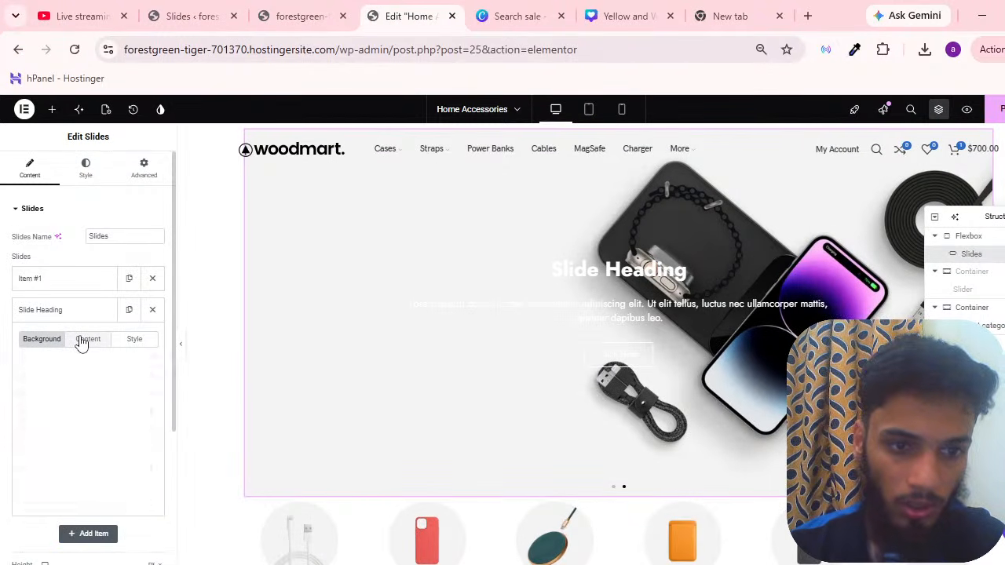
pyautogui.scroll(-3, 81, 339)
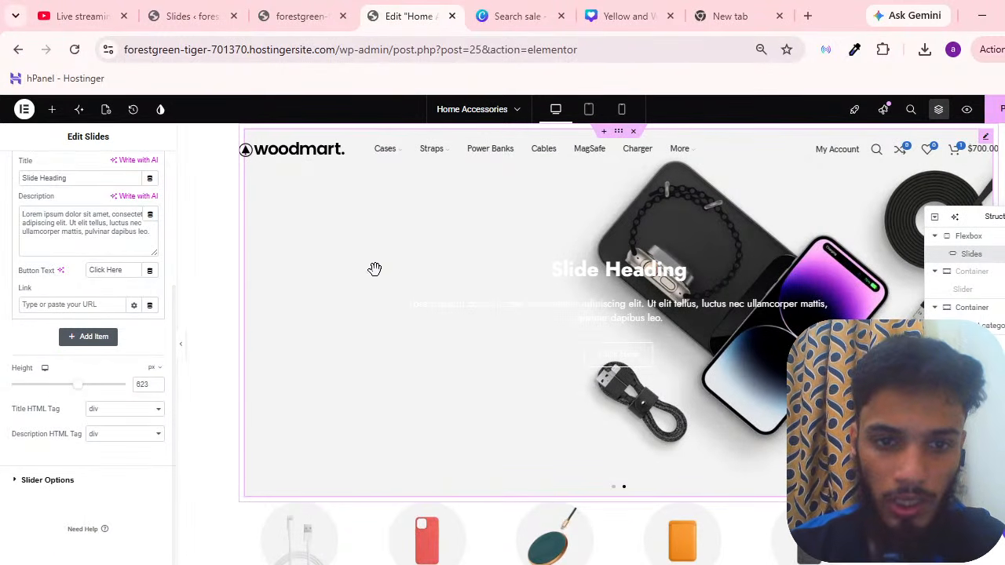
pyautogui.click(626, 15)
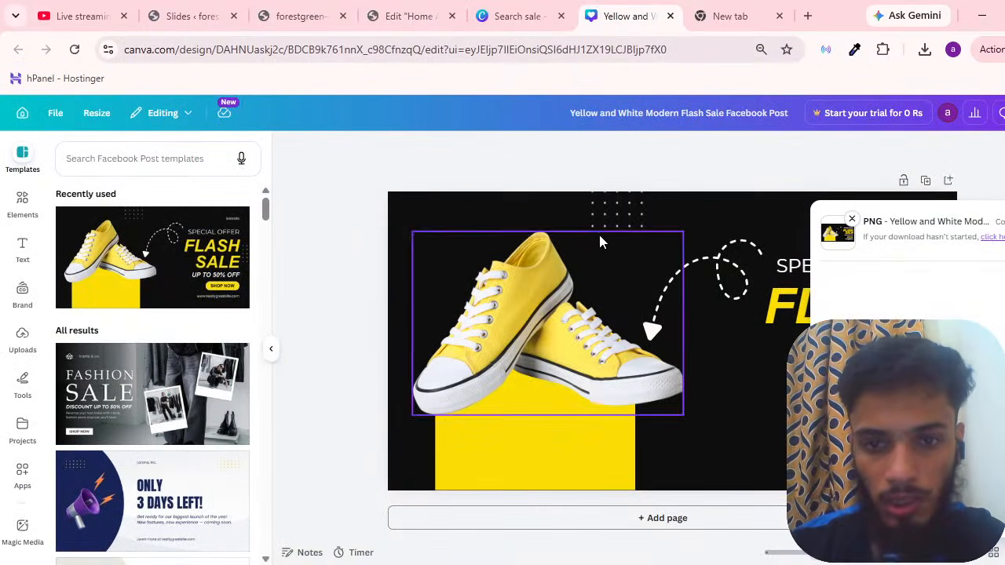
pyautogui.click(337, 10)
pyautogui.click(405, 11)
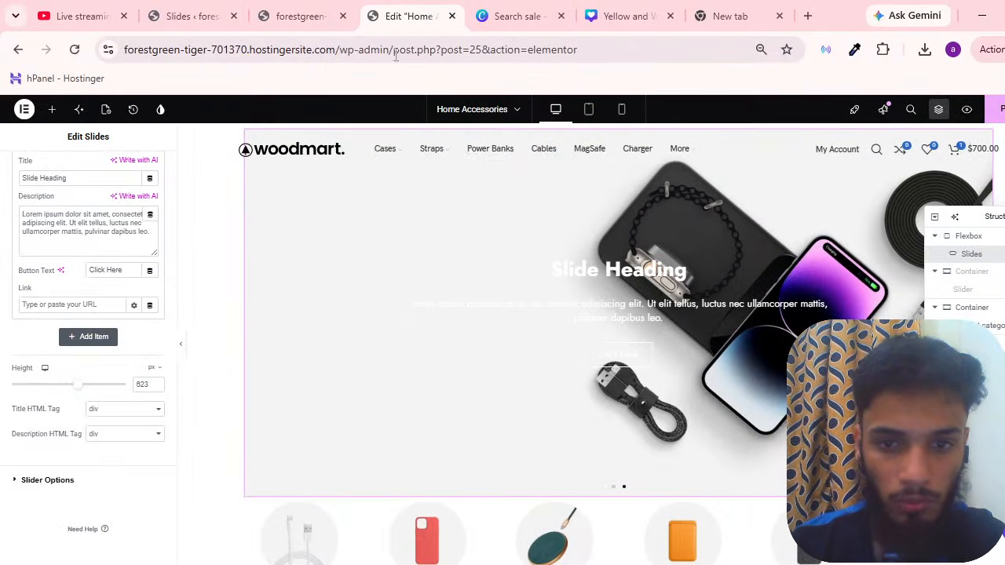
pyautogui.scroll(3, 55, 345)
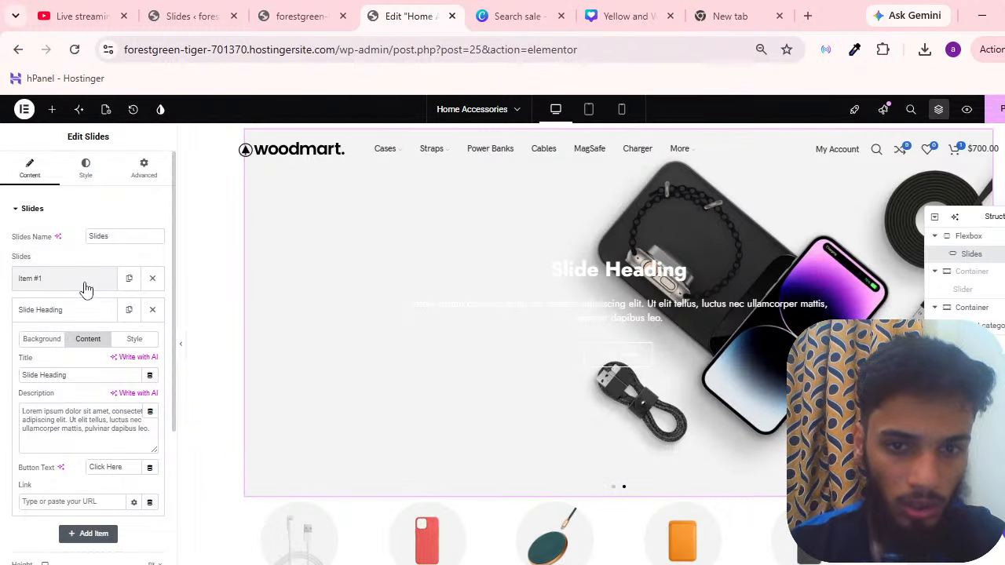
pyautogui.scroll(-3, 500, 423)
# Copy the "New Arrivals" section heading from the live store page and use it as the second slide's title
pyautogui.click(301, 16)
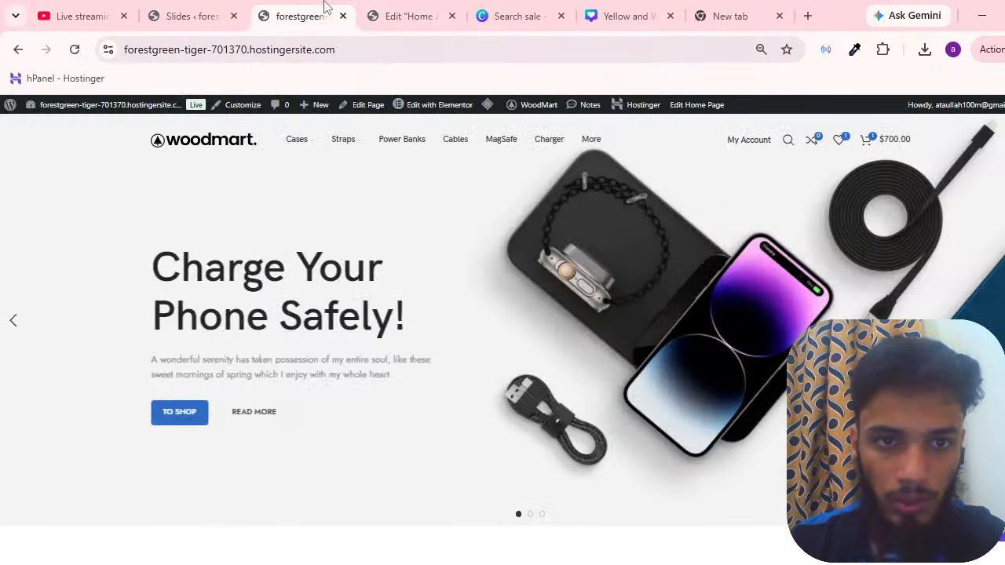
pyautogui.scroll(-2, 242, 236)
pyautogui.scroll(-5, 174, 330)
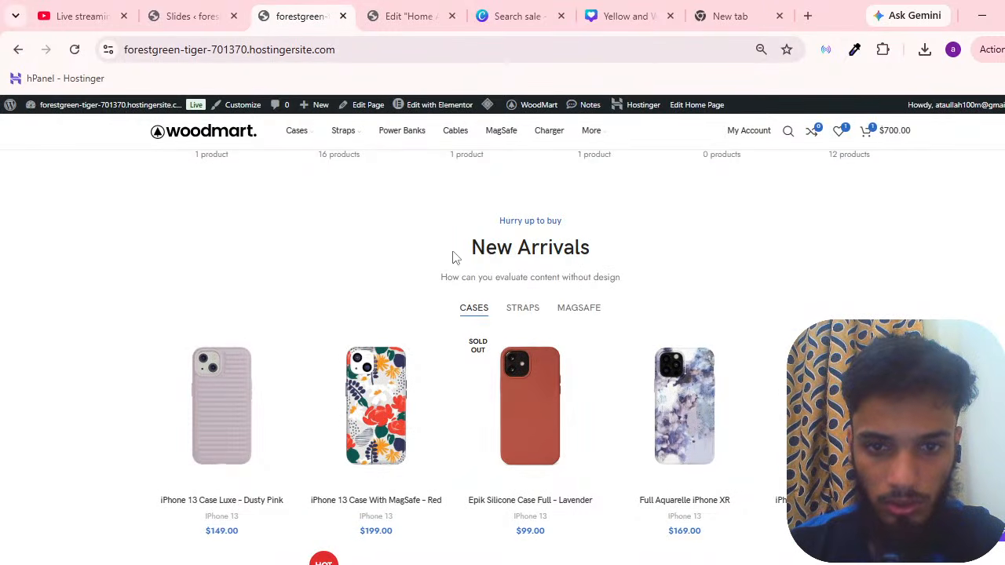
pyautogui.moveTo(454, 258); pyautogui.dragTo(474, 249)
pyautogui.rightClick(484, 265)
pyautogui.click(505, 277)
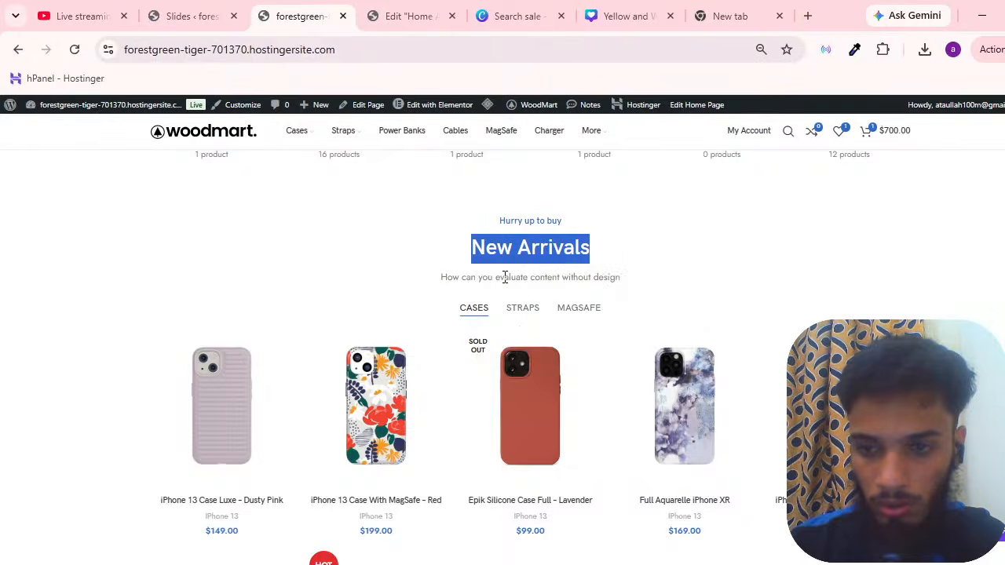
pyautogui.click(514, 16)
pyautogui.click(396, 10)
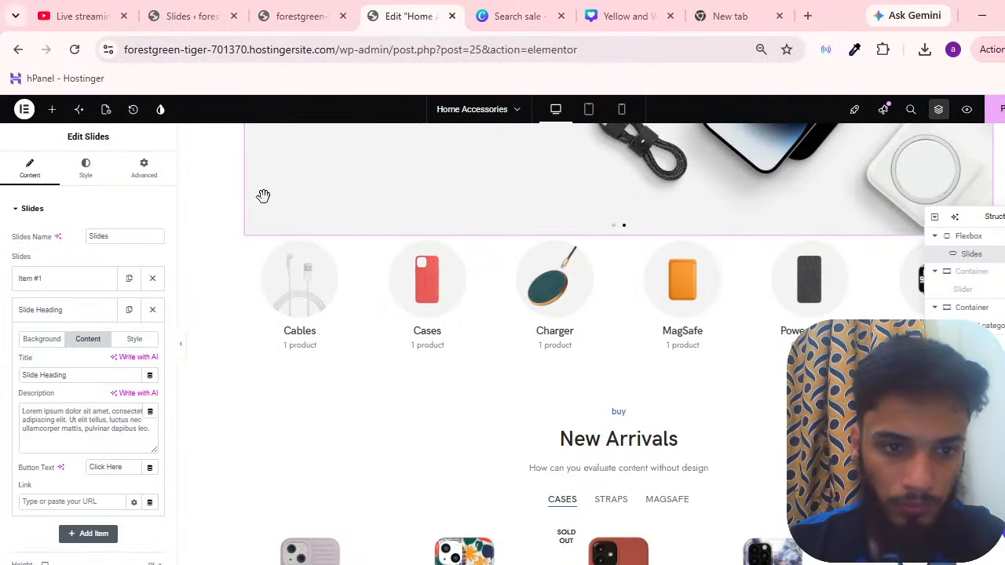
pyautogui.moveTo(102, 372); pyautogui.dragTo(2, 353)
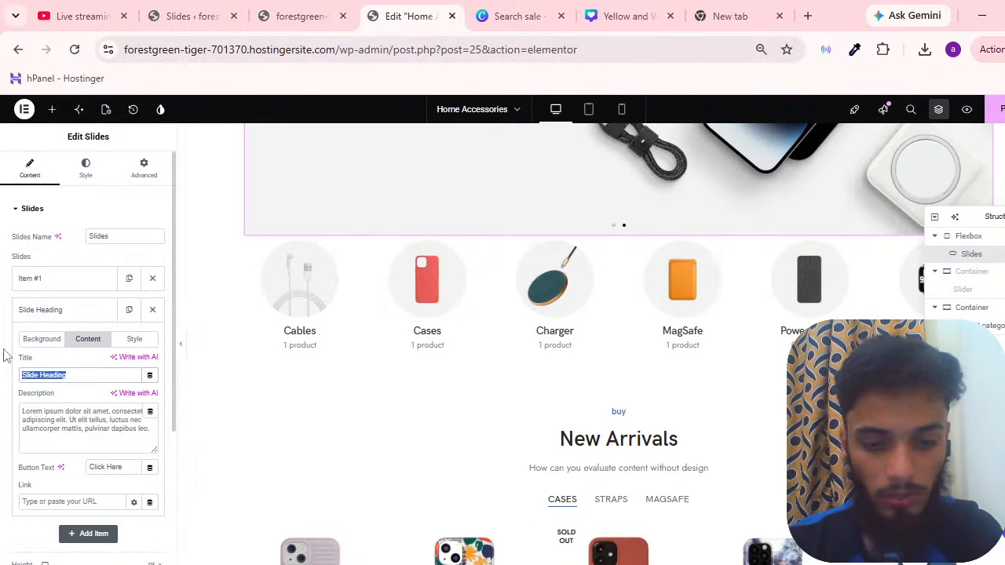
pyautogui.hotkey('ctrl', 'v')
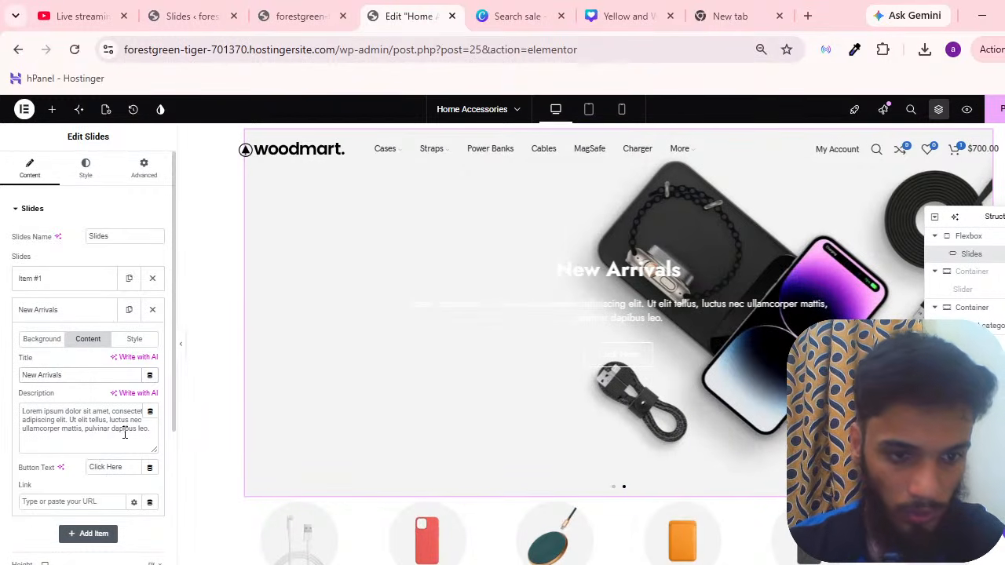
# Replace the second slide's description with "How can you evaluate content without design", copied from the live store page
pyautogui.click(318, 13)
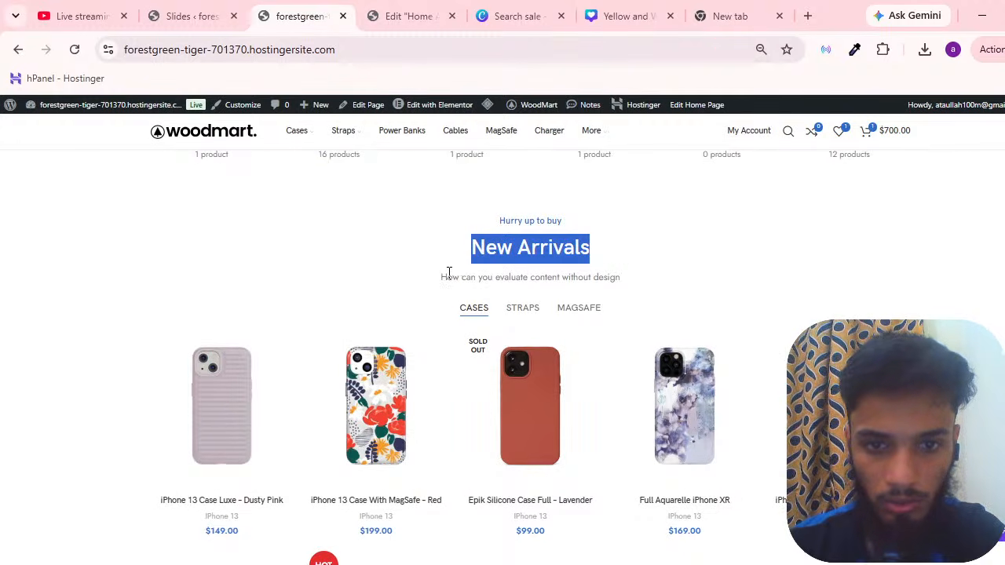
pyautogui.moveTo(440, 277); pyautogui.dragTo(621, 285)
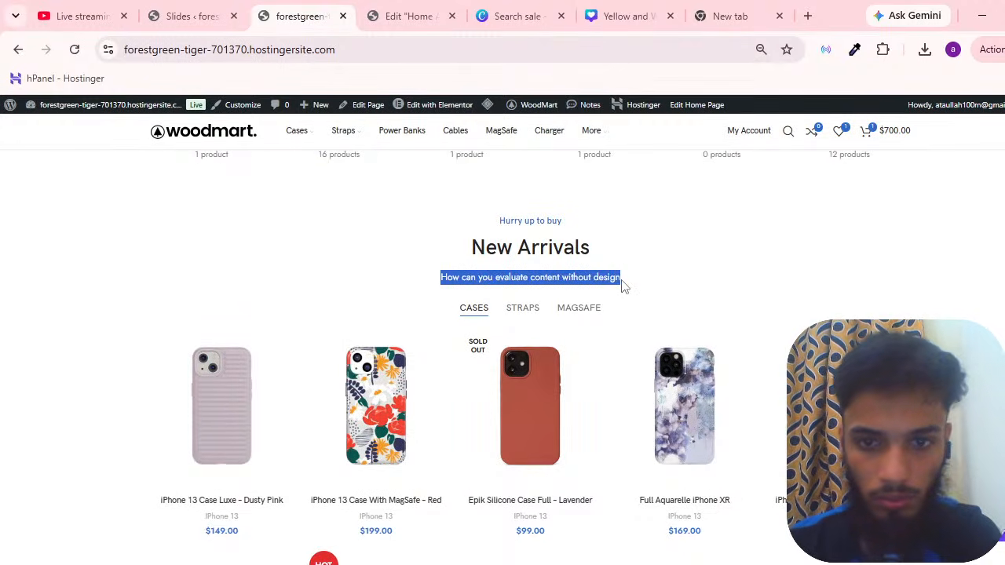
pyautogui.click(419, 8)
pyautogui.tripleClick(91, 428)
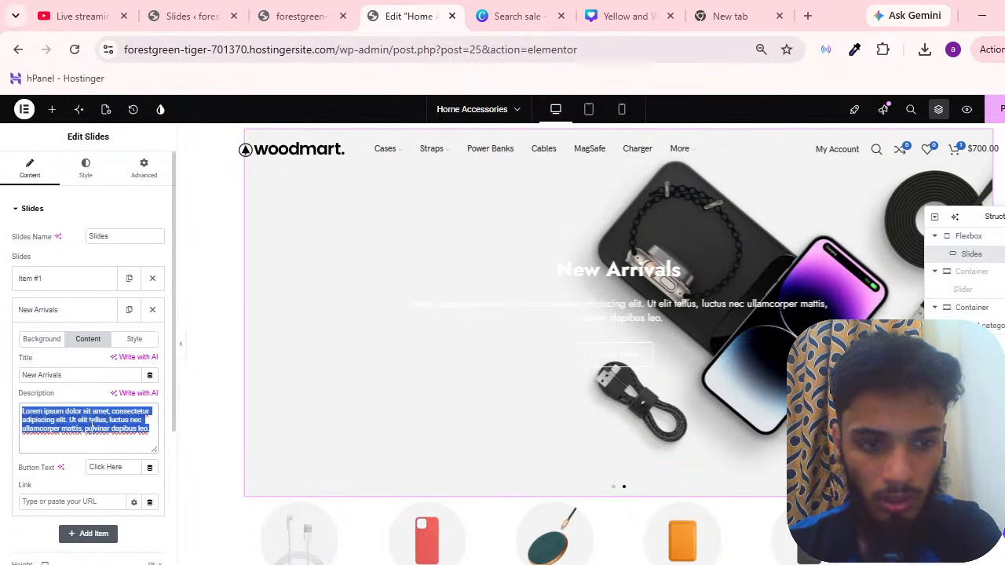
pyautogui.hotkey('ctrl', 'v')
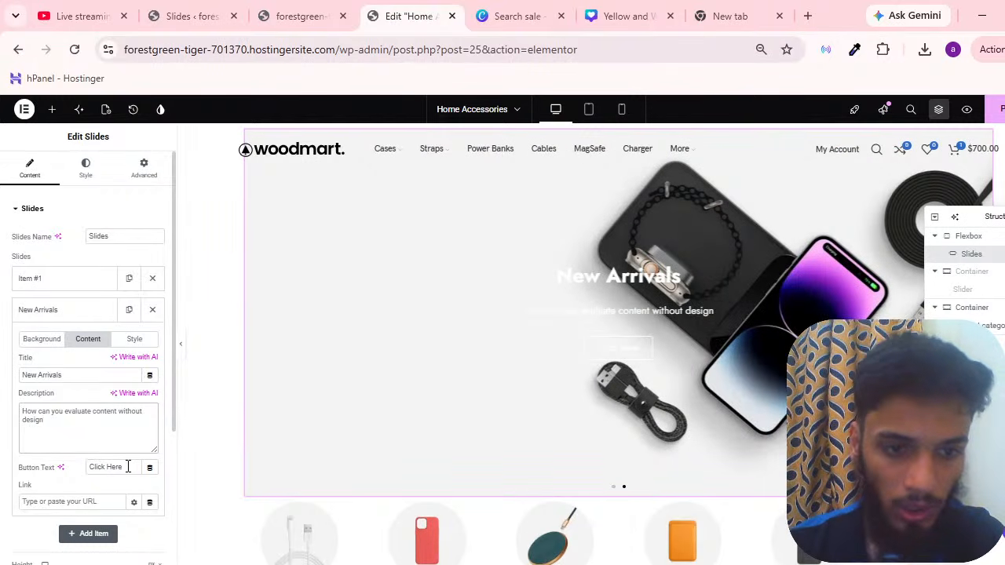
# Set the New Arrivals slide's button text to "buy now" and leave its link empty
pyautogui.moveTo(128, 467); pyautogui.dragTo(63, 471)
pyautogui.write('buy ')
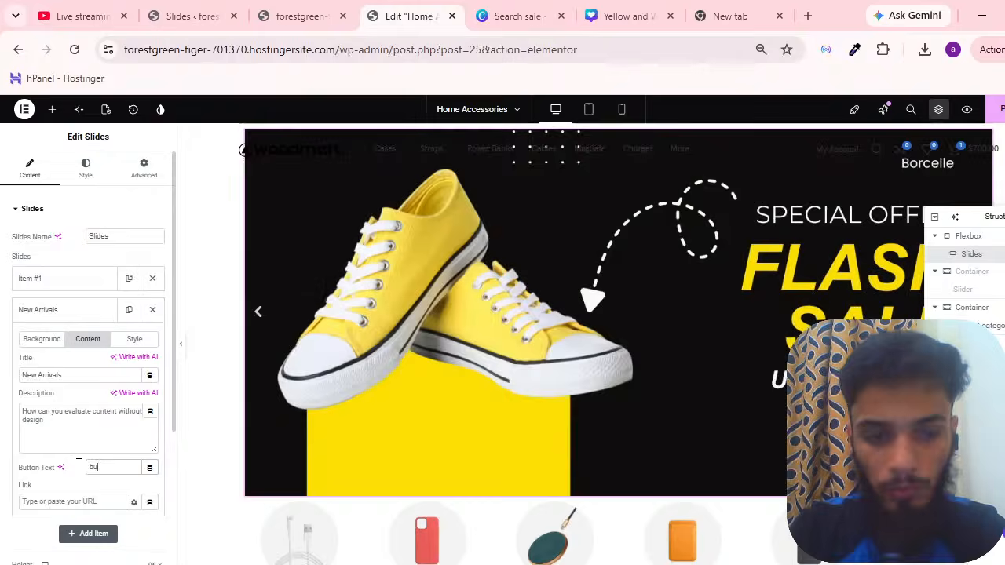
pyautogui.write('now')
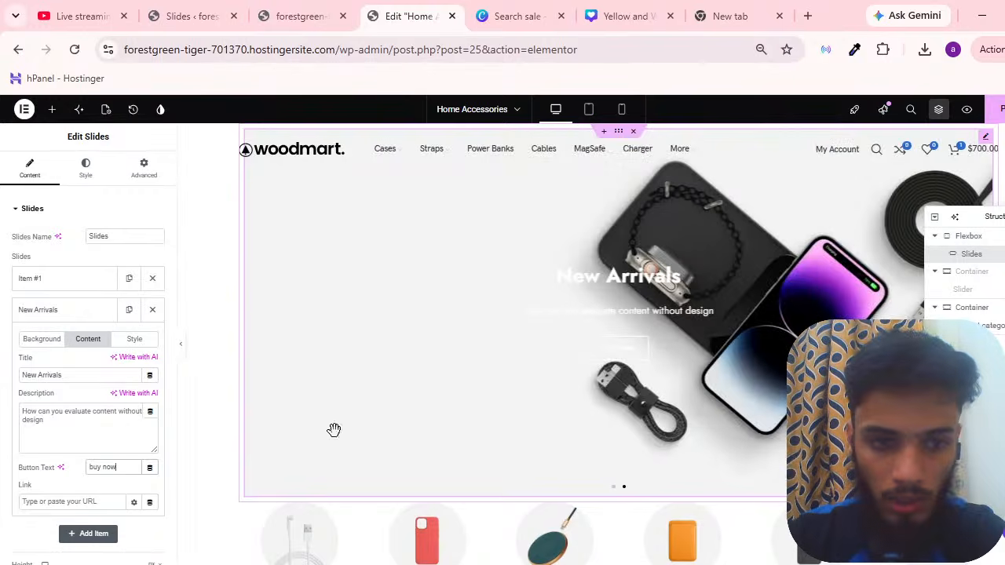
pyautogui.scroll(-3, 74, 246)
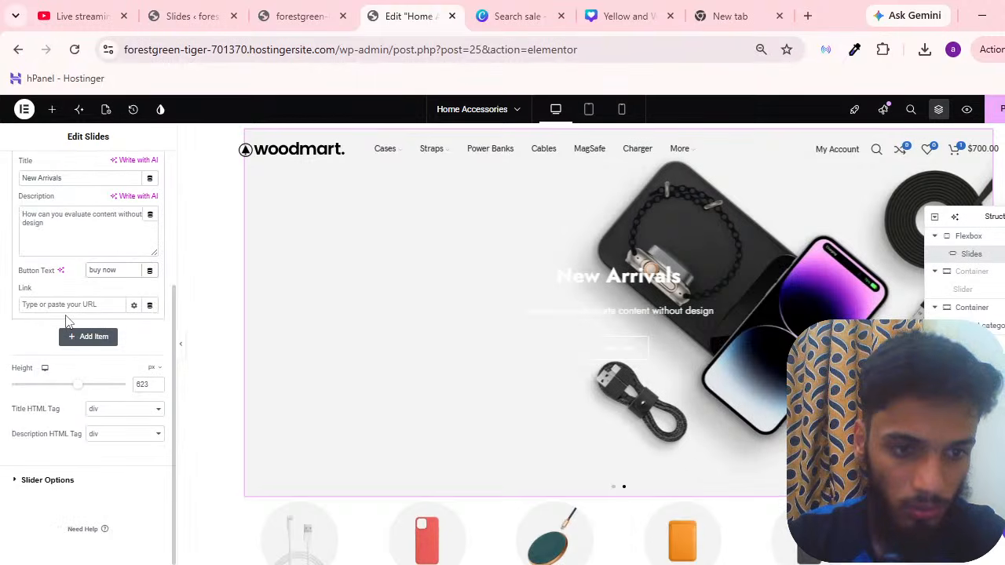
pyautogui.scroll(3, 73, 227)
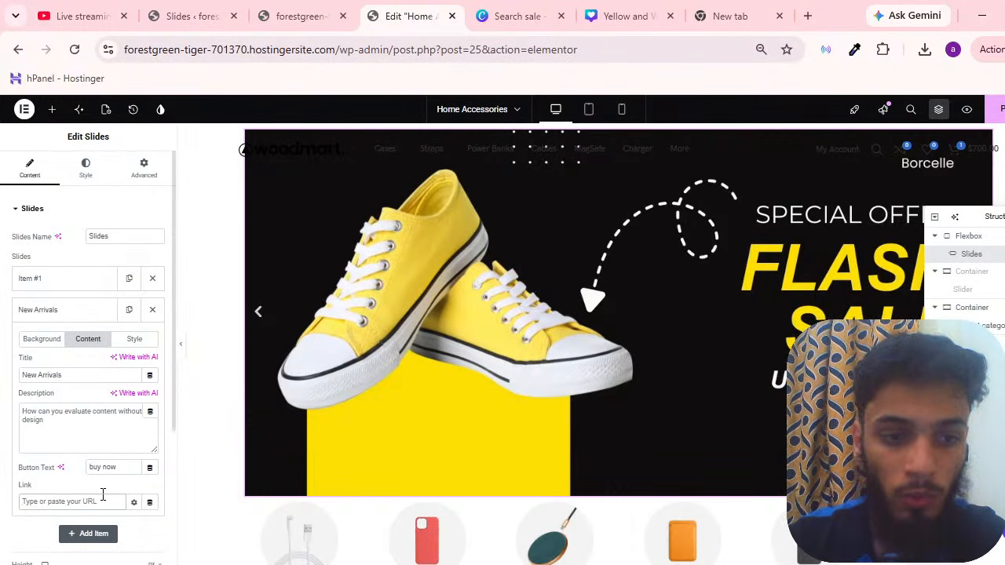
pyautogui.click(102, 496)
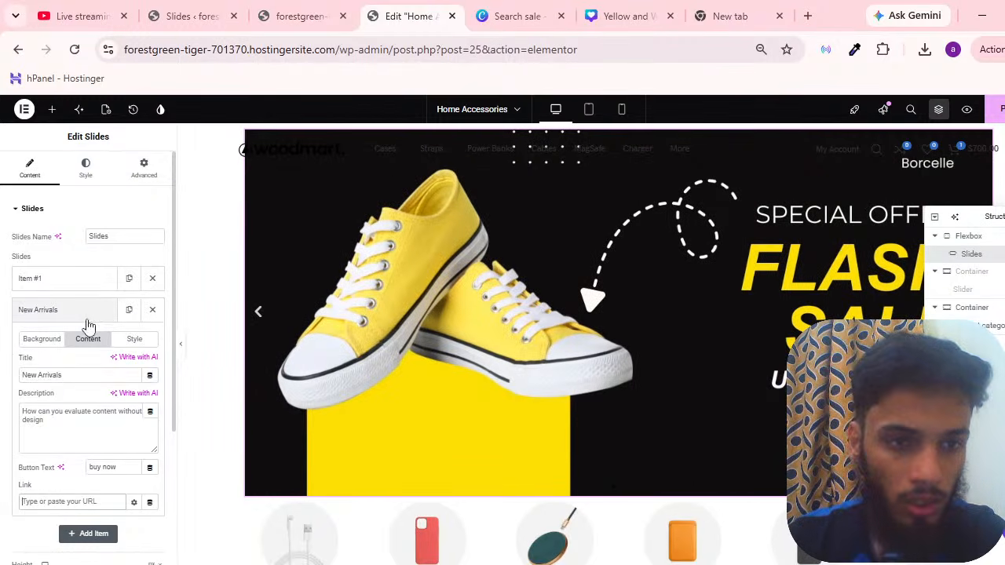
# Clear the Middle vertical position of the slides' content
pyautogui.click(85, 168)
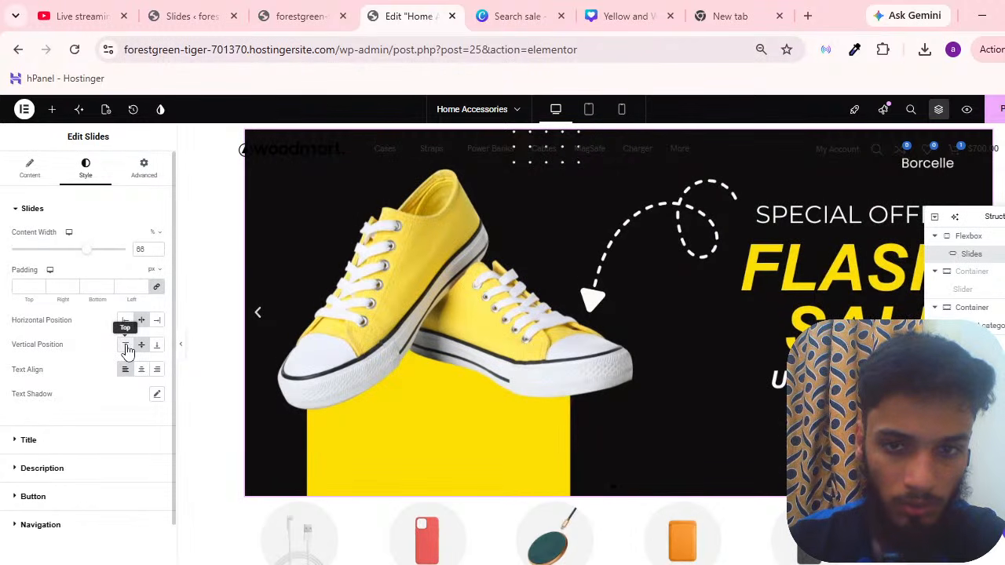
pyautogui.click(141, 345)
pyautogui.click(6, 167)
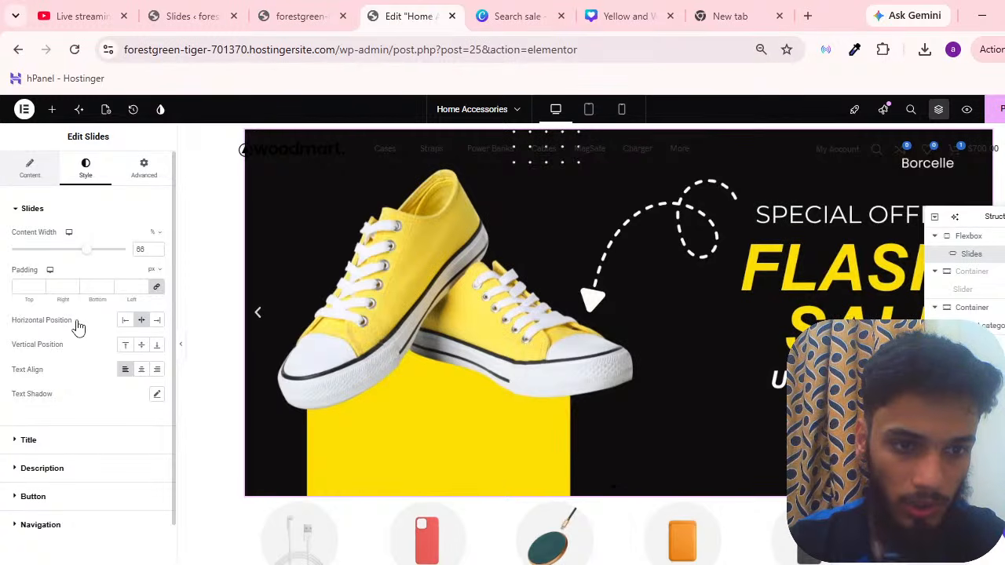
# Turn off autoplay in the slider options of the Slides widget
pyautogui.click(73, 289)
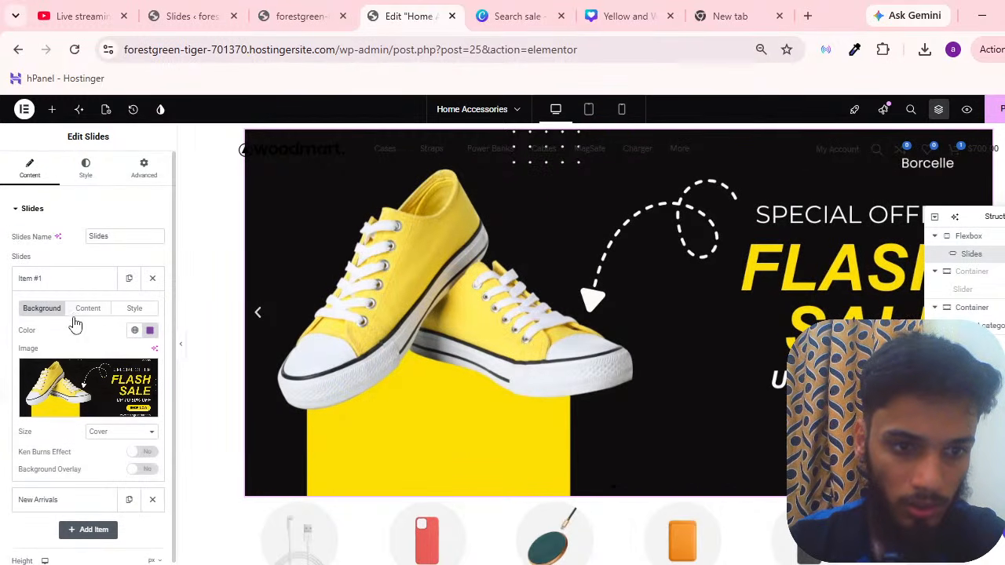
pyautogui.click(96, 281)
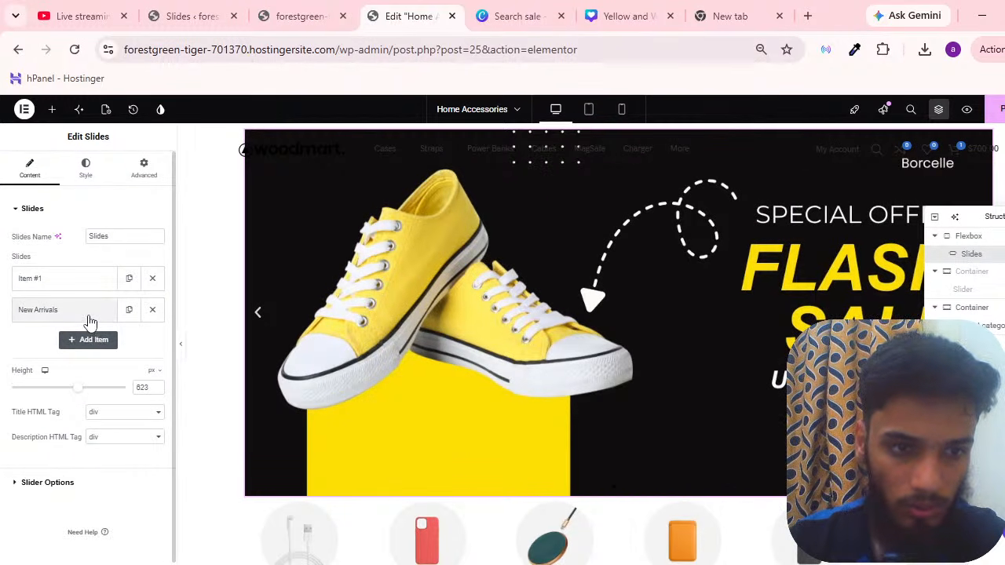
pyautogui.click(88, 312)
pyautogui.click(85, 167)
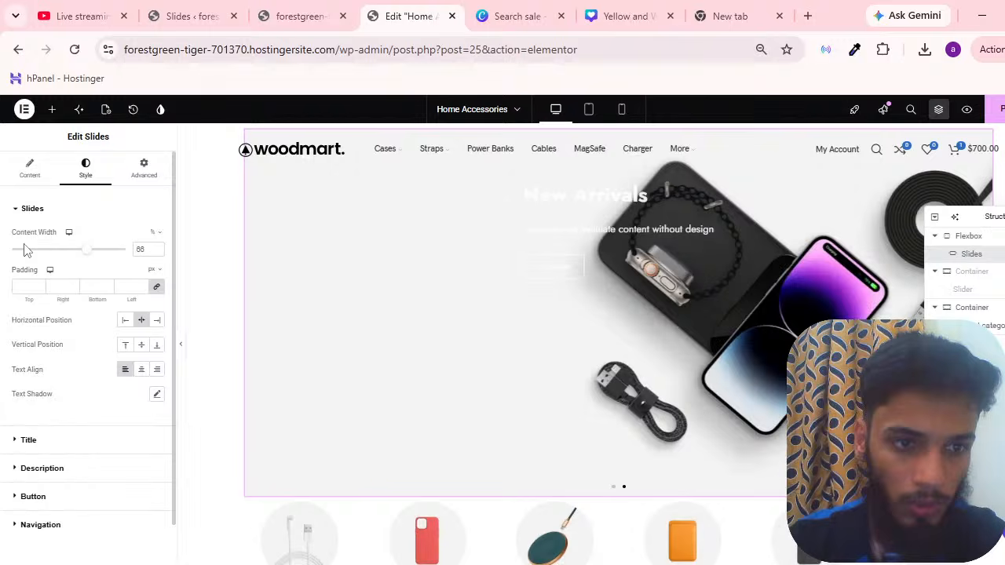
pyautogui.click(31, 171)
pyautogui.click(47, 480)
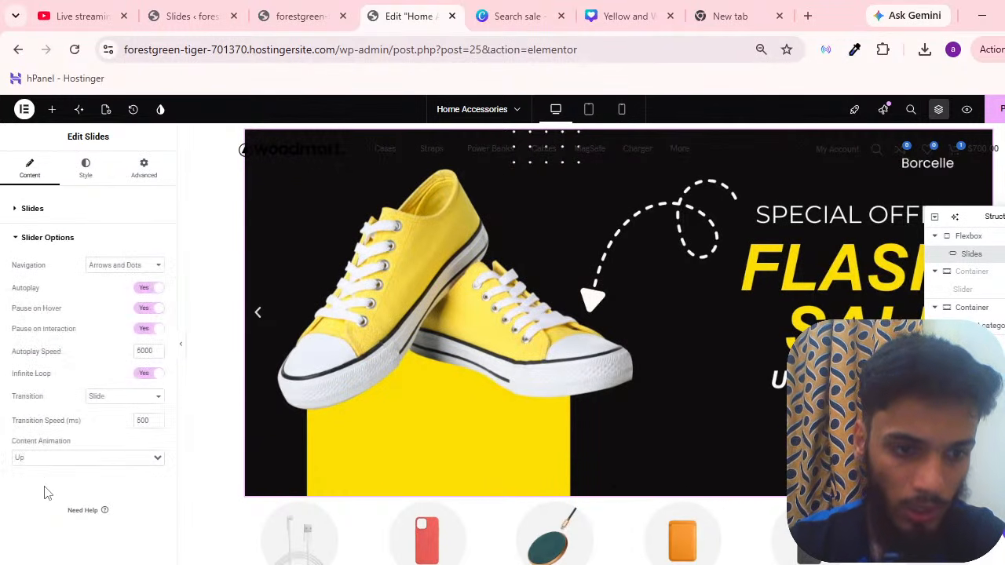
pyautogui.click(149, 288)
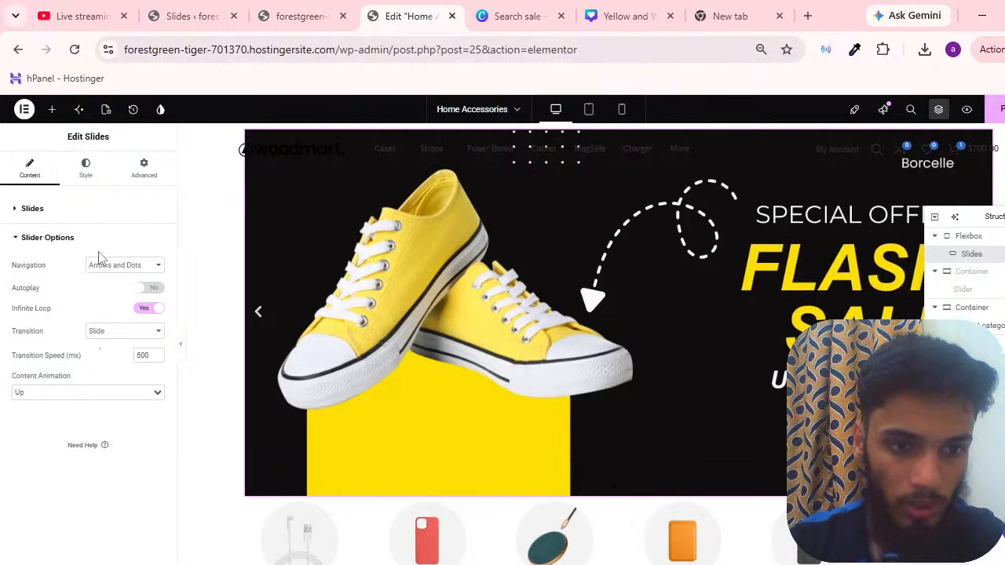
# Position the slides' content at the left horizontally and in the middle vertically
pyautogui.click(93, 176)
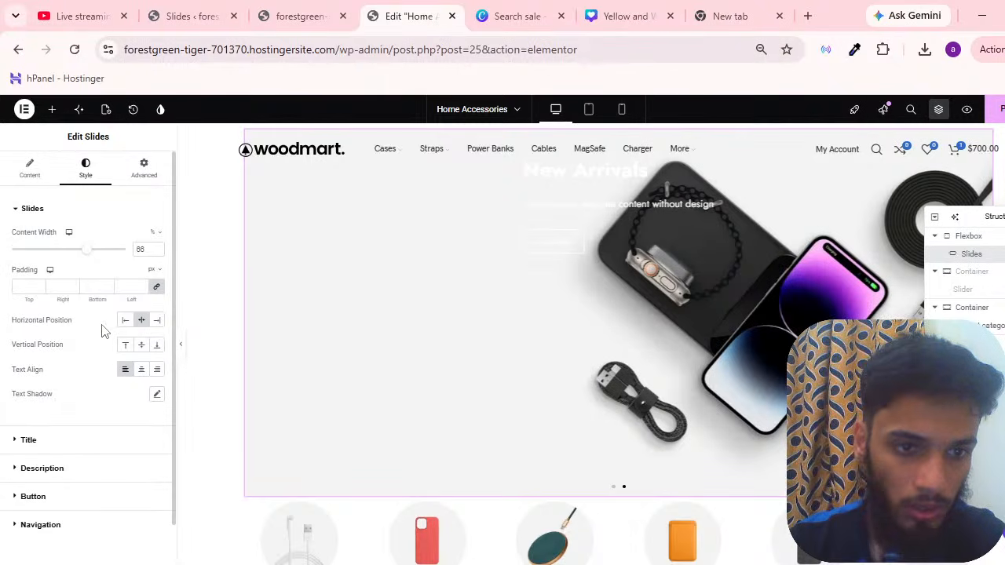
pyautogui.click(124, 322)
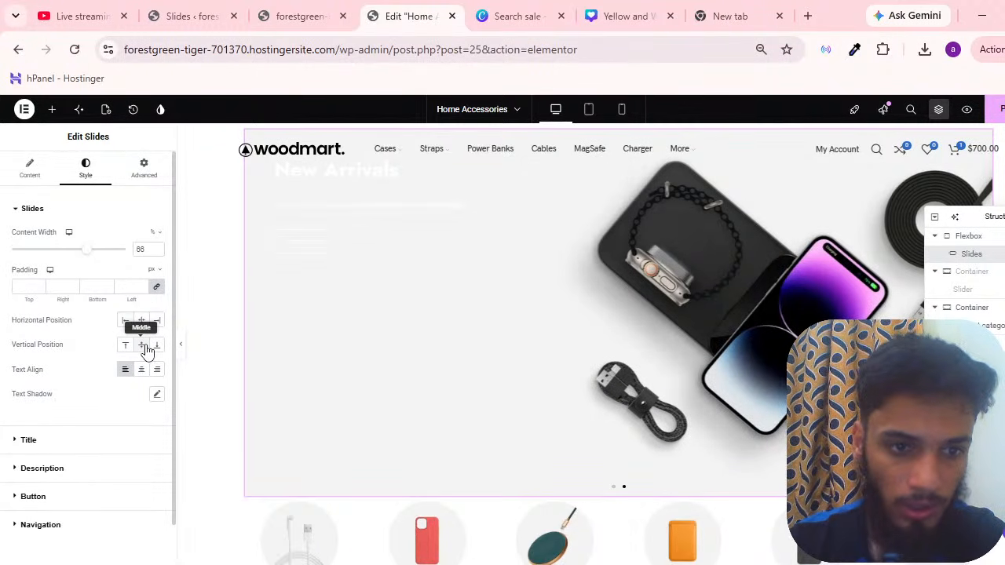
pyautogui.click(143, 346)
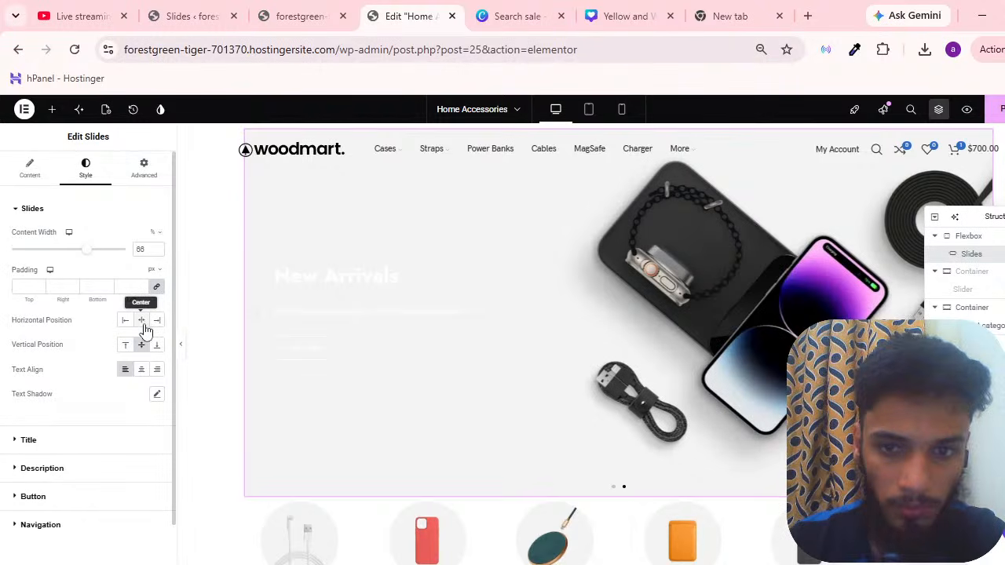
pyautogui.click(141, 321)
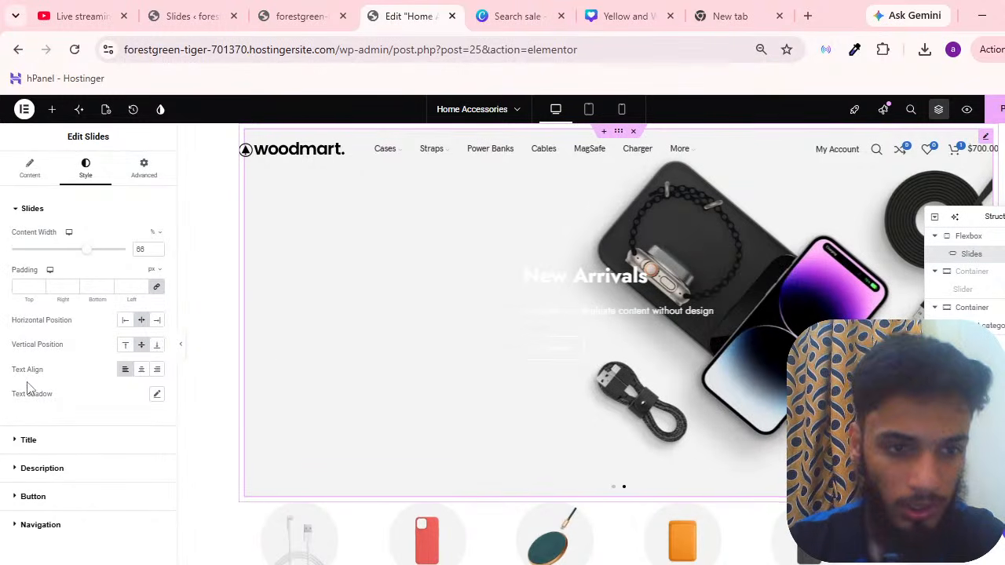
pyautogui.click(124, 322)
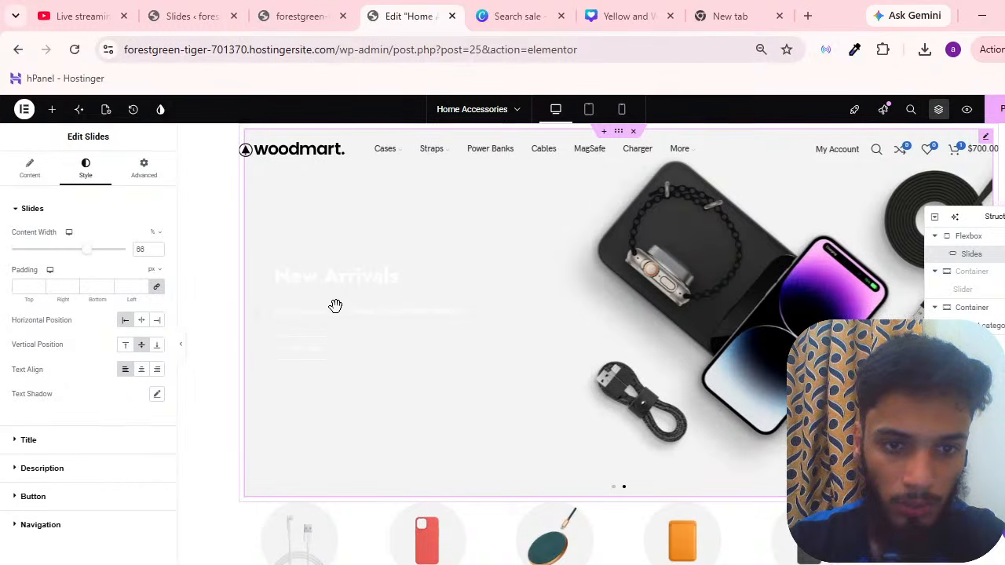
# Set the text color of the slides' title to black (#000000)
pyautogui.click(28, 441)
pyautogui.click(157, 303)
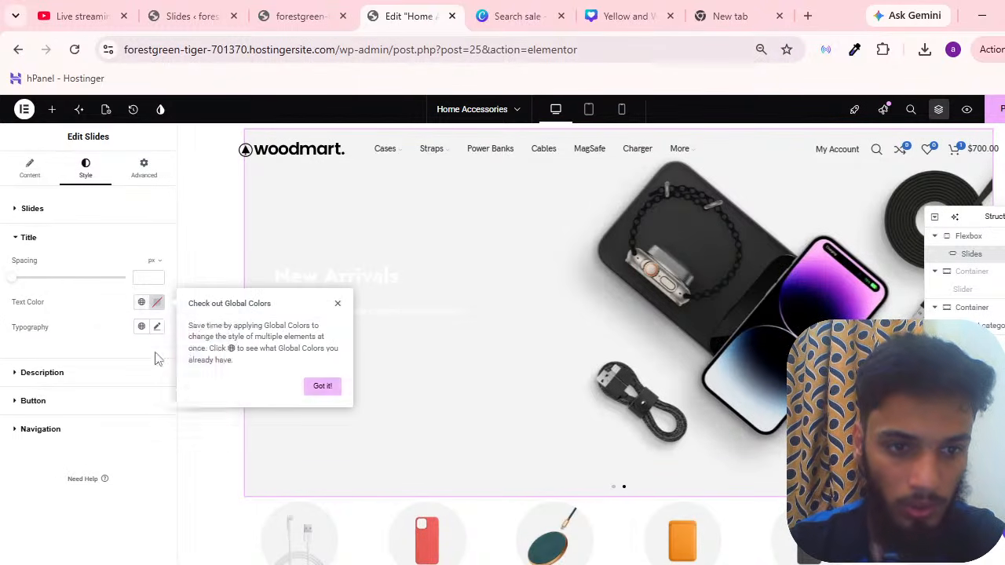
pyautogui.moveTo(180, 383); pyautogui.dragTo(24, 474)
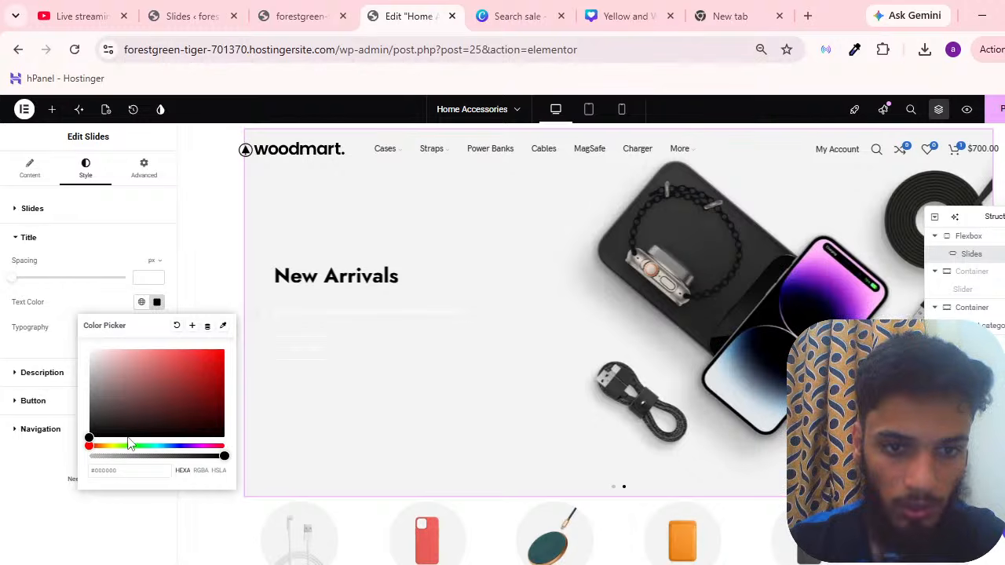
pyautogui.click(4, 482)
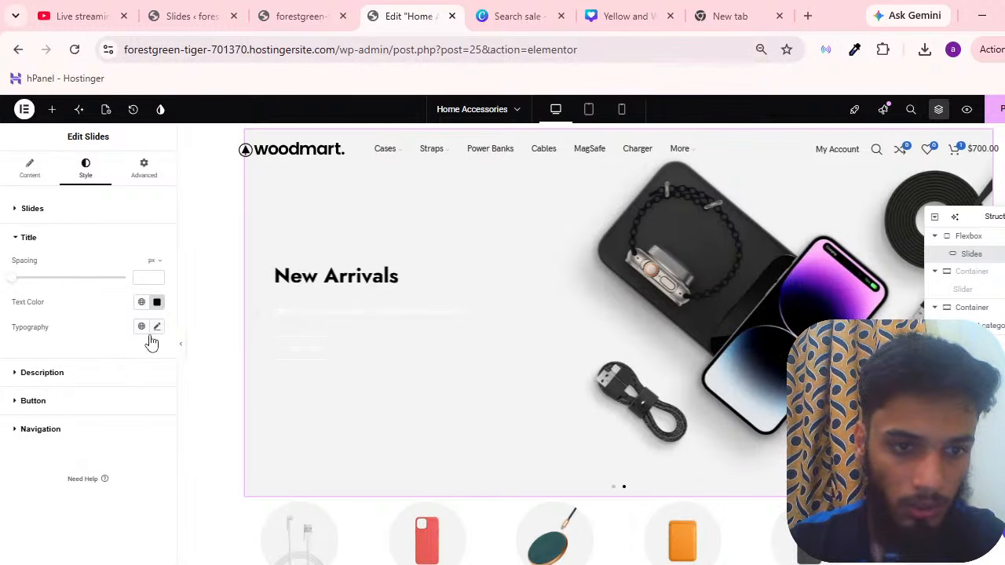
# Set the slides' title font size to 50 px and leave its font family at Default
pyautogui.click(157, 326)
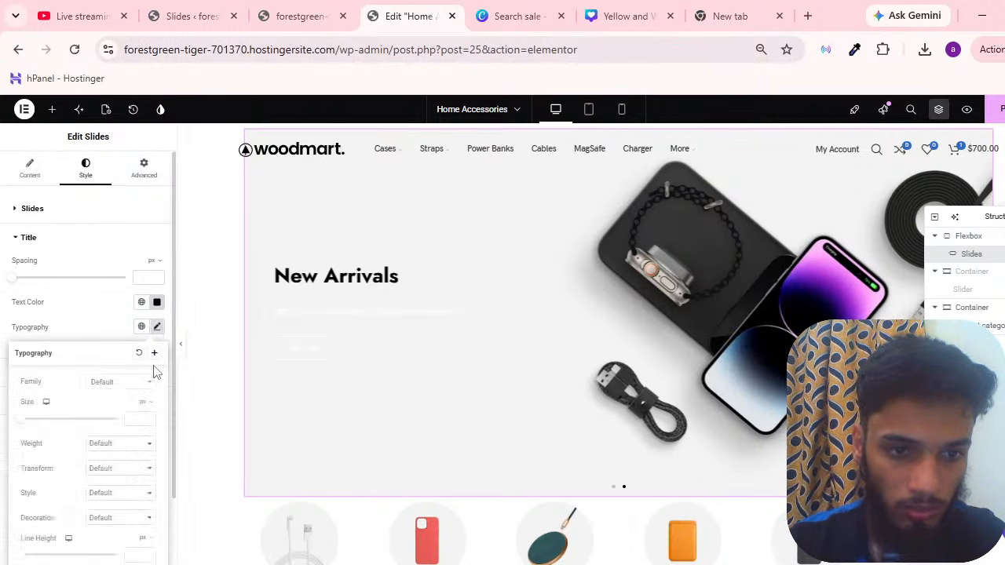
pyautogui.click(148, 418)
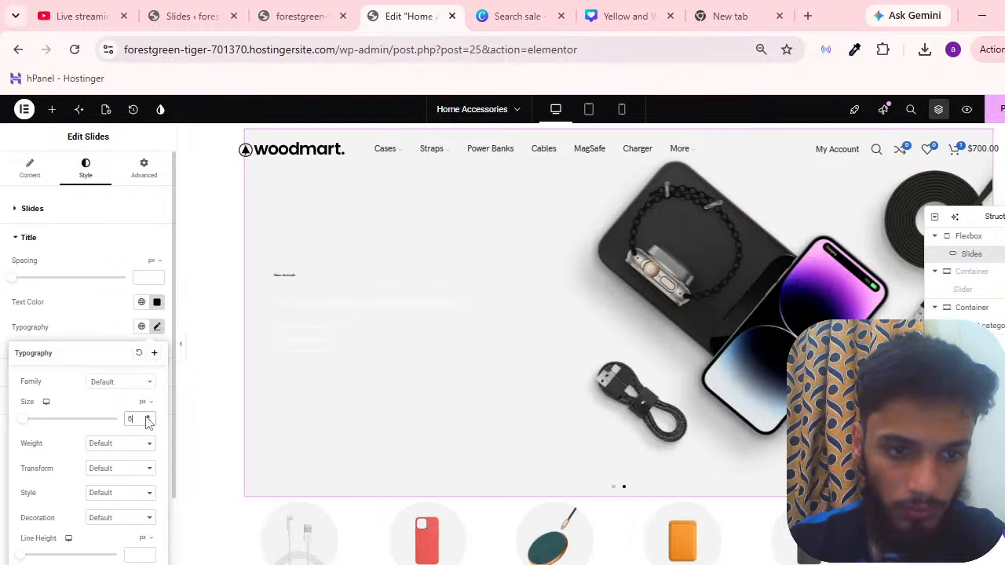
pyautogui.click(147, 417)
pyautogui.click(148, 417)
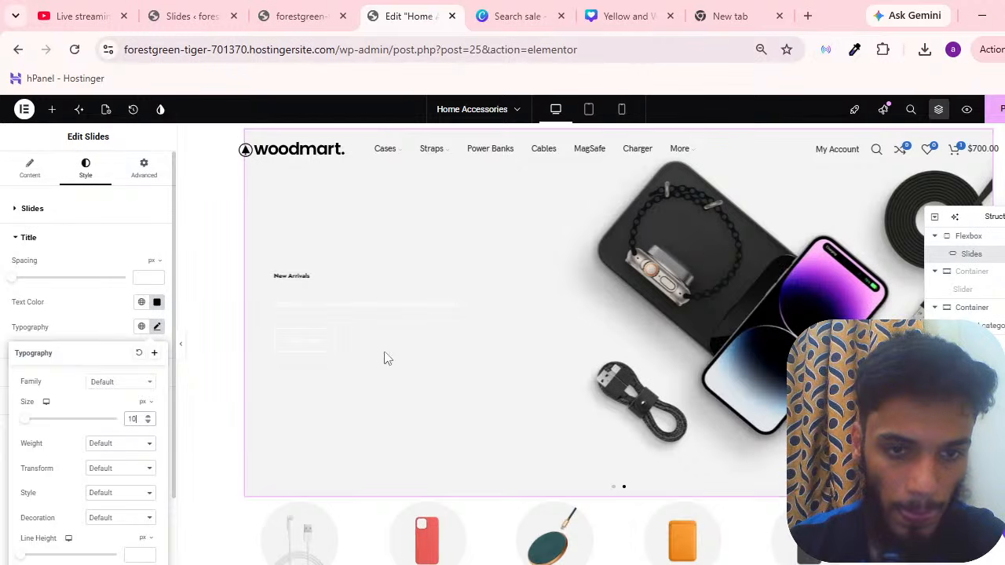
pyautogui.press('BackSpace')
pyautogui.press('BackSpace')
pyautogui.write('22')
pyautogui.doubleClick(142, 419)
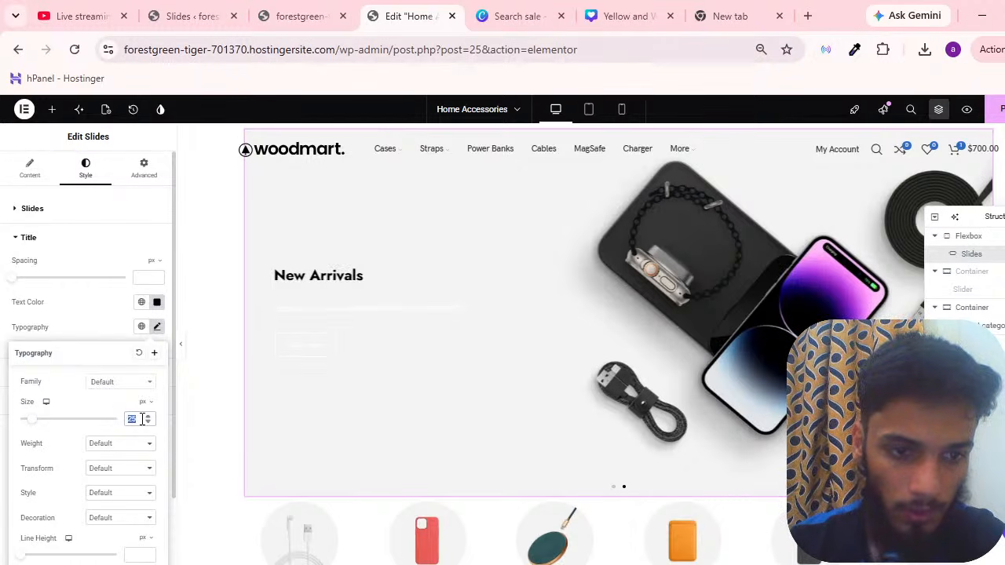
pyautogui.write('50')
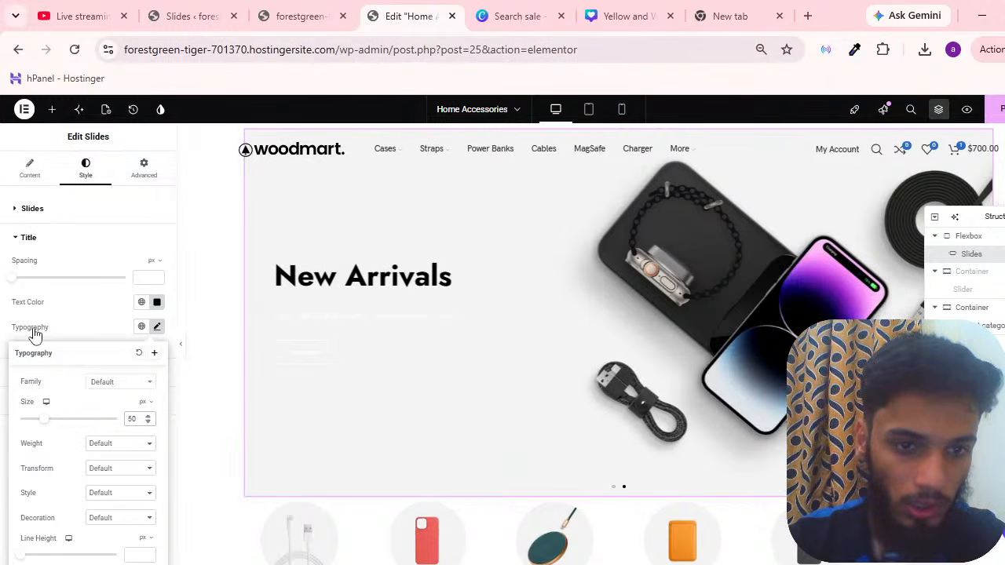
pyautogui.click(119, 385)
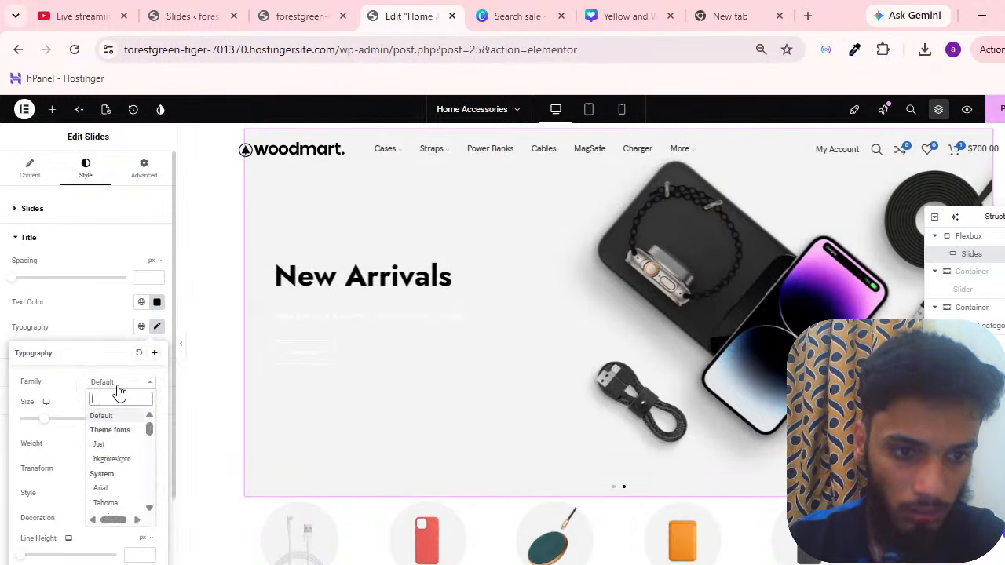
pyautogui.click(107, 322)
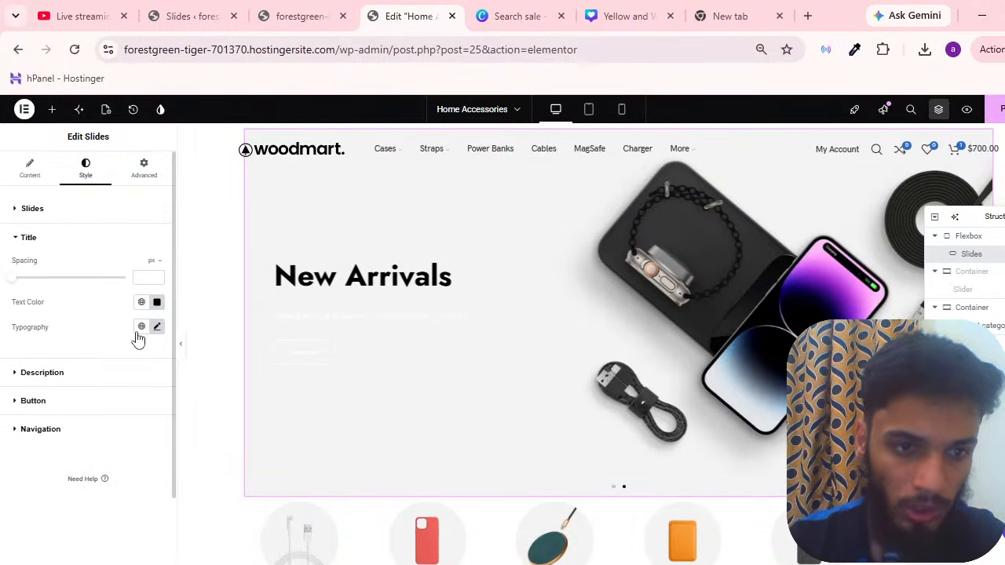
# Set the text color of the slides' description to black
pyautogui.click(112, 375)
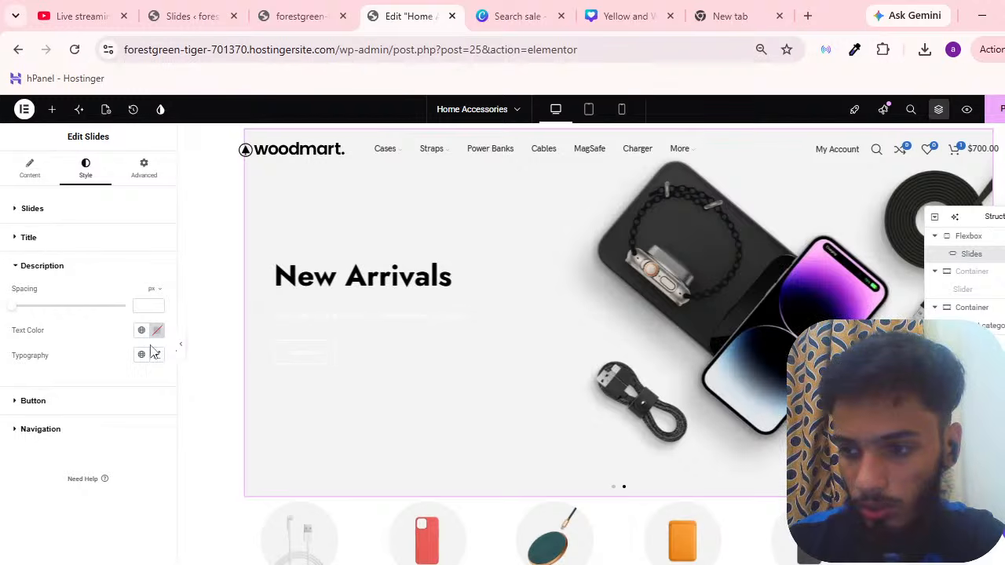
pyautogui.click(157, 330)
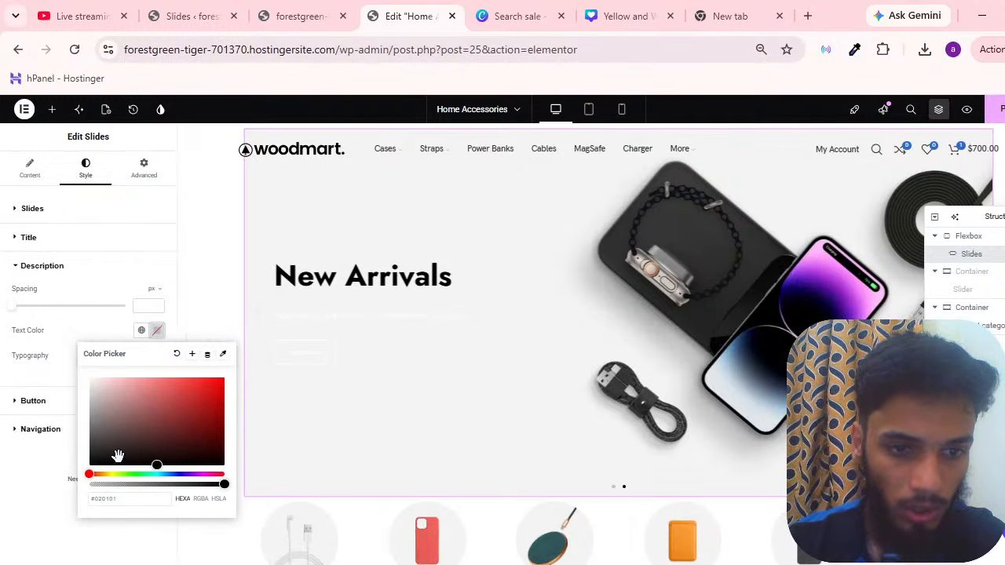
pyautogui.moveTo(118, 456); pyautogui.dragTo(55, 498)
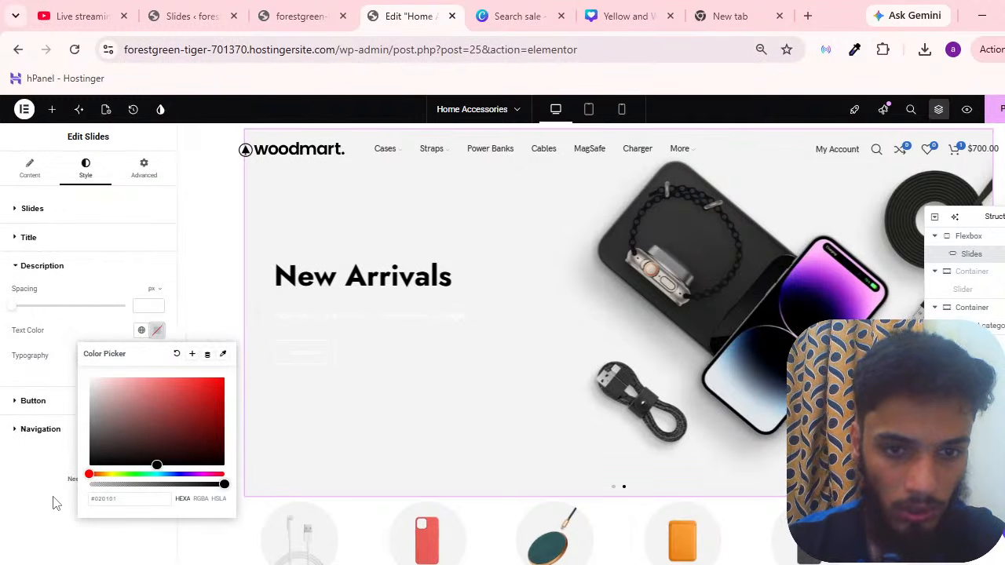
pyautogui.click(4, 503)
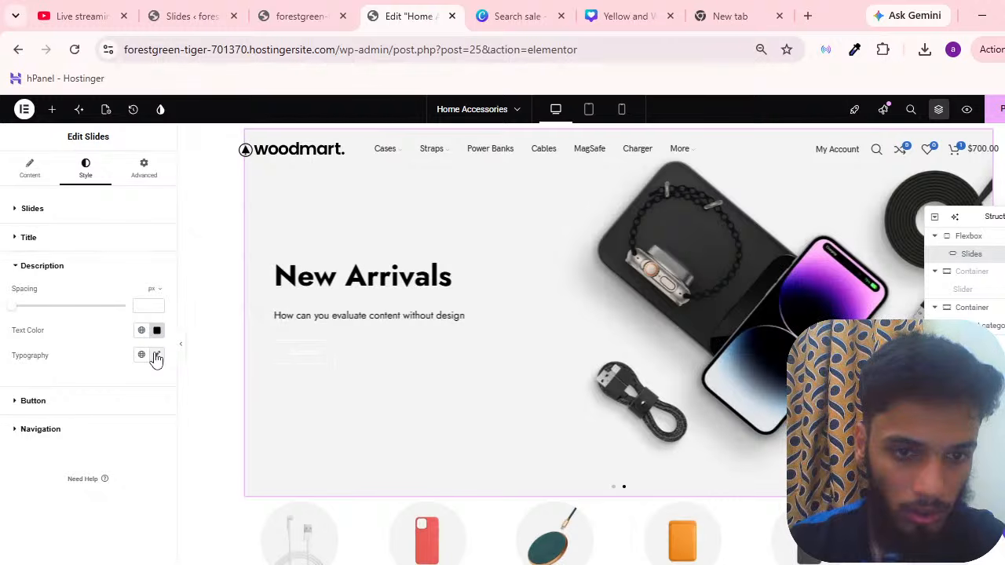
# Set the slides' description typography to a 30 px size and the Georgia font family
pyautogui.click(156, 355)
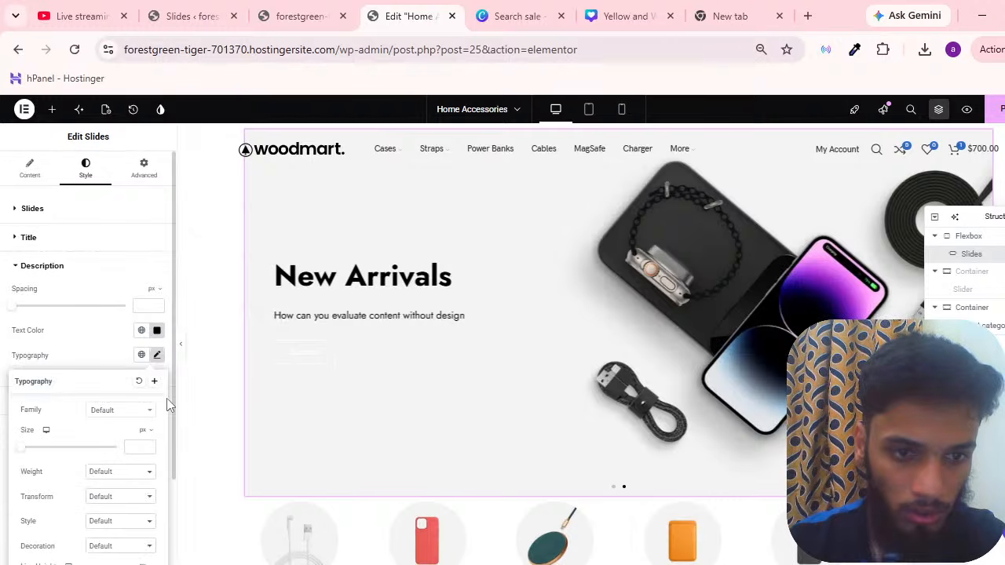
pyautogui.click(139, 448)
pyautogui.write('30')
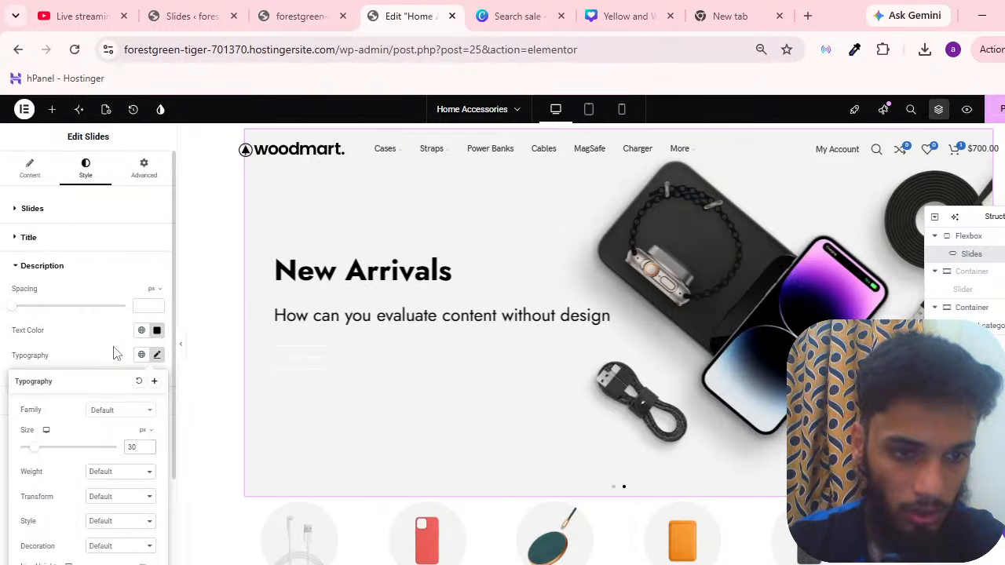
pyautogui.click(158, 354)
pyautogui.click(162, 359)
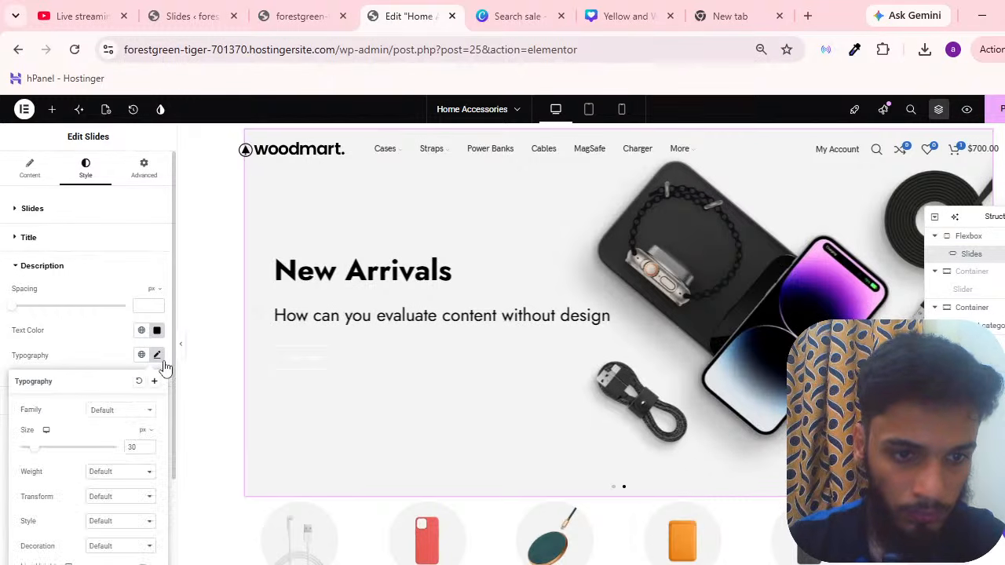
pyautogui.click(144, 412)
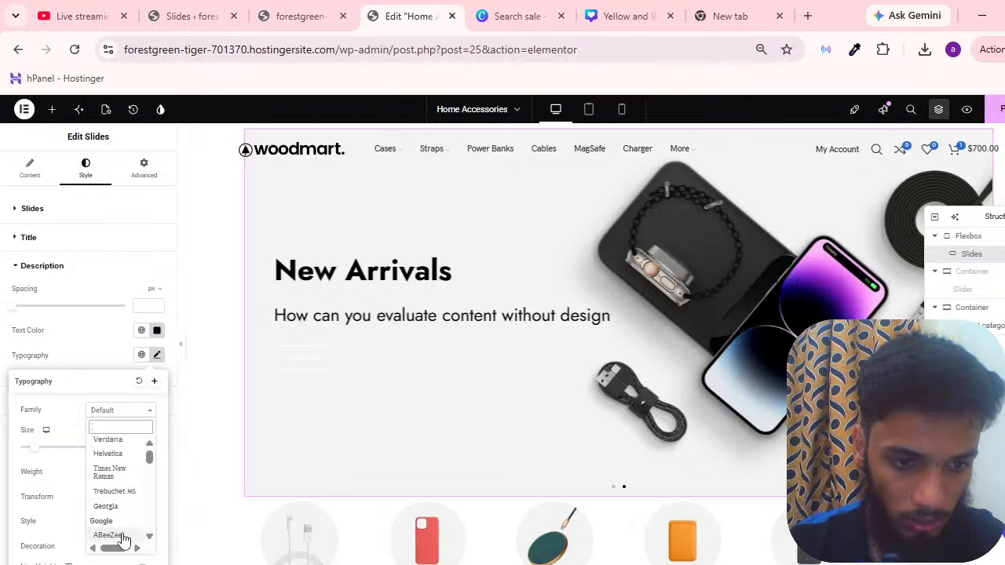
pyautogui.click(109, 507)
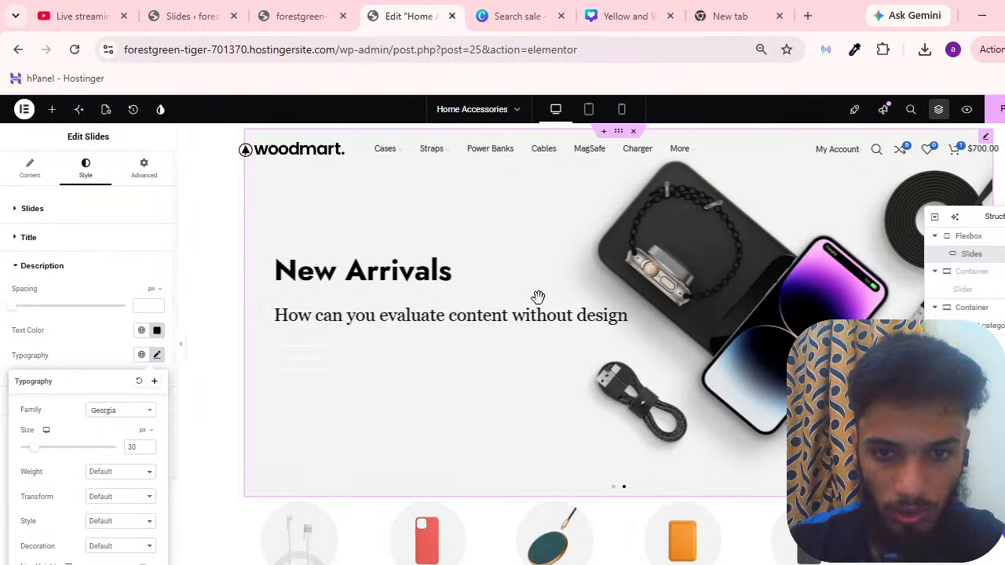
pyautogui.click(256, 333)
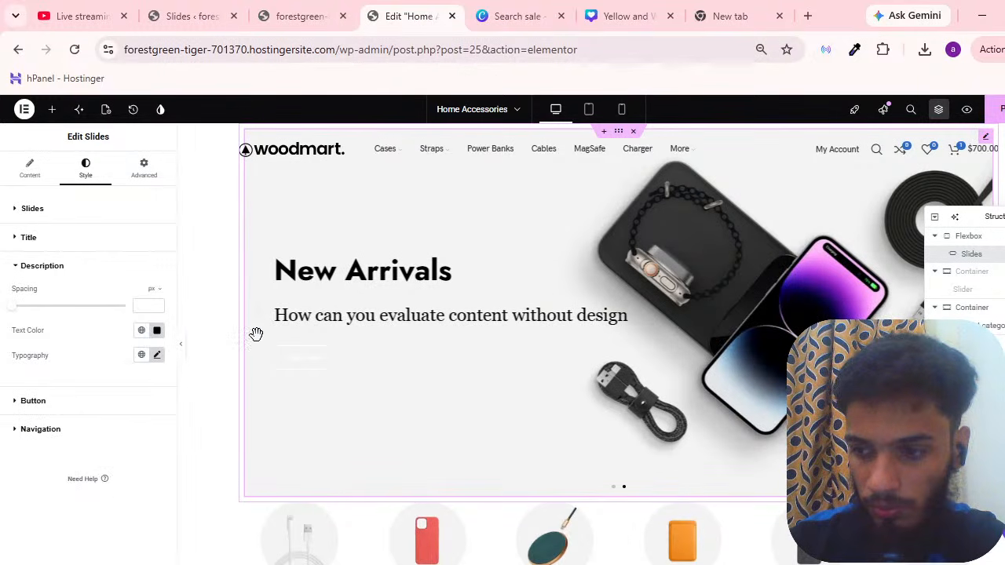
# Set the normal-state text color of the slides' button to white
pyautogui.click(168, 402)
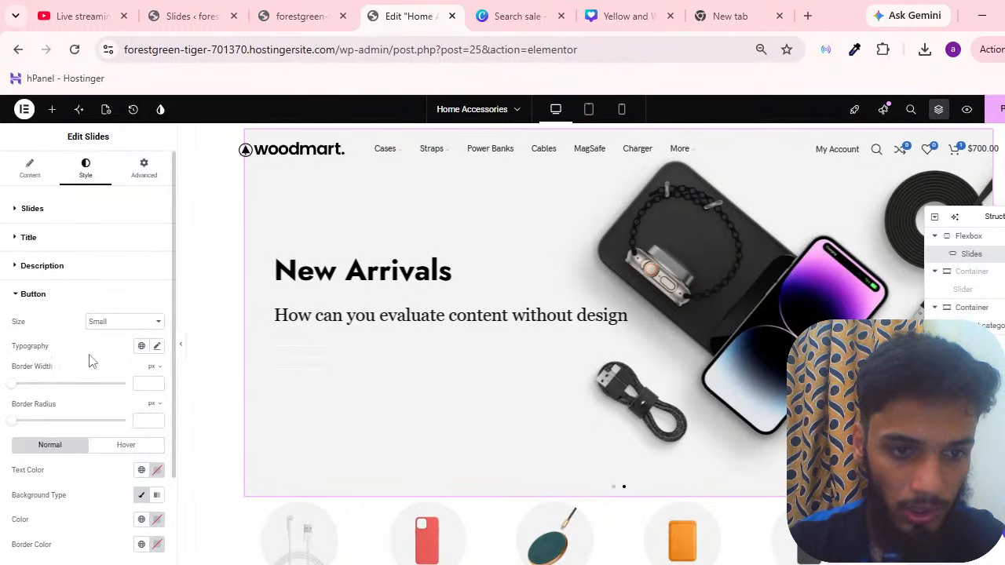
pyautogui.scroll(-2, 91, 361)
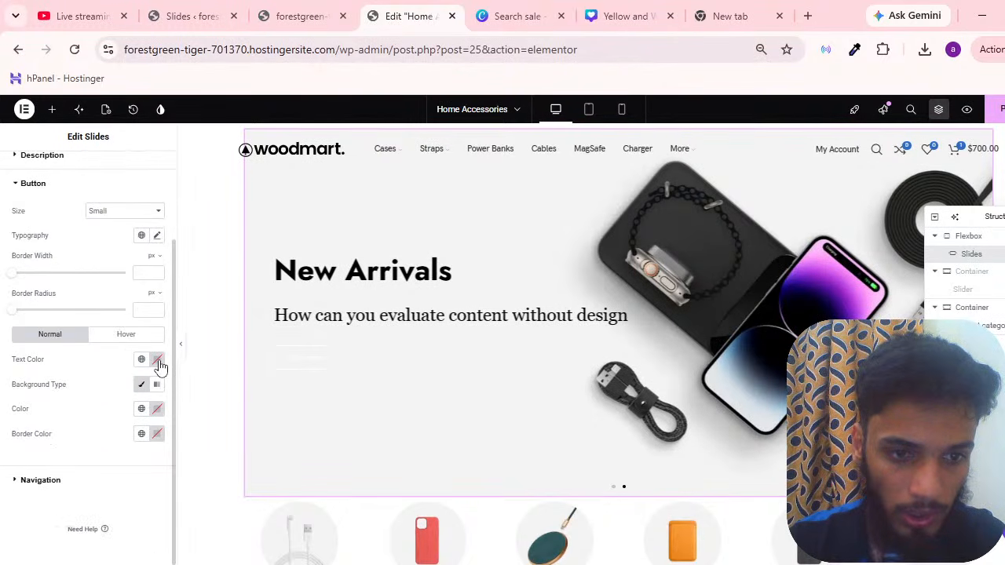
pyautogui.click(157, 360)
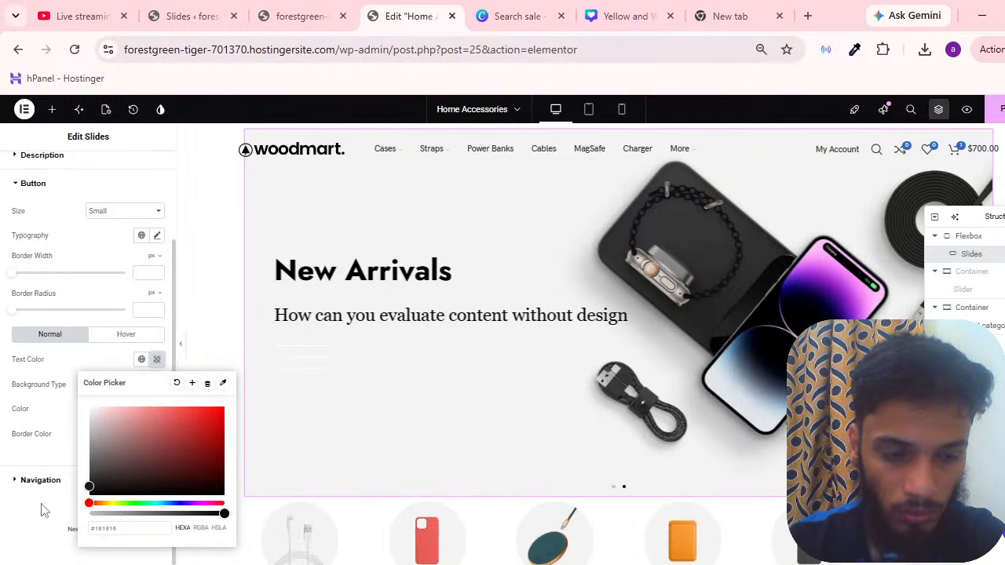
pyautogui.moveTo(41, 510); pyautogui.dragTo(77, 401)
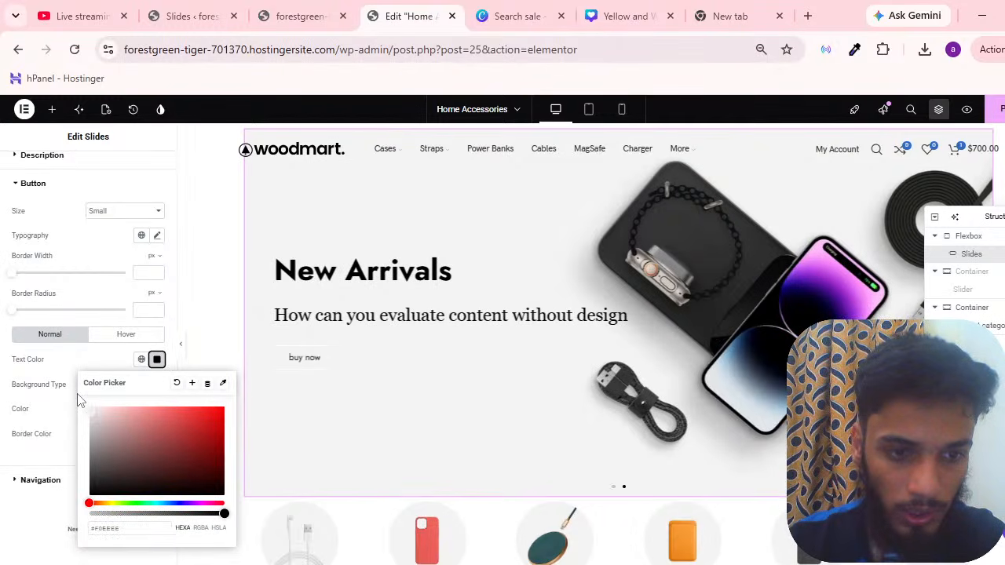
pyautogui.click(77, 401)
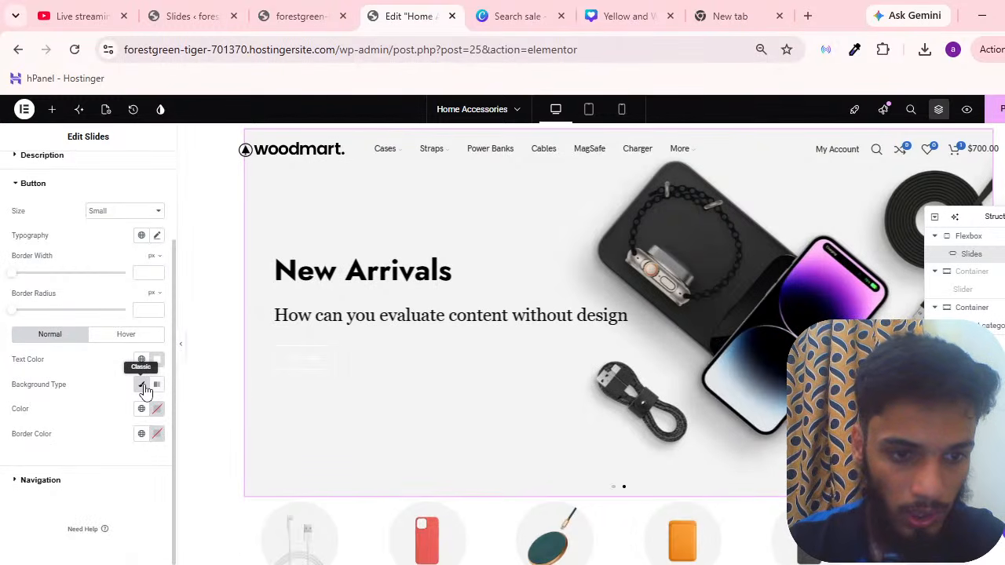
# Fill the slides' button with a black (#000000) background color in its normal state
pyautogui.click(157, 412)
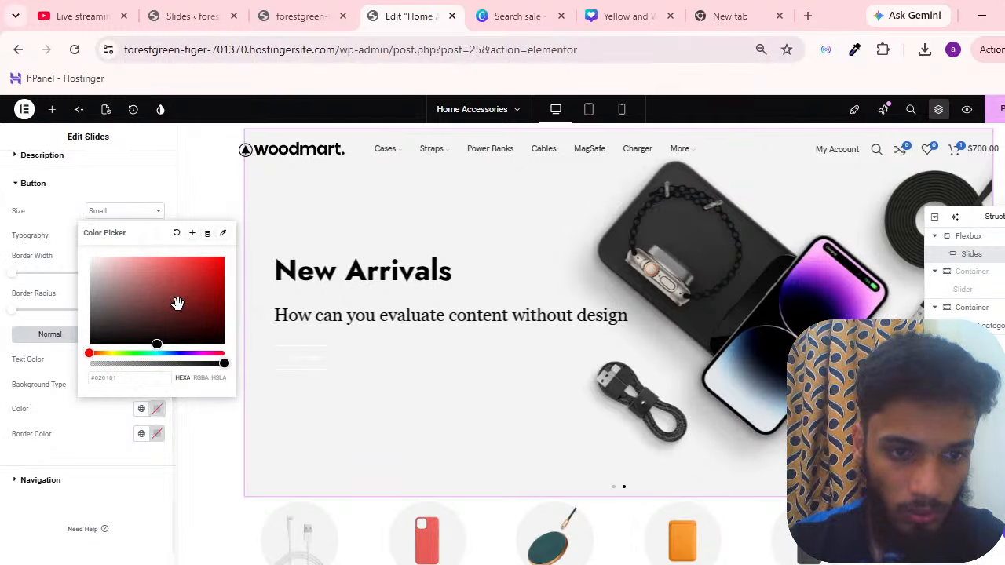
pyautogui.click(186, 296)
pyautogui.moveTo(73, 354); pyautogui.dragTo(60, 357)
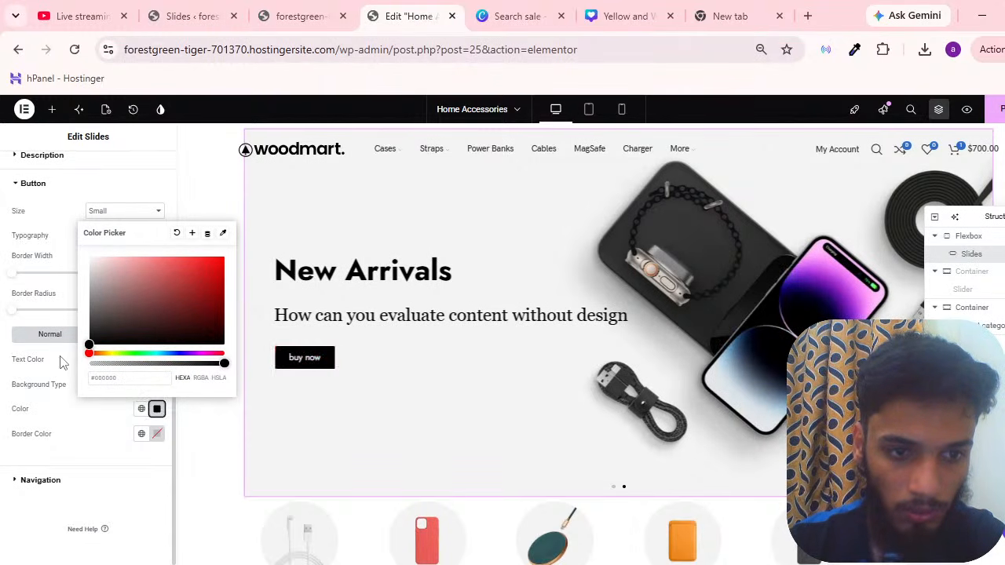
pyautogui.click(35, 378)
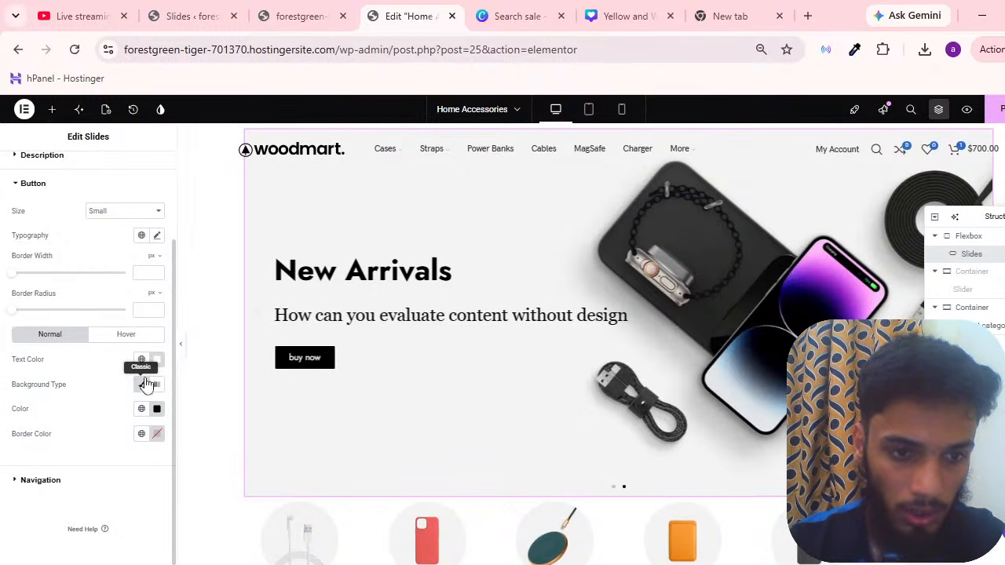
# Try the Medium size for the slides' button and swipe between the slides to preview it
pyautogui.click(110, 213)
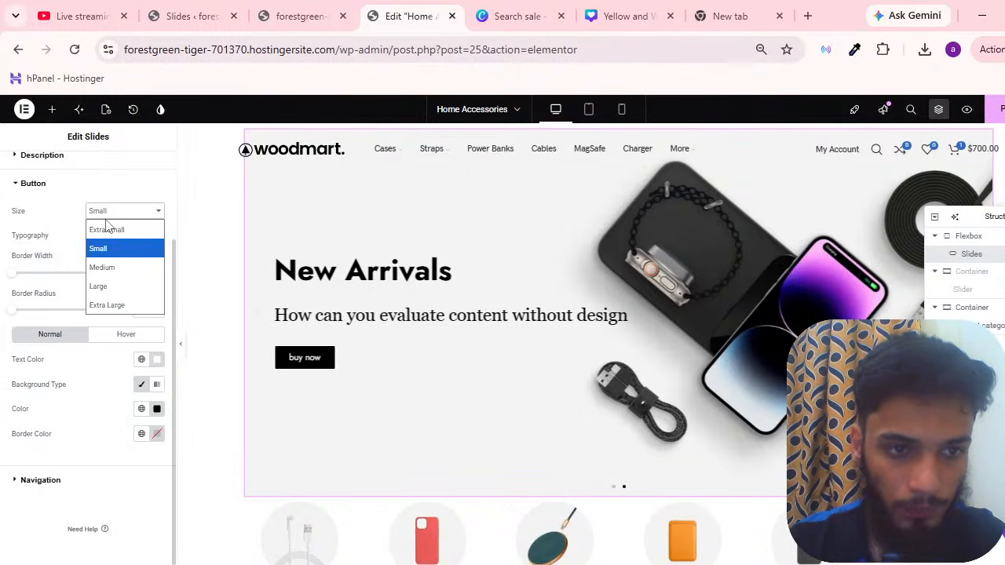
pyautogui.click(112, 265)
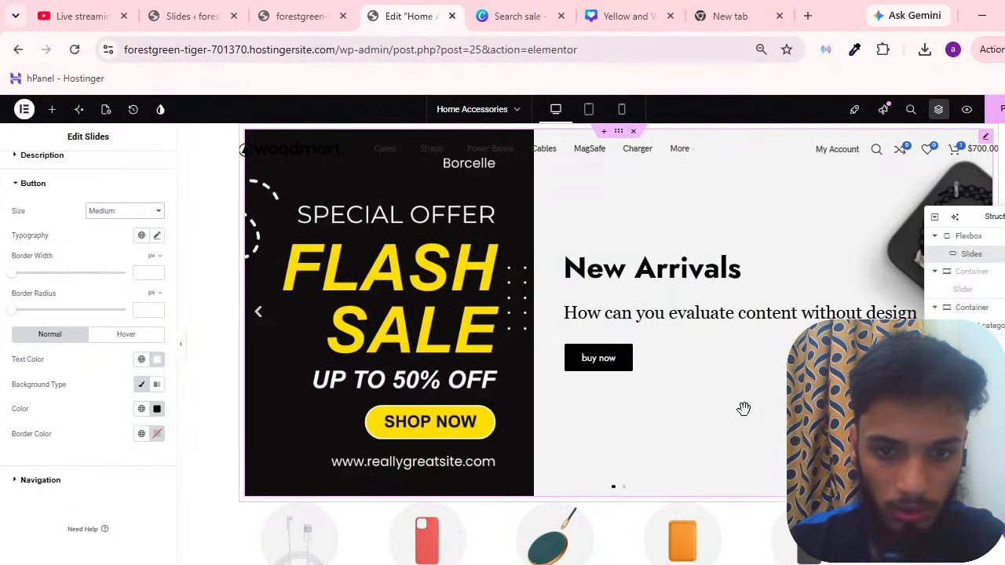
pyautogui.moveTo(743, 409); pyautogui.dragTo(560, 408)
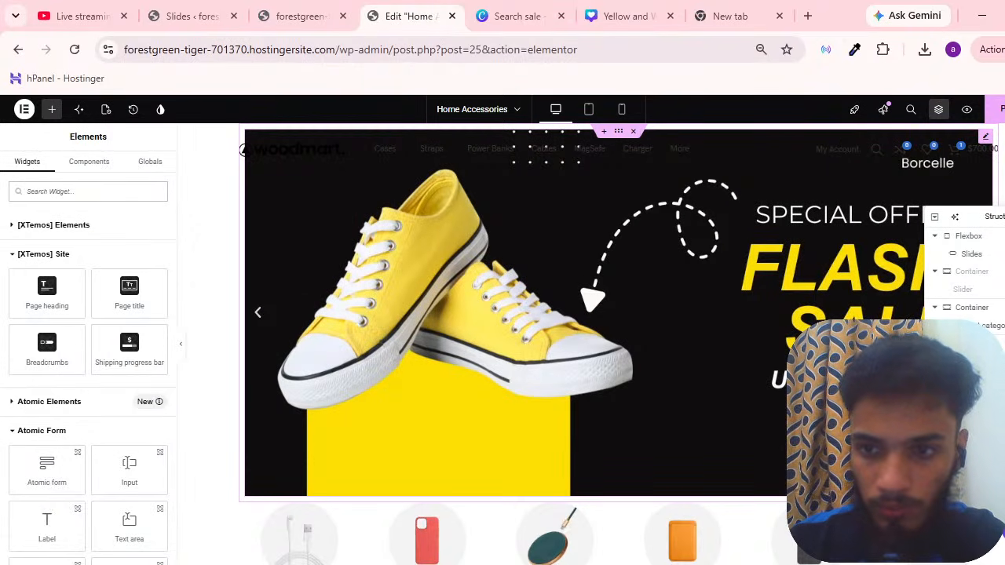
pyautogui.click(985, 253)
pyautogui.moveTo(774, 291); pyautogui.dragTo(440, 311)
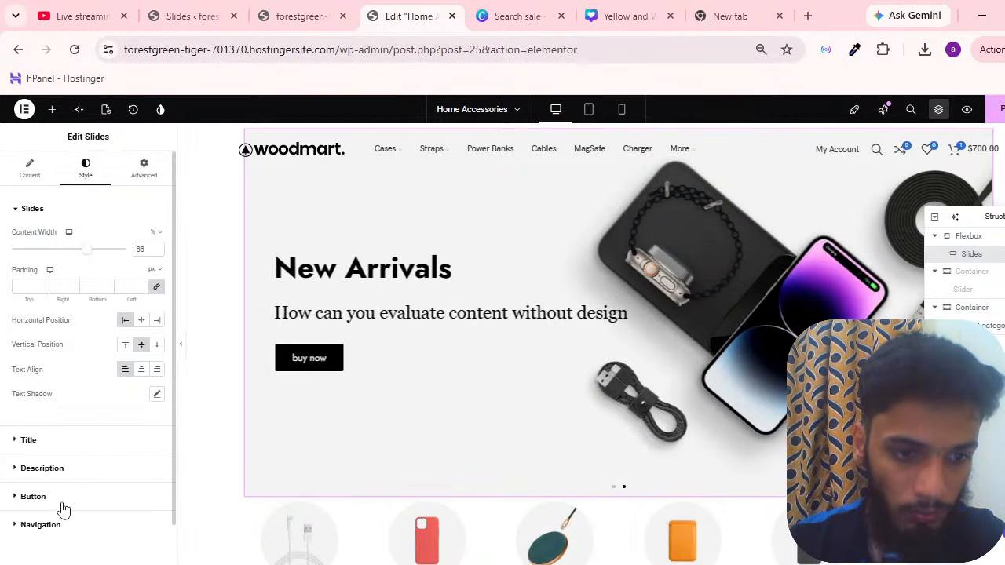
# Set the size of the slides' button to Large
pyautogui.click(88, 496)
pyautogui.scroll(-3, 111, 444)
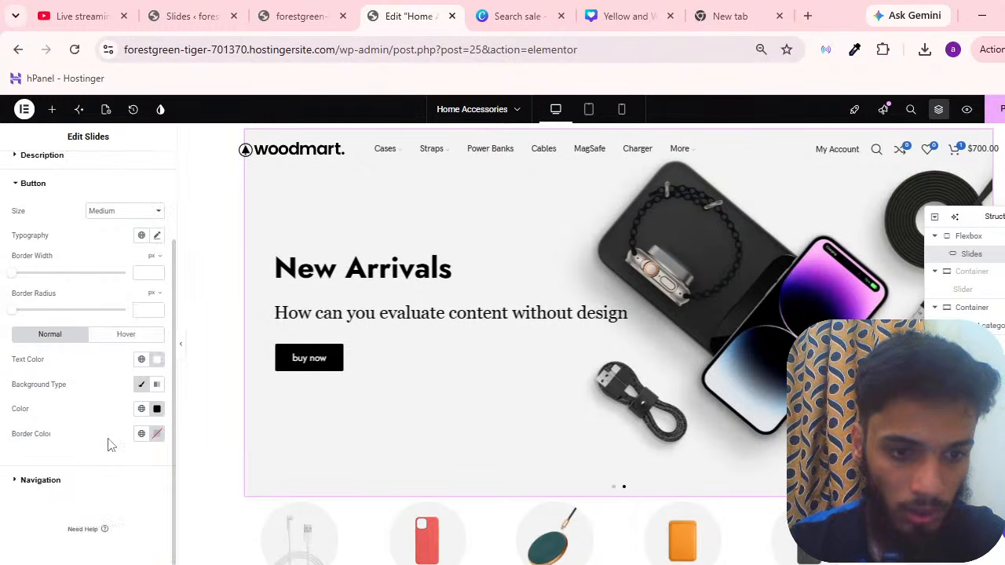
pyautogui.scroll(3, 117, 402)
pyautogui.click(126, 333)
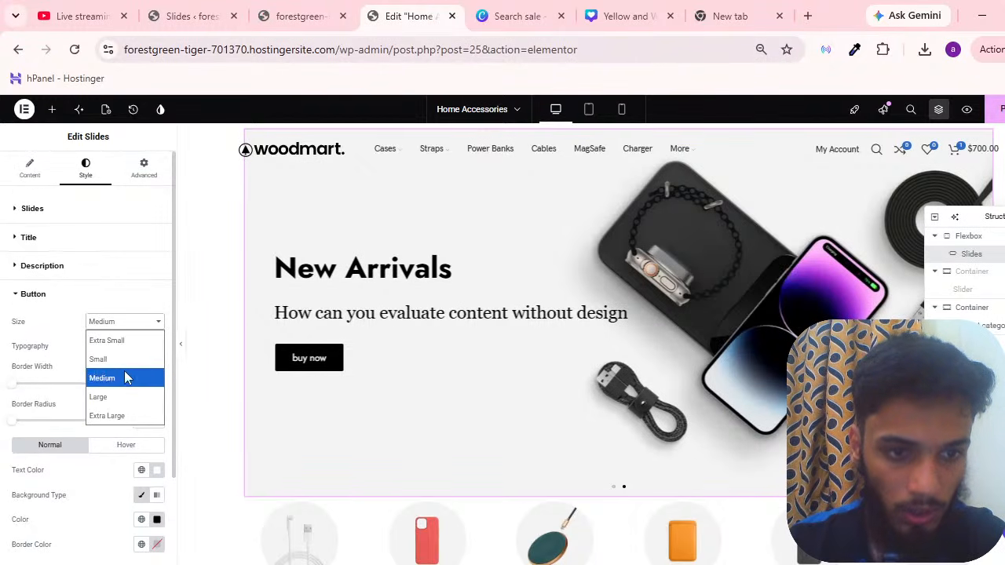
pyautogui.click(123, 396)
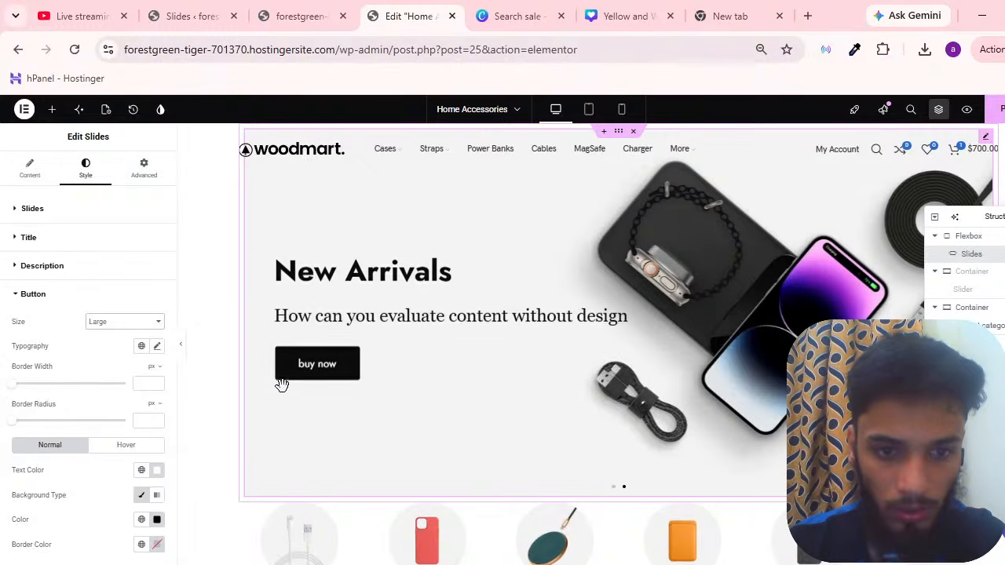
pyautogui.click(41, 299)
pyautogui.click(83, 294)
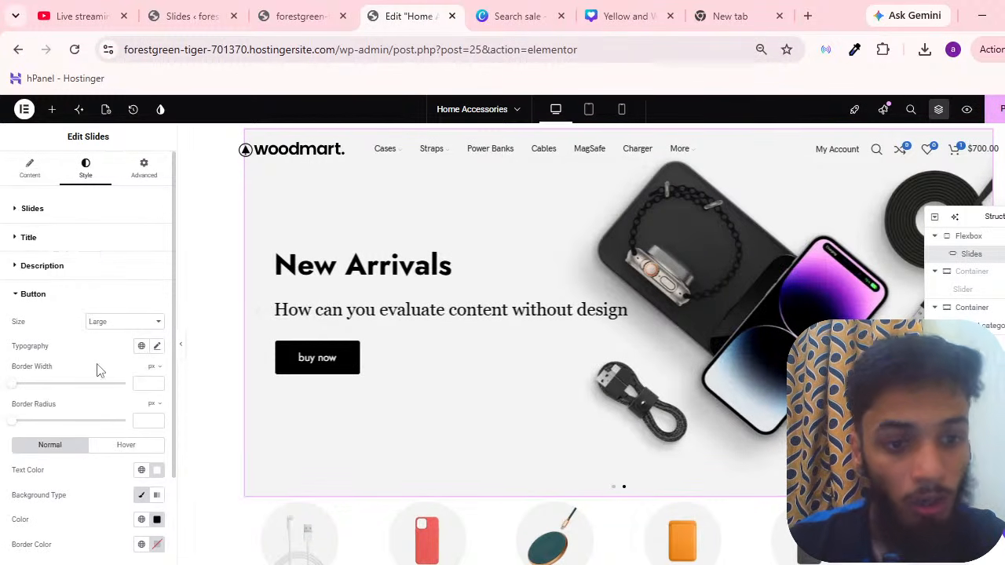
pyautogui.click(84, 270)
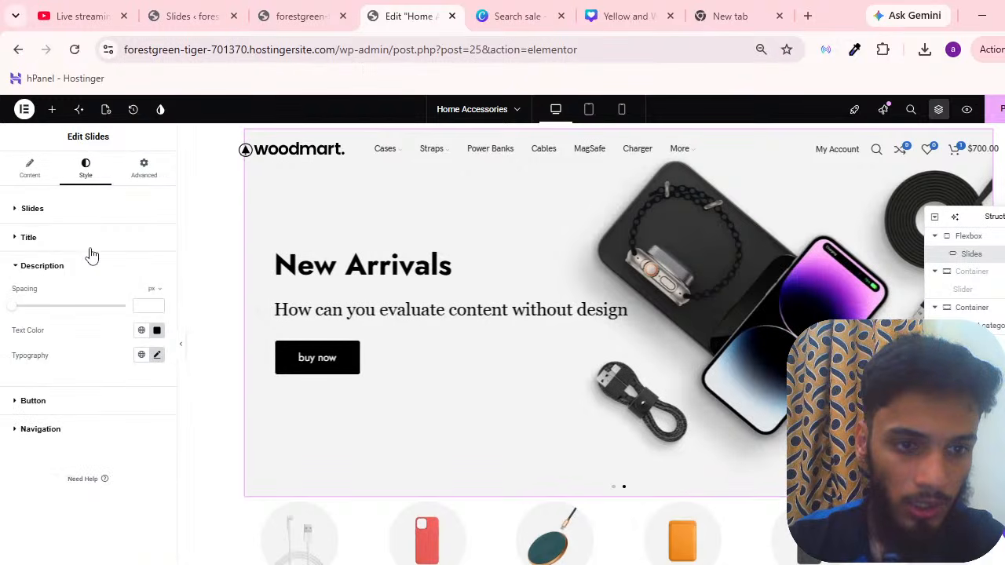
pyautogui.click(90, 401)
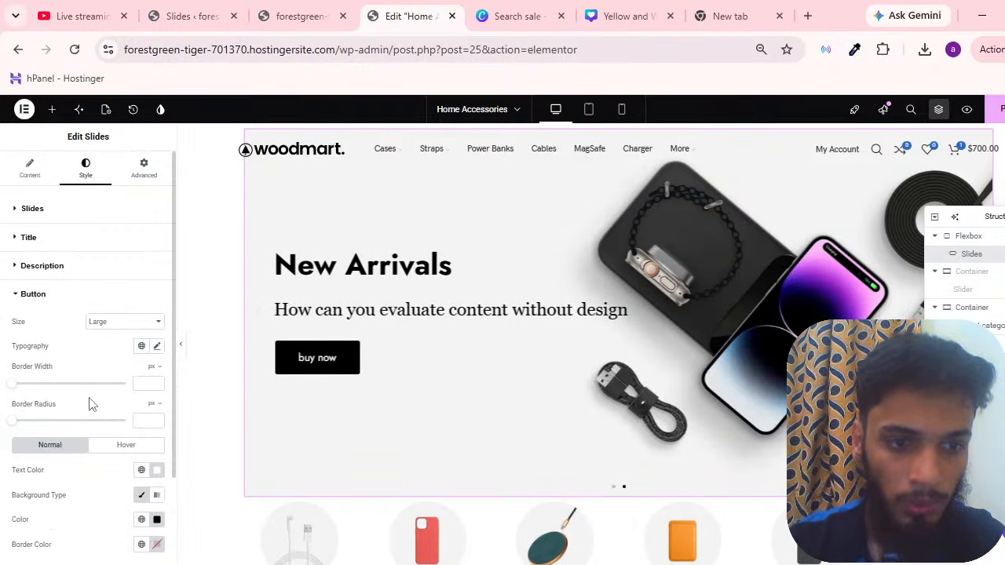
pyautogui.scroll(-2, 93, 408)
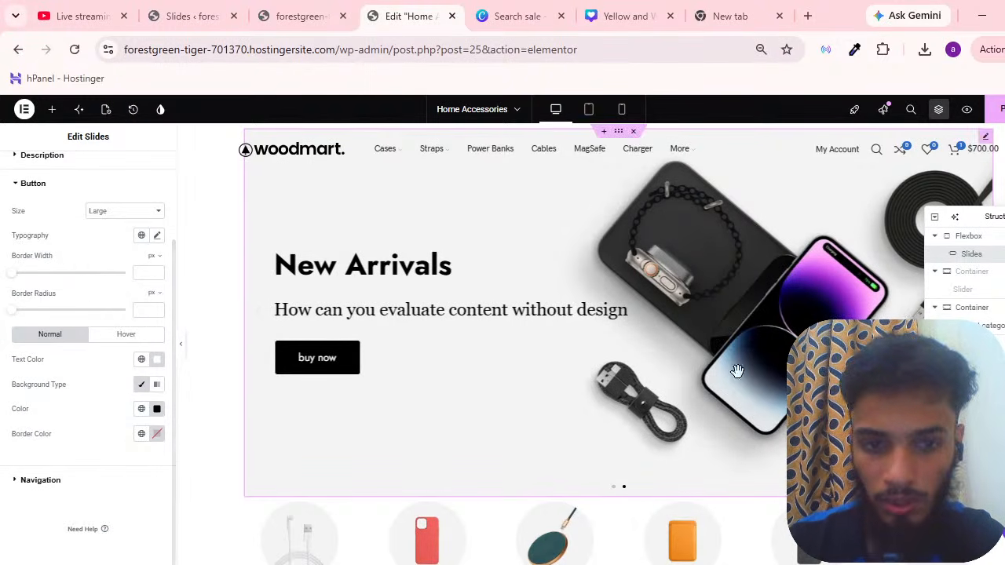
pyautogui.scroll(2, 94, 361)
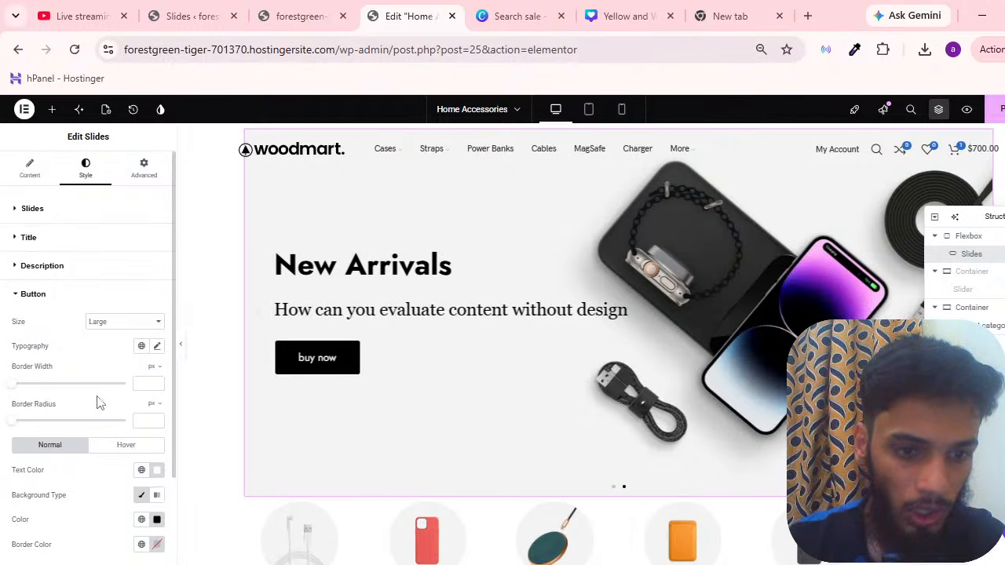
# Set the slides' button hover state to a red (#FF0202) background and near-black (#020101) text
pyautogui.click(122, 447)
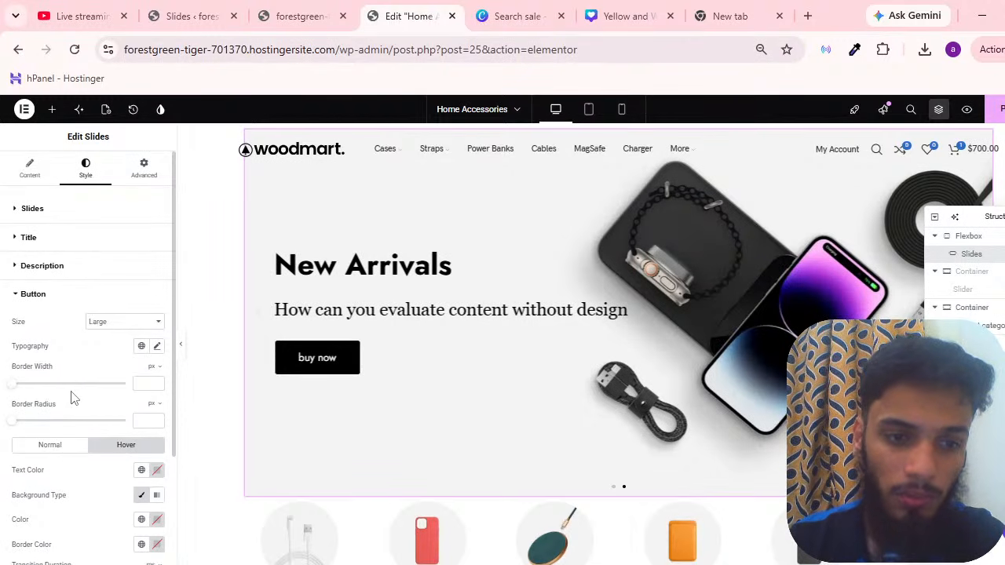
pyautogui.scroll(-2, 39, 392)
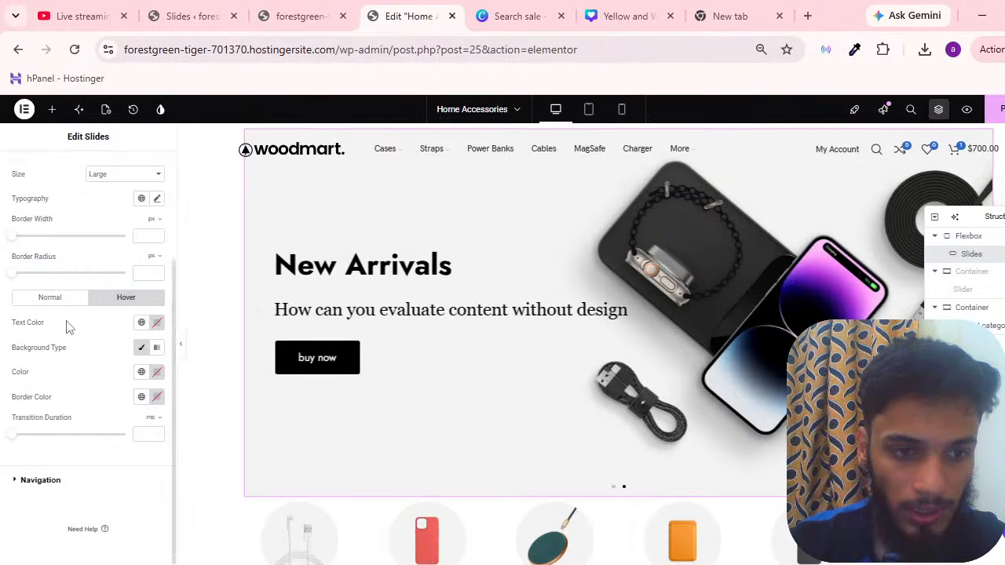
pyautogui.click(157, 373)
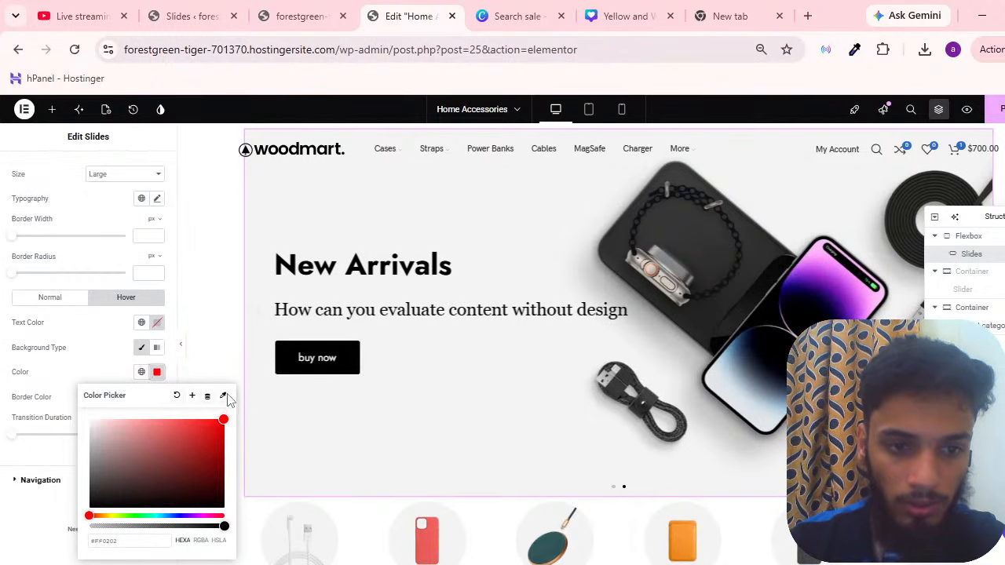
pyautogui.click(149, 371)
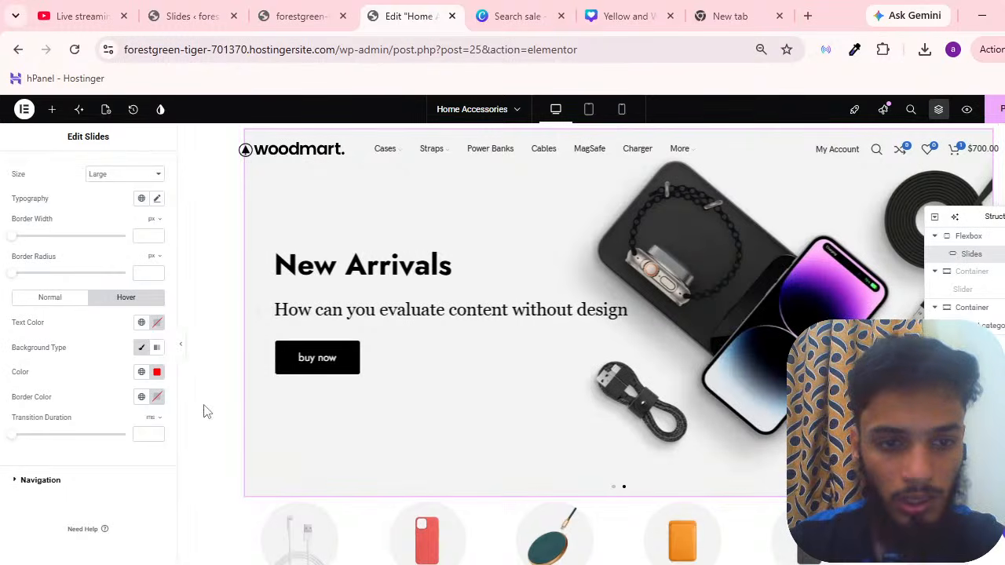
pyautogui.click(158, 322)
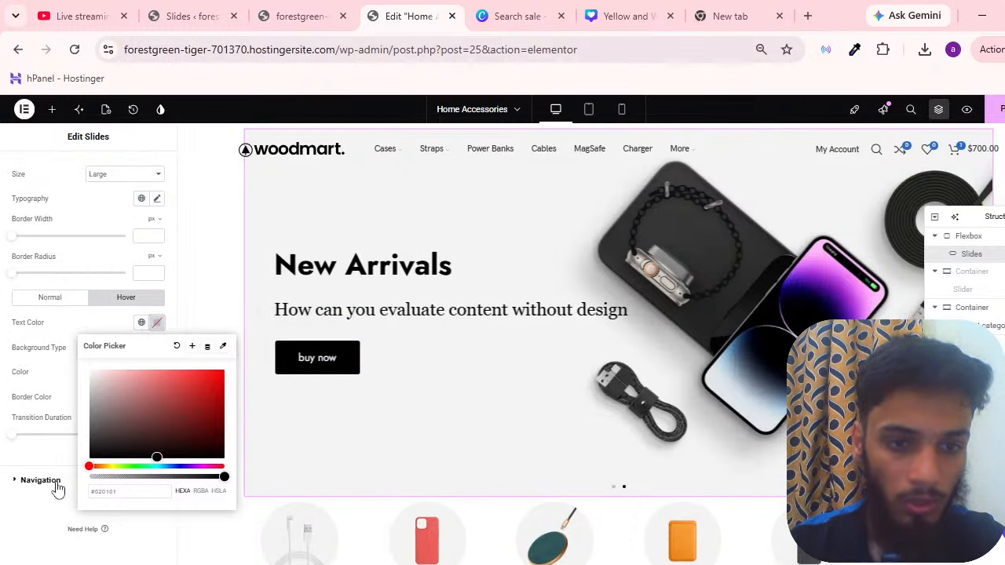
# Review the slider's arrow, pagination and button style options, and look over the product sections below the slider
pyautogui.click(16, 479)
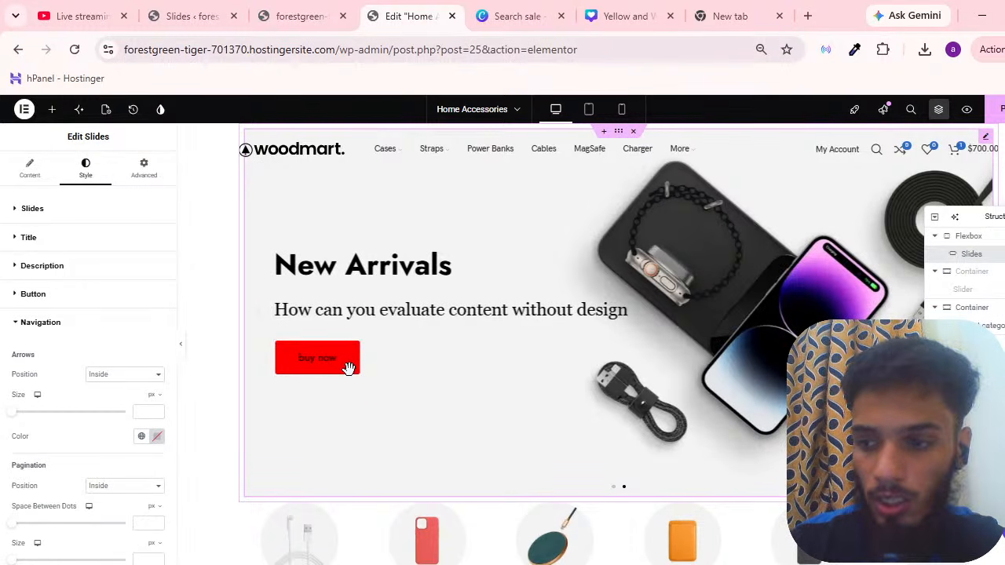
pyautogui.scroll(-2, 86, 392)
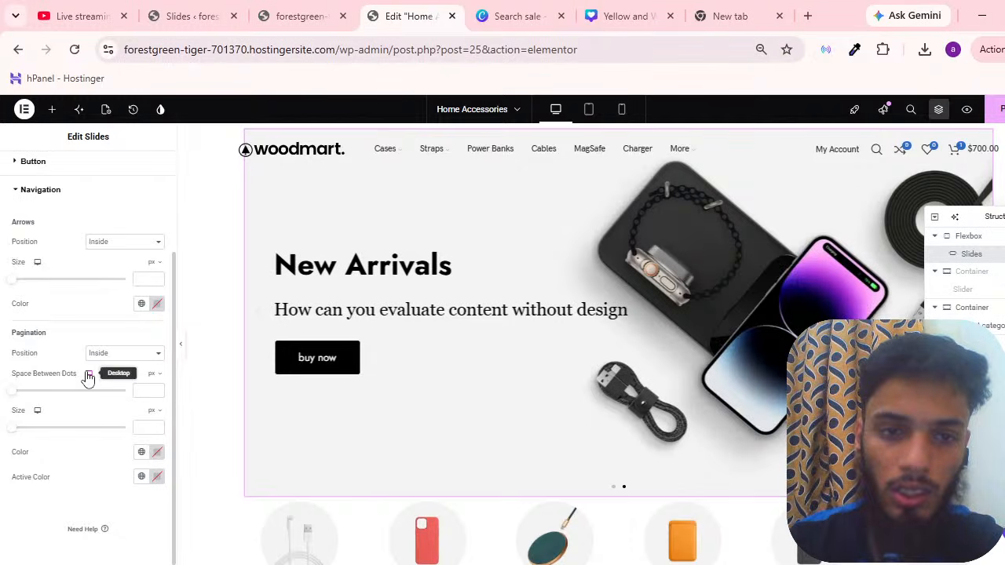
pyautogui.scroll(2, 48, 375)
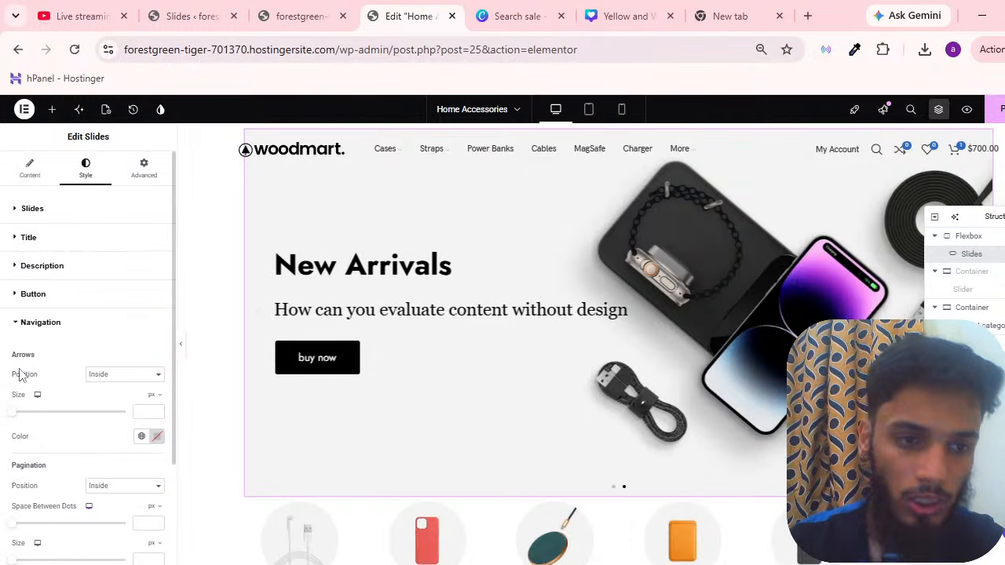
pyautogui.click(10, 298)
pyautogui.scroll(-6, 353, 338)
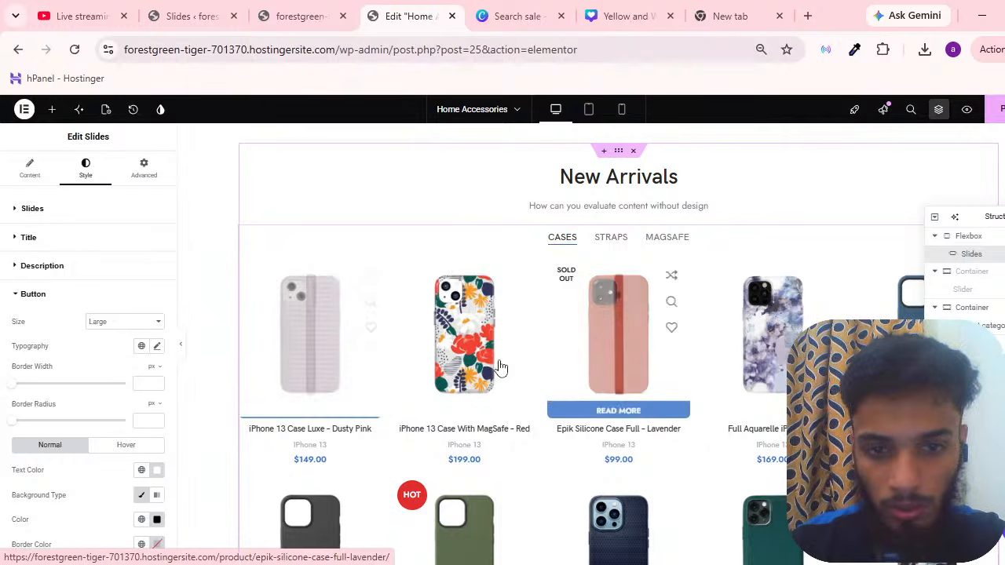
pyautogui.scroll(-3, 491, 370)
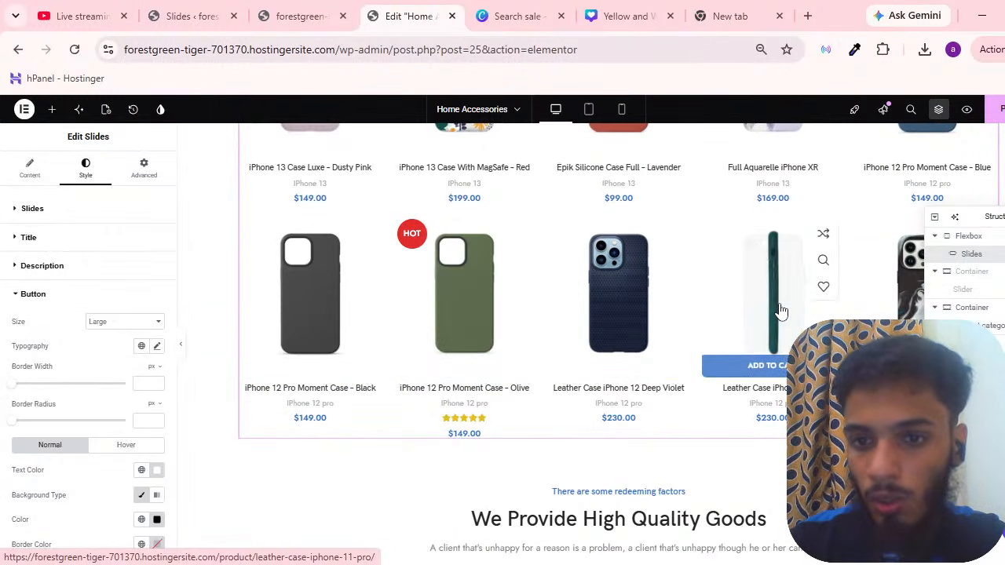
pyautogui.scroll(-3, 399, 377)
pyautogui.scroll(3, 398, 377)
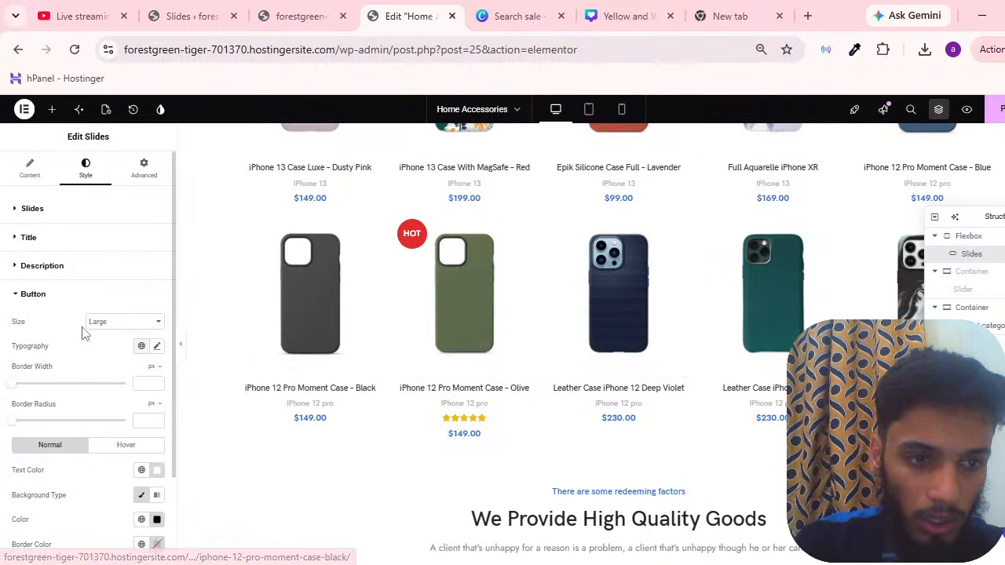
pyautogui.scroll(-2, 151, 345)
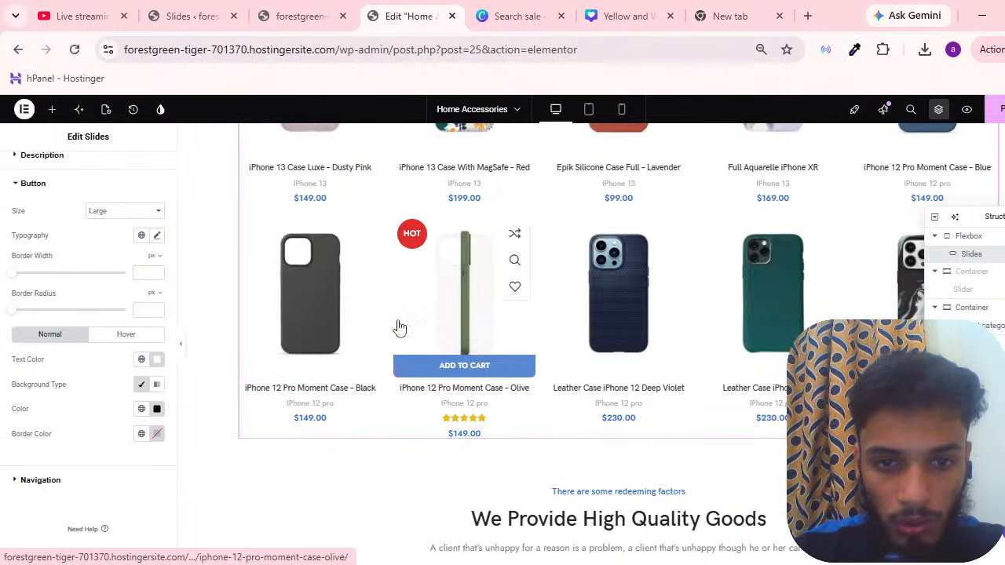
pyautogui.scroll(3, 399, 326)
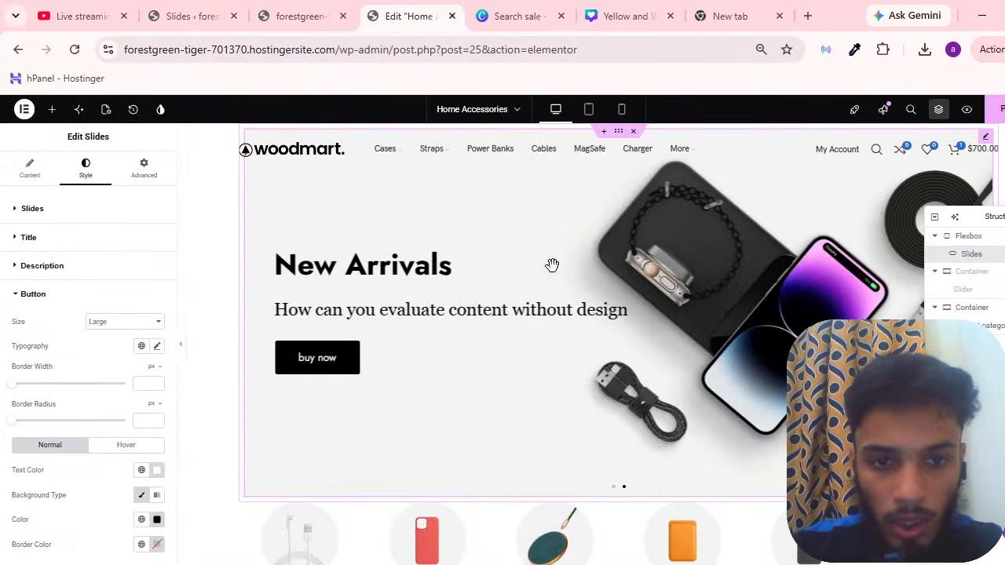
# Examine the New Arrivals slide's settings and the slider options, and compare the slider with the one on the live home page
pyautogui.click(11, 237)
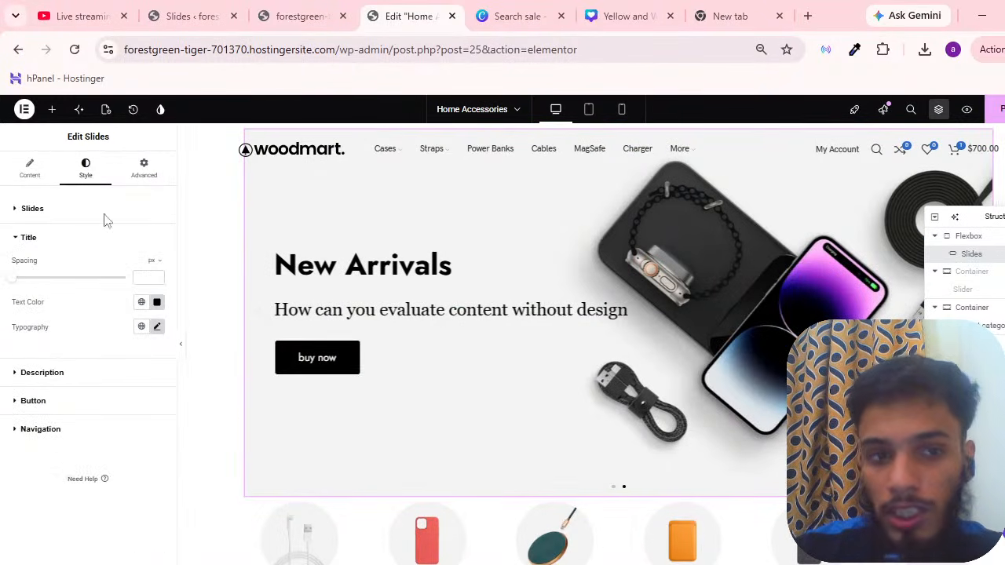
pyautogui.click(47, 209)
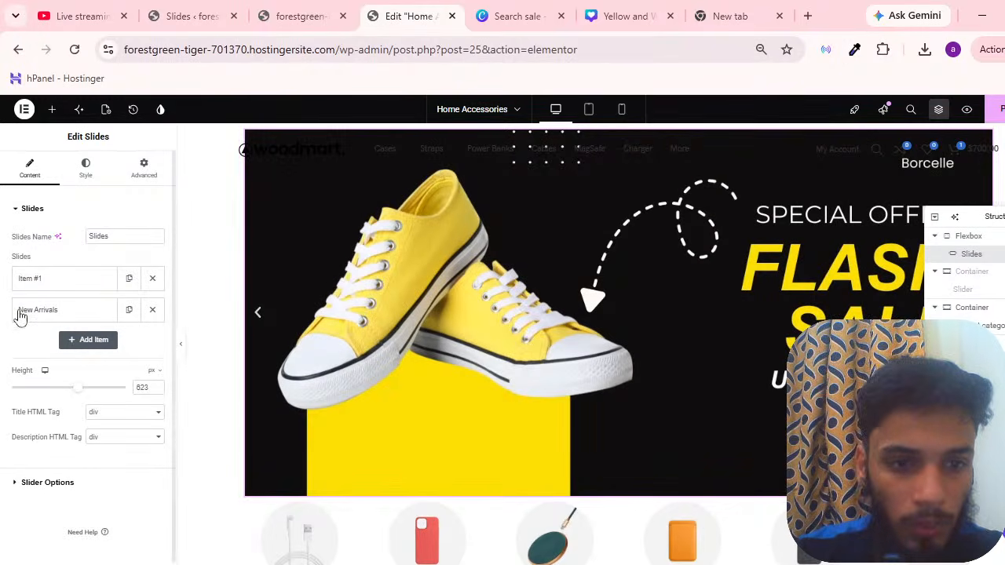
pyautogui.click(37, 311)
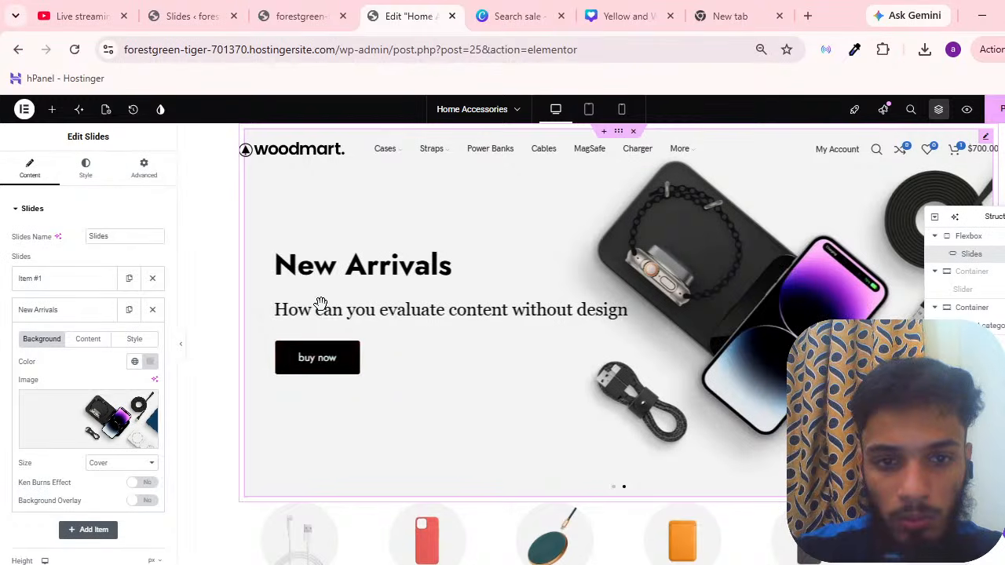
pyautogui.click(285, 8)
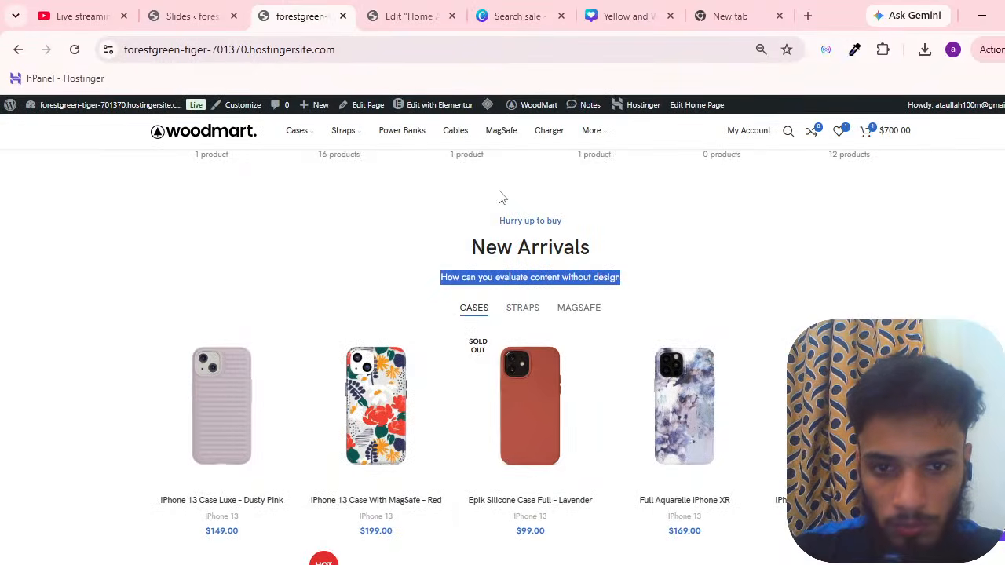
pyautogui.scroll(7, 504, 392)
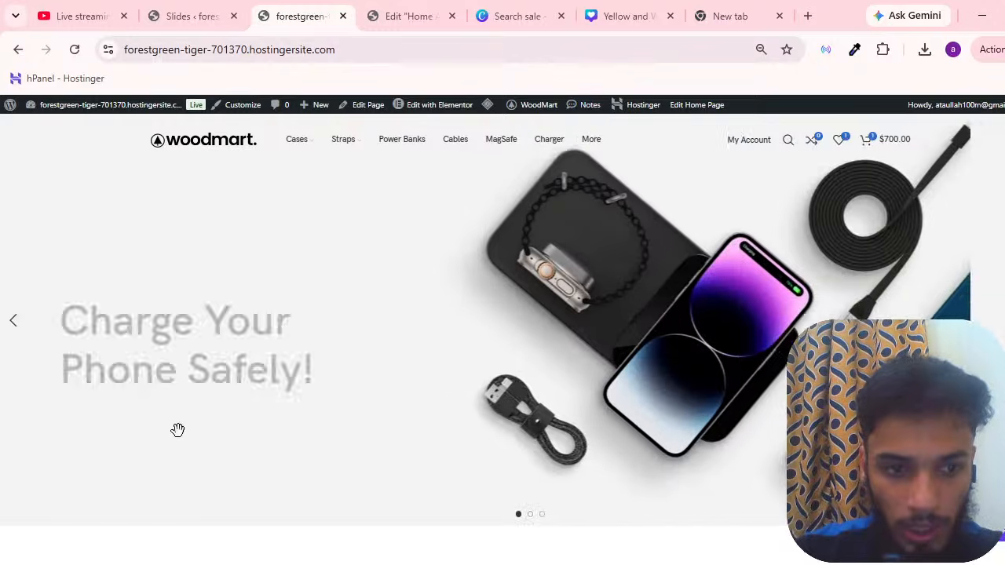
pyautogui.click(416, 16)
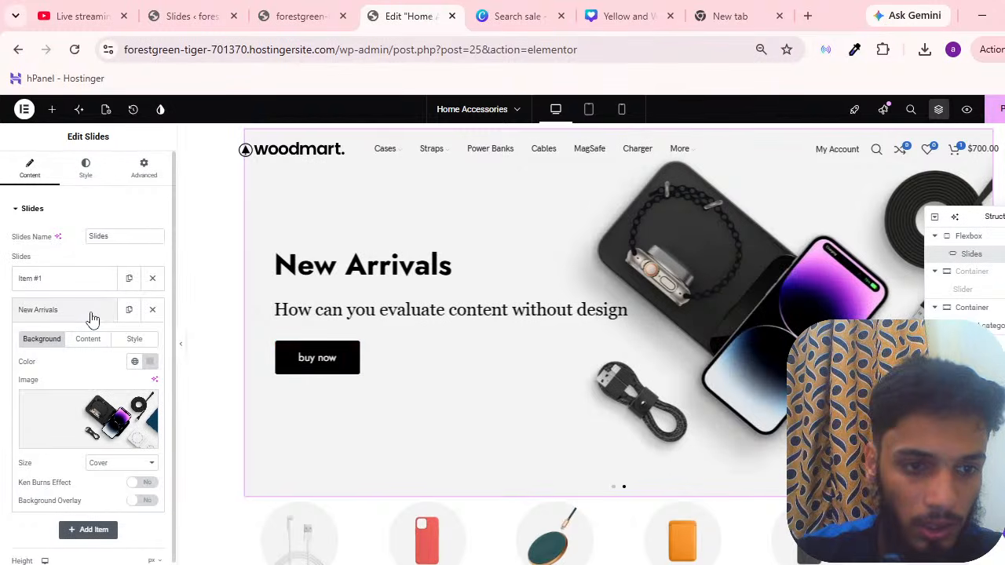
pyautogui.click(88, 313)
pyautogui.click(47, 482)
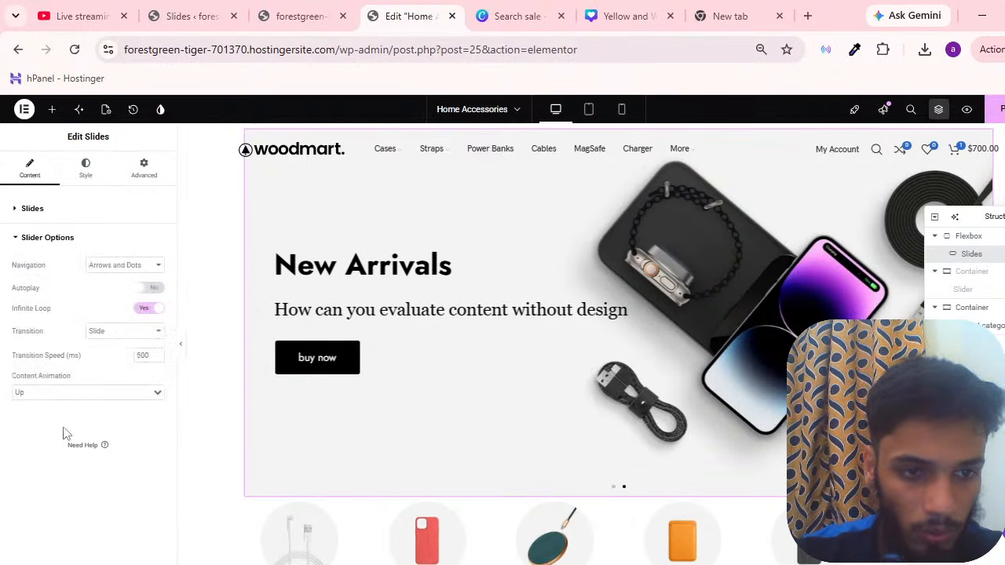
pyautogui.click(78, 237)
pyautogui.click(79, 215)
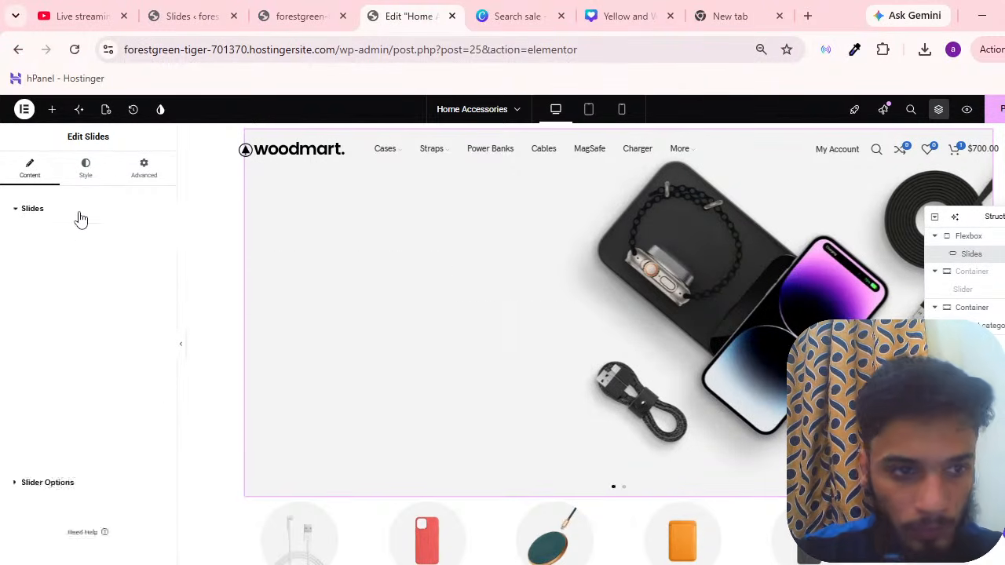
pyautogui.click(81, 310)
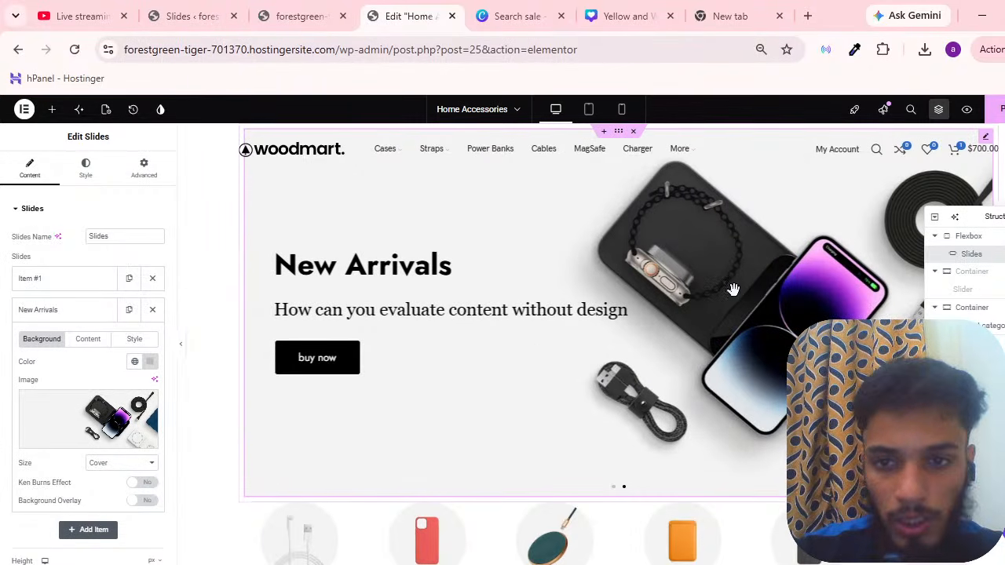
# Duplicate the New Arrivals slide and delete the copy
pyautogui.click(95, 314)
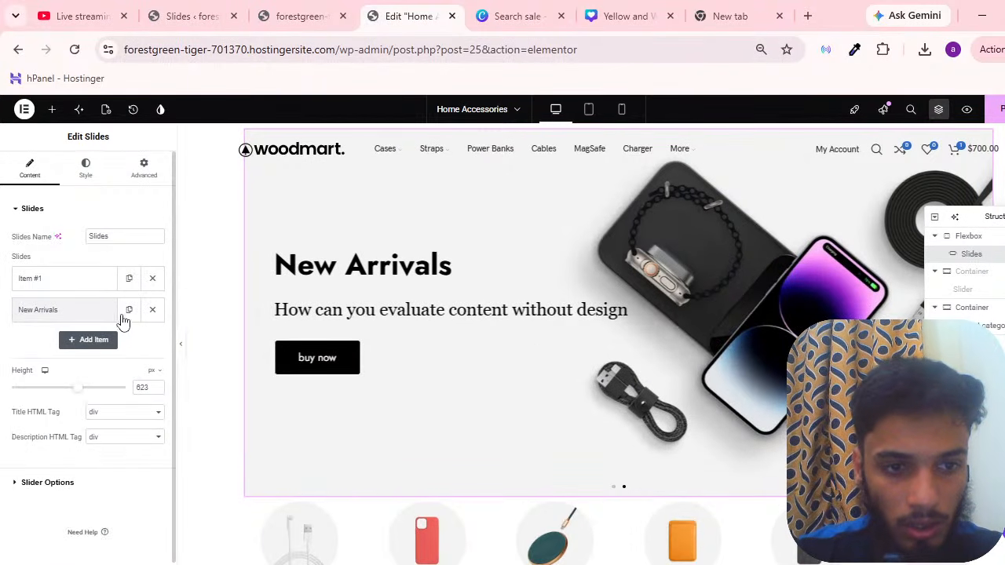
pyautogui.click(128, 311)
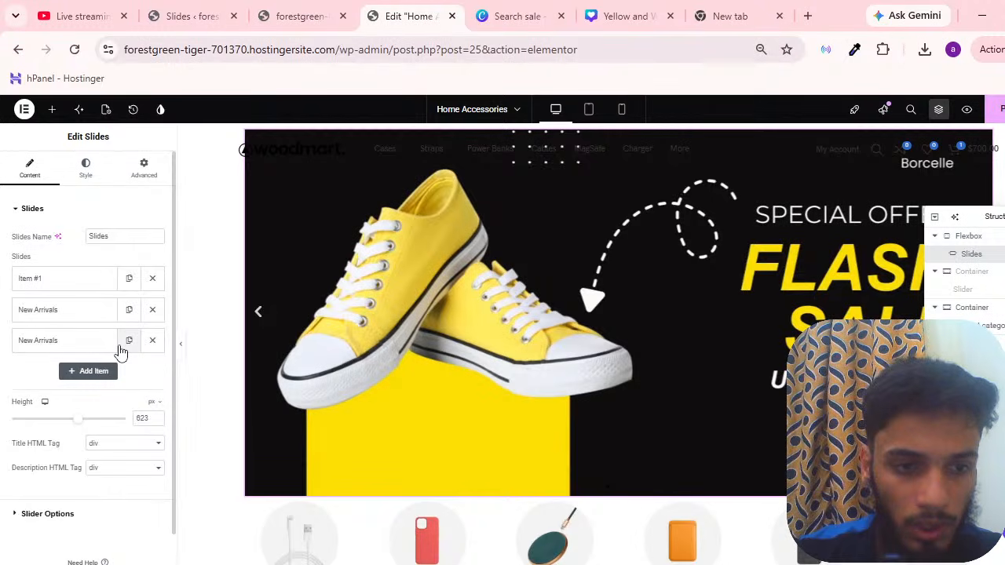
pyautogui.click(152, 341)
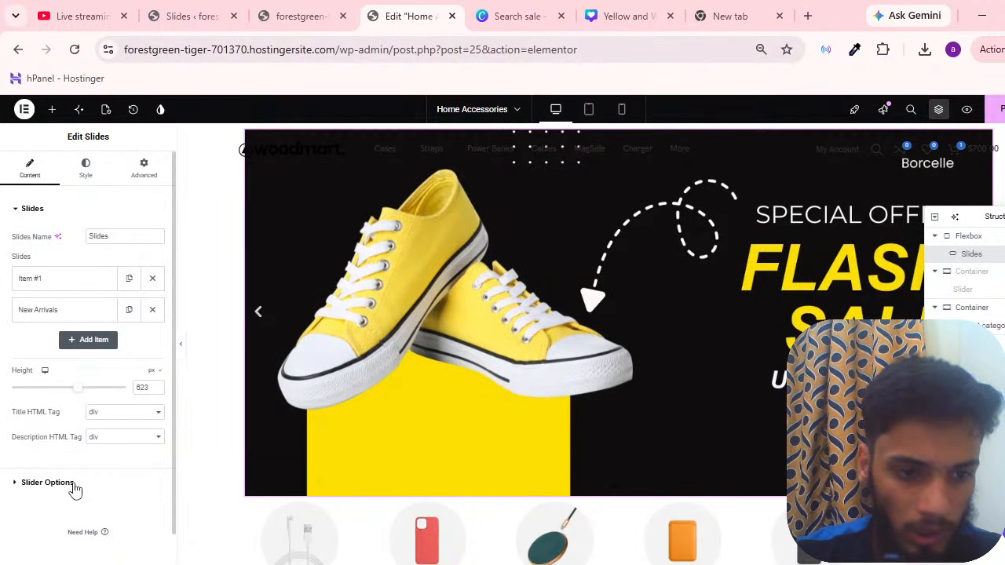
# Enable autoplay for the slider and turn off both Pause on Hover and Pause on Interaction
pyautogui.click(47, 482)
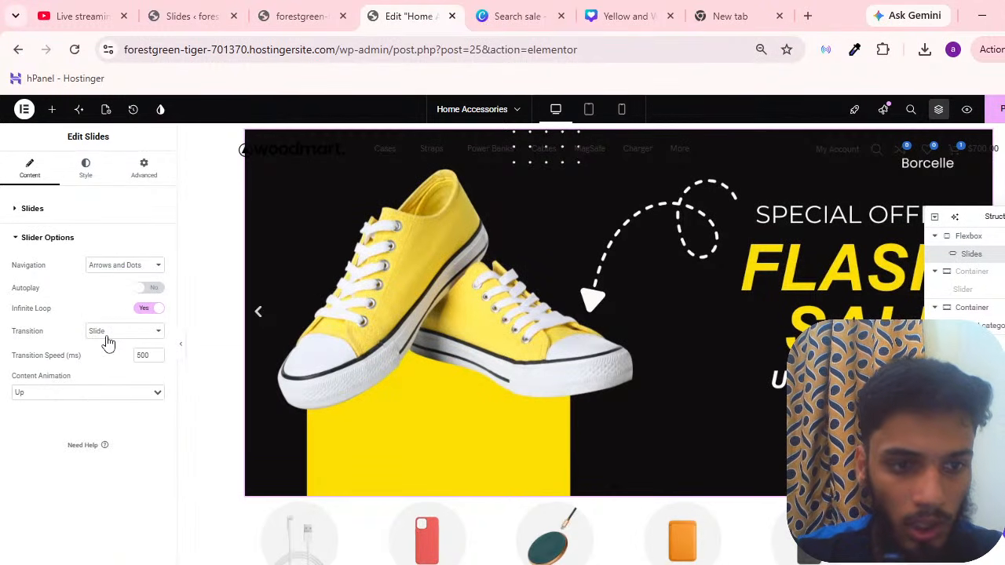
pyautogui.click(147, 289)
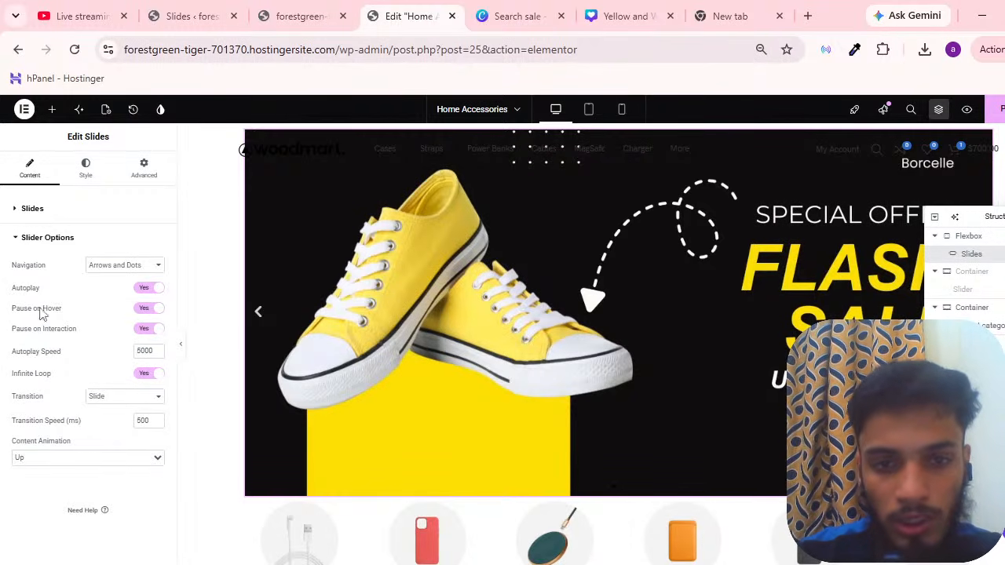
pyautogui.click(154, 338)
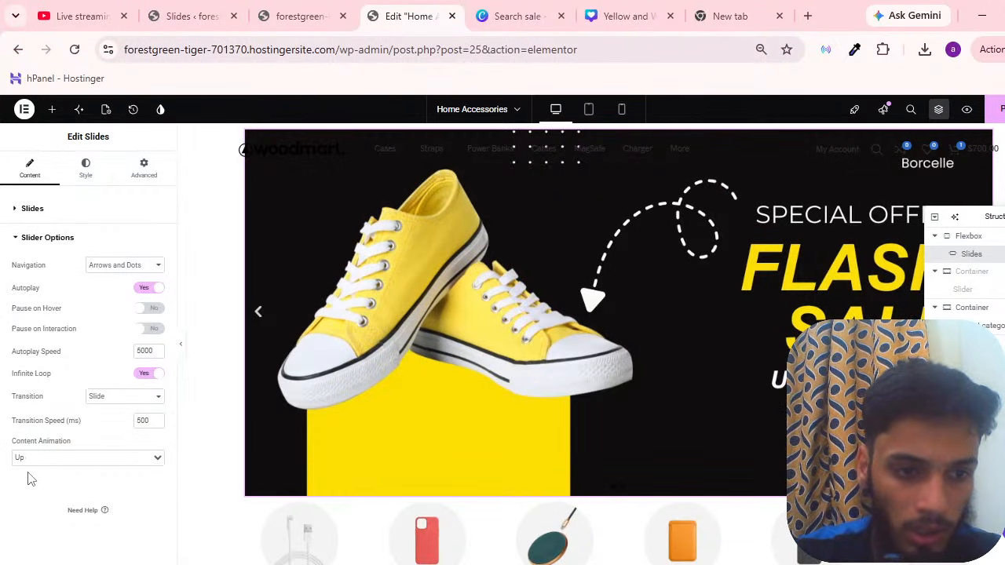
# Set the slider's content animation to Left
pyautogui.click(81, 464)
pyautogui.click(81, 463)
pyautogui.click(54, 464)
pyautogui.click(54, 464)
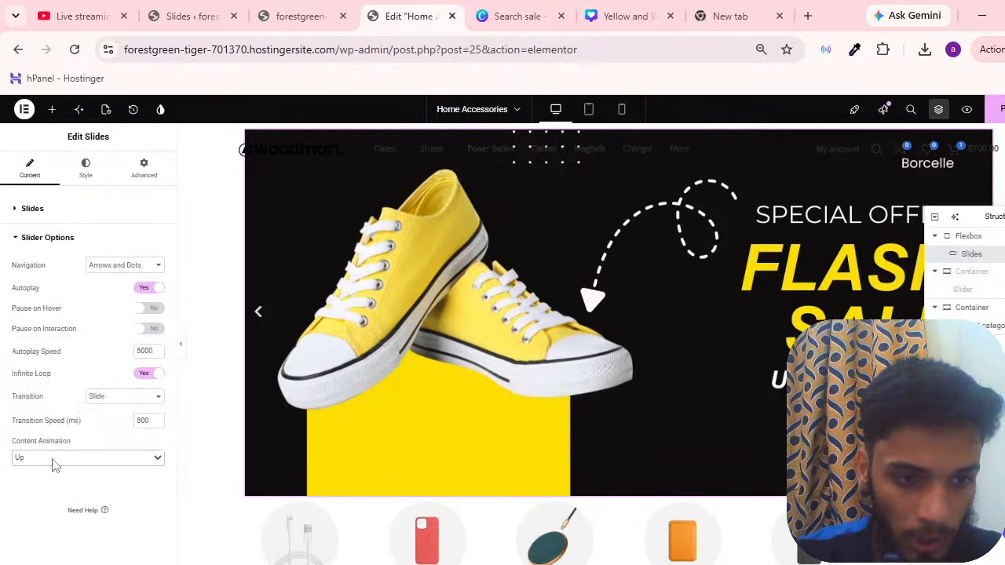
pyautogui.click(54, 464)
pyautogui.click(54, 420)
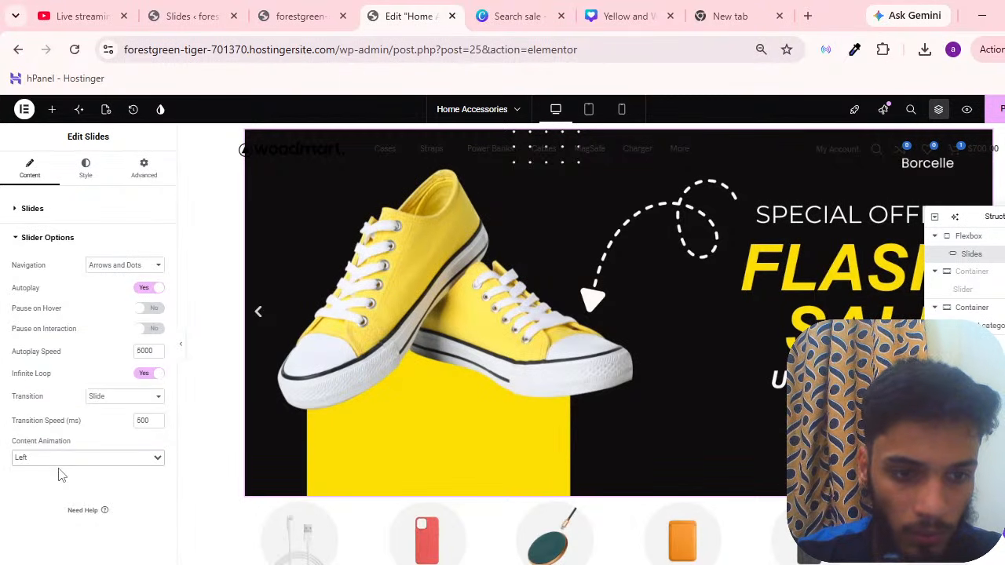
# Try the Right content animation for the slider and set it back to Left
pyautogui.click(70, 464)
pyautogui.click(78, 401)
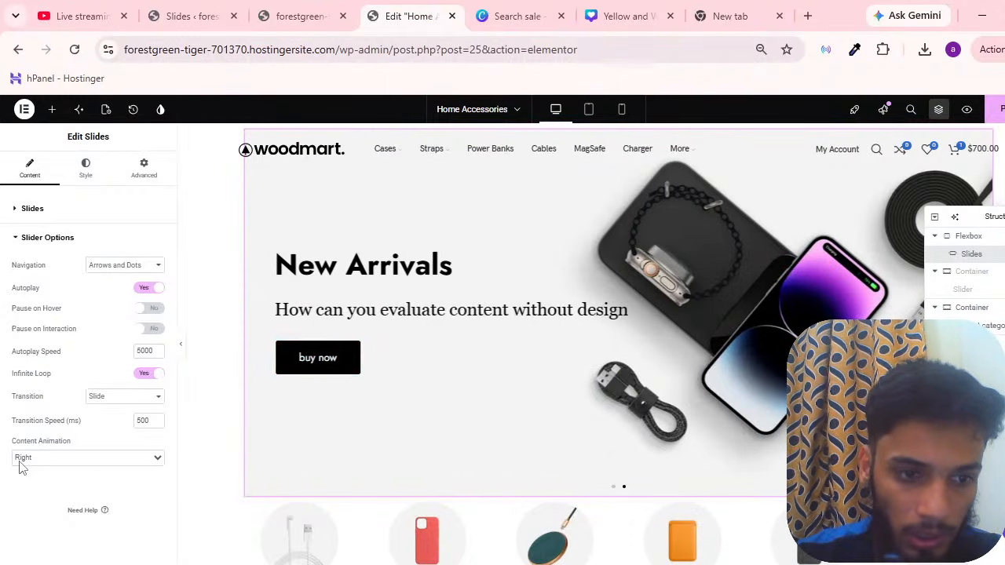
pyautogui.click(22, 459)
pyautogui.click(84, 420)
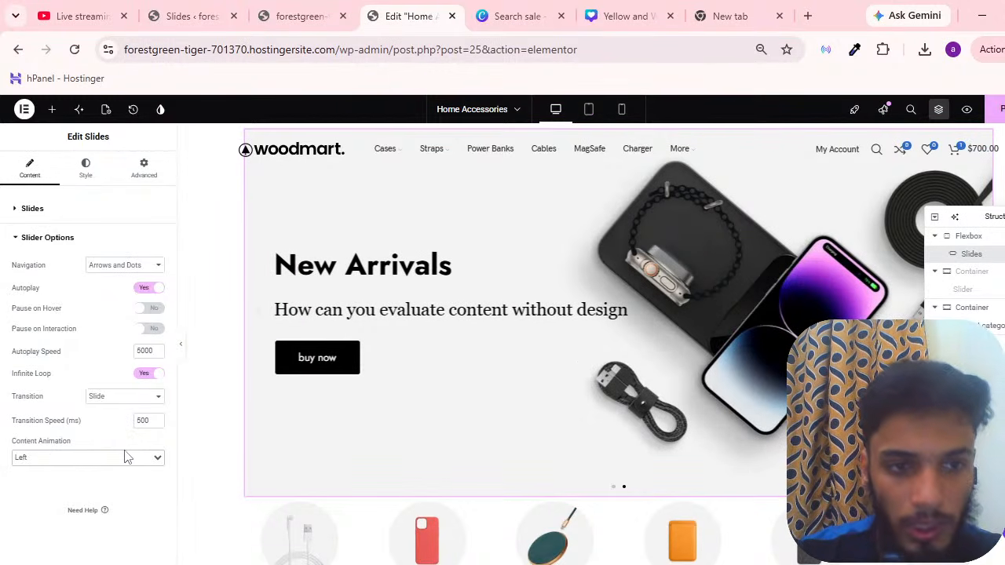
# Return from the slider options to the slides list and check the New Arrivals slide
pyautogui.click(69, 235)
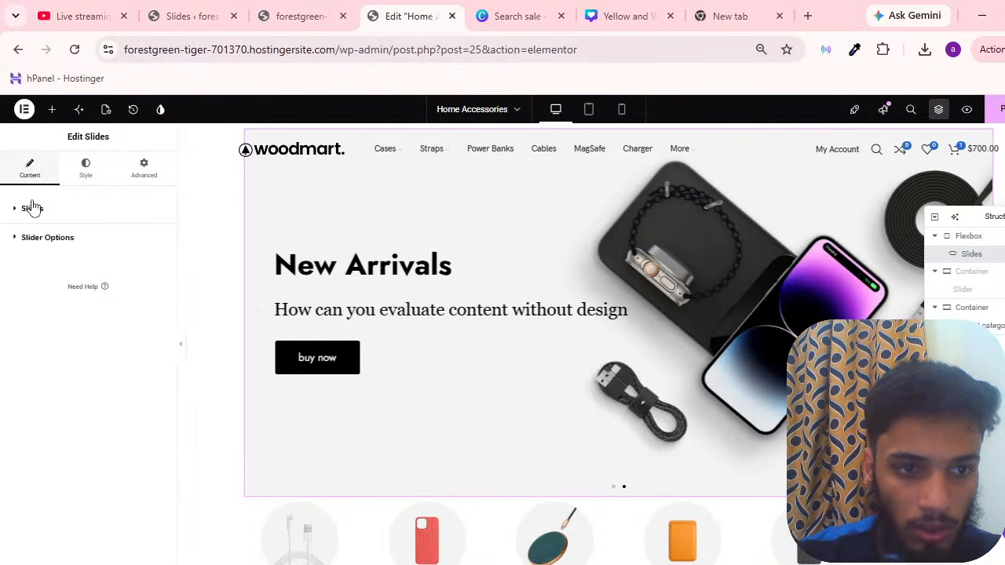
pyautogui.click(32, 207)
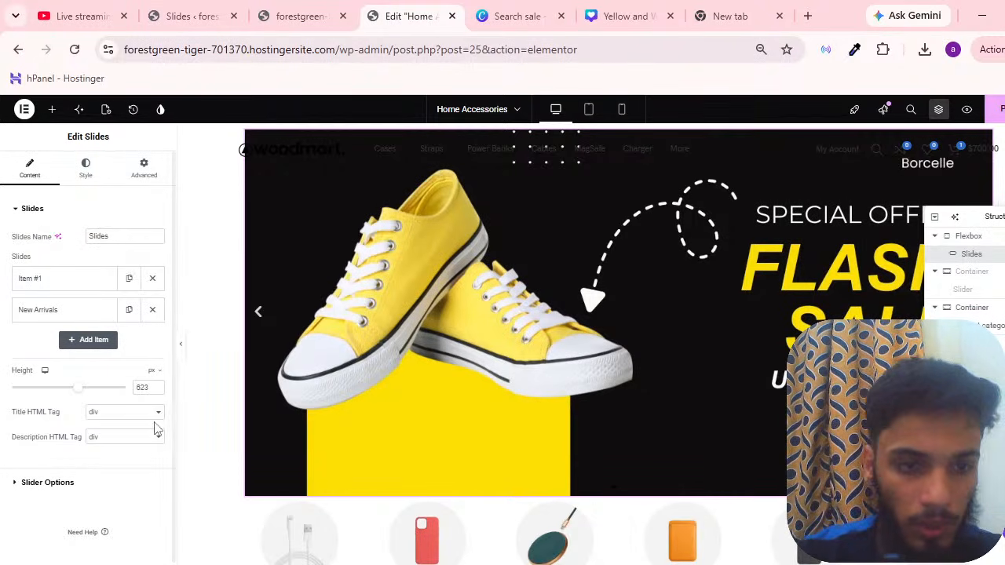
pyautogui.click(70, 312)
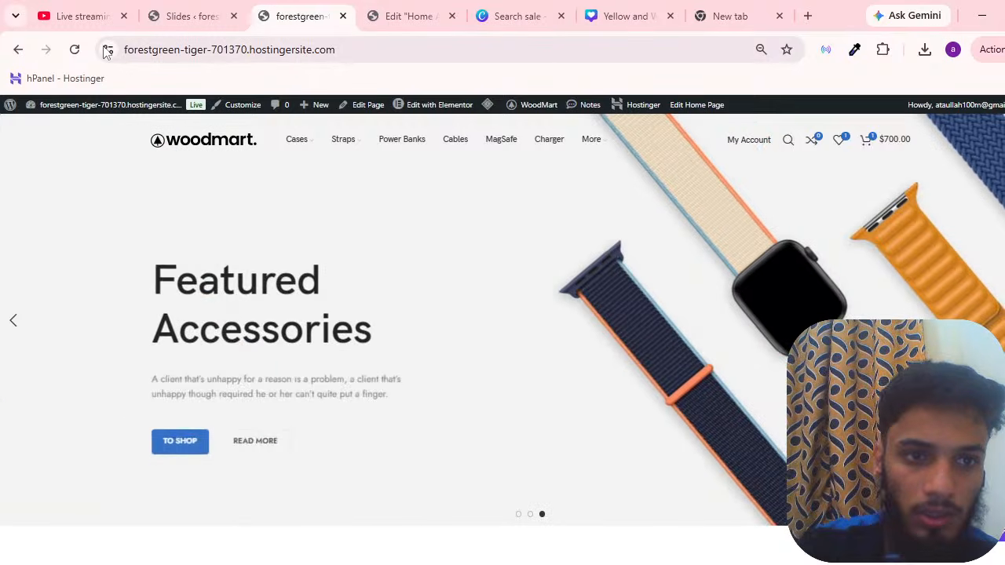
# Reload the live home page and compare the new slider with the old slider below it and with the editor's version
pyautogui.click(74, 49)
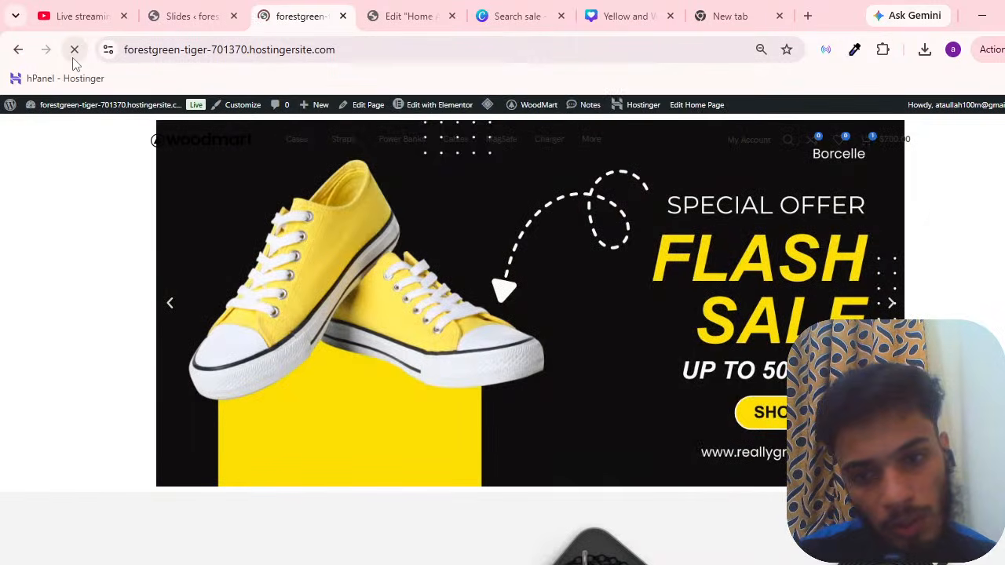
pyautogui.scroll(-3, 944, 301)
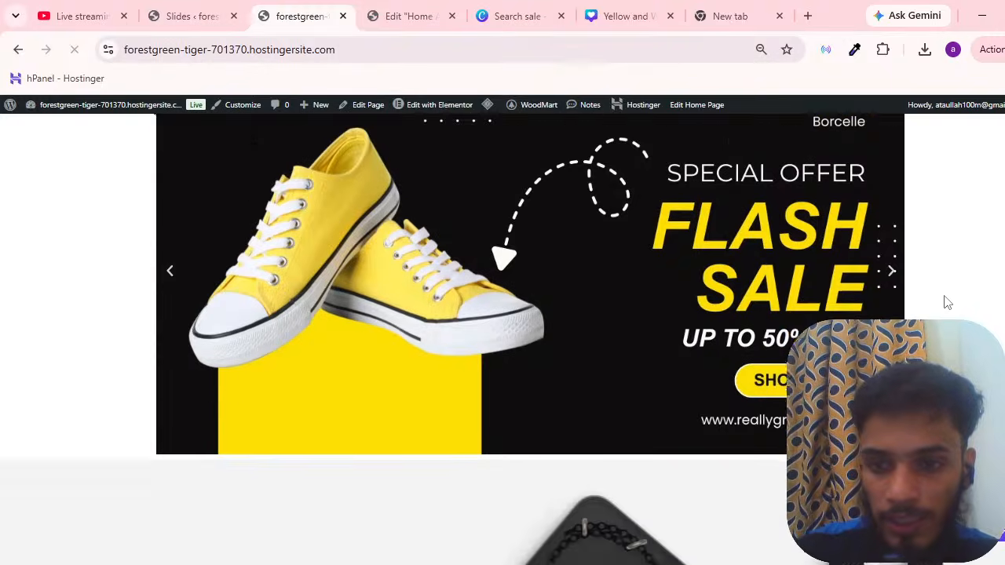
pyautogui.scroll(3, 934, 301)
pyautogui.scroll(-3, 707, 303)
pyautogui.scroll(3, 695, 303)
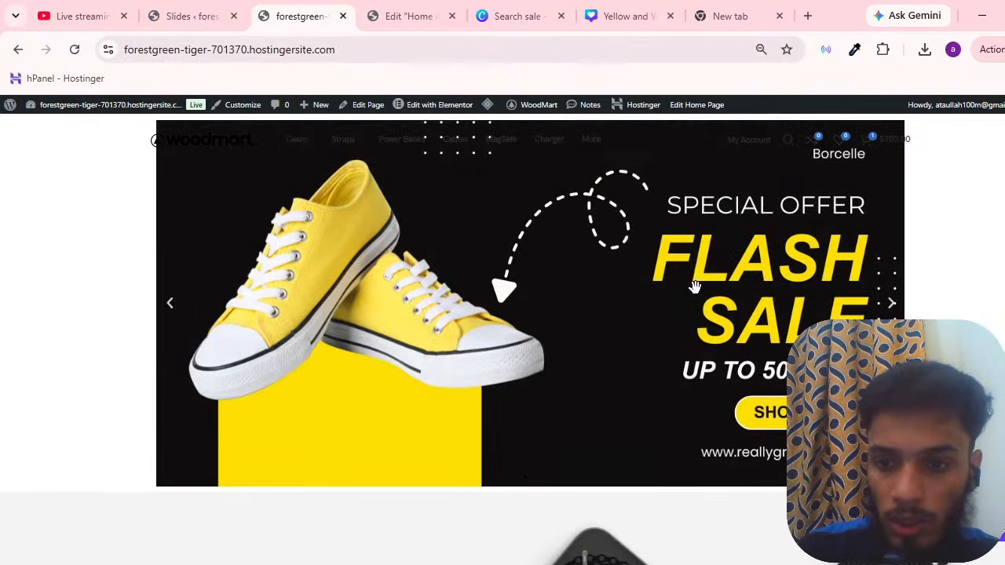
pyautogui.scroll(-3, 594, 282)
pyautogui.scroll(3, 525, 307)
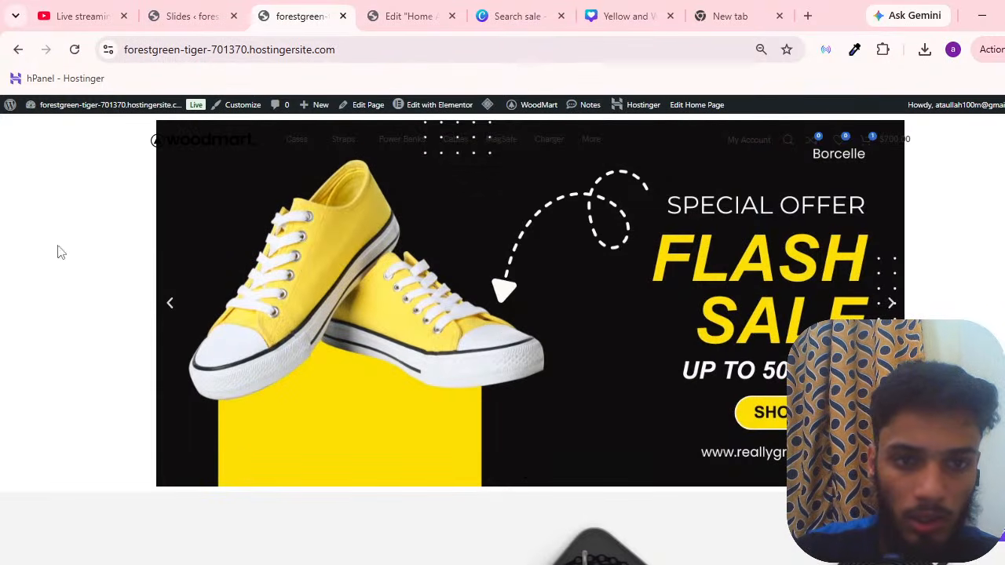
pyautogui.scroll(-3, 27, 215)
pyautogui.scroll(3, 139, 253)
pyautogui.scroll(-3, 333, 242)
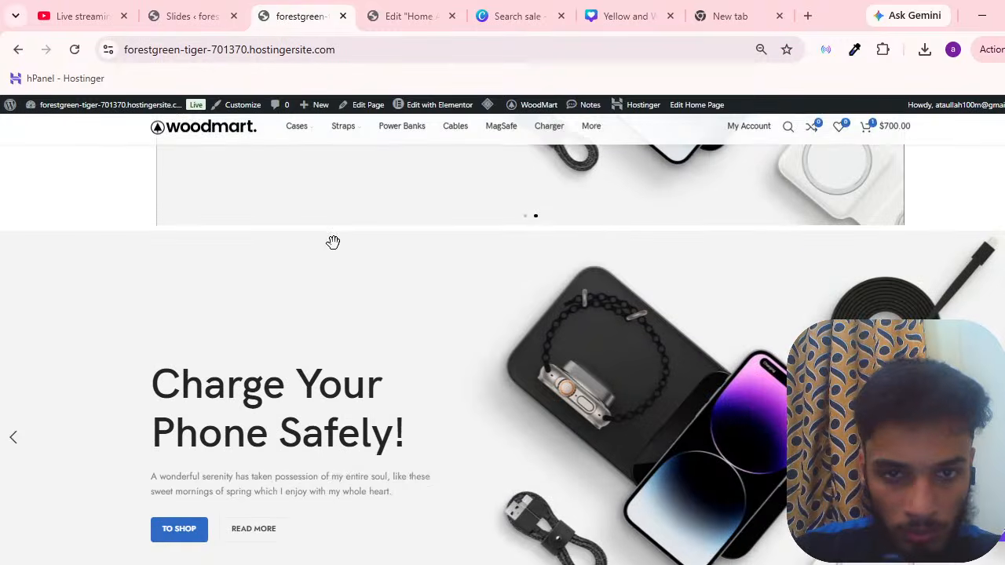
pyautogui.hotkey('ctrl', 'Tab')
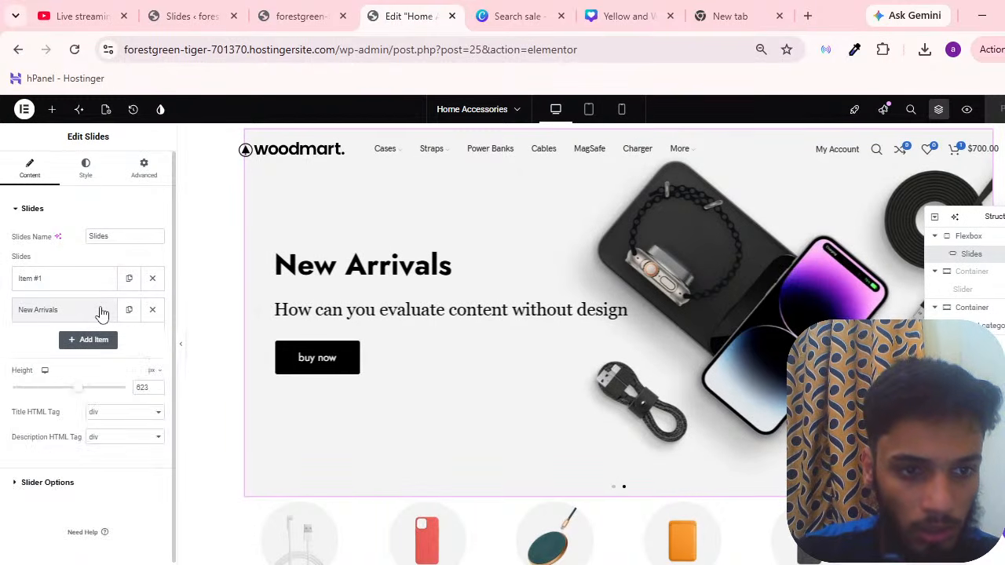
pyautogui.click(301, 15)
pyautogui.scroll(-3, 595, 336)
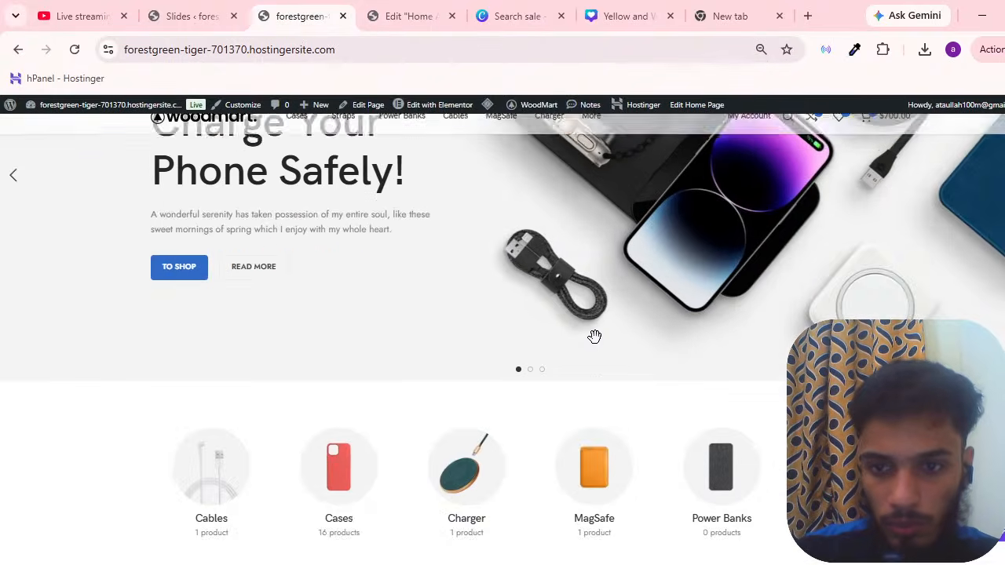
pyautogui.scroll(5, 549, 314)
pyautogui.scroll(-5, 353, 329)
pyautogui.scroll(1, 202, 242)
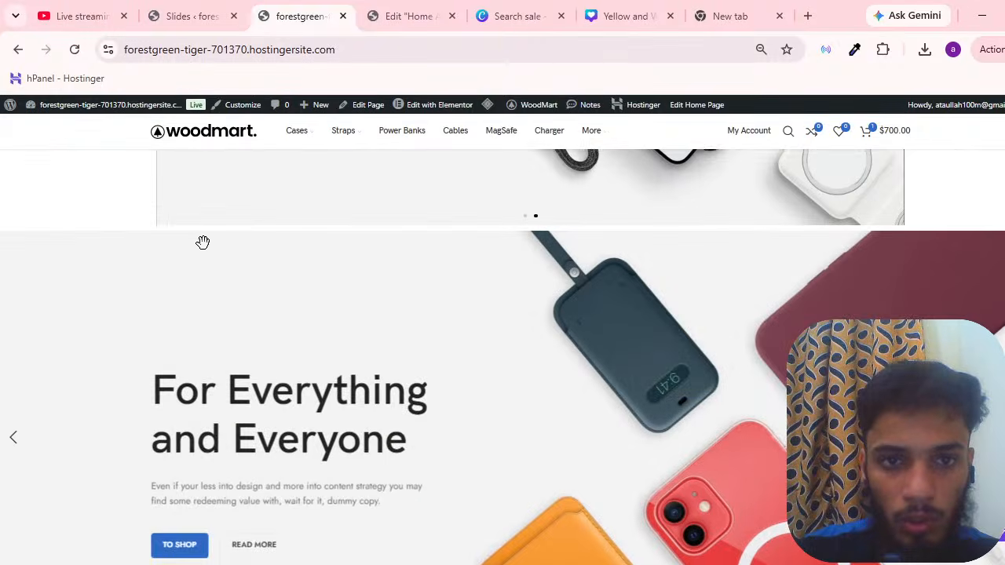
# Delete the hidden container that holds the old slider from the page structure
pyautogui.click(406, 16)
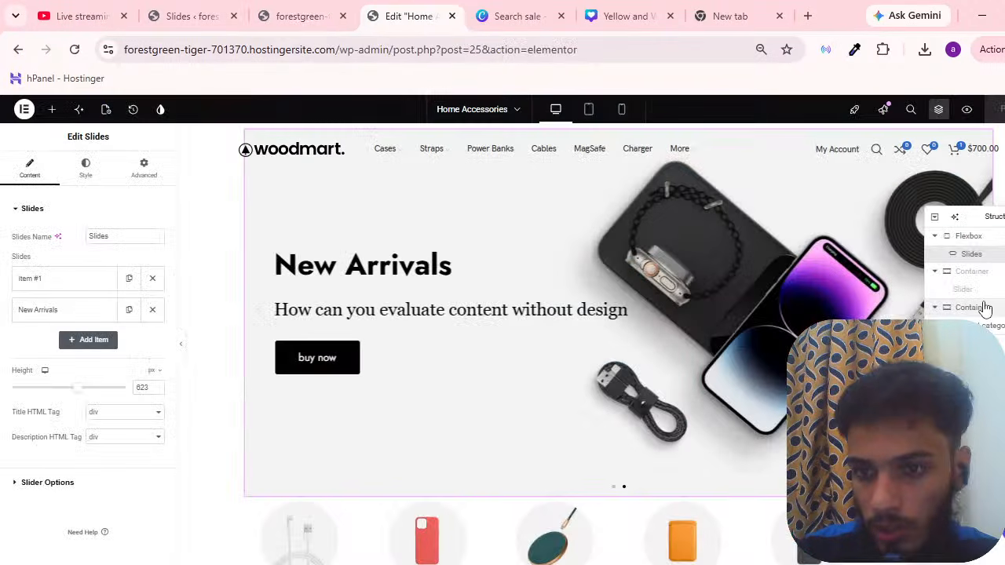
pyautogui.rightClick(983, 304)
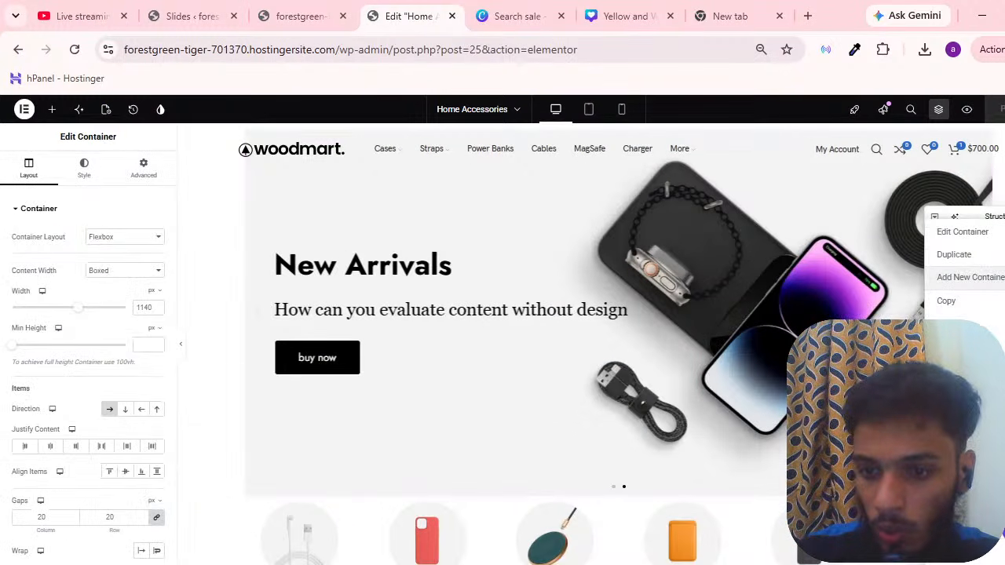
# Browse the widget library, including the Atomic Elements, layout and Basic widgets
pyautogui.click(52, 109)
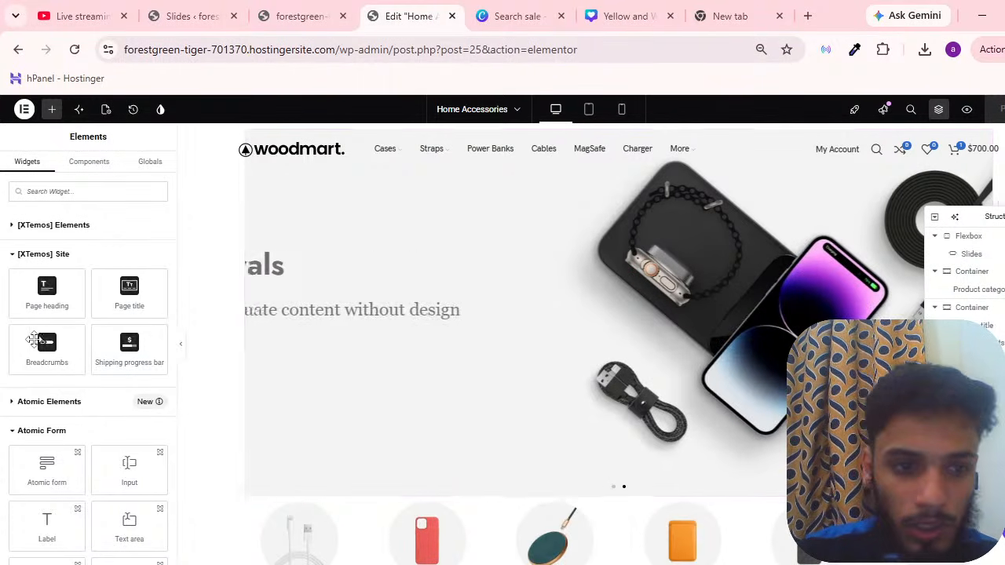
pyautogui.scroll(-3, 16, 393)
pyautogui.scroll(3, 23, 271)
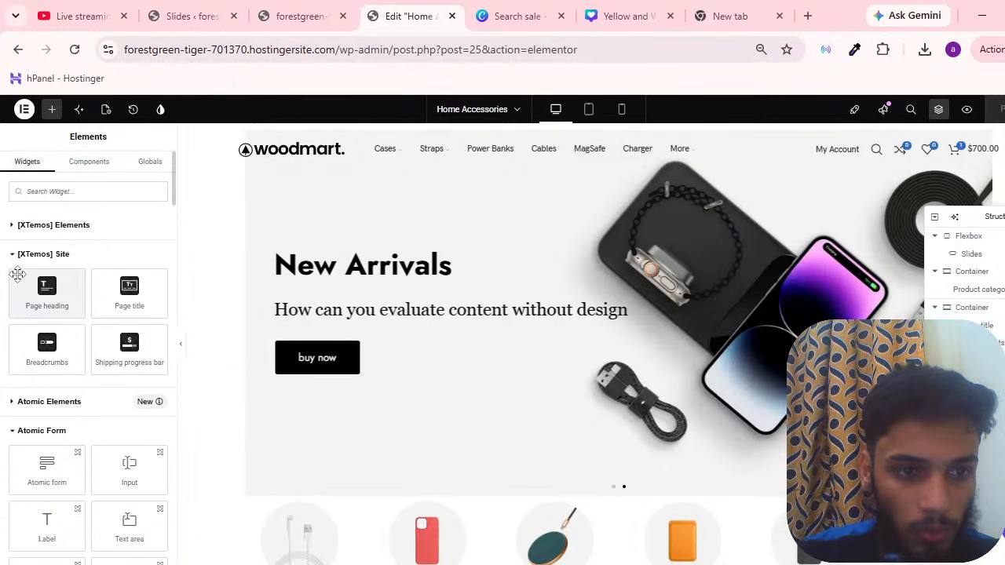
pyautogui.click(10, 401)
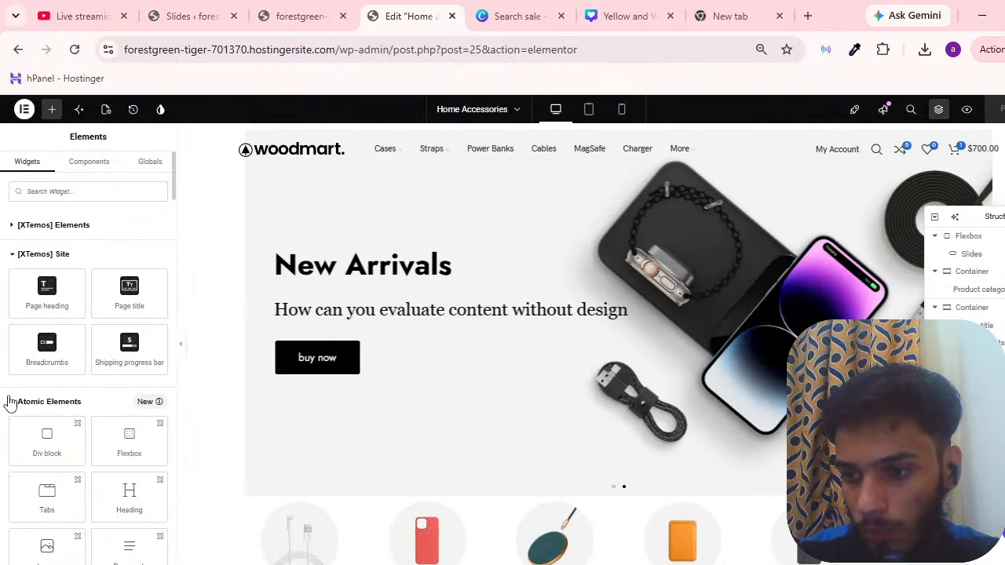
pyautogui.scroll(-3, 8, 399)
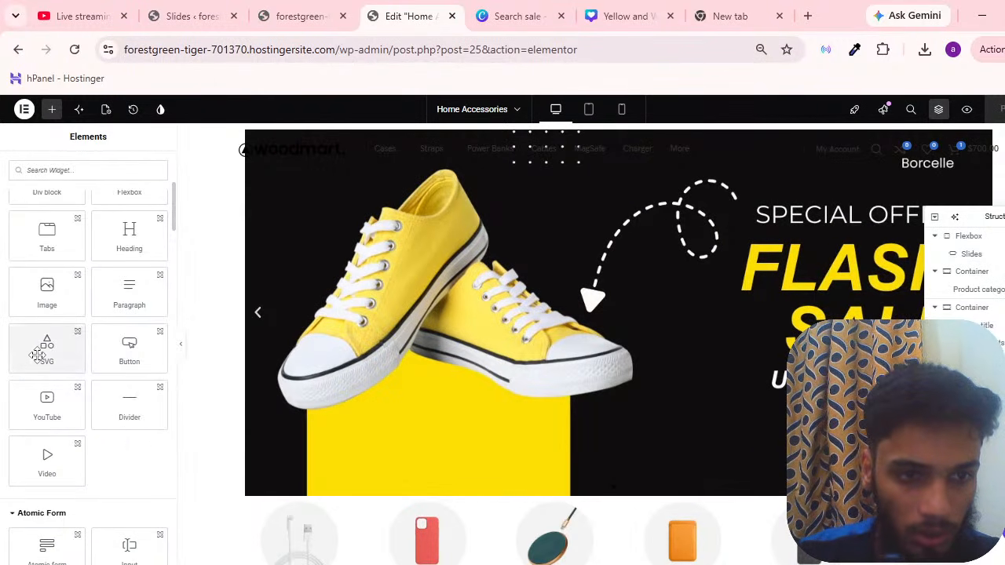
pyautogui.scroll(3, 15, 393)
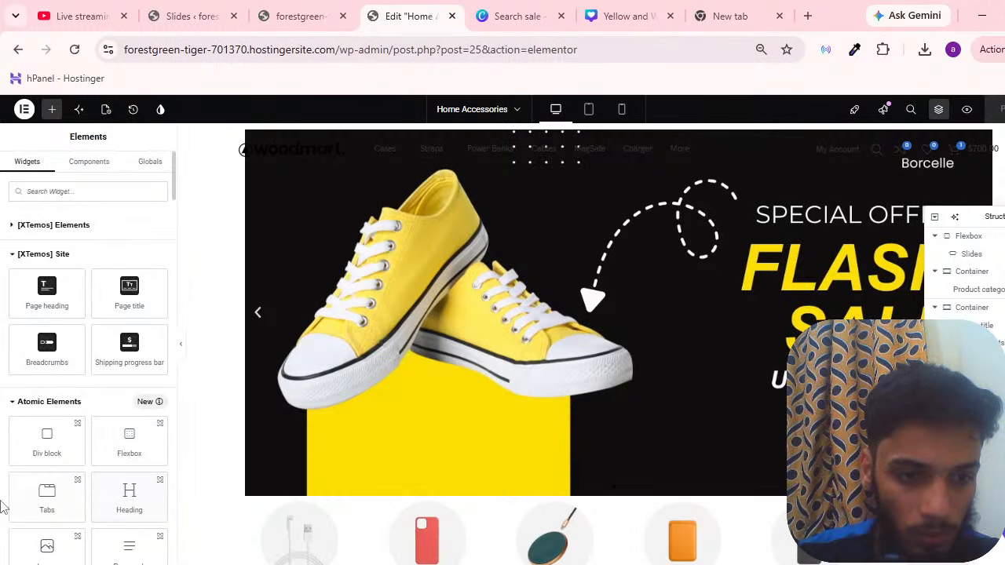
pyautogui.scroll(-3, 8, 498)
pyautogui.scroll(-5, 84, 402)
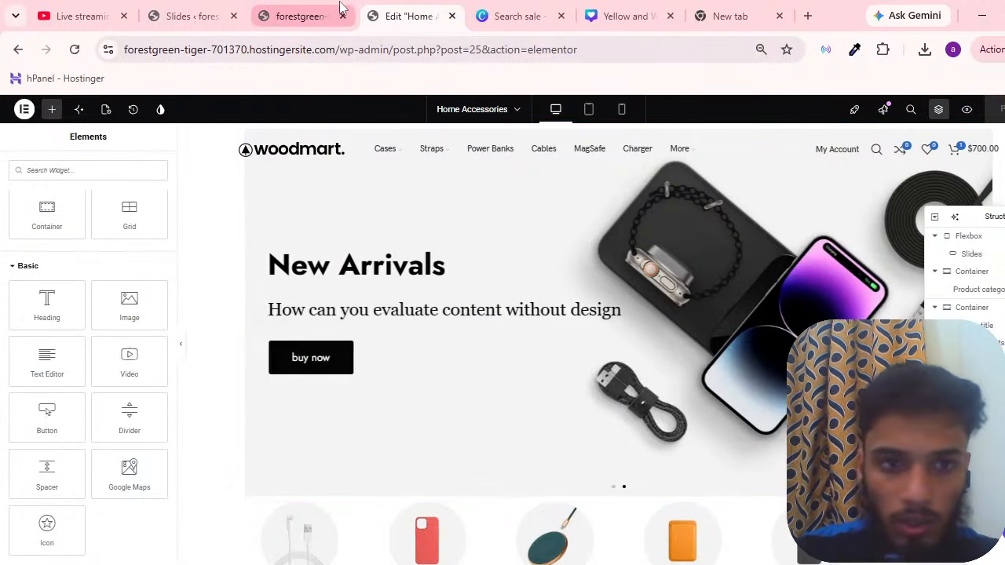
# Reload the live home page and compare the slider and the product categories below it with the editor layout
pyautogui.click(305, 16)
pyautogui.scroll(3, 292, 186)
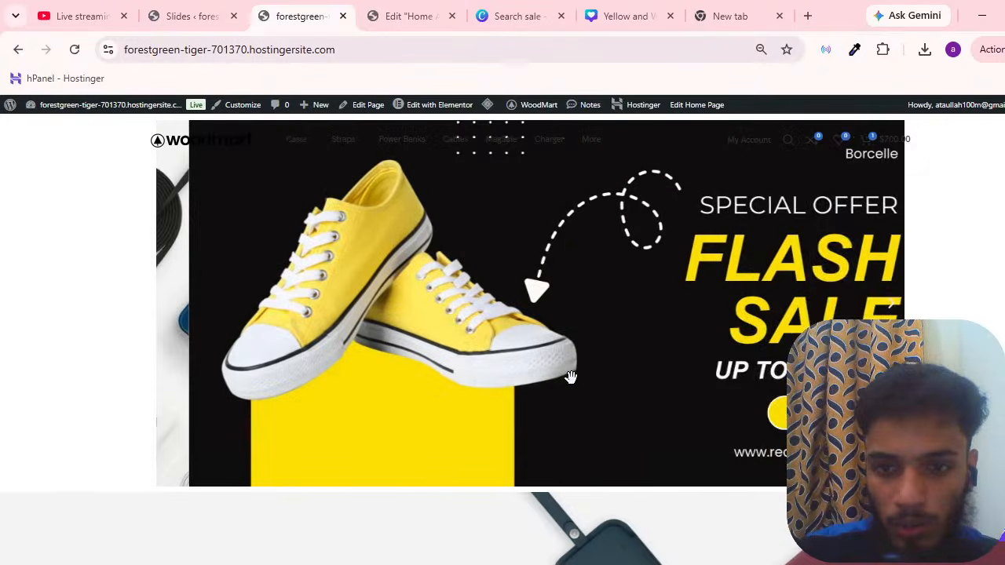
pyautogui.click(463, 11)
pyautogui.scroll(-3, 374, 285)
pyautogui.scroll(4, 576, 456)
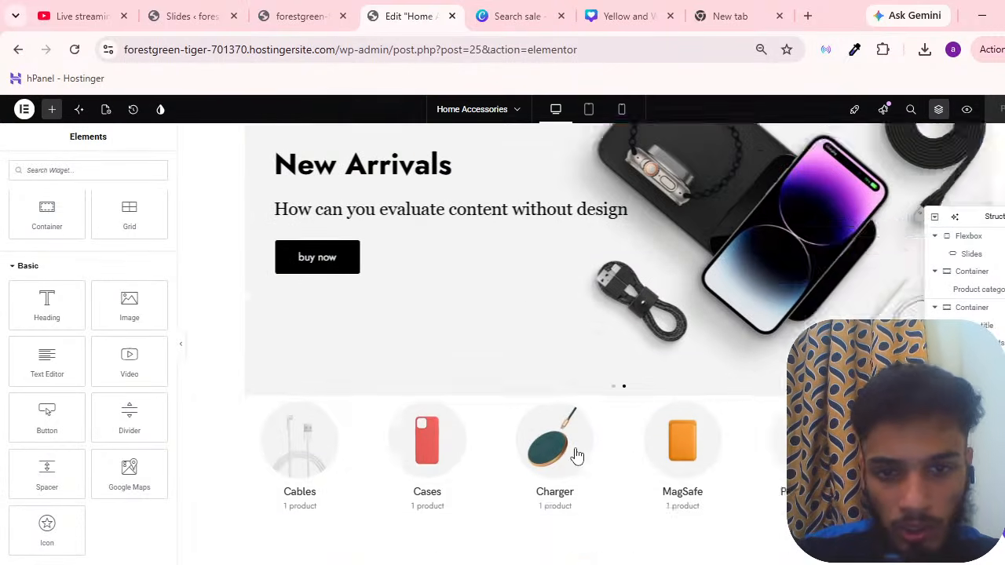
pyautogui.click(306, 16)
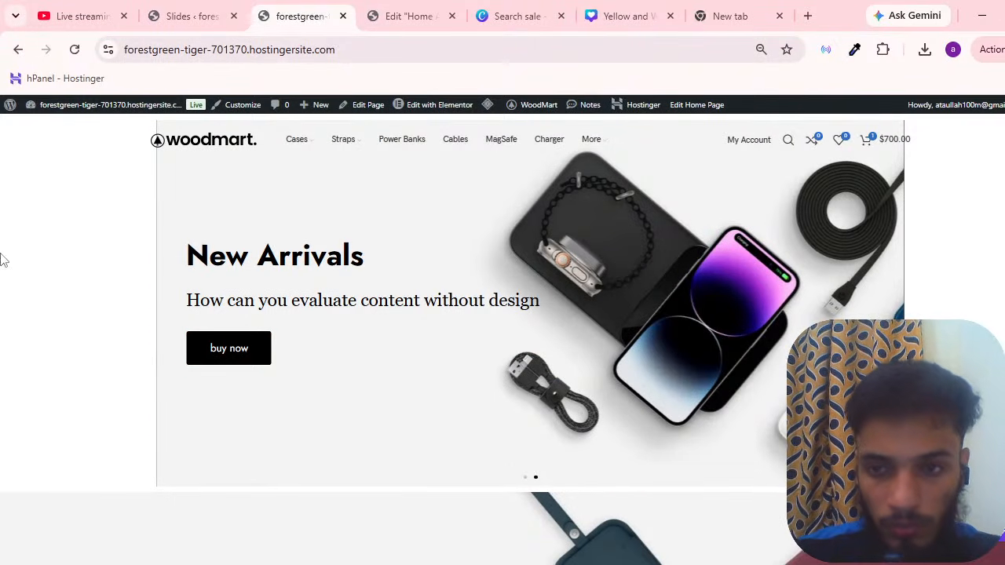
pyautogui.click(232, 8)
pyautogui.click(275, 8)
pyautogui.scroll(-3, 365, 343)
pyautogui.scroll(3, 526, 275)
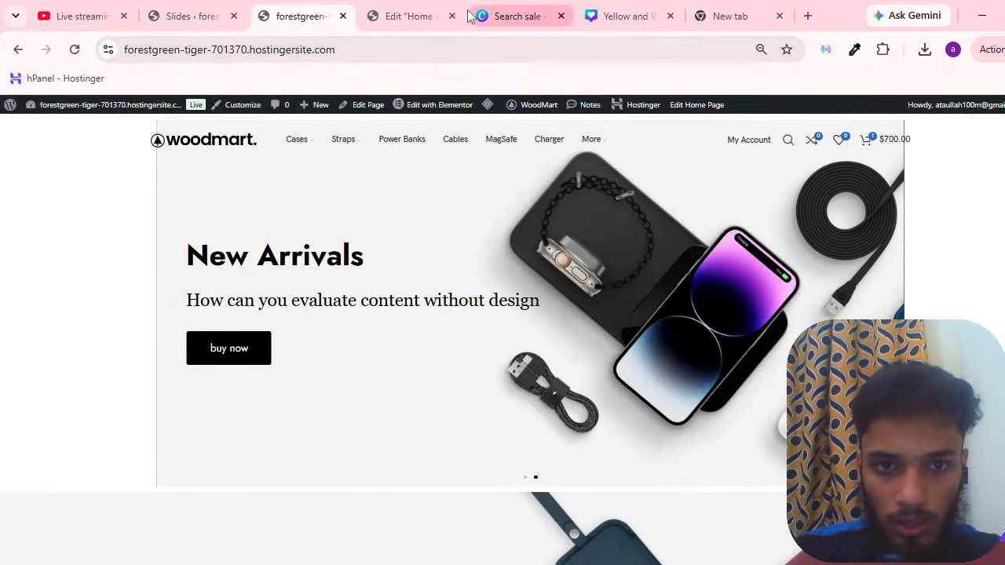
pyautogui.click(408, 16)
pyautogui.click(259, 11)
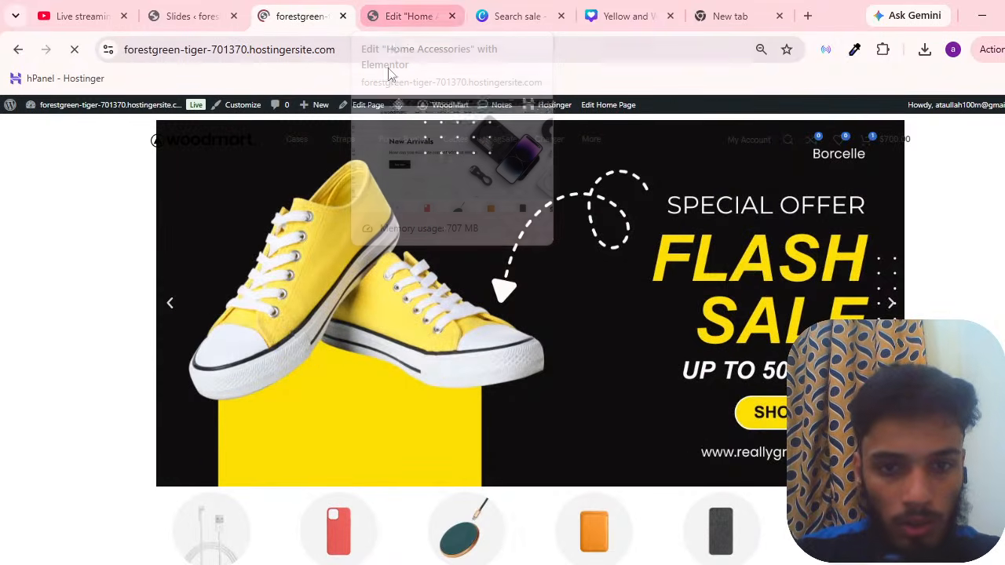
pyautogui.click(439, 16)
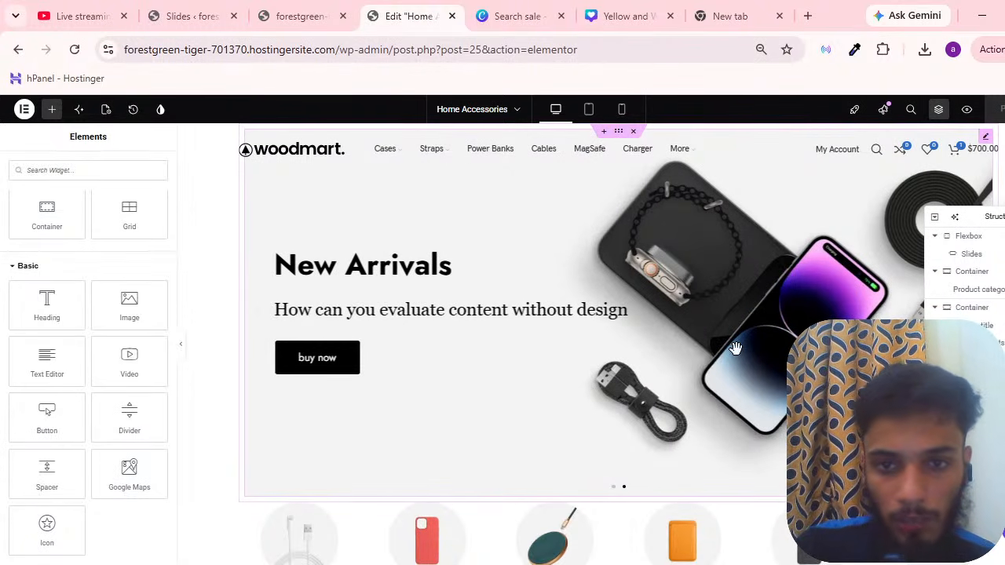
# Set the display of the slider's parent Flexbox to Flex after trying None
pyautogui.click(973, 254)
pyautogui.click(978, 240)
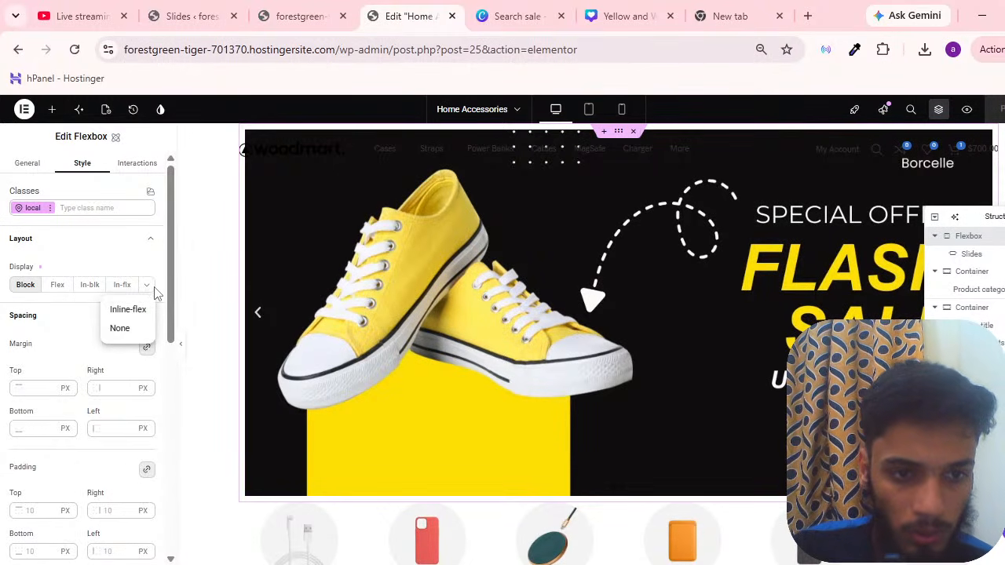
pyautogui.click(121, 329)
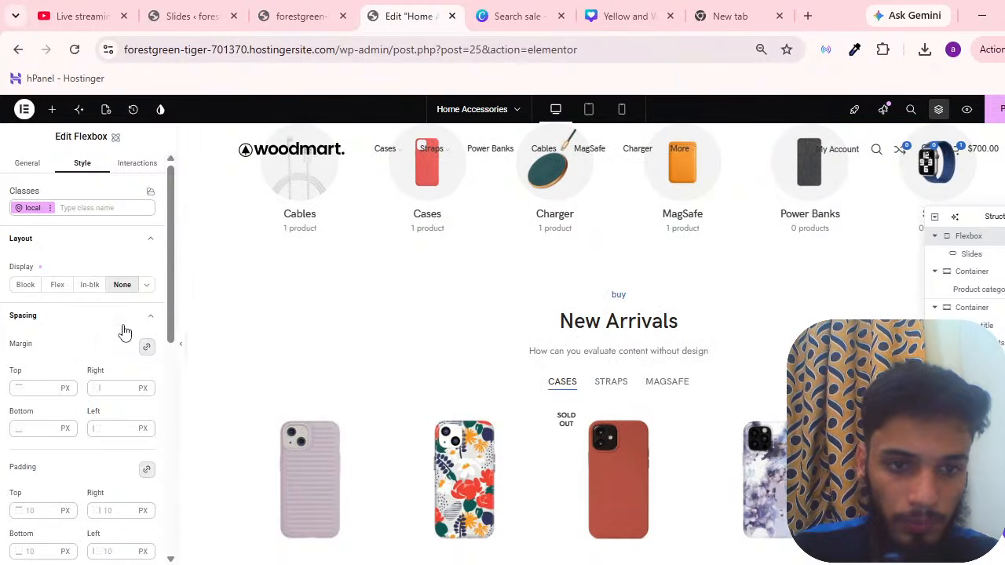
pyautogui.click(143, 289)
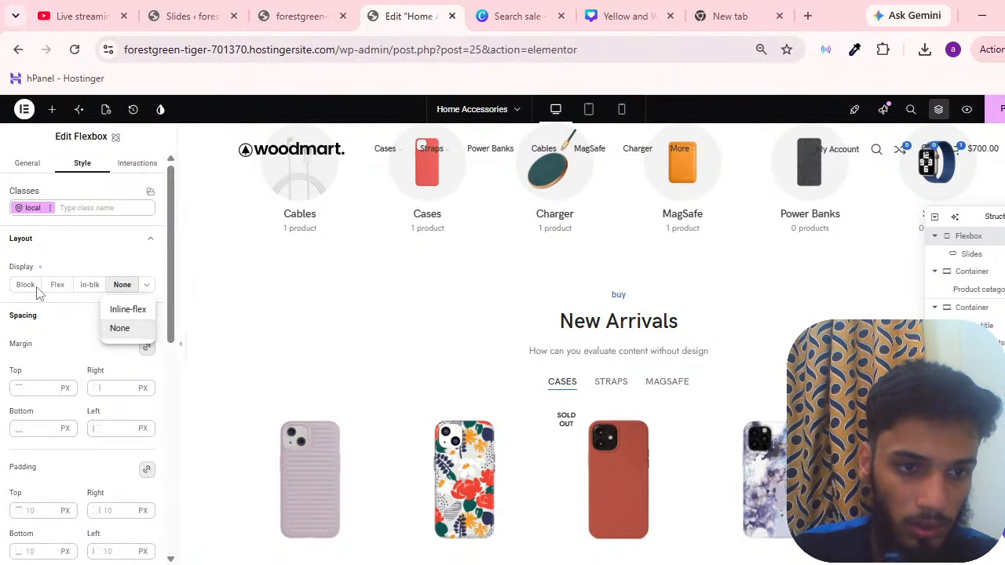
pyautogui.click(56, 284)
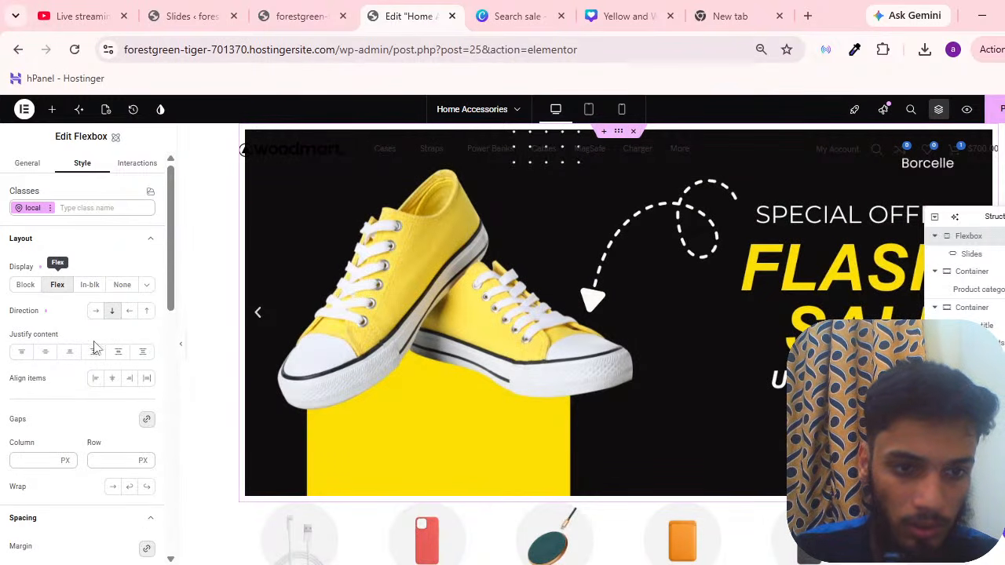
# Review the page with the Flexbox layout, look over its general settings, and check the slider on the live home page
pyautogui.scroll(-3, 210, 323)
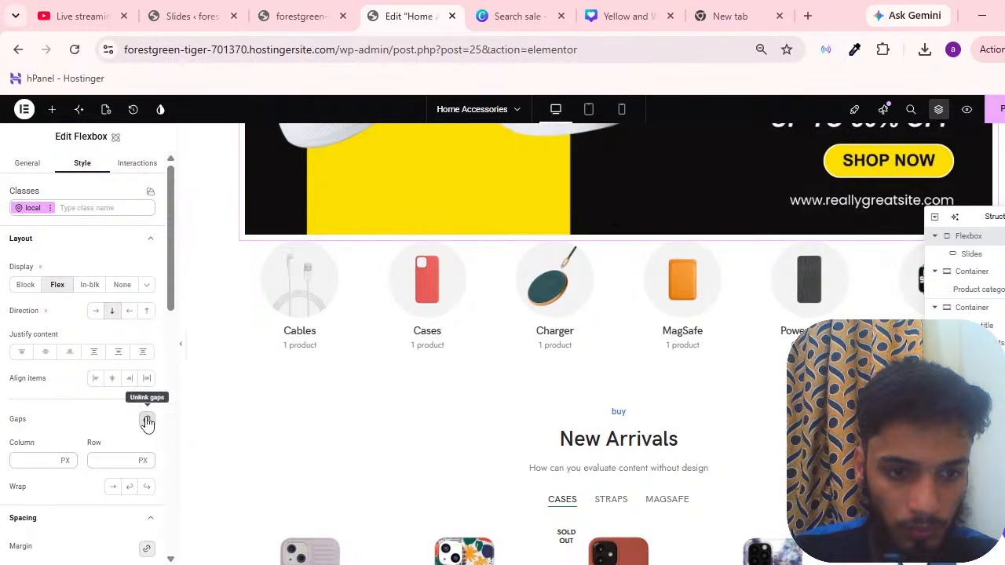
pyautogui.scroll(-5, 367, 361)
pyautogui.scroll(10, 213, 392)
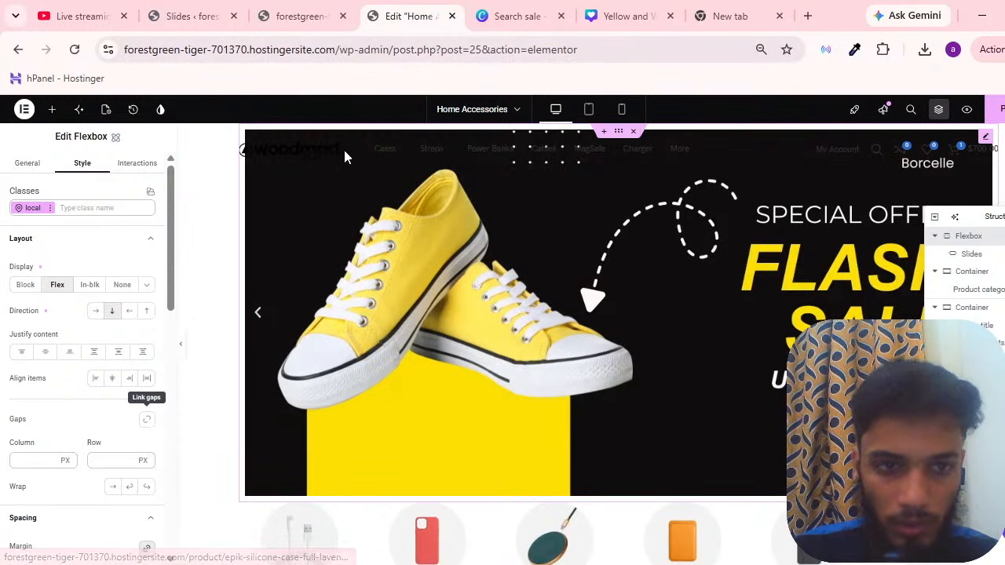
pyautogui.click(52, 164)
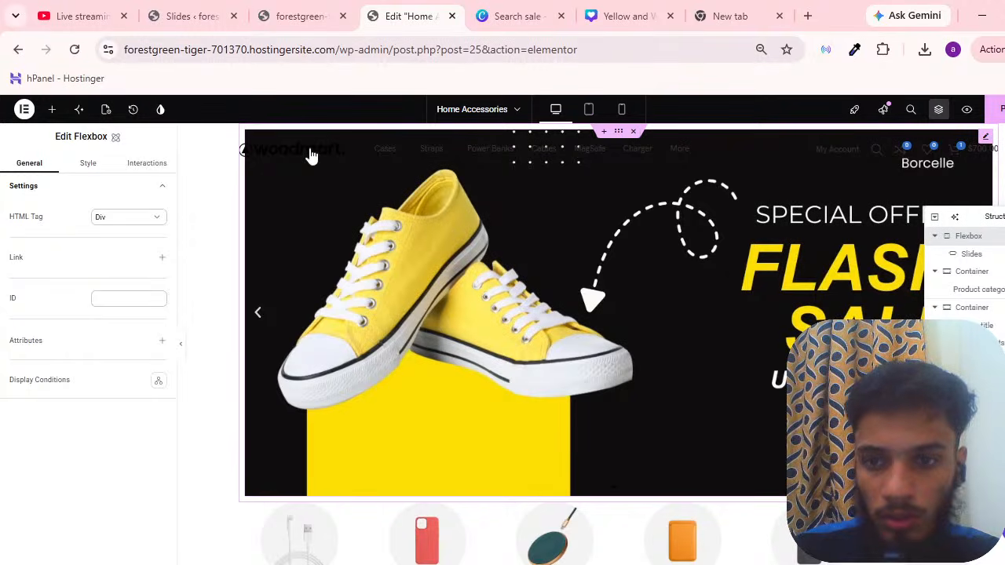
pyautogui.click(318, 16)
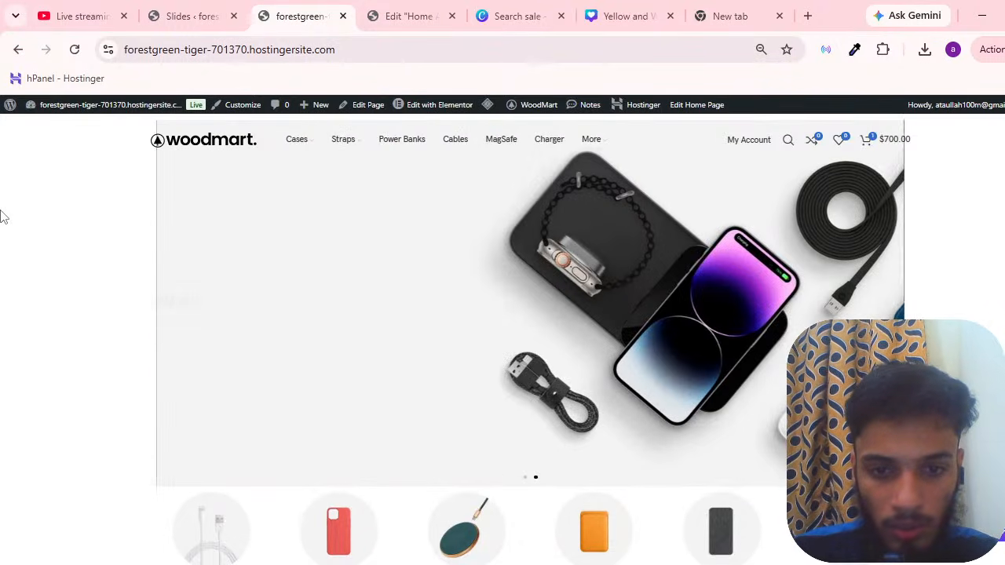
# Check the product categories below the slider on the live home page and select the Product categories widget in the editor
pyautogui.scroll(-3, 47, 219)
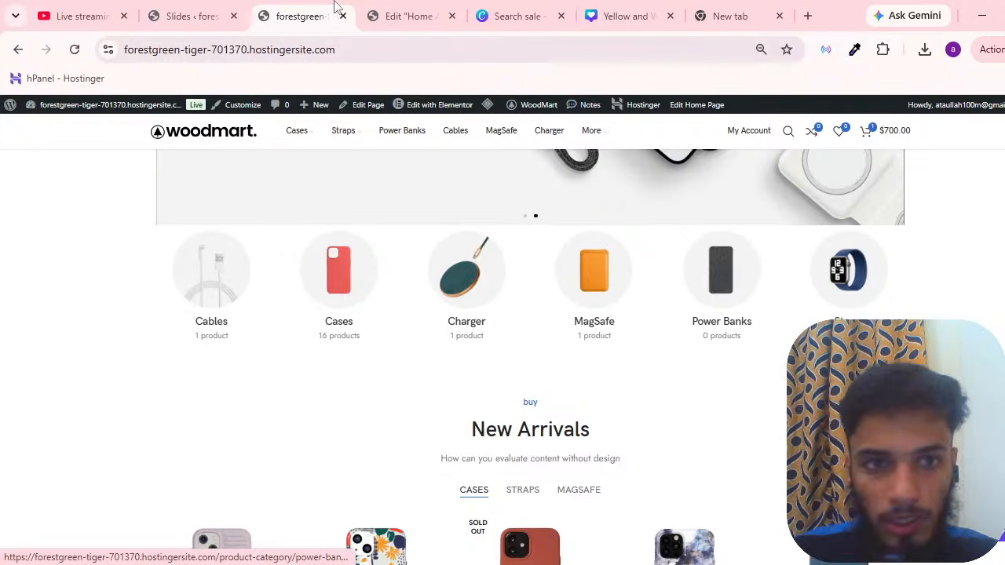
pyautogui.click(400, 16)
pyautogui.scroll(-3, 497, 330)
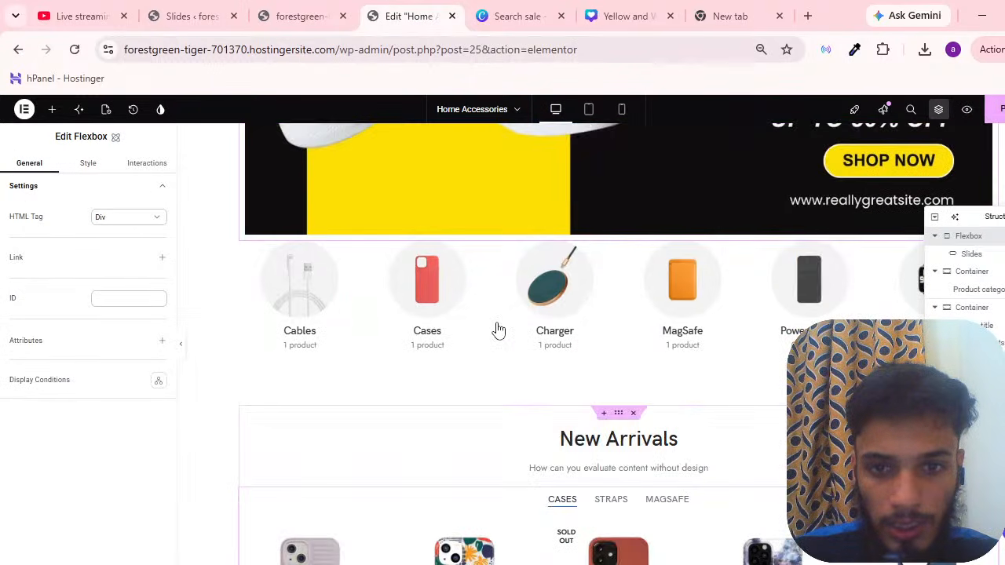
pyautogui.click(304, 299)
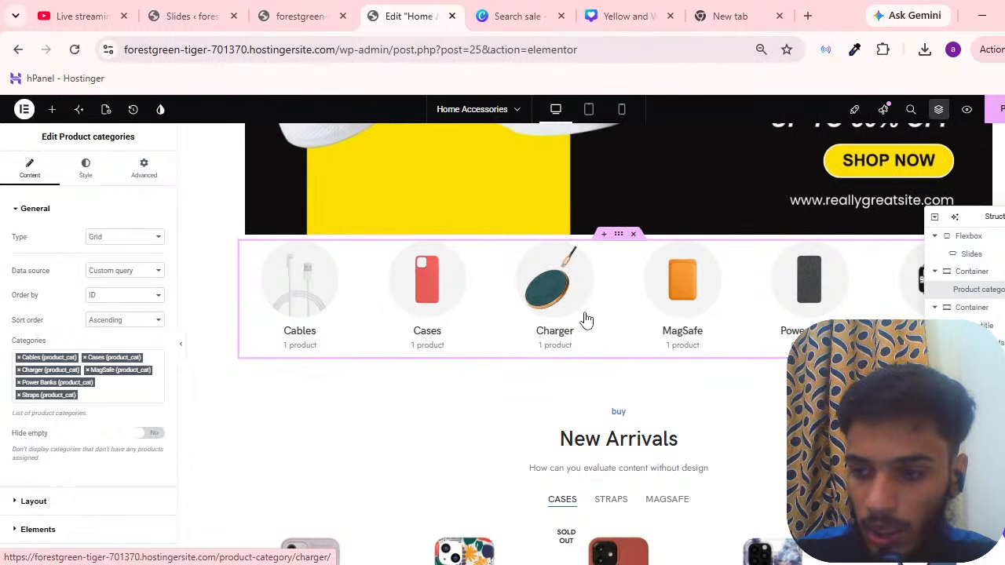
# Review the page sections in the editor, from the slider and product categories down past Most Popular Products and back
pyautogui.scroll(-3, 612, 353)
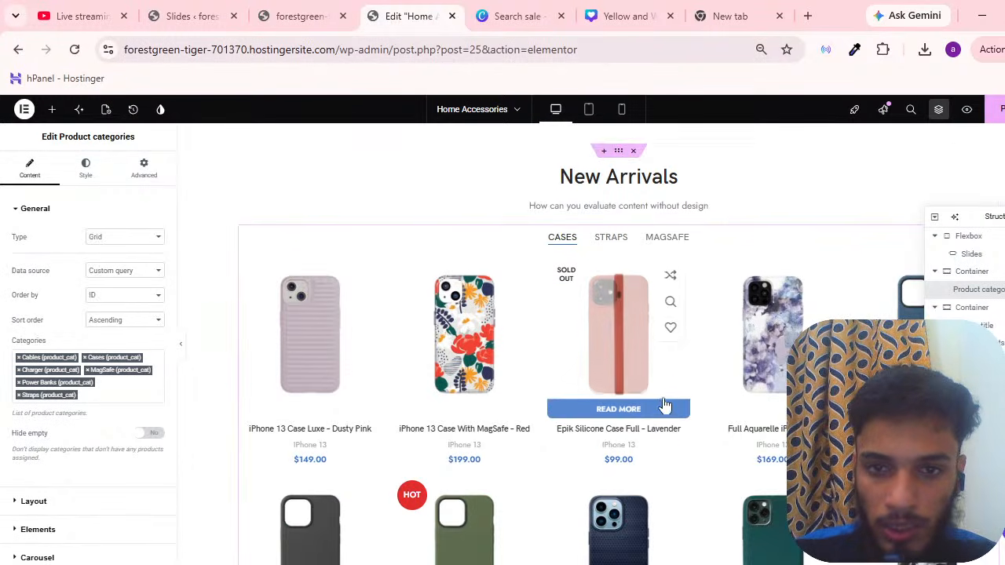
pyautogui.scroll(3, 549, 337)
pyautogui.scroll(-3, 506, 354)
pyautogui.scroll(3, 502, 377)
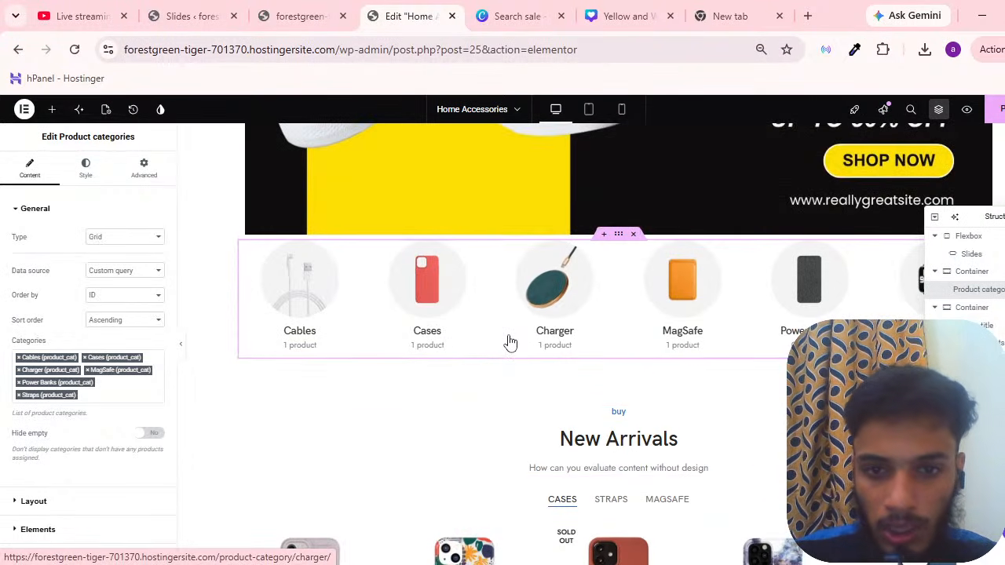
pyautogui.scroll(-2, 437, 336)
pyautogui.scroll(5, 437, 336)
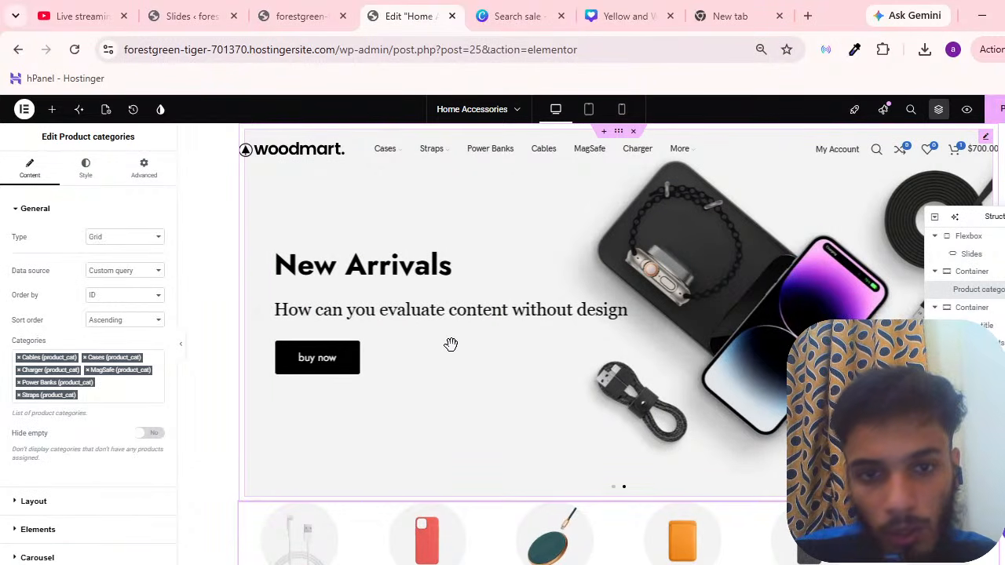
pyautogui.scroll(-3, 454, 342)
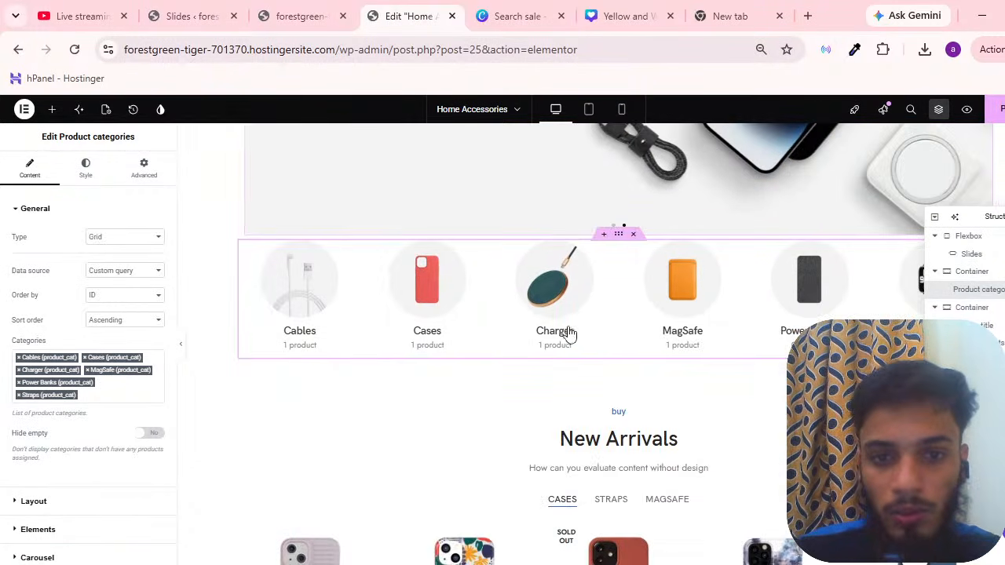
pyautogui.scroll(3, 567, 332)
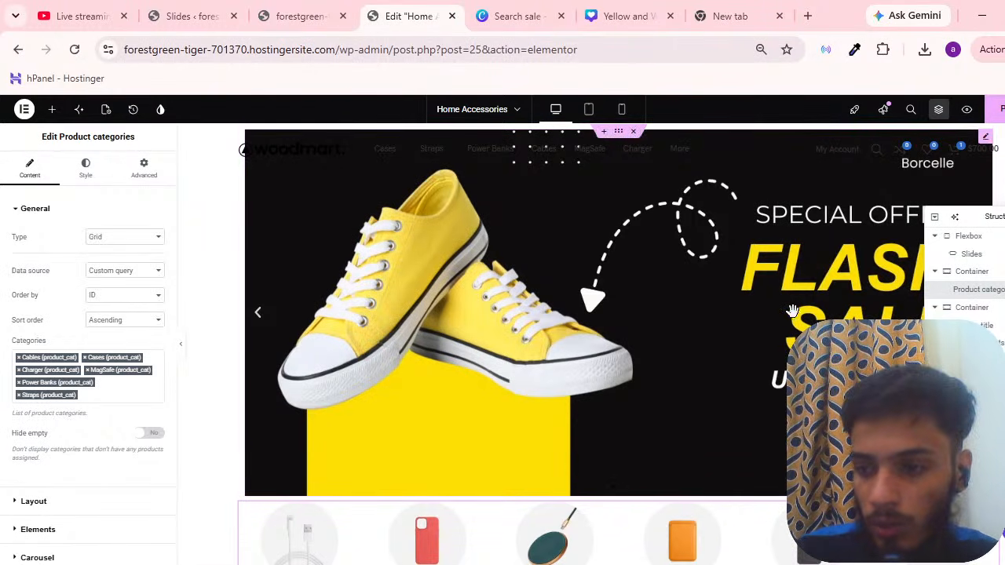
pyautogui.scroll(-3, 629, 306)
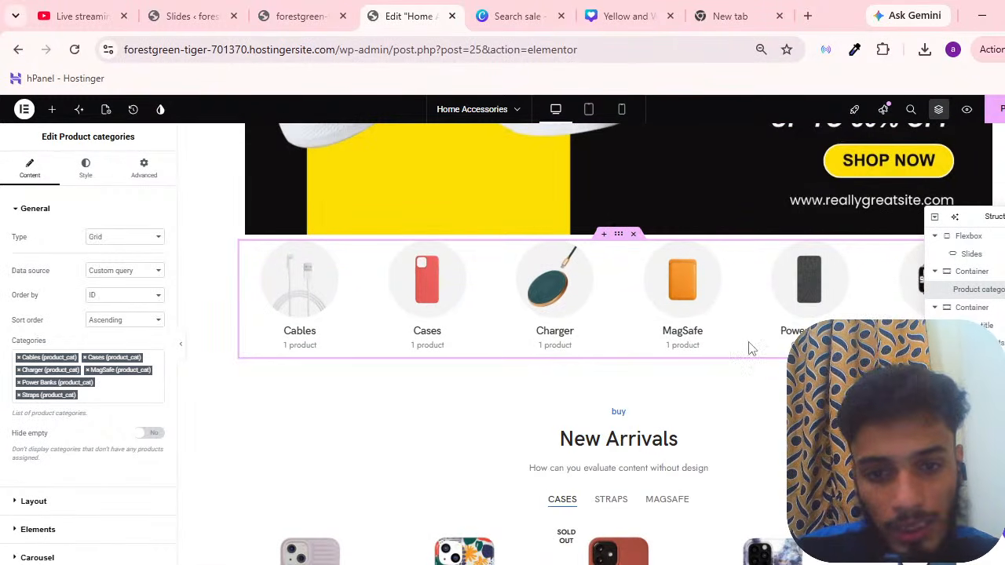
pyautogui.scroll(-6, 707, 338)
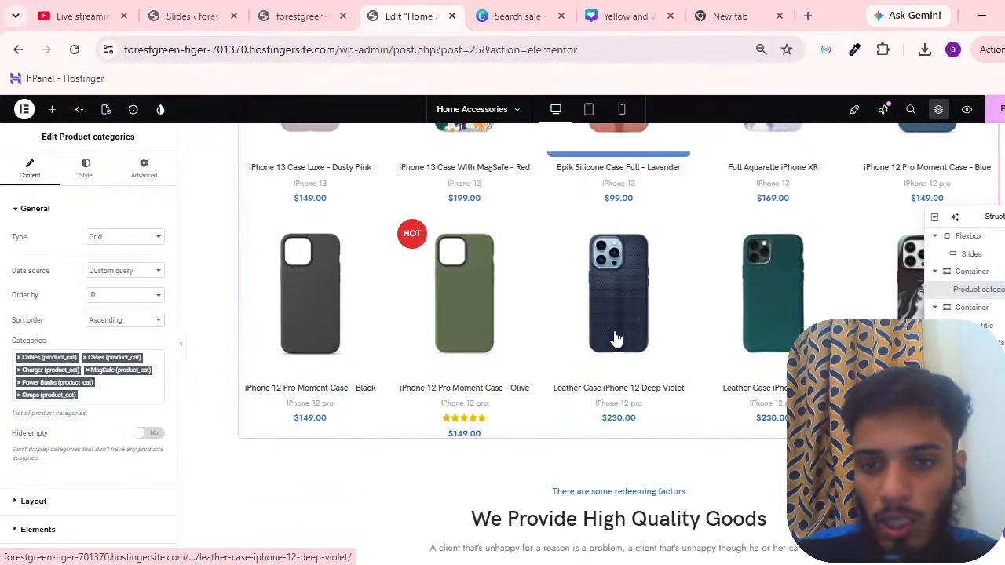
pyautogui.scroll(-6, 616, 338)
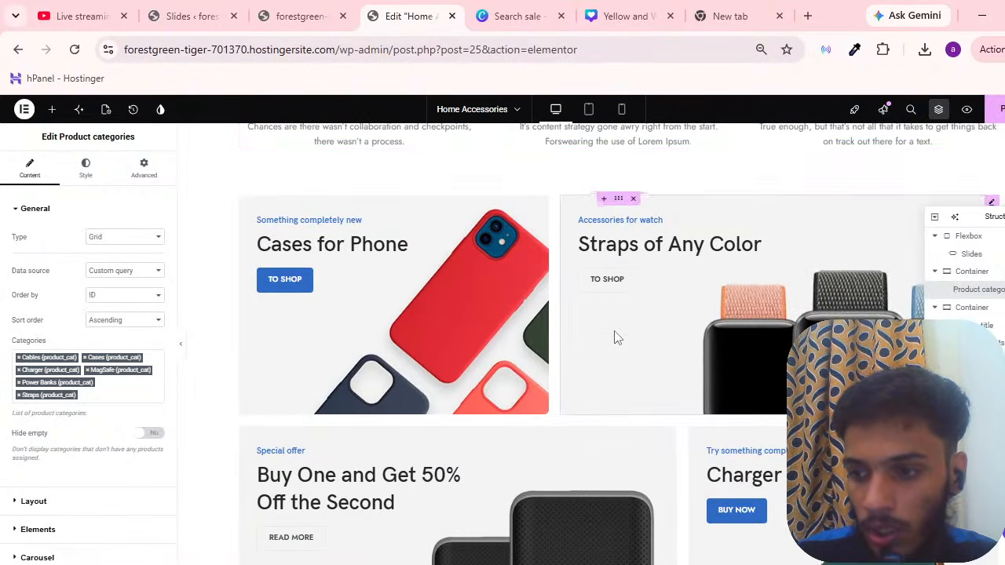
pyautogui.scroll(-15, 617, 339)
pyautogui.scroll(10, 628, 361)
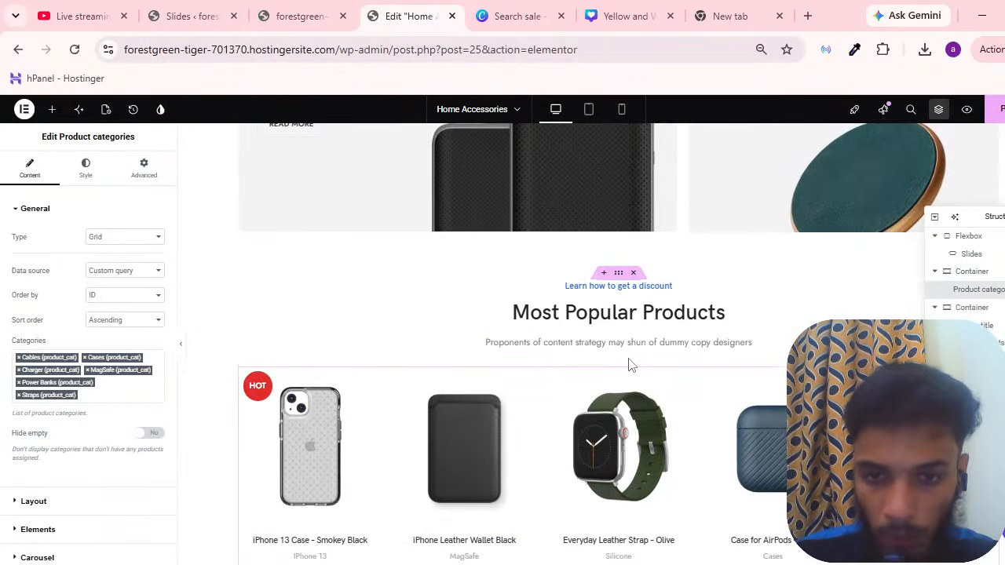
pyautogui.scroll(15, 628, 364)
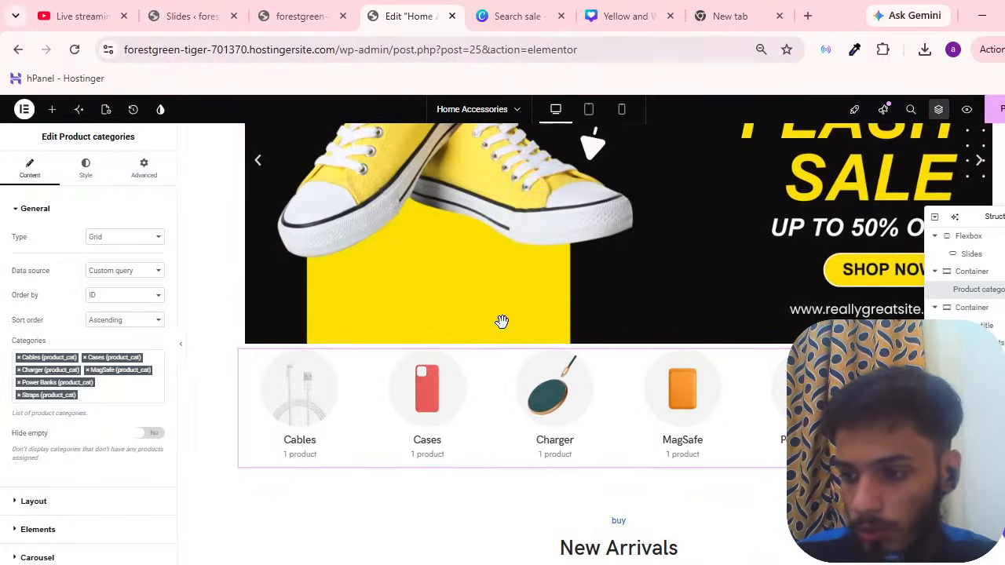
pyautogui.scroll(3, 501, 321)
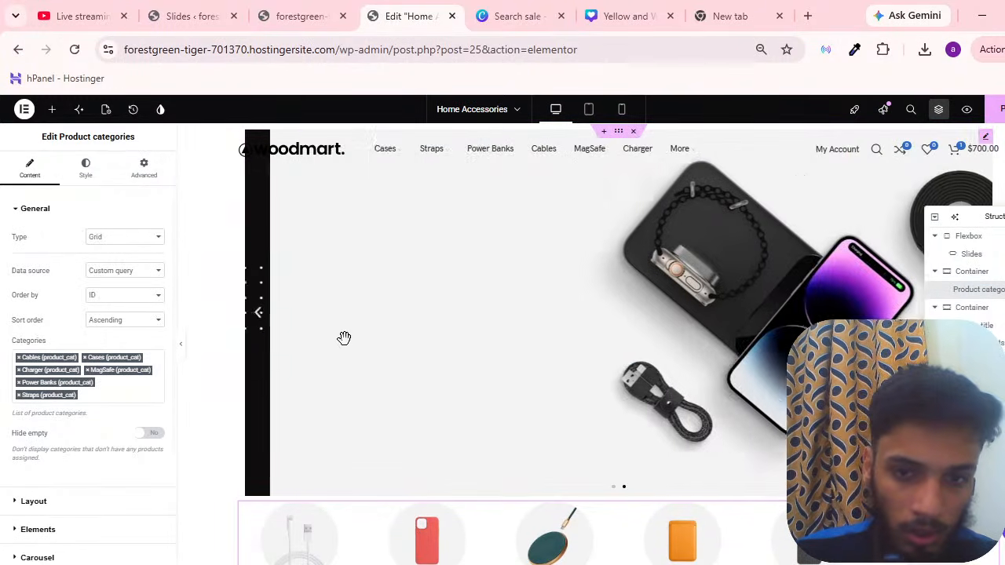
pyautogui.scroll(-5, 662, 319)
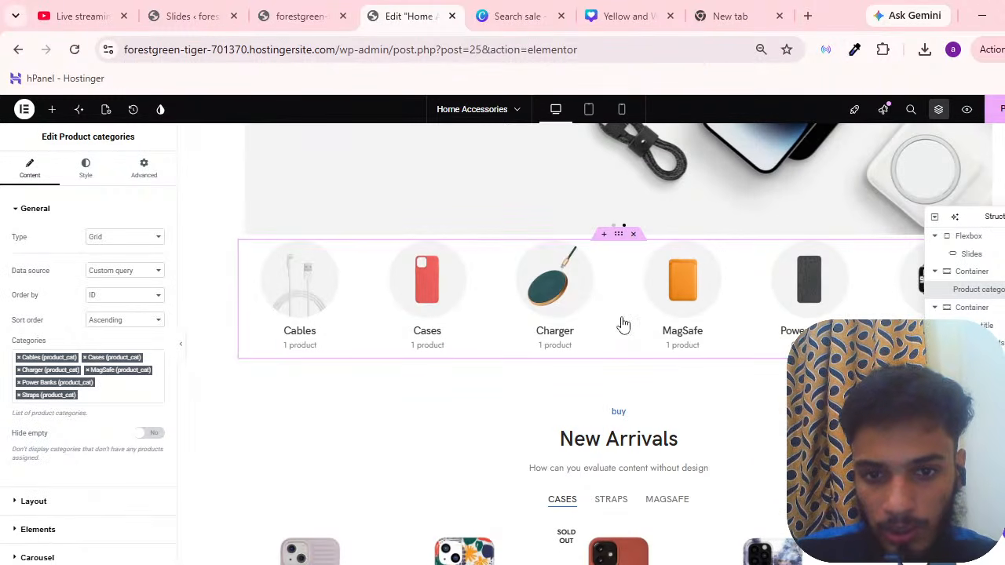
pyautogui.scroll(3, 720, 408)
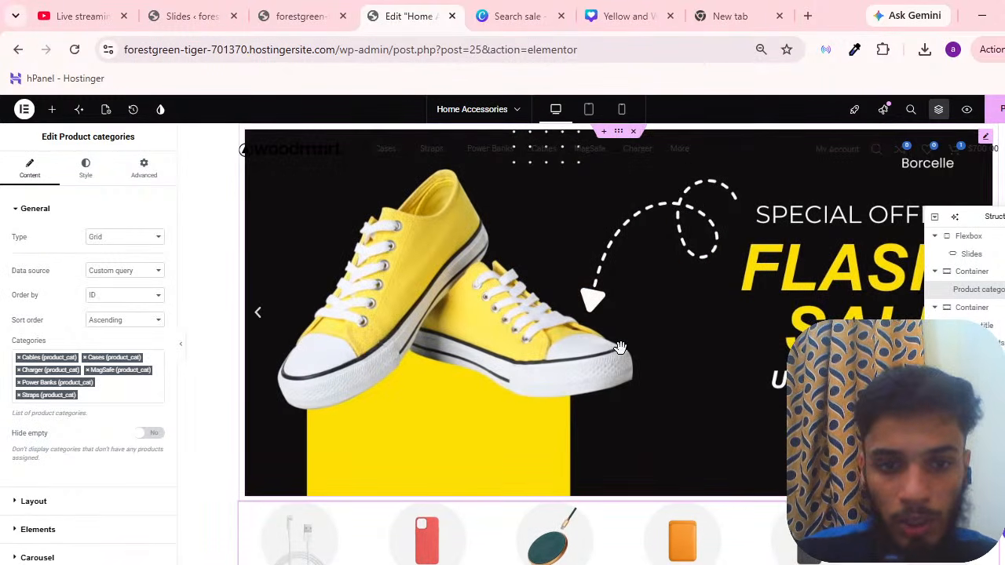
# Examine the slider on the live home page, swiping back and forth between the flash sale and New Arrivals slides
pyautogui.click(345, 6)
pyautogui.scroll(4, 549, 274)
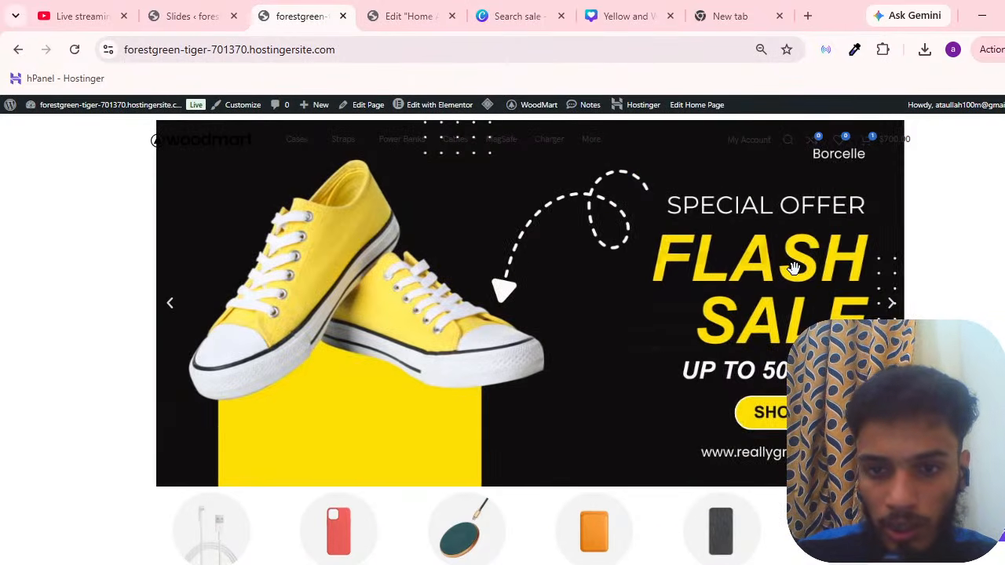
pyautogui.scroll(-8, 785, 313)
pyautogui.scroll(8, 754, 345)
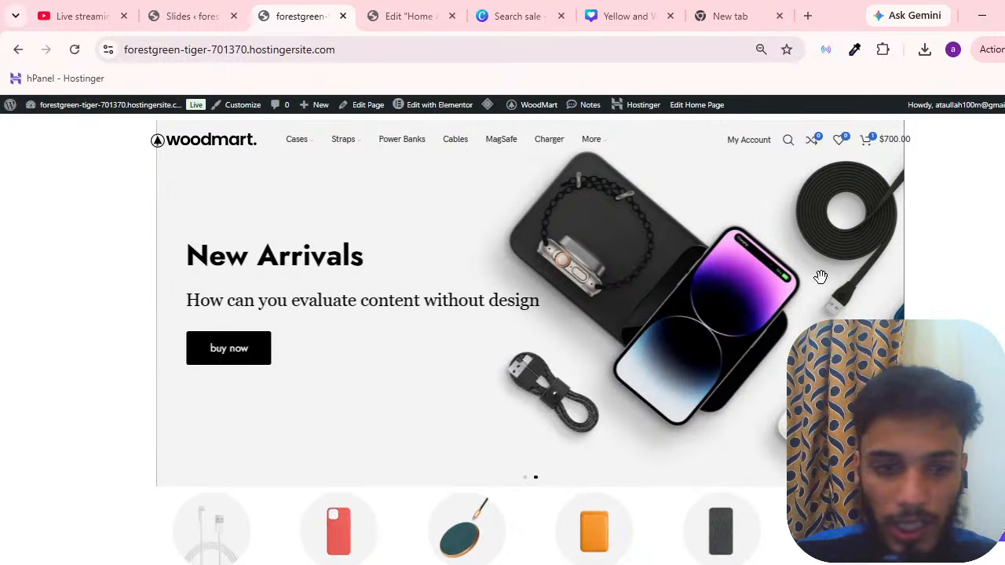
pyautogui.moveTo(820, 277); pyautogui.dragTo(623, 332)
pyautogui.moveTo(738, 325); pyautogui.dragTo(242, 332)
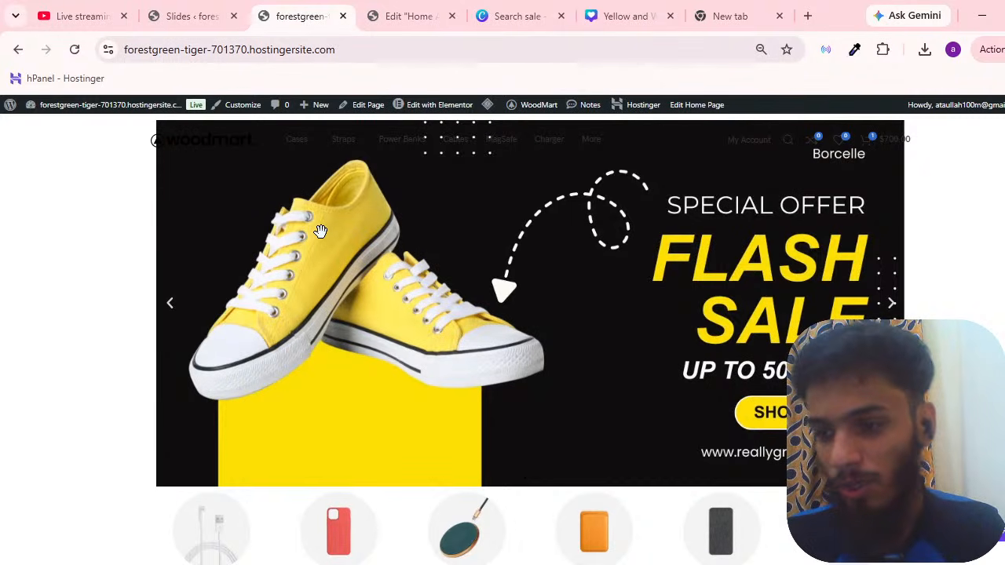
pyautogui.moveTo(439, 237); pyautogui.dragTo(348, 292)
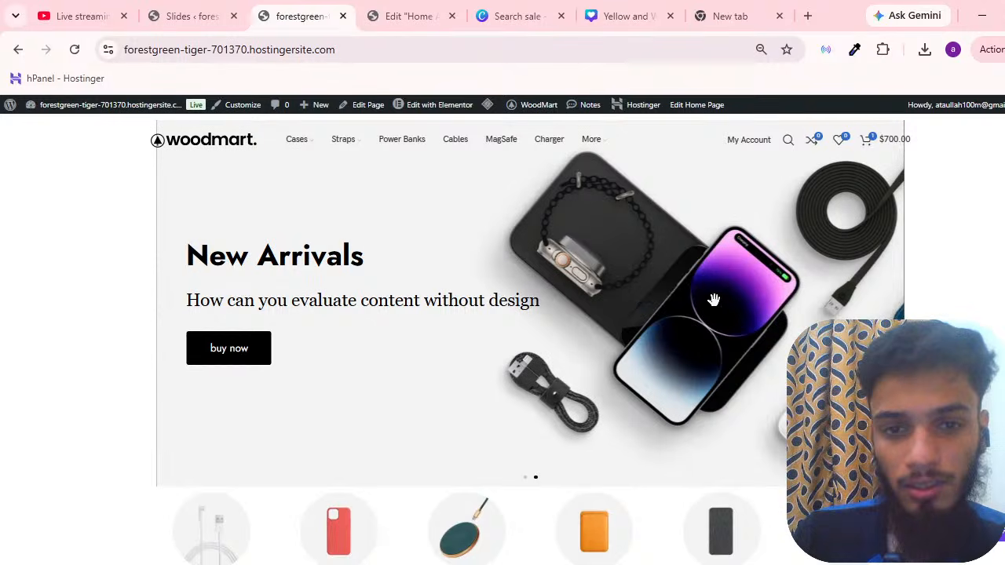
pyautogui.moveTo(713, 299); pyautogui.dragTo(42, 294)
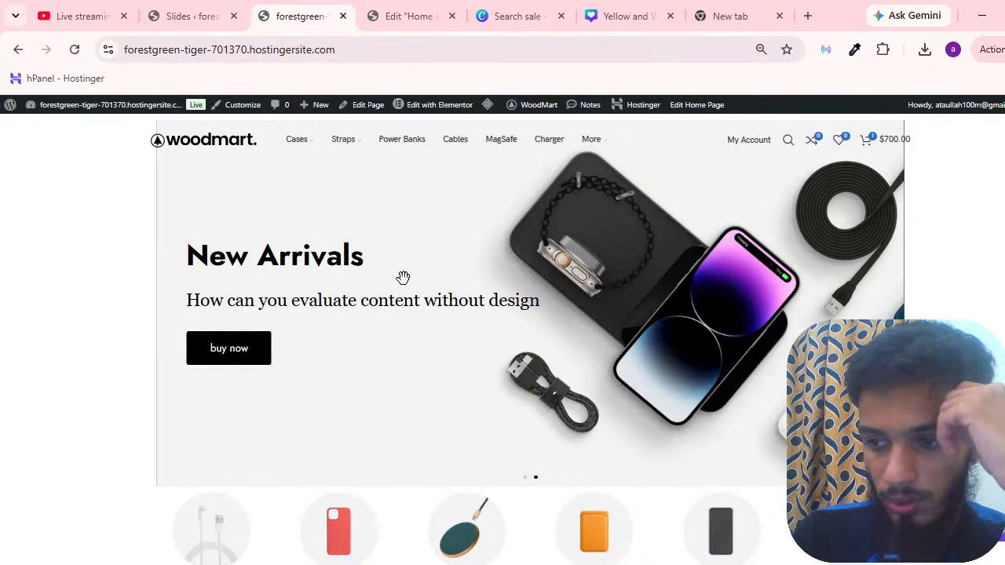
pyautogui.moveTo(403, 278); pyautogui.dragTo(184, 282)
pyautogui.moveTo(336, 278); pyautogui.dragTo(893, 309)
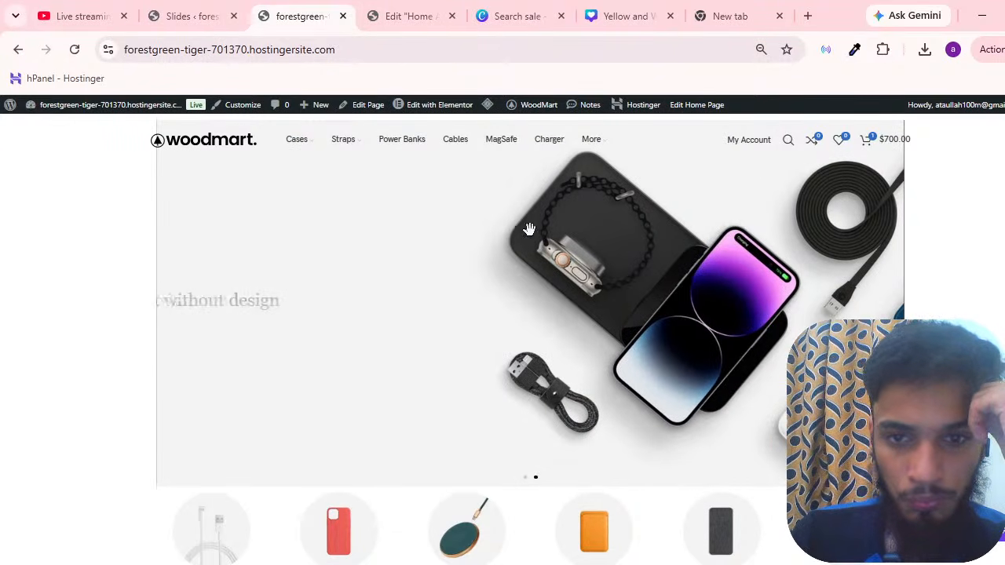
pyautogui.moveTo(529, 228); pyautogui.dragTo(269, 220)
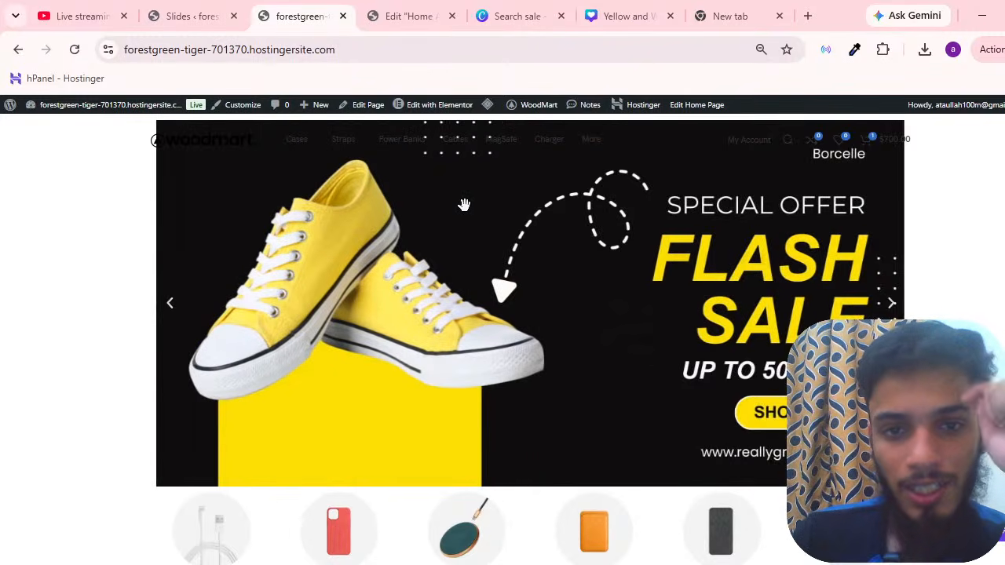
pyautogui.moveTo(464, 205); pyautogui.dragTo(397, 204)
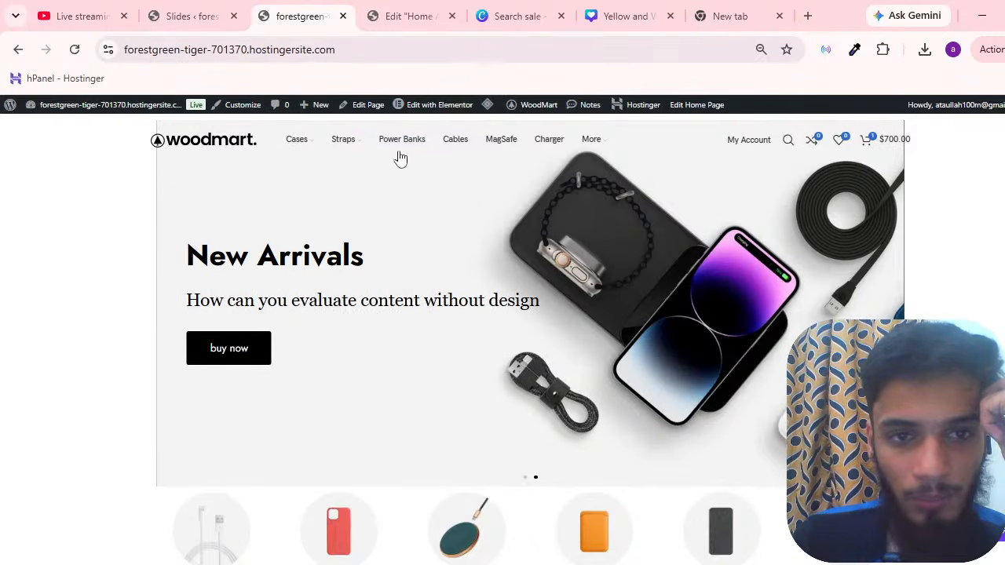
pyautogui.moveTo(489, 202); pyautogui.dragTo(662, 222)
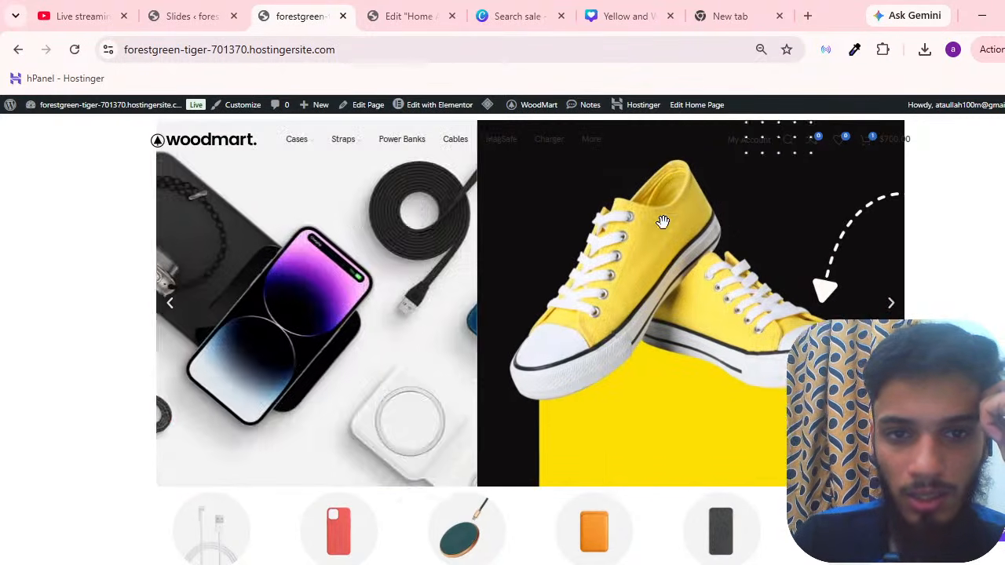
# Open WoodMart's Header builder in the site admin and compare it with the header on the live home page
pyautogui.click(194, 15)
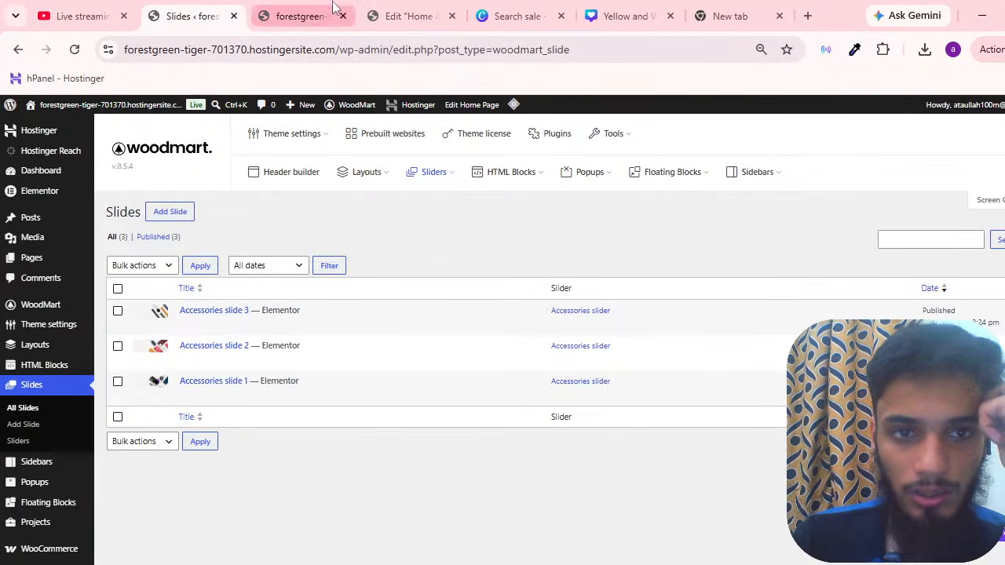
pyautogui.moveTo(353, 103)
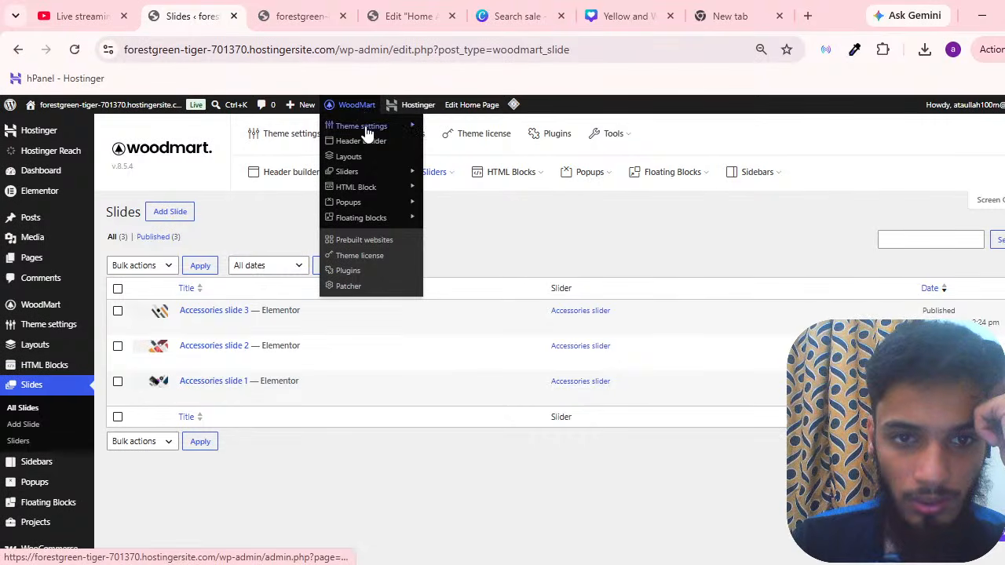
pyautogui.moveTo(51, 304)
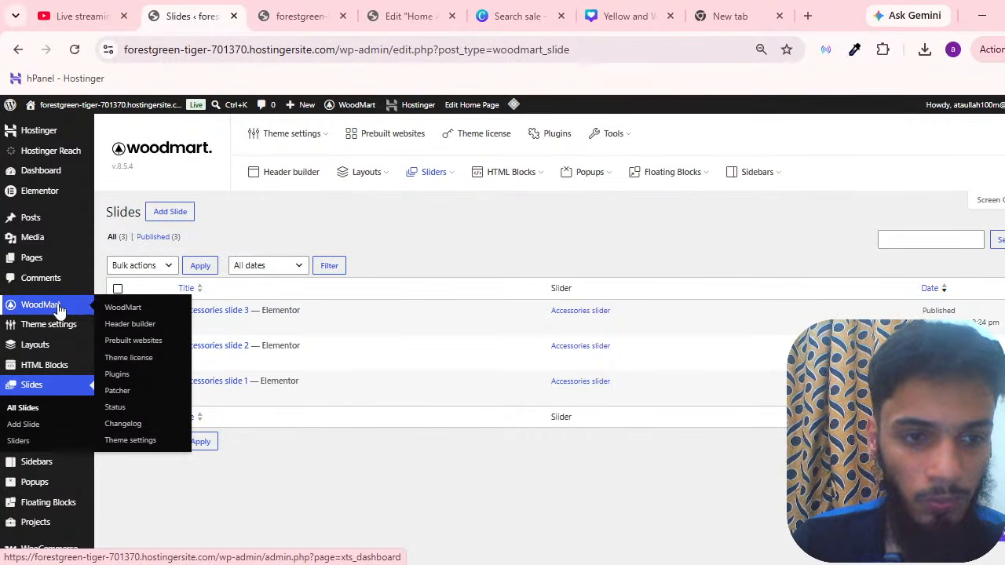
pyautogui.moveTo(68, 306)
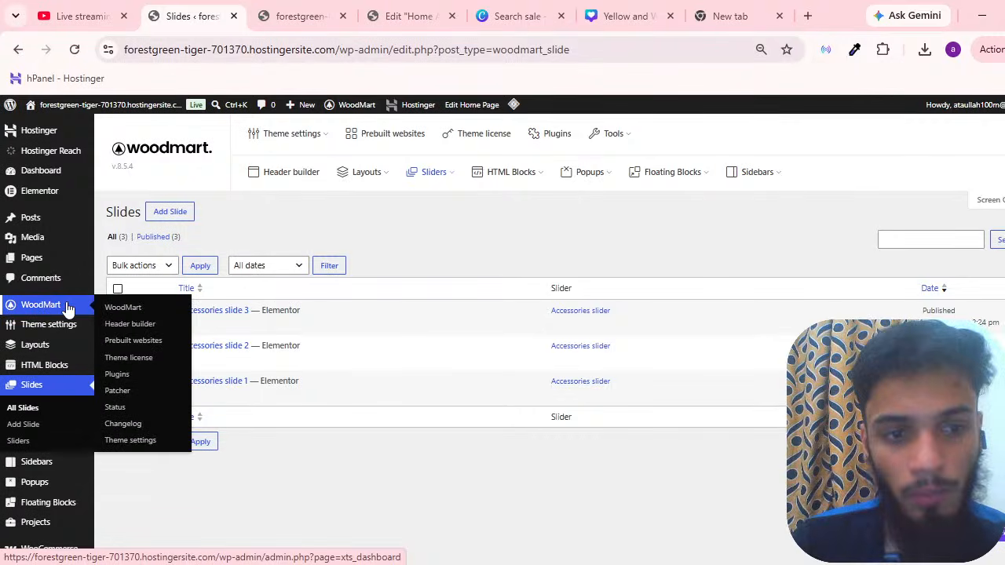
pyautogui.click(127, 322)
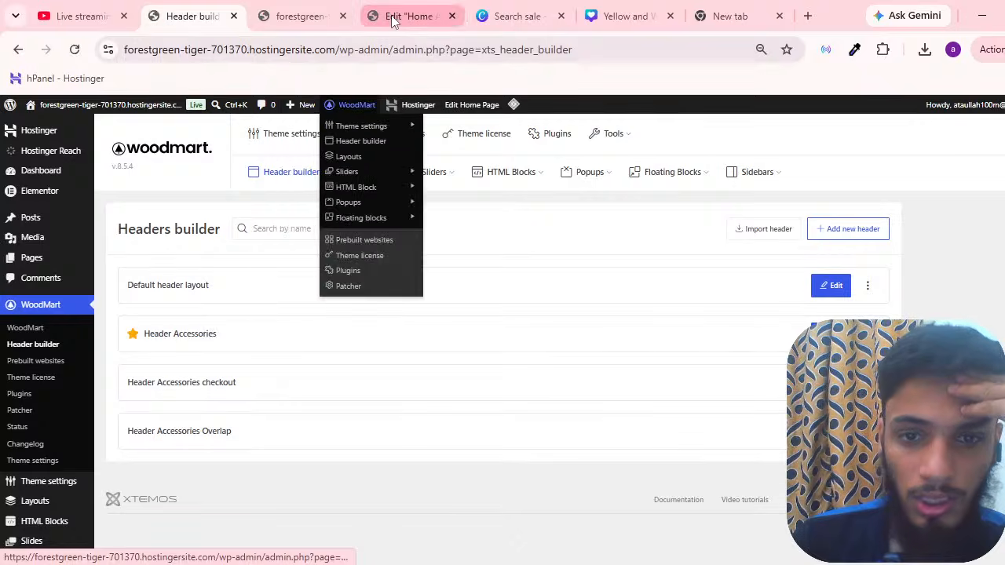
pyautogui.click(392, 17)
pyautogui.click(288, 6)
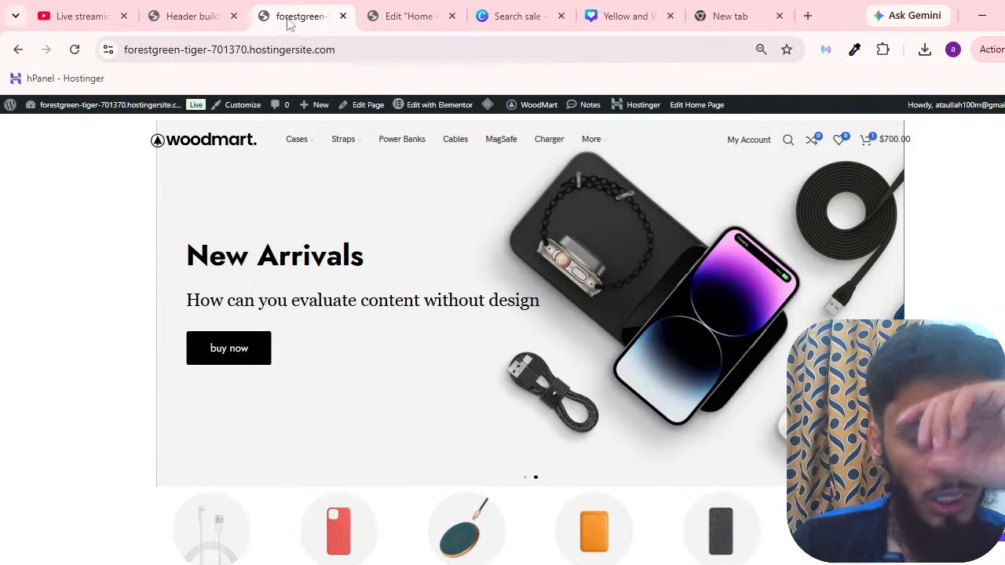
pyautogui.click(205, 16)
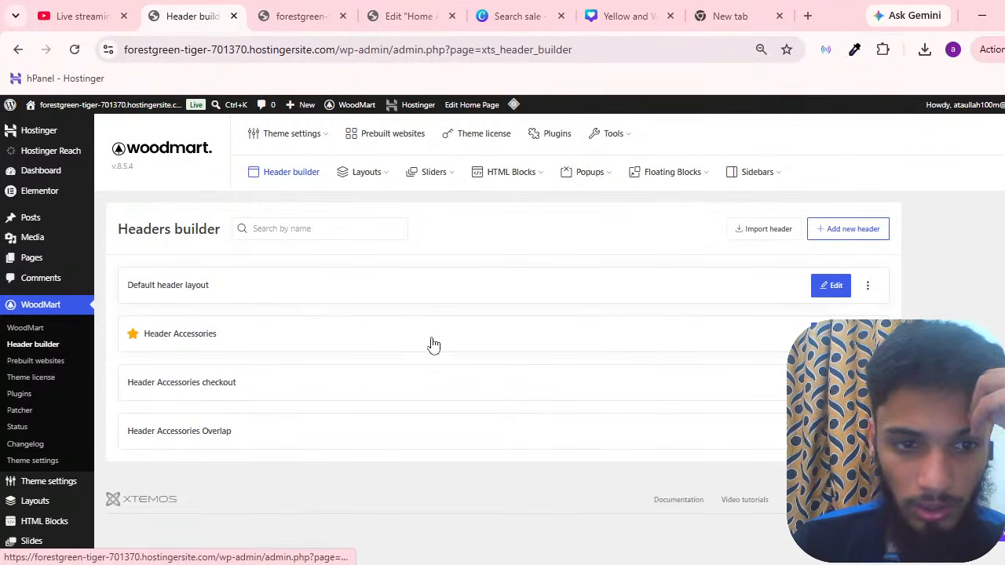
# Open the general settings of the Header Accessories header and try the option that makes the header overlap the content
pyautogui.click(660, 329)
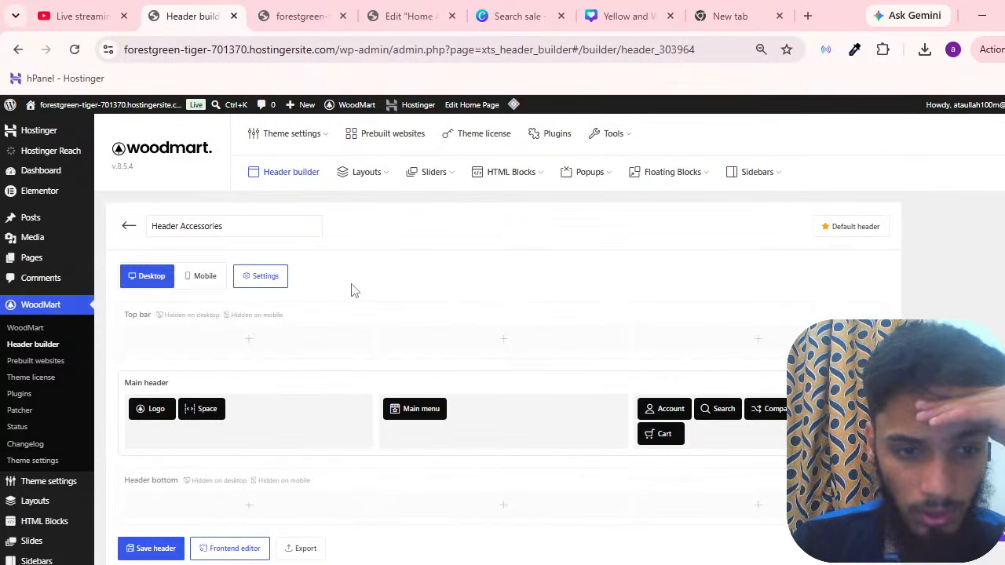
pyautogui.scroll(-3, 323, 285)
pyautogui.scroll(3, 320, 312)
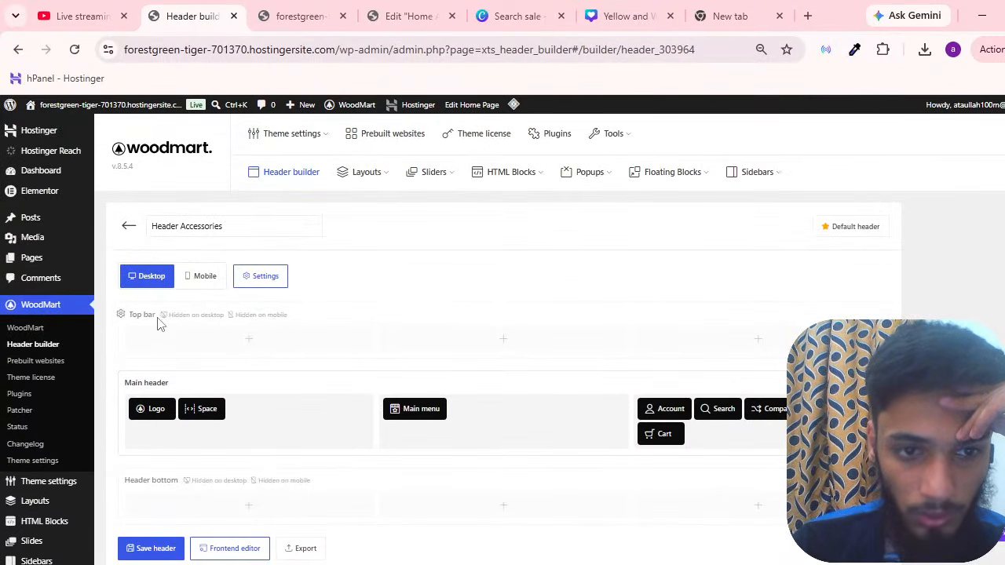
pyautogui.click(271, 277)
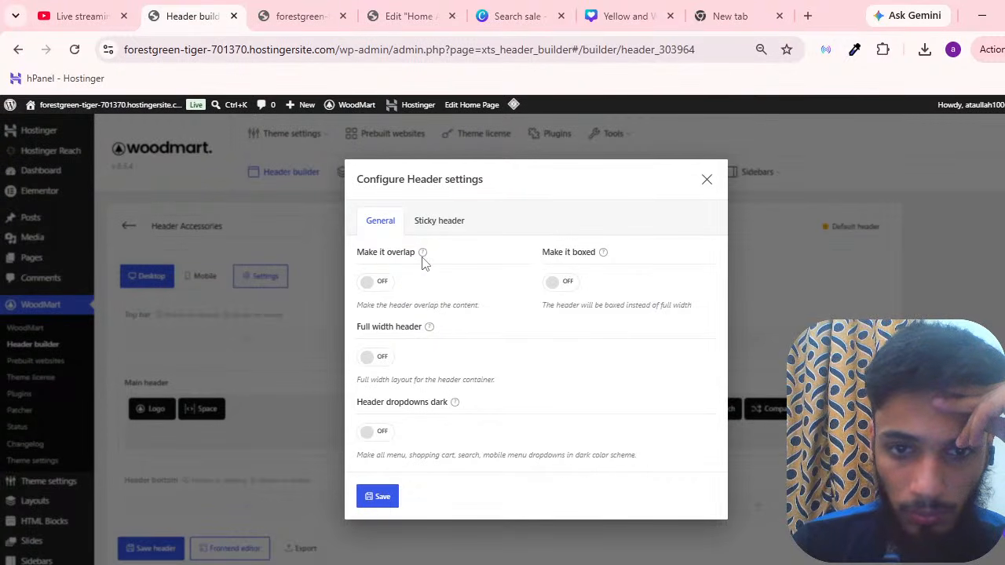
pyautogui.moveTo(423, 253)
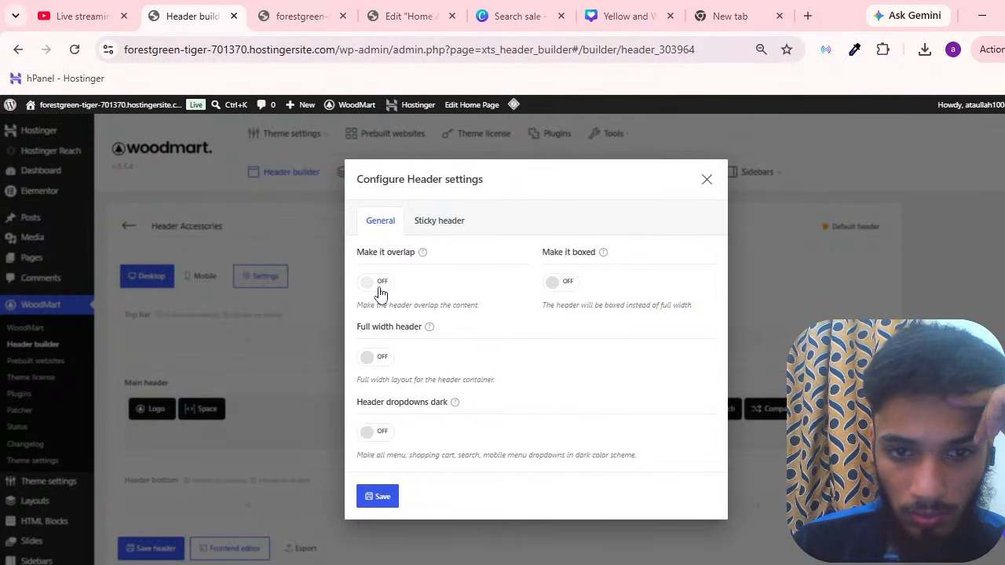
pyautogui.click(380, 290)
pyautogui.click(380, 291)
# Turn off the sticky header shadow, save the header settings and reload the live home page to check the header
pyautogui.click(439, 220)
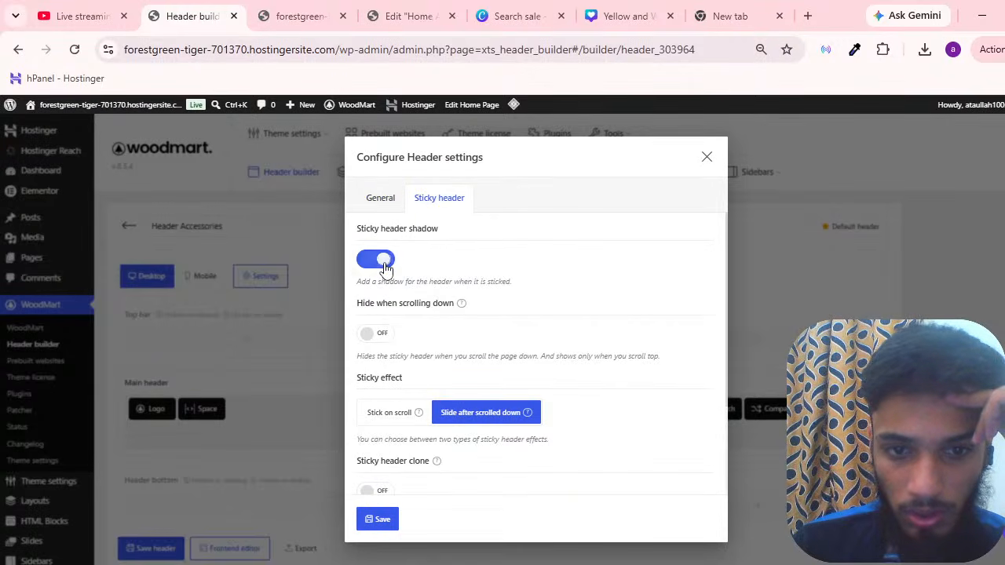
pyautogui.scroll(-3, 393, 283)
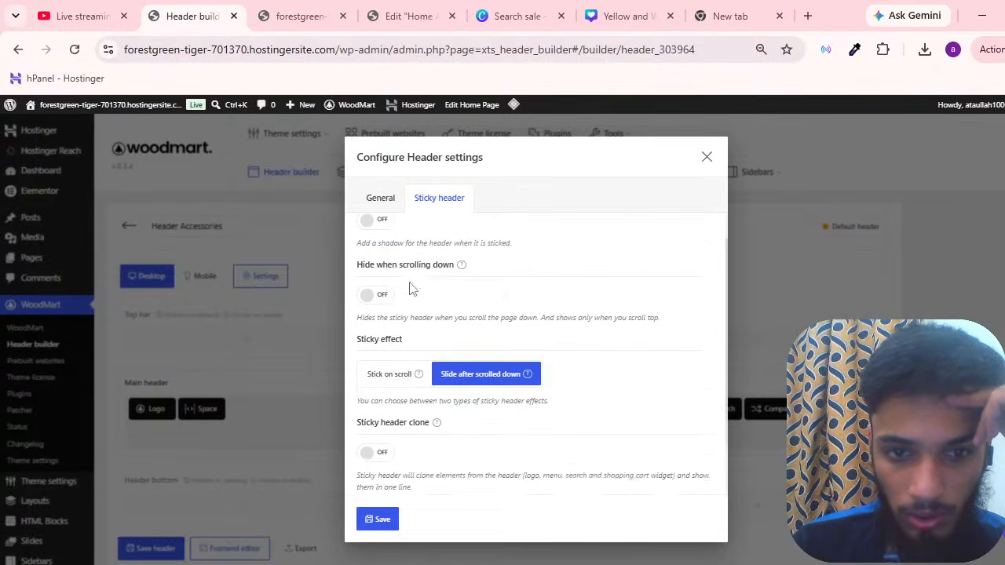
pyautogui.click(382, 521)
pyautogui.click(302, 16)
pyautogui.click(76, 52)
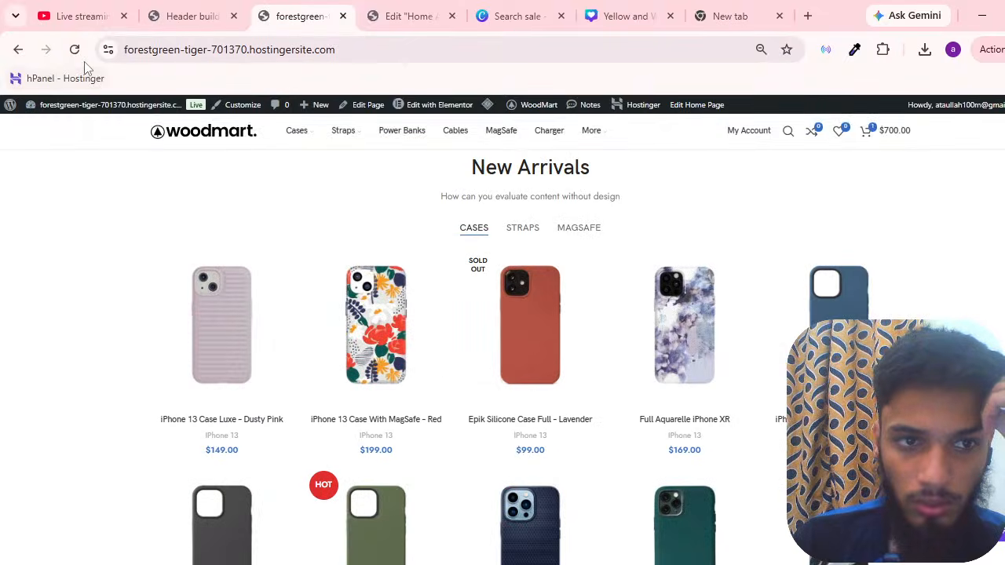
pyautogui.click(75, 49)
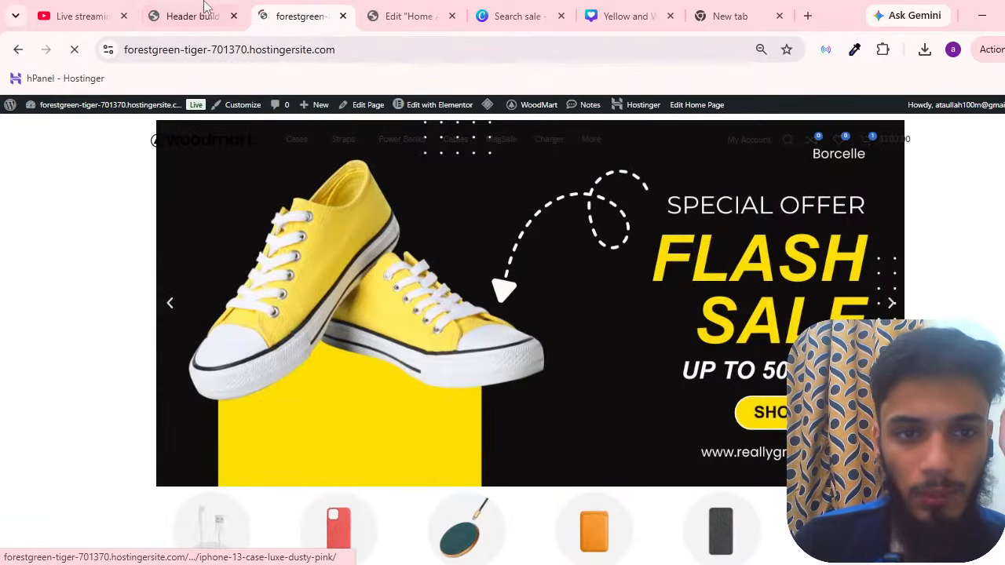
# Open Header Accessories in the frontend editor and compare its header preview with the live home page
pyautogui.click(203, 11)
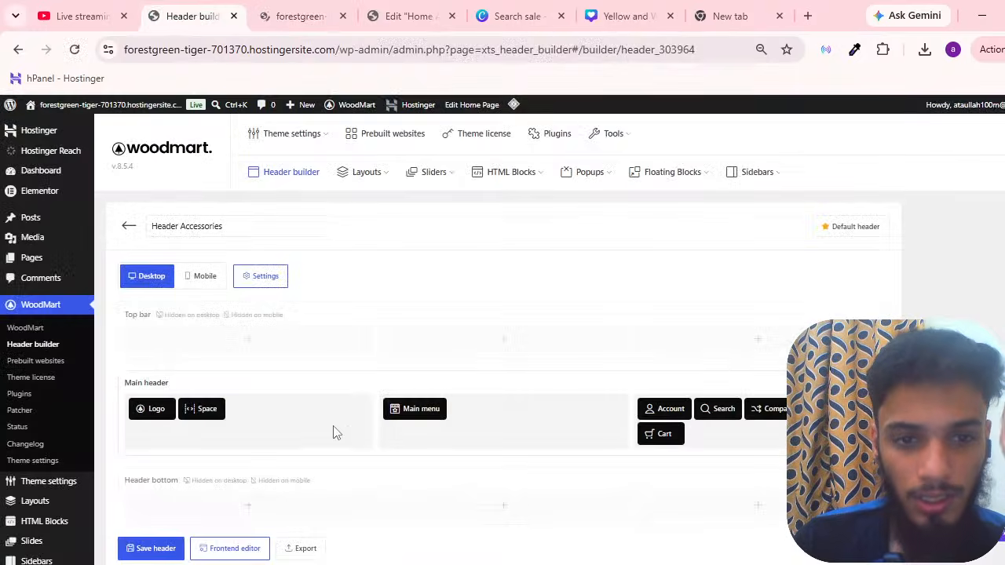
pyautogui.scroll(-3, 314, 432)
pyautogui.click(235, 303)
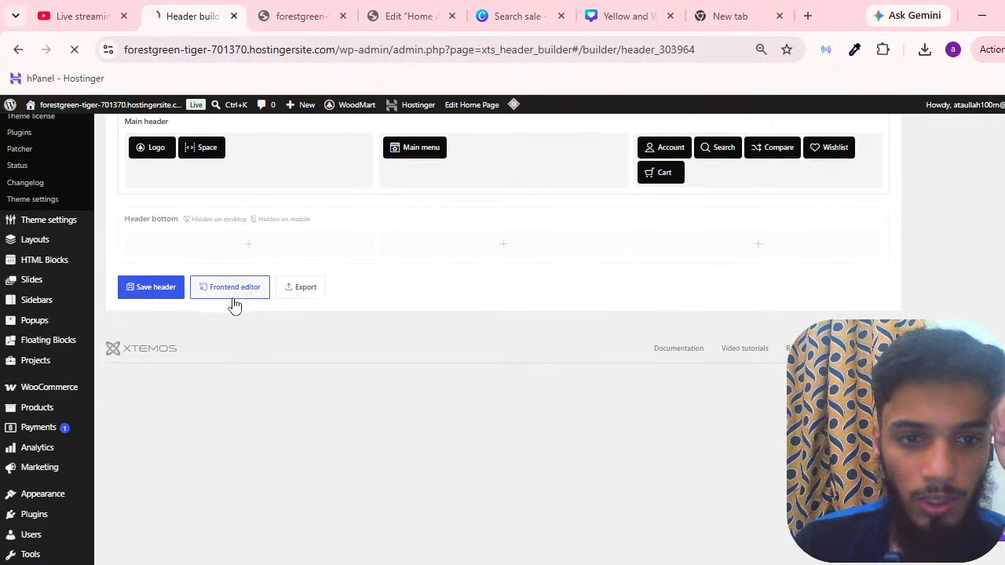
pyautogui.click(318, 8)
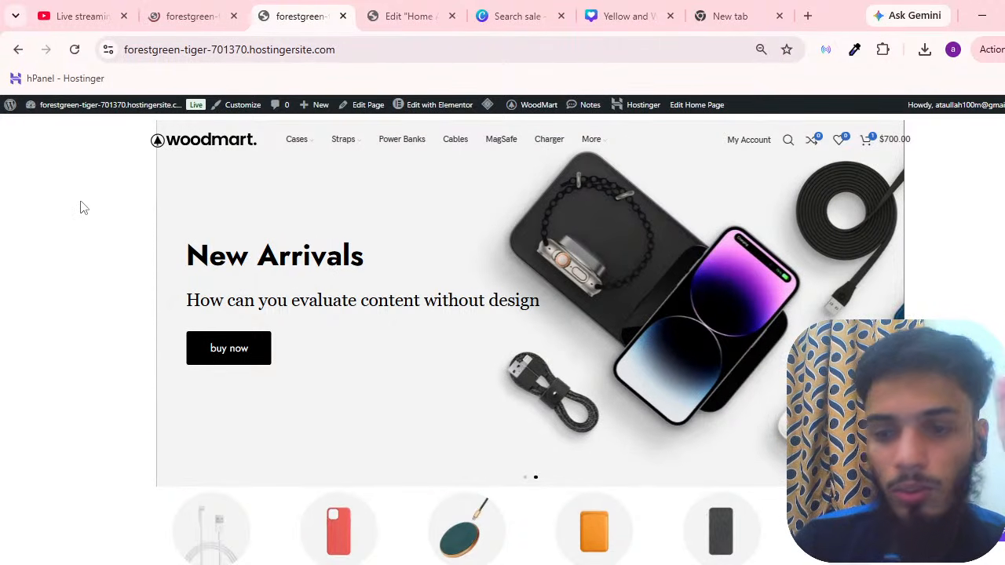
pyautogui.click(150, 13)
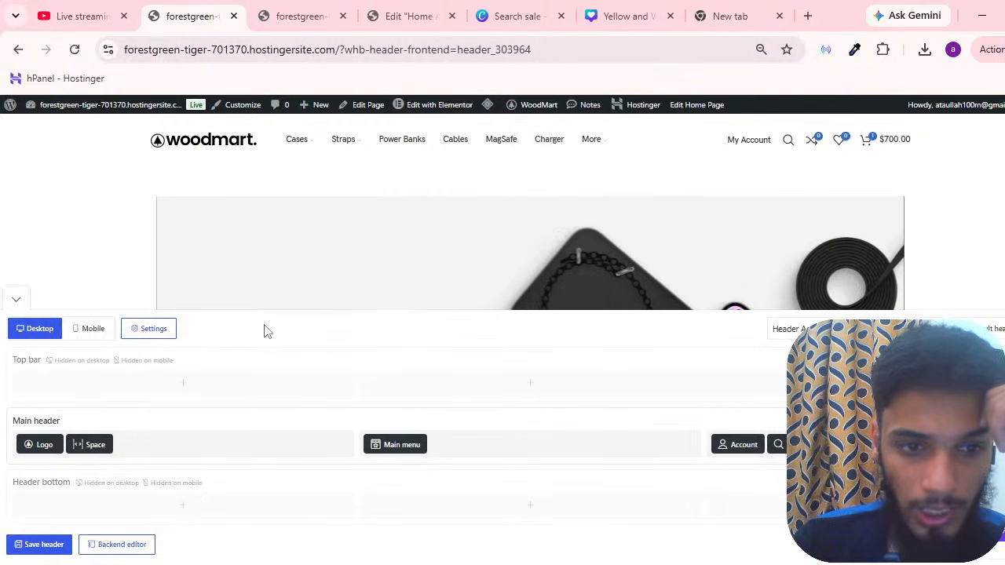
pyautogui.scroll(-5, 40, 415)
pyautogui.scroll(5, 260, 431)
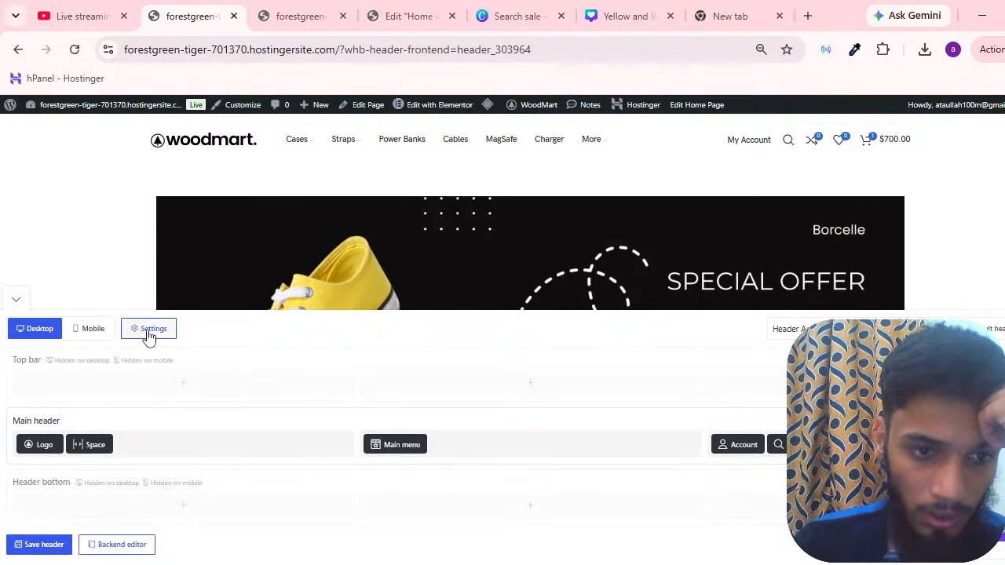
# Review and save the sticky header settings in the frontend editor, and reload the live home page to check the header over the slider
pyautogui.click(149, 330)
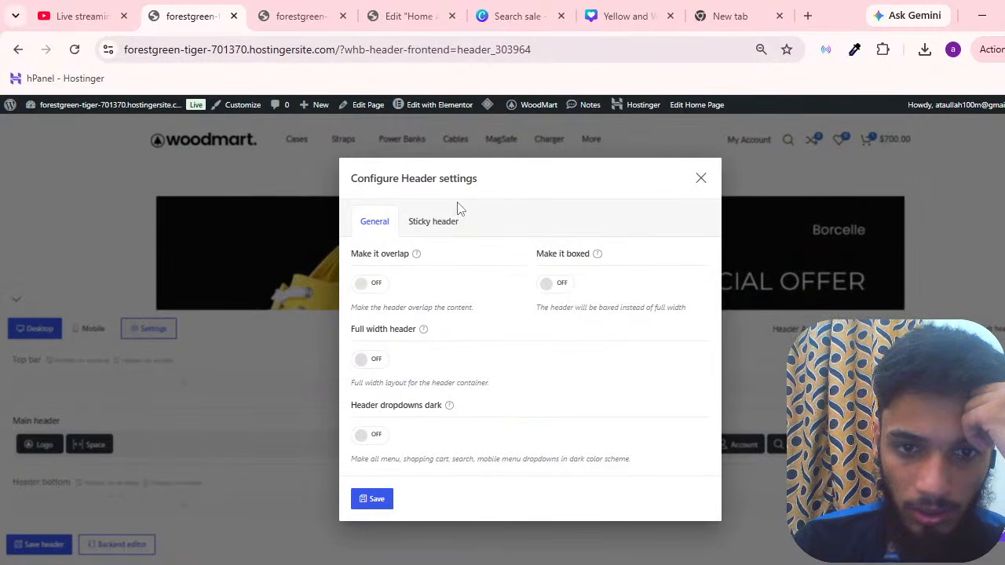
pyautogui.click(441, 222)
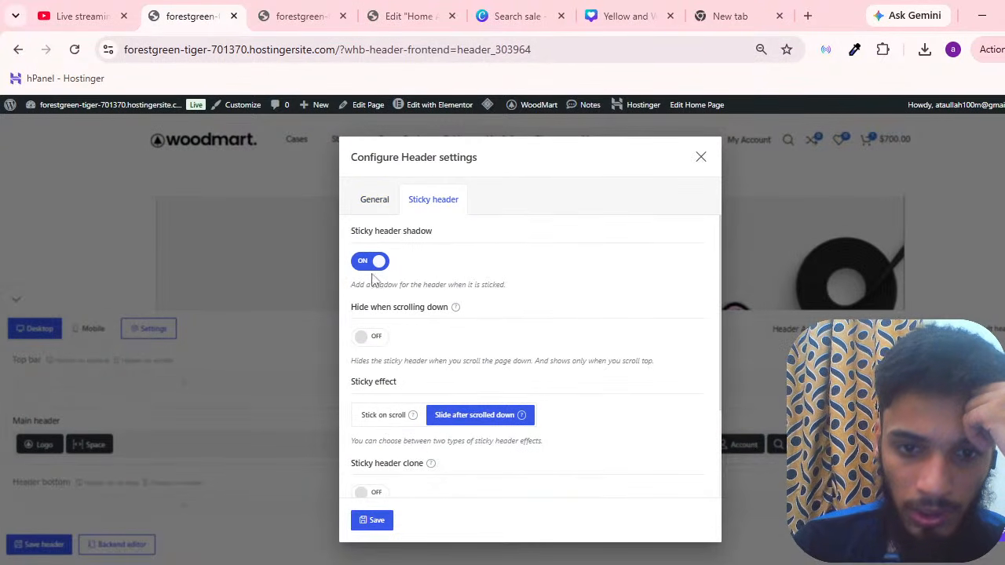
pyautogui.scroll(-2, 384, 291)
pyautogui.click(368, 521)
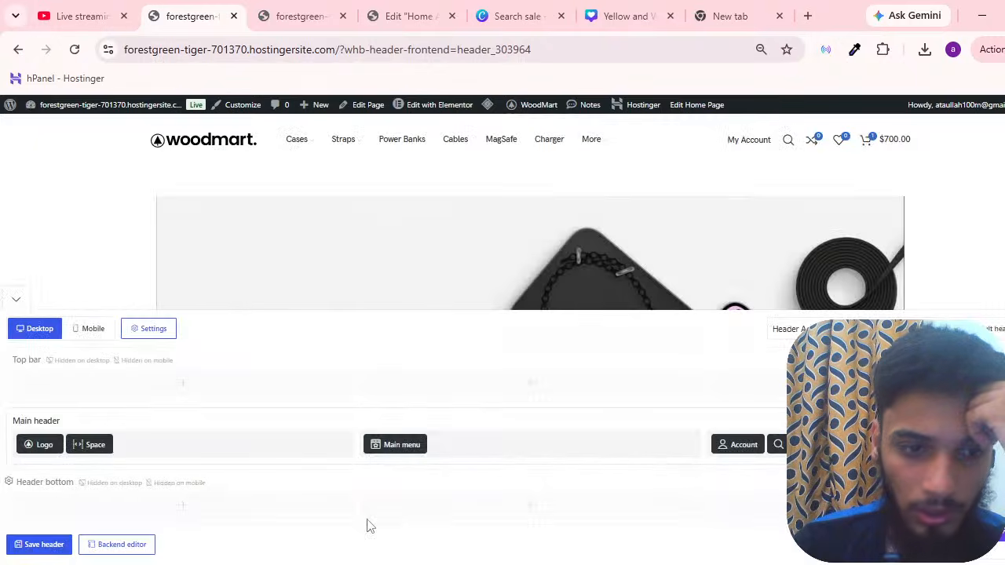
pyautogui.click(302, 8)
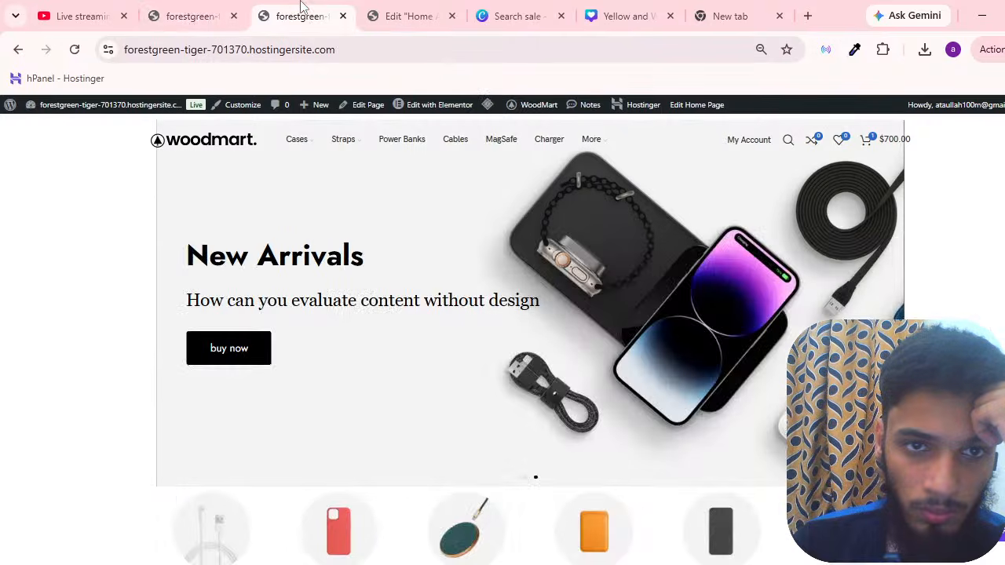
pyautogui.click(75, 50)
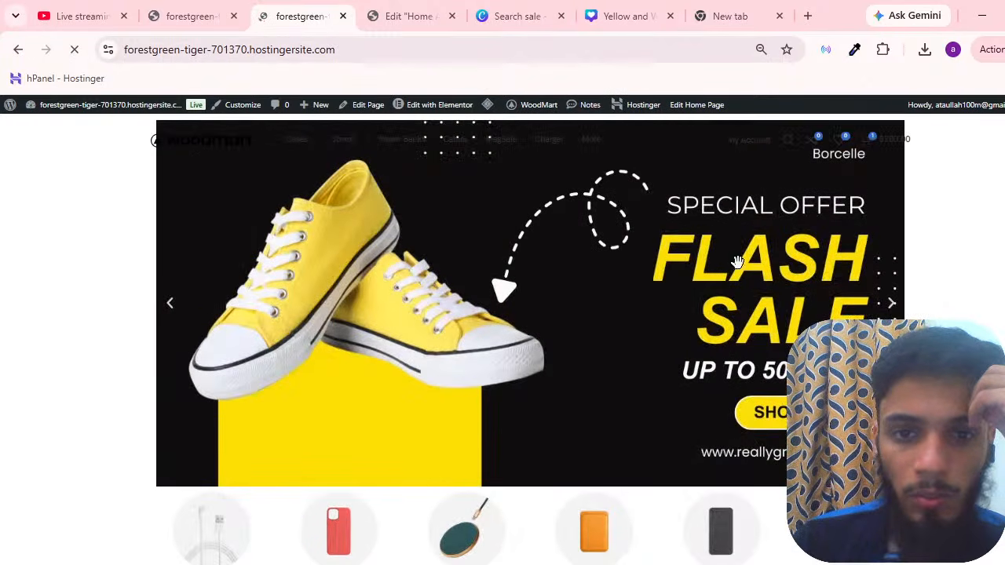
# Open the Default header layout in the frontend editor and make it the default header for all pages
pyautogui.click(246, 6)
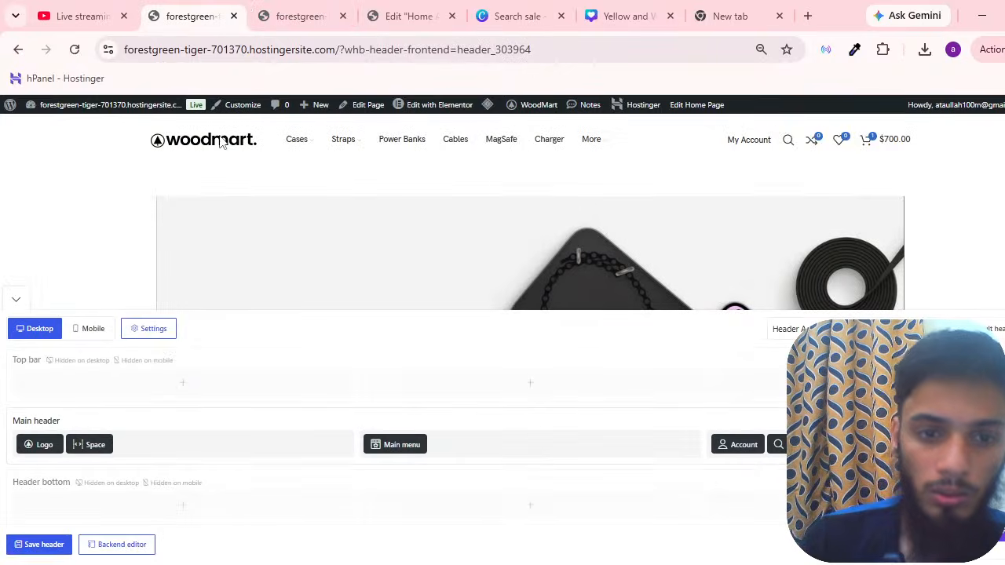
pyautogui.click(7, 50)
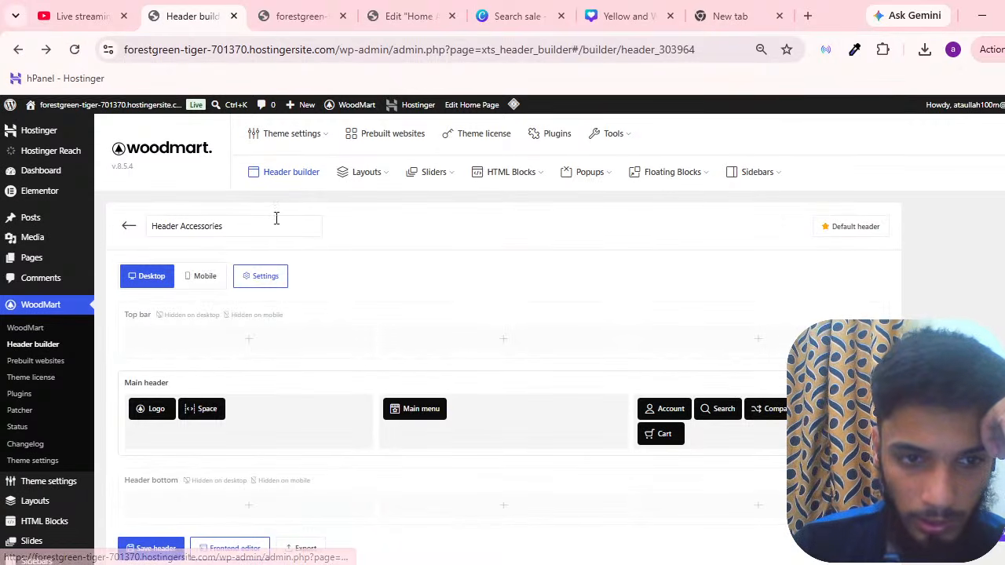
pyautogui.click(129, 225)
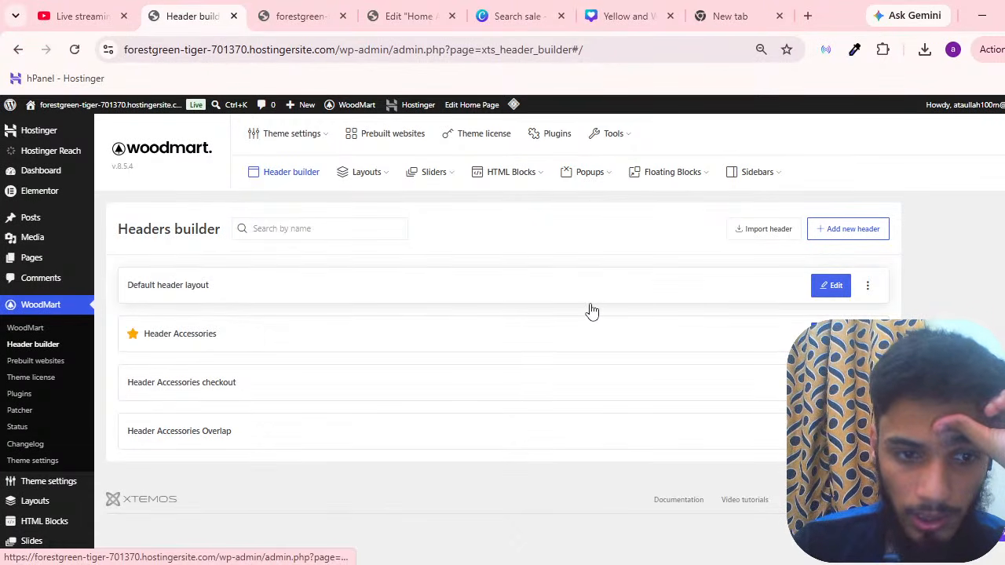
pyautogui.click(831, 286)
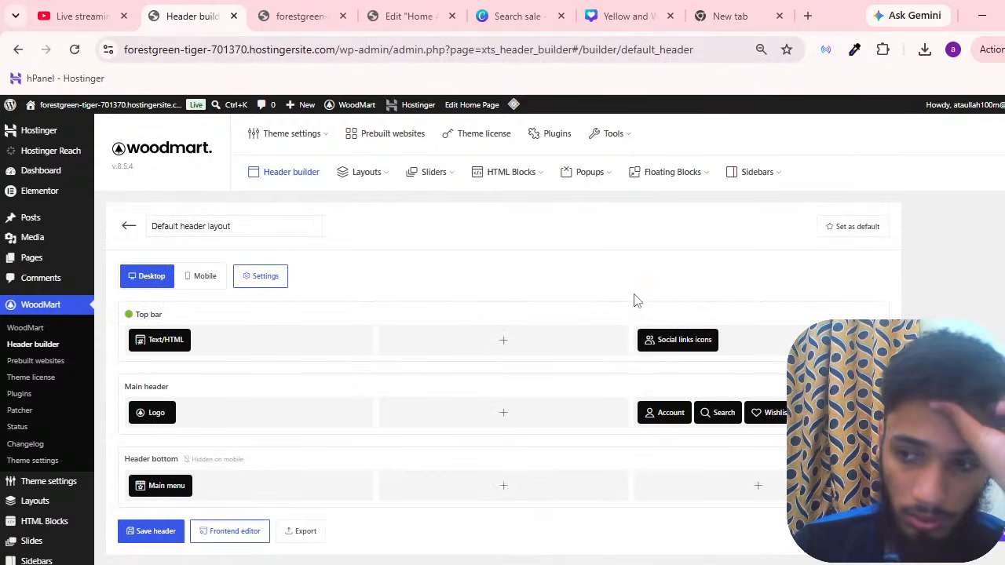
pyautogui.scroll(-3, 233, 348)
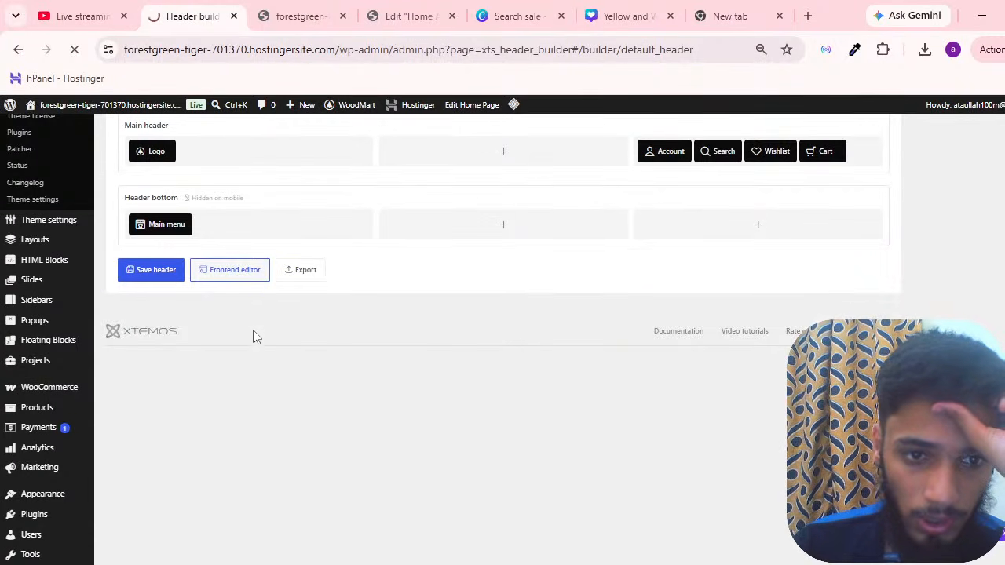
pyautogui.scroll(3, 253, 336)
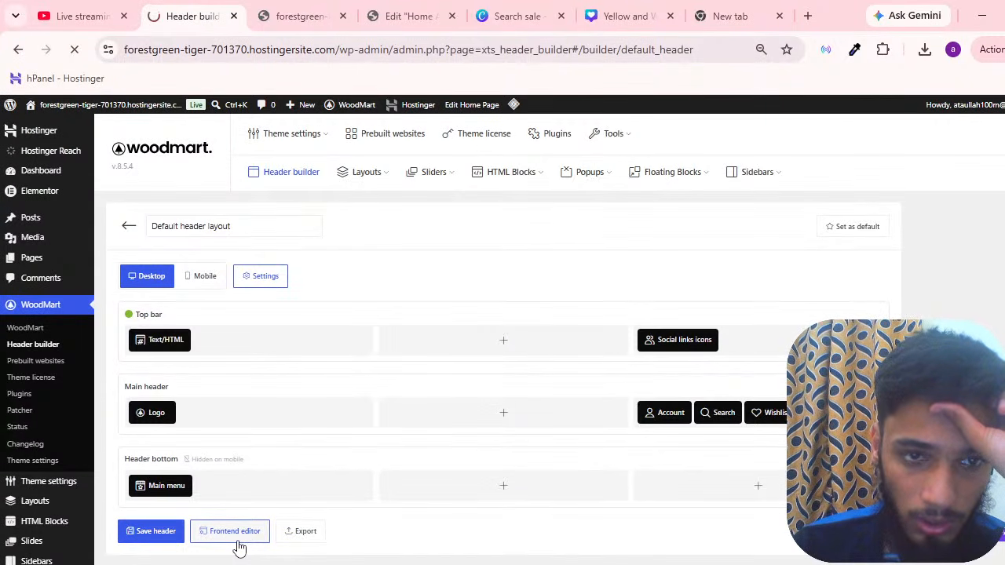
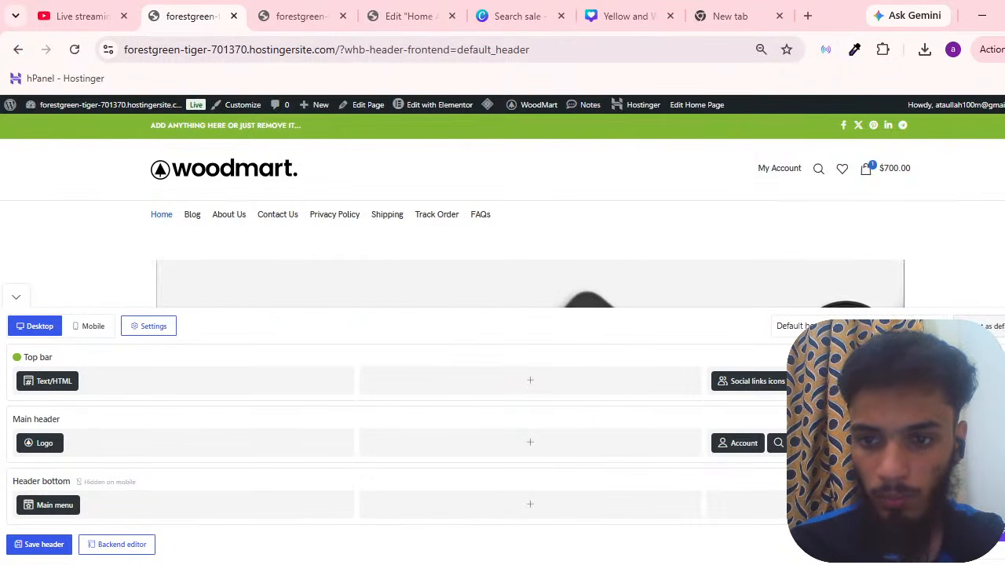
pyautogui.click(978, 326)
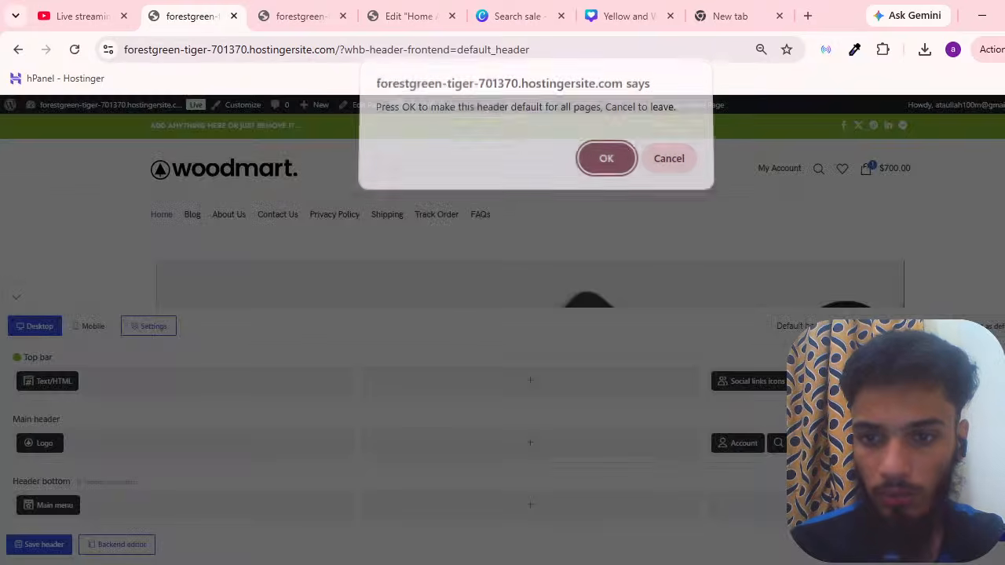
pyautogui.click(603, 163)
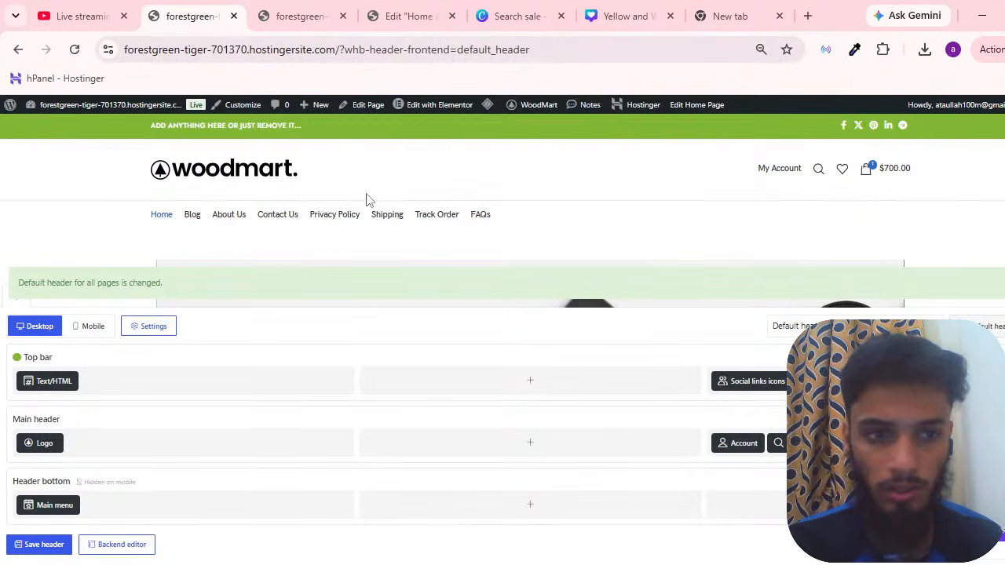
# Return from the frontend editor to the header builder and reload the live home page to check which header it shows
pyautogui.click(18, 49)
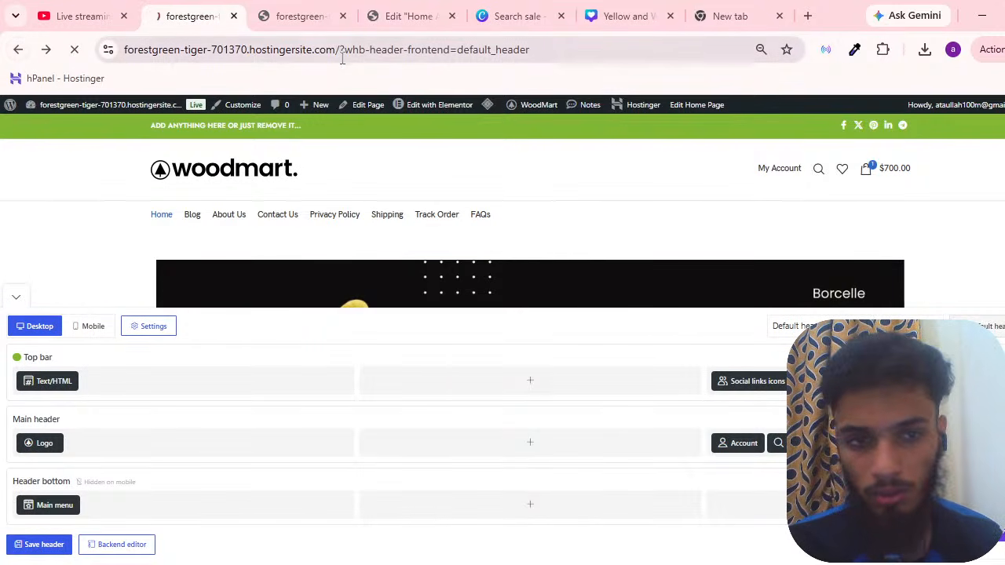
pyautogui.click(291, 9)
pyautogui.click(74, 50)
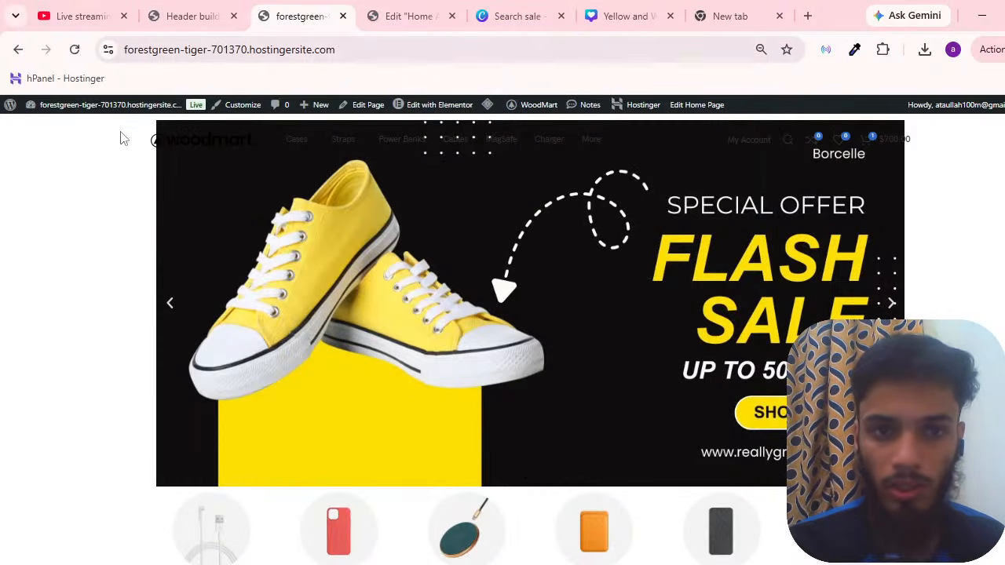
# Review the Default header layout and its options in the headers list, and compare with the header on the live home page
pyautogui.click(188, 16)
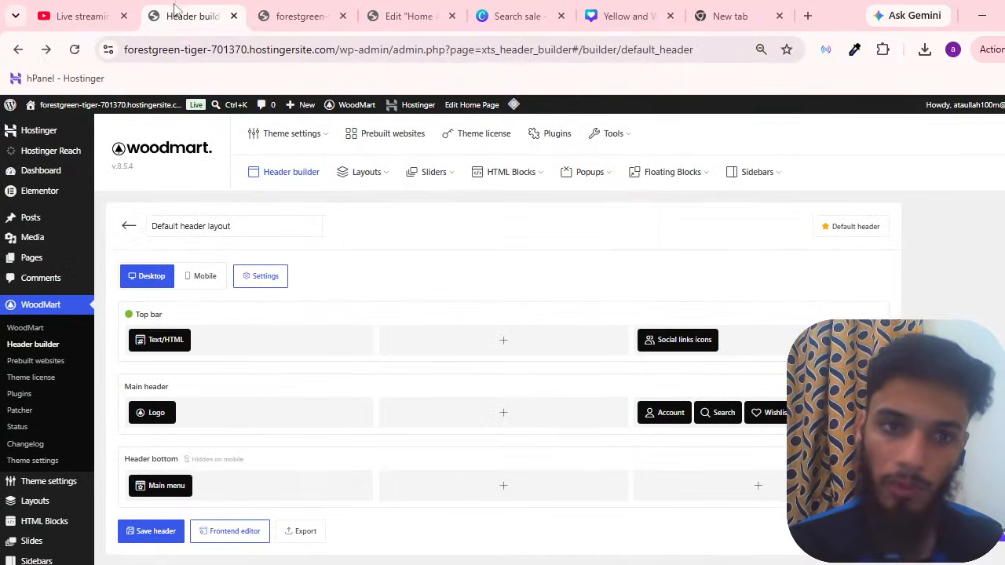
pyautogui.scroll(-3, 455, 388)
pyautogui.scroll(3, 455, 359)
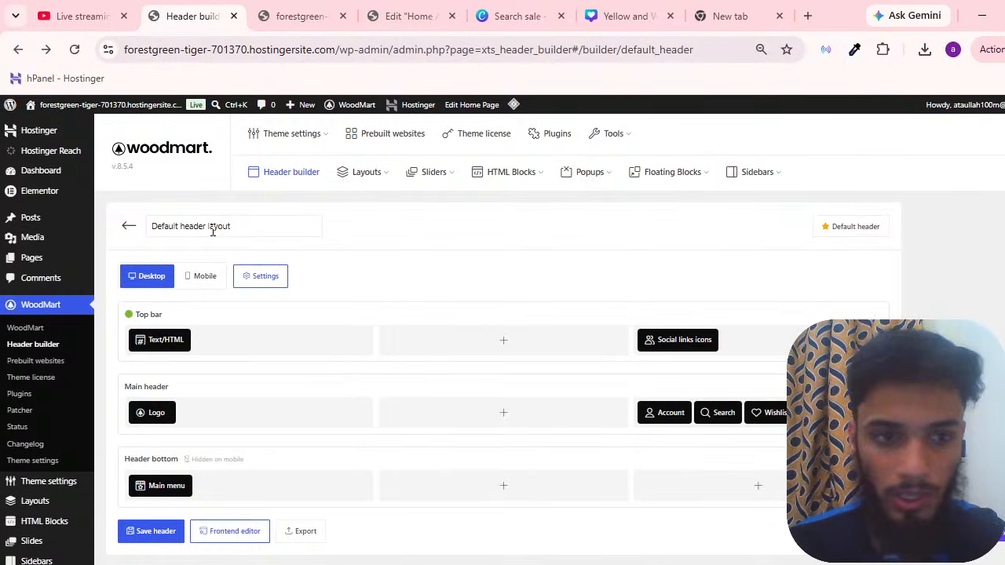
pyautogui.click(128, 226)
pyautogui.click(867, 286)
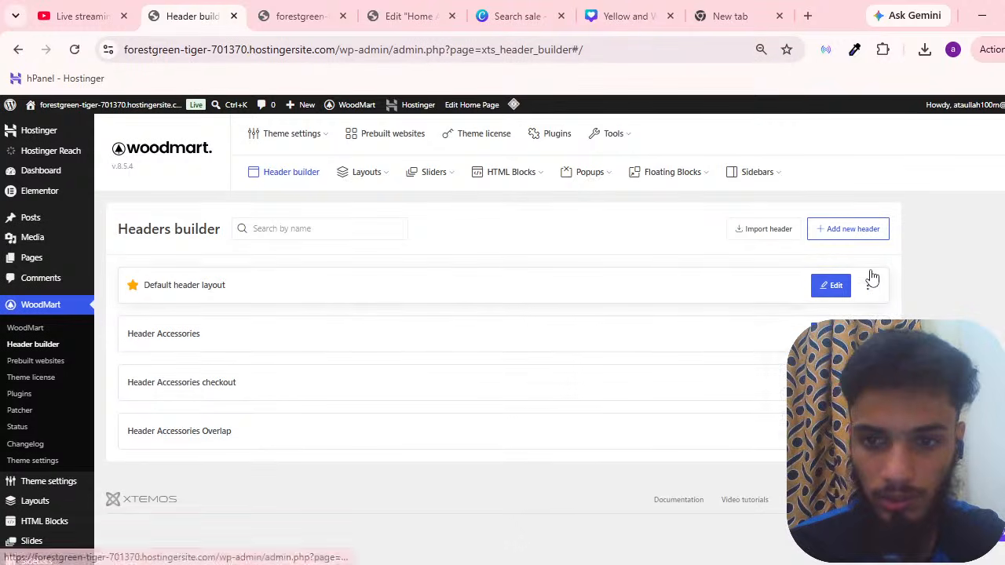
pyautogui.moveTo(869, 290)
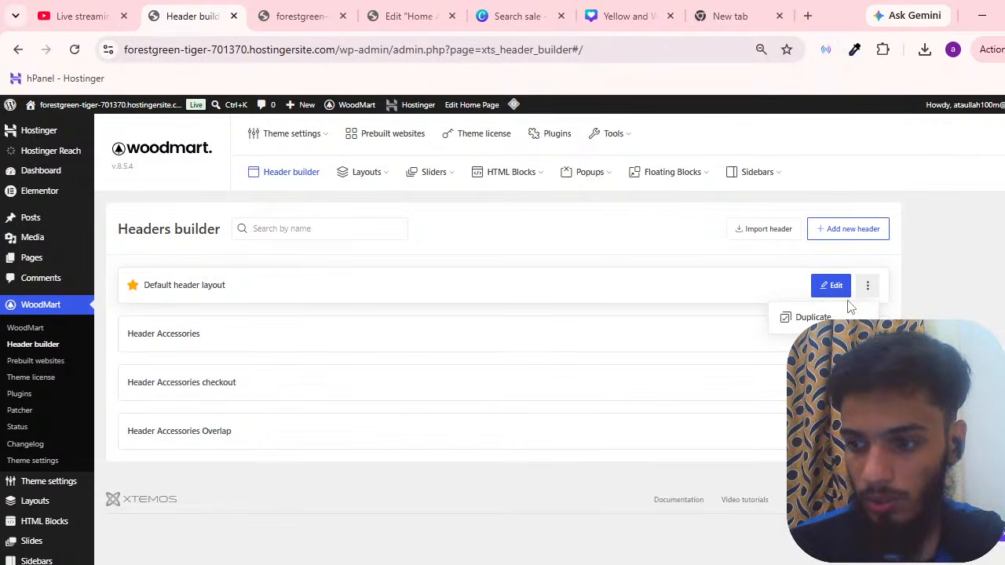
pyautogui.scroll(-3, 384, 354)
pyautogui.scroll(3, 845, 264)
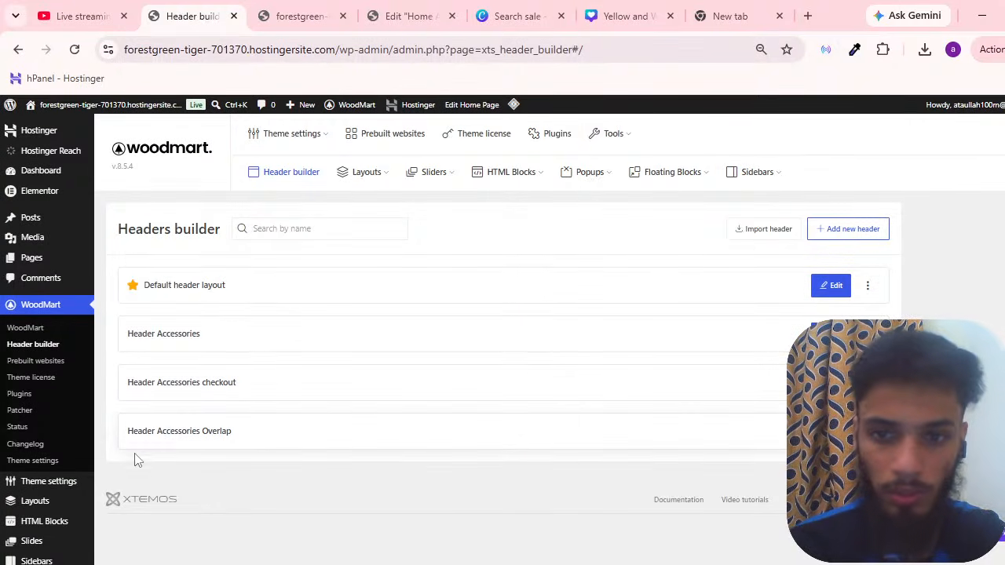
pyautogui.click(302, 16)
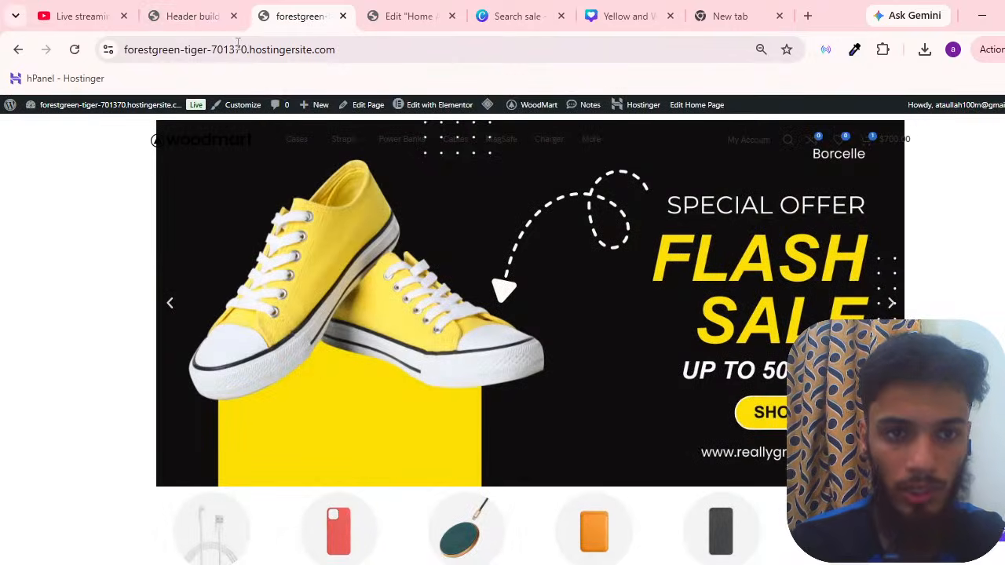
pyautogui.click(189, 16)
pyautogui.click(233, 16)
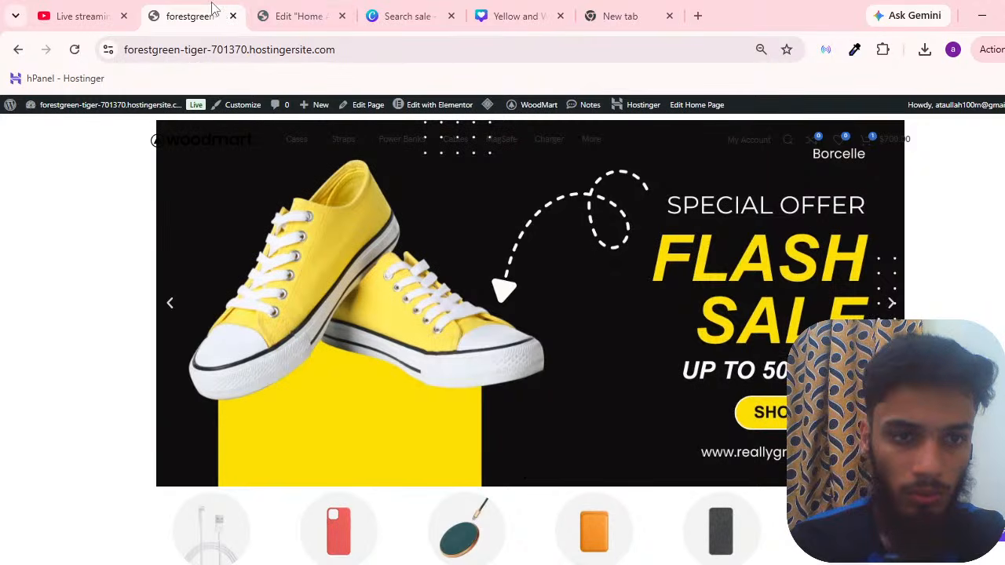
pyautogui.hotkey('ctrl', 'shift', 't')
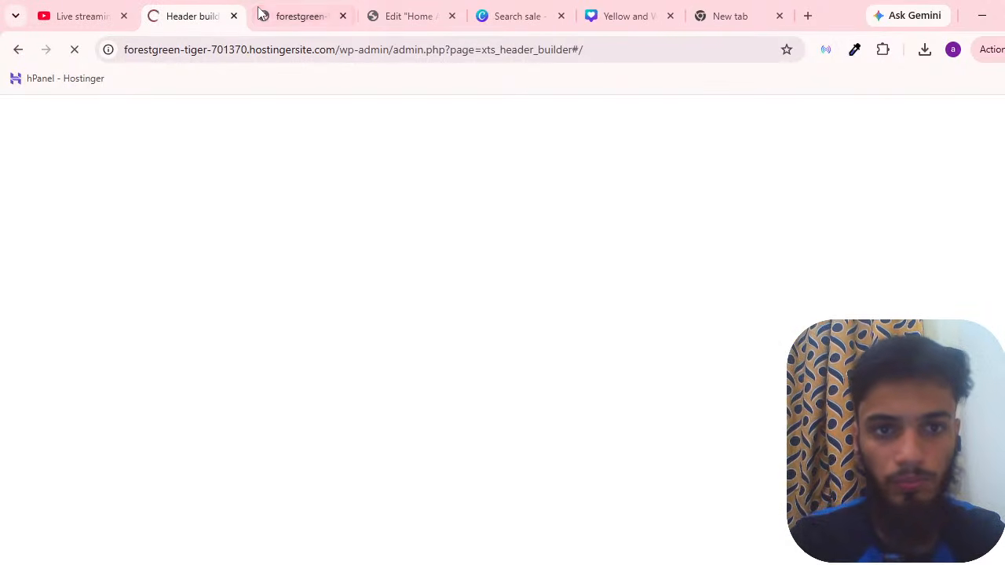
pyautogui.hotkey('ctrl', 'Tab')
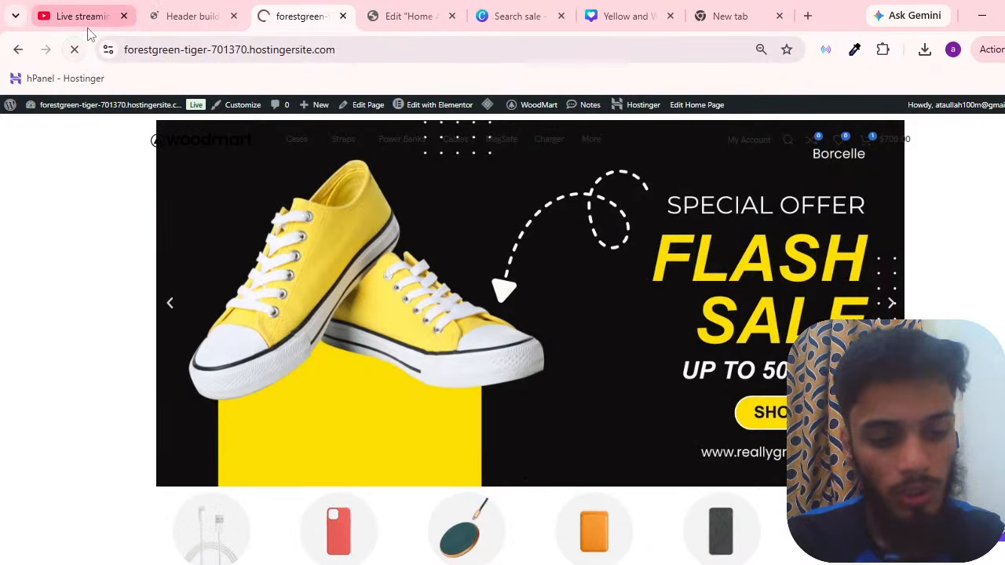
pyautogui.click(215, 7)
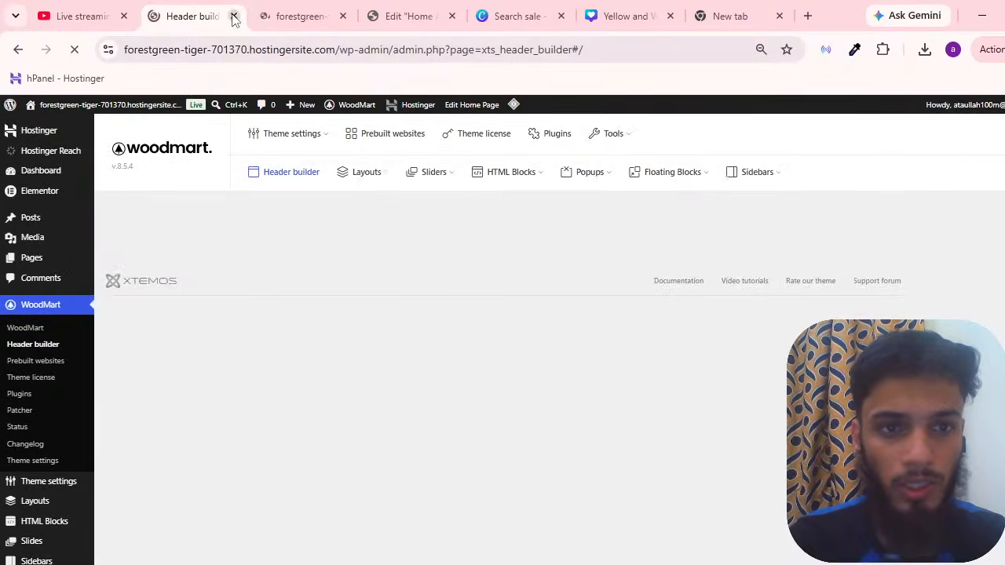
pyautogui.click(233, 16)
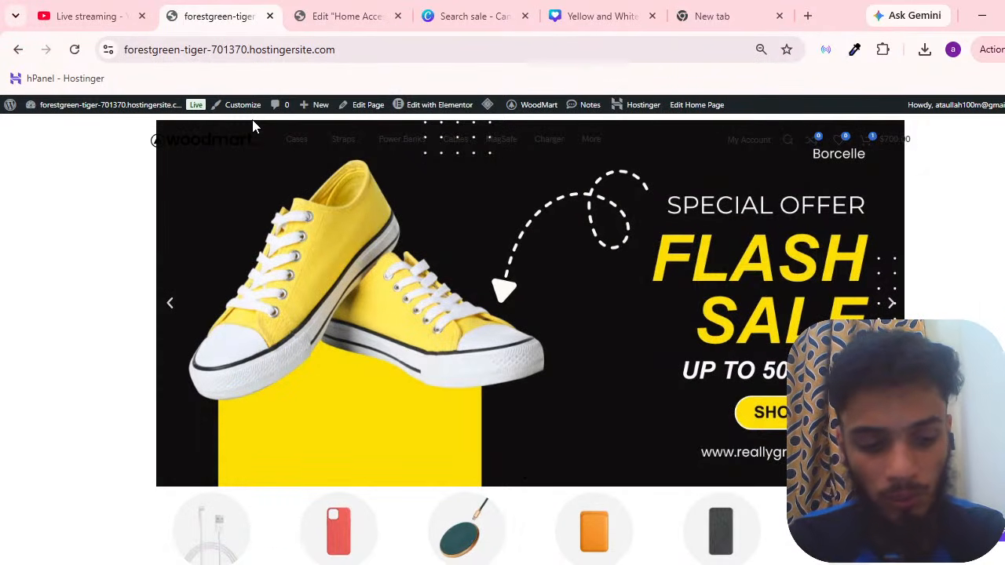
pyautogui.hotkey('ctrl', 'shift', 't')
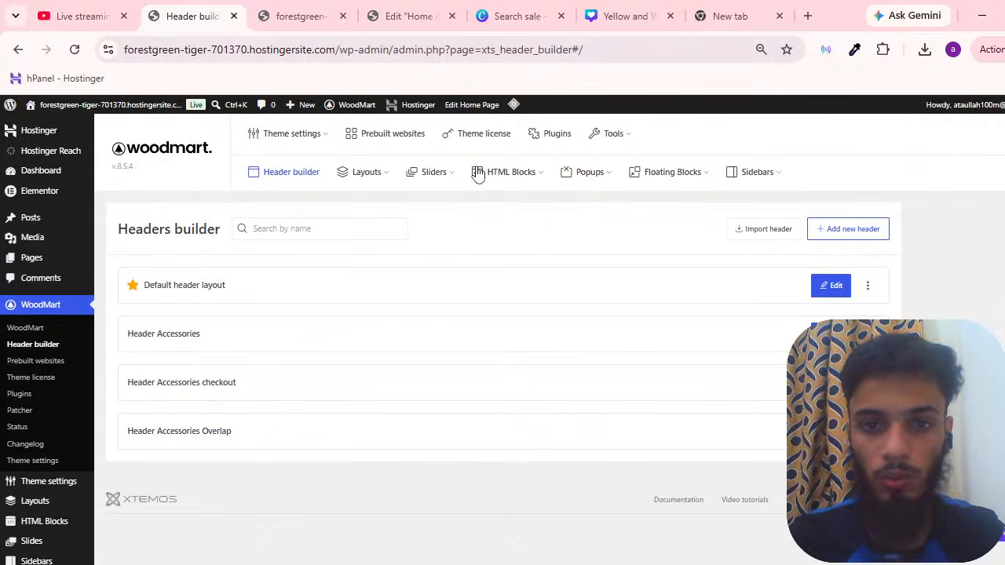
# Reload the live home page and look through it to check how the header behaves over the slider and below it
pyautogui.click(298, 15)
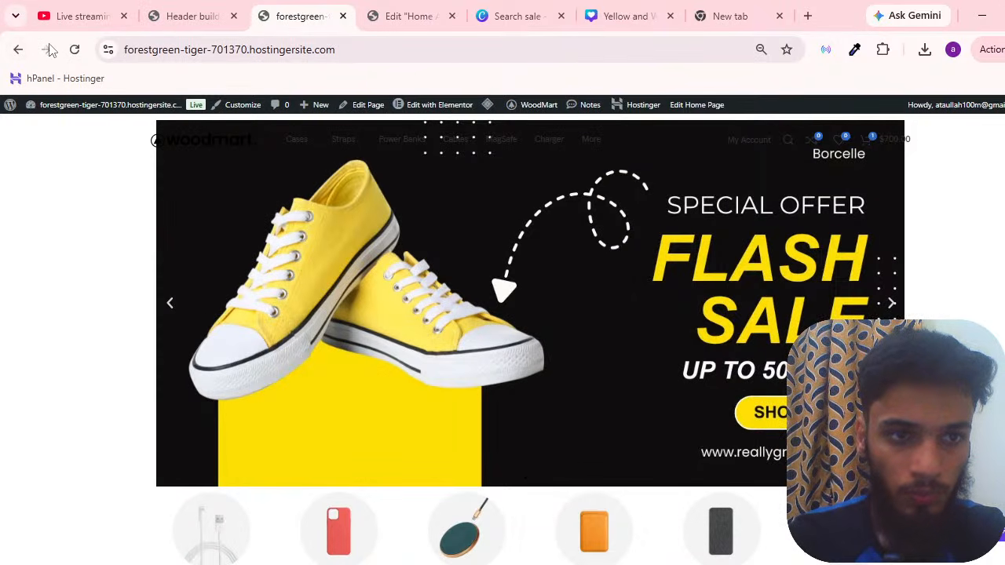
pyautogui.click(75, 50)
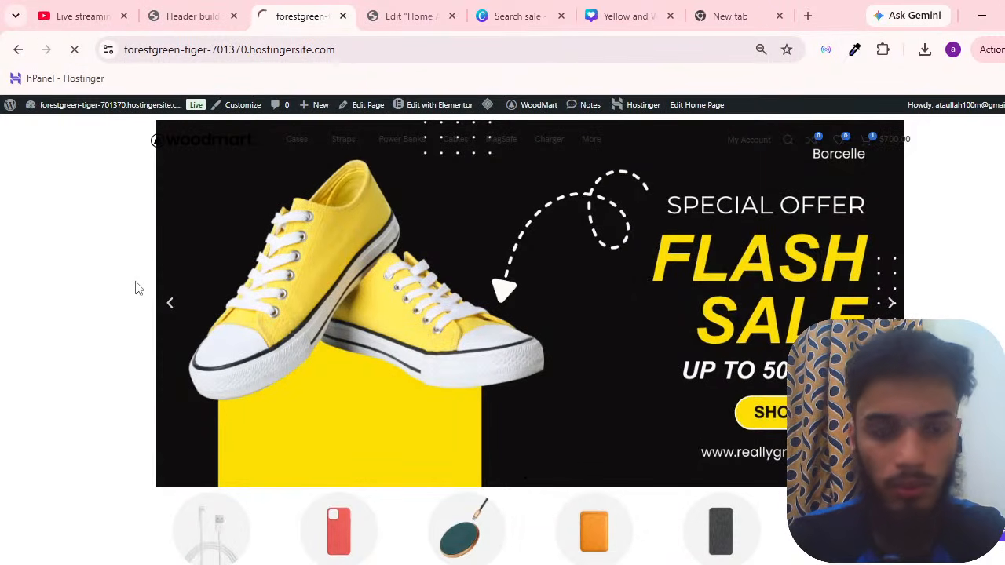
pyautogui.scroll(-6, 135, 288)
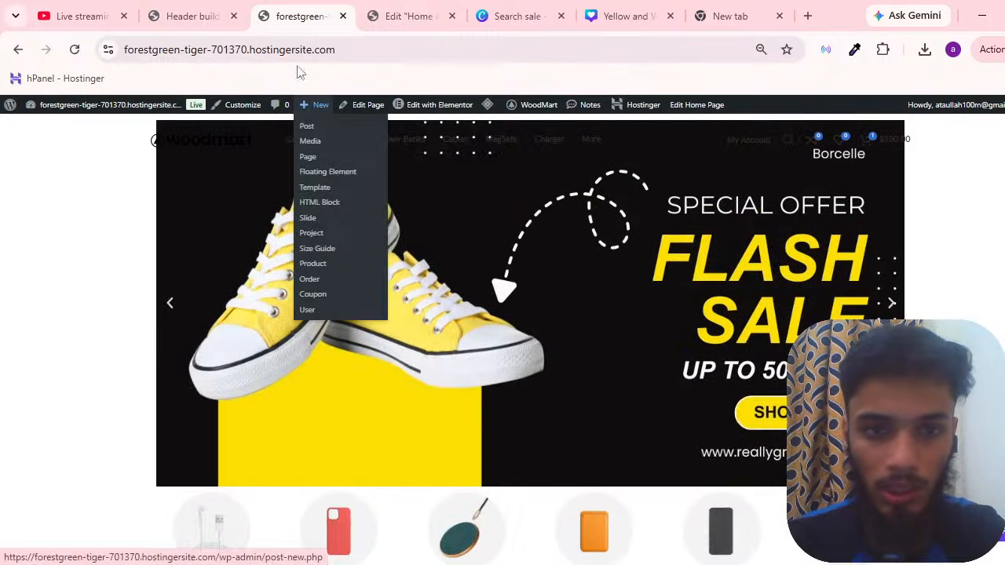
pyautogui.click(153, 11)
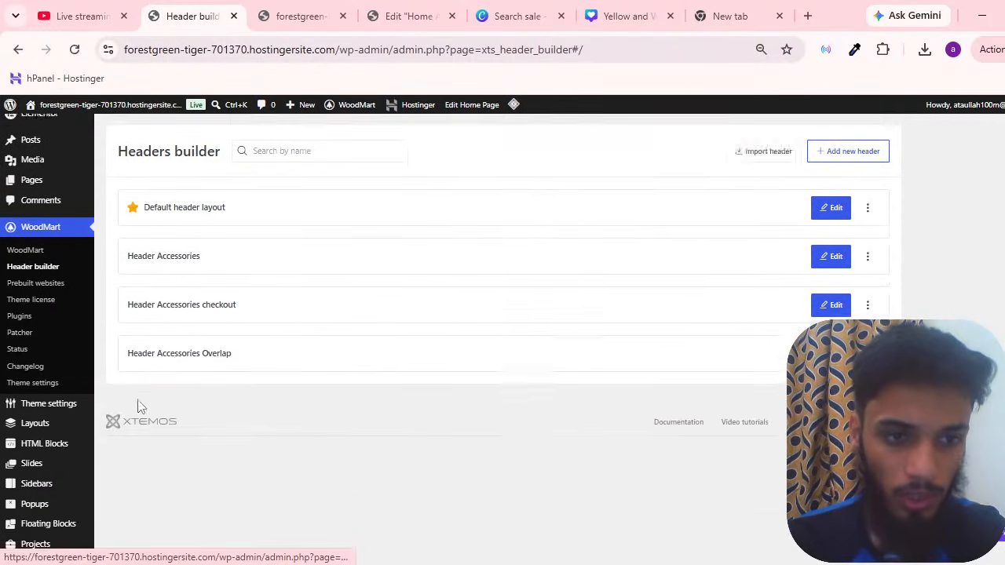
pyautogui.click(353, 10)
pyautogui.scroll(-10, 125, 246)
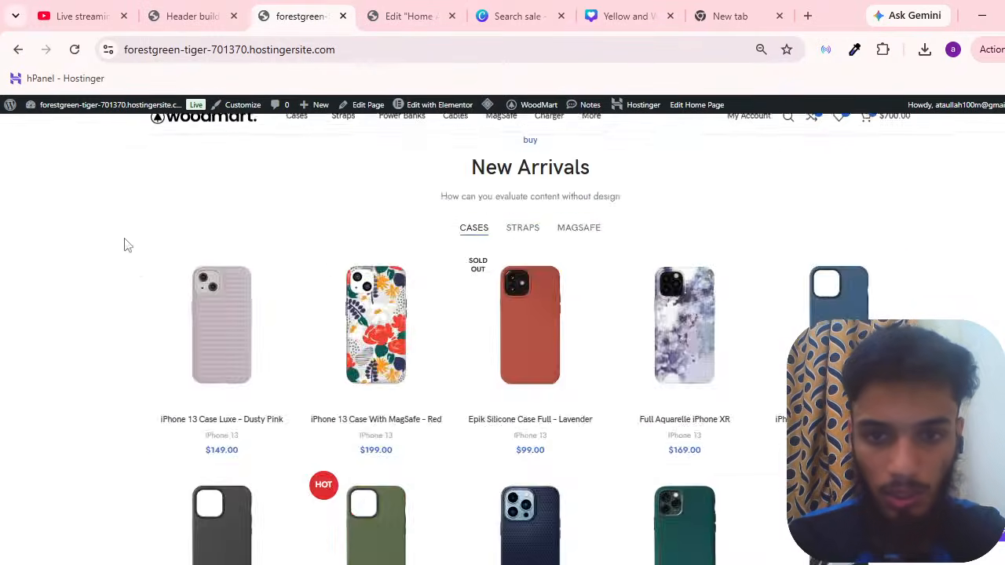
pyautogui.scroll(10, 48, 306)
# Swipe through the slides on the live home page to check the overlapping header, and return to the headers list
pyautogui.moveTo(628, 401); pyautogui.dragTo(471, 392)
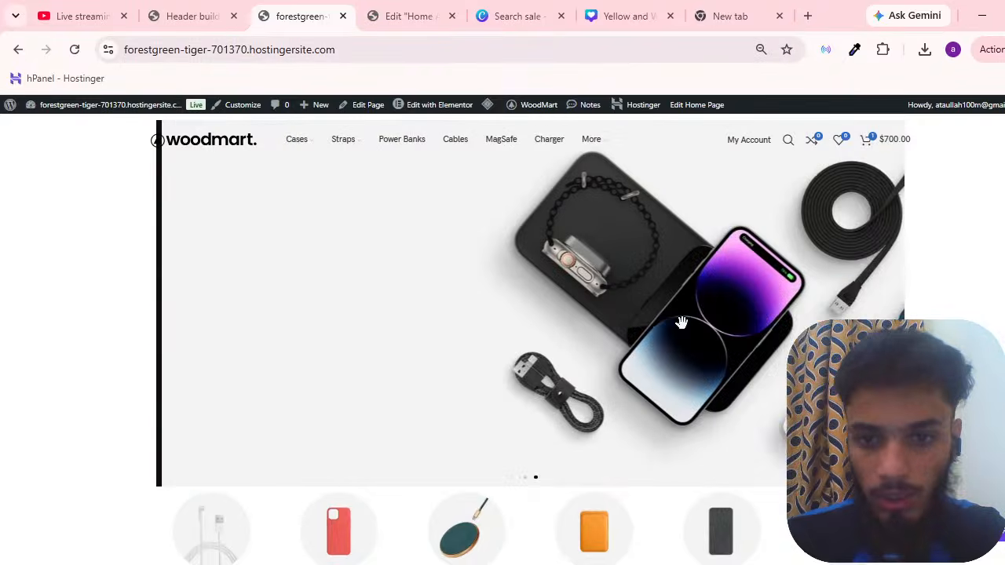
pyautogui.moveTo(680, 323); pyautogui.dragTo(534, 329)
pyautogui.moveTo(777, 278); pyautogui.dragTo(596, 299)
pyautogui.moveTo(821, 287); pyautogui.dragTo(314, 303)
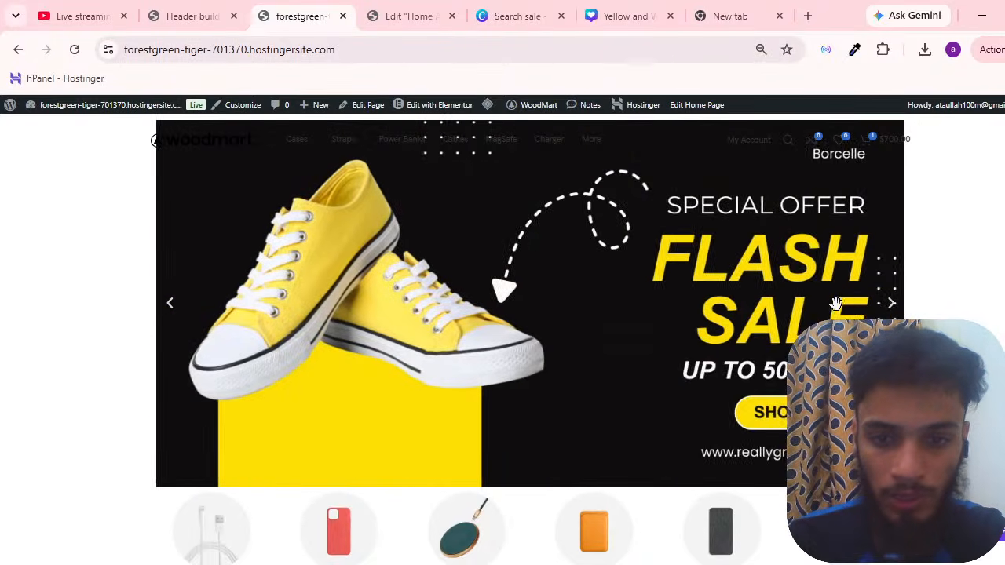
pyautogui.moveTo(835, 303); pyautogui.dragTo(155, 320)
pyautogui.scroll(-4, 117, 313)
pyautogui.scroll(4, 168, 315)
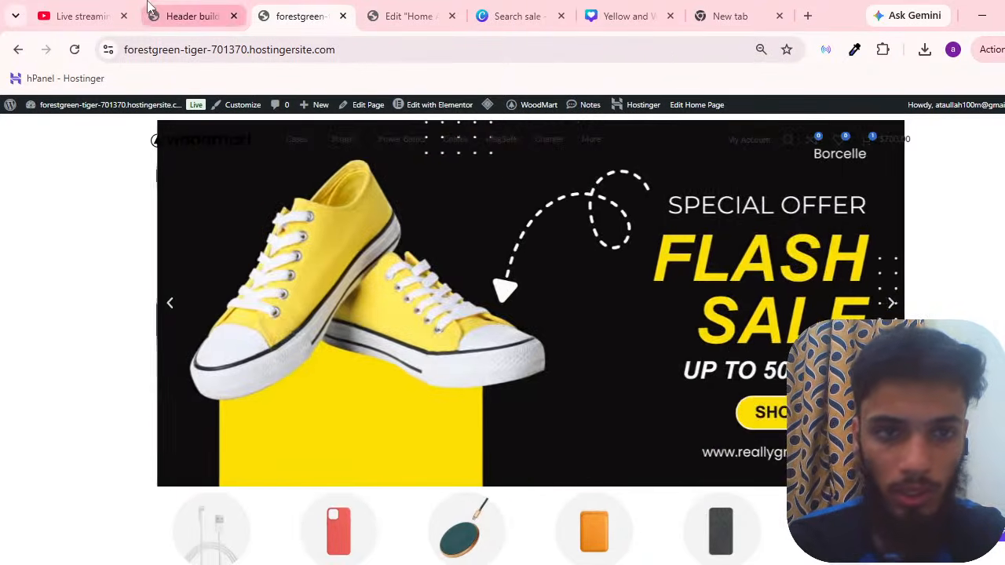
pyautogui.click(188, 15)
pyautogui.moveTo(118, 119)
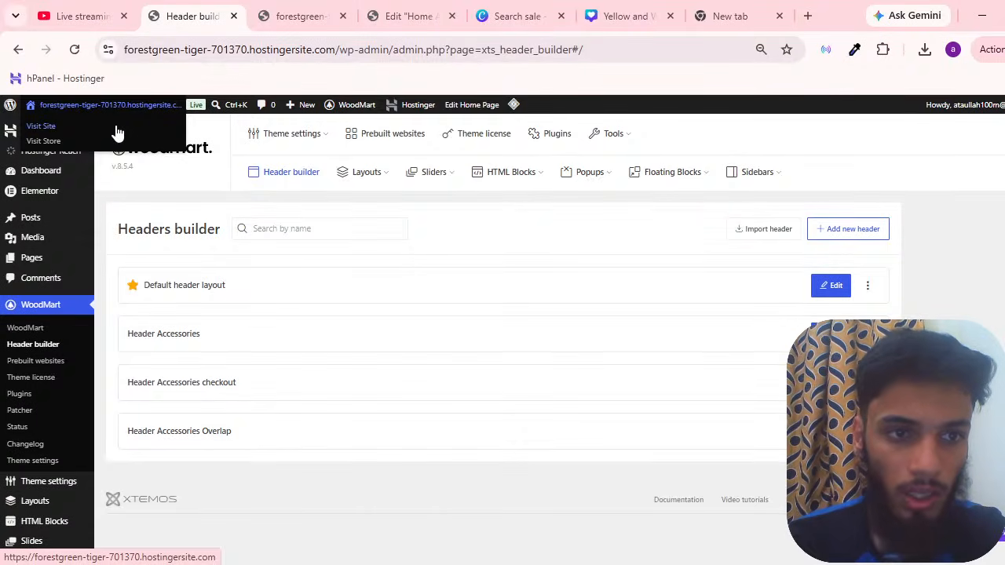
# Search the web for woodmart in the empty browser tab and open the WoodMart theme's ThemeForest page
pyautogui.click(731, 11)
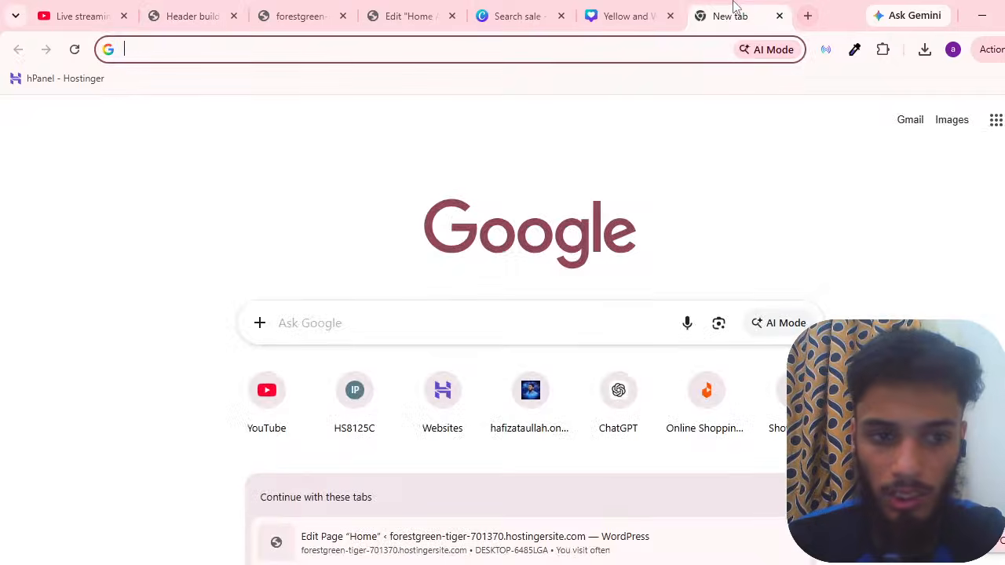
pyautogui.write('m')
pyautogui.press('BackSpace')
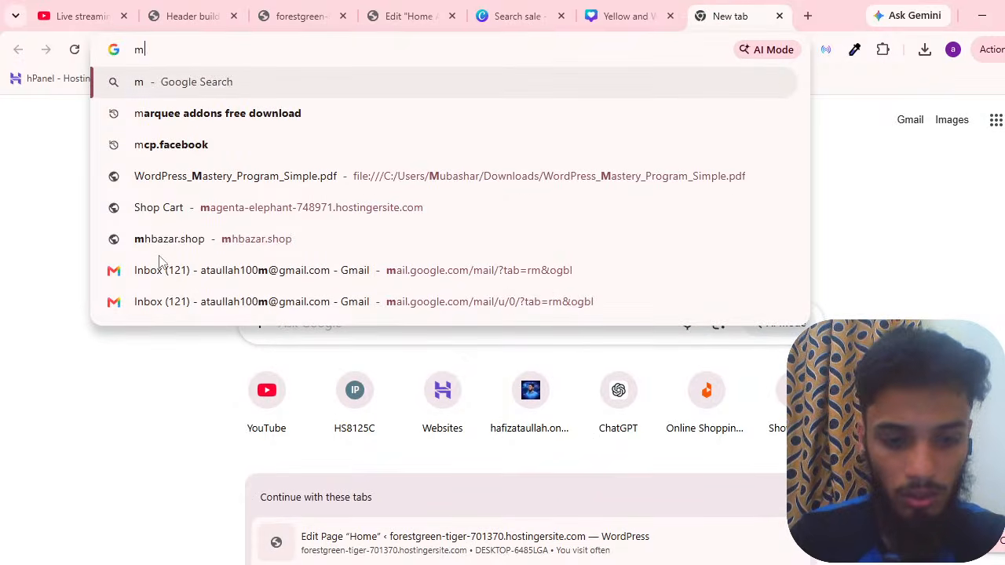
pyautogui.press('BackSpace')
pyautogui.write('wo')
pyautogui.press('Return')
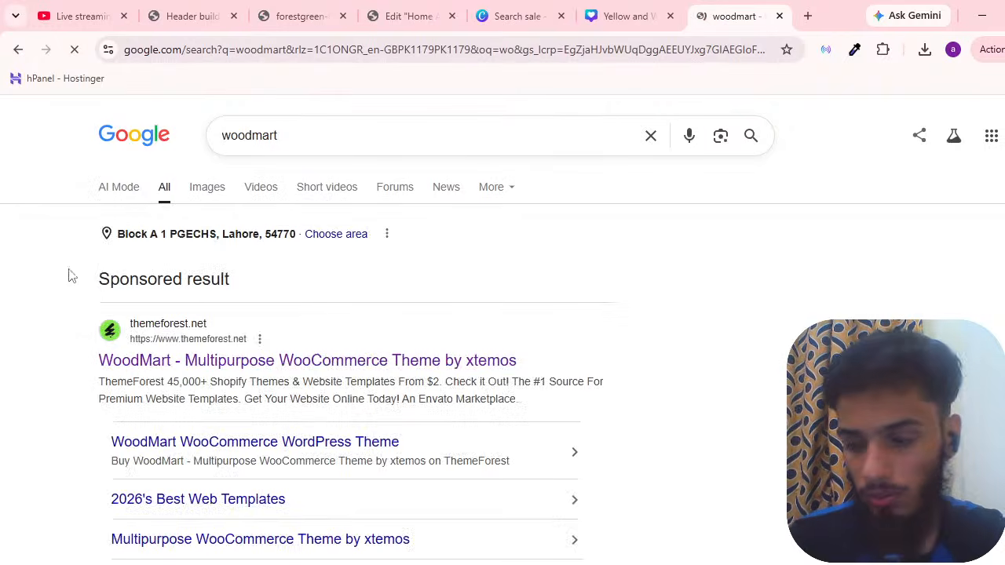
pyautogui.click(117, 358)
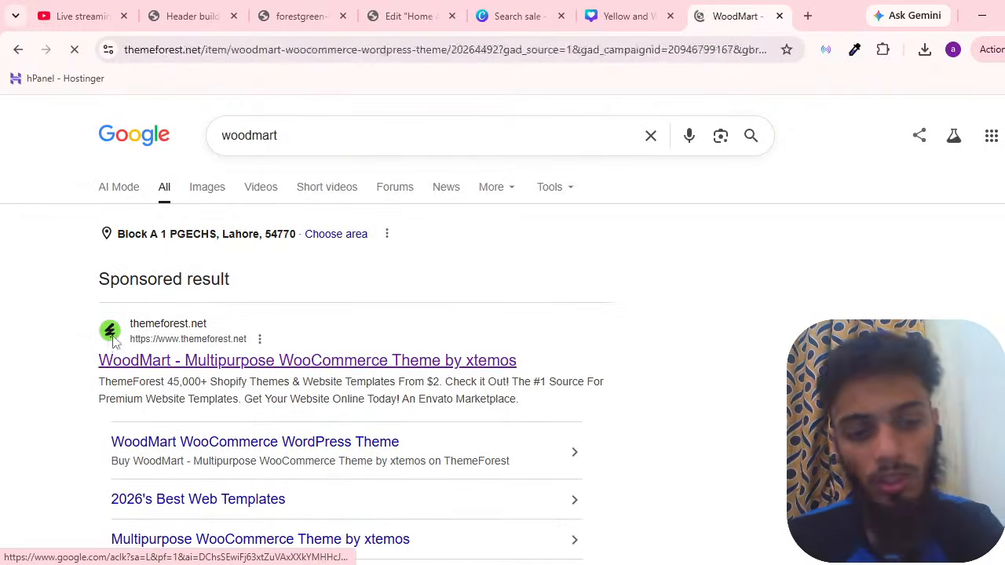
# Open the WoodMart theme's live preview and explore its prebuilt sites
pyautogui.scroll(-3, 163, 350)
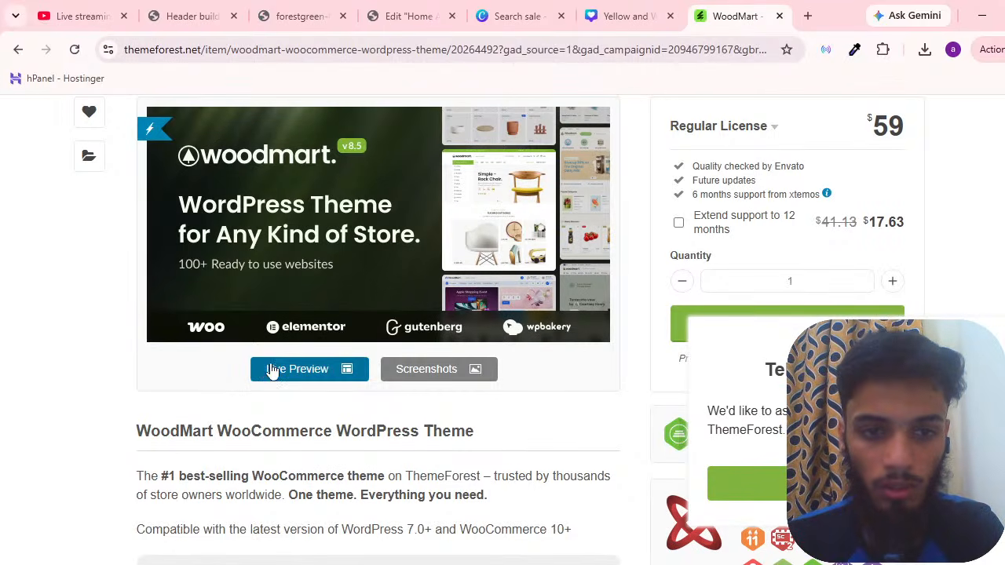
pyautogui.click(270, 370)
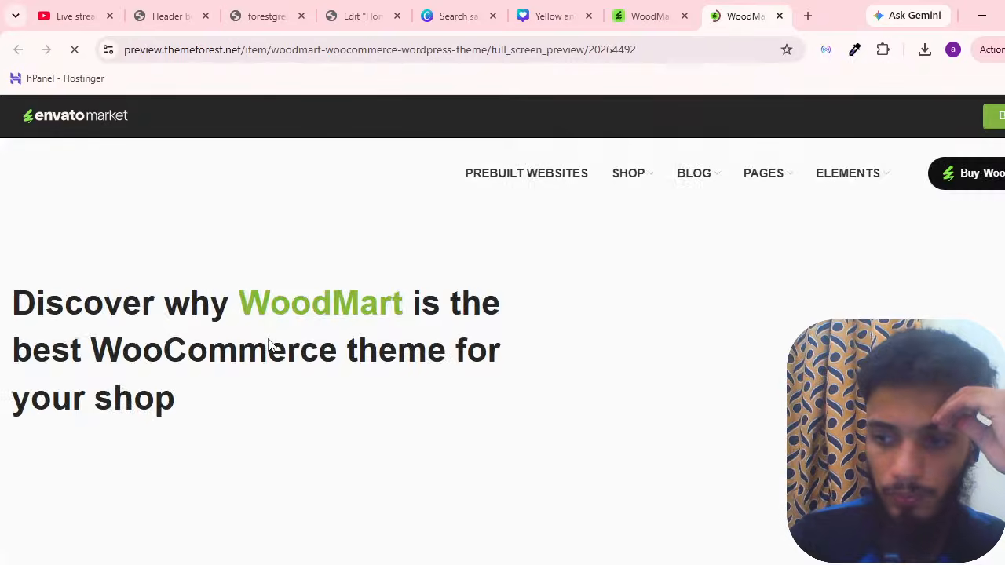
pyautogui.scroll(-3, 252, 353)
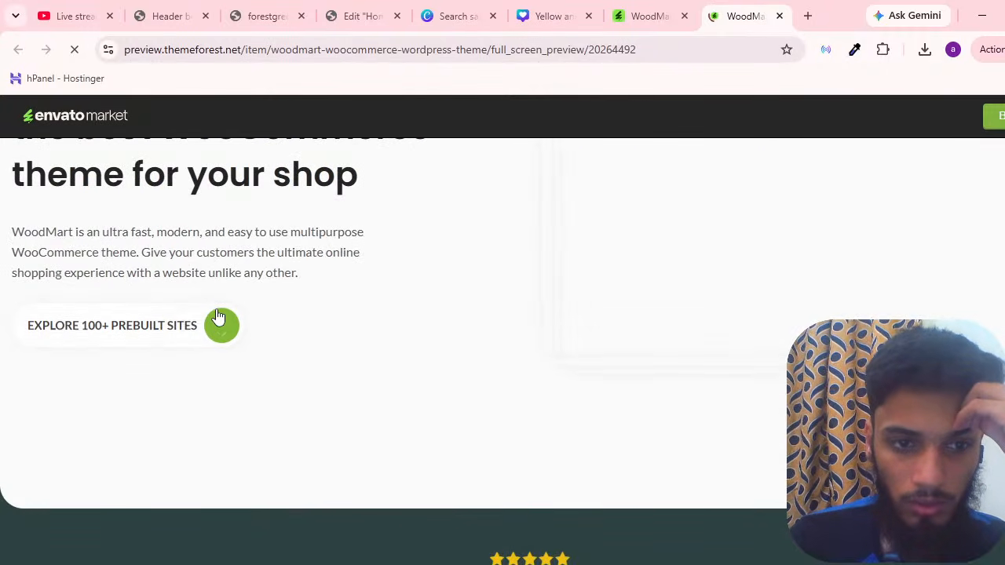
pyautogui.click(178, 330)
pyautogui.scroll(-3, 439, 262)
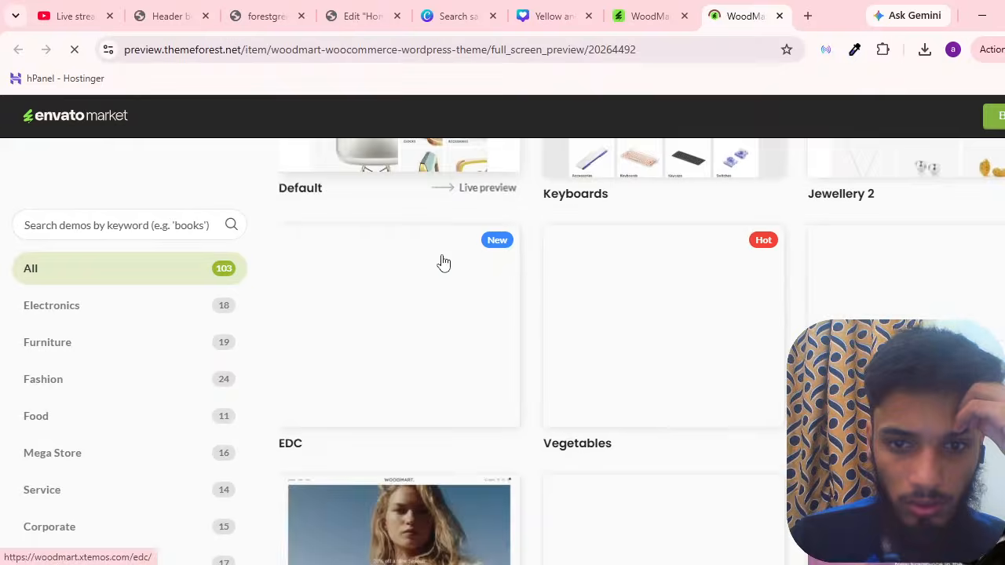
# Open the Default demo and the furniture demo with the Terracotta vase banner from the prebuilt sites
pyautogui.scroll(3, 515, 278)
pyautogui.click(463, 292)
pyautogui.click(674, 6)
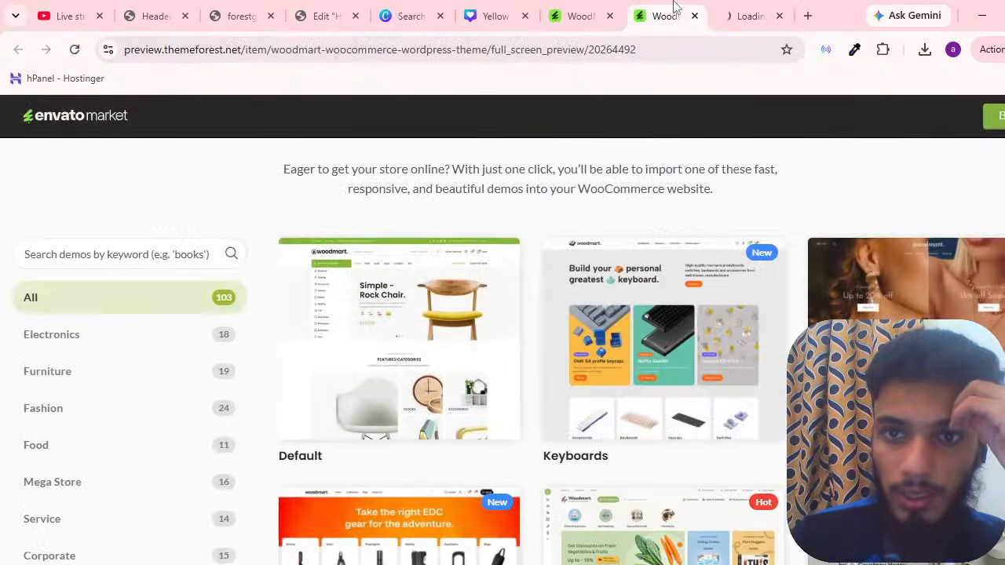
pyautogui.scroll(-3, 681, 276)
pyautogui.click(916, 307)
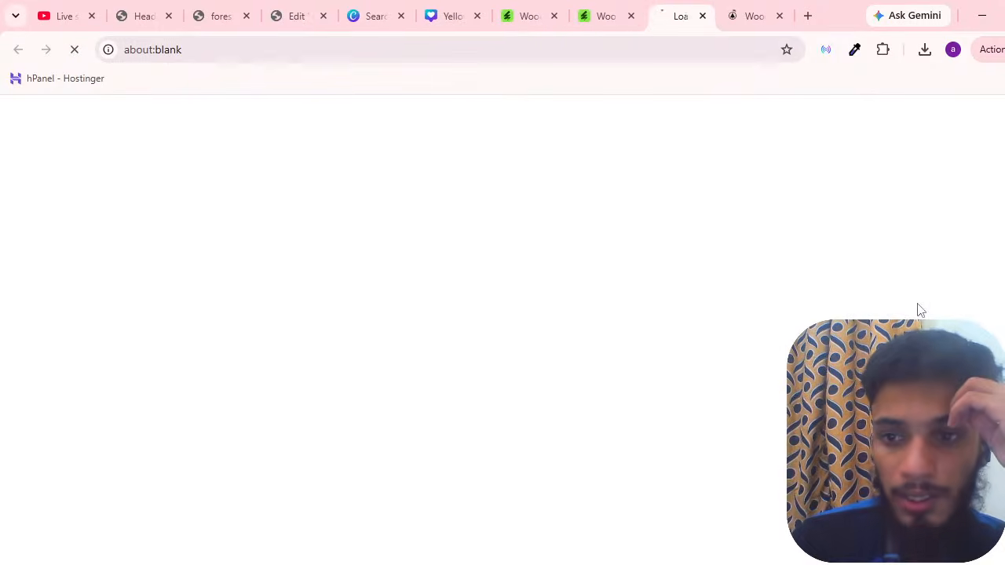
# Examine how the header sits above the slider in the furniture demo, closing the sign-up popup
pyautogui.click(597, 16)
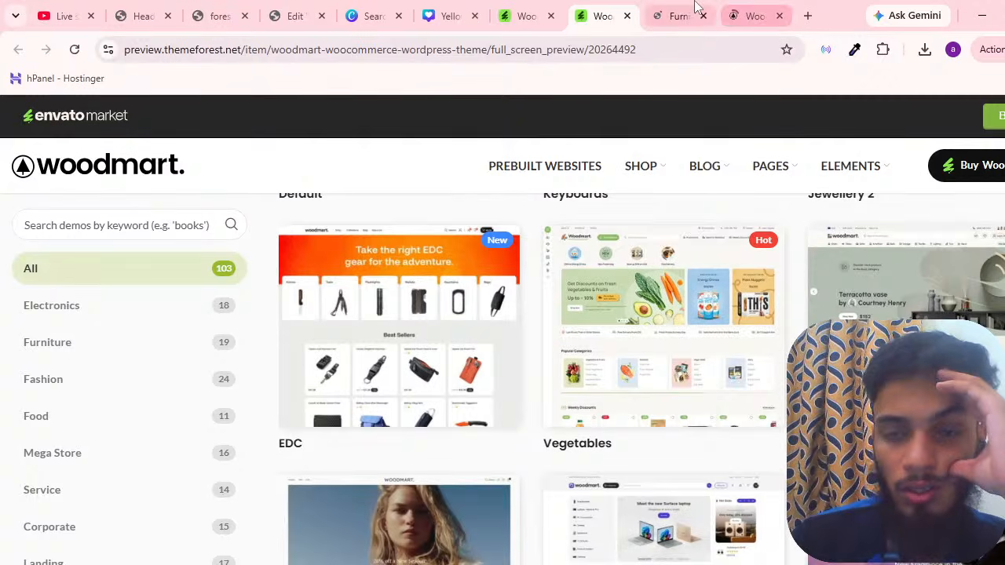
pyautogui.click(694, 10)
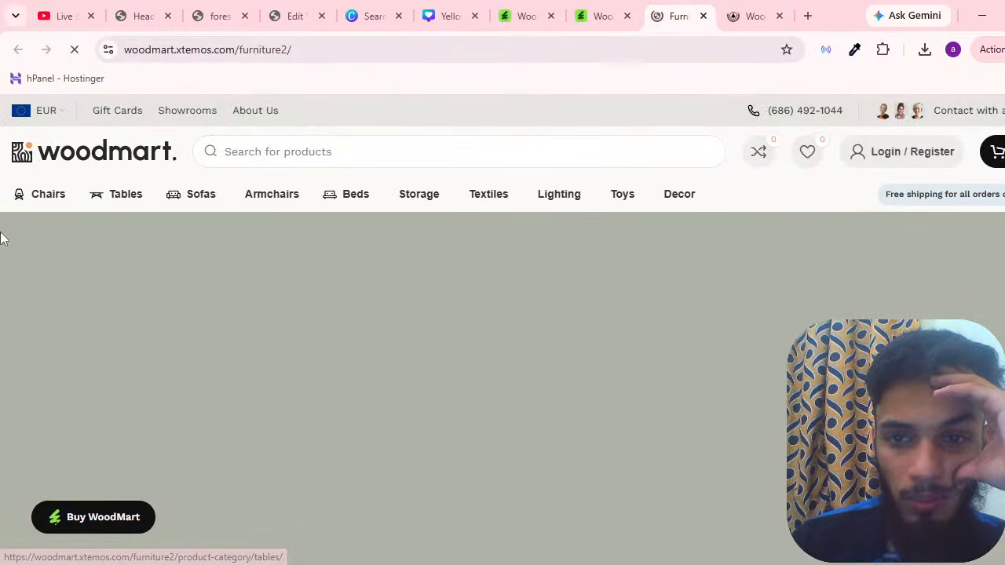
pyautogui.scroll(-3, 788, 269)
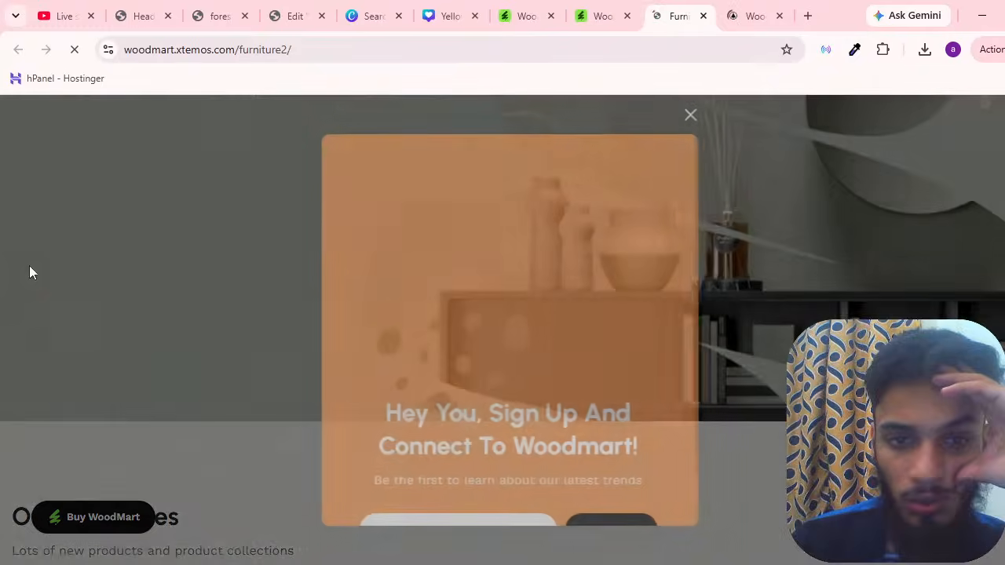
pyautogui.click(711, 117)
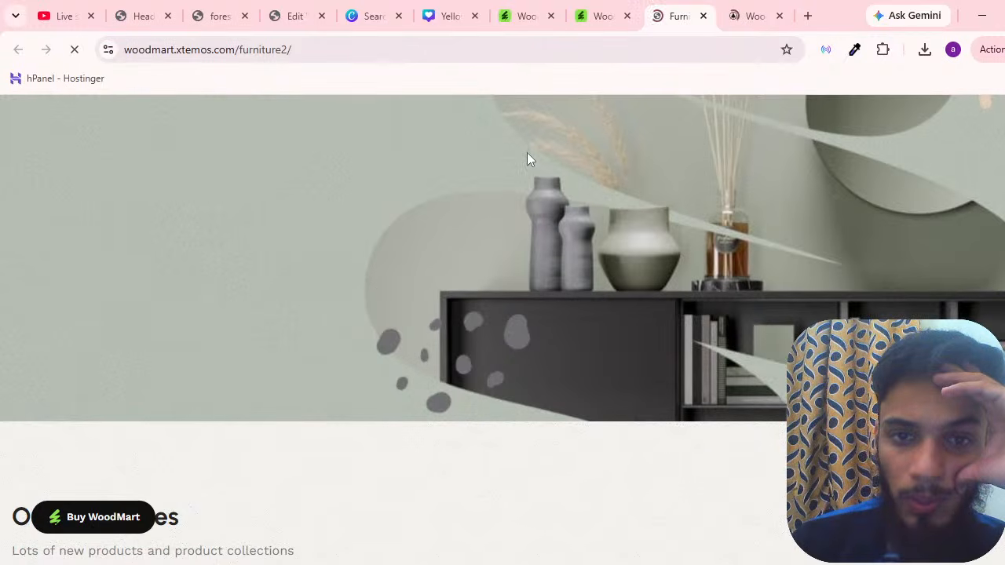
pyautogui.scroll(3, 988, 293)
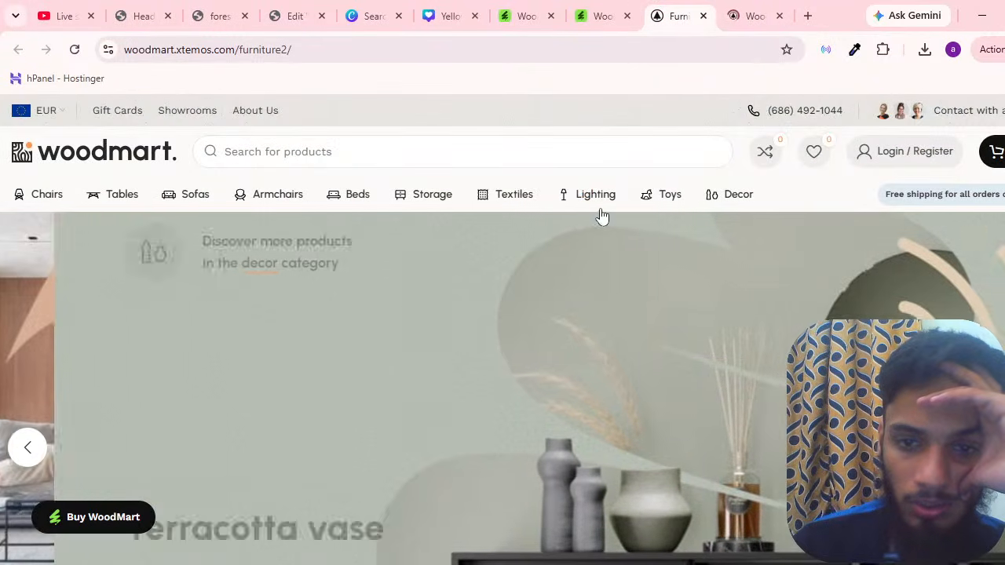
pyautogui.scroll(-3, 885, 202)
pyautogui.scroll(3, 885, 202)
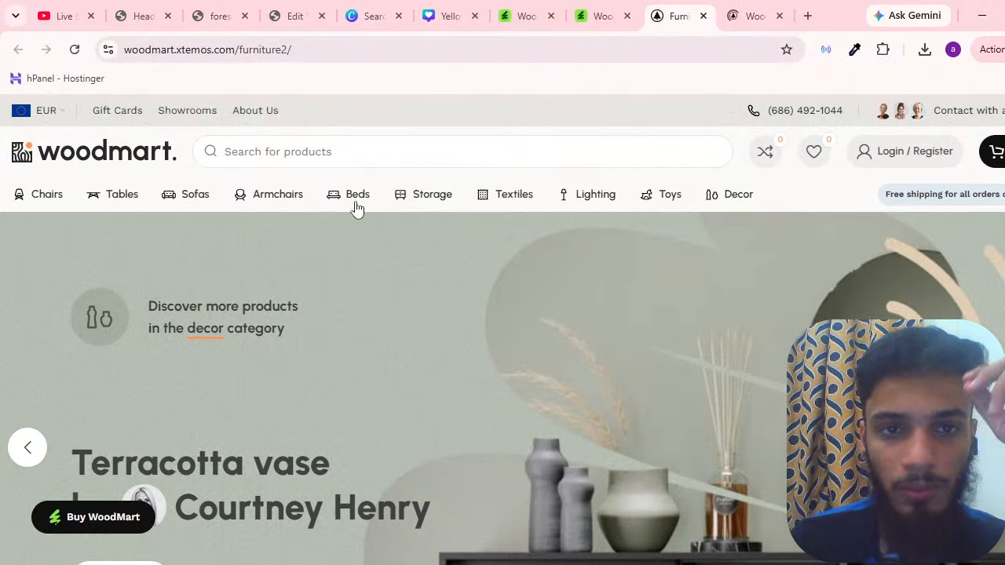
# Return to the Home Accessories page in Elementor, select the Slides widget, preview the page and come back to the editor
pyautogui.click(256, 5)
pyautogui.click(345, 5)
pyautogui.click(322, 6)
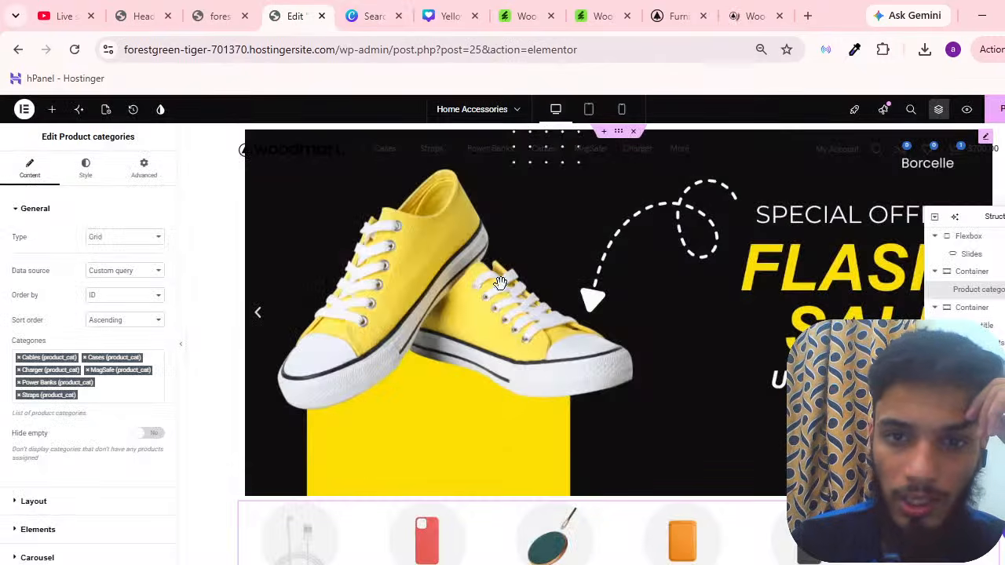
pyautogui.click(957, 260)
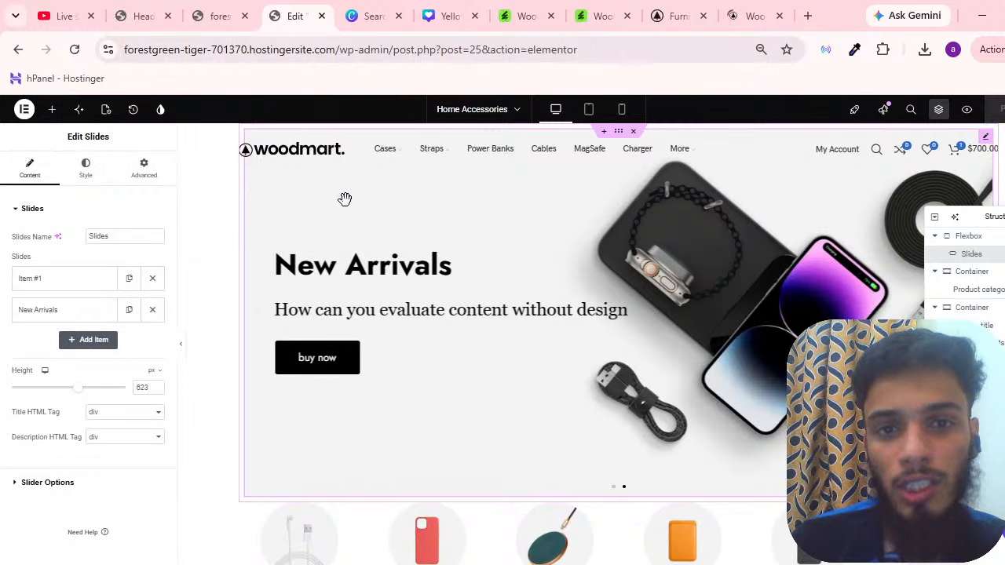
pyautogui.click(967, 109)
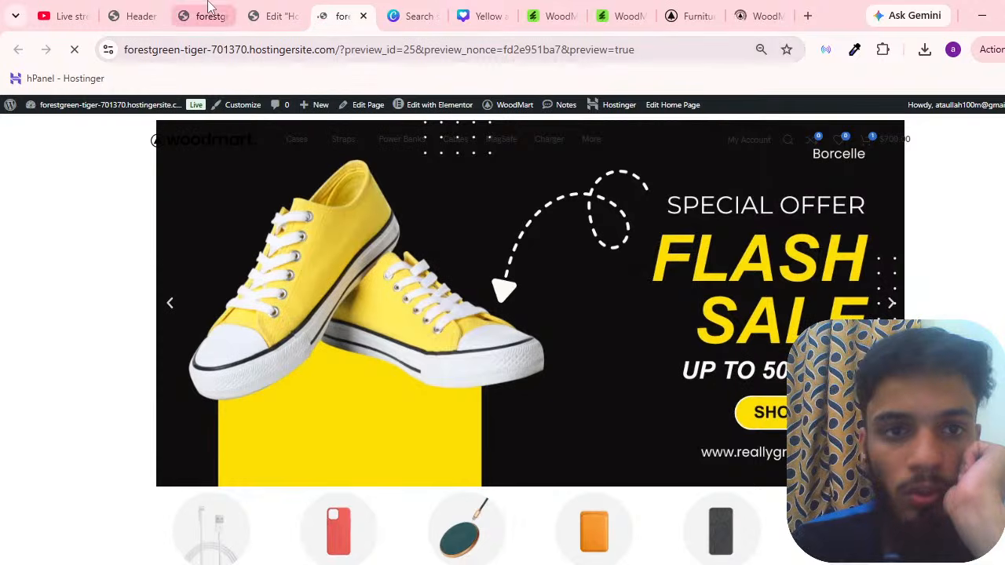
pyautogui.click(271, 16)
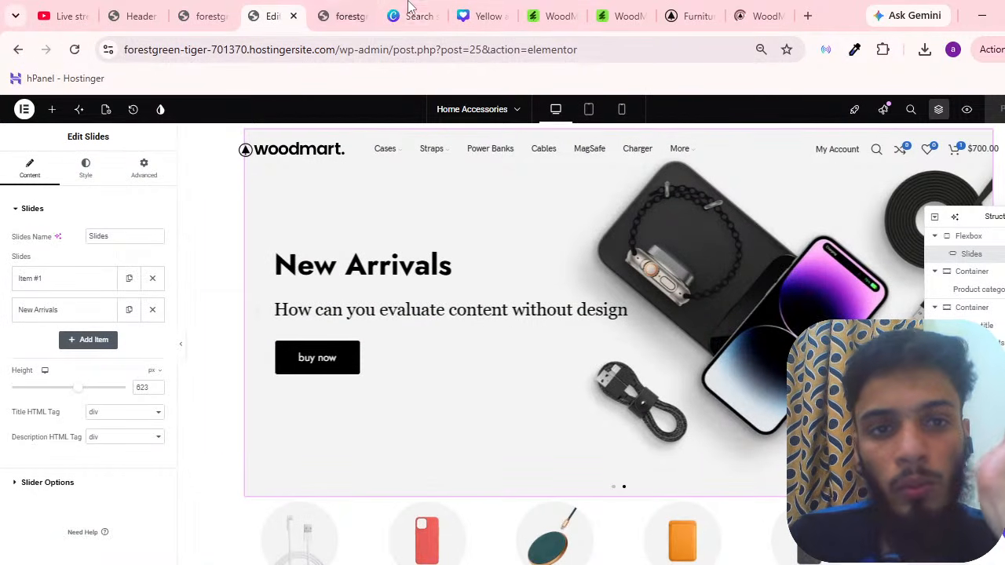
# Compare the home page preview with the Elementor editor to check how the header sits over the slider
pyautogui.click(349, 16)
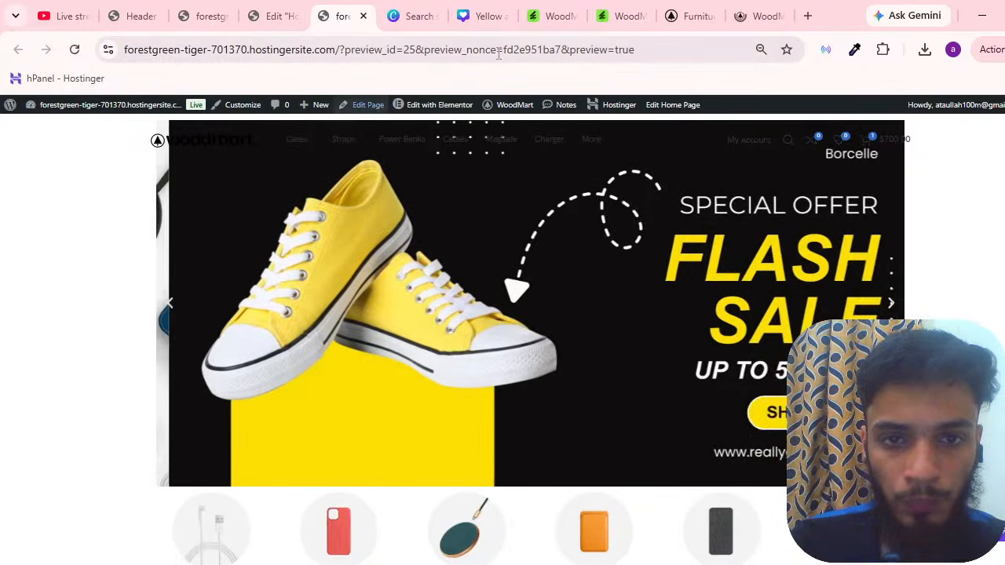
pyautogui.scroll(-5, 328, 151)
pyautogui.scroll(5, 328, 151)
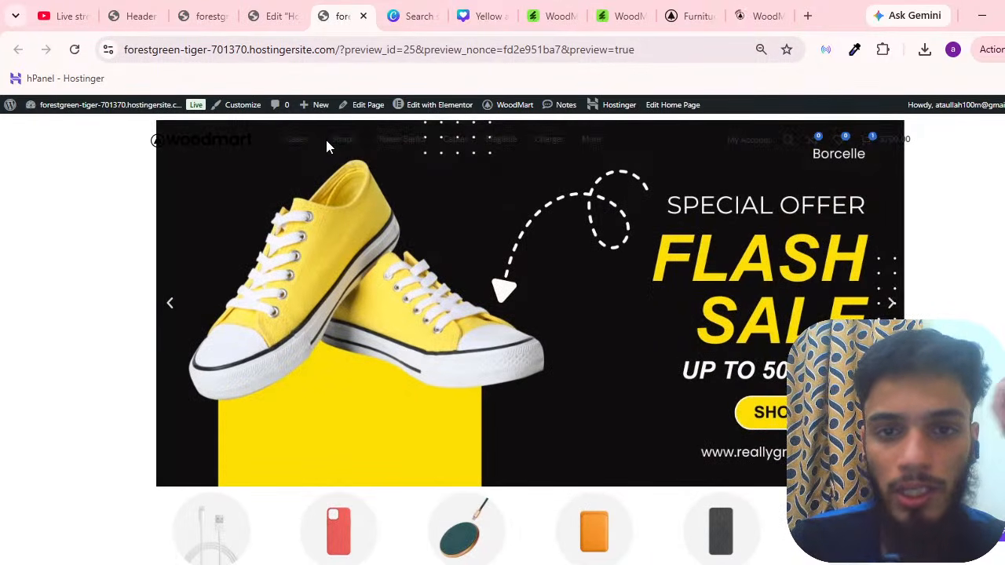
pyautogui.click(284, 15)
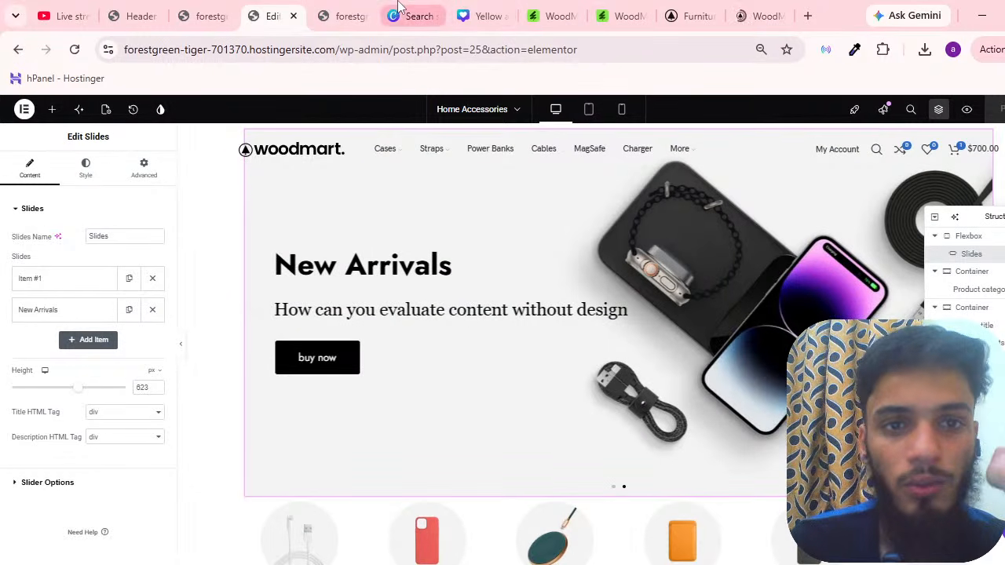
pyautogui.click(354, 10)
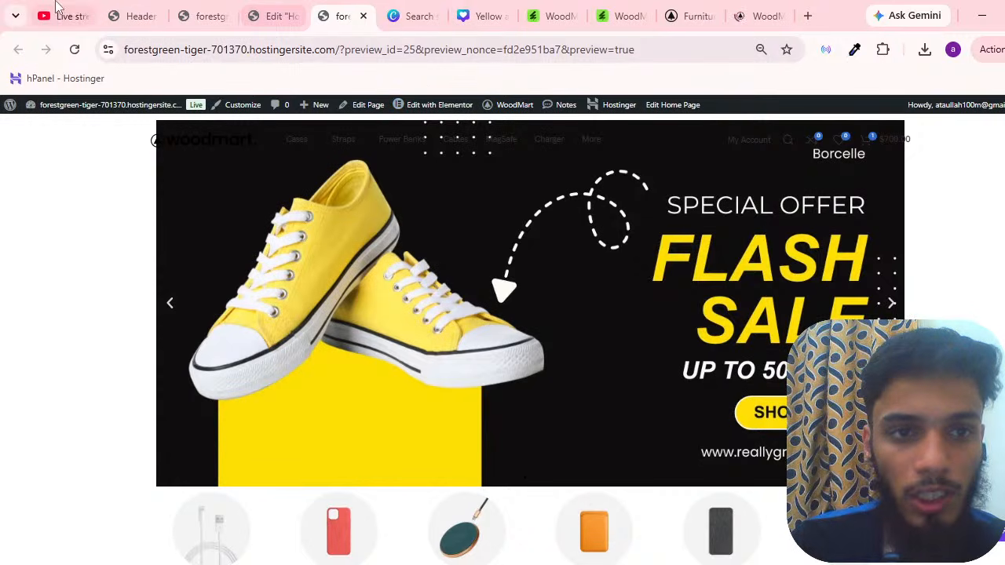
# Reload the live home page, browse down to the New Arrivals products and open the iPhone 12 Pro Moment Case – Olive
pyautogui.click(204, 10)
pyautogui.click(75, 49)
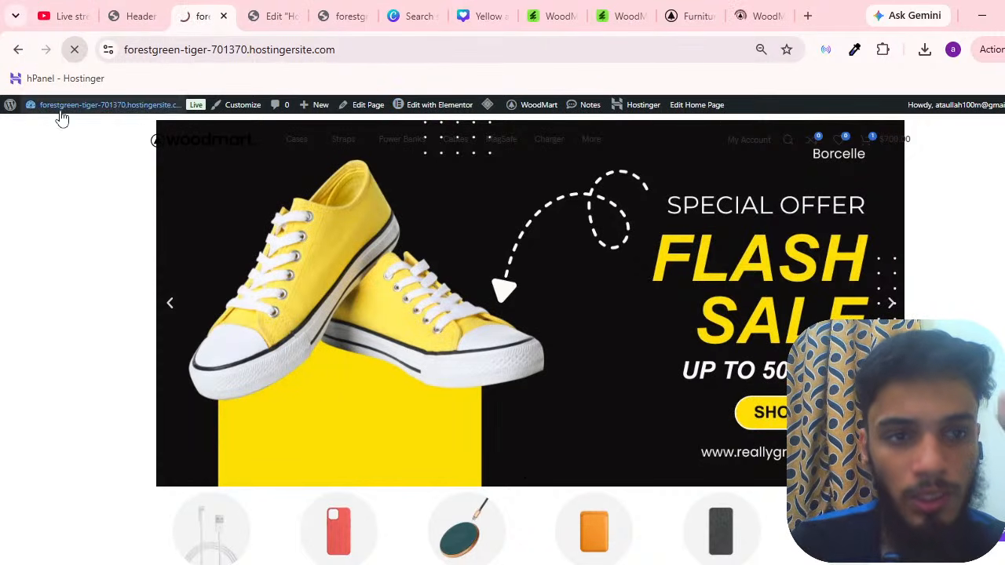
pyautogui.click(368, 48)
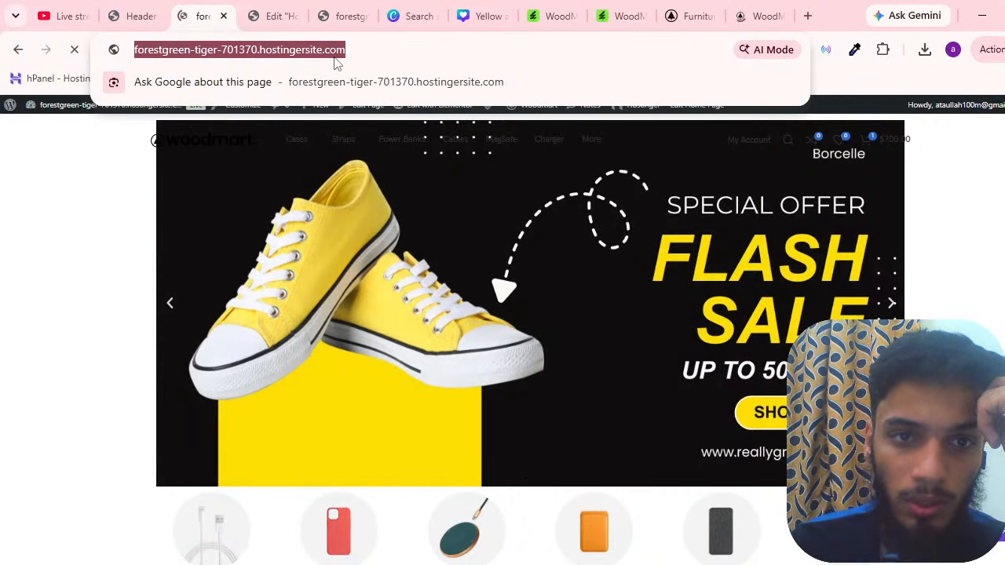
pyautogui.click(96, 231)
pyautogui.scroll(-10, 175, 251)
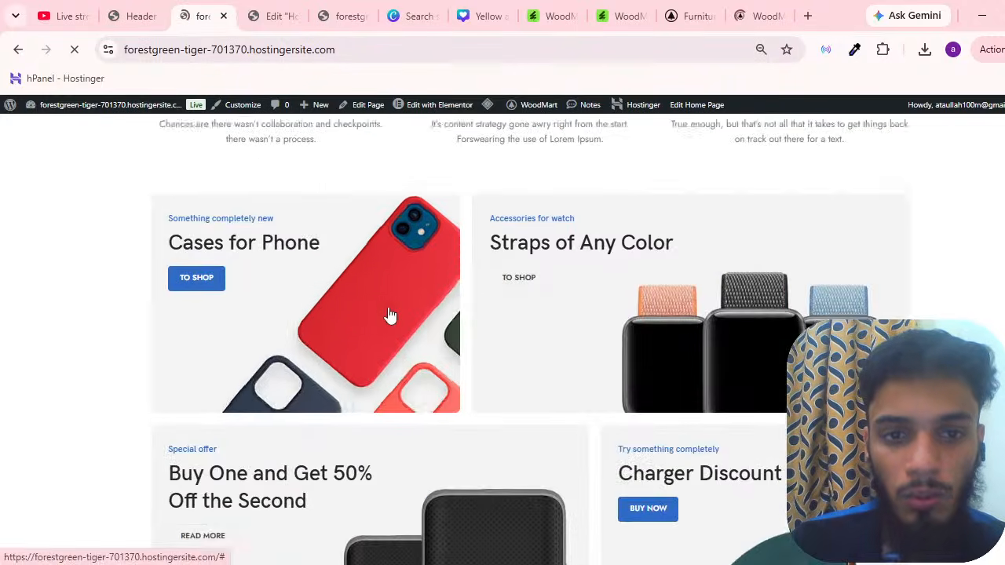
pyautogui.scroll(-5, 390, 315)
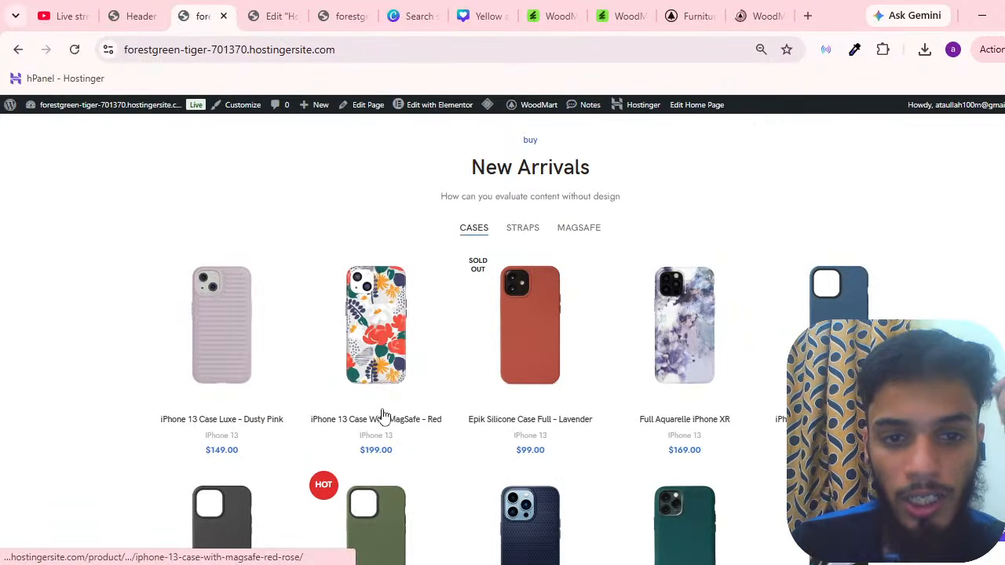
pyautogui.click(392, 490)
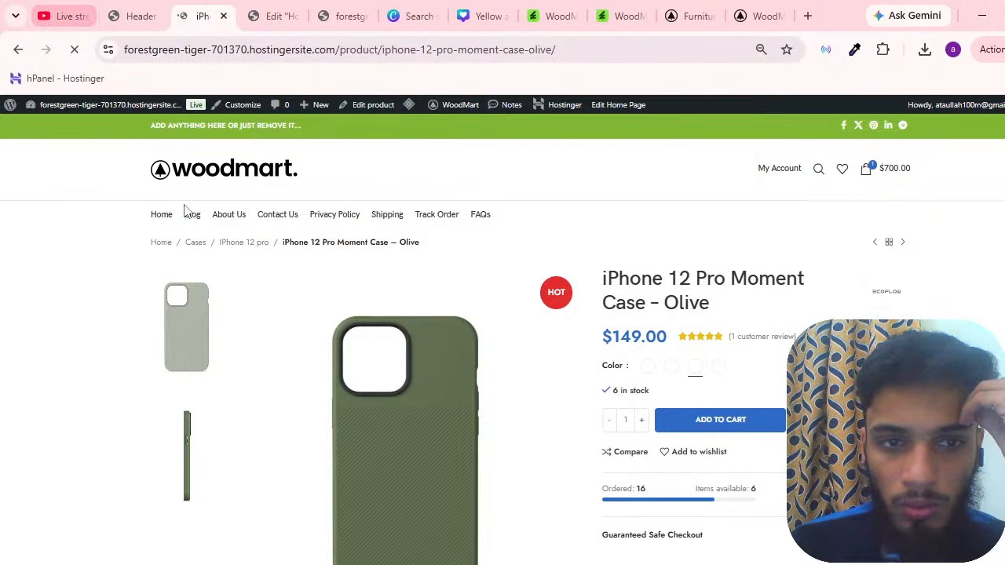
# Examine how the header is laid out above the content on the olive case's product page
pyautogui.click(286, 51)
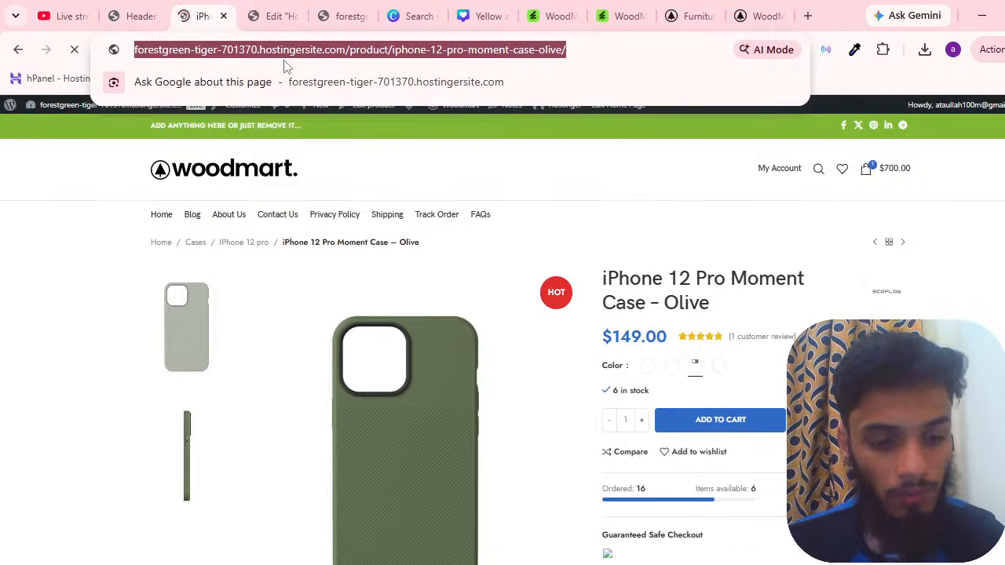
pyautogui.scroll(-3, 157, 270)
pyautogui.click(46, 306)
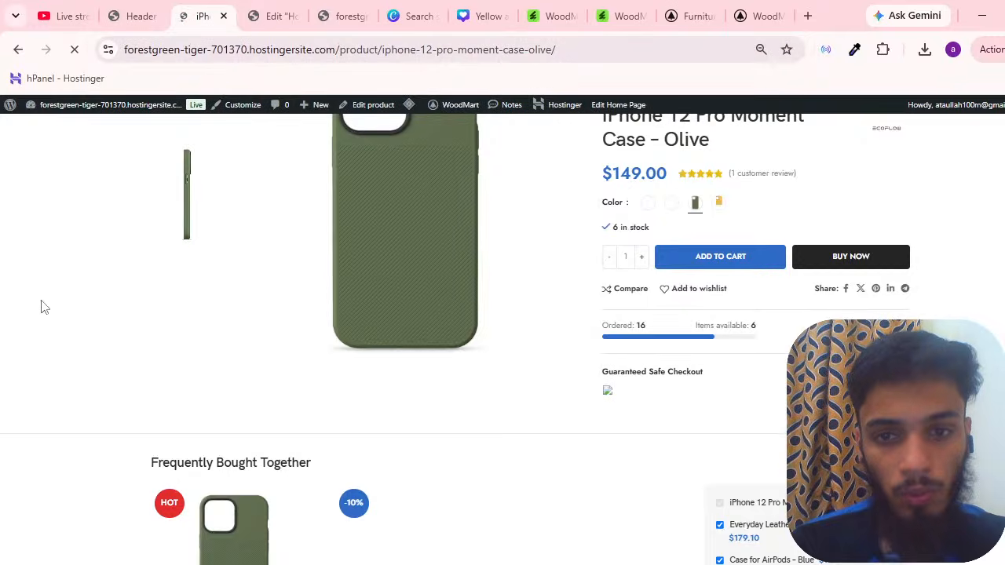
pyautogui.scroll(3, 43, 306)
pyautogui.scroll(-2, 67, 287)
pyautogui.scroll(1, 110, 271)
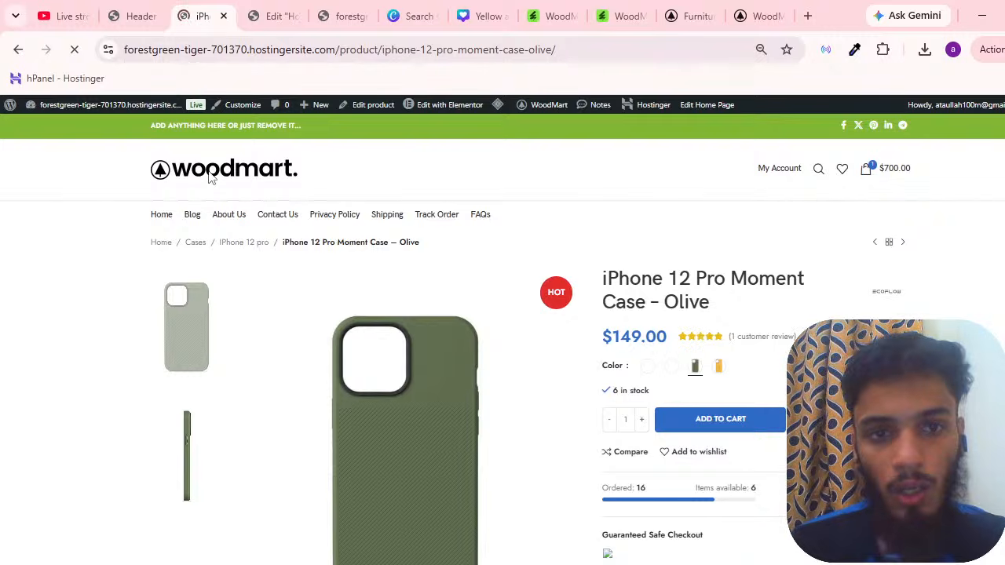
# Recheck the header over the slider in the page preview and look at the header list in the Headers builder
pyautogui.click(133, 15)
pyautogui.click(343, 16)
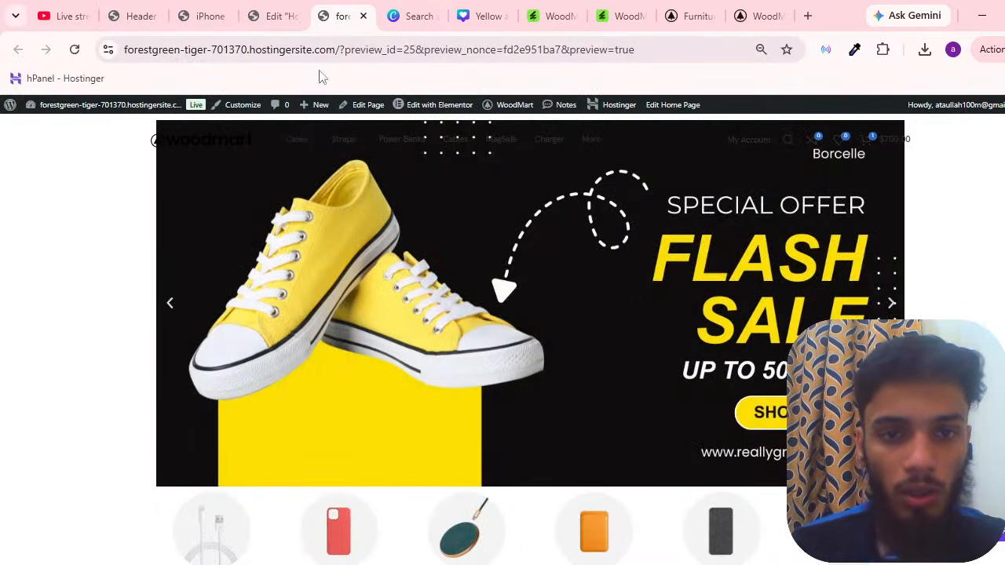
pyautogui.scroll(-5, 338, 359)
pyautogui.scroll(5, 338, 359)
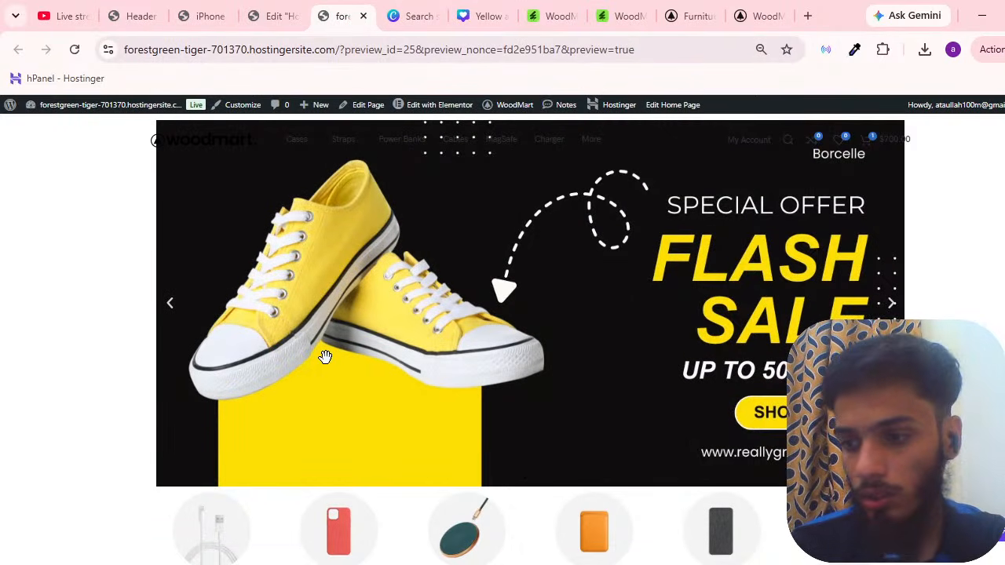
pyautogui.click(163, 12)
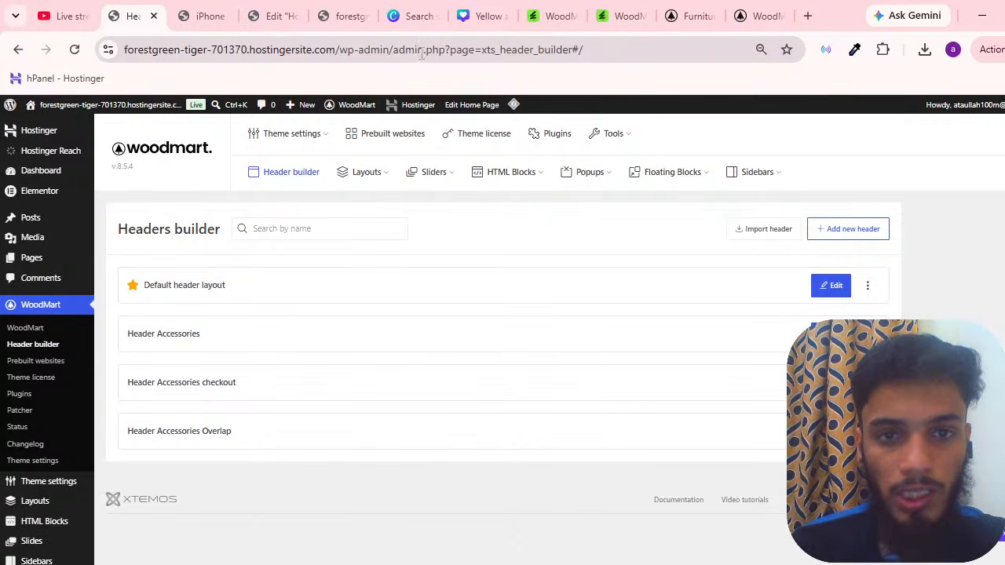
pyautogui.click(483, 16)
pyautogui.click(411, 12)
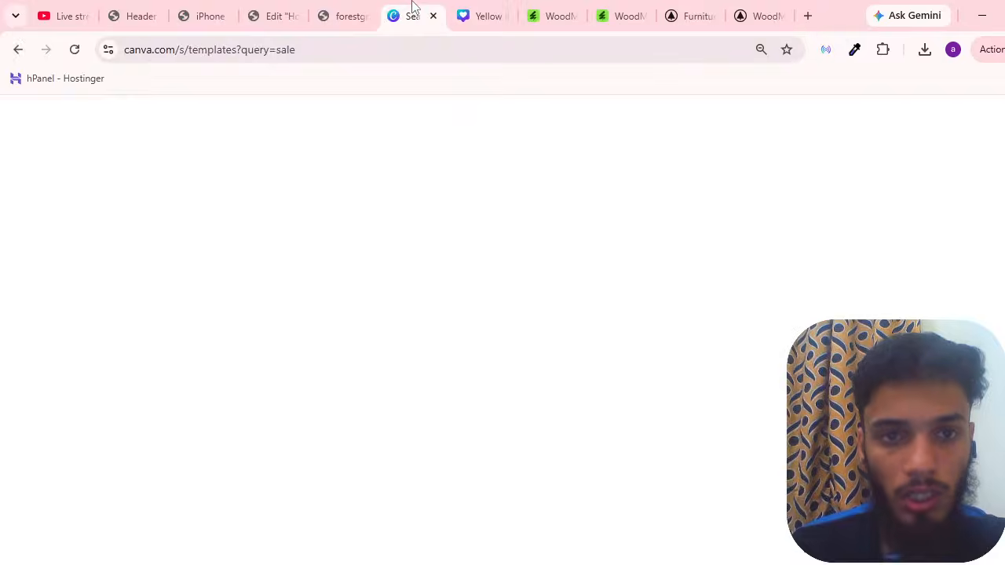
pyautogui.click(337, 11)
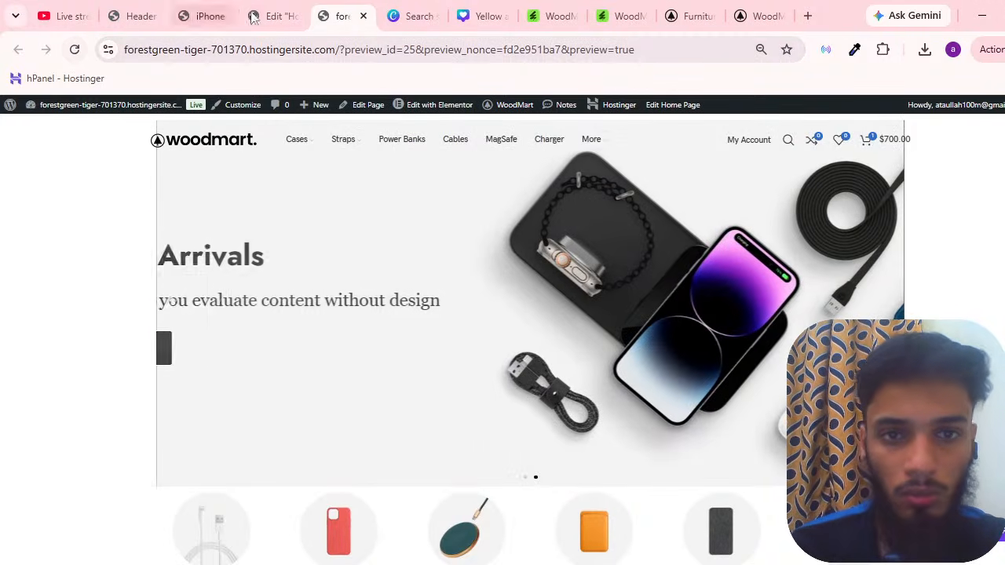
# Look through the Home Accessories page in the Elementor editor from the slider down to the footer
pyautogui.click(265, 13)
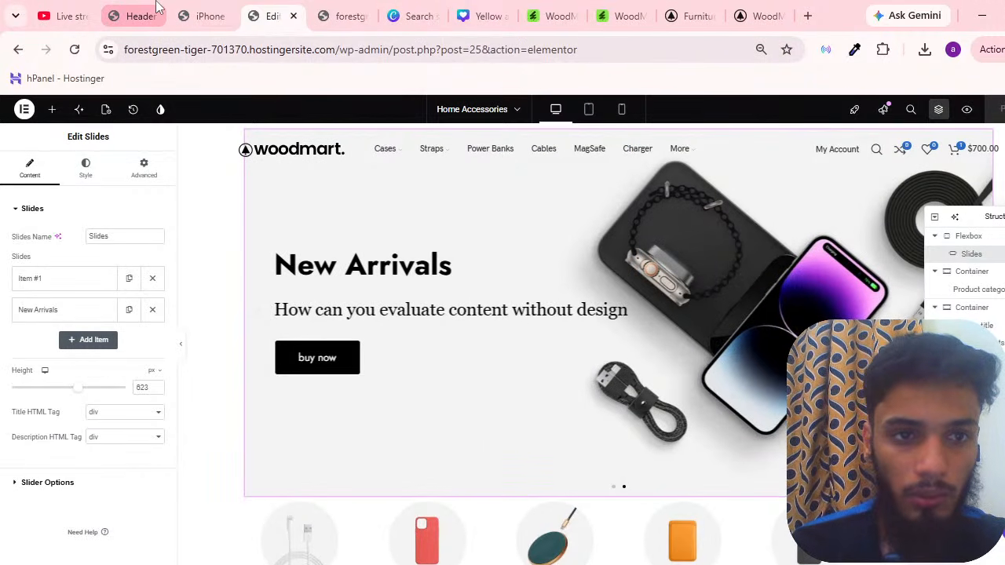
pyautogui.scroll(-3, 352, 206)
pyautogui.scroll(3, 397, 272)
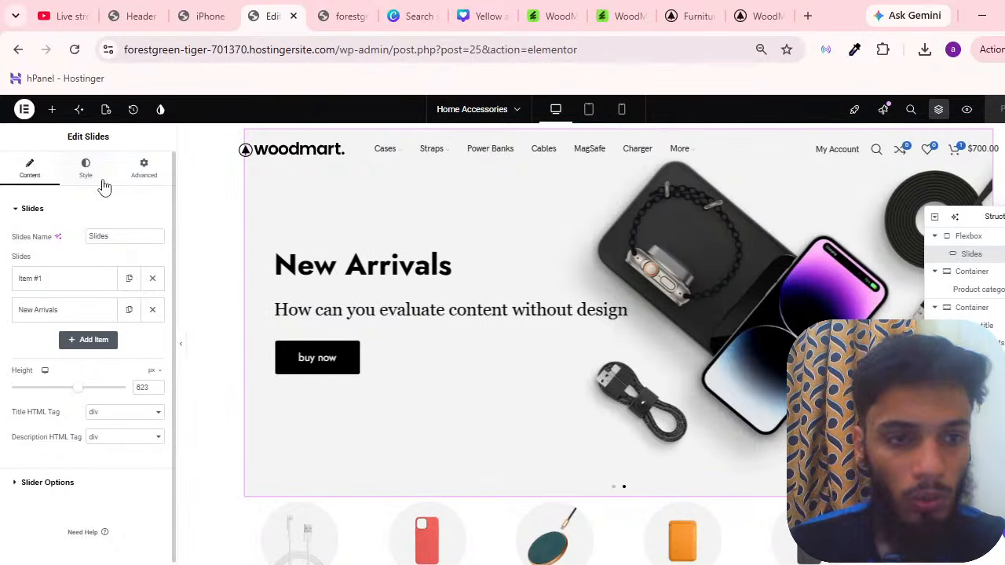
pyautogui.scroll(-10, 431, 262)
pyautogui.scroll(-10, 382, 342)
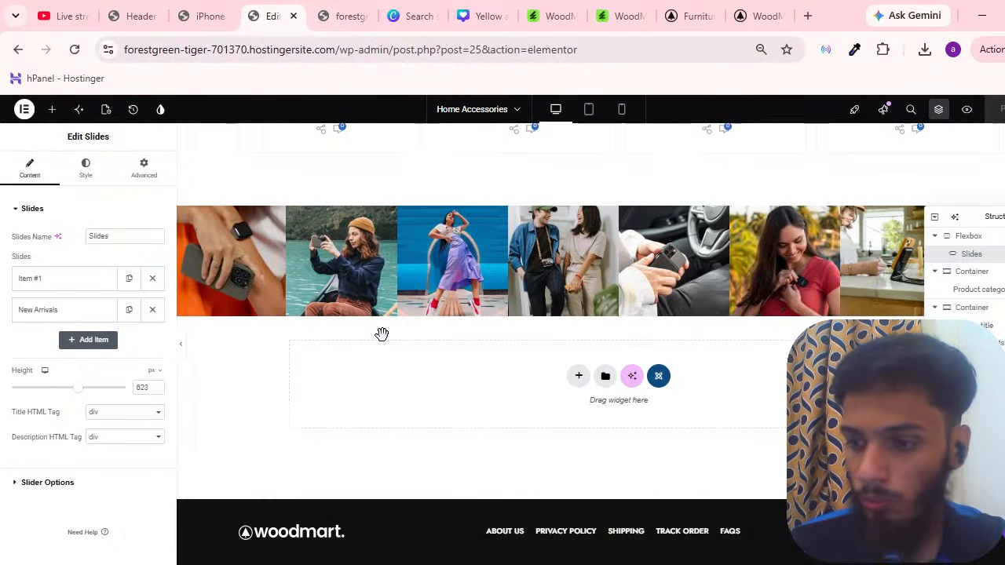
pyautogui.scroll(10, 382, 337)
pyautogui.scroll(5, 382, 341)
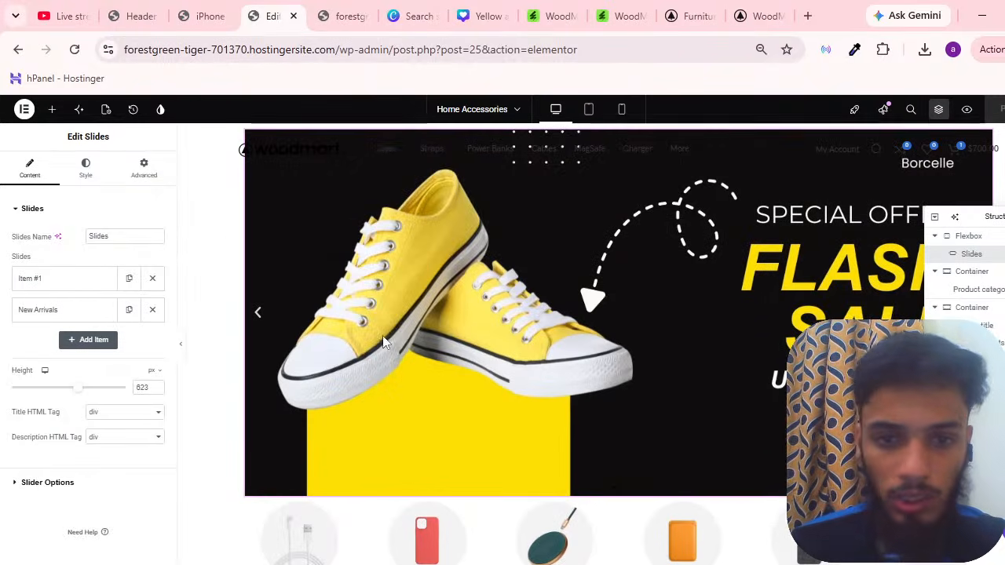
# Compare the product page's header with the headers listed in the Headers builder
pyautogui.click(179, 10)
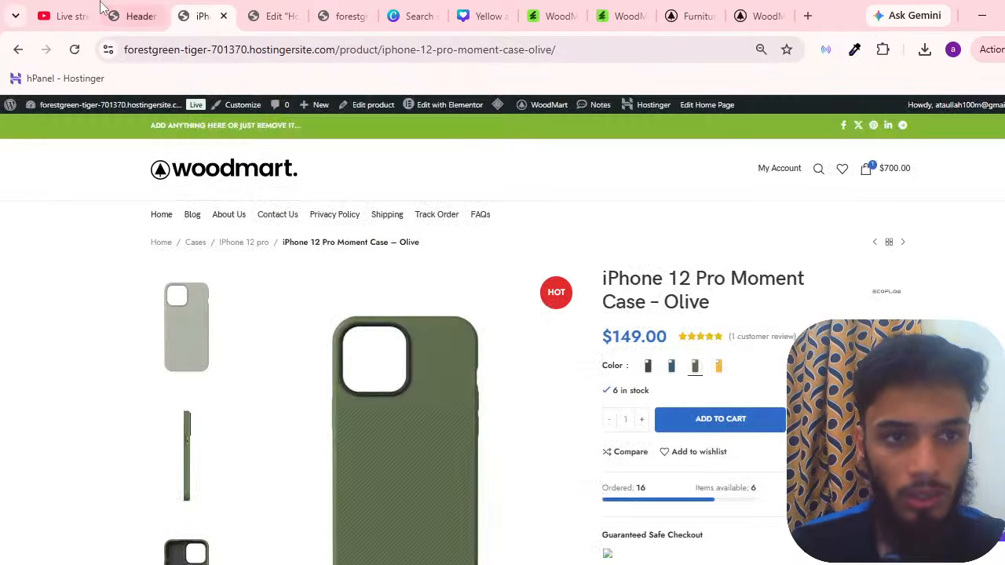
pyautogui.click(131, 9)
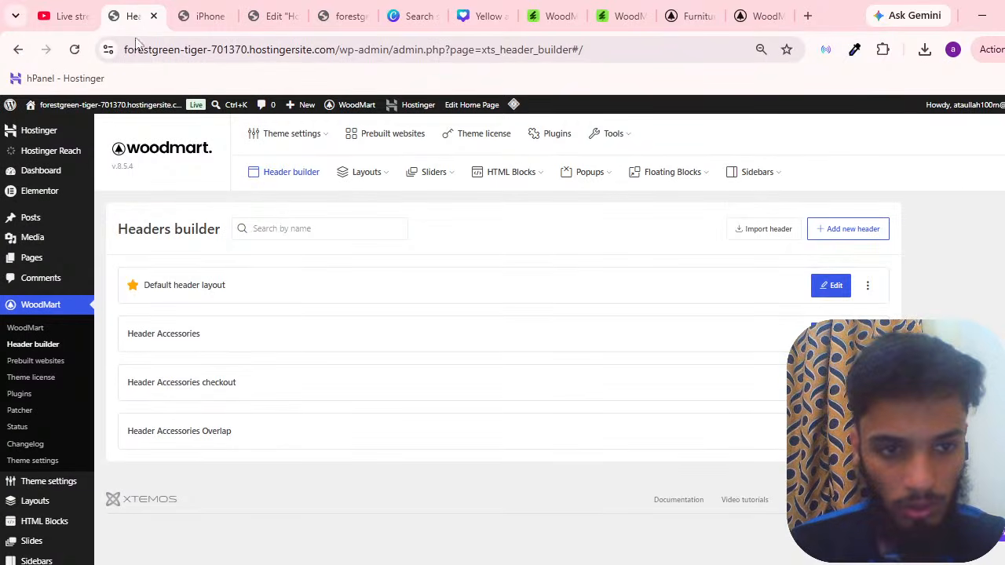
pyautogui.click(202, 15)
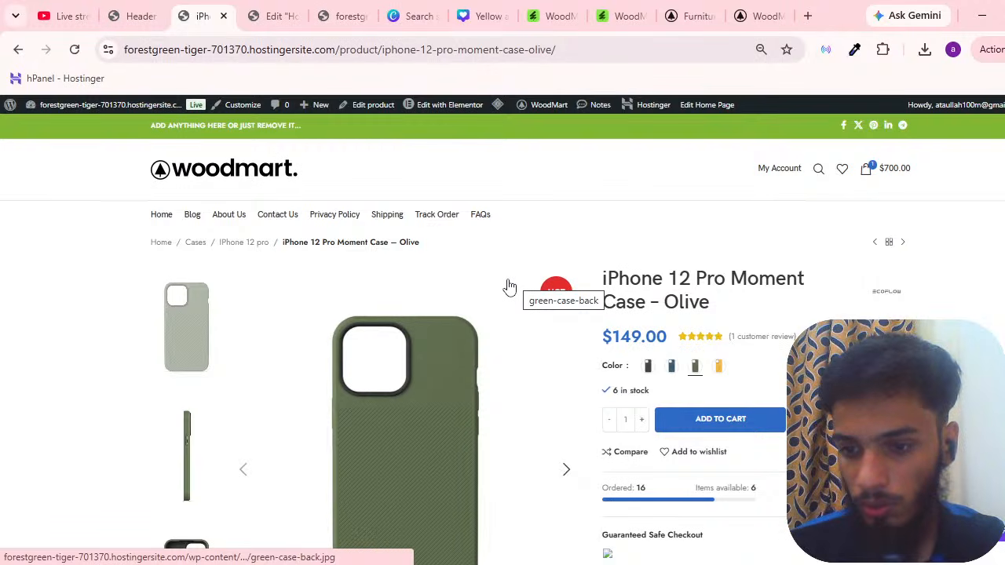
pyautogui.click(149, 7)
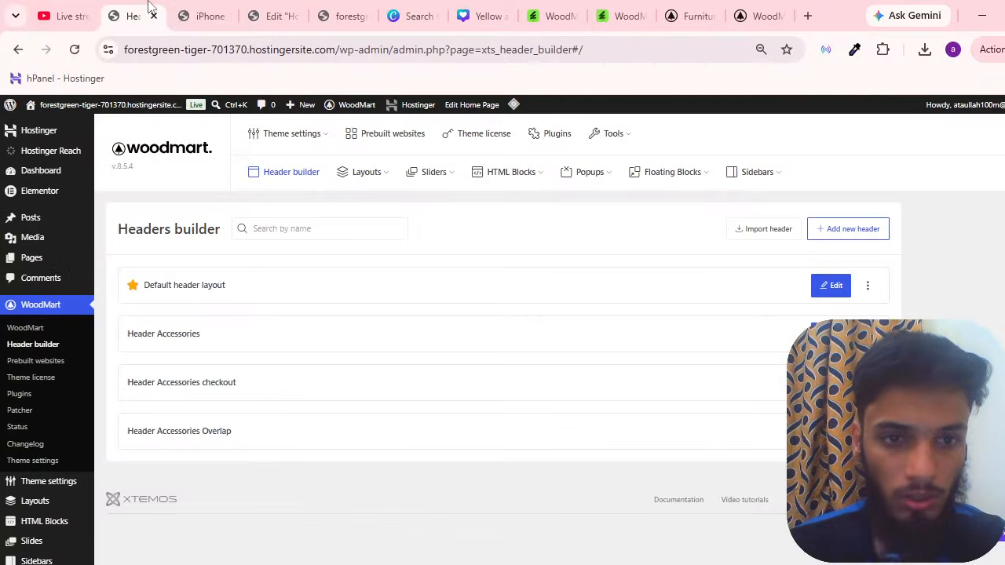
pyautogui.click(279, 15)
pyautogui.click(218, 9)
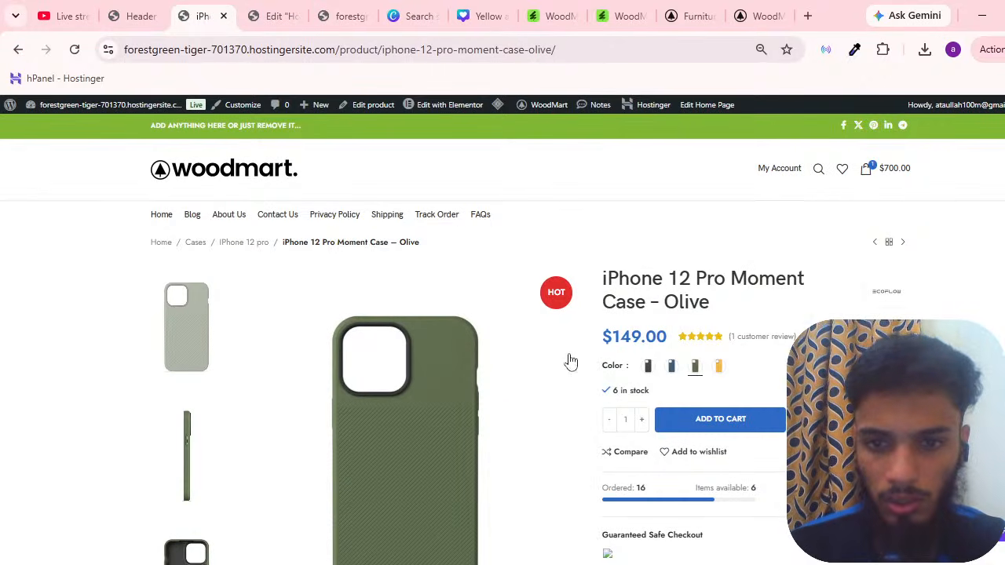
# Switch the iPhone 12 Pro Moment Case to its blue variant and view the product page's Features & Compatibility section
pyautogui.click(669, 370)
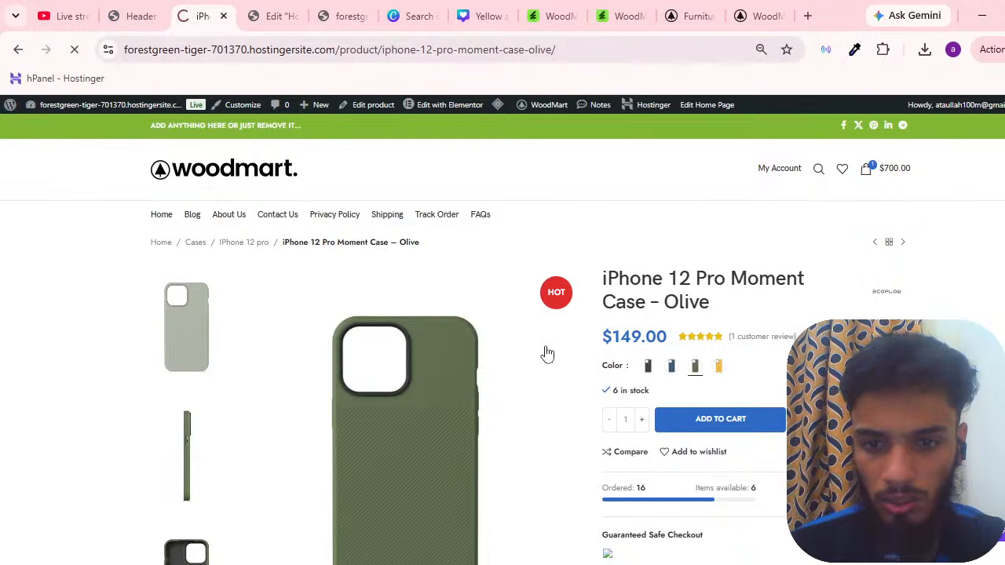
pyautogui.click(298, 11)
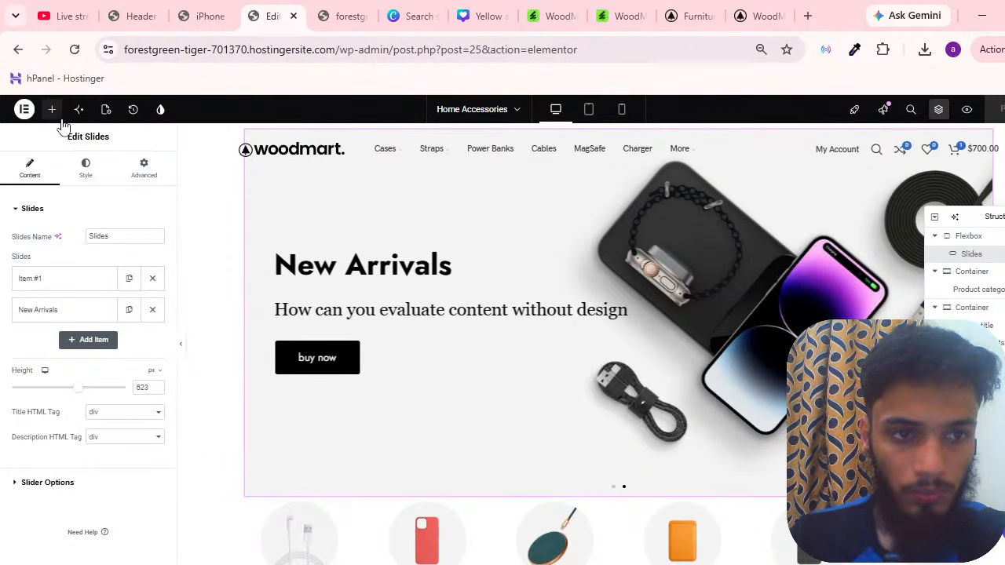
pyautogui.click(212, 10)
pyautogui.scroll(-5, 336, 354)
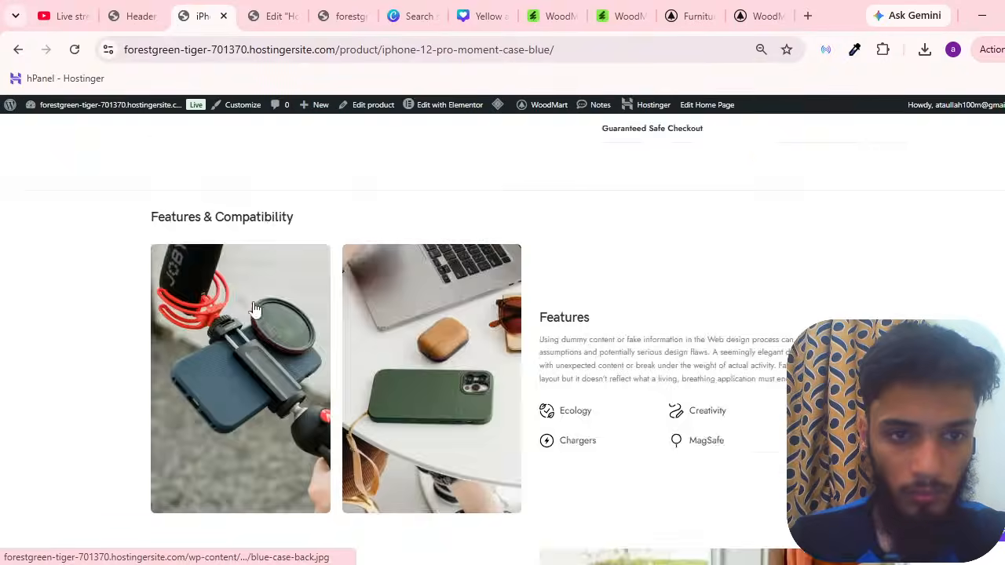
# Close the product page and return to the Home Accessories page in Elementor
pyautogui.click(133, 16)
pyautogui.click(209, 15)
pyautogui.click(224, 15)
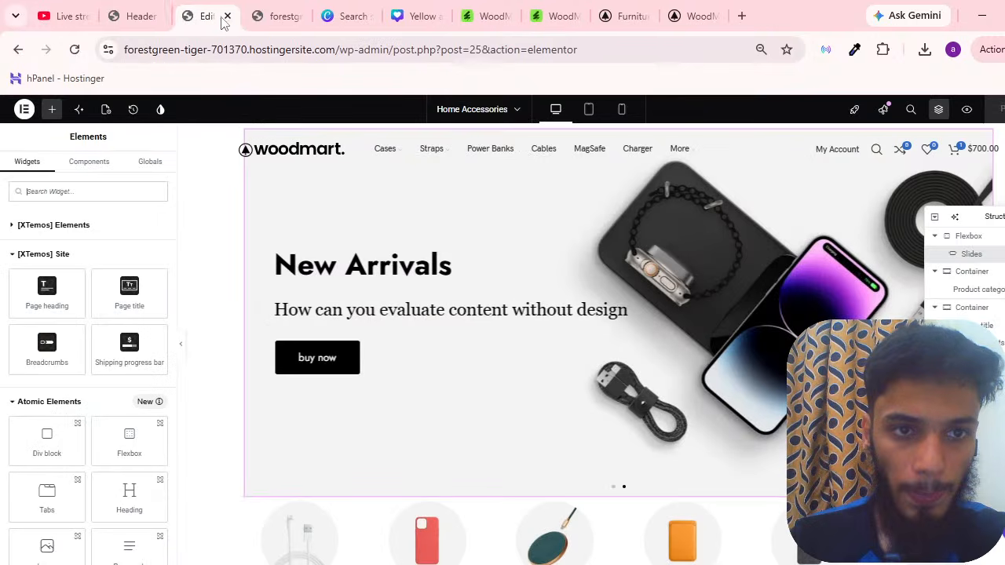
# Examine the header over both slides in the home page preview, dismissing the link's context menu
pyautogui.click(273, 14)
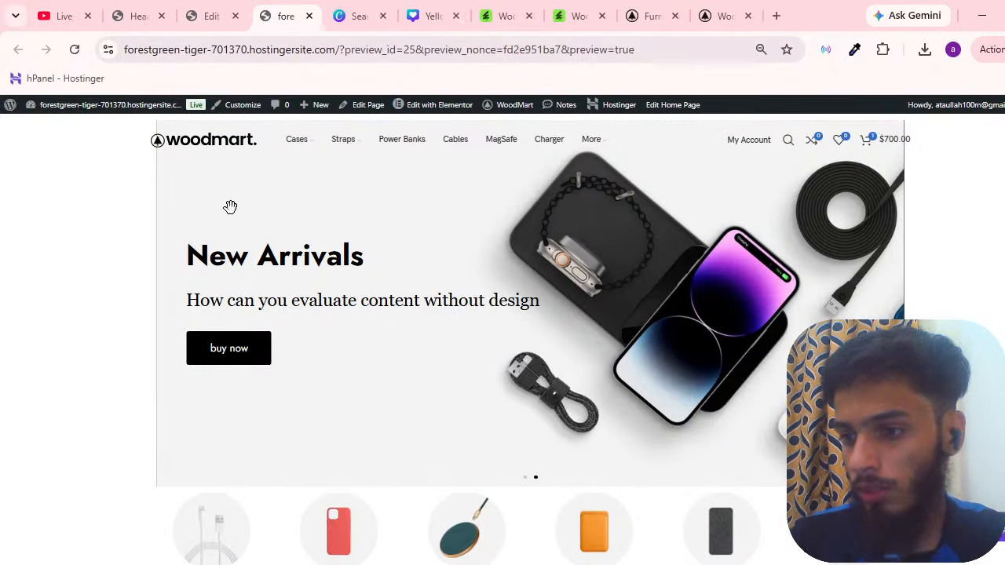
pyautogui.scroll(-3, 431, 432)
pyautogui.scroll(3, 701, 506)
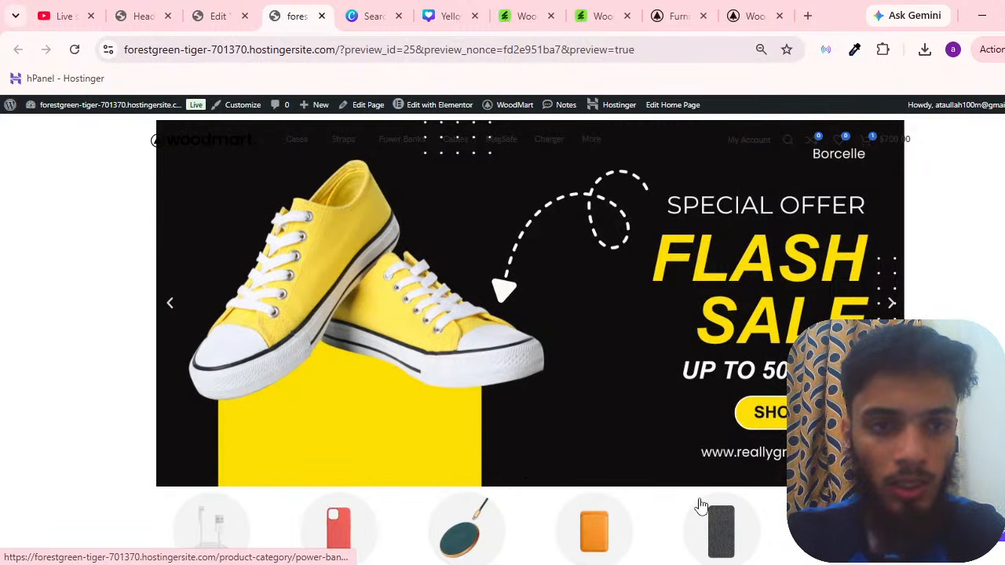
pyautogui.rightClick(704, 516)
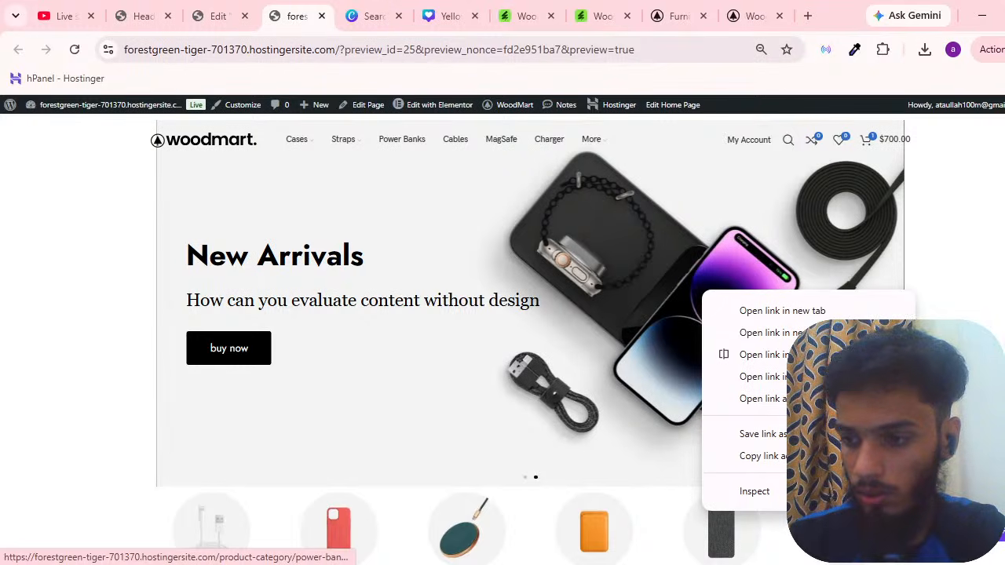
pyautogui.moveTo(803, 564)
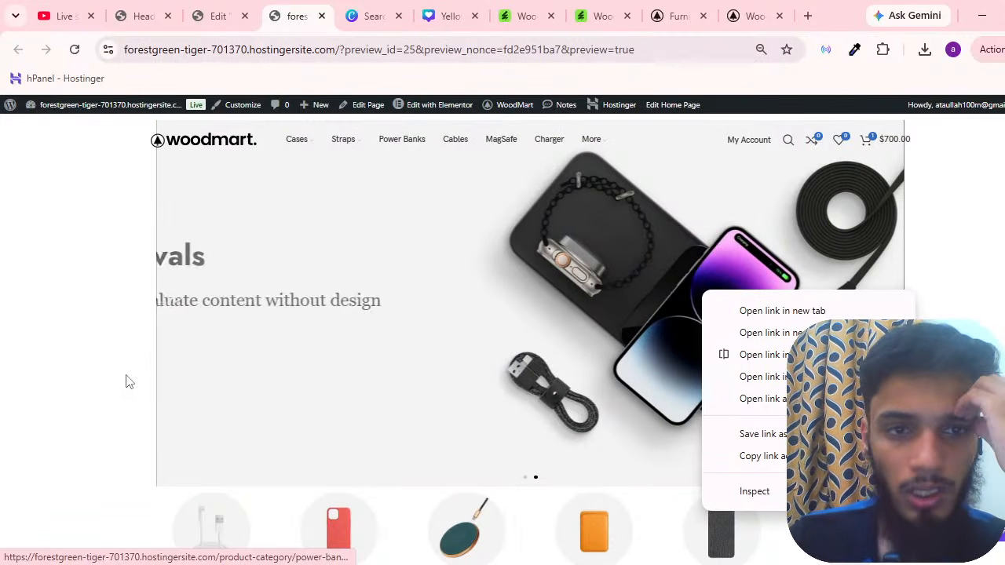
pyautogui.click(134, 369)
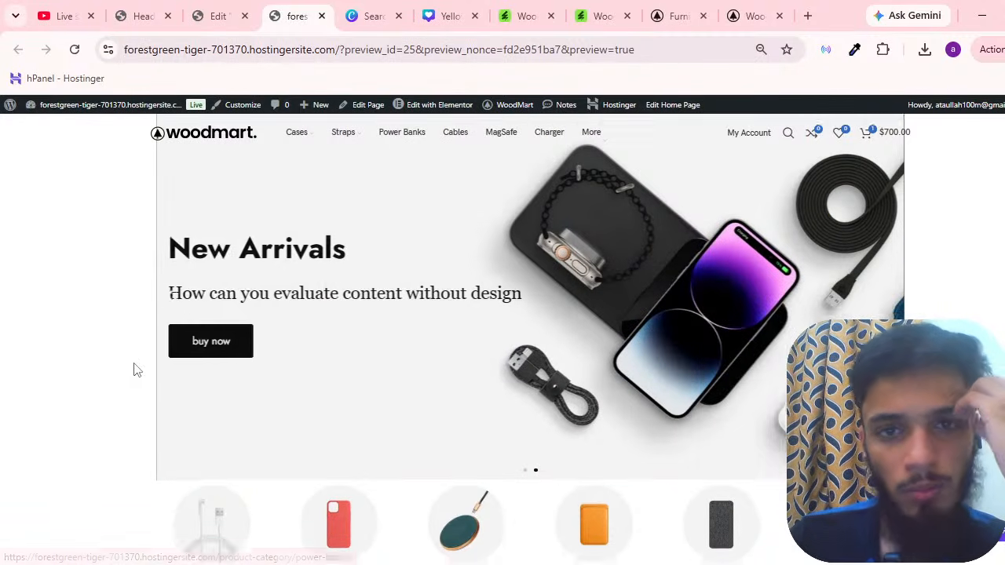
# Compare the home page preview's slider and header with the same section of the Home Accessories page in Elementor
pyautogui.scroll(-10, 137, 370)
pyautogui.scroll(8, 171, 381)
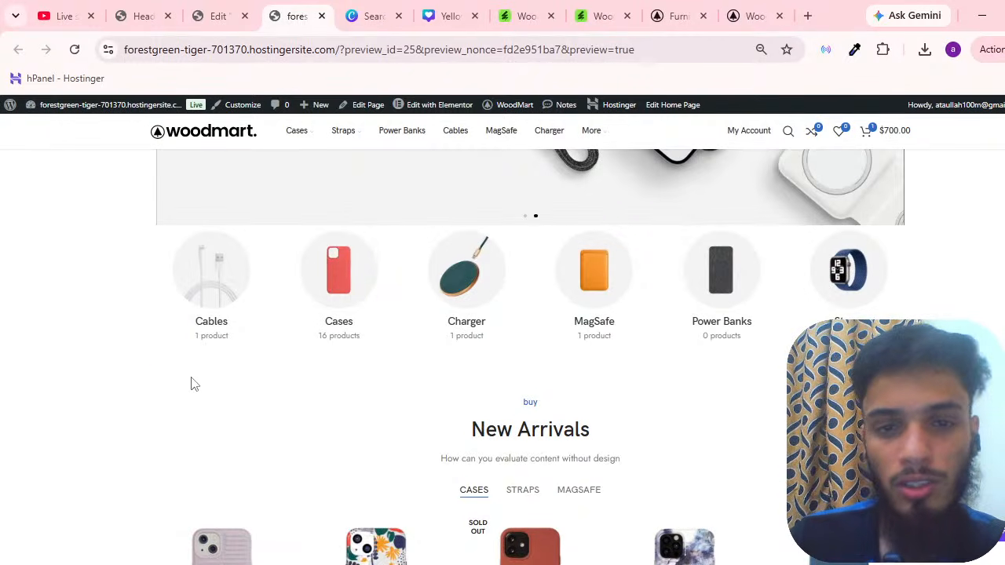
pyautogui.scroll(3, 194, 384)
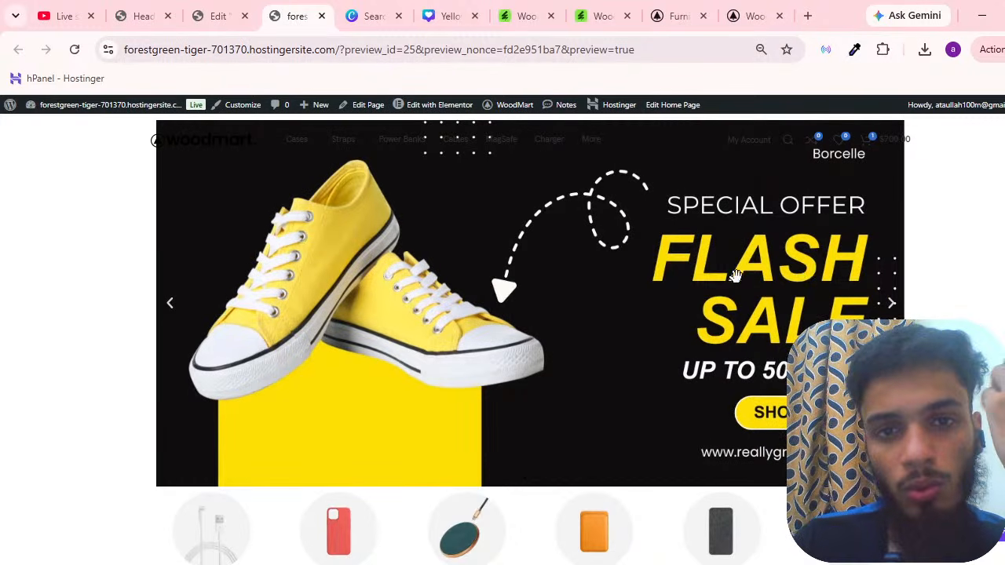
pyautogui.click(201, 6)
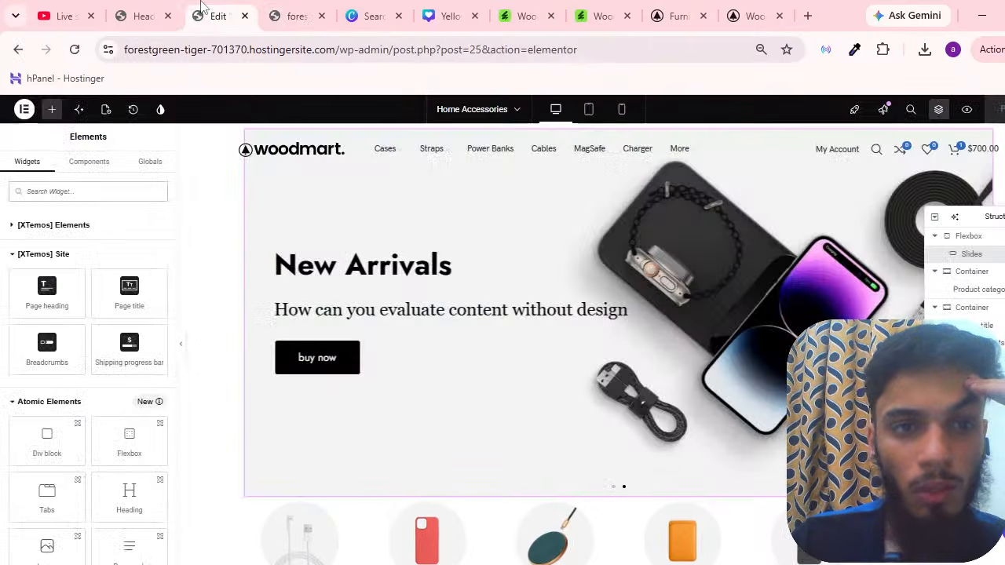
pyautogui.scroll(-3, 382, 341)
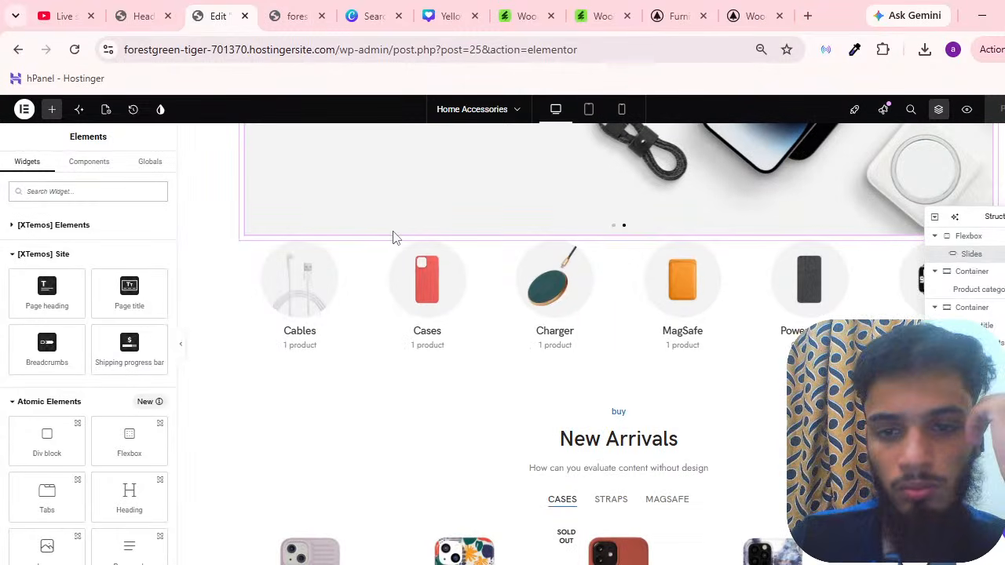
# Return to the WordPress dashboard and look through the list of all site pages
pyautogui.click(171, 8)
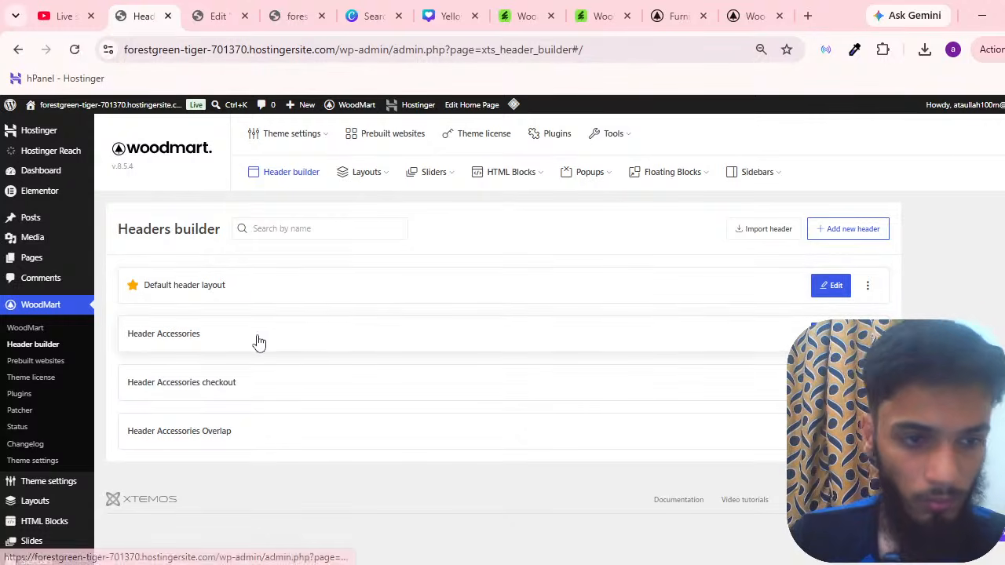
pyautogui.click(76, 260)
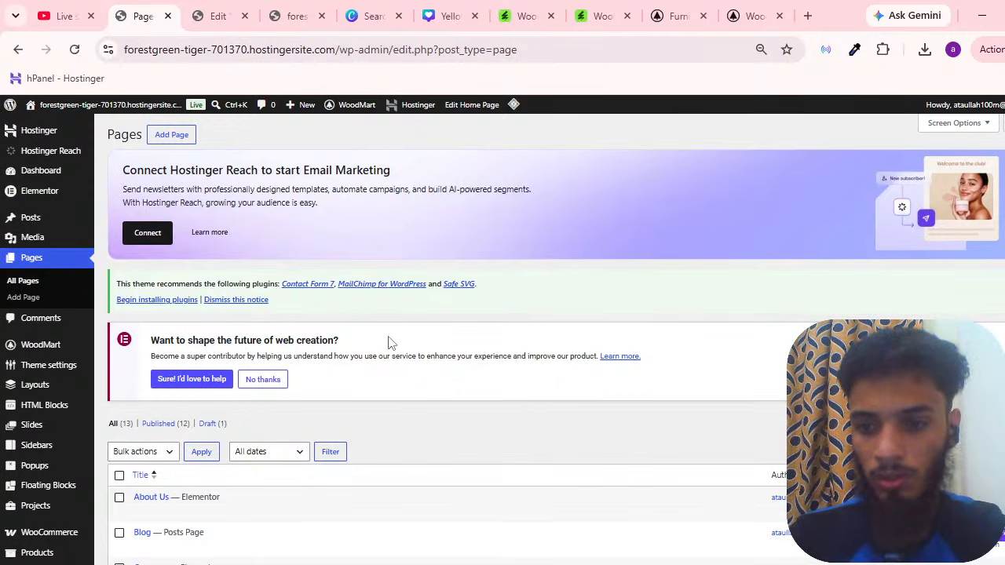
pyautogui.scroll(-3, 381, 348)
pyautogui.scroll(3, 383, 353)
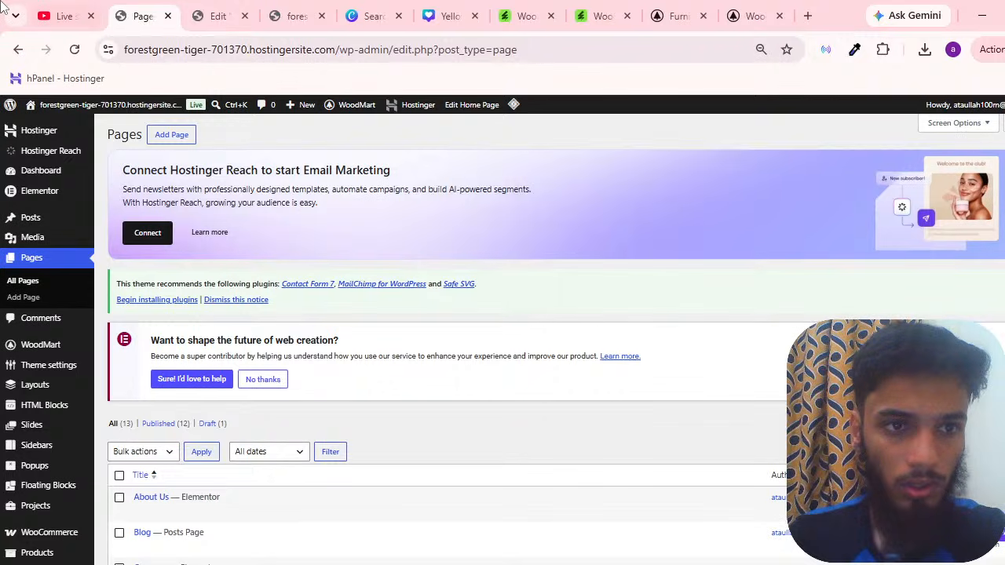
# Switch to YouTube Studio and request the end of the live stream
pyautogui.click(56, 16)
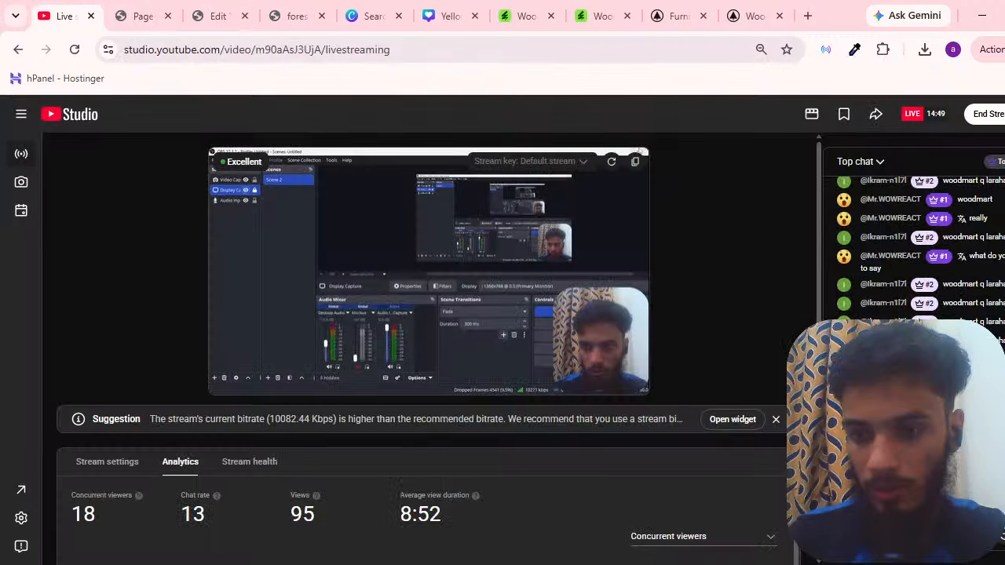
pyautogui.click(999, 119)
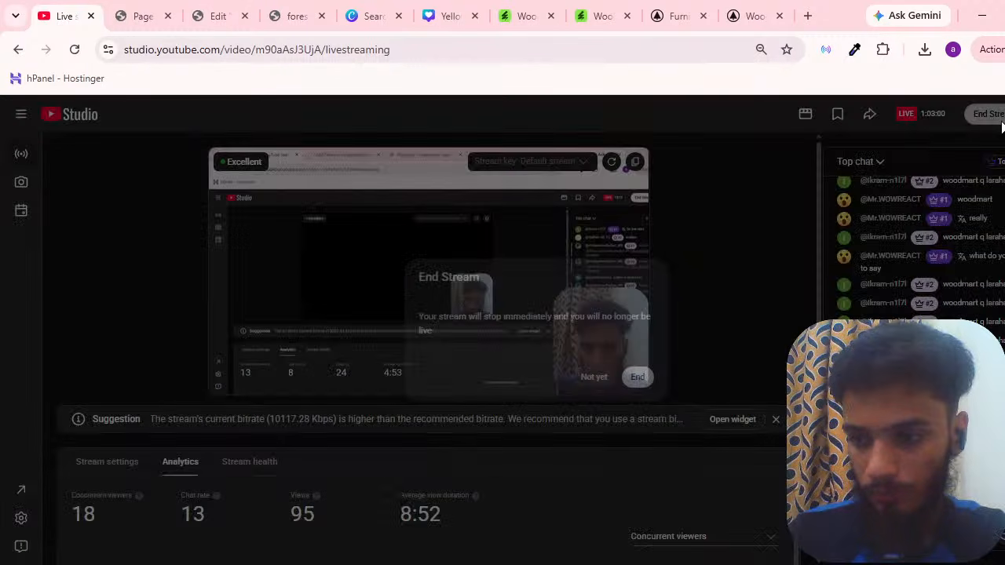